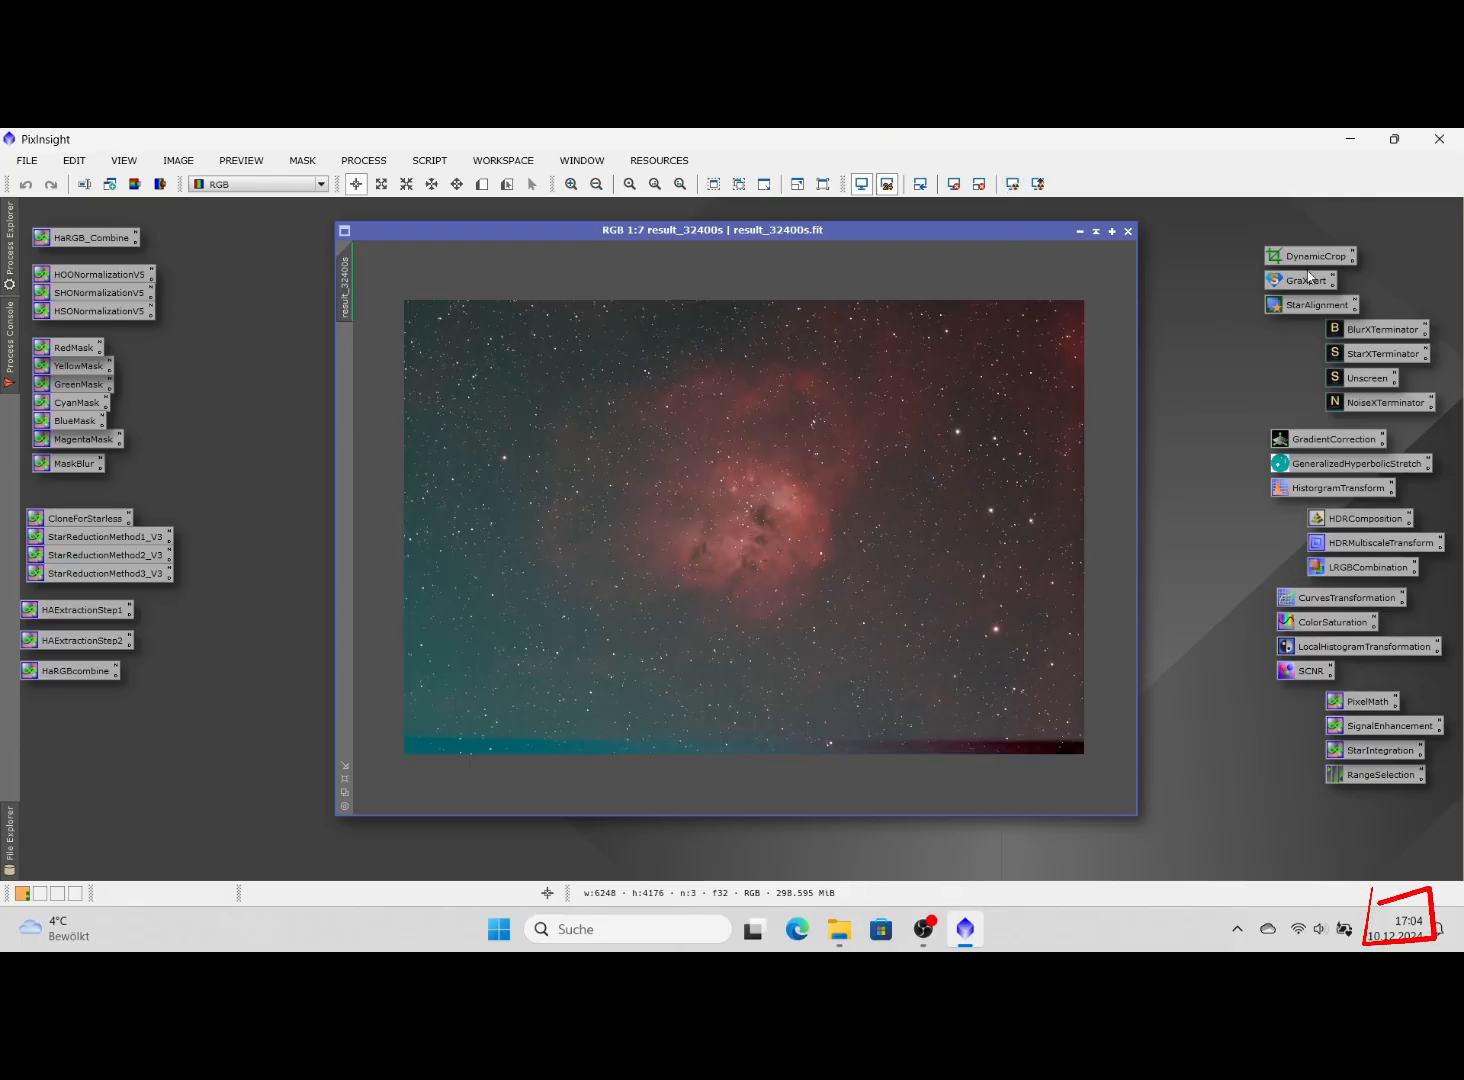
Crop the uneven edges off result_32400s with DynamicCrop, keeping an area of about 5254 × 3567 pixels
double_click(1313, 258)
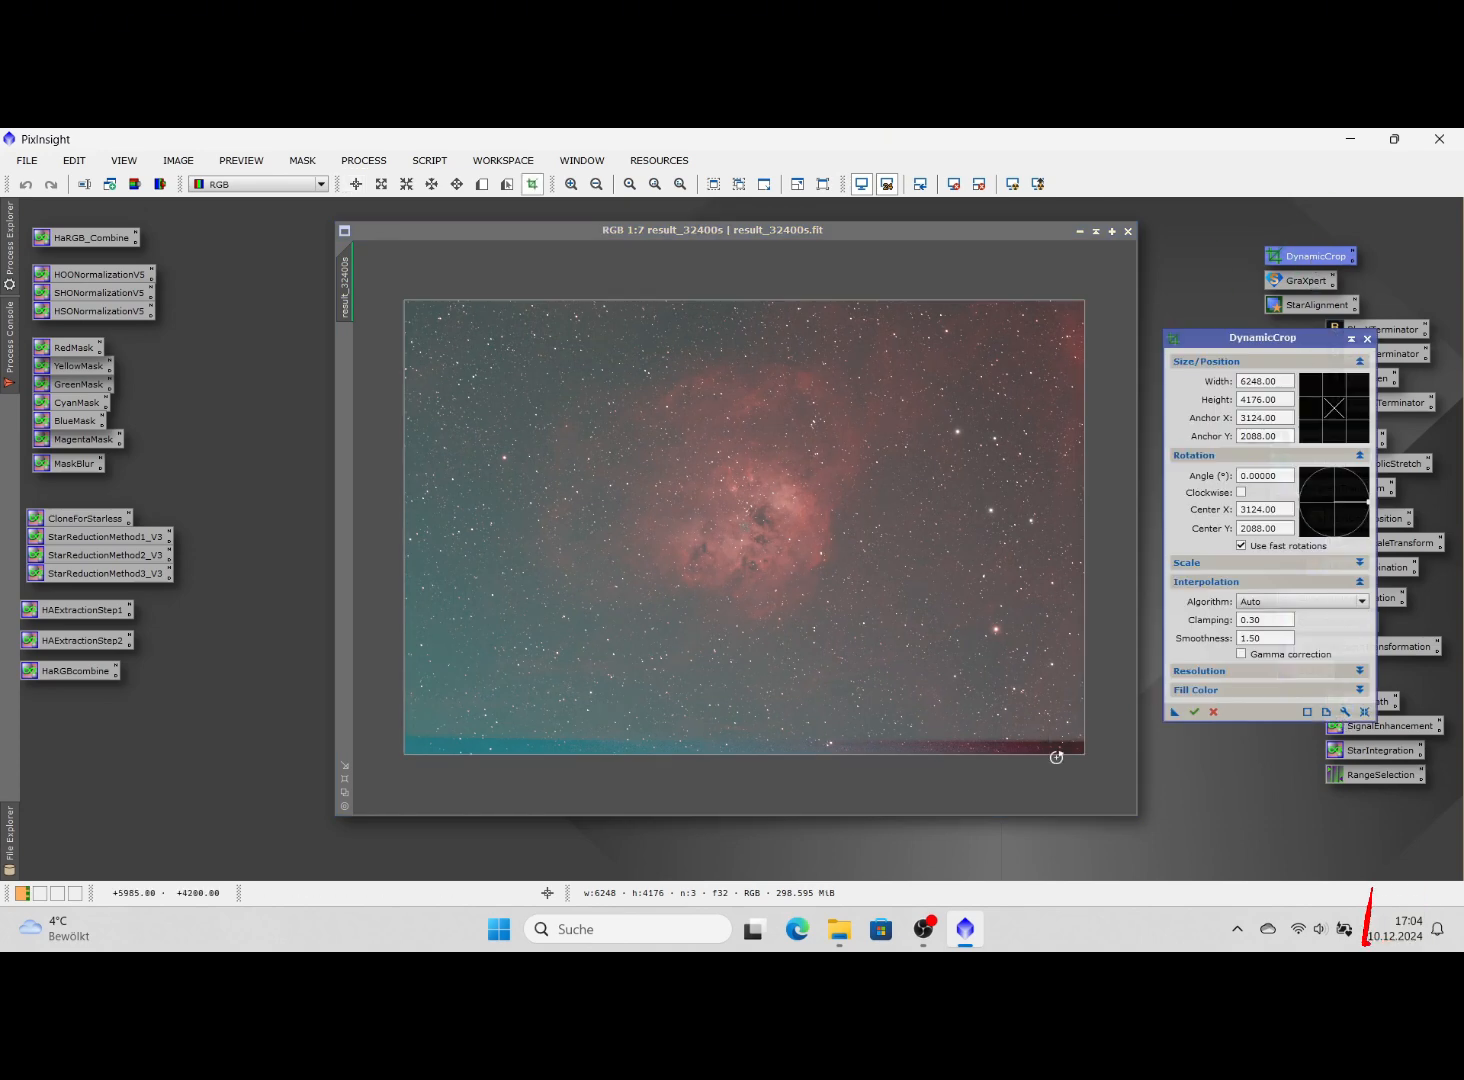
drag(1083, 757, 1048, 699)
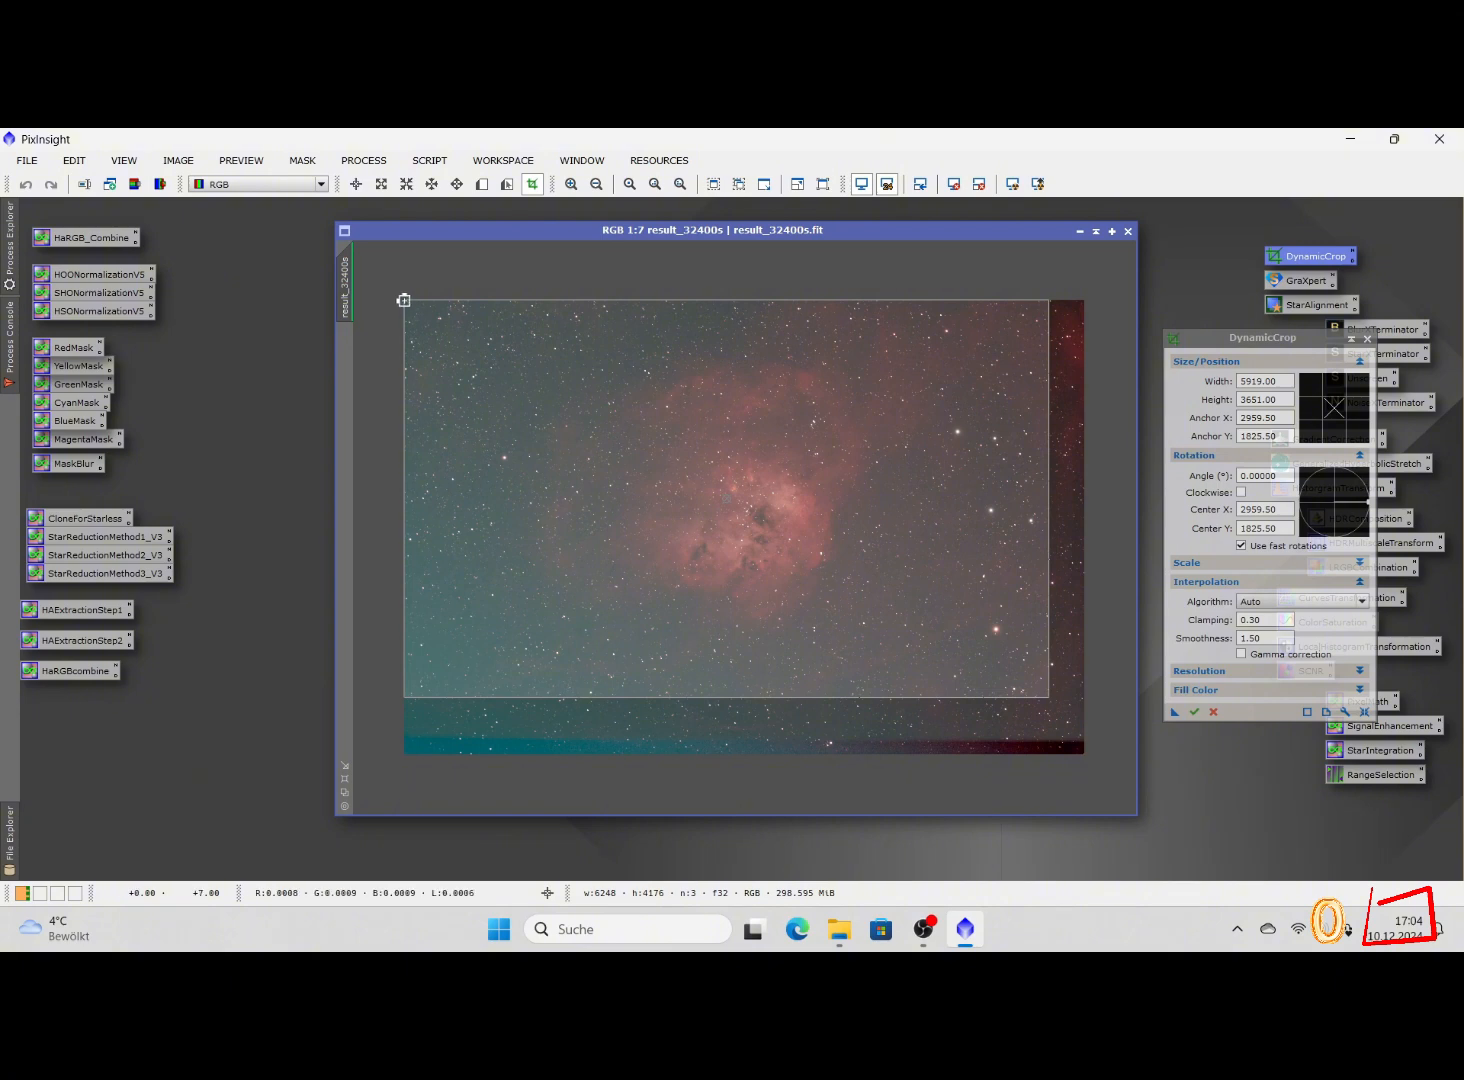
drag(403, 300, 477, 309)
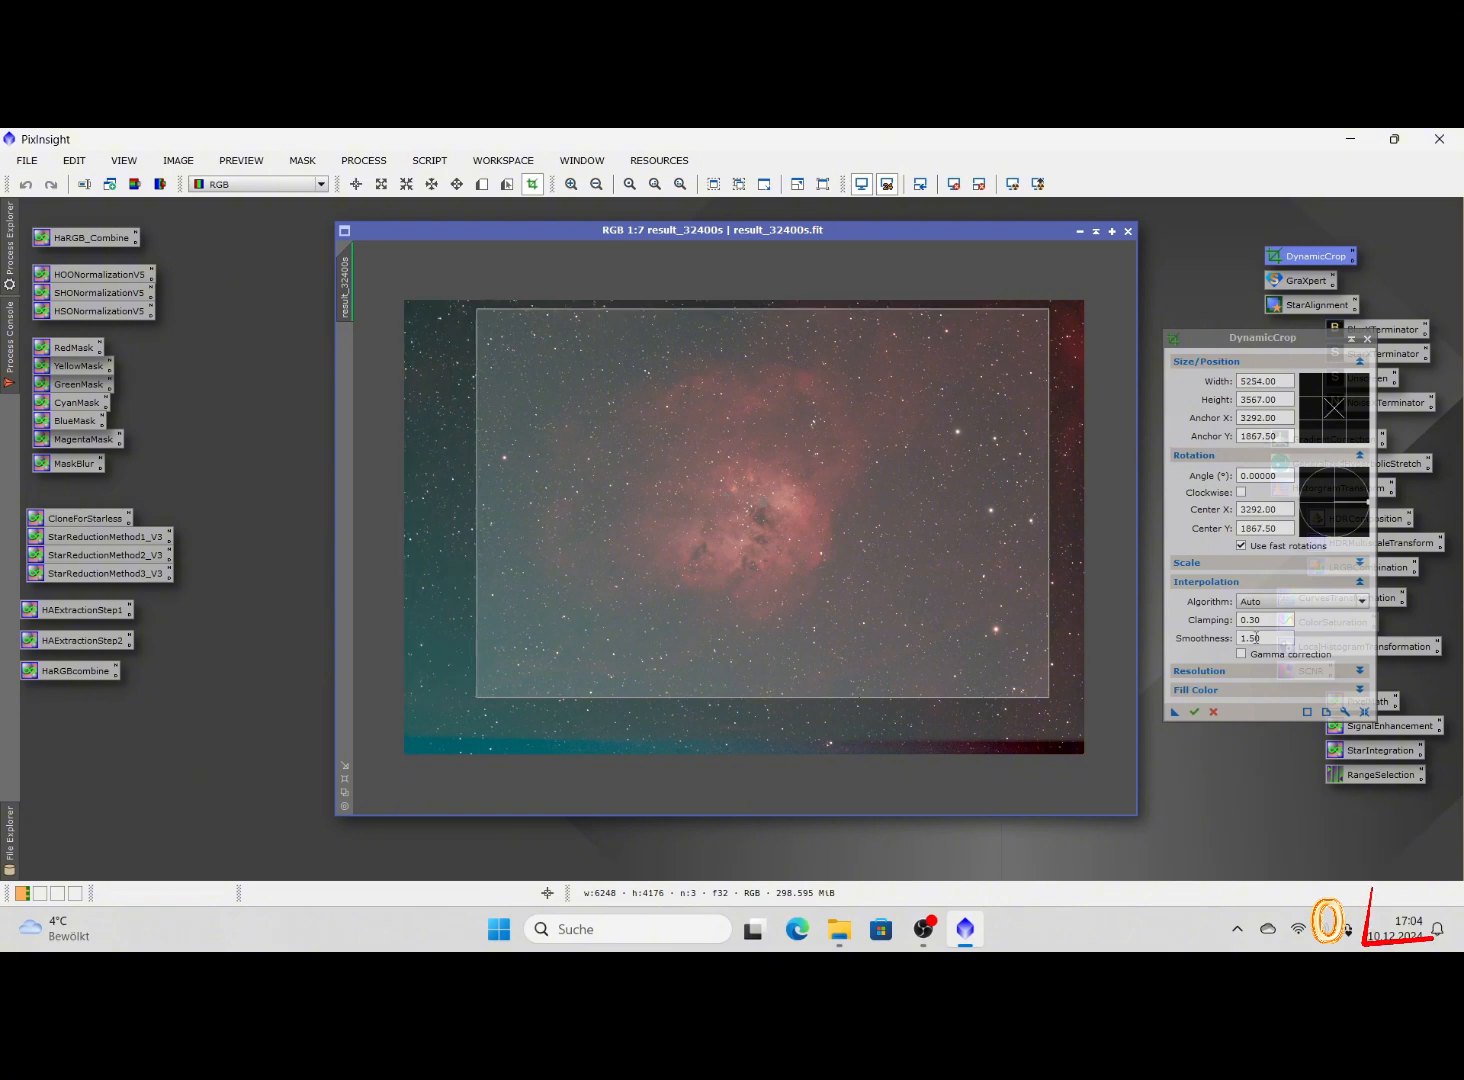
click(1194, 711)
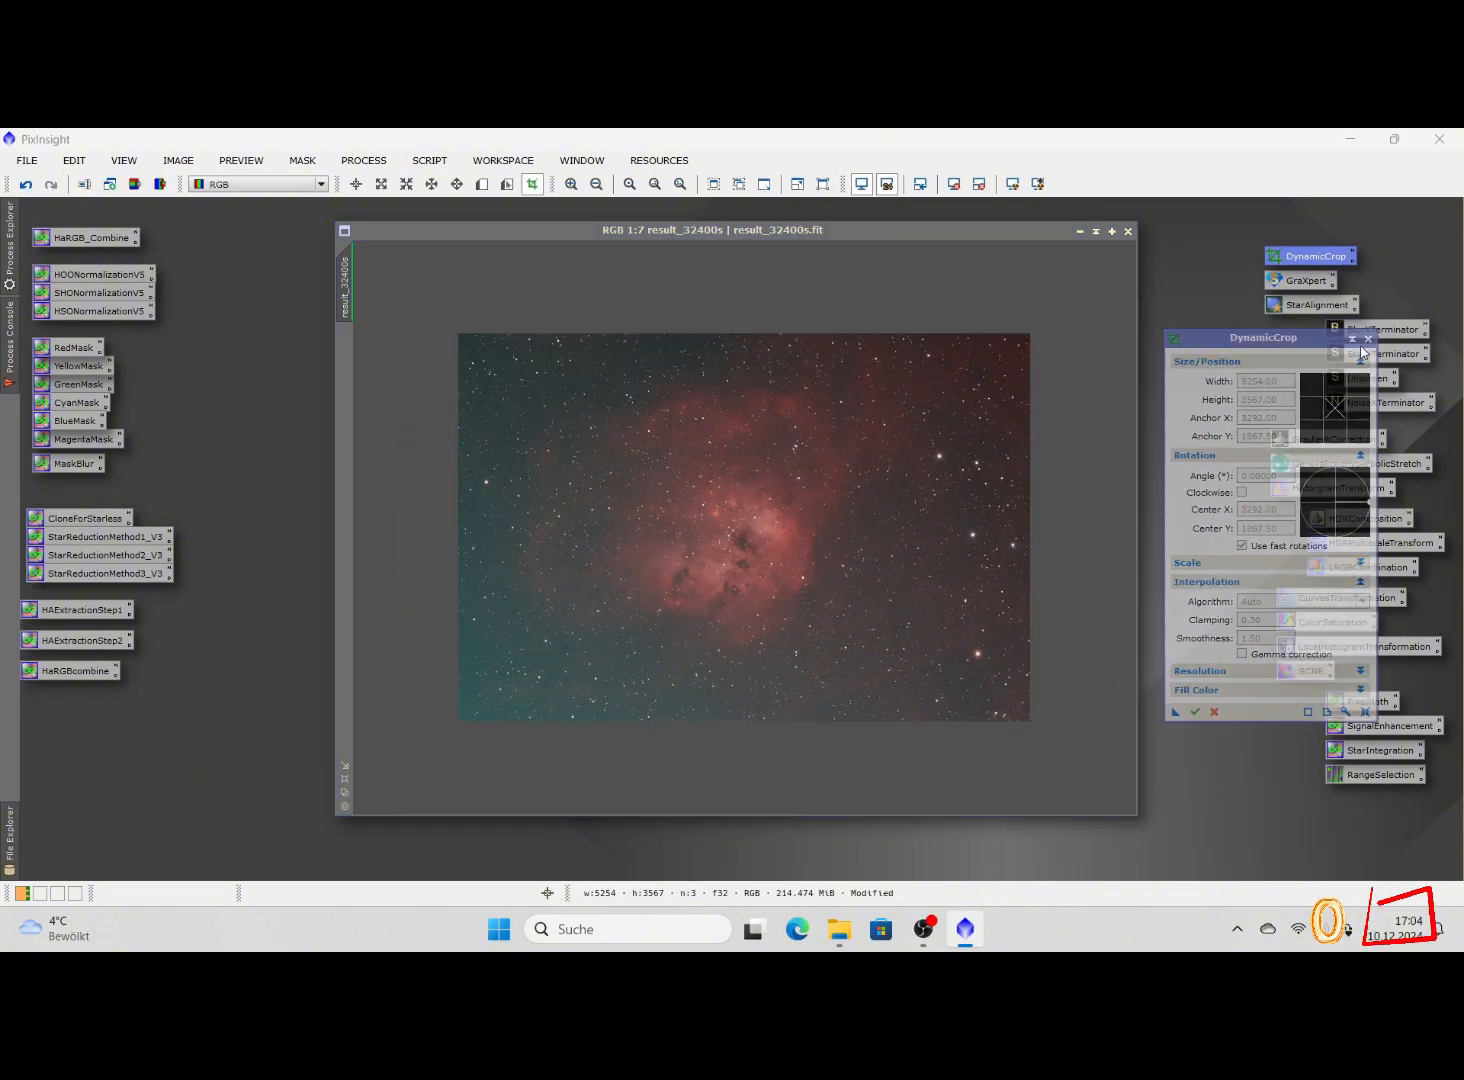
click(1368, 339)
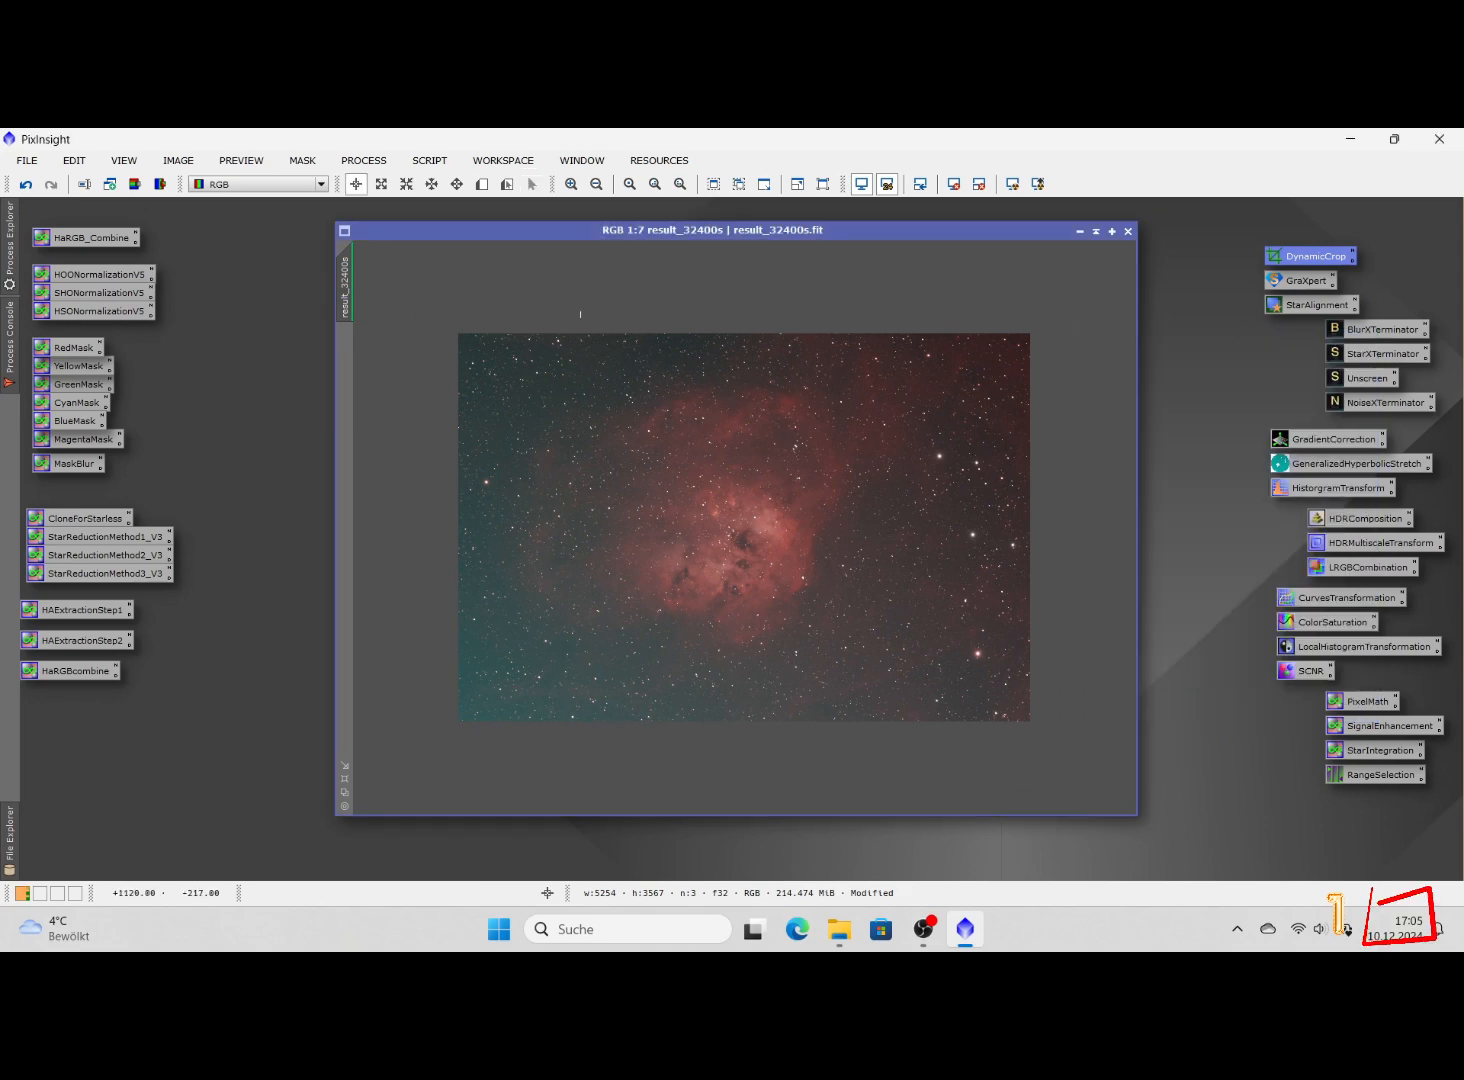
Open GradientCorrection and set High threshold to 0.14, Scale to 2.40 and Smoothness to 0.10
click(388, 163)
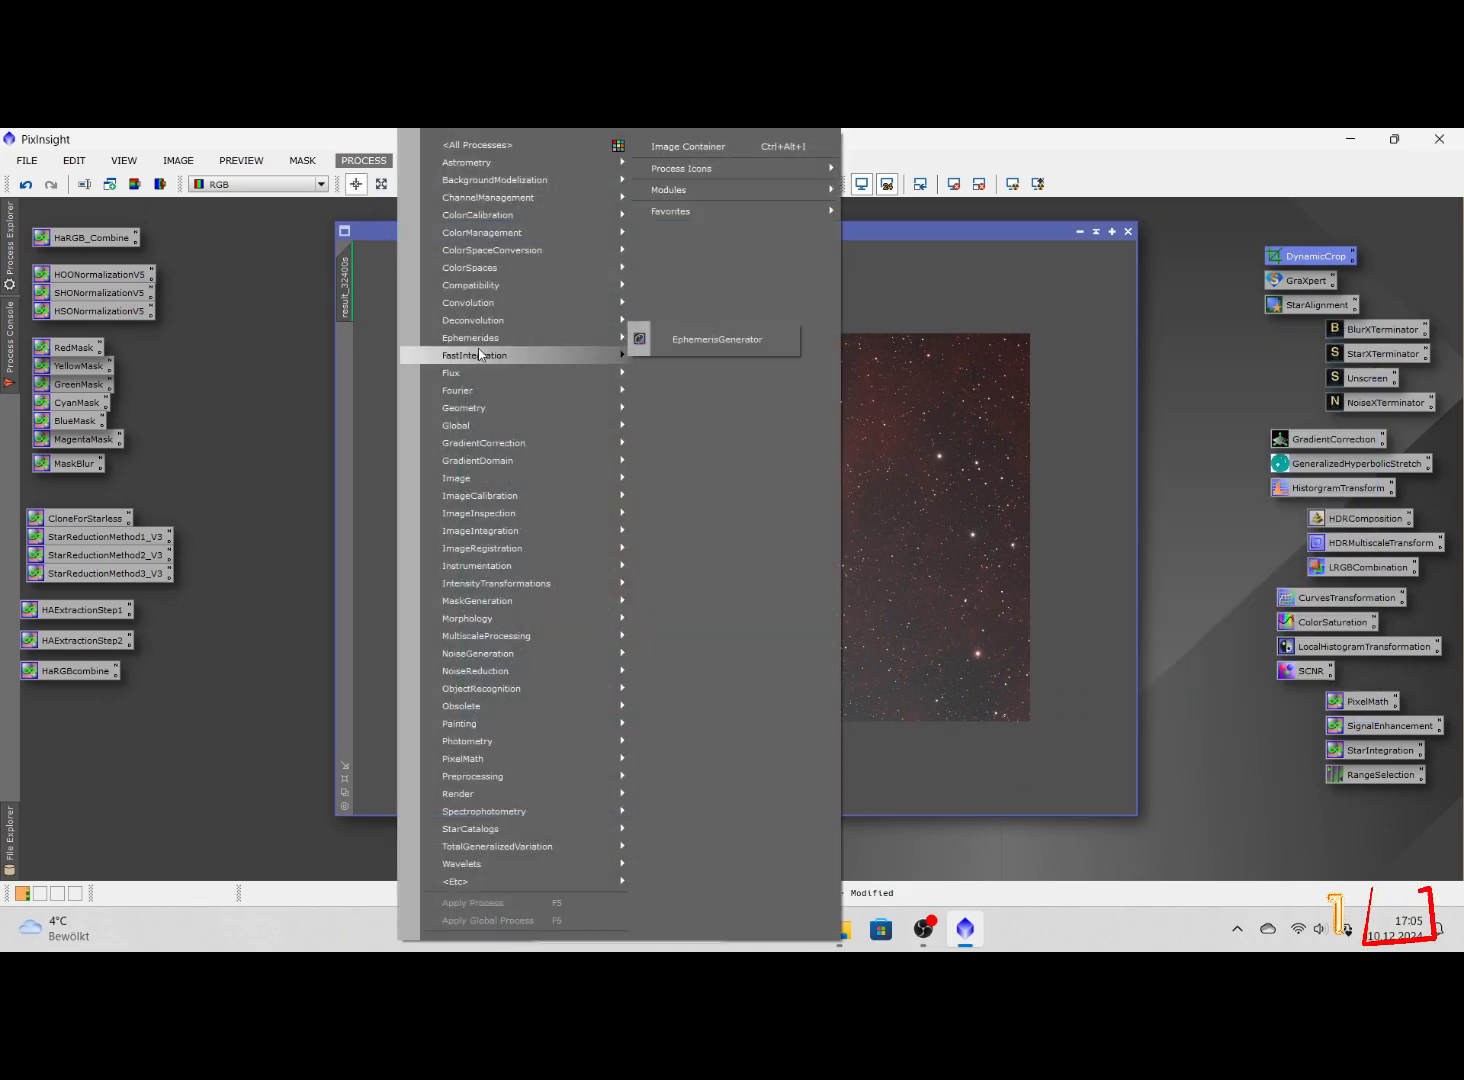
mouse_move(516, 500)
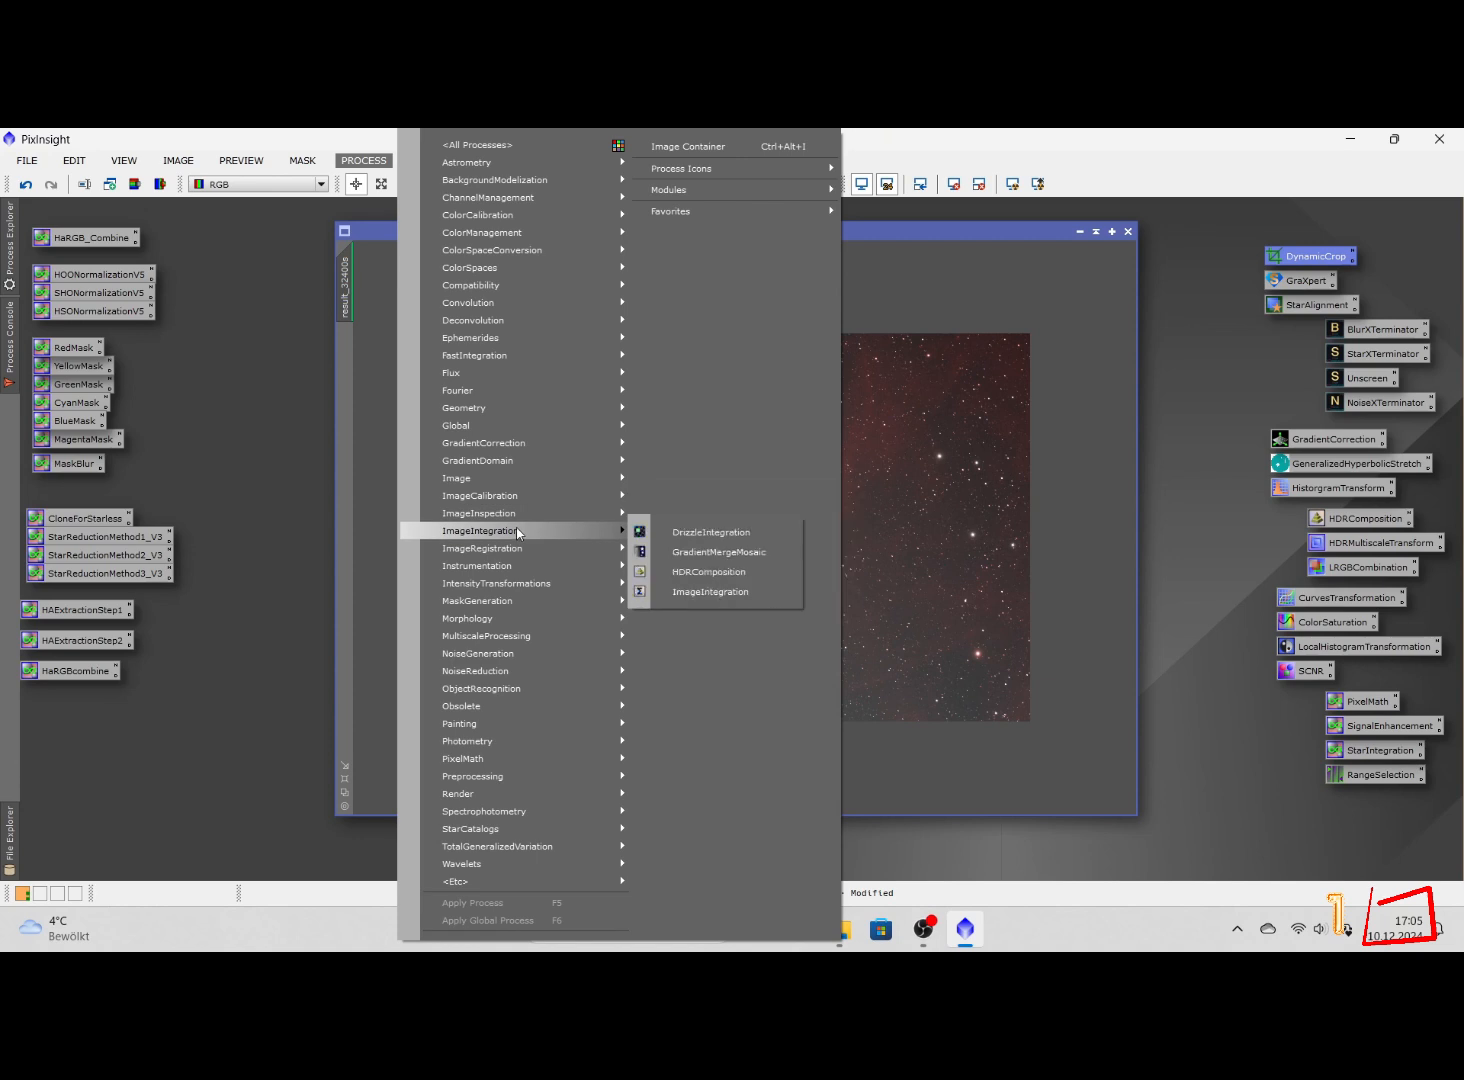
mouse_move(518, 460)
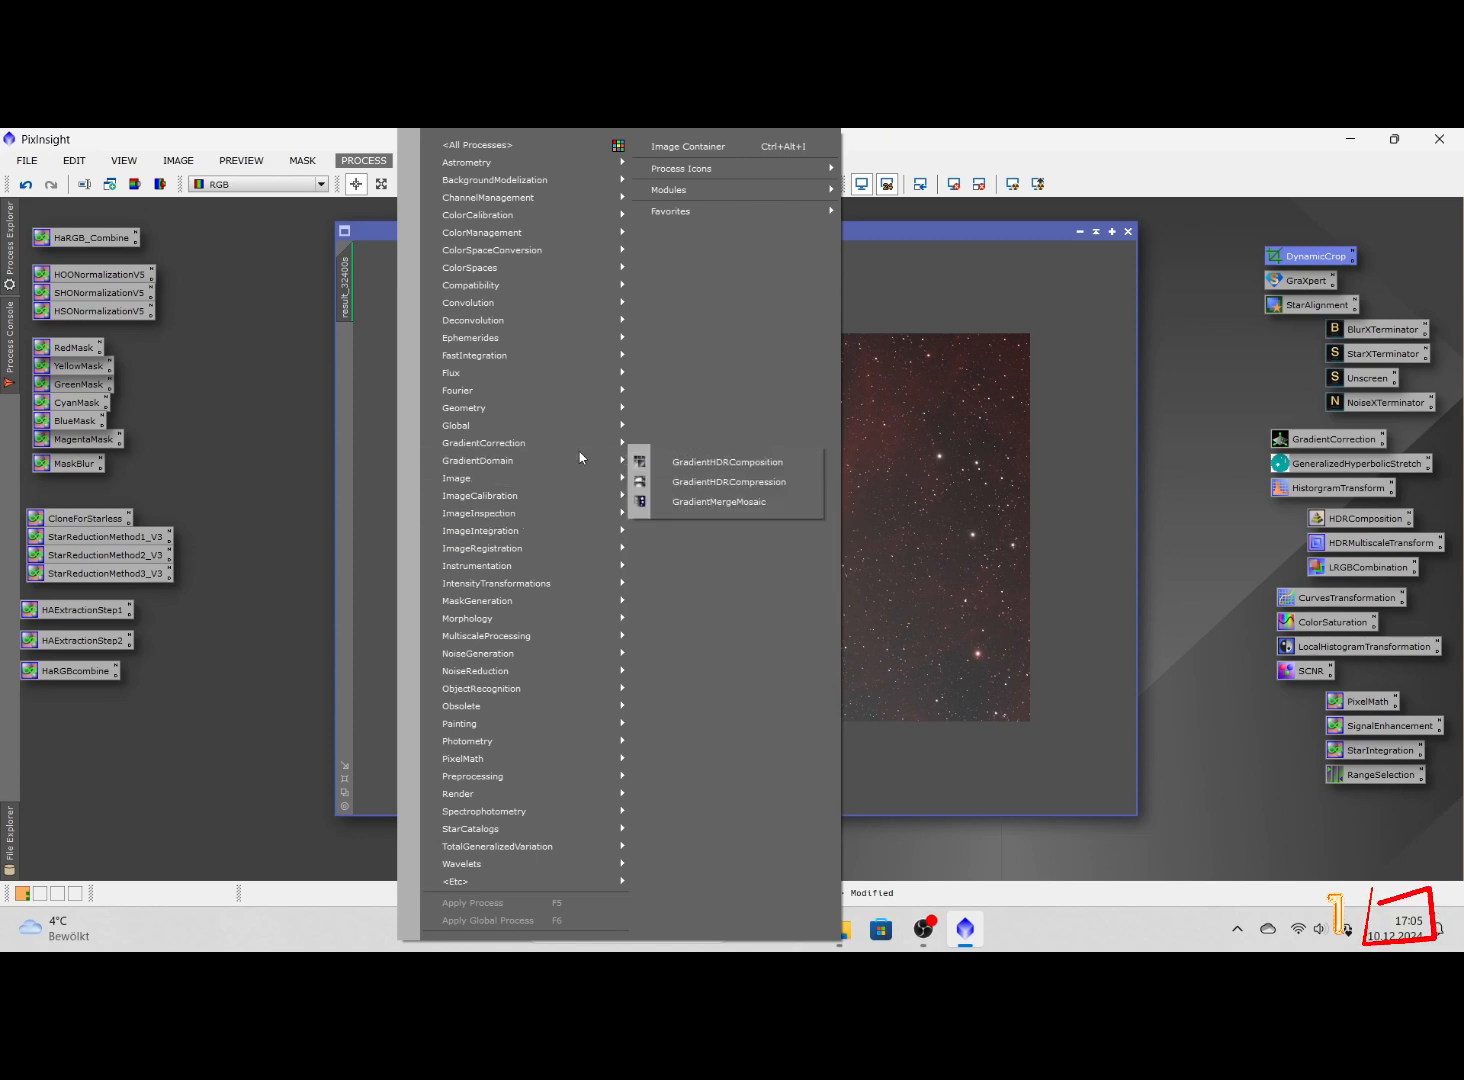
mouse_move(610, 446)
click(691, 446)
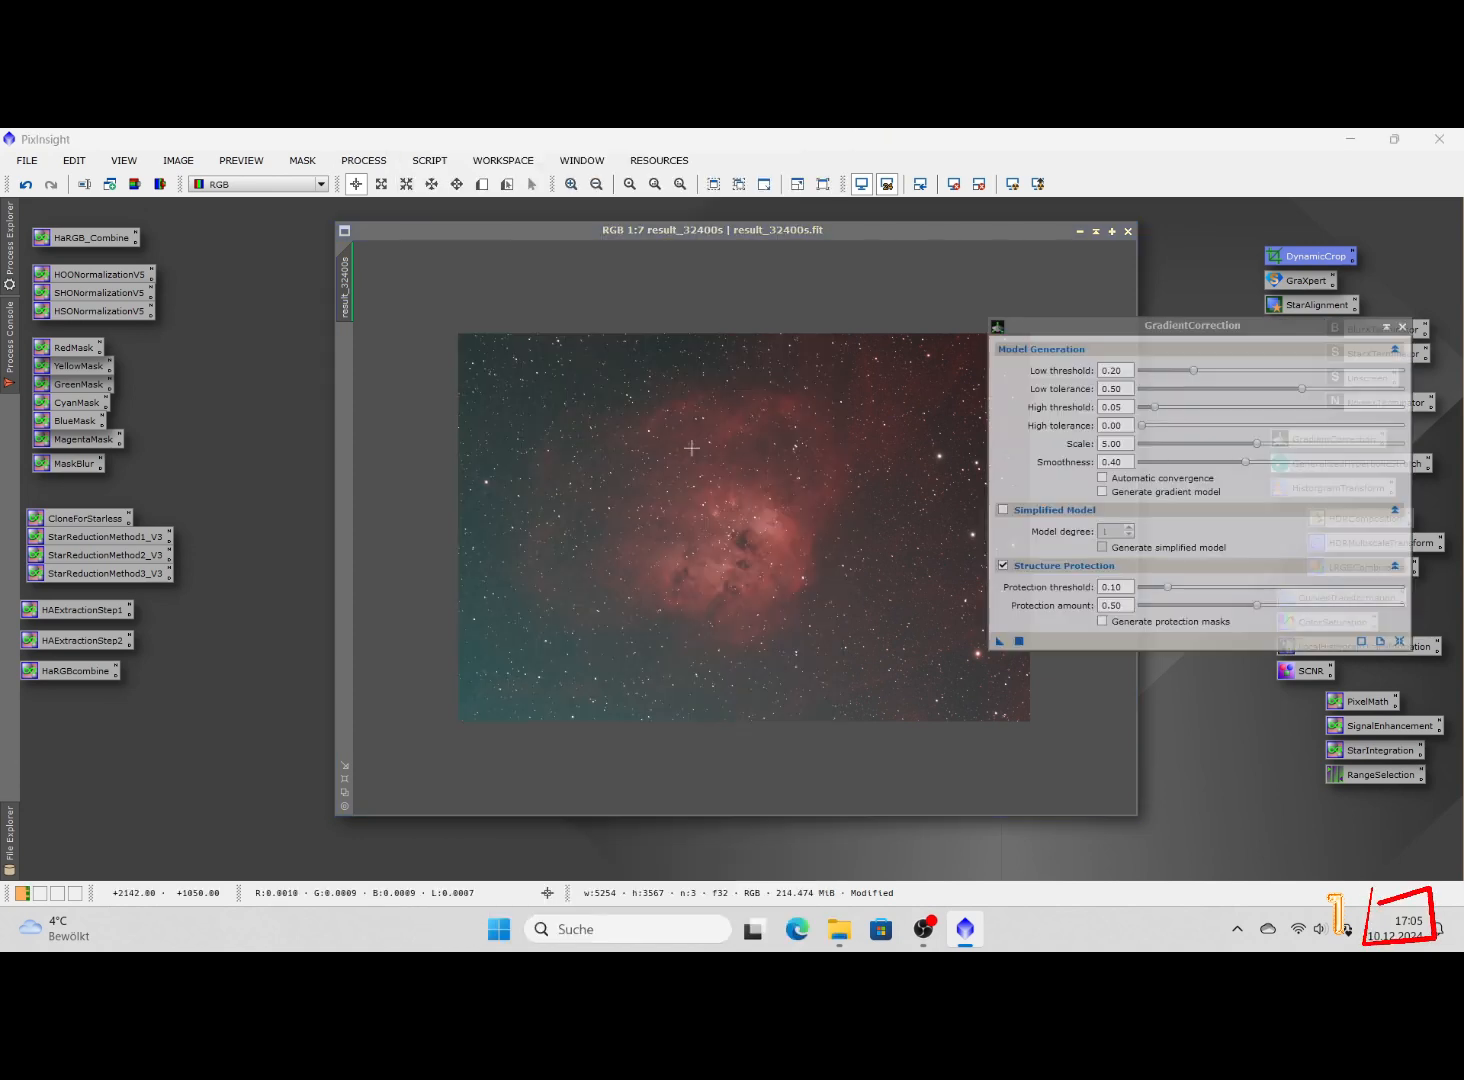
drag(1156, 408, 1179, 407)
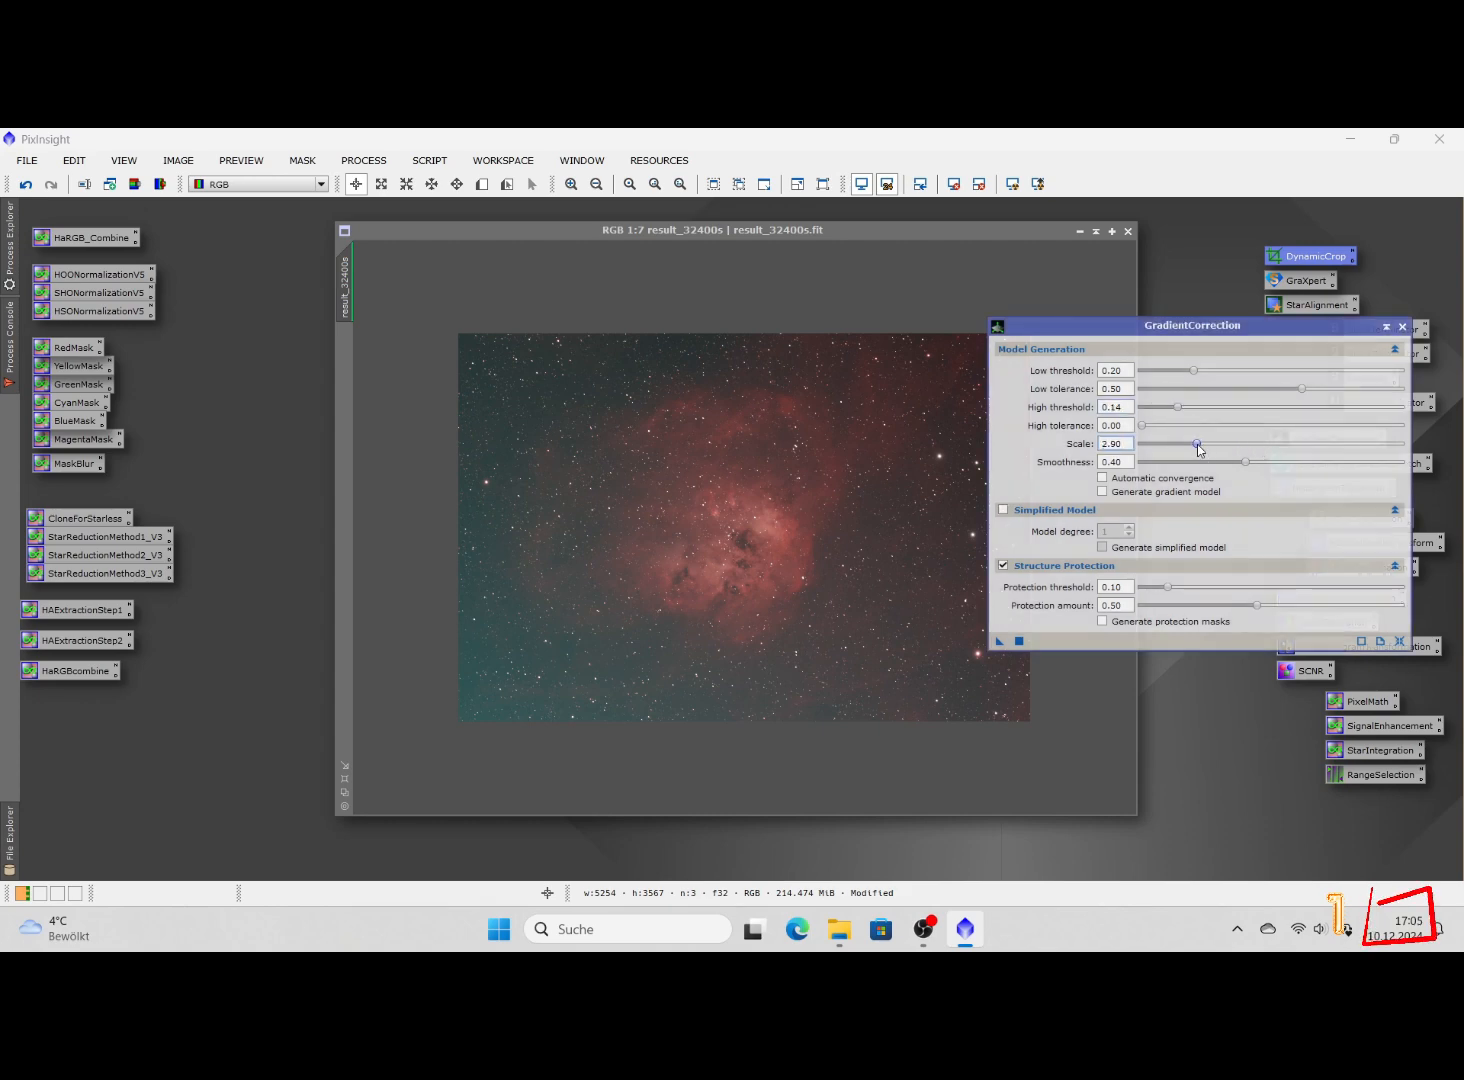
drag(1245, 462, 1186, 450)
Enable Simplified Model and Automatic convergence in GradientCorrection, then apply the correction to result_32400s
click(1001, 512)
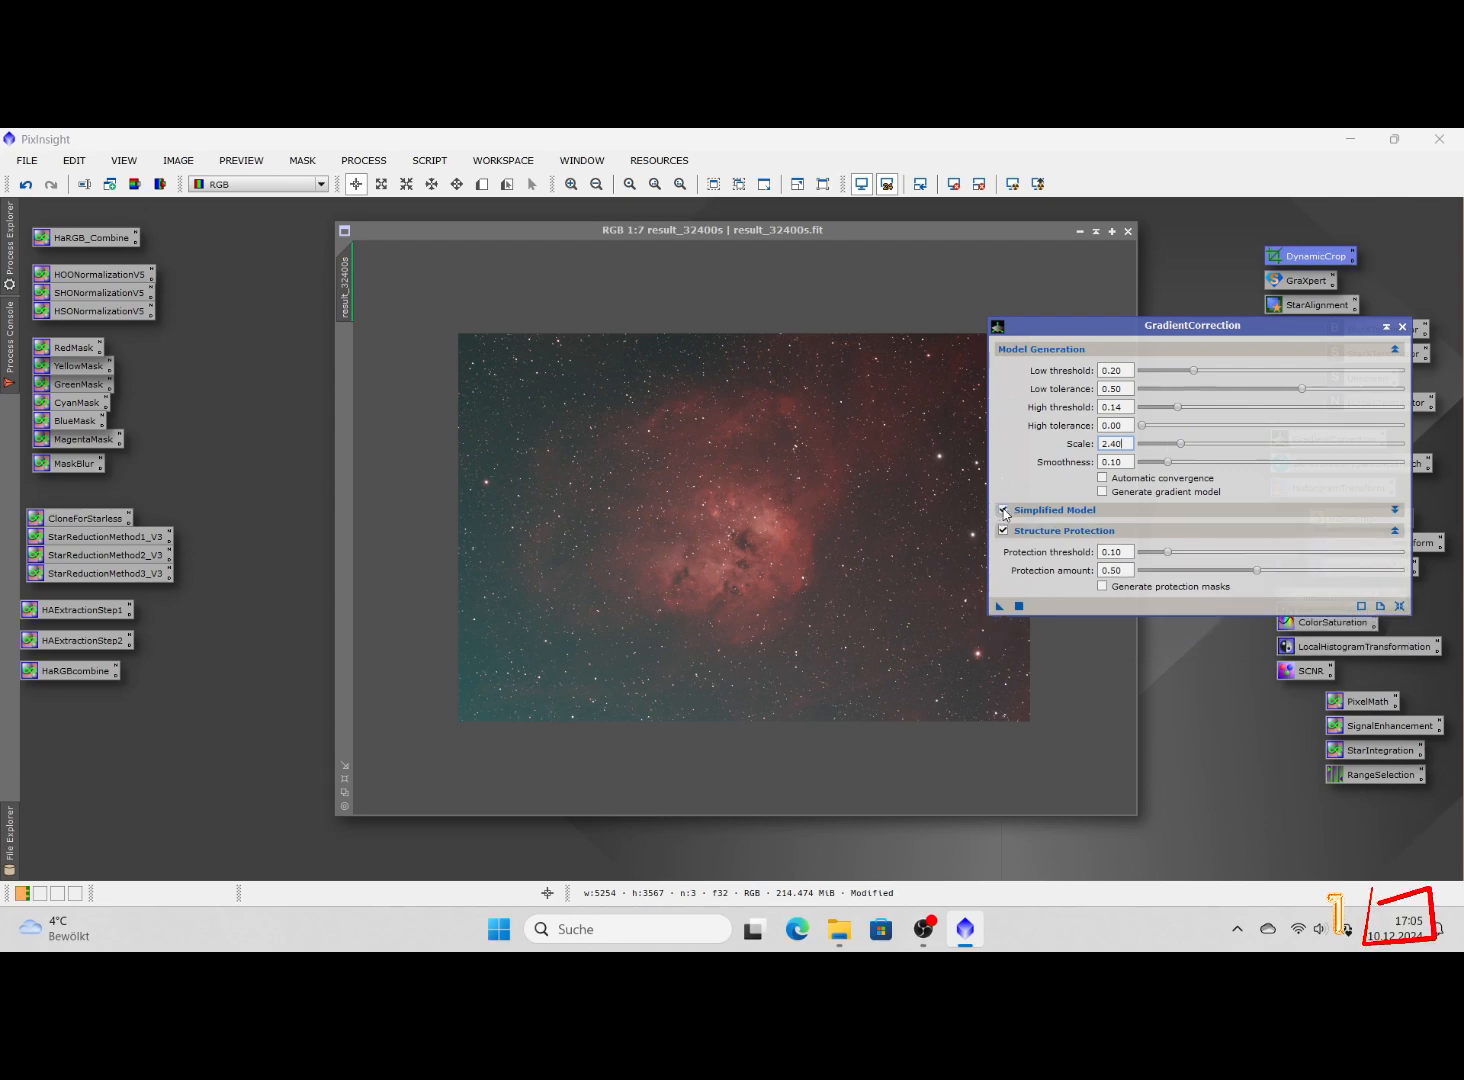
click(1004, 511)
click(1141, 482)
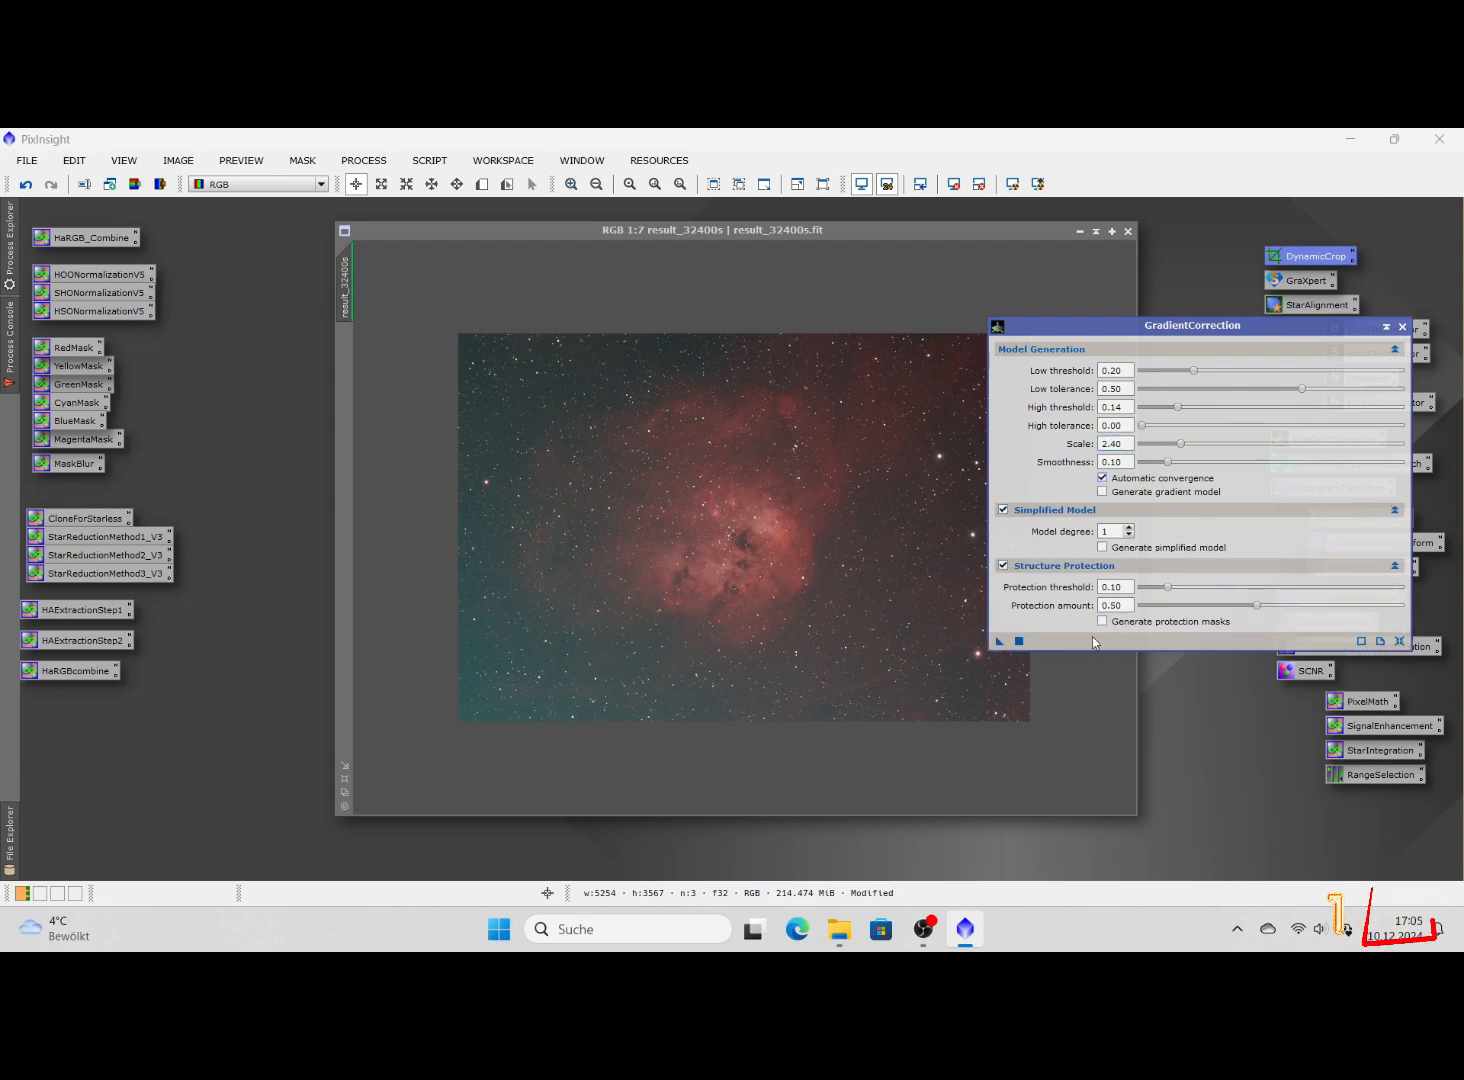
drag(926, 667, 876, 677)
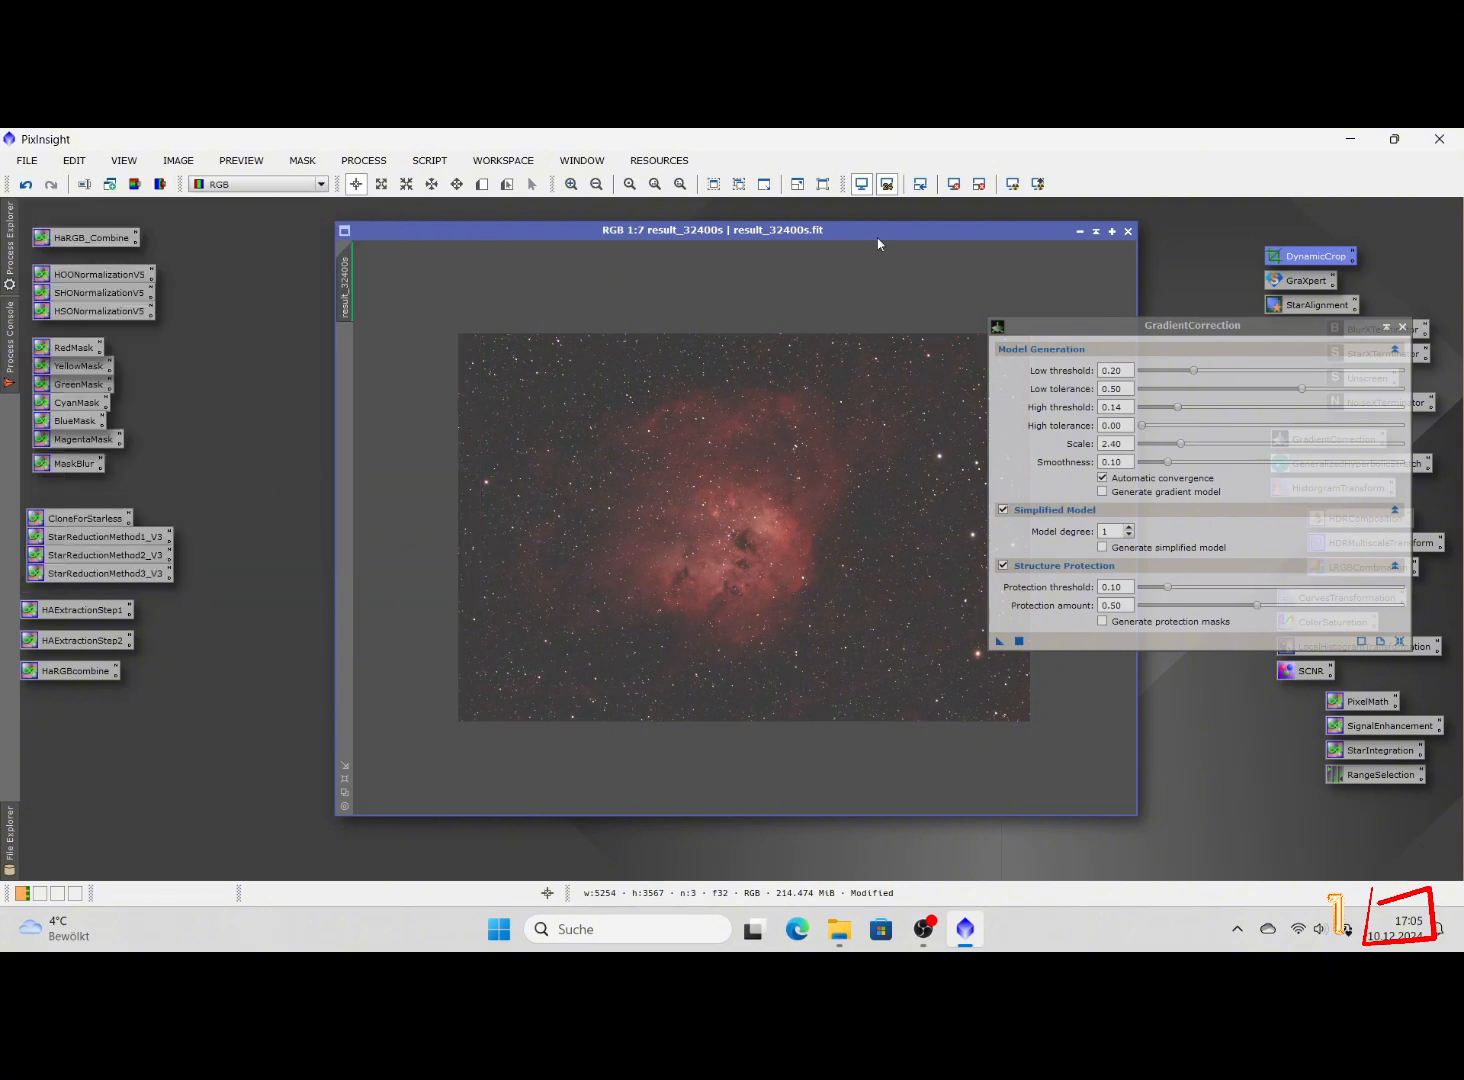
Apply a standard, non-boosted automatic screen stretch to result_32400s and sharpen the image with BlurXTerminator
drag(885, 230, 754, 230)
click(1038, 183)
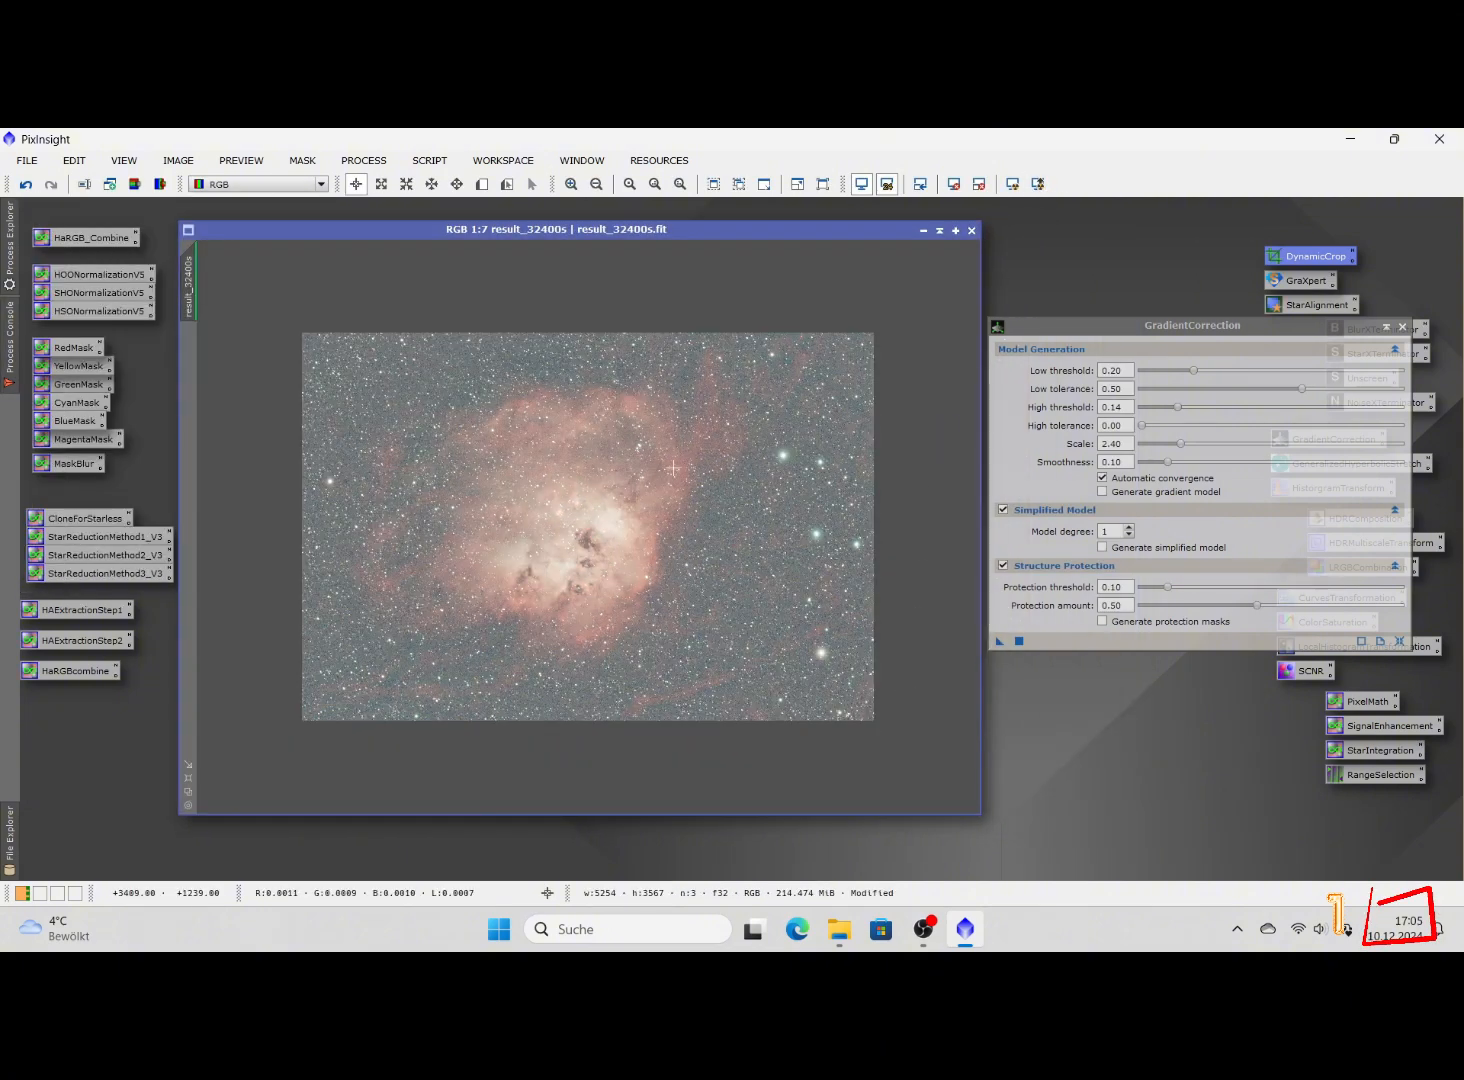
click(1013, 184)
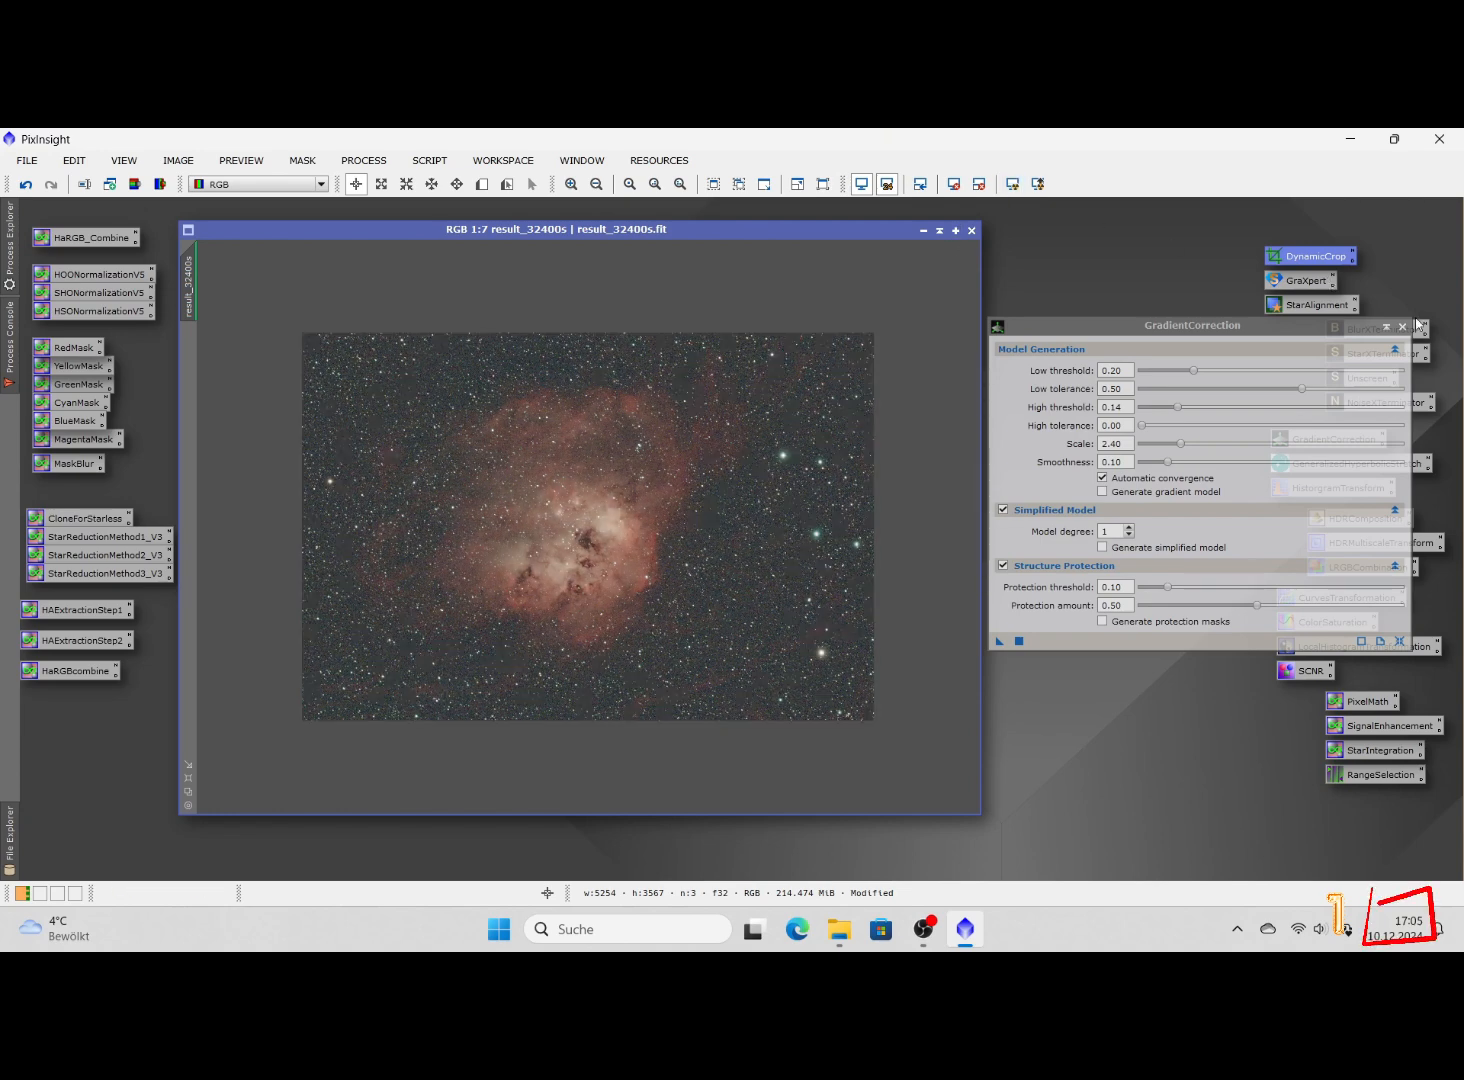
drag(1382, 329, 581, 612)
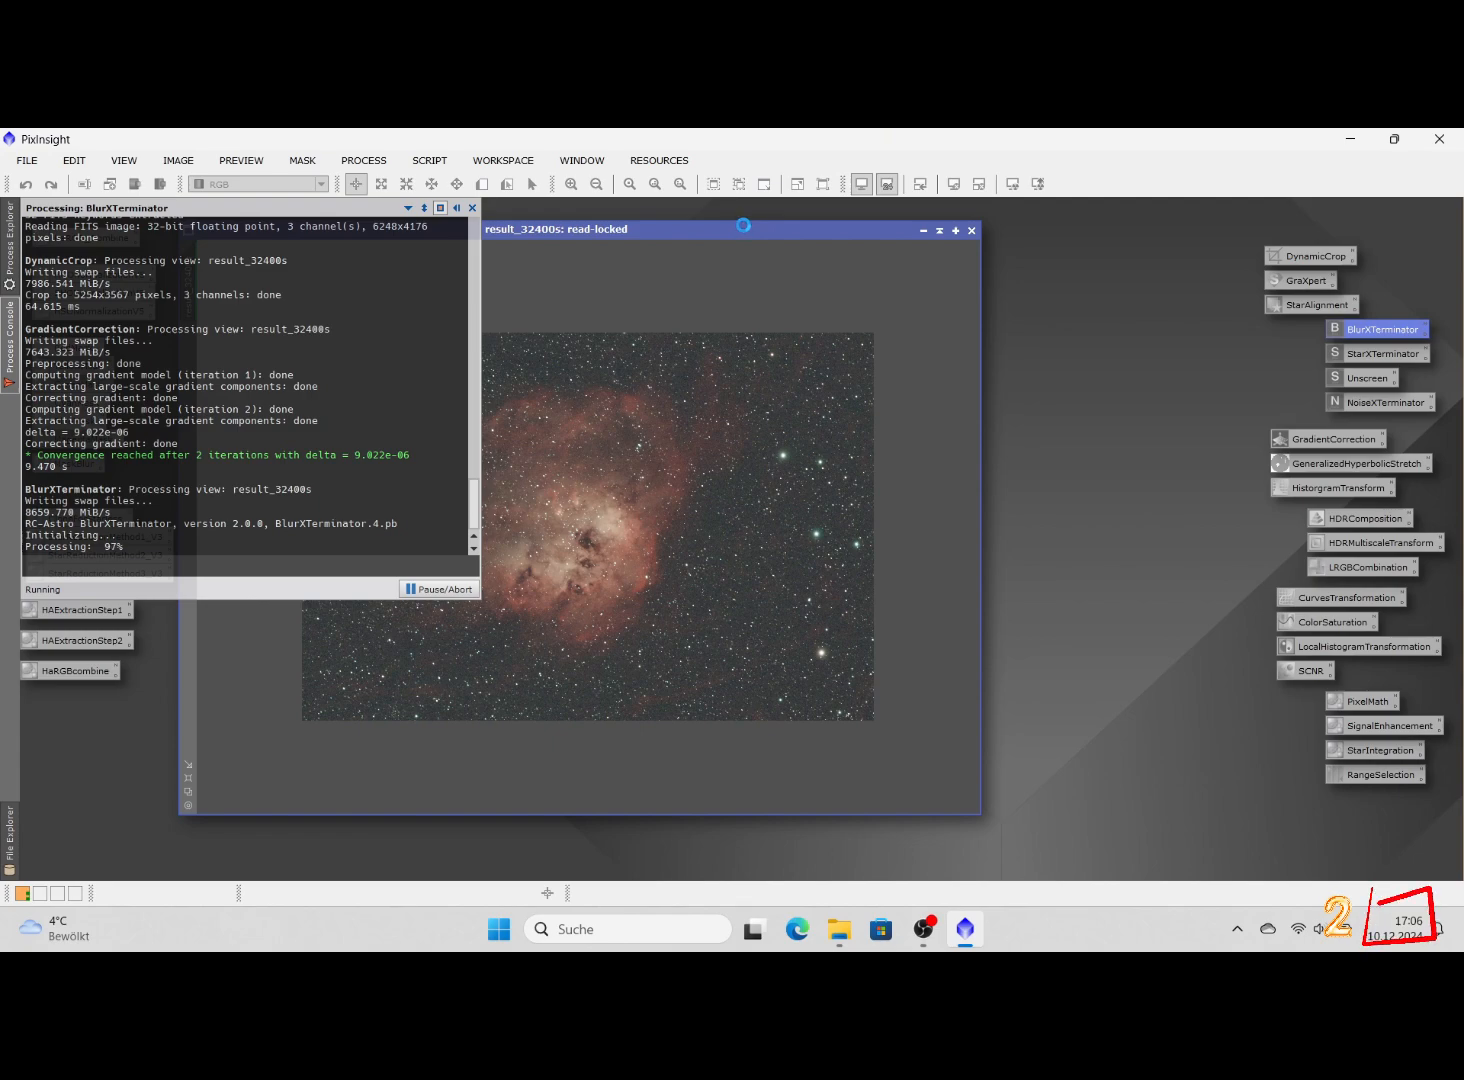
drag(739, 225, 857, 243)
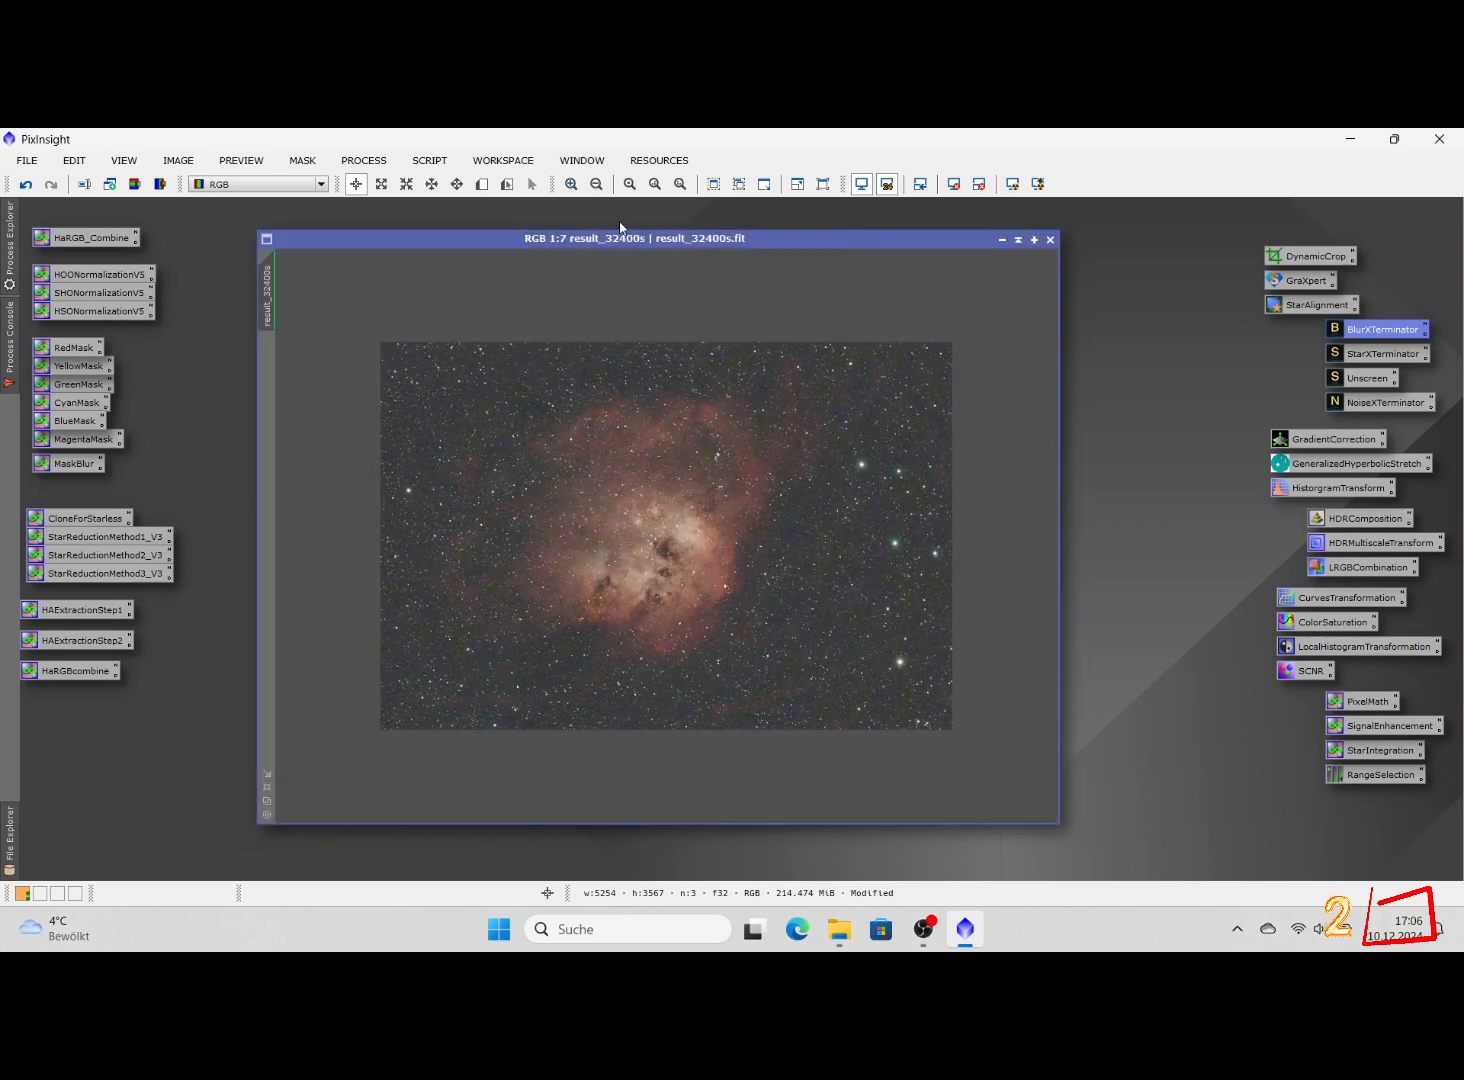
Plate-solve result_32400s with the image solver script from the Image Analysis scripts
click(429, 160)
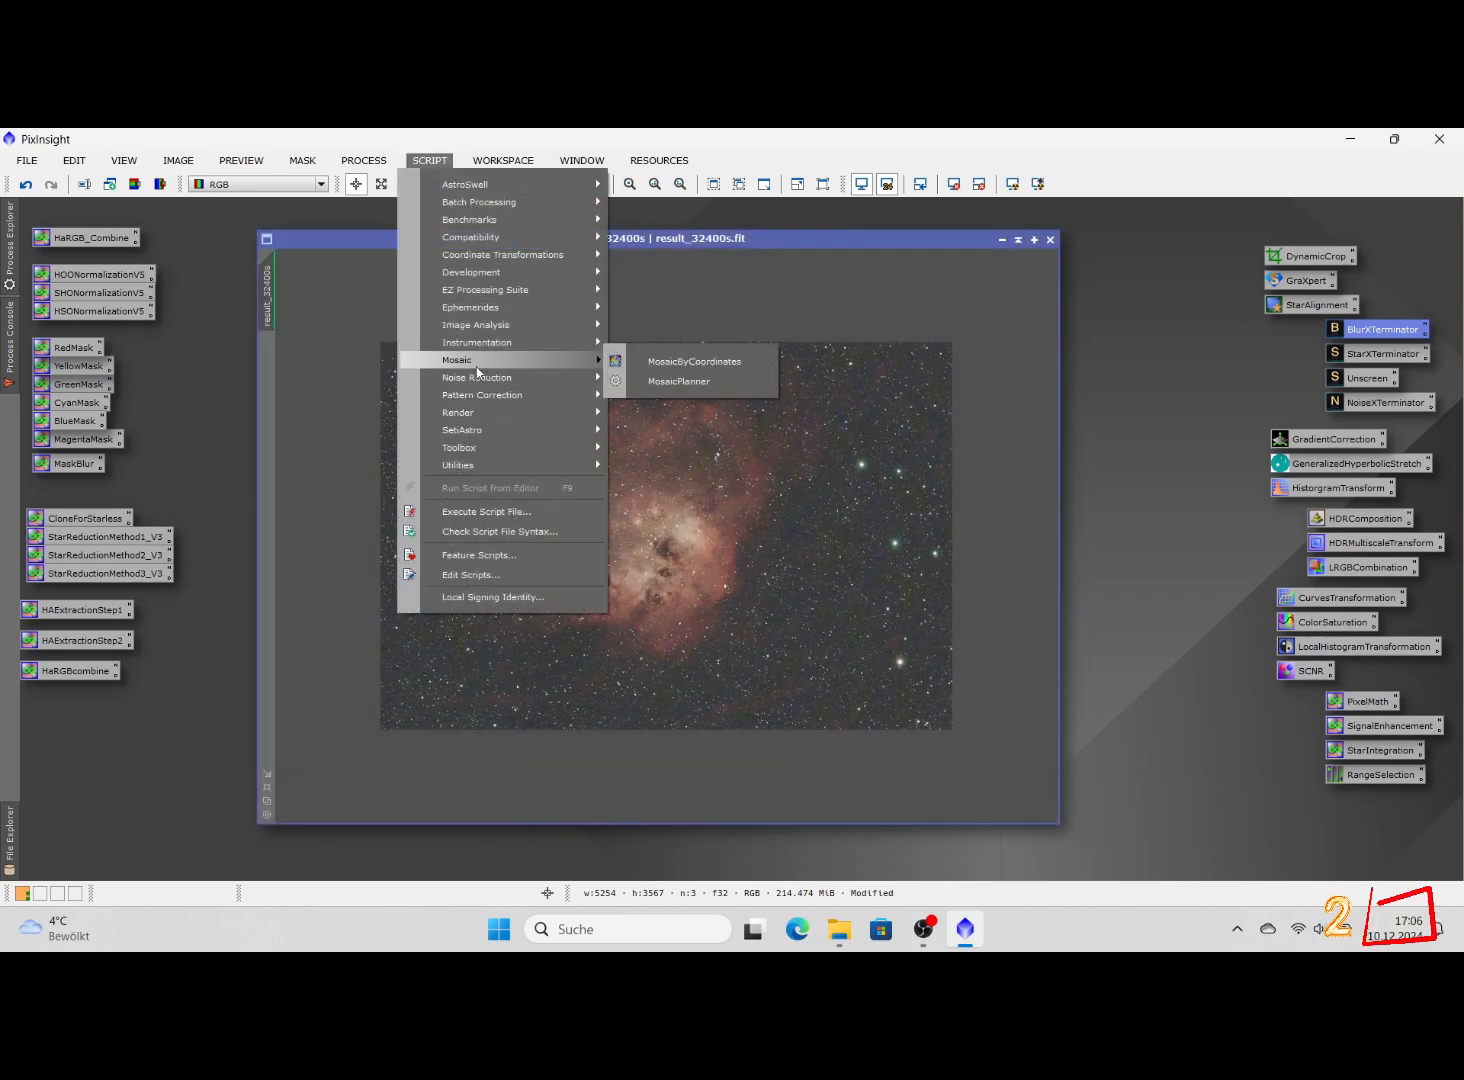
mouse_move(479, 324)
click(680, 481)
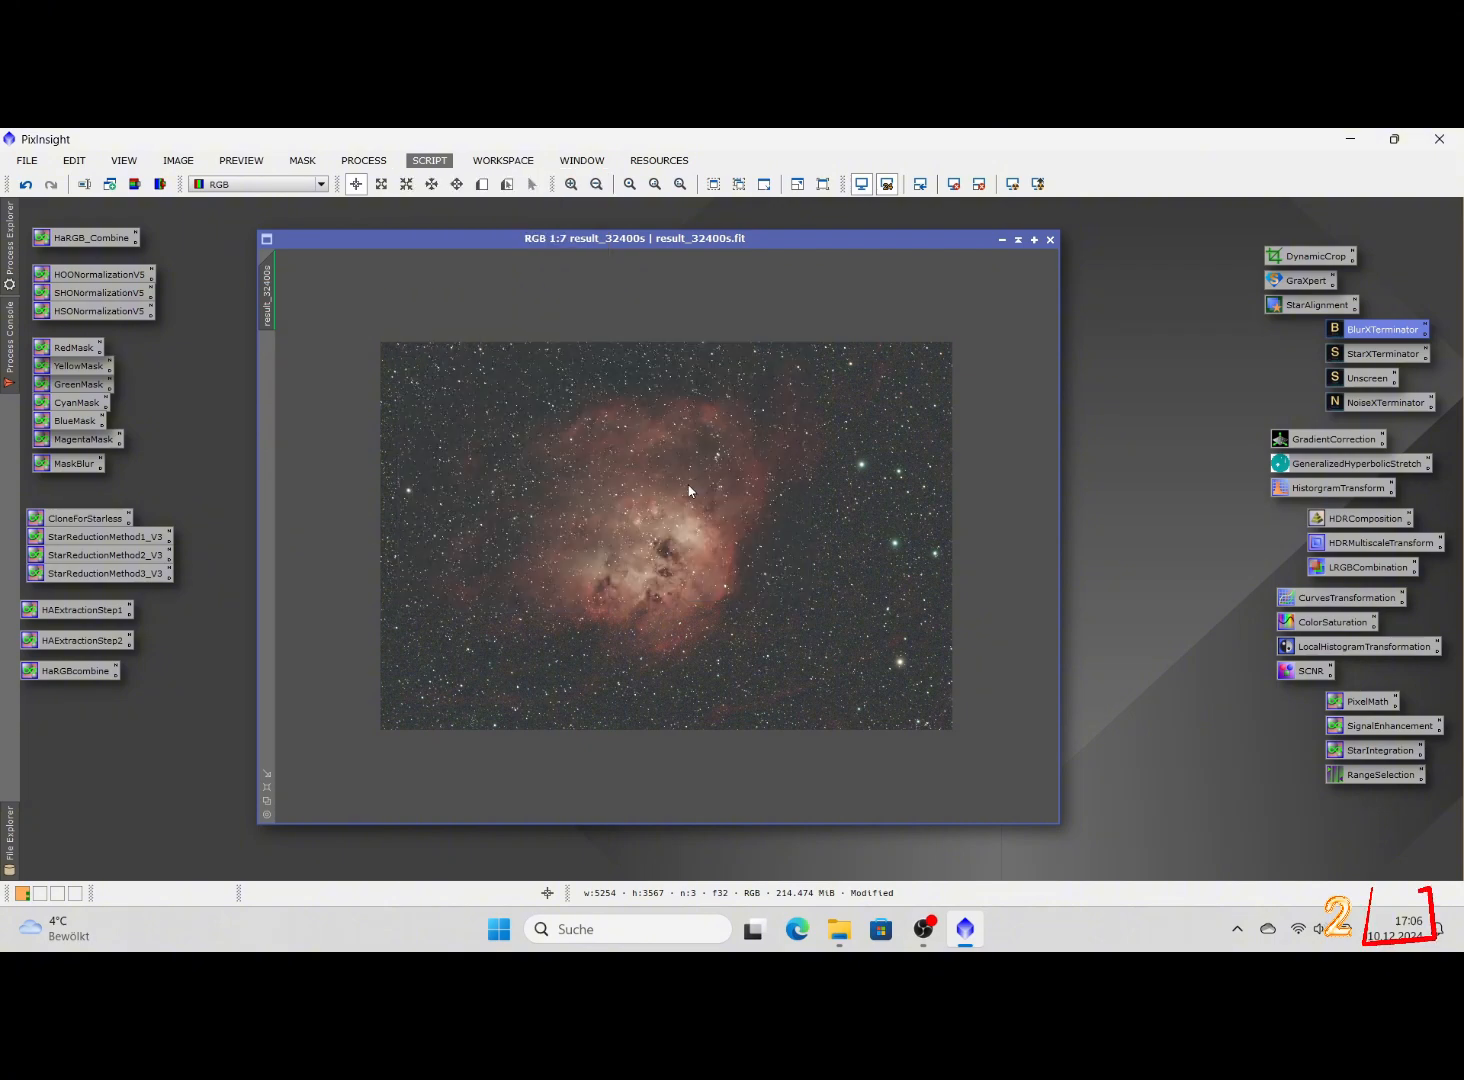
click(854, 798)
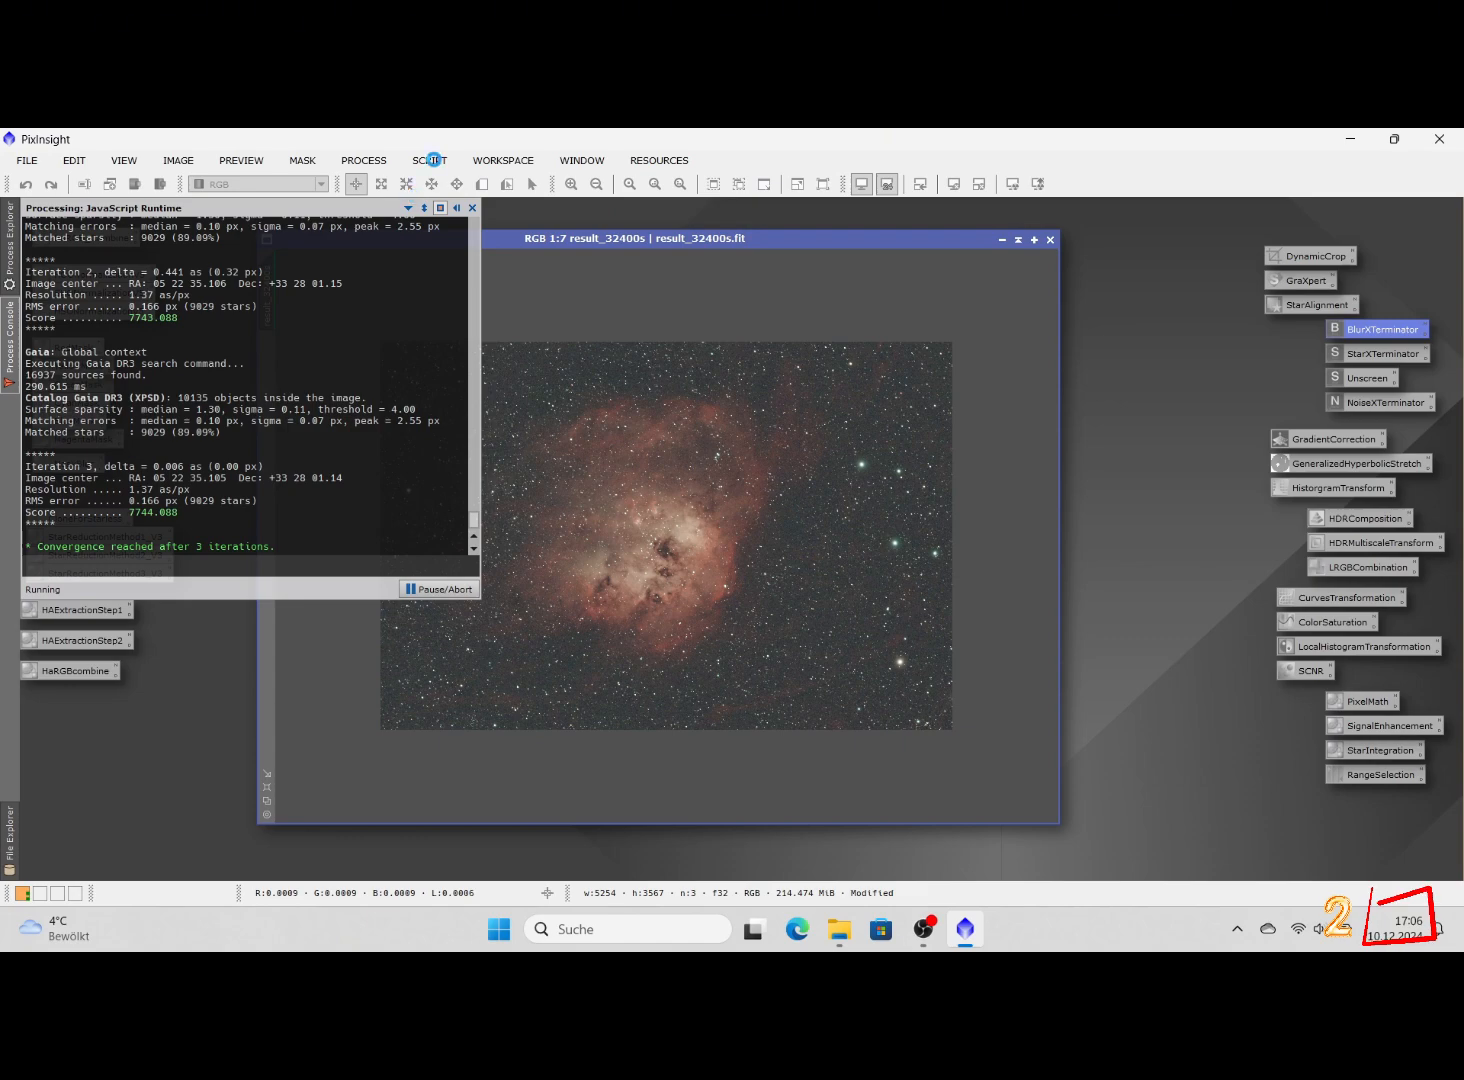
Generate a Background preview with the FindBackground script, using 20 starting points and Fast search on the full image
click(430, 160)
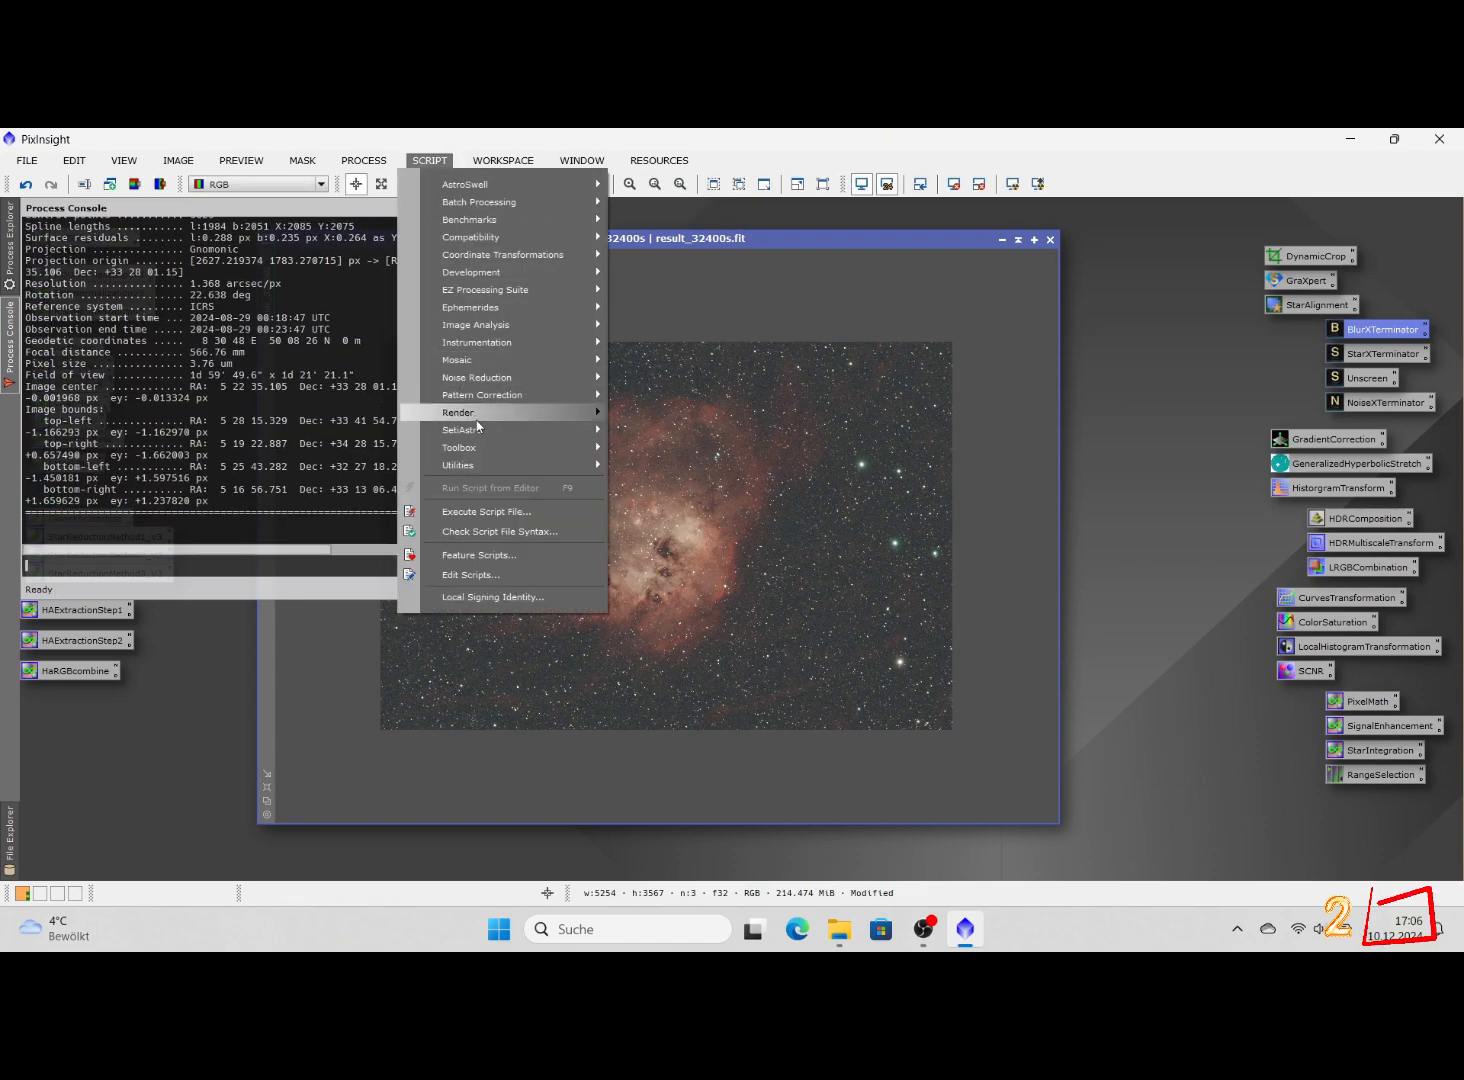
mouse_move(478, 431)
click(708, 549)
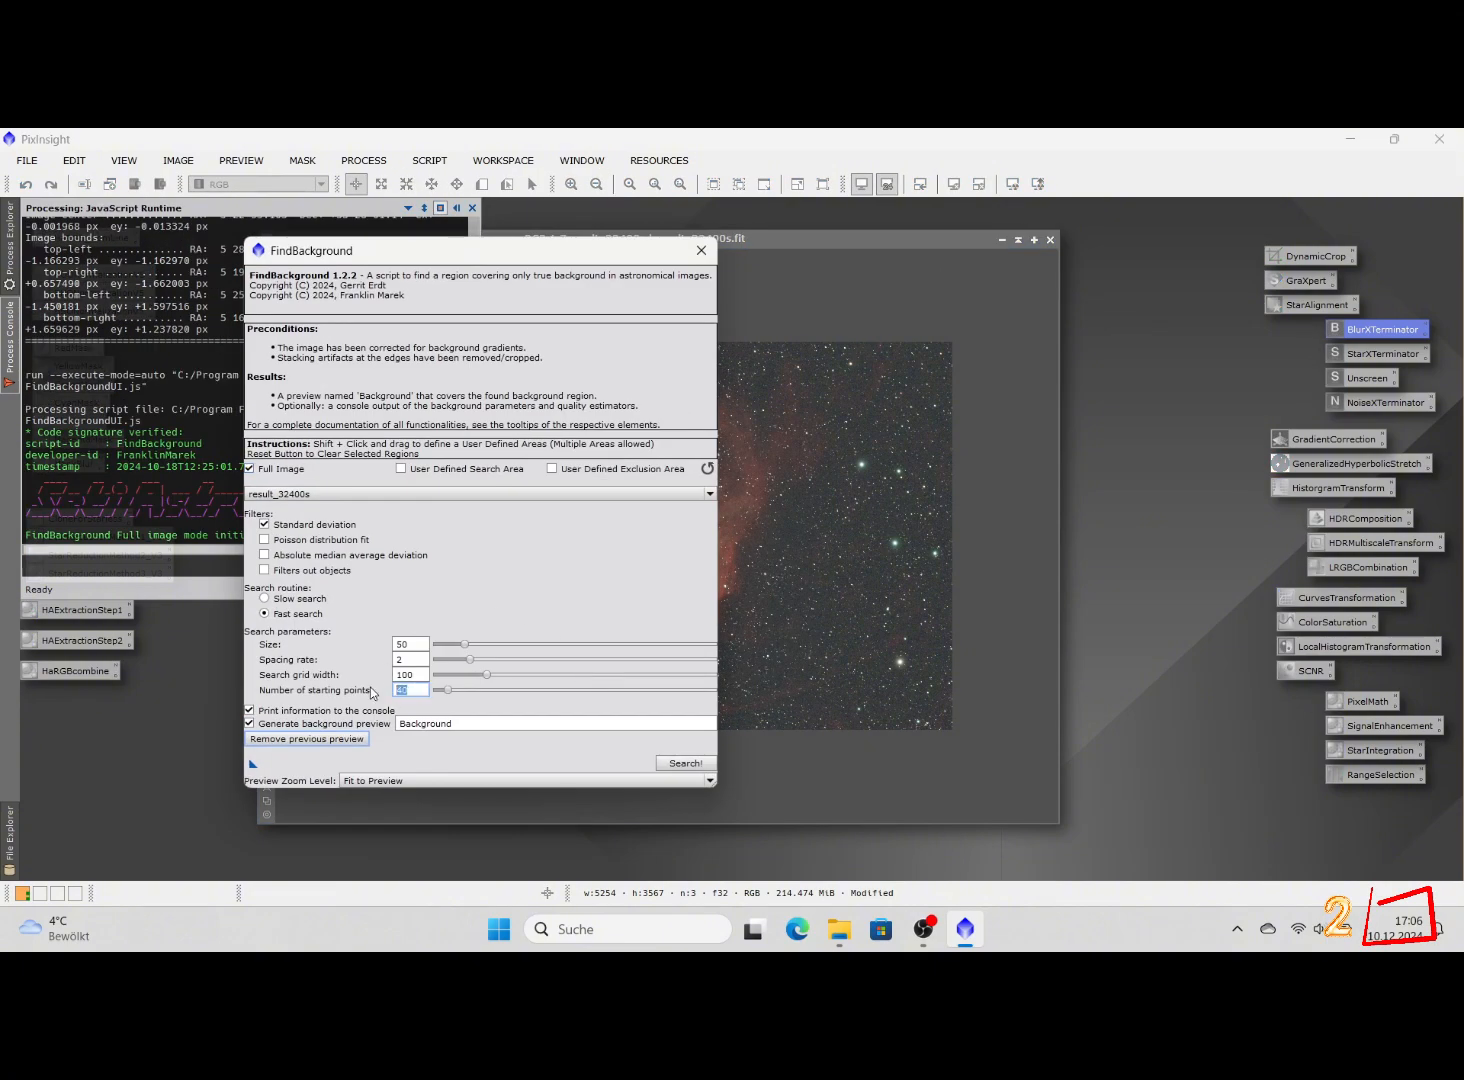
text(20)
click(682, 763)
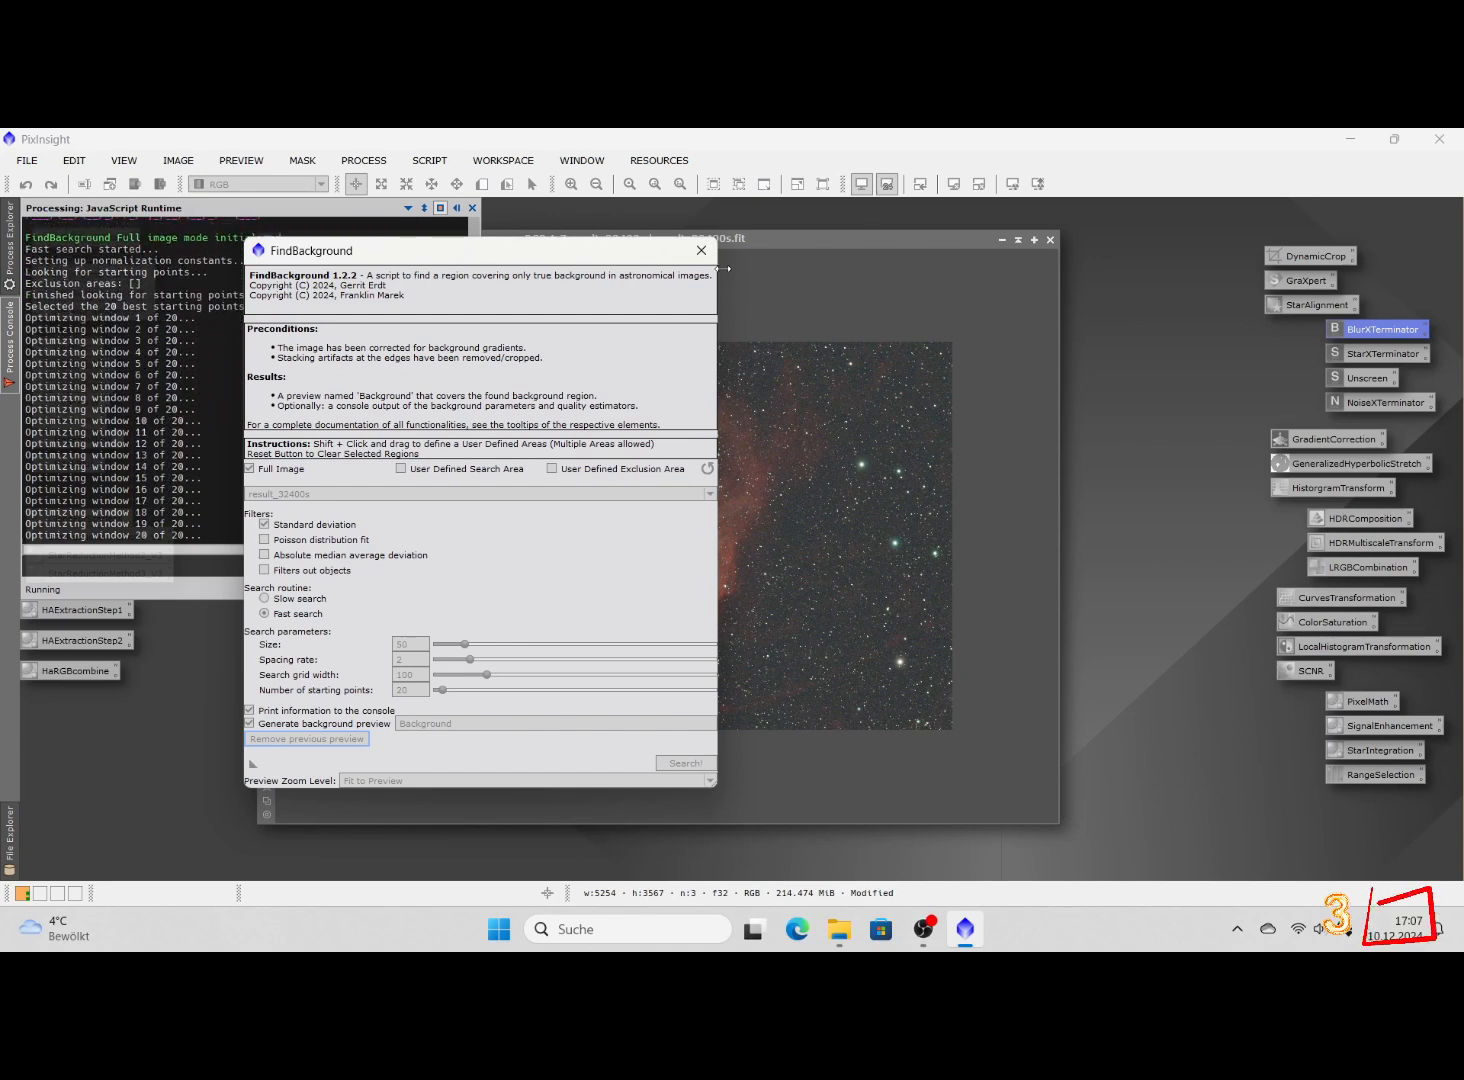
click(701, 251)
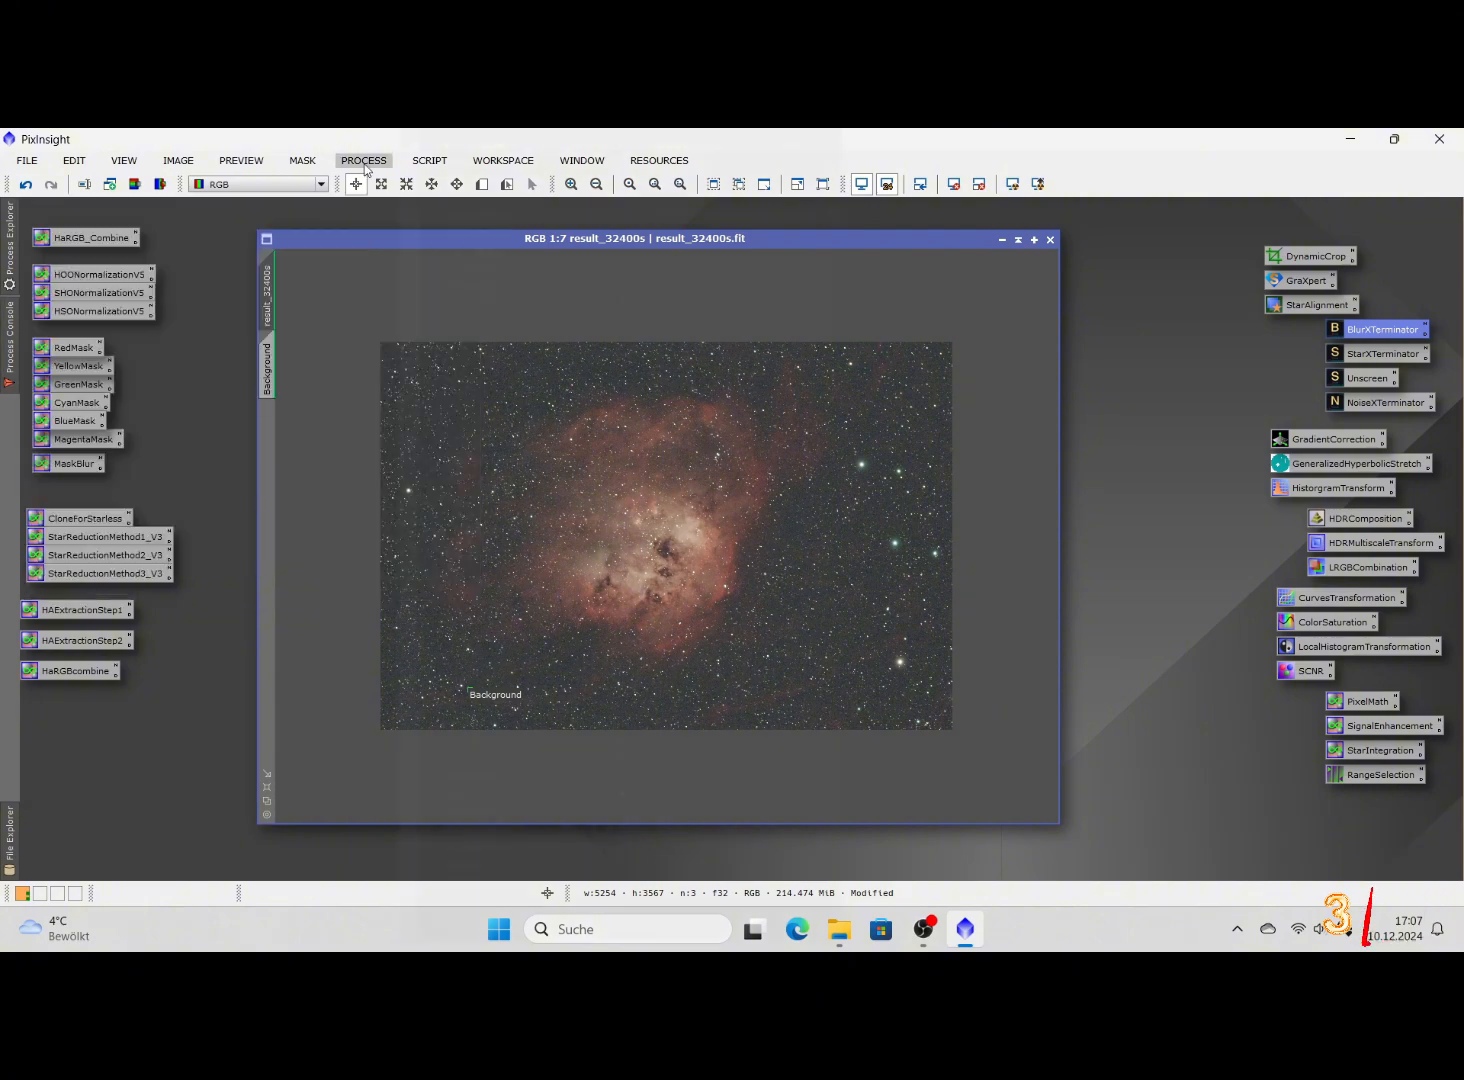
Open SpectrophotometricColorCalibration and use the Background preview as the region of interest for background neutralization
click(363, 160)
mouse_move(480, 145)
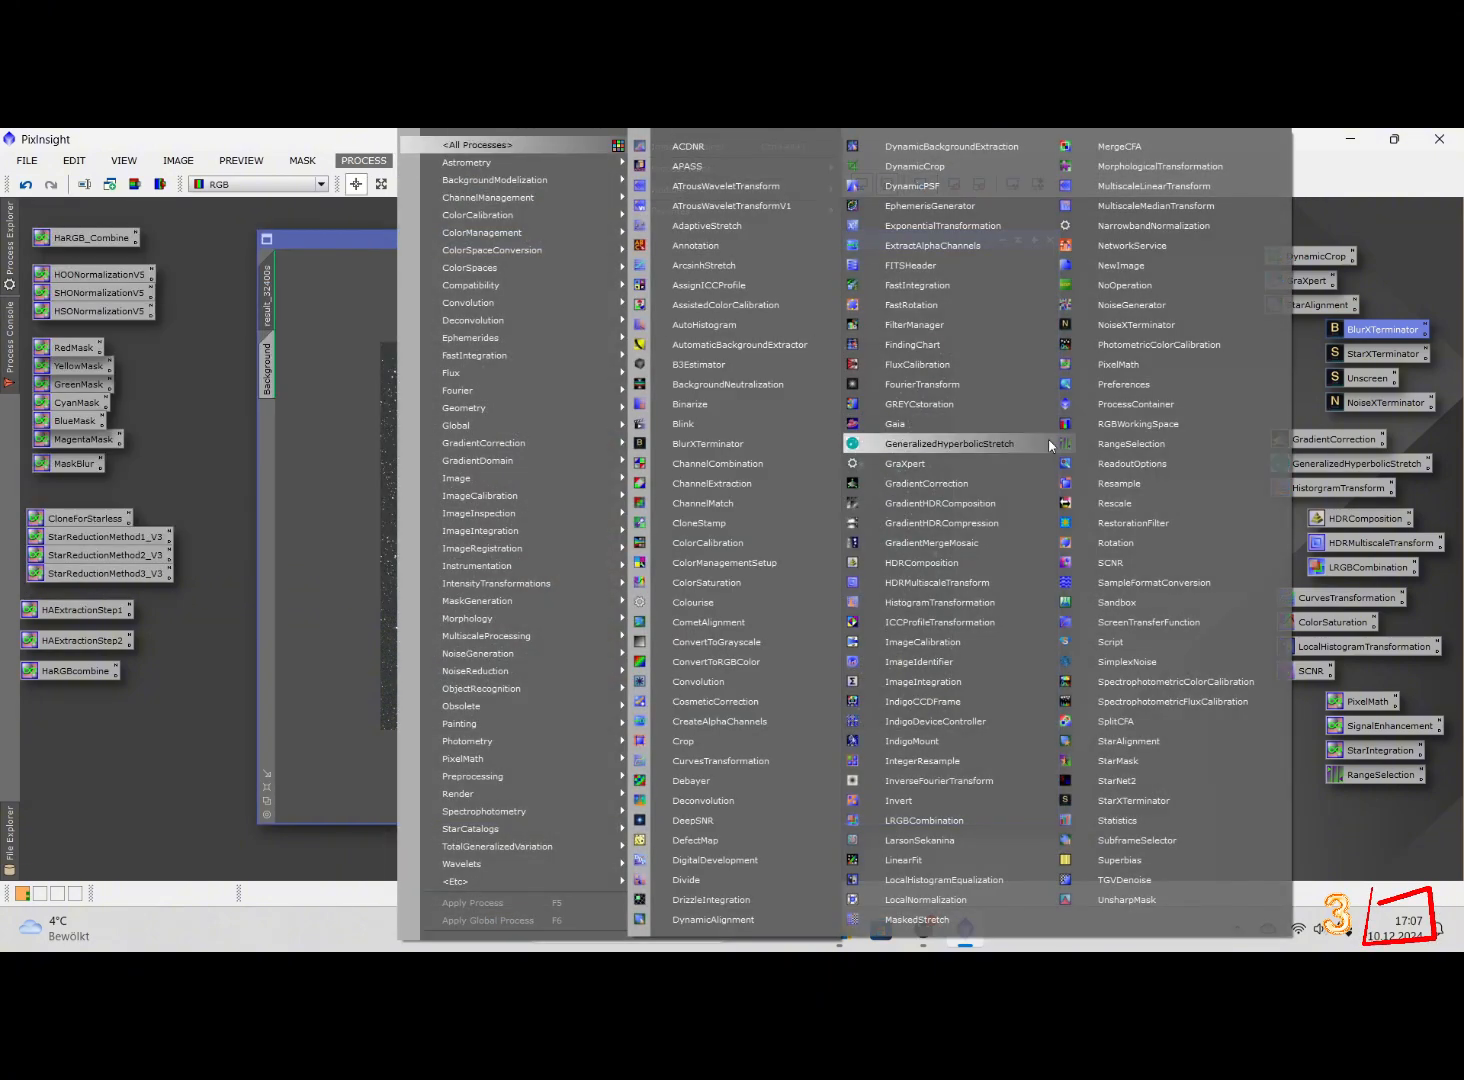
click(1228, 681)
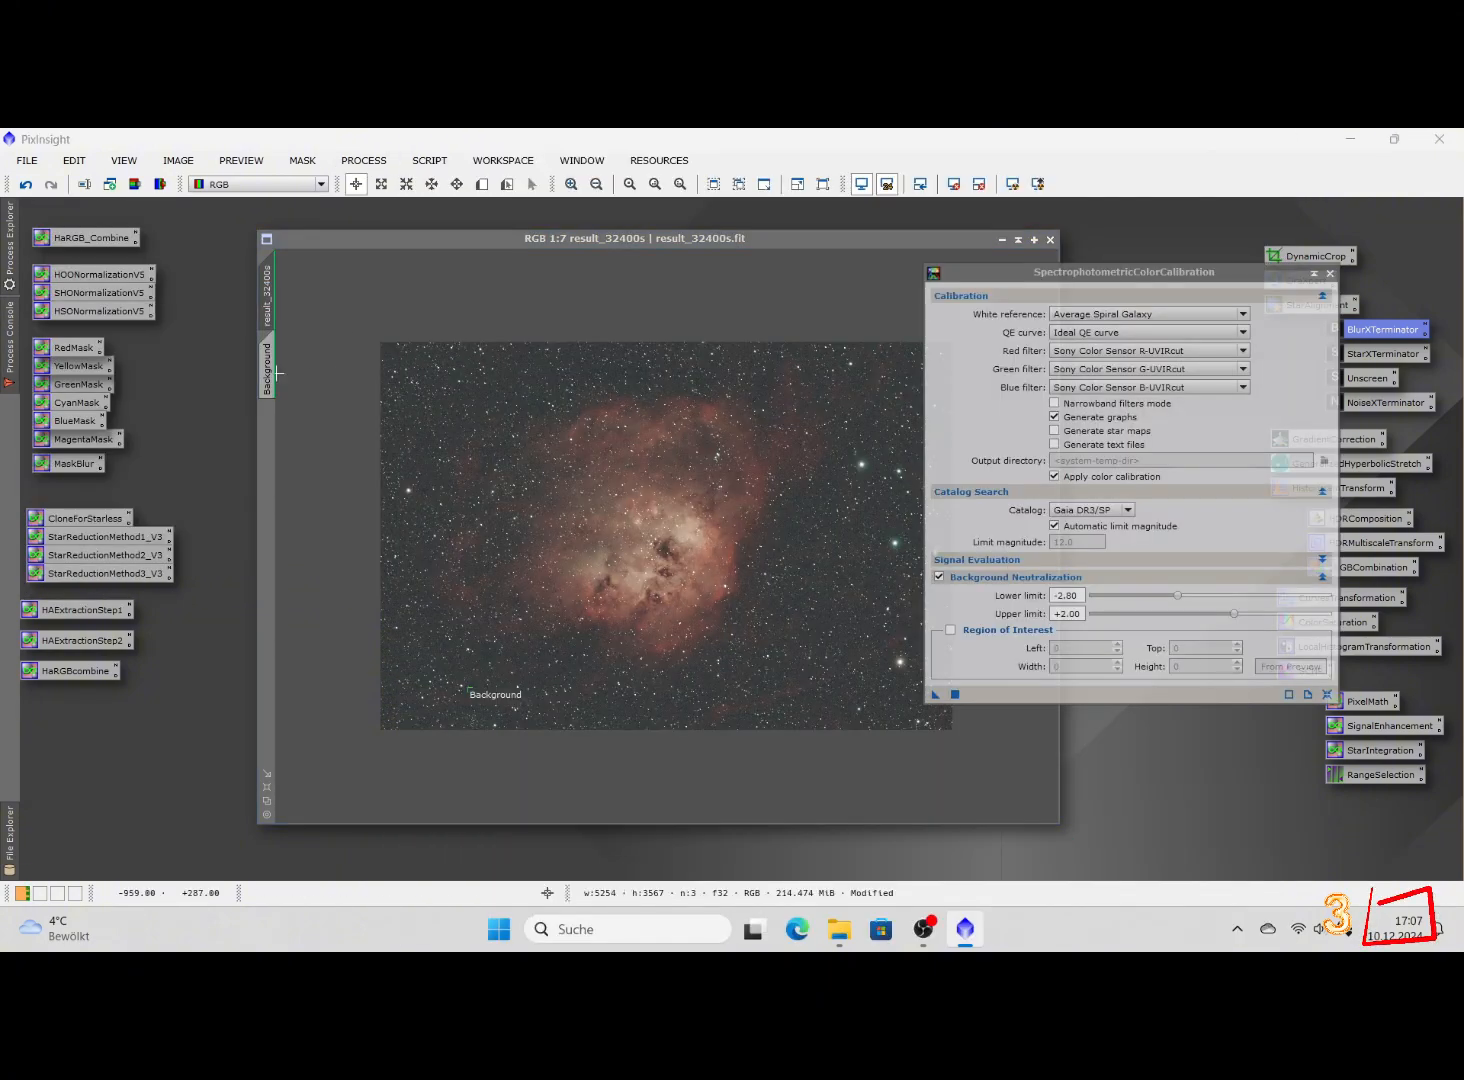
click(270, 372)
drag(272, 374, 962, 632)
click(268, 300)
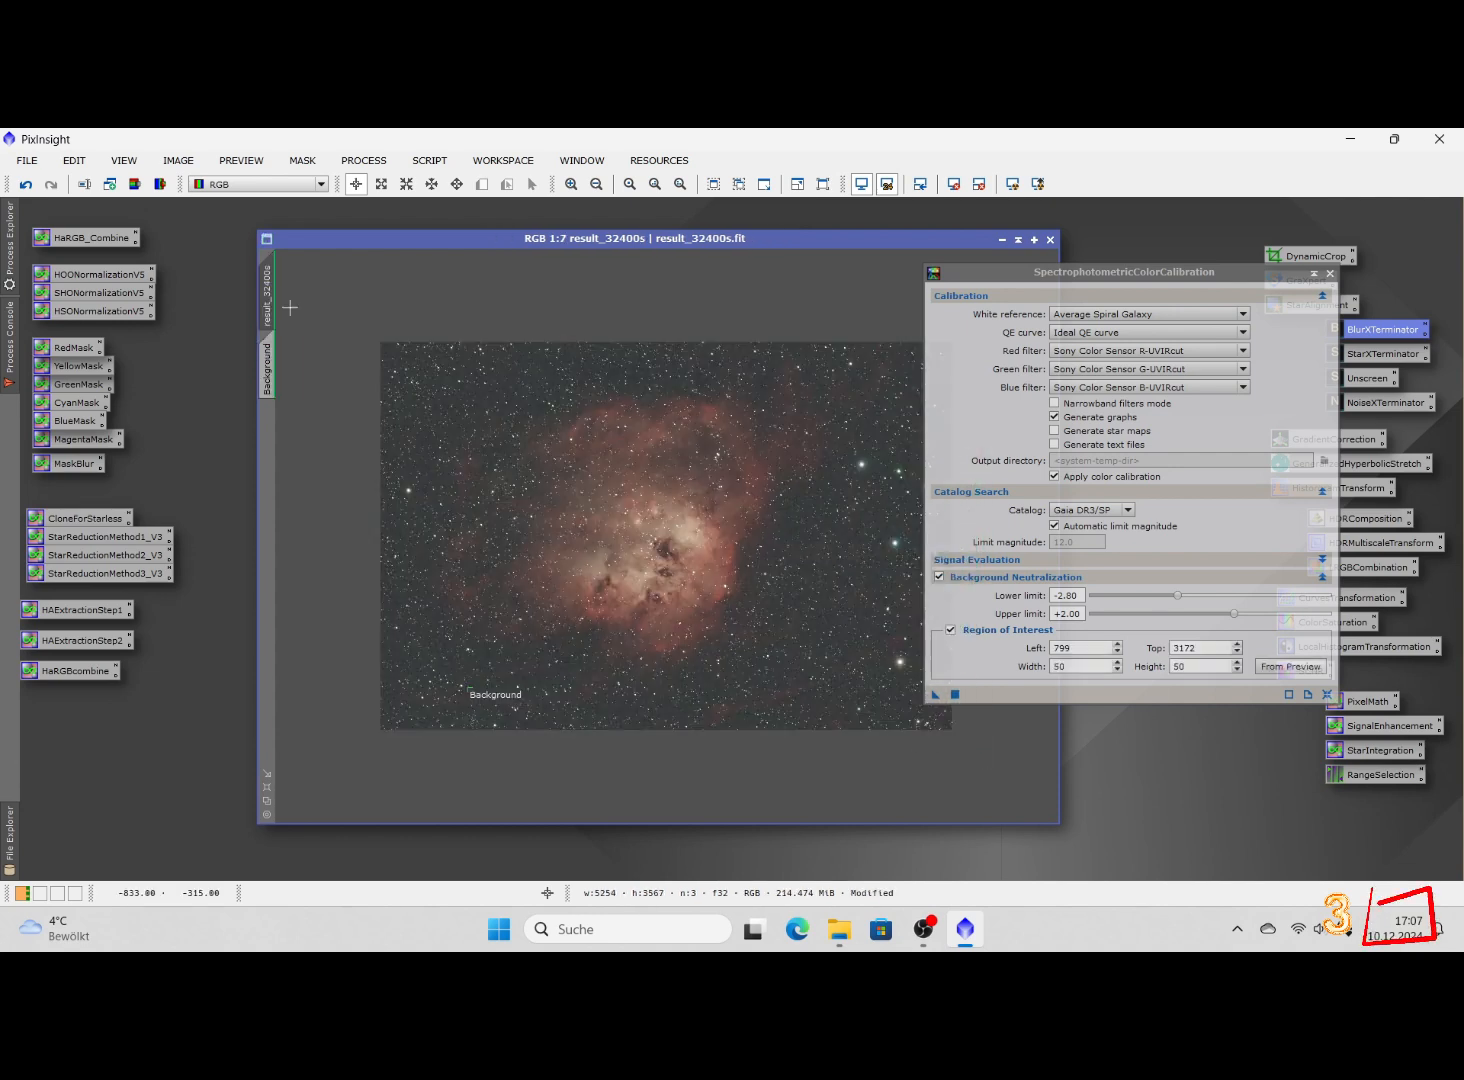
Set the QE curve to Sony IMX411/455/461/533/571 and the red, green and blue filters to the matching Sony CMOS UVIRcut / Opt. L-Ultimate entries
click(1110, 332)
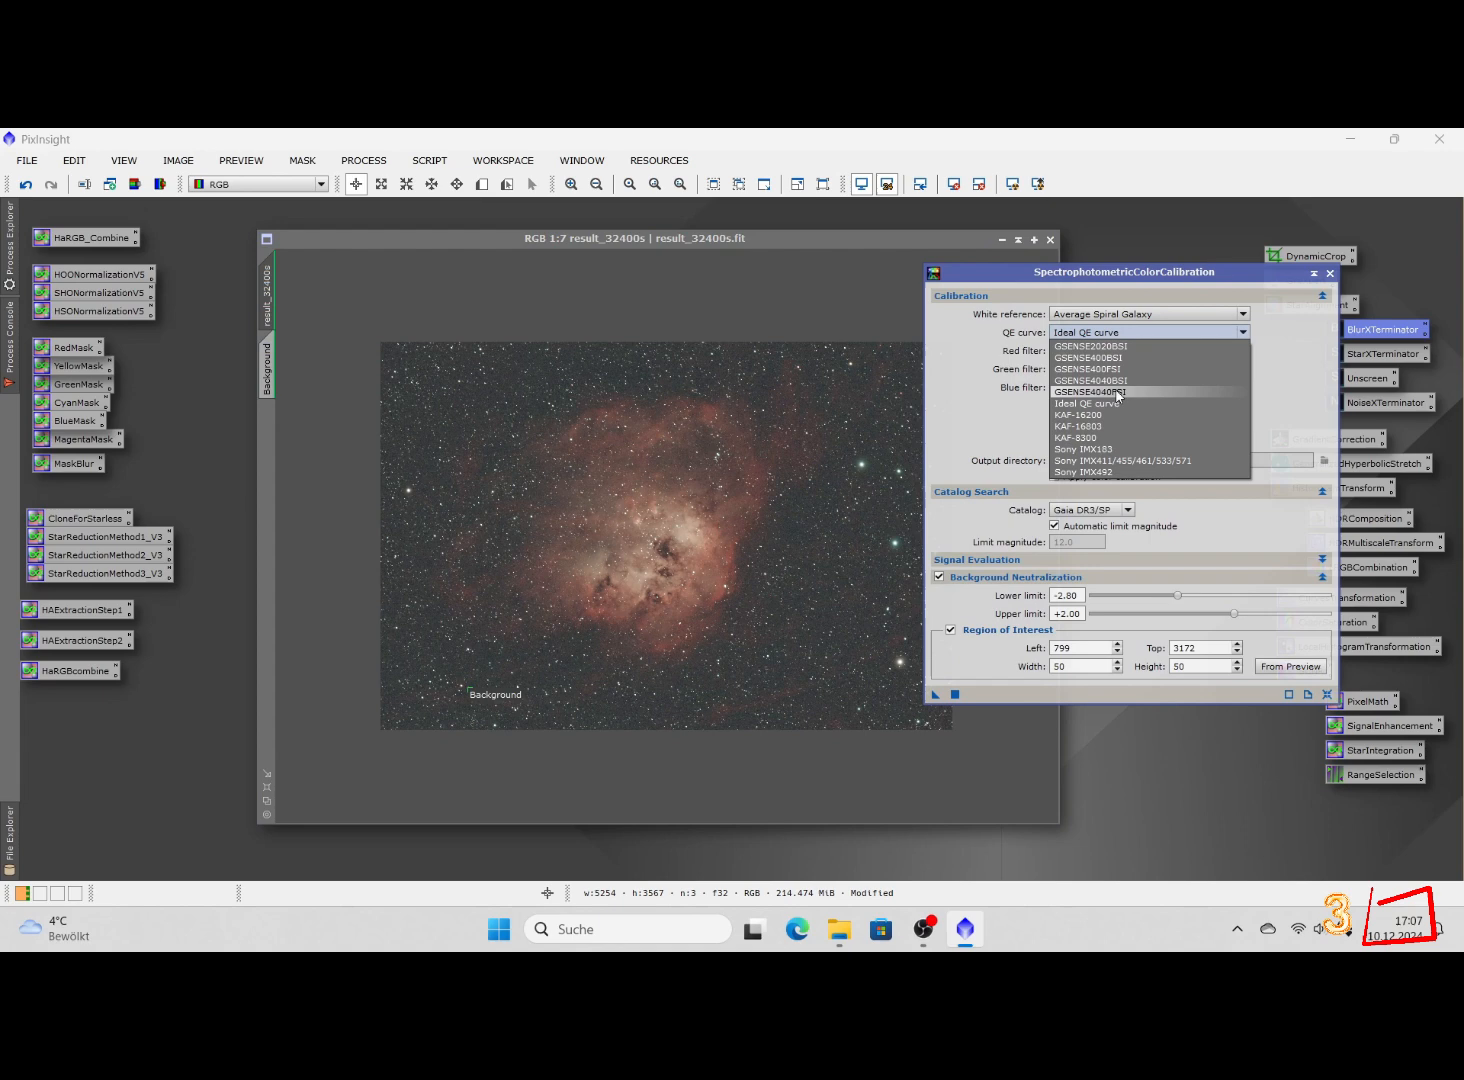
click(1120, 460)
click(1175, 350)
click(1193, 504)
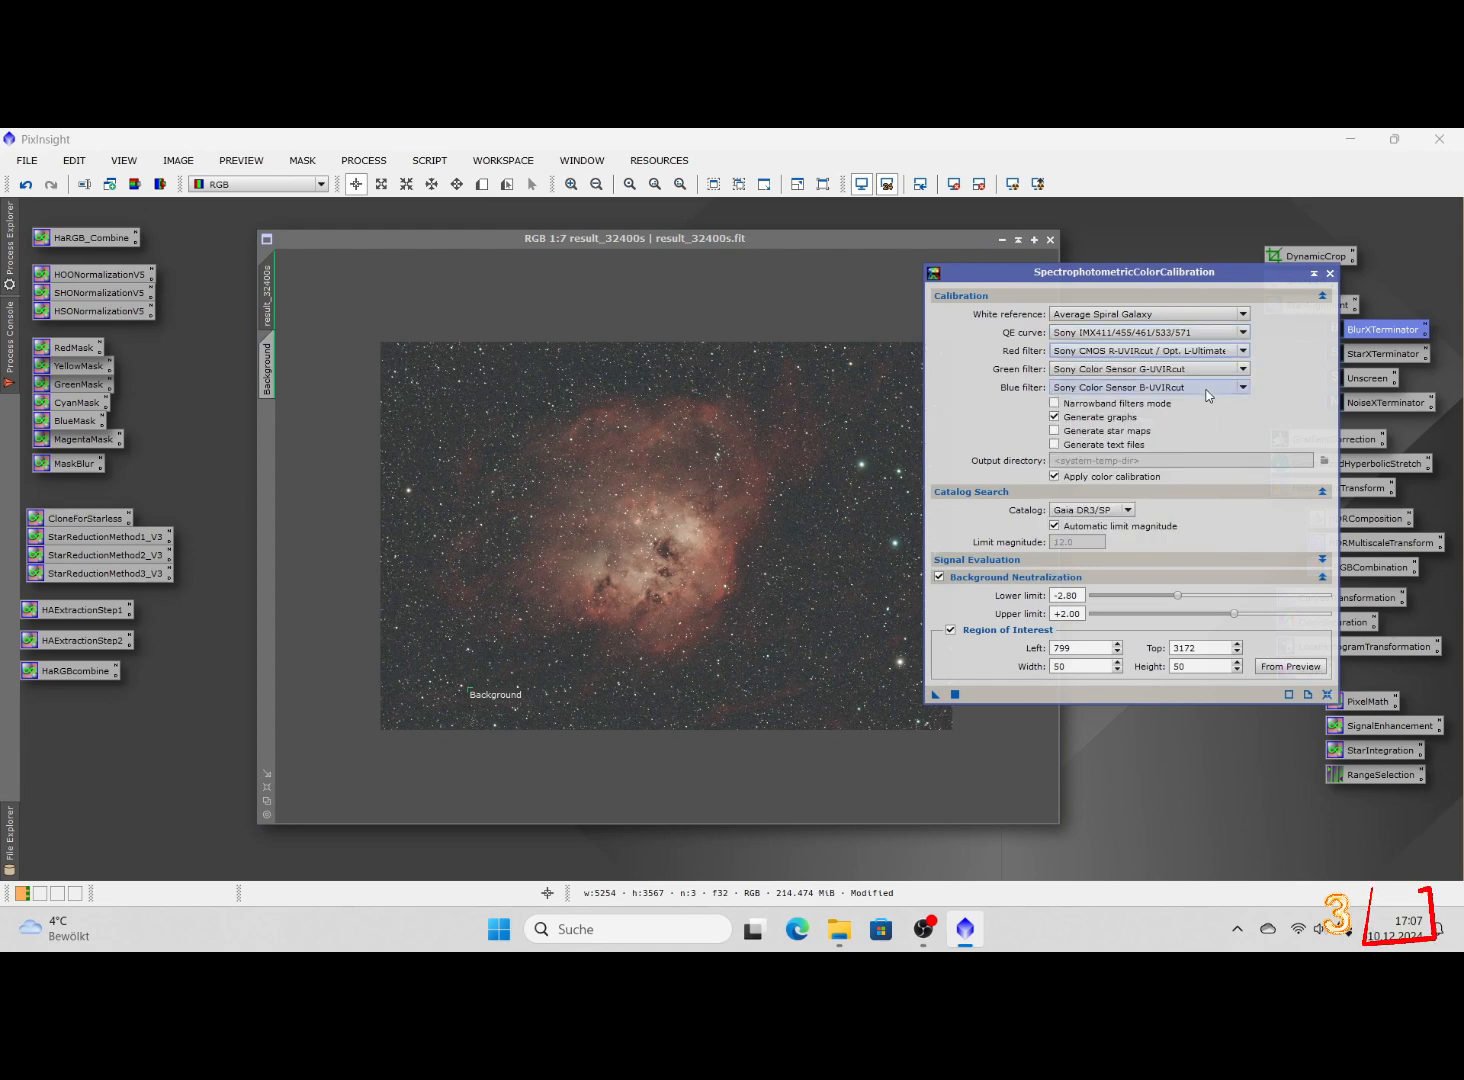
click(1195, 369)
click(1198, 520)
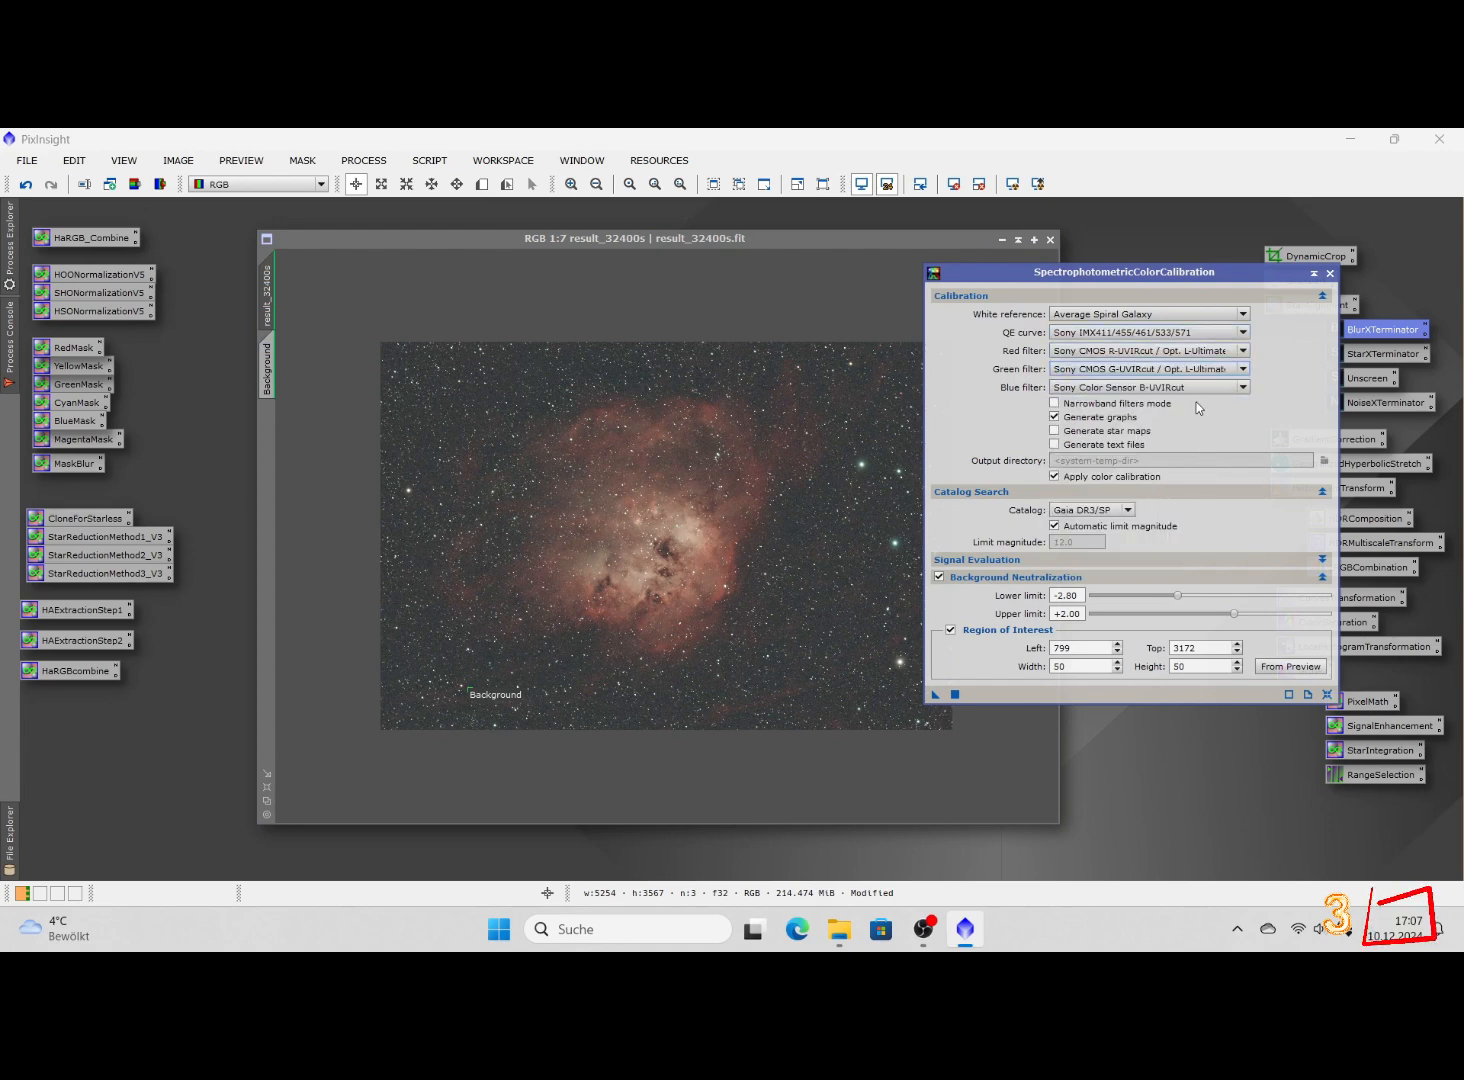
click(1196, 390)
click(1214, 538)
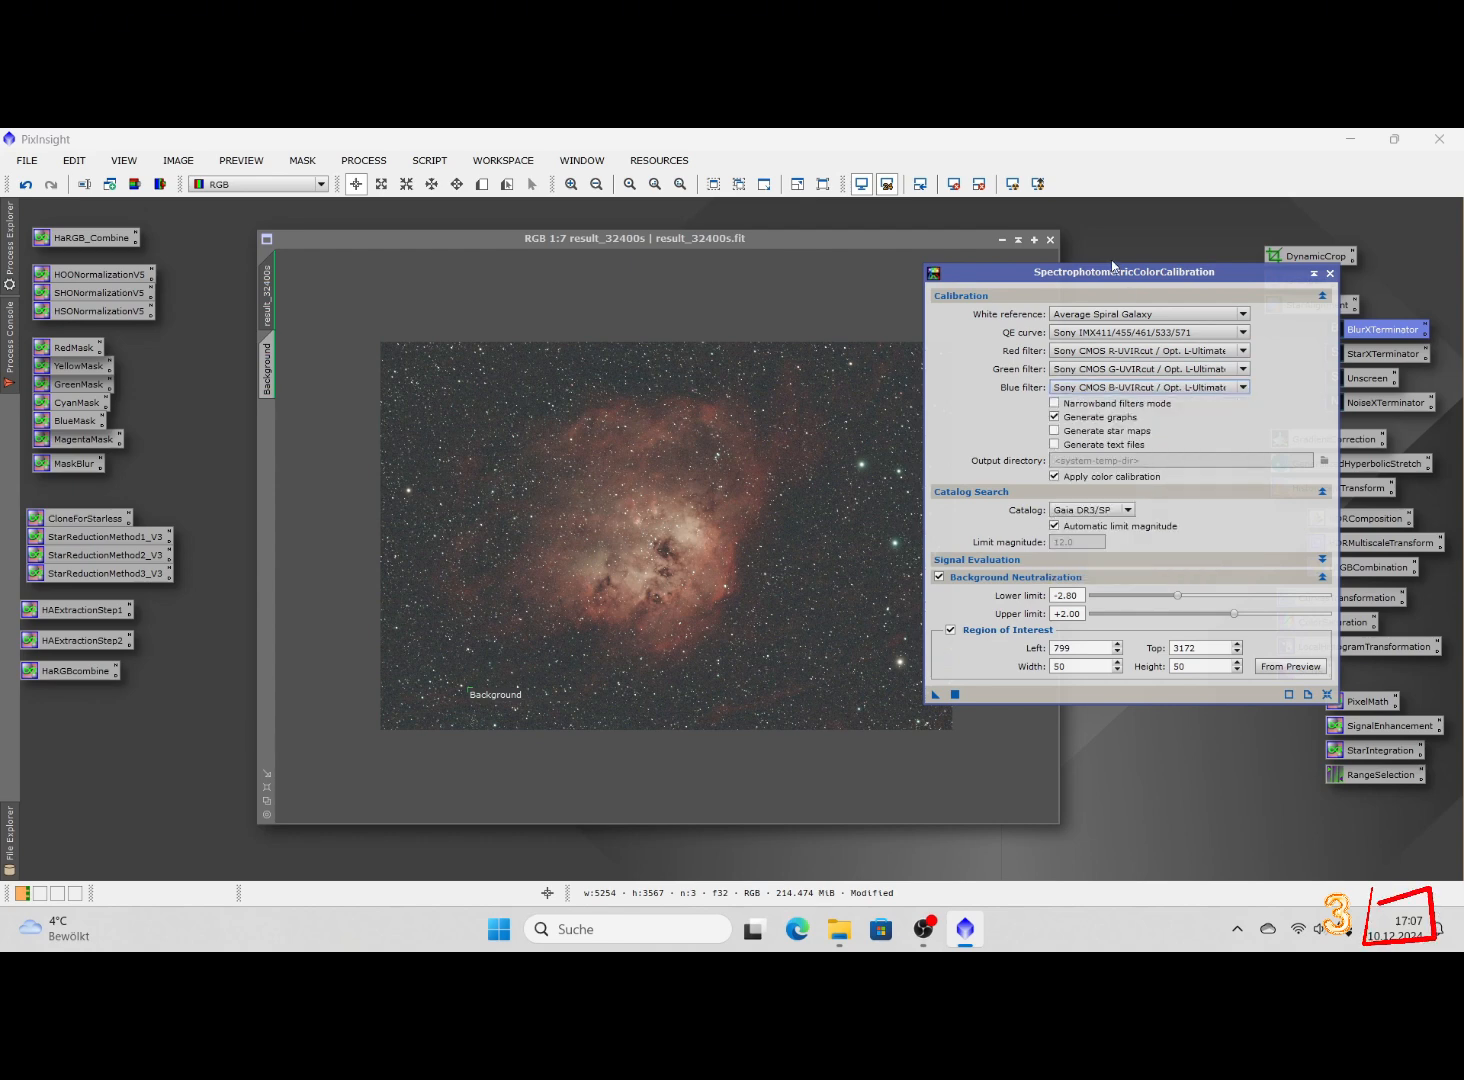
Set the white reference to G5V Star and run the color calibration on result_32400s
click(1124, 315)
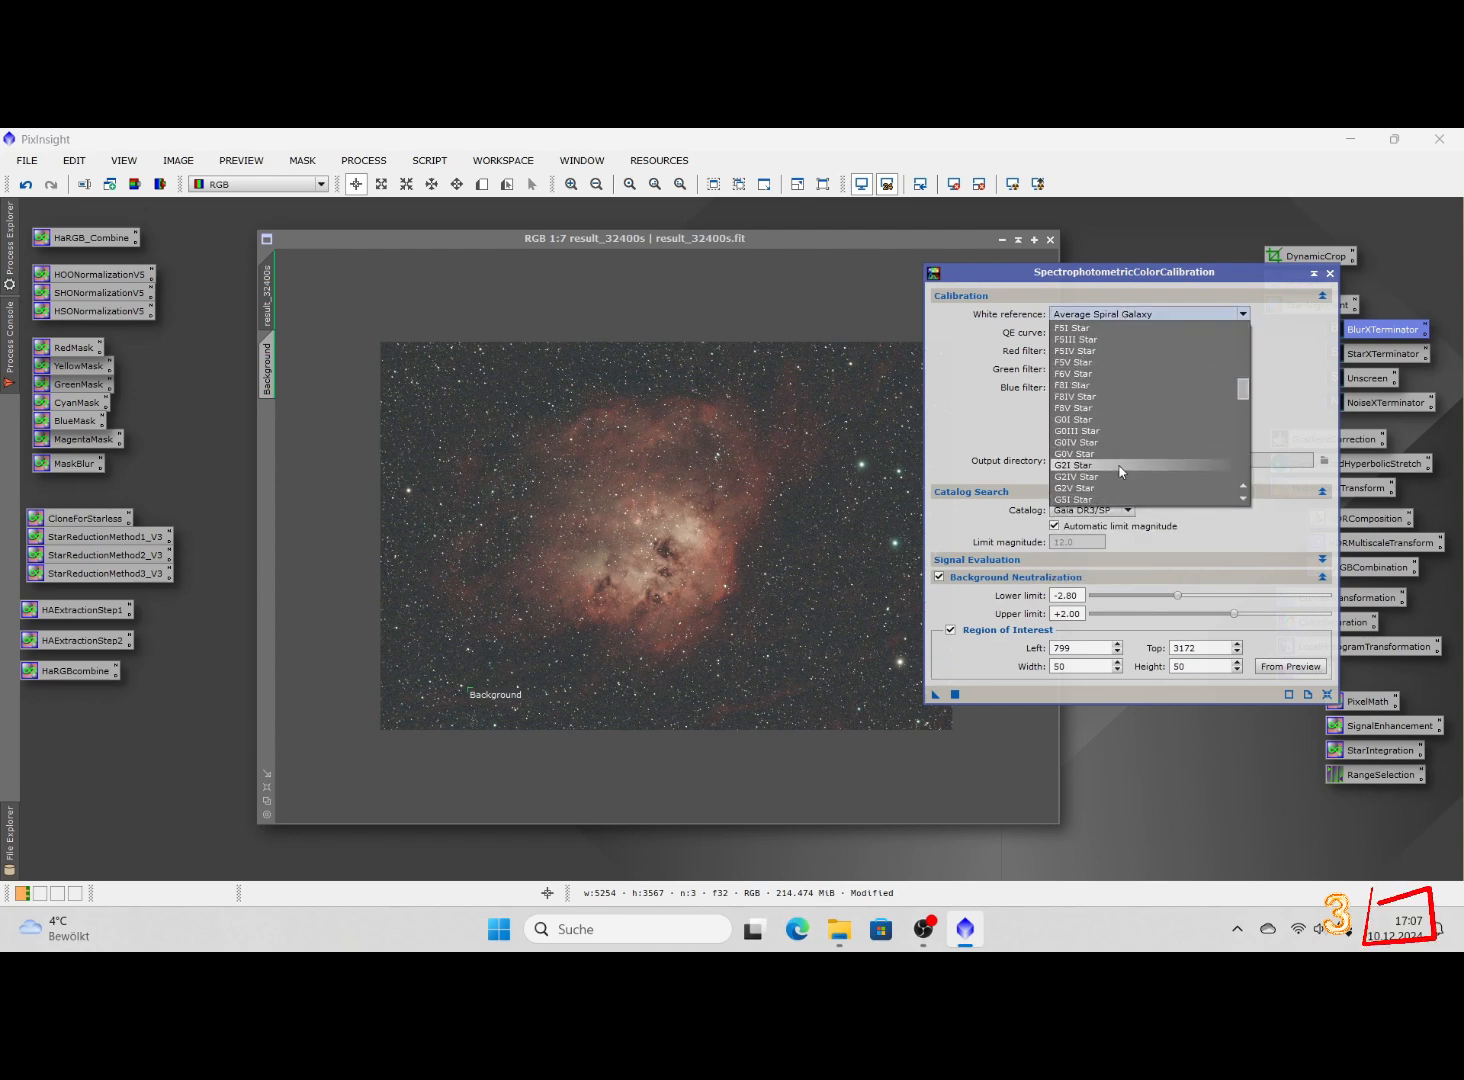
scroll(1122, 477, down, 1)
scroll(1195, 485, down, 1)
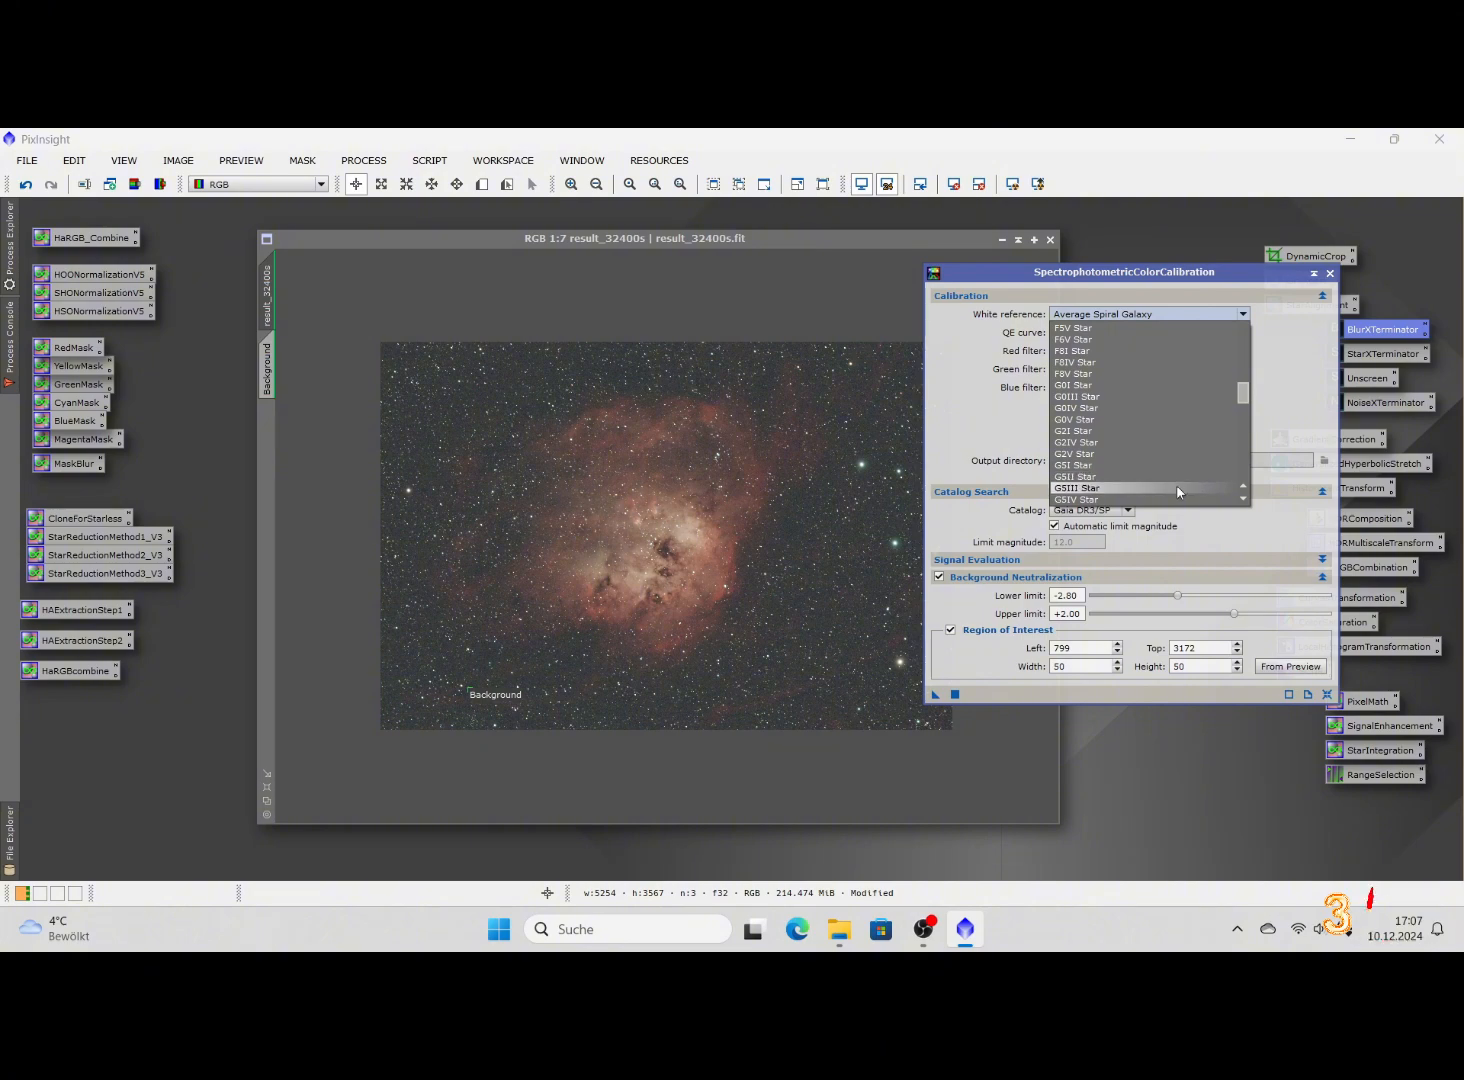
click(1124, 478)
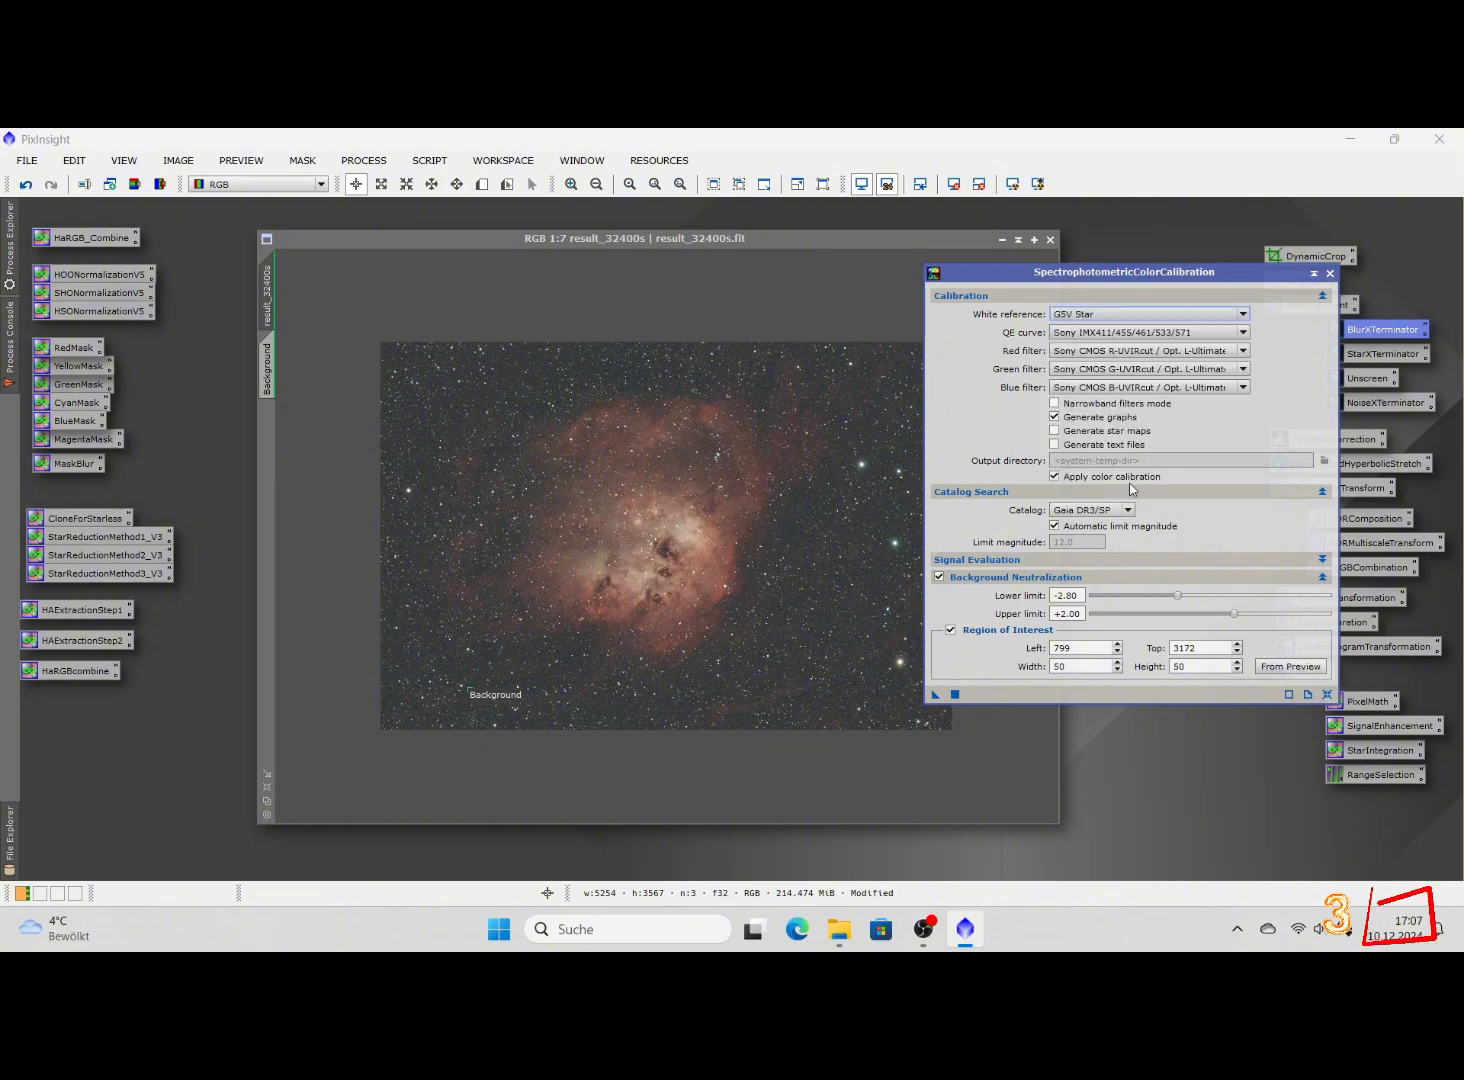
click(952, 695)
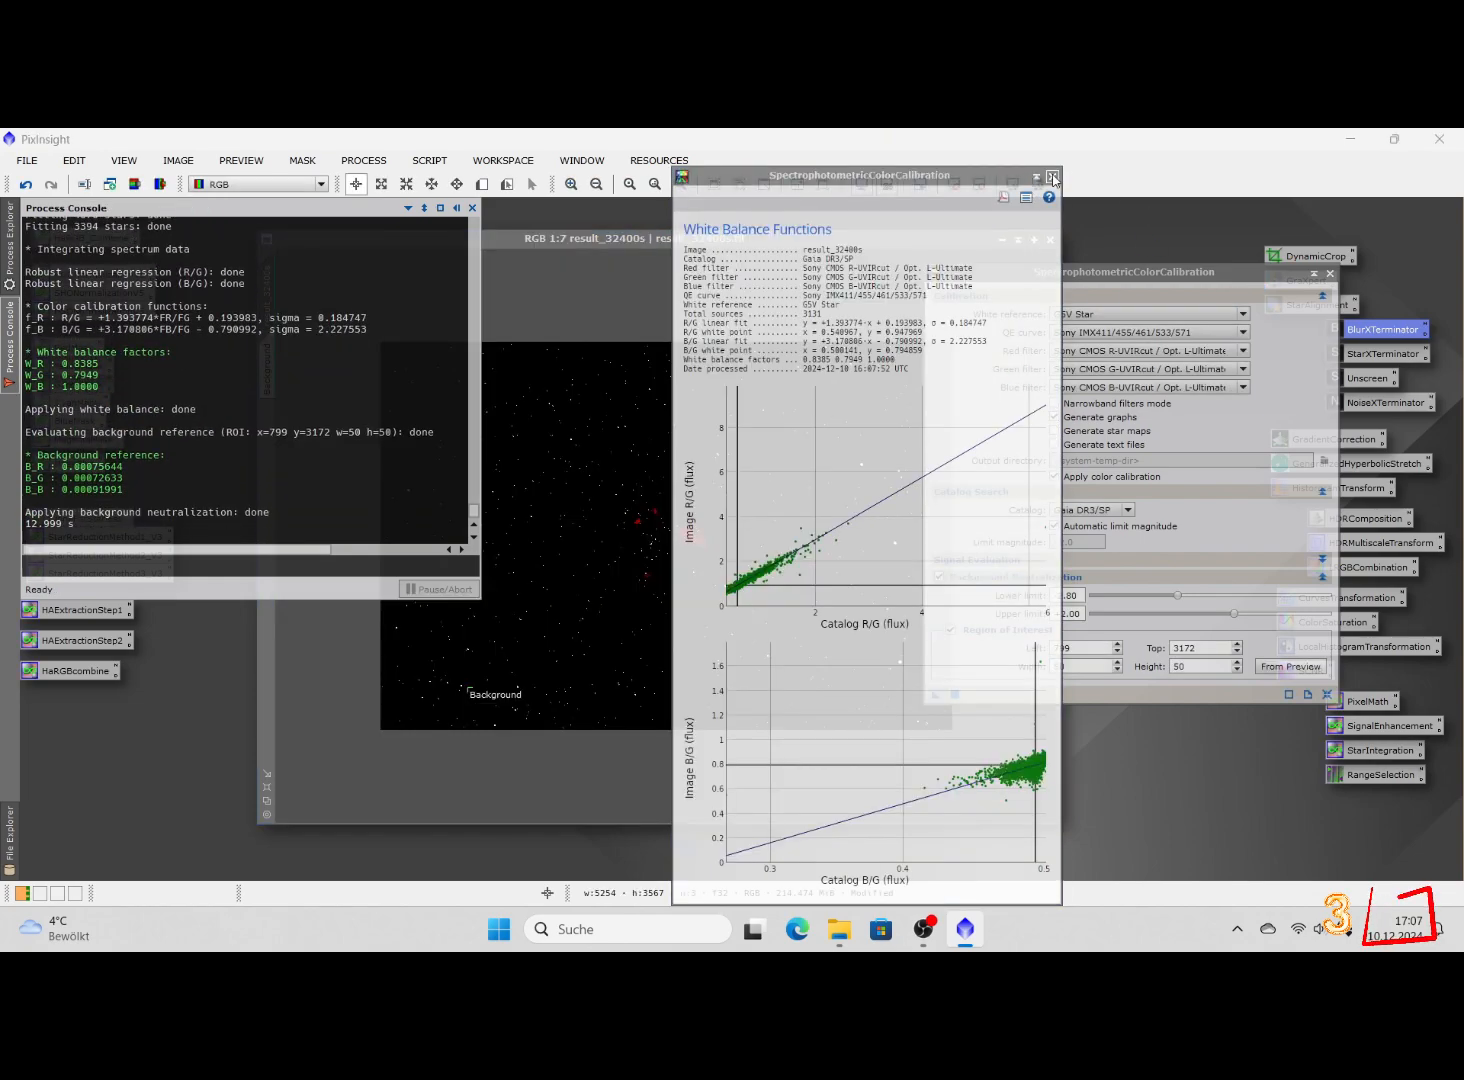
Close the color calibration graph and dialog, and auto-stretch the screen display of result_32400s
click(1053, 177)
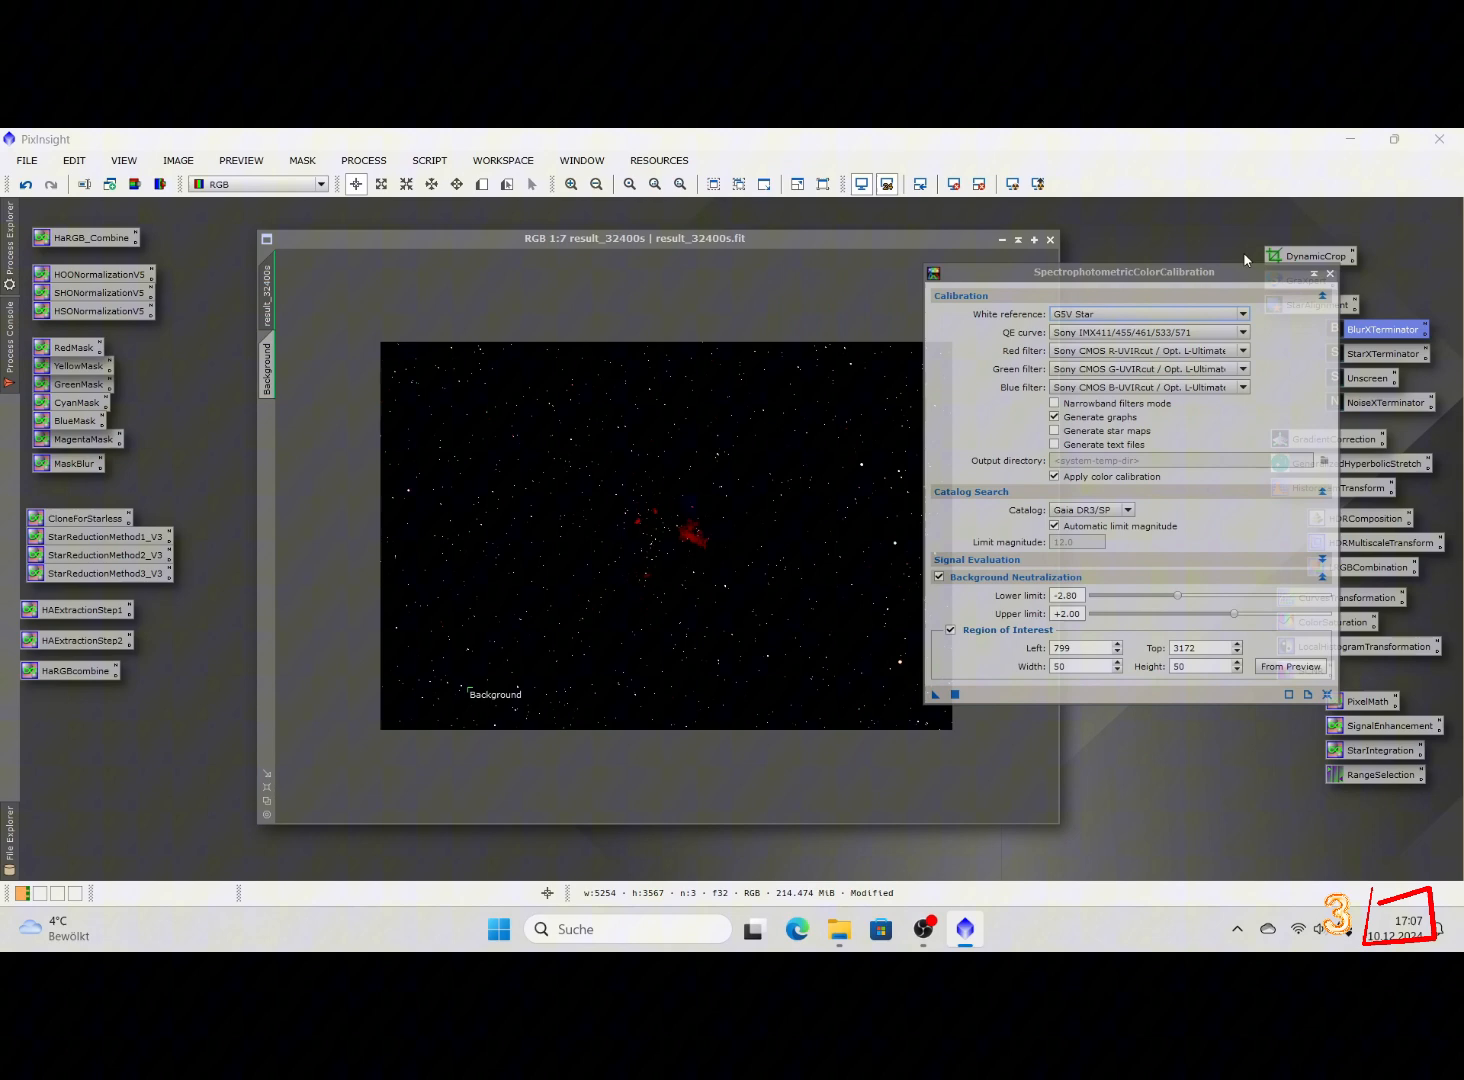
click(1330, 274)
click(1013, 184)
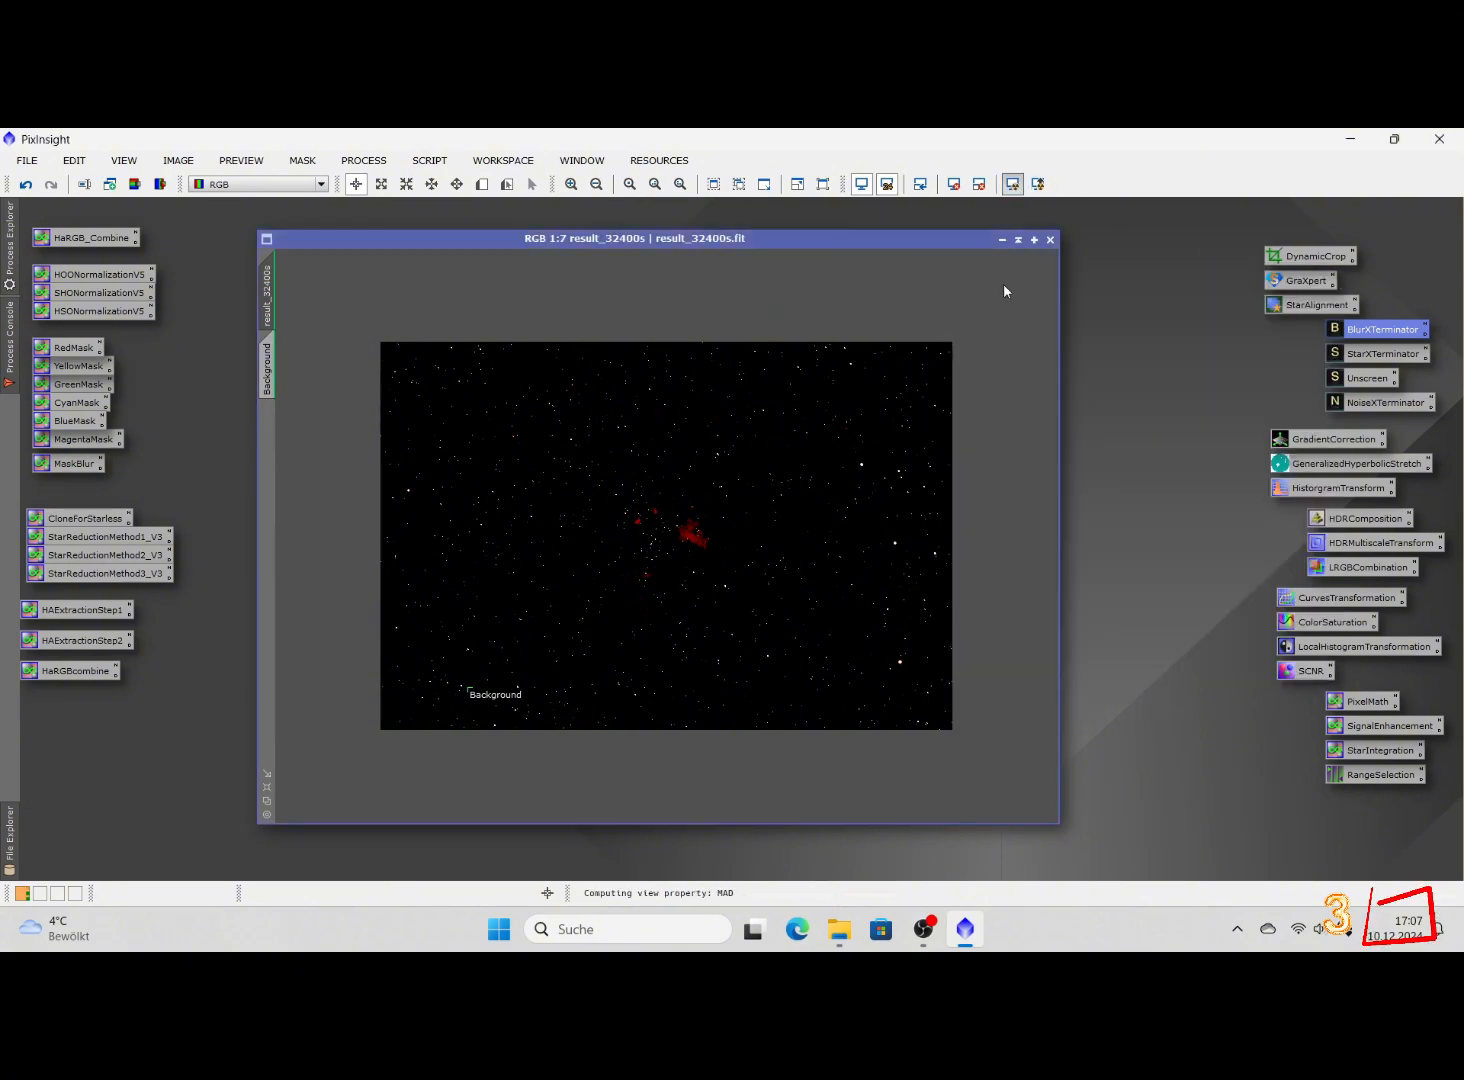
Neutralize the background of result_32400s with BackgroundNeutralization, using the Background preview as the region of interest
click(363, 160)
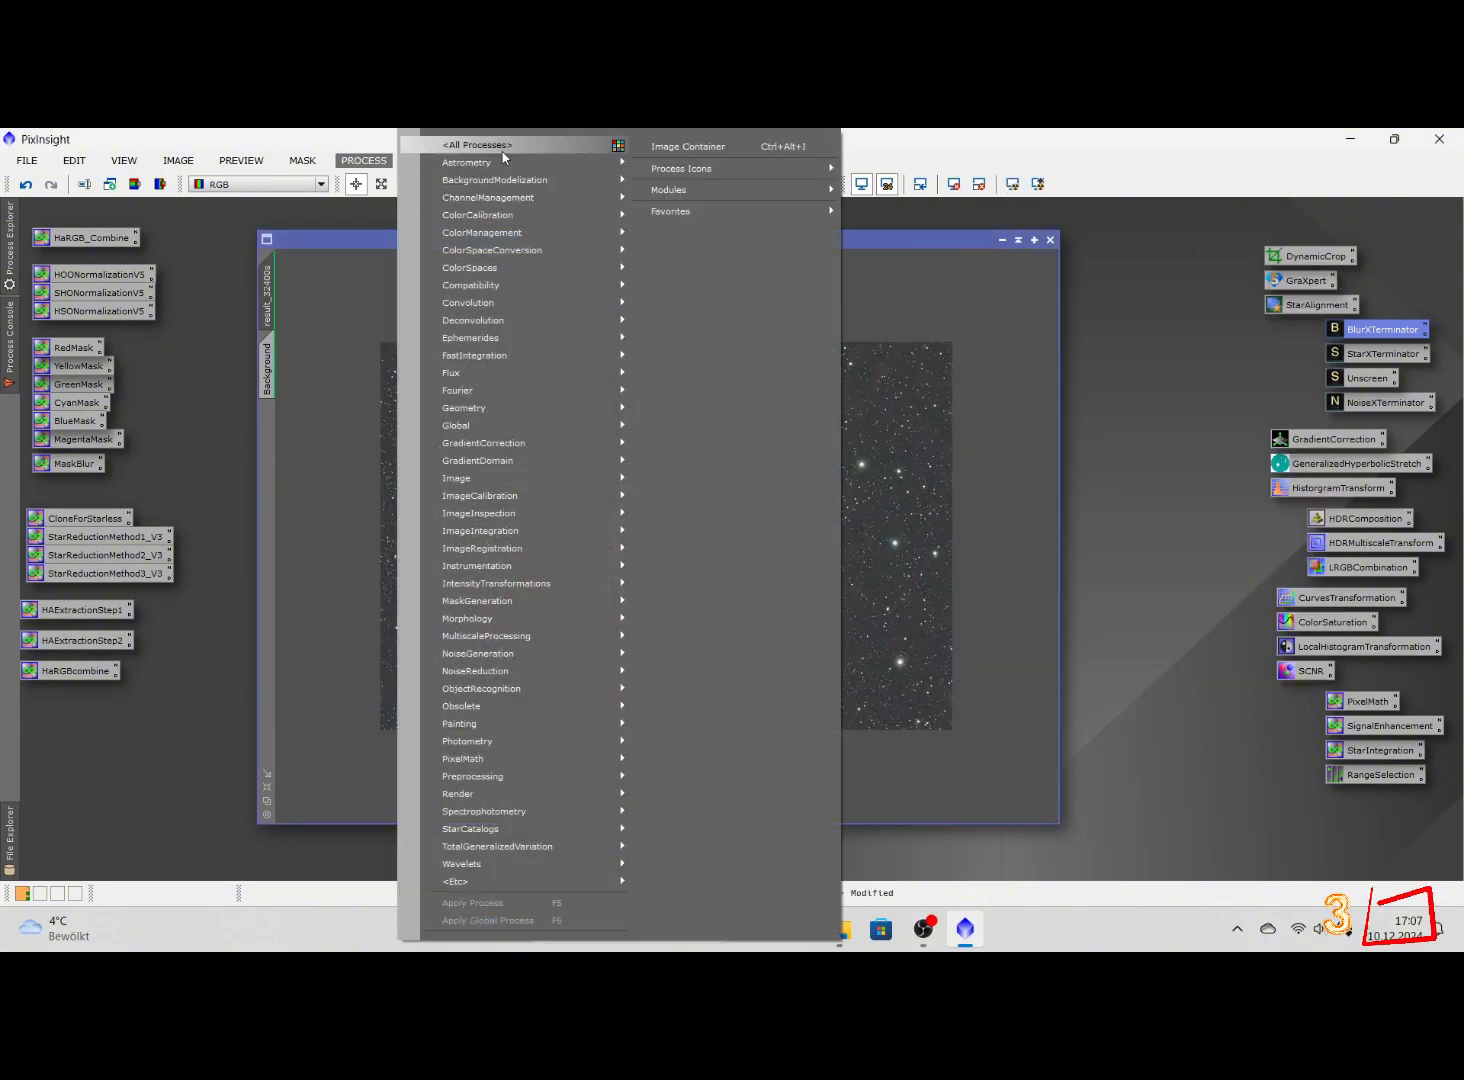
mouse_move(478, 145)
click(719, 388)
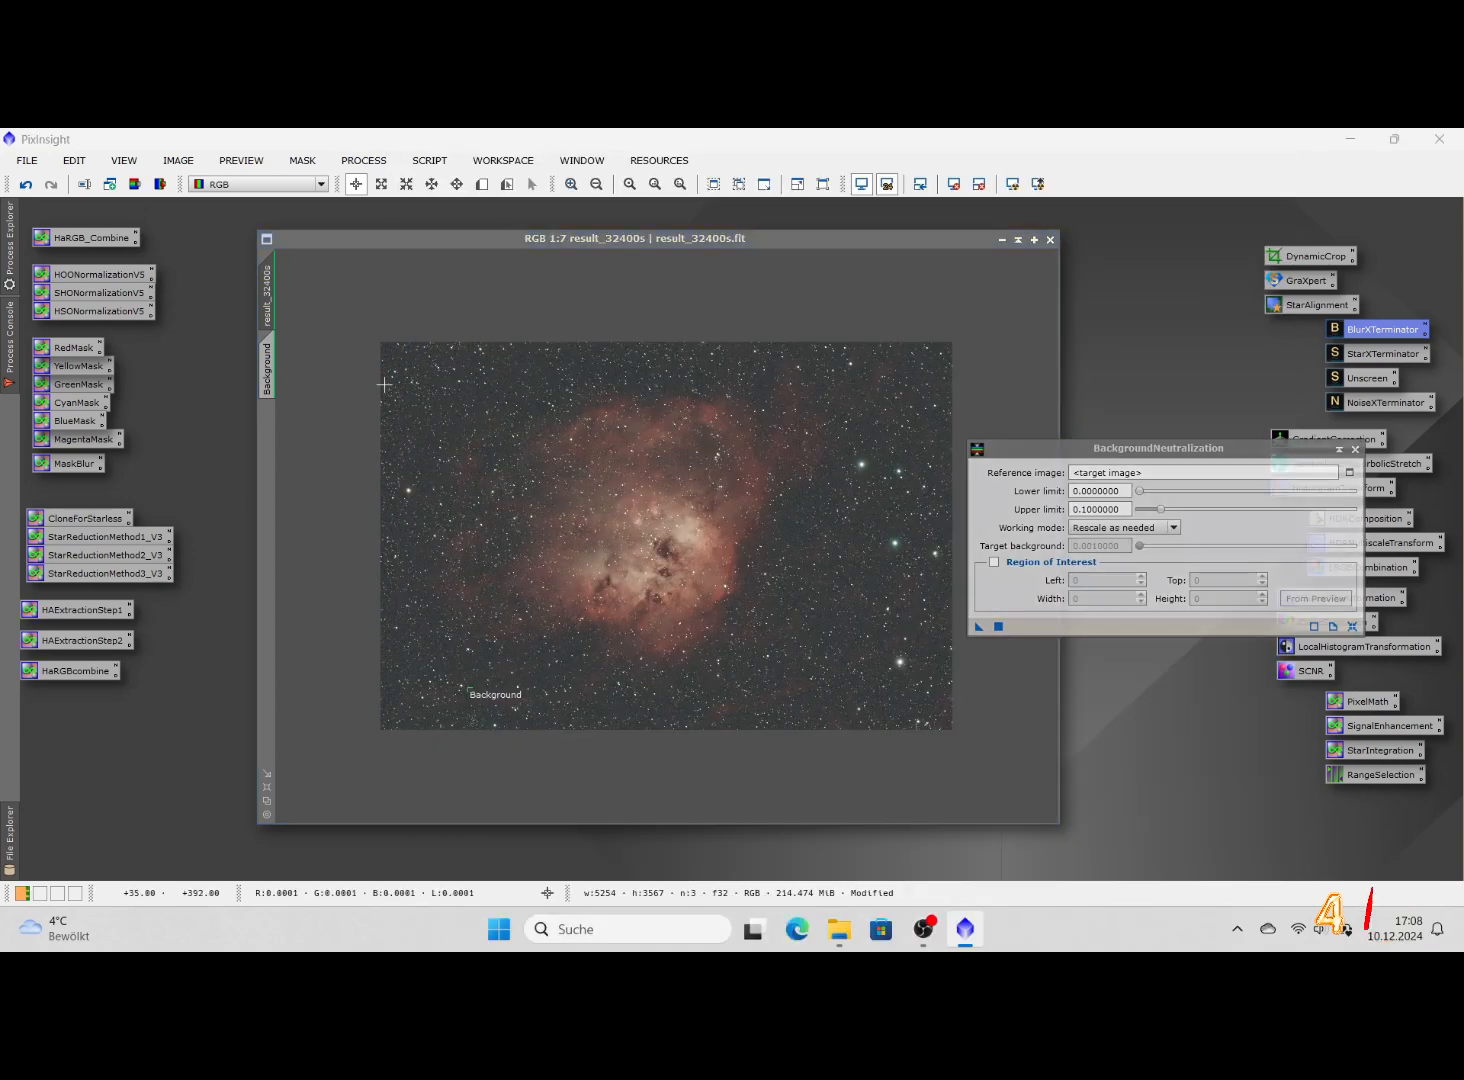
click(272, 371)
mouse_move(272, 371)
mouse_down()
mouse_move(631, 497)
mouse_move(987, 568)
mouse_up()
drag(998, 568, 1000, 570)
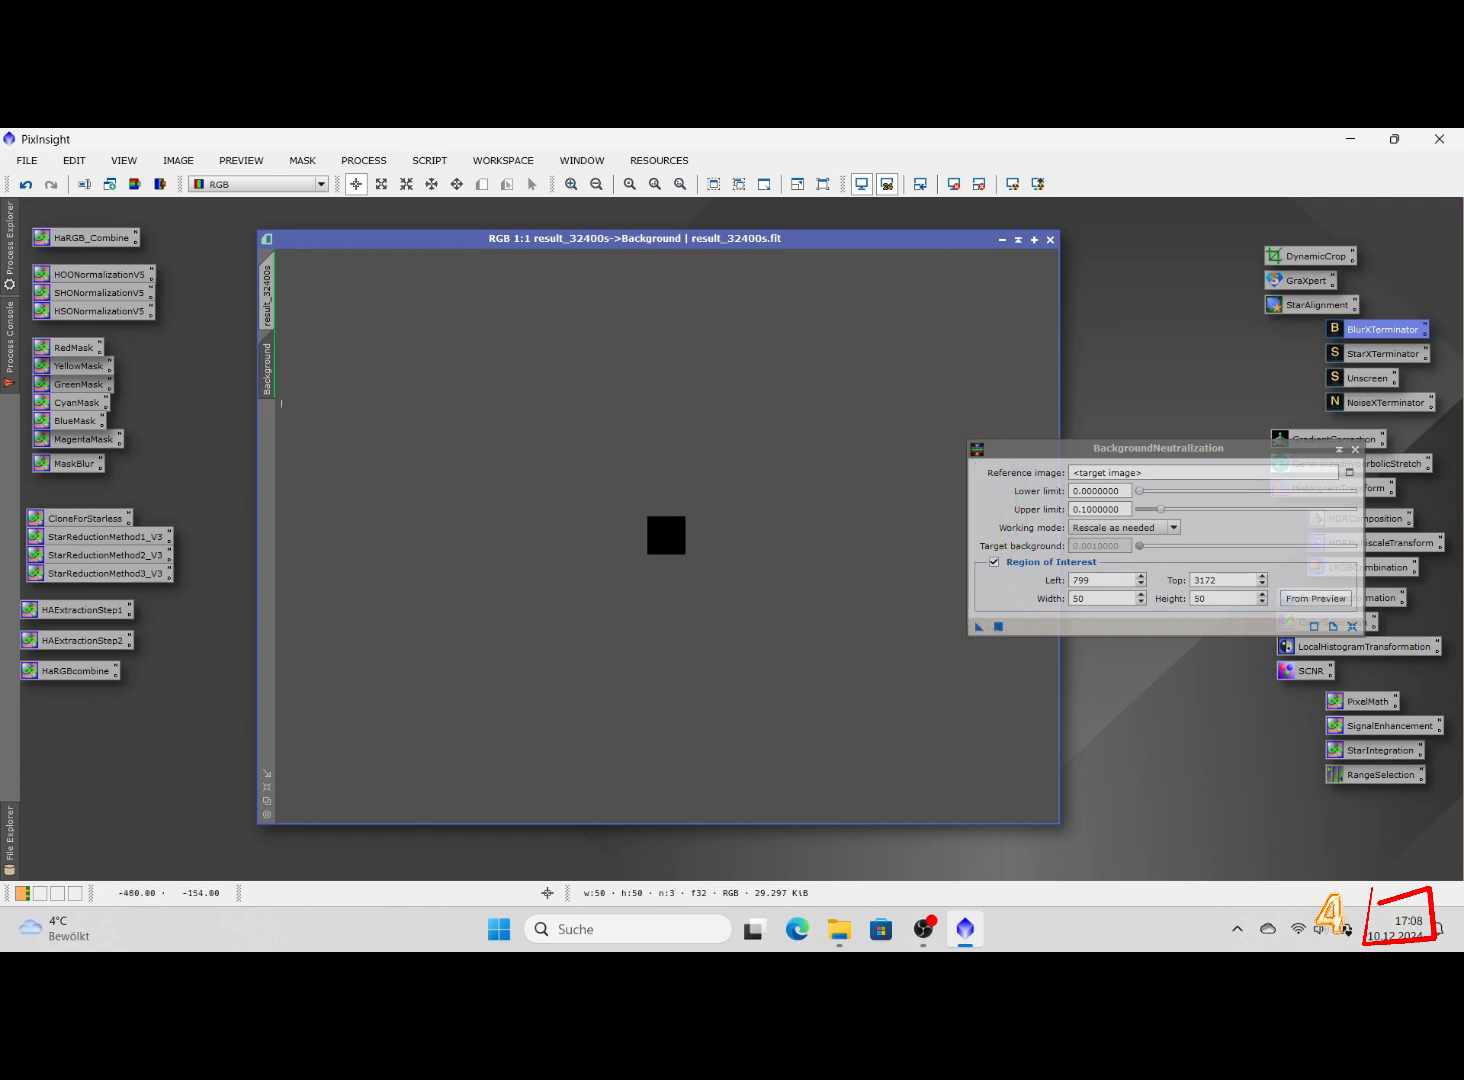
click(267, 295)
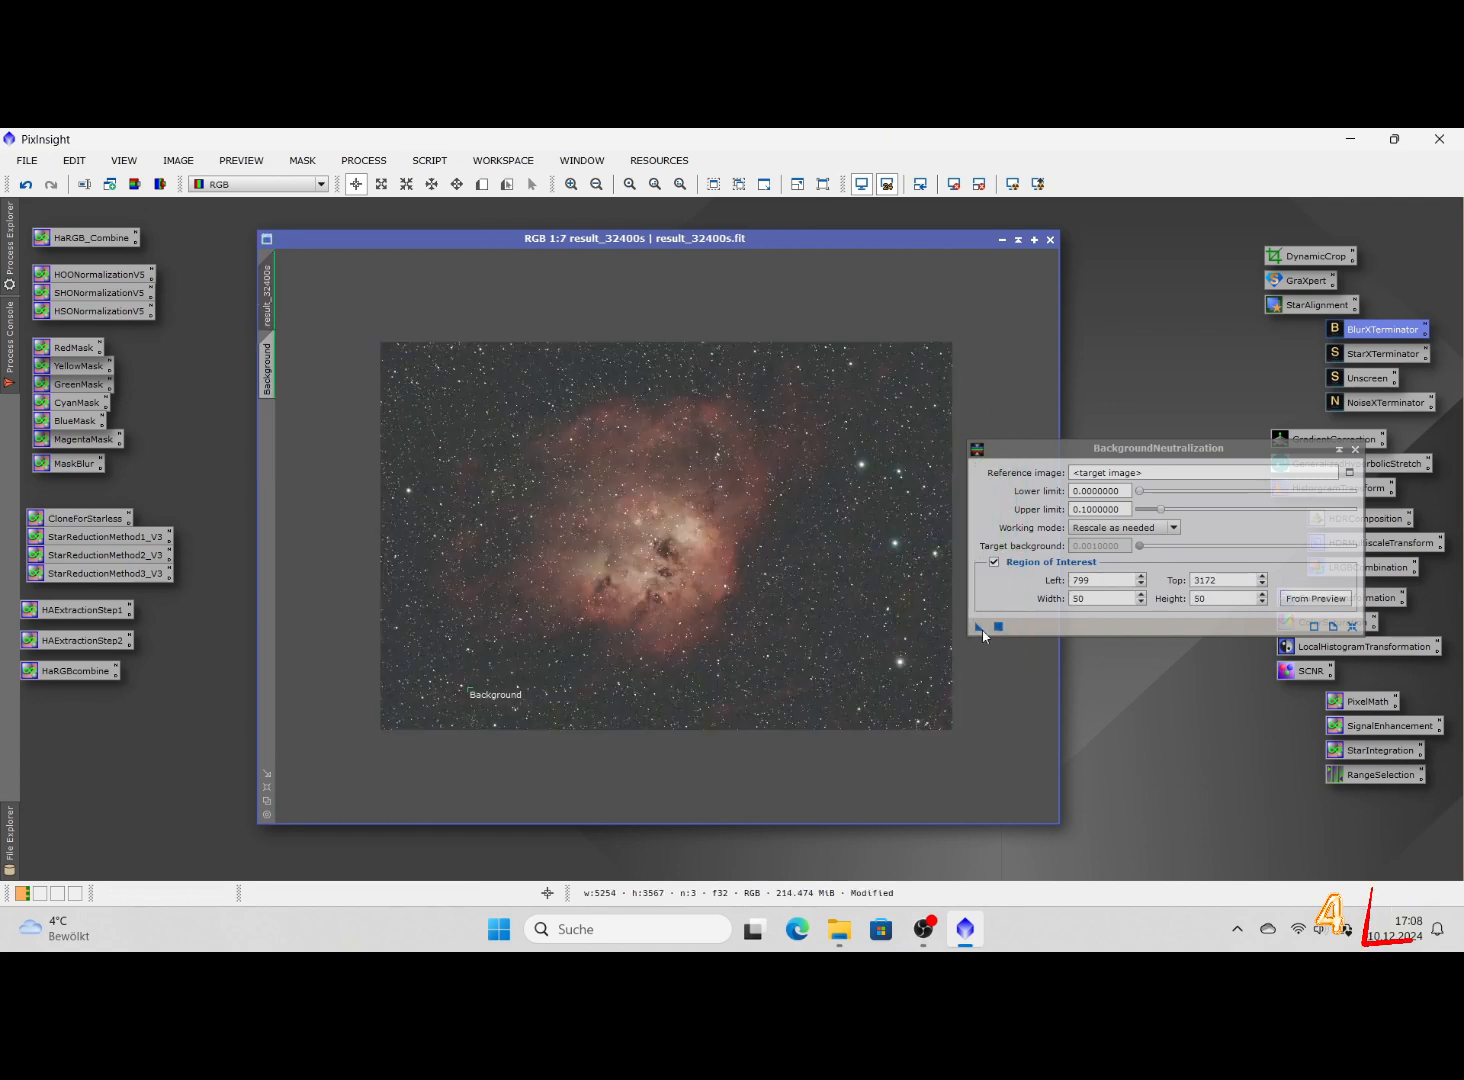
click(1355, 449)
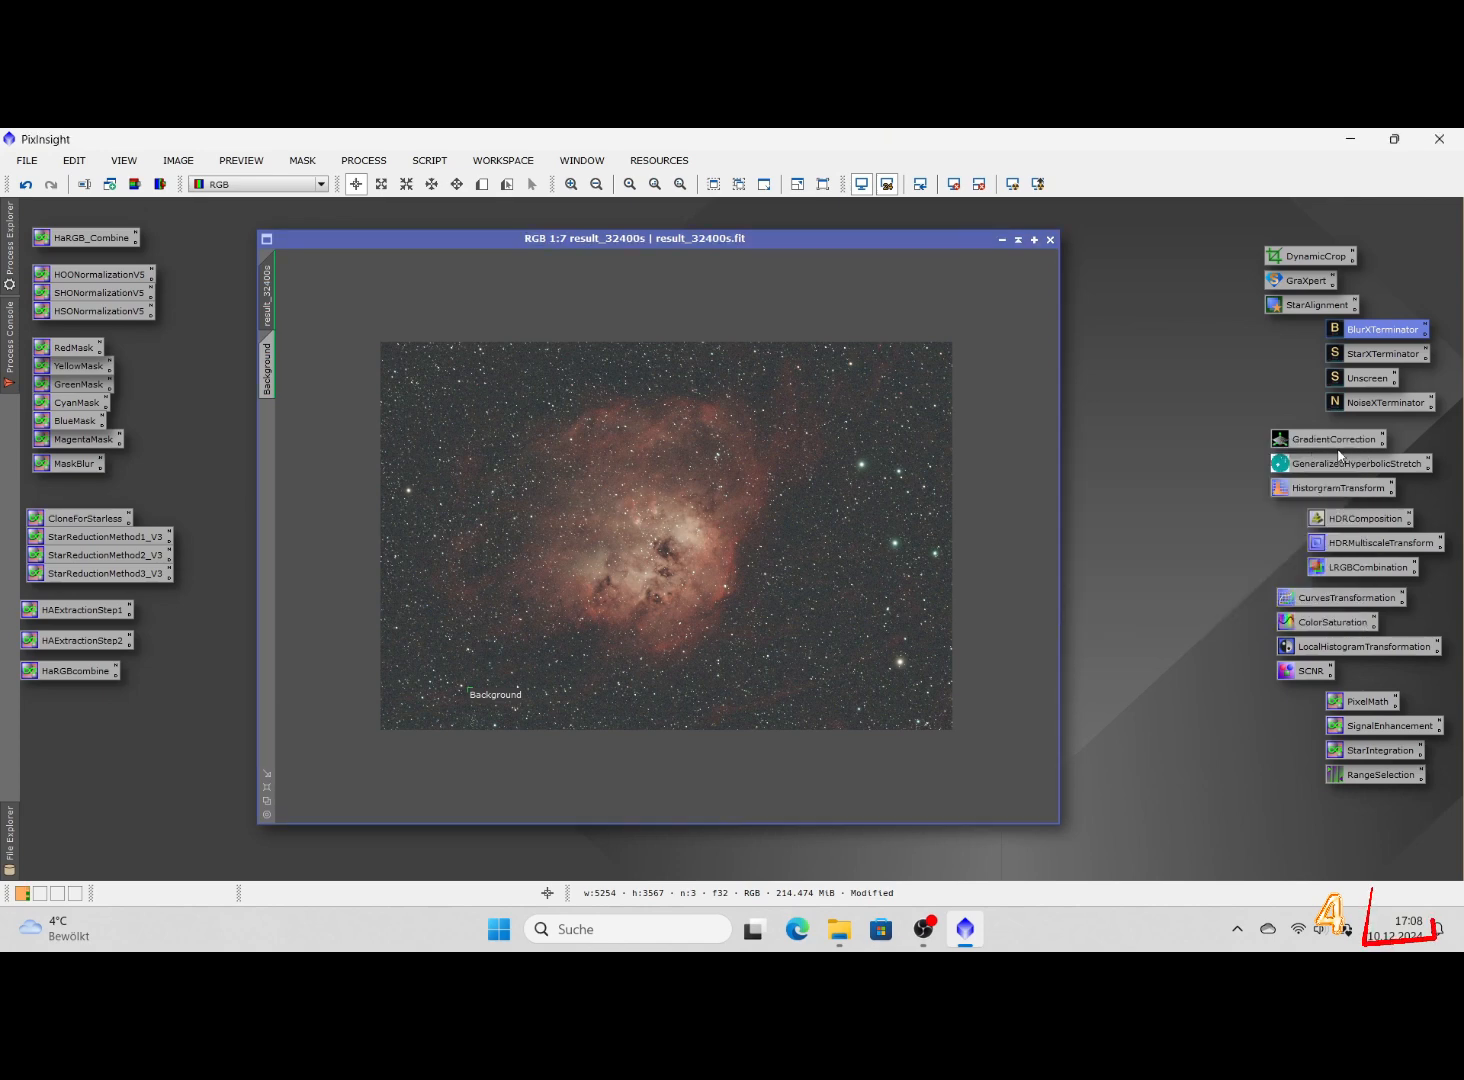
Delete the Background preview and denoise result_32400s with the saved NoiseXTerminator settings
right_click(267, 370)
click(351, 516)
drag(1374, 412, 763, 499)
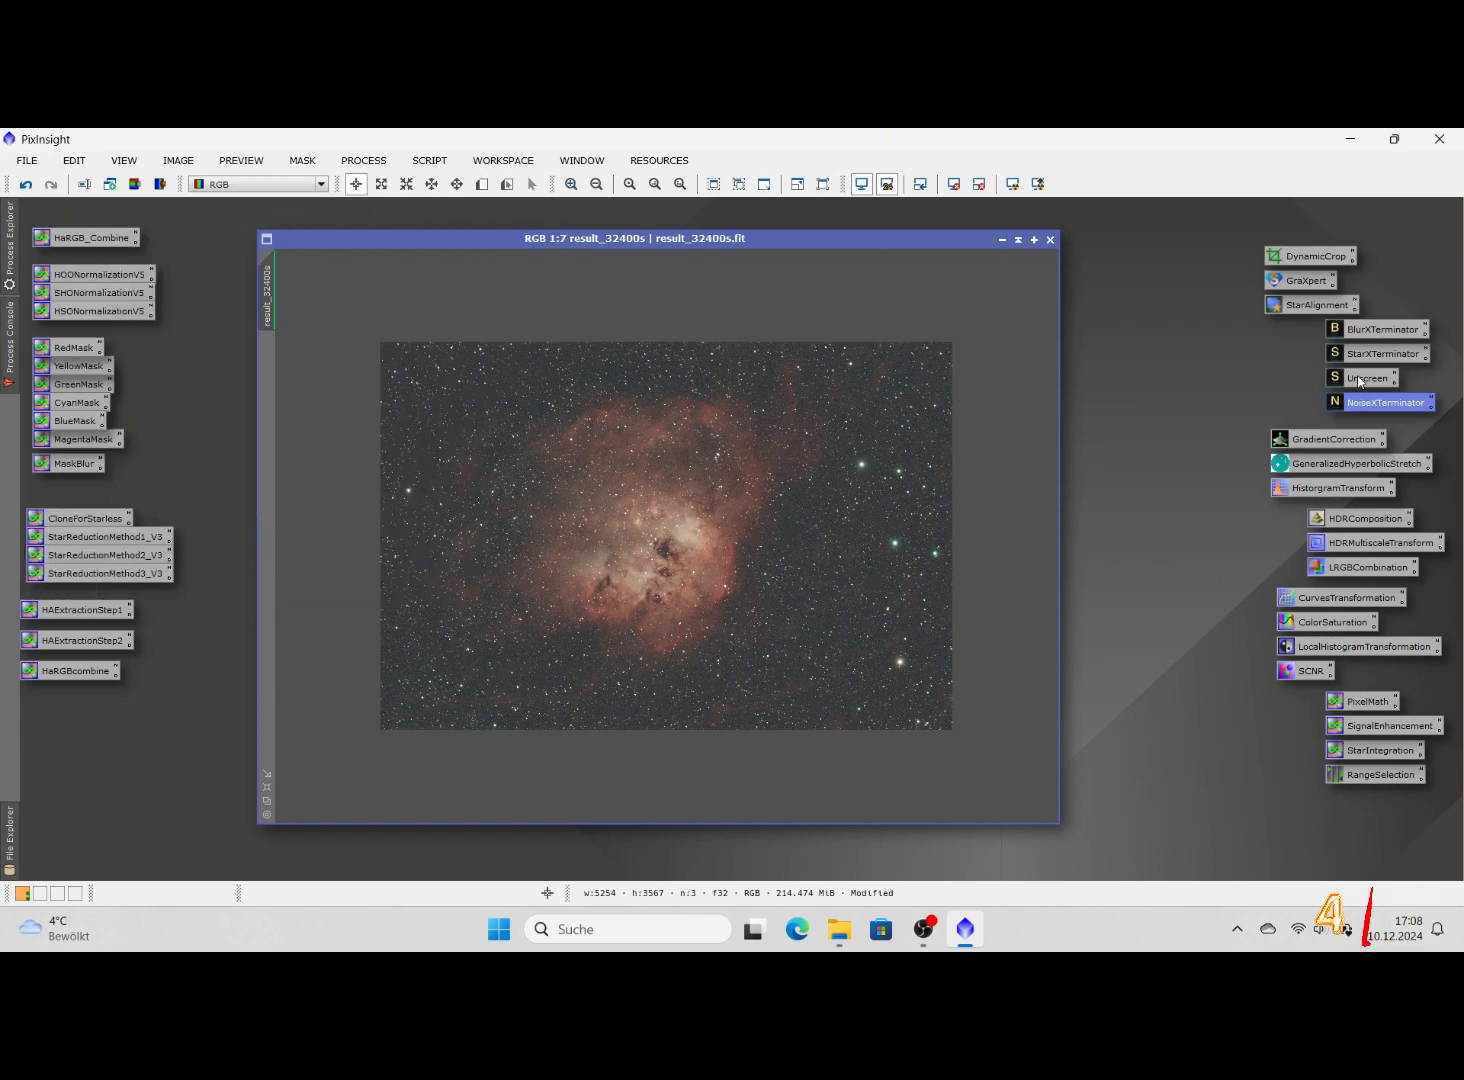
Separate the stars from result_32400s with StarXTerminator, generating a star image with Unscreen Stars turned off
double_click(1356, 377)
click(1169, 464)
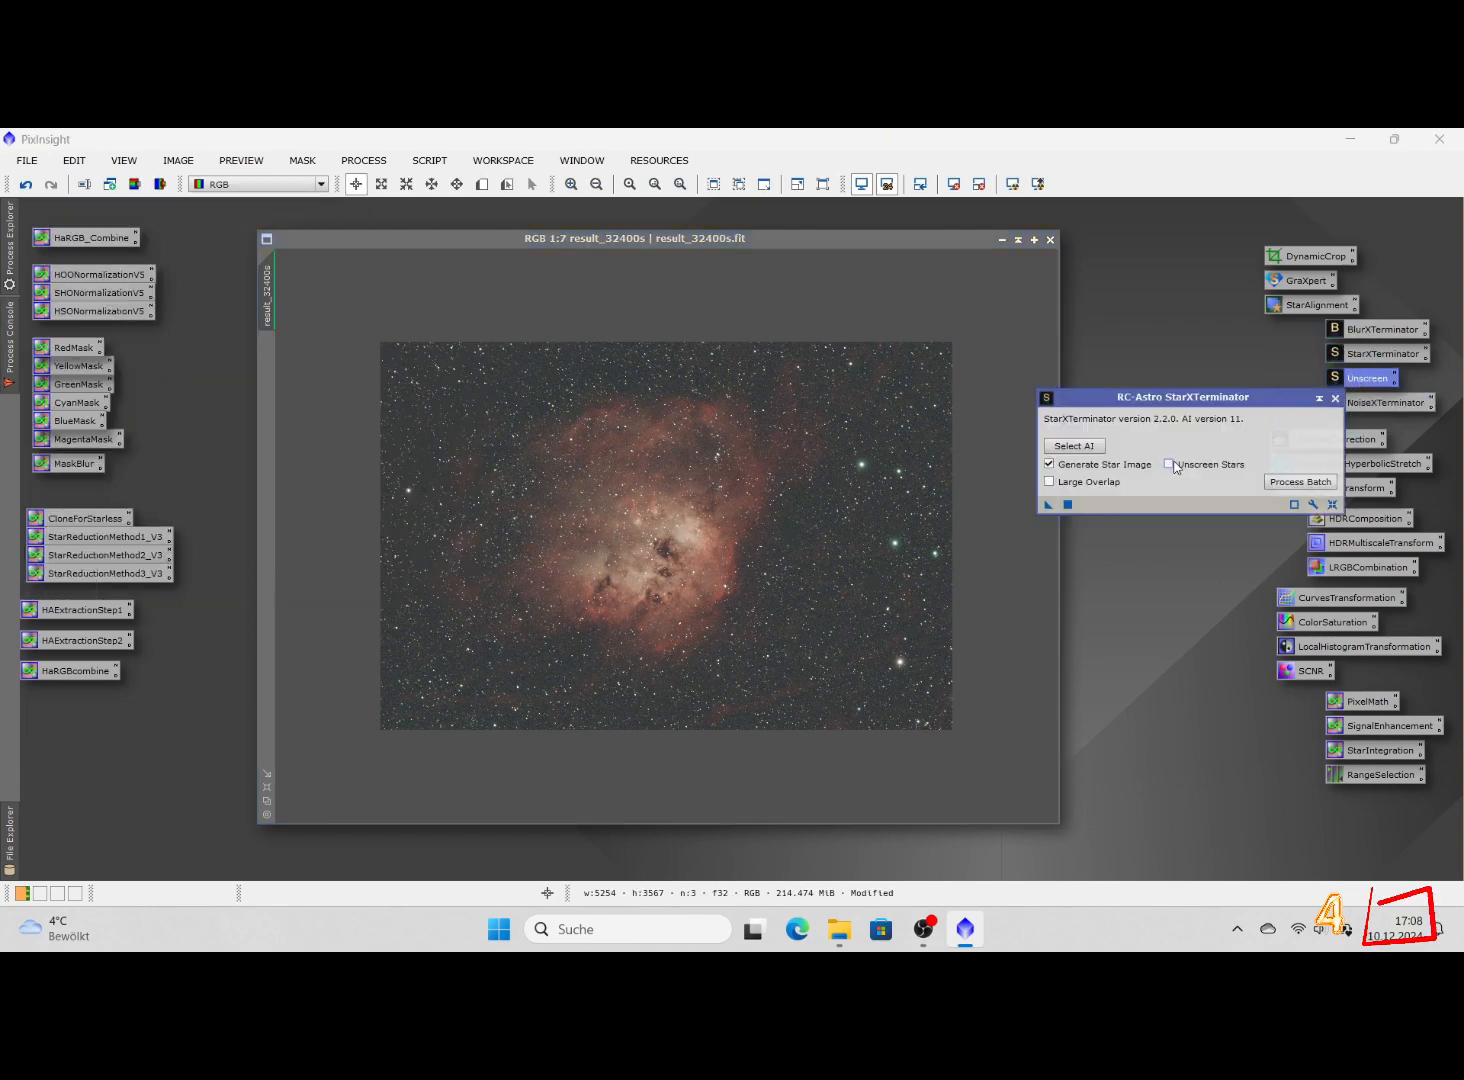
click(1067, 504)
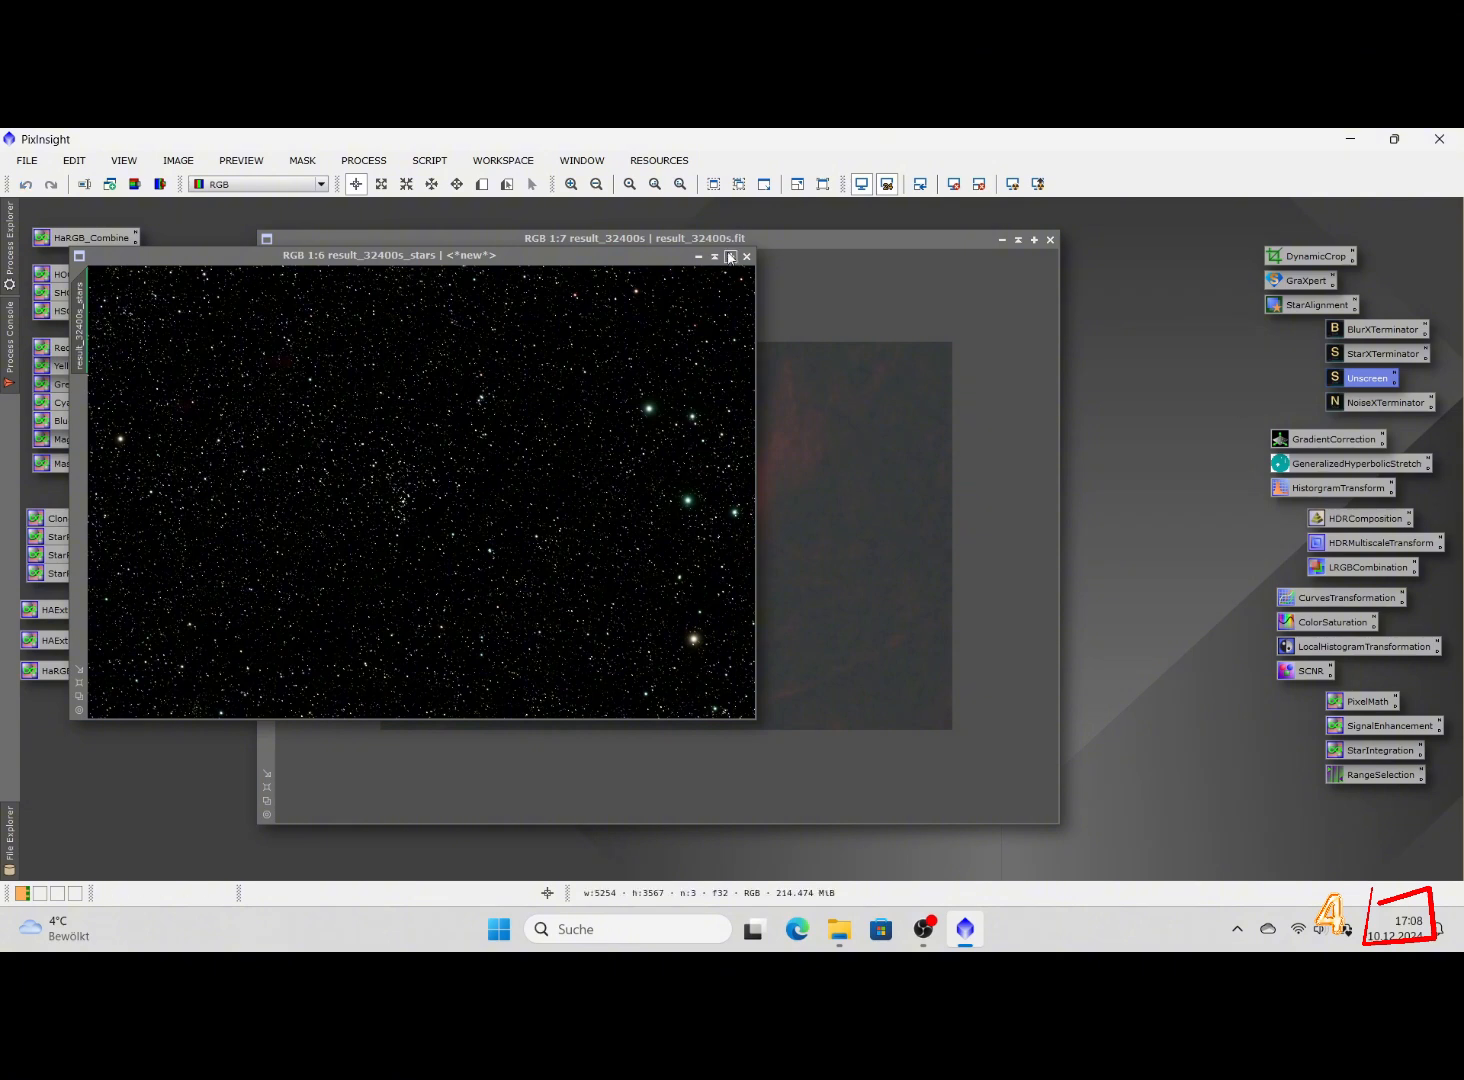
Reset the star image's display stretch and run the Star Stretch script on it, with stretch amount above 5.00 and color boost slightly above 1.00
click(829, 186)
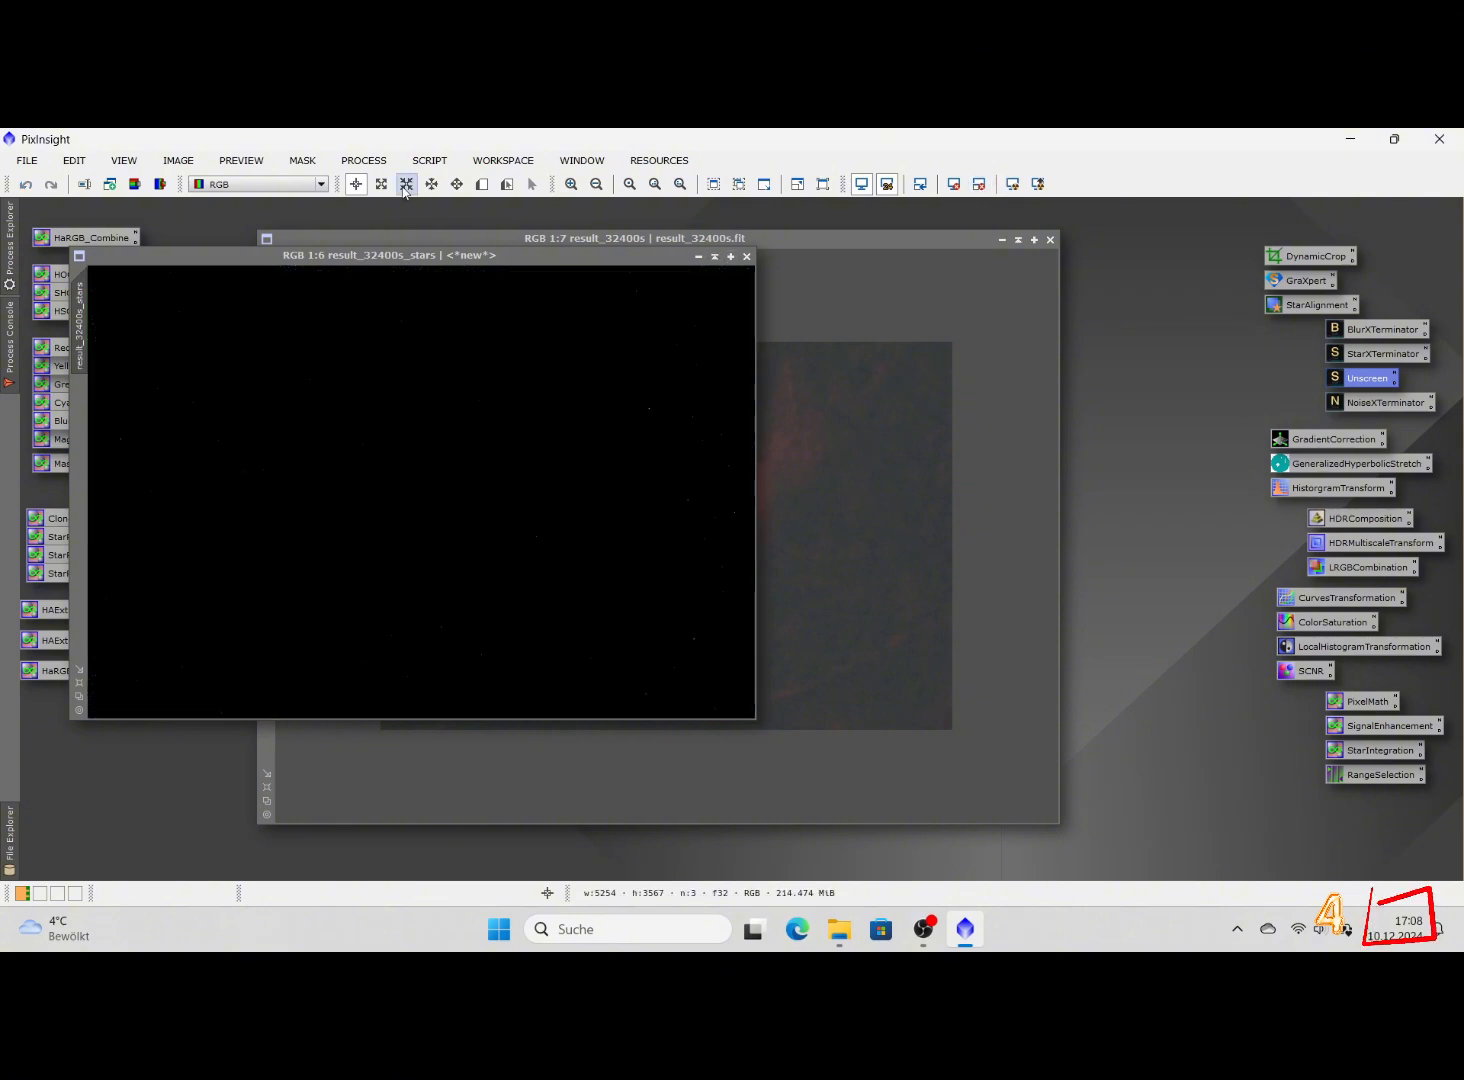
click(429, 160)
mouse_move(451, 432)
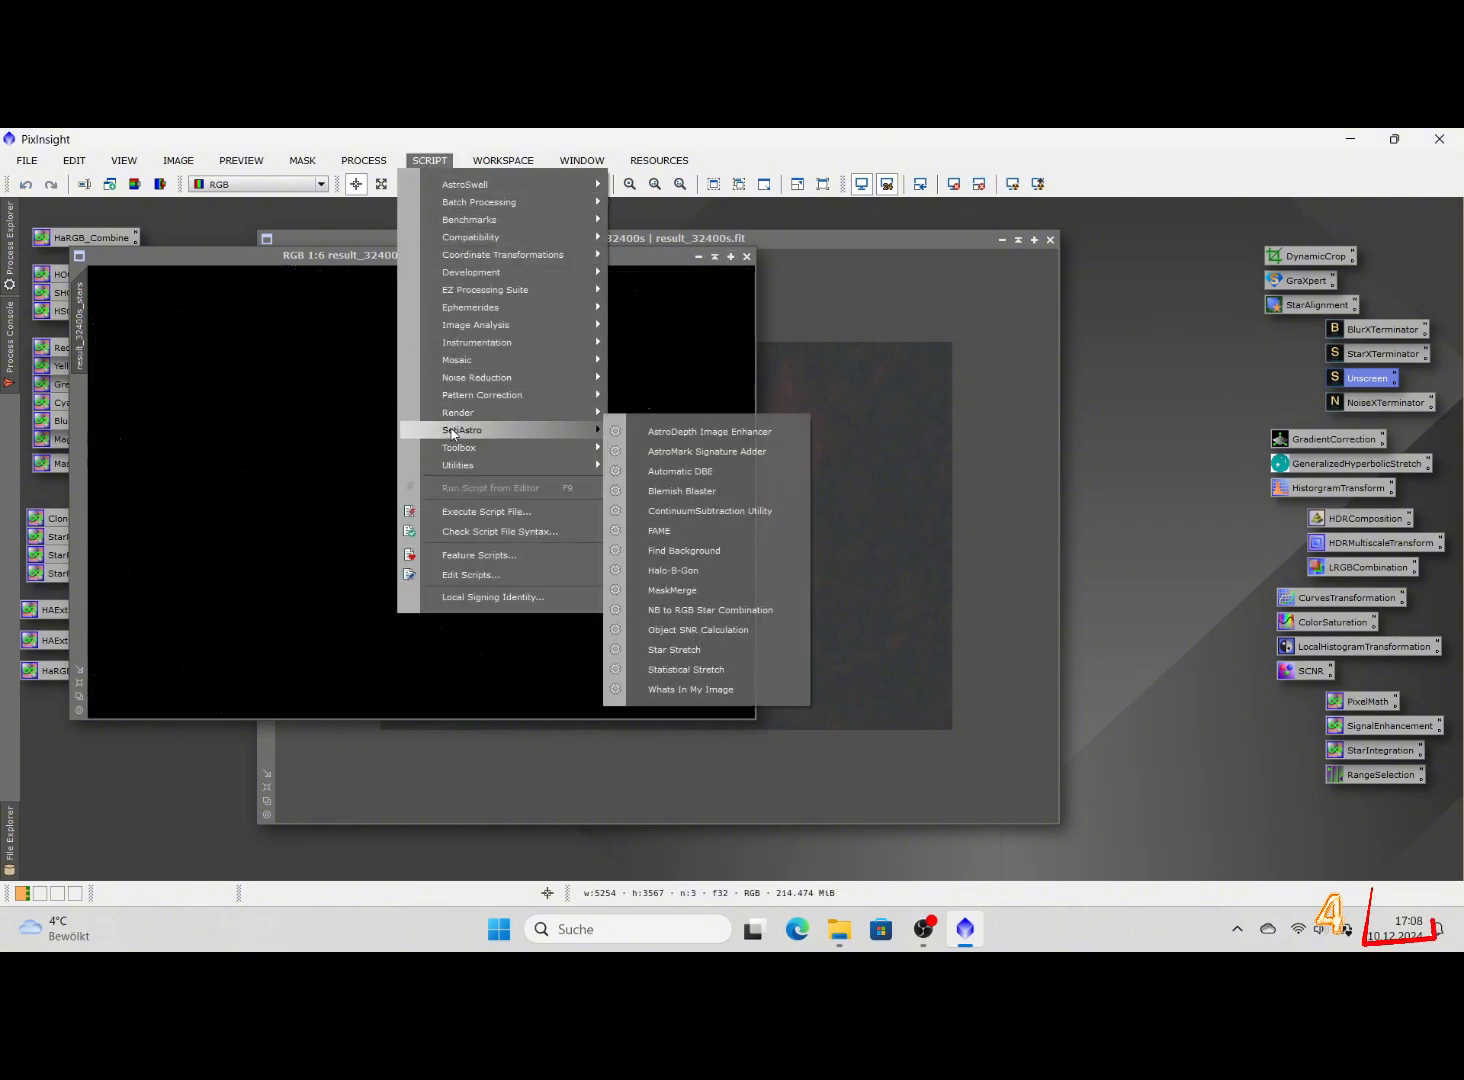
click(700, 651)
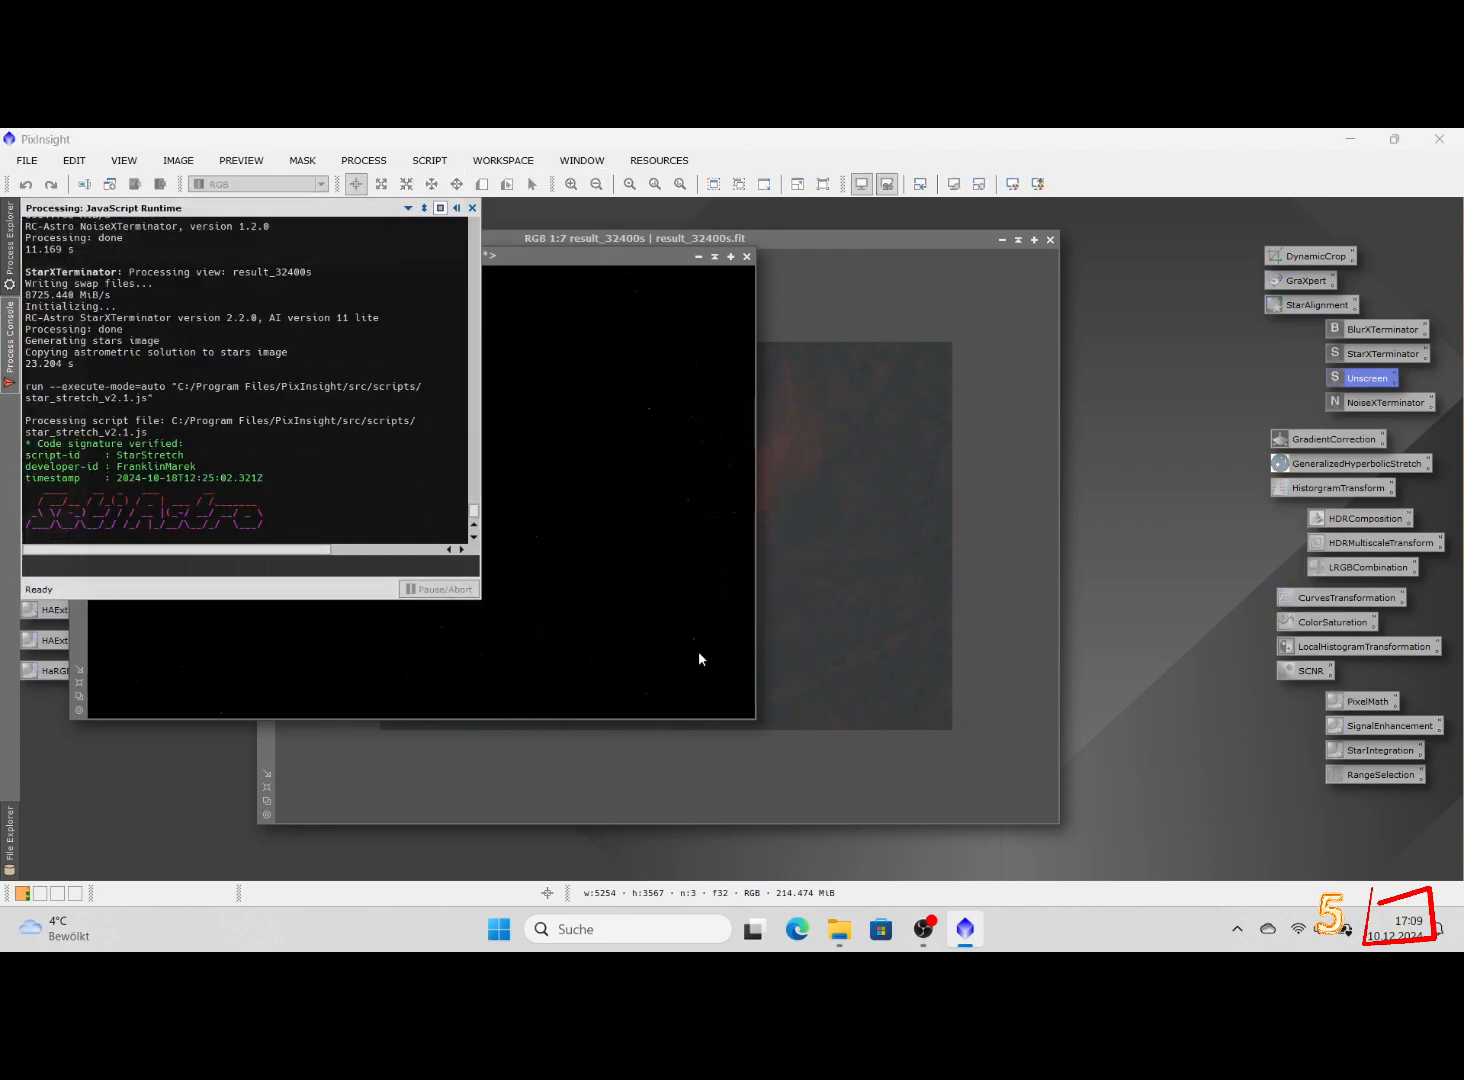
click(540, 628)
click(503, 627)
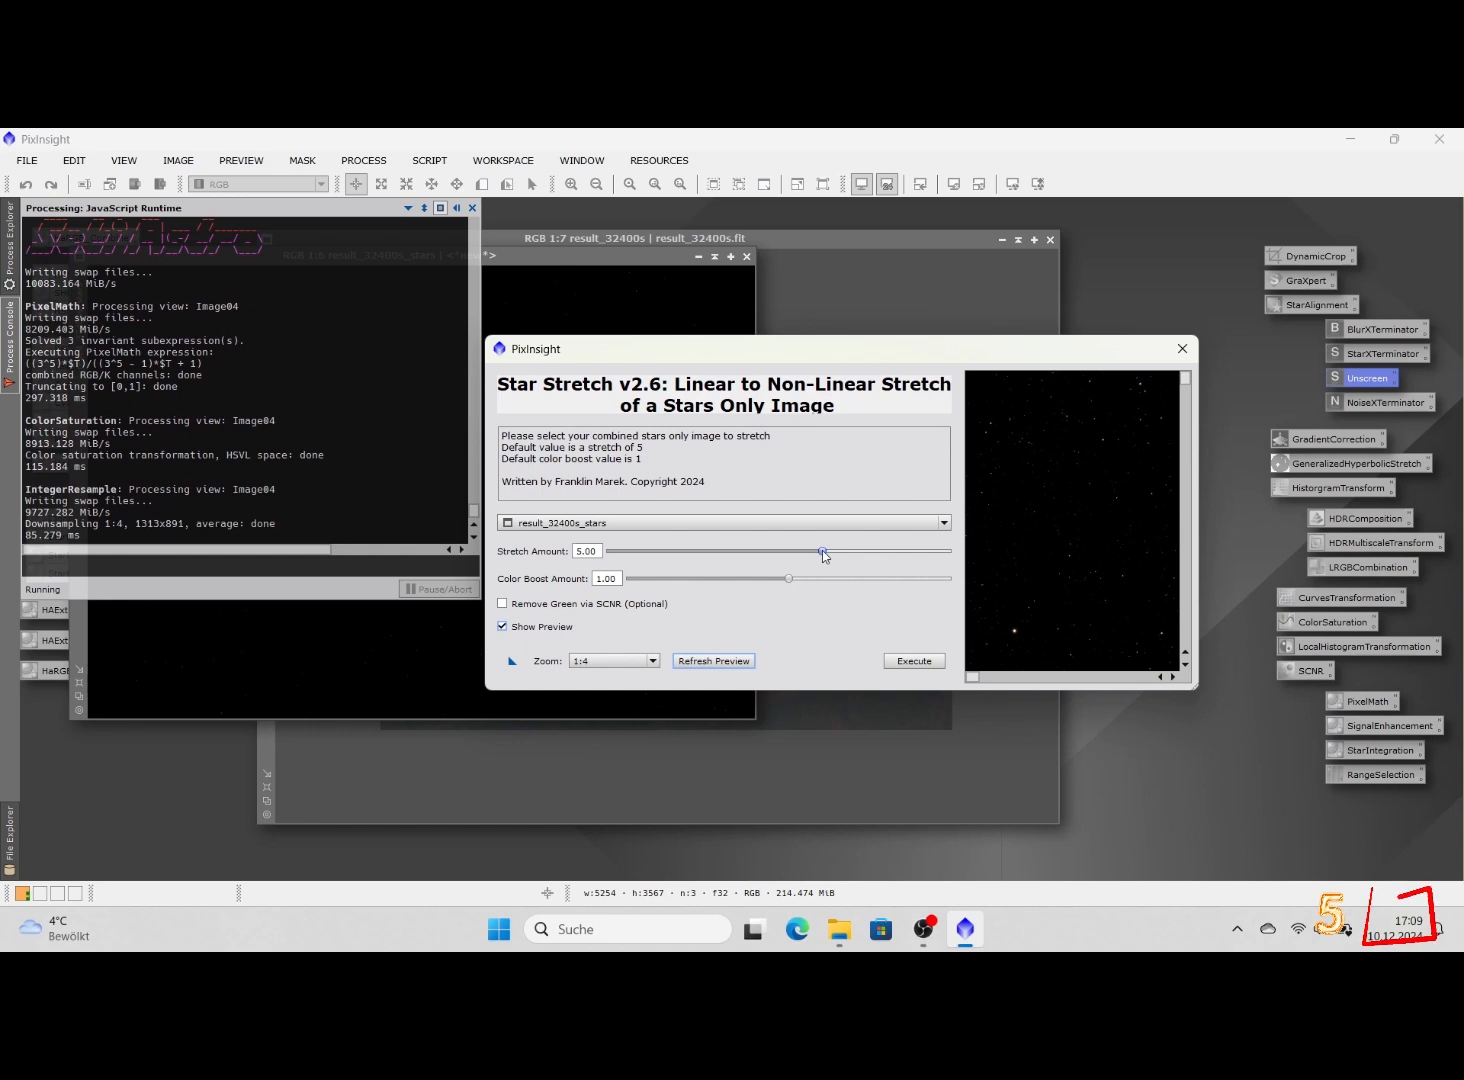
drag(822, 550, 873, 546)
drag(785, 579, 797, 584)
click(914, 661)
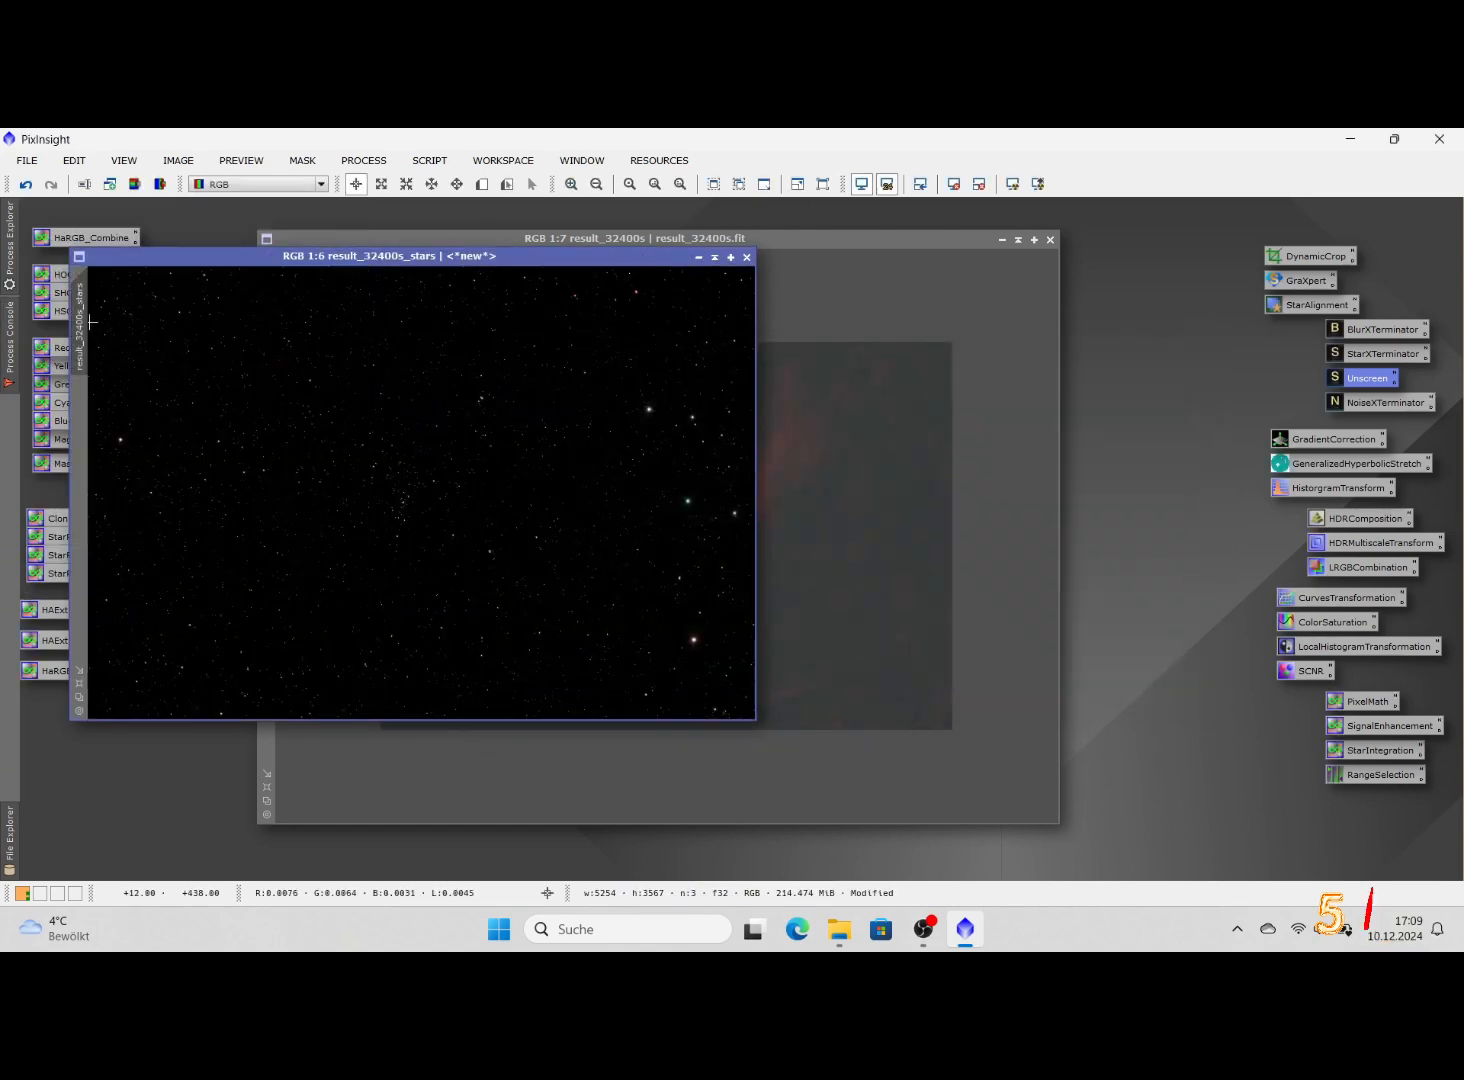
Rename the star image as stars, minimize it and park its icon in the free workspace beside the nebula image
double_click(84, 330)
text(star)
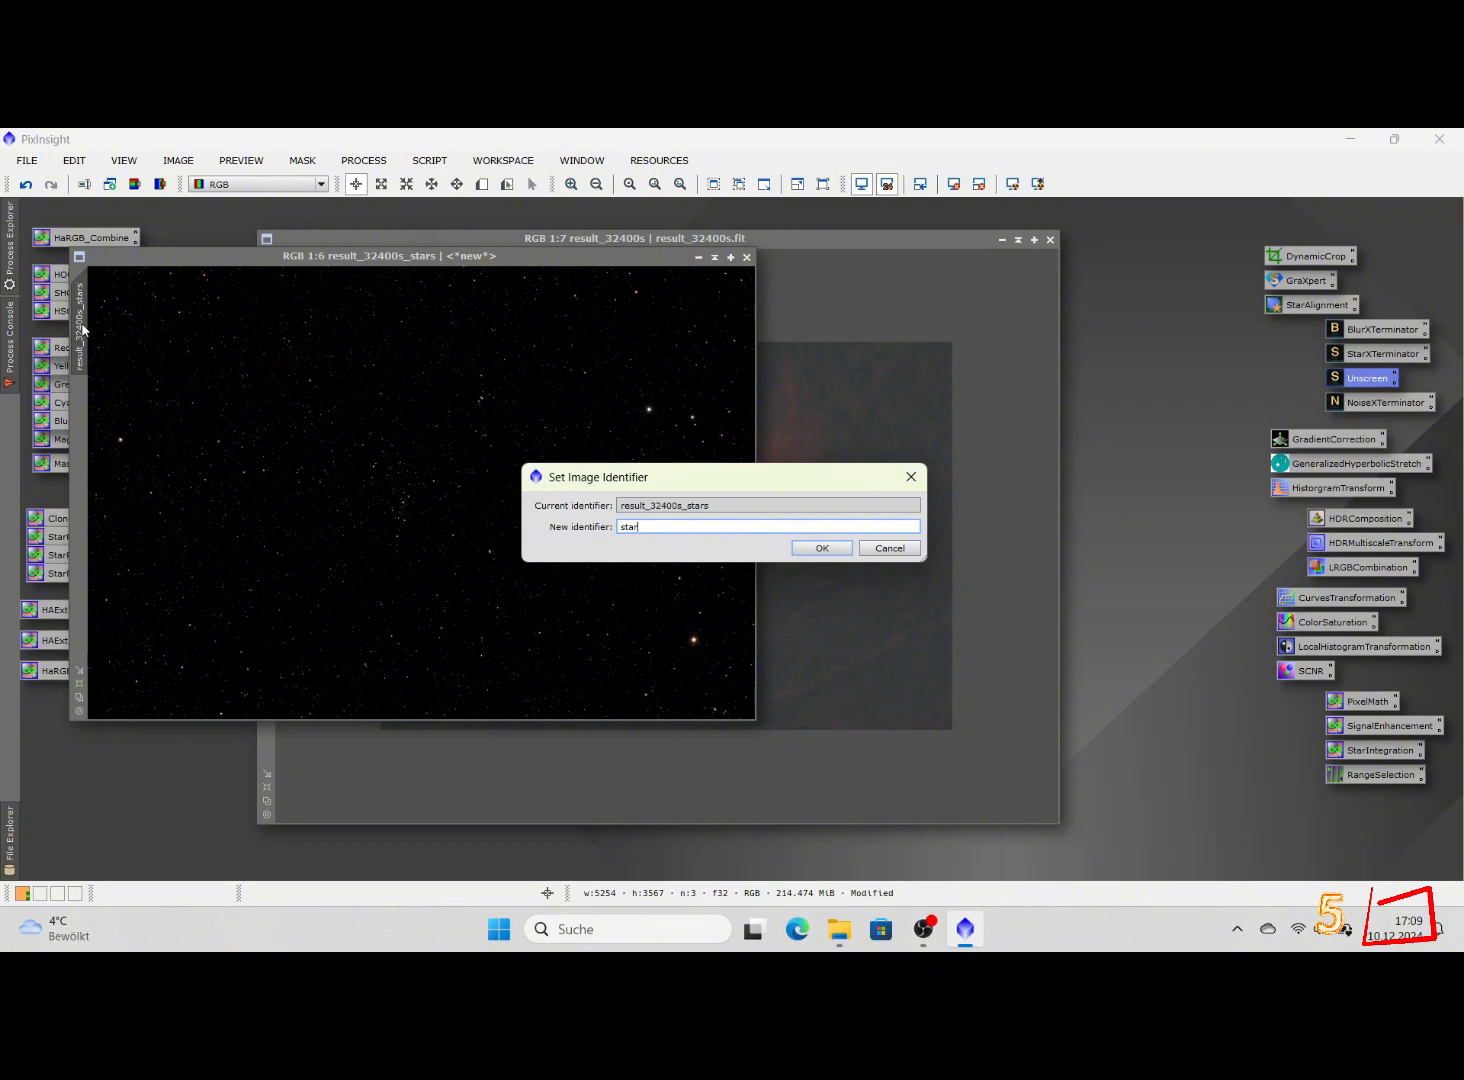
text(s)
key(Return)
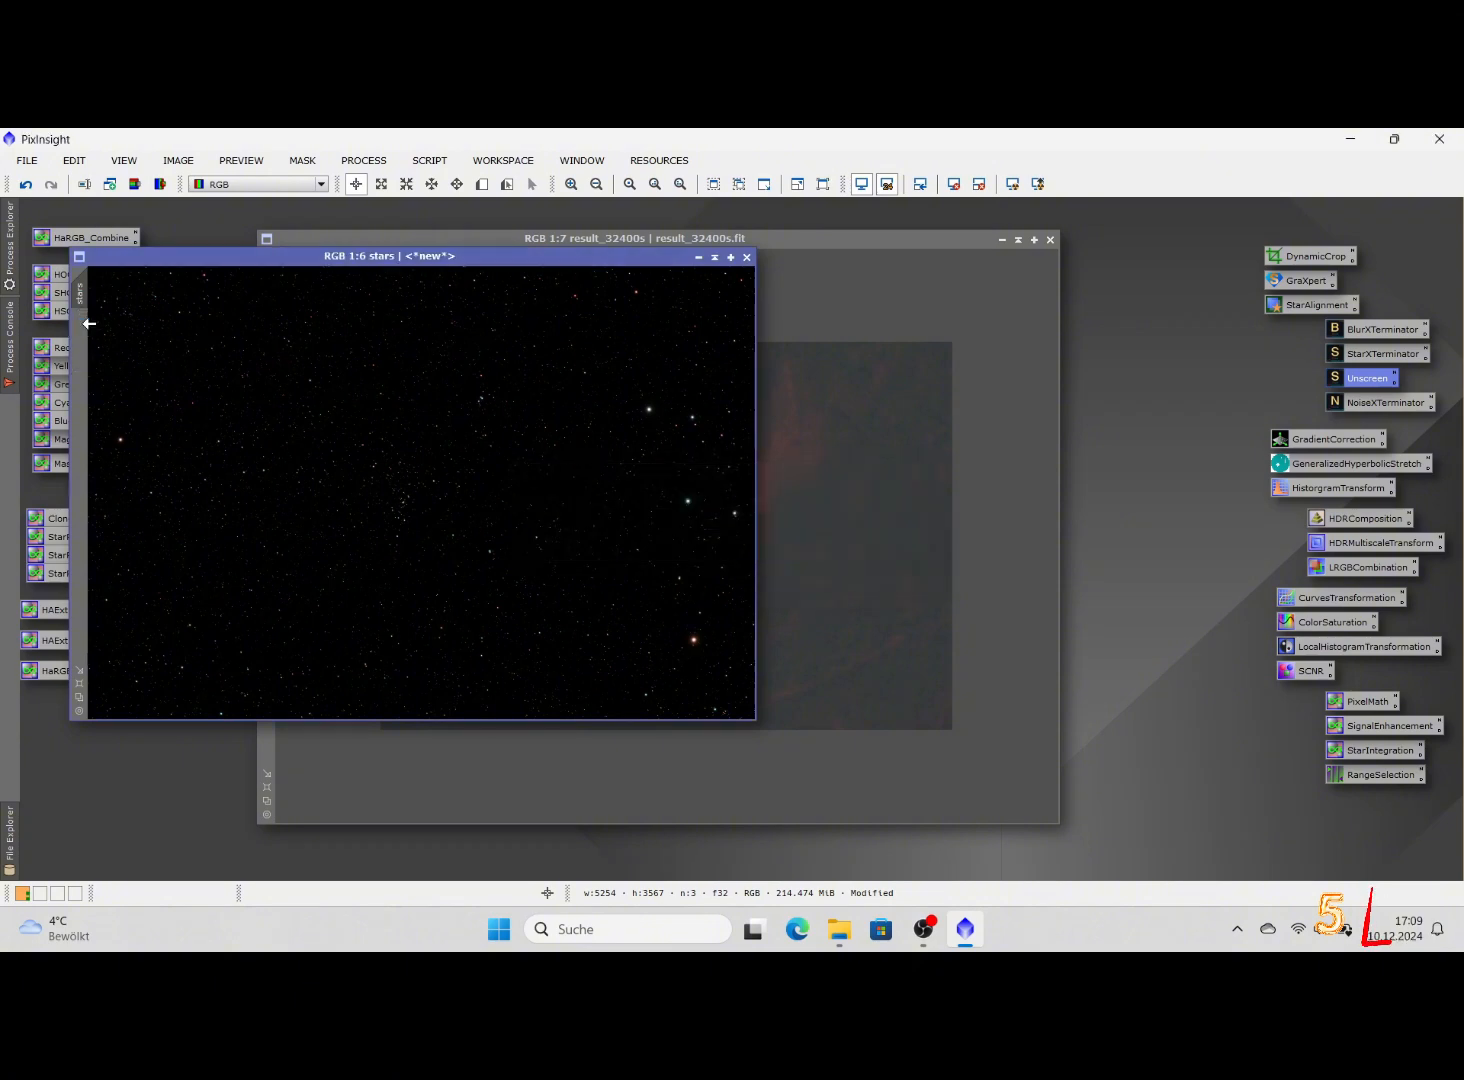
click(698, 257)
drag(436, 495, 1149, 302)
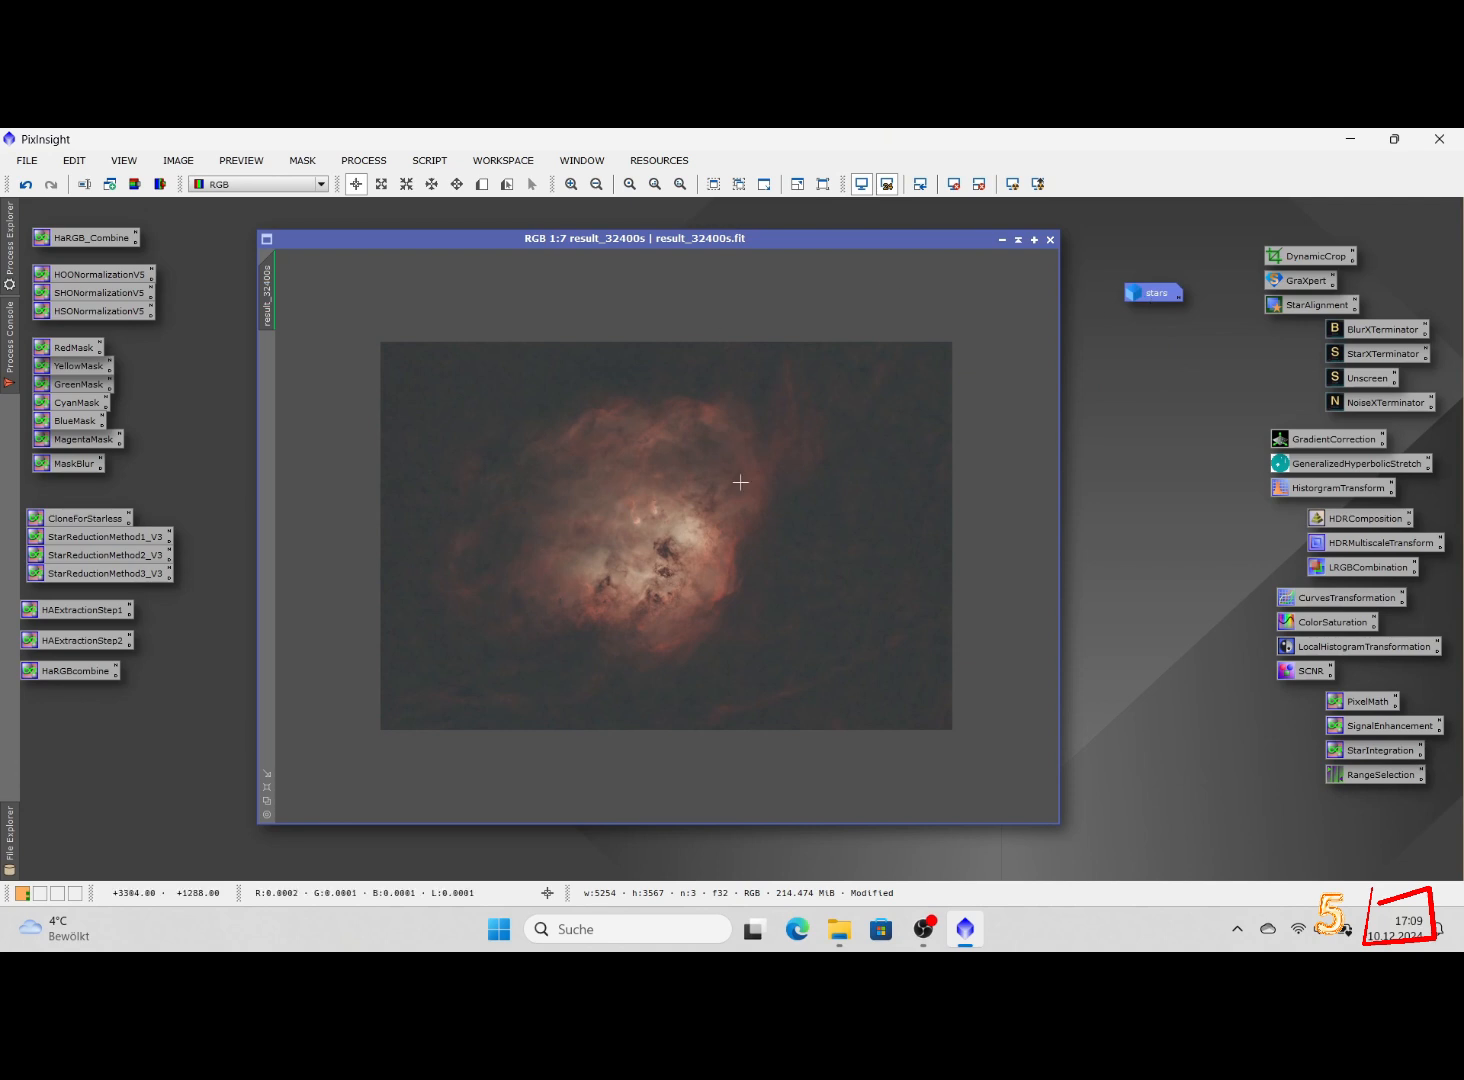
Reset the display stretch of result_32400s and preview a Statistical Stretch with Linked Stretch off and target median 0.19
scroll(837, 588, up, 3)
scroll(837, 588, down, 2)
scroll(837, 591, down, 1)
scroll(837, 591, up, 1)
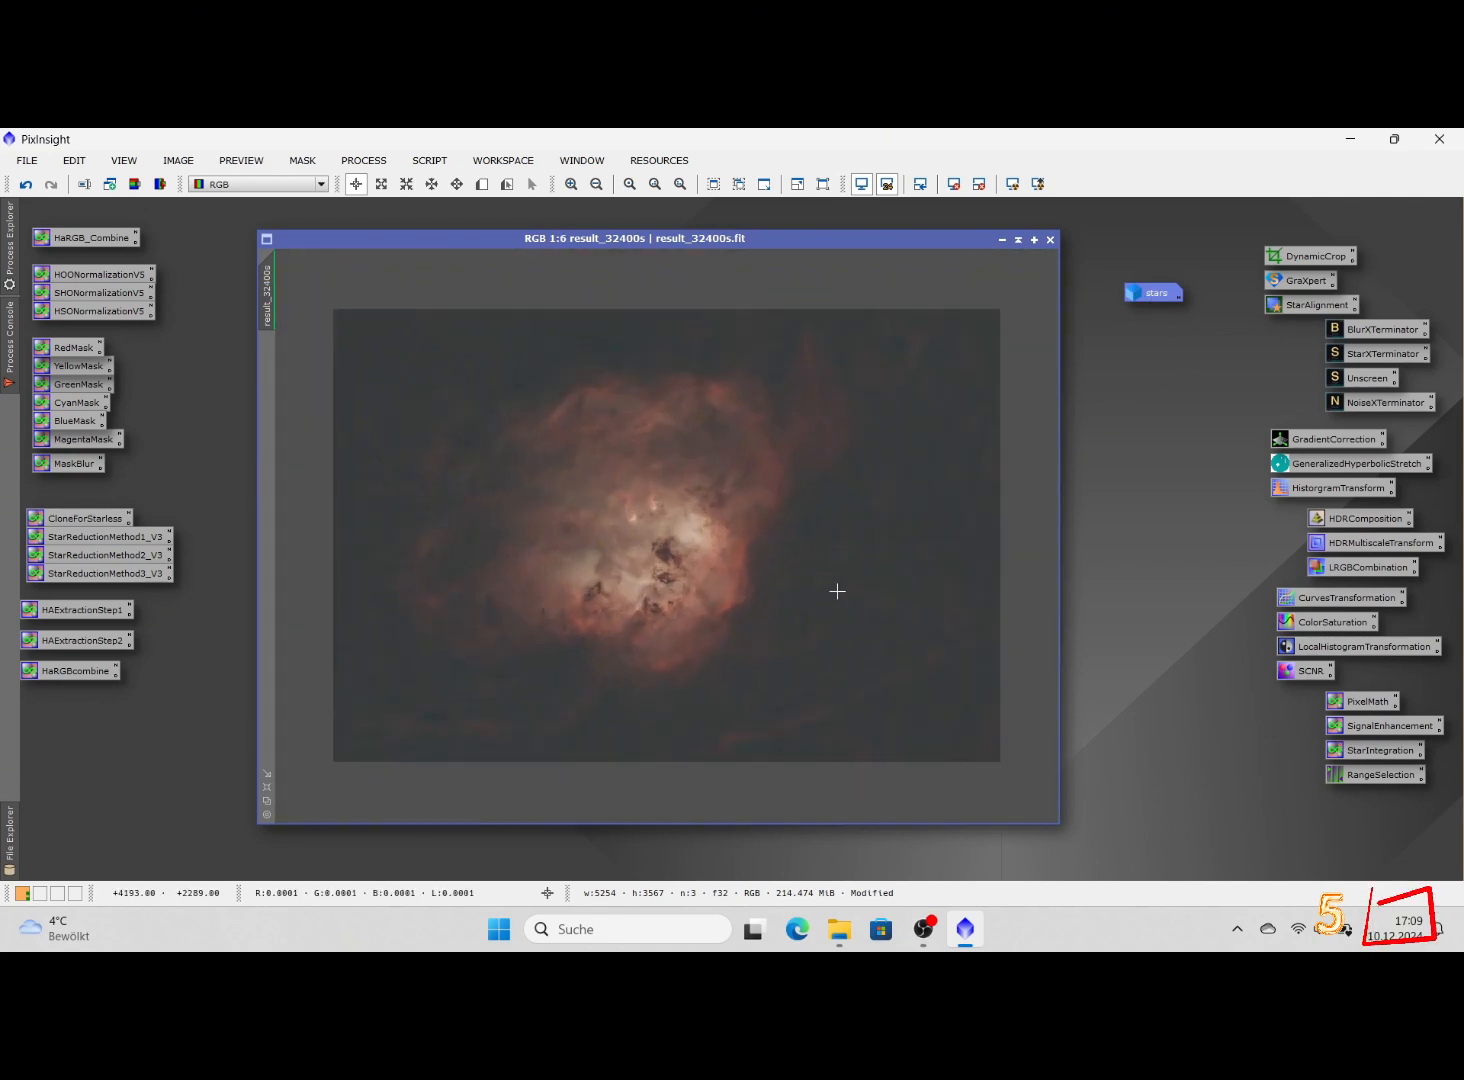
click(980, 186)
click(429, 160)
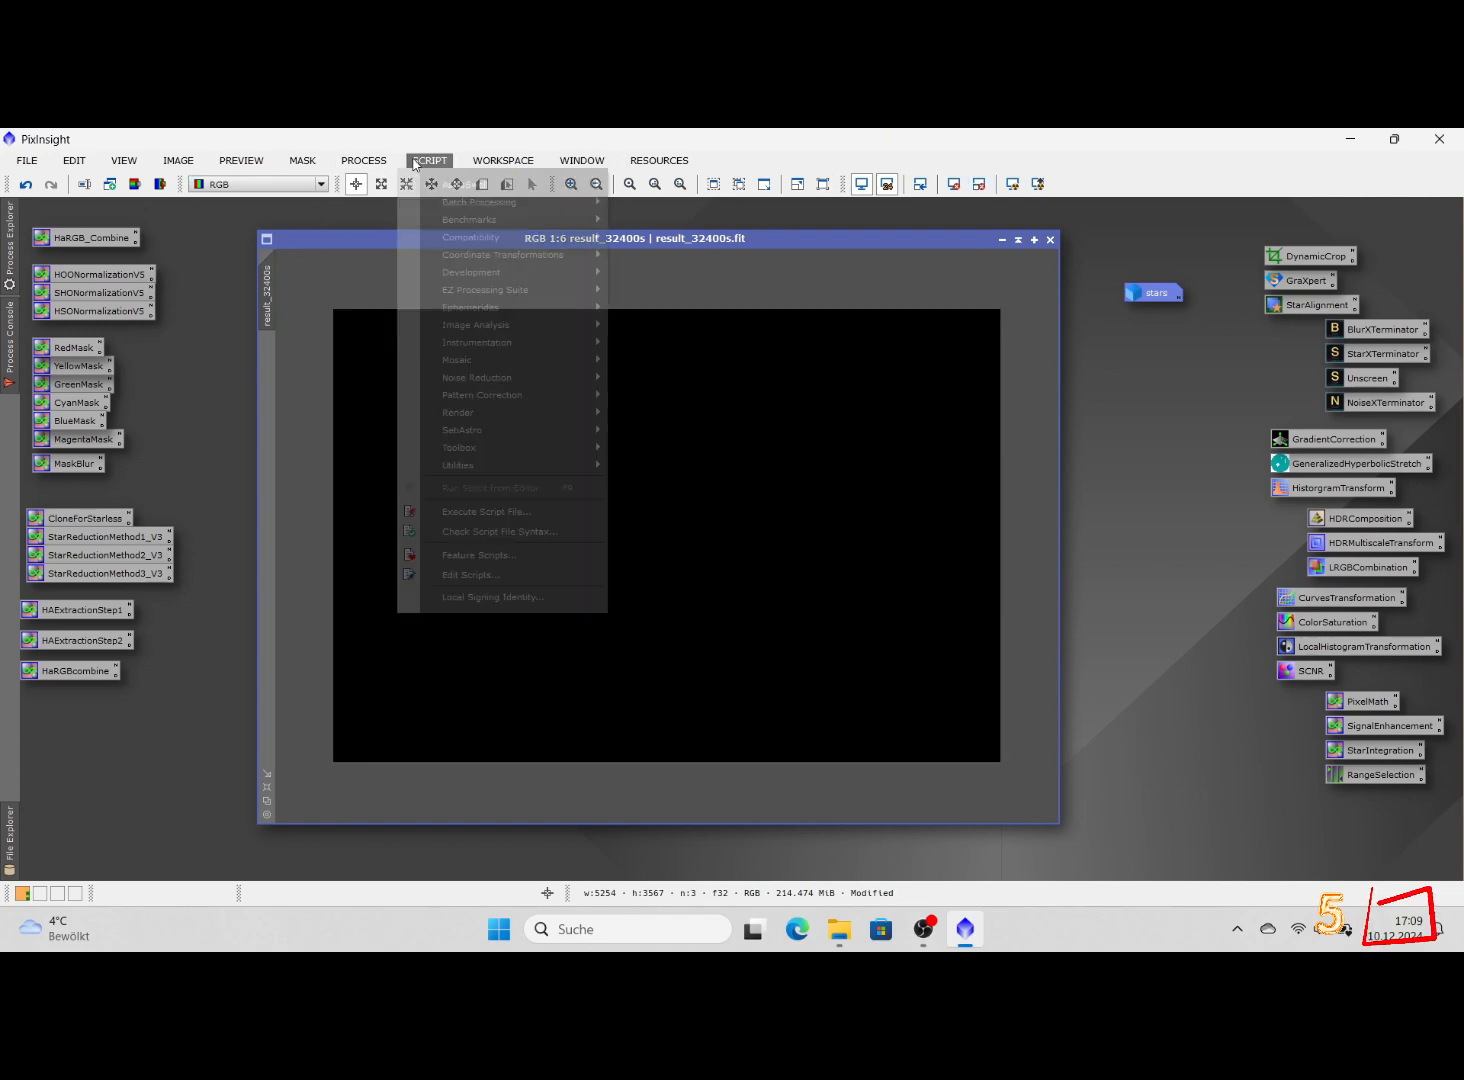
mouse_move(506, 430)
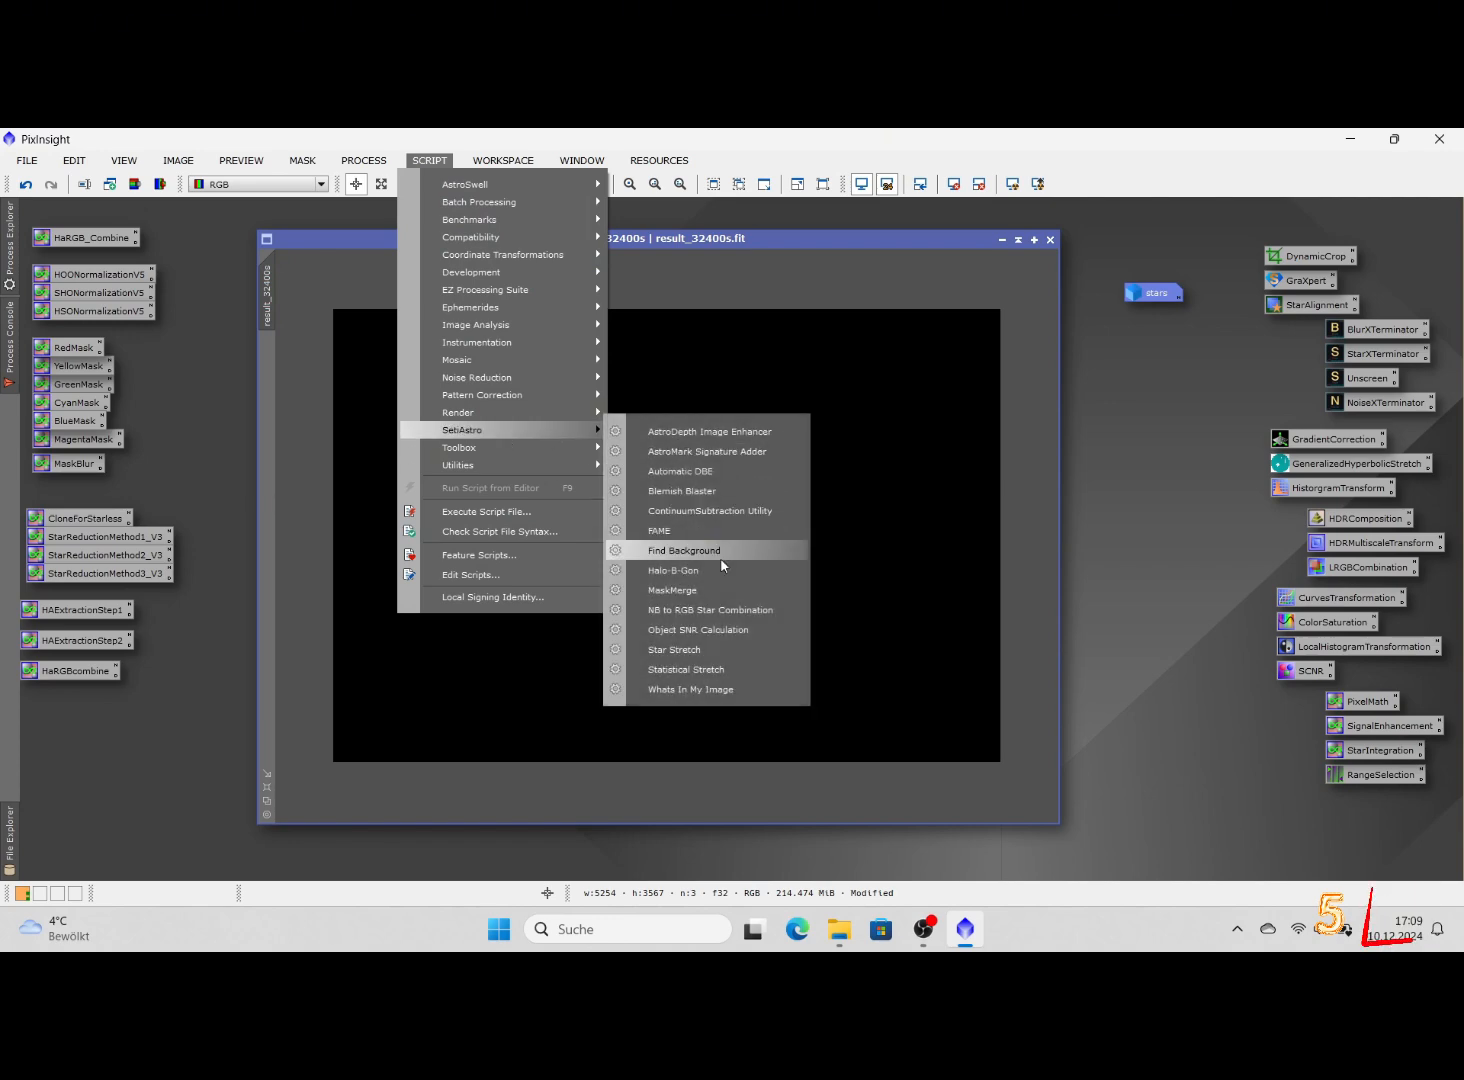
click(714, 669)
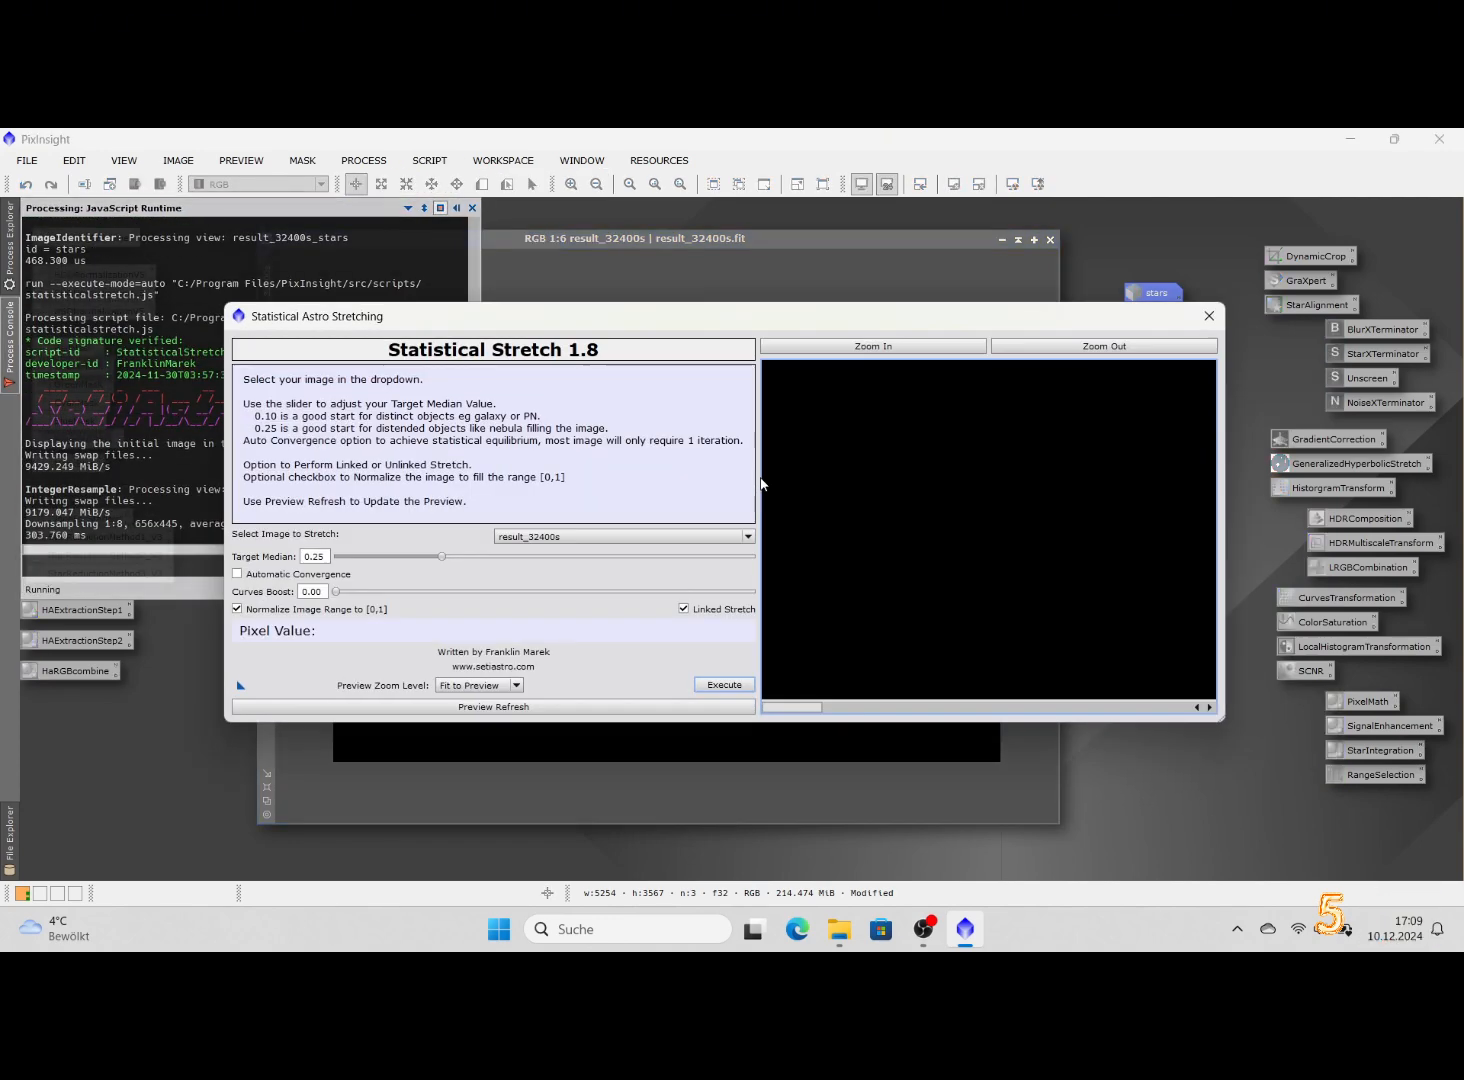
click(684, 609)
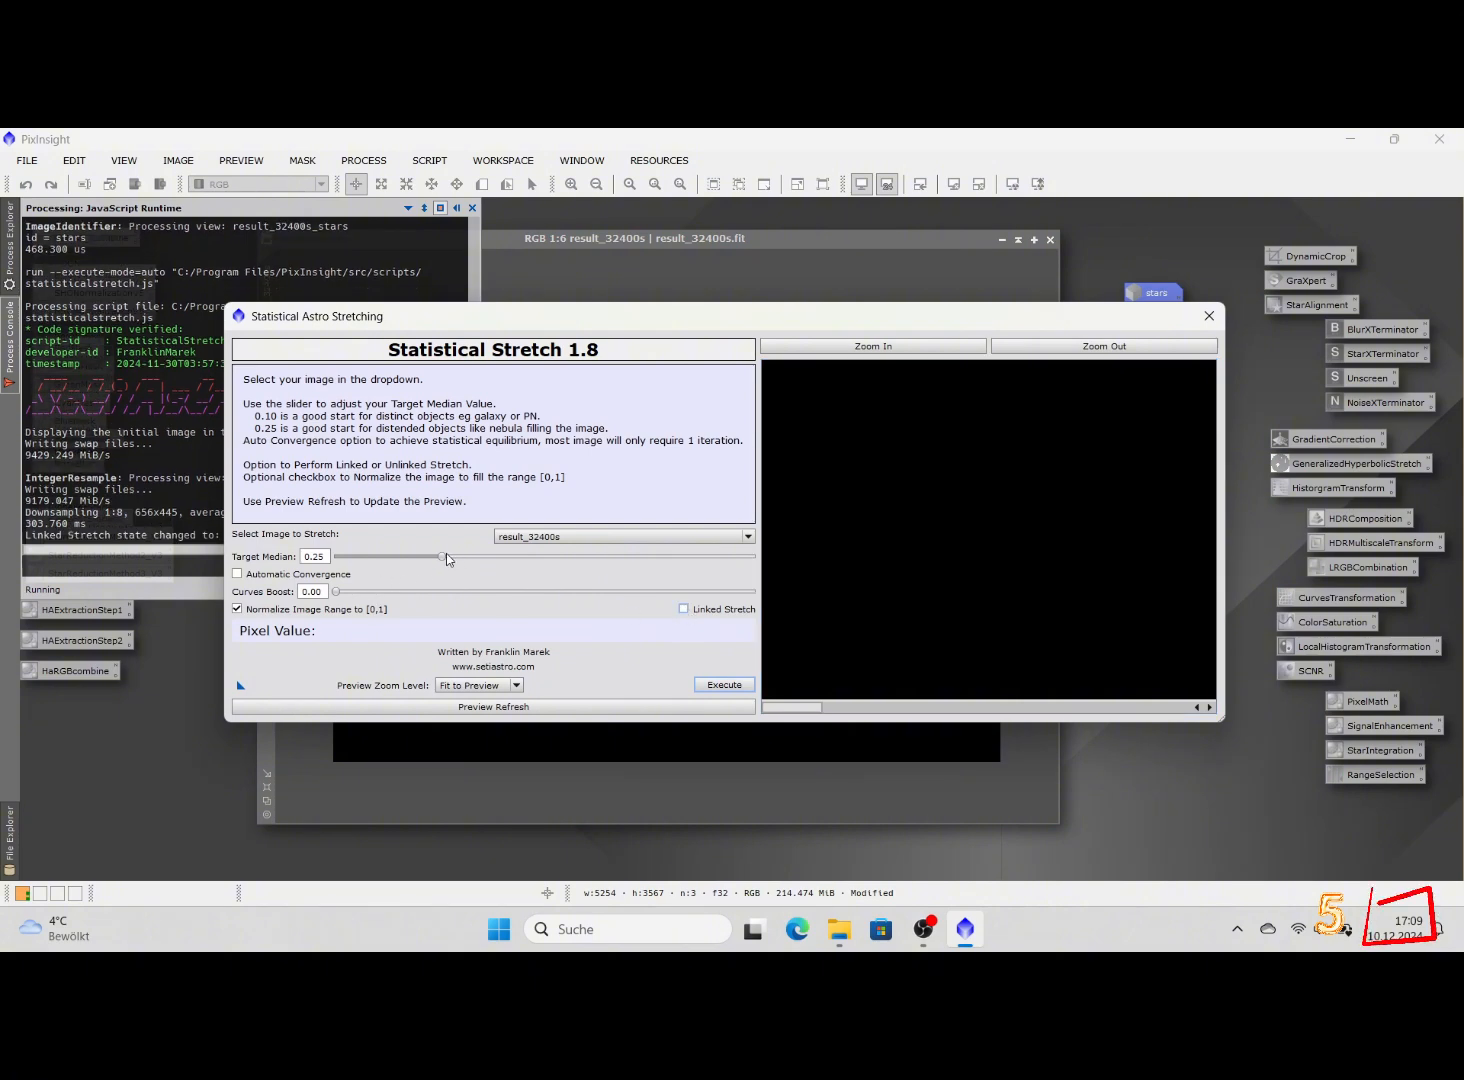
drag(441, 555, 422, 561)
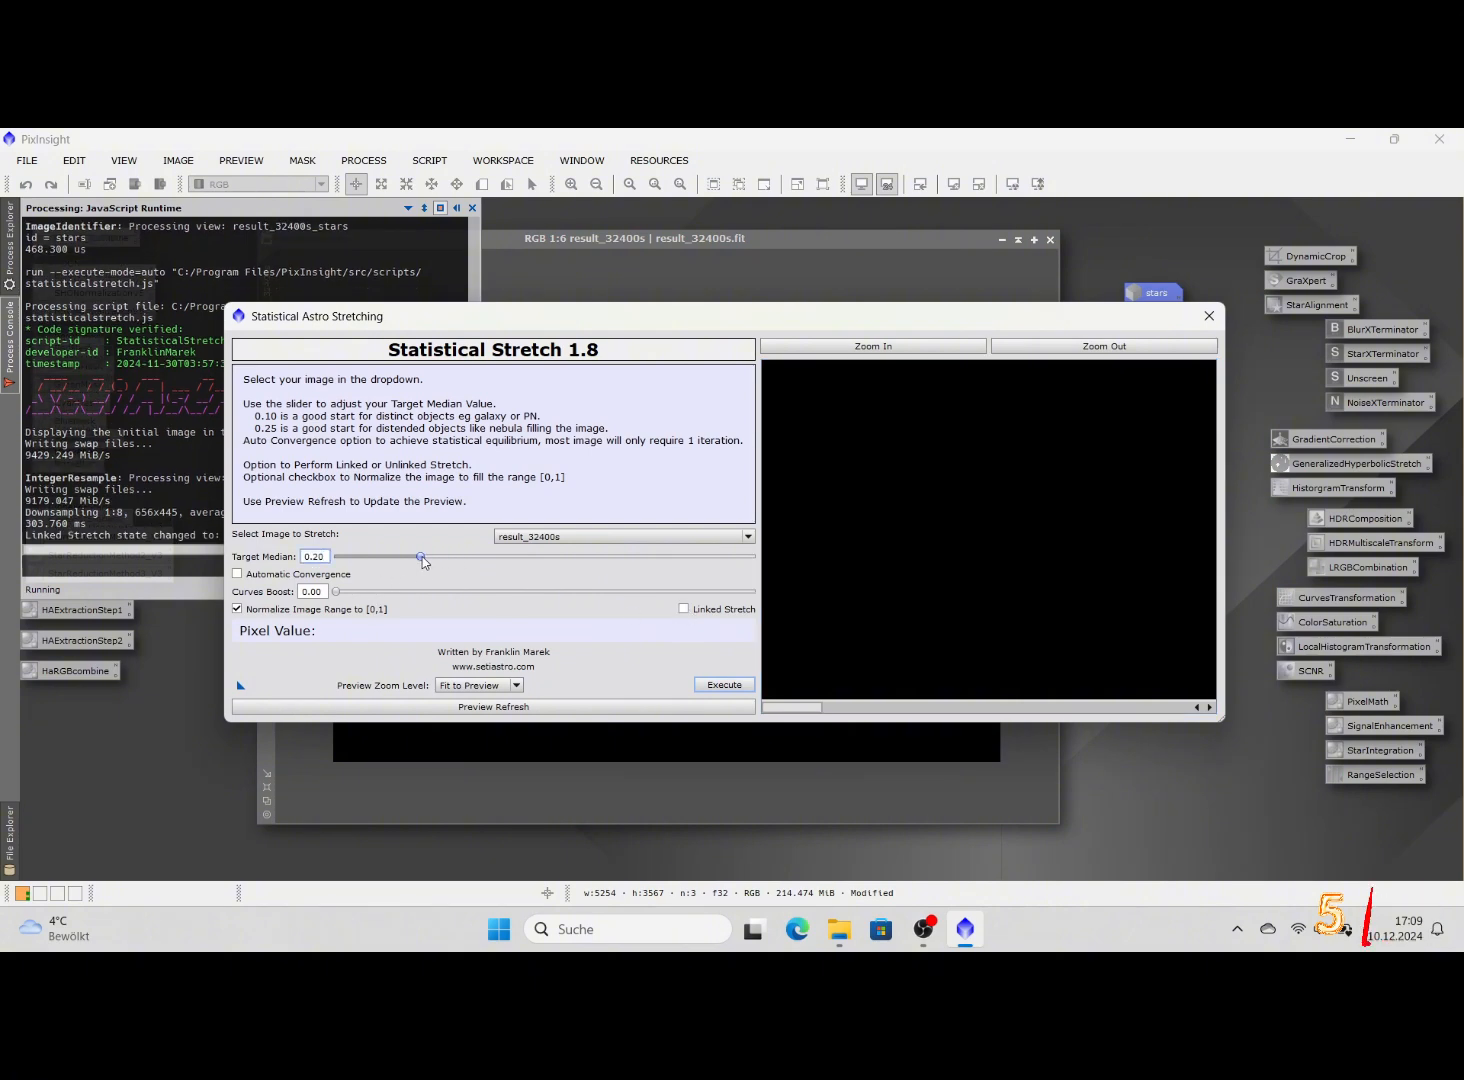
click(522, 701)
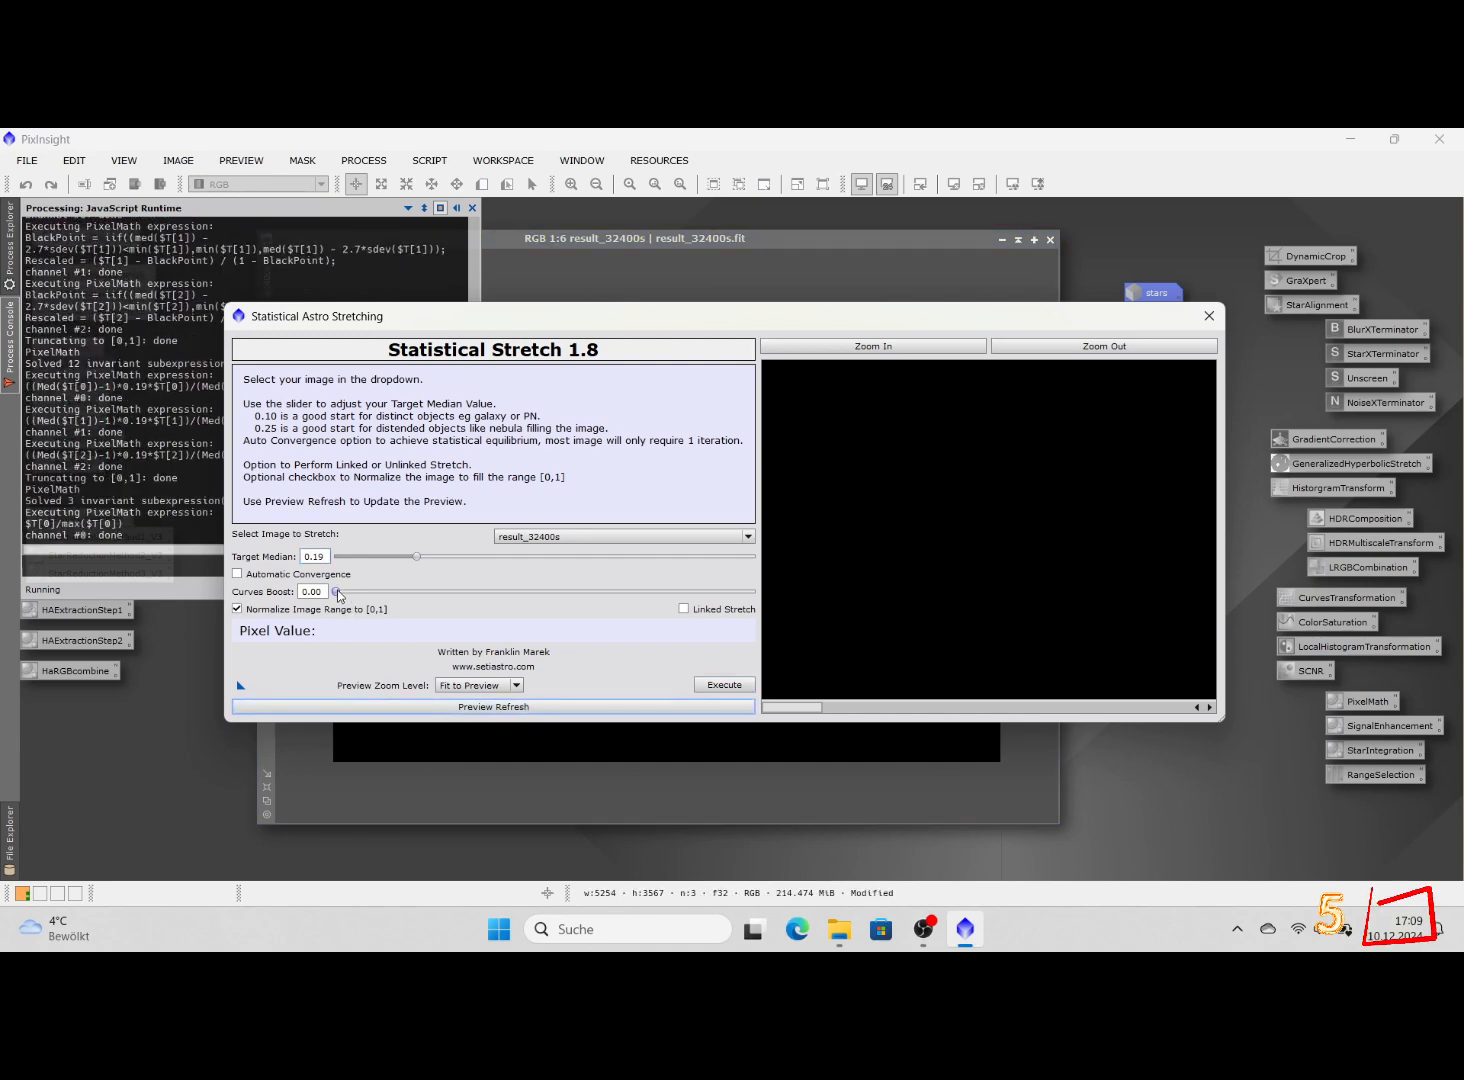
Set the curves boost to 0.06 and the target median to 0.13, and execute the Statistical Stretch on result_32400s
mouse_move(337, 593)
mouse_down()
mouse_move(377, 598)
mouse_move(408, 557)
mouse_up()
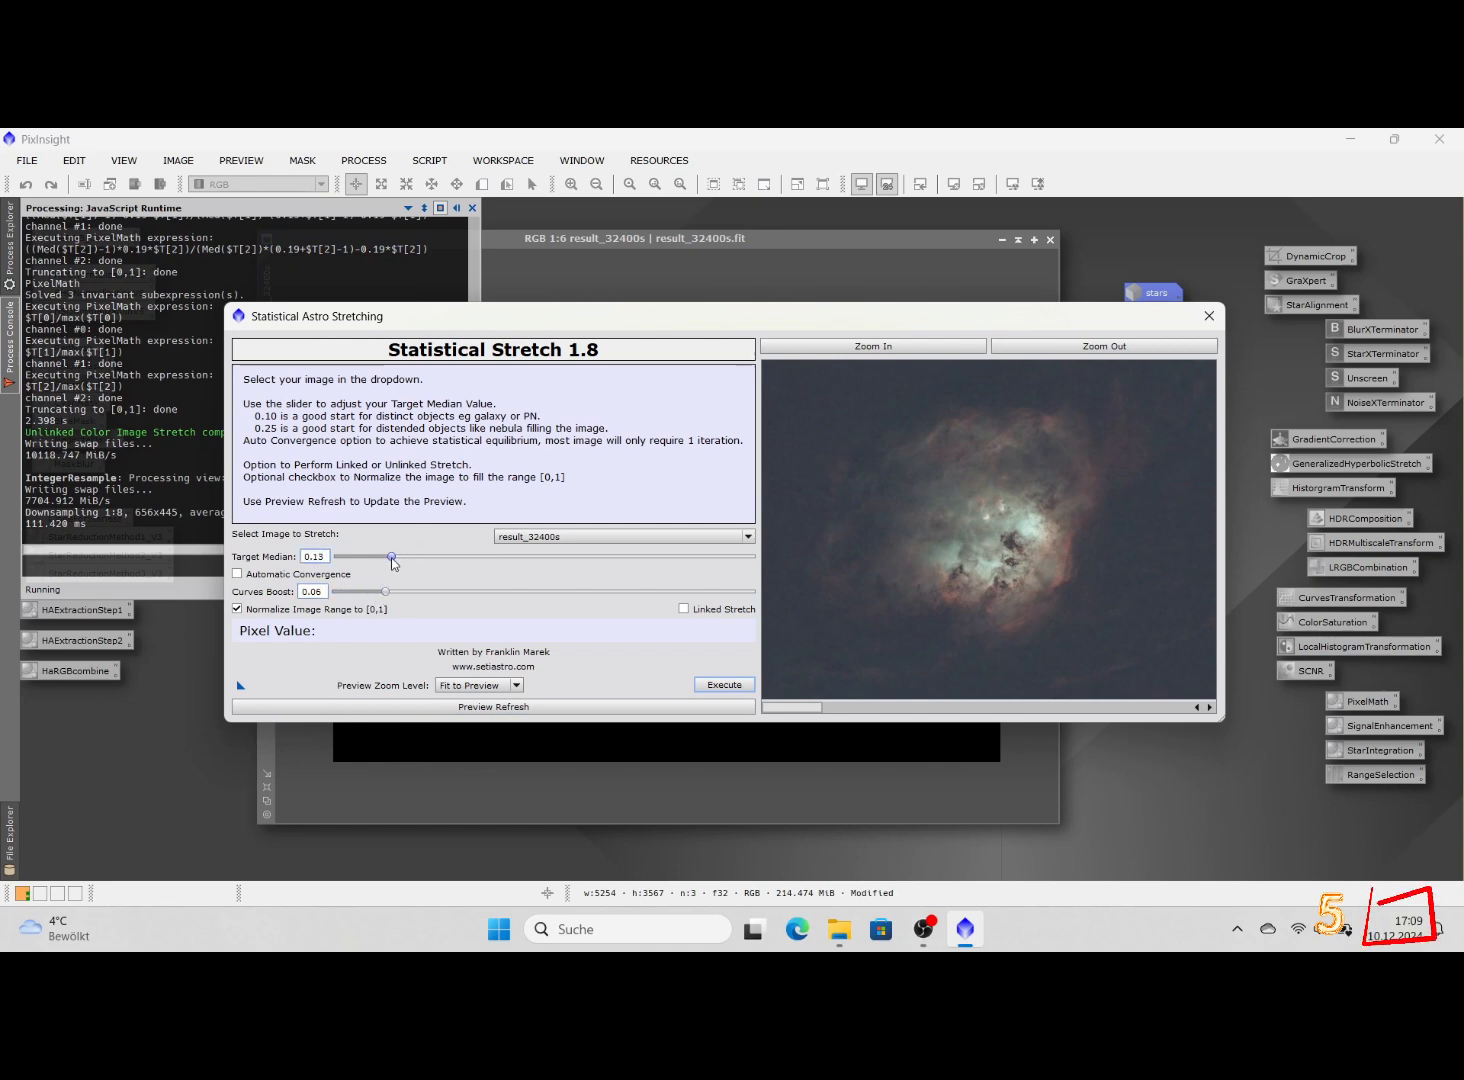
click(494, 706)
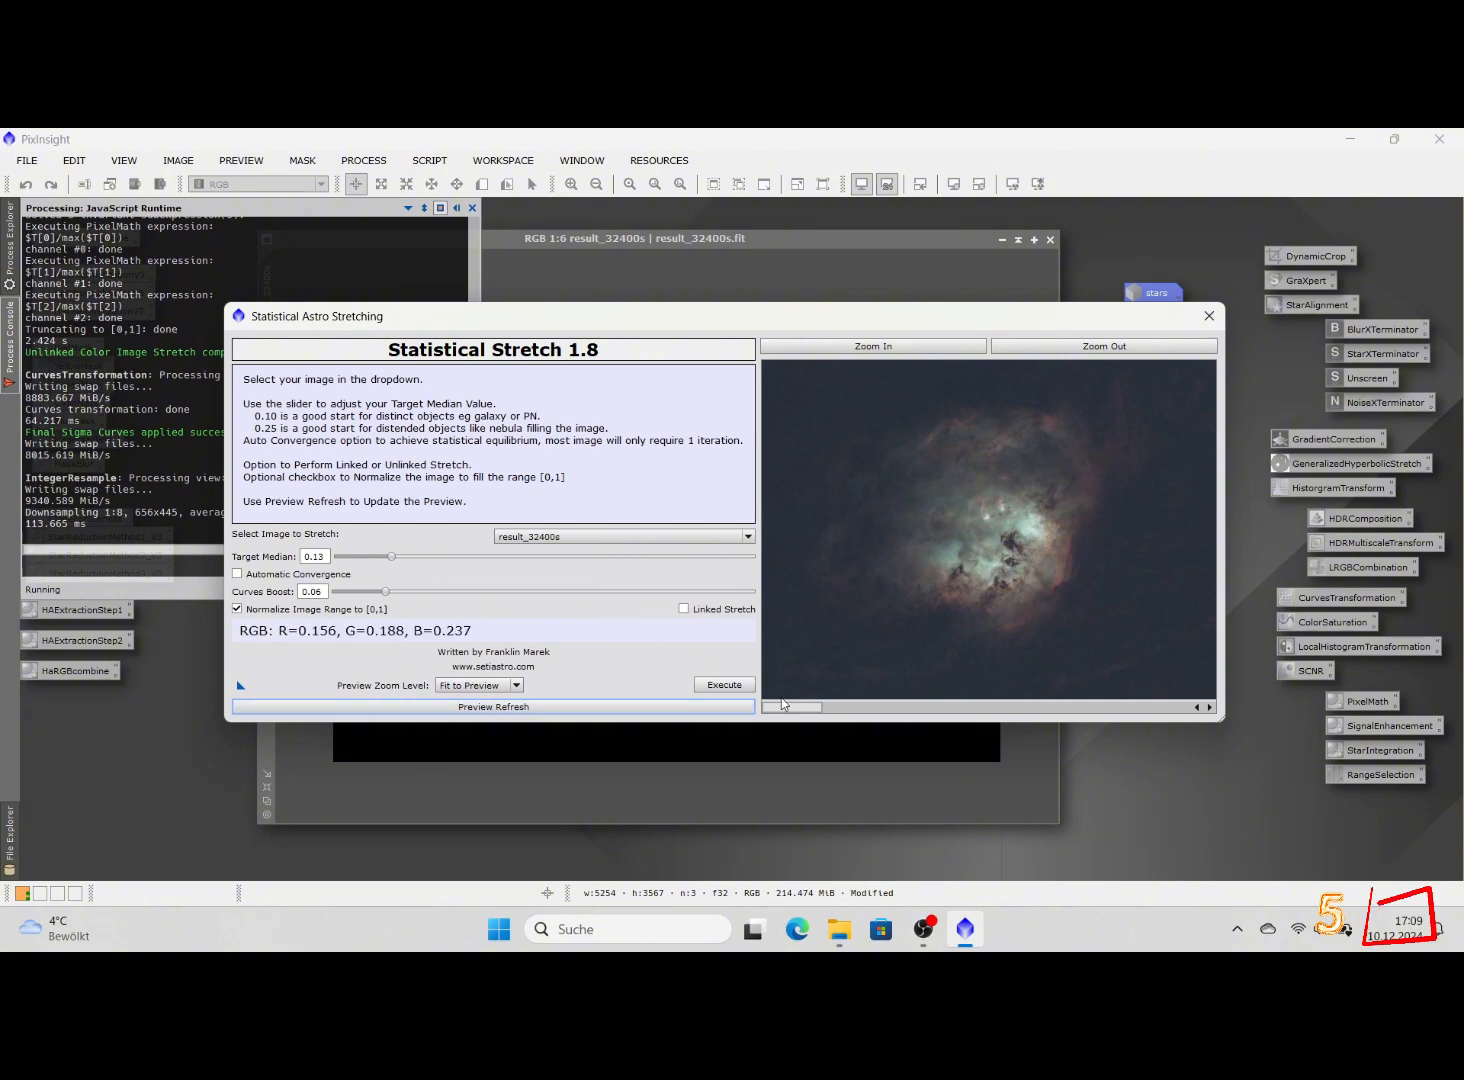
click(724, 684)
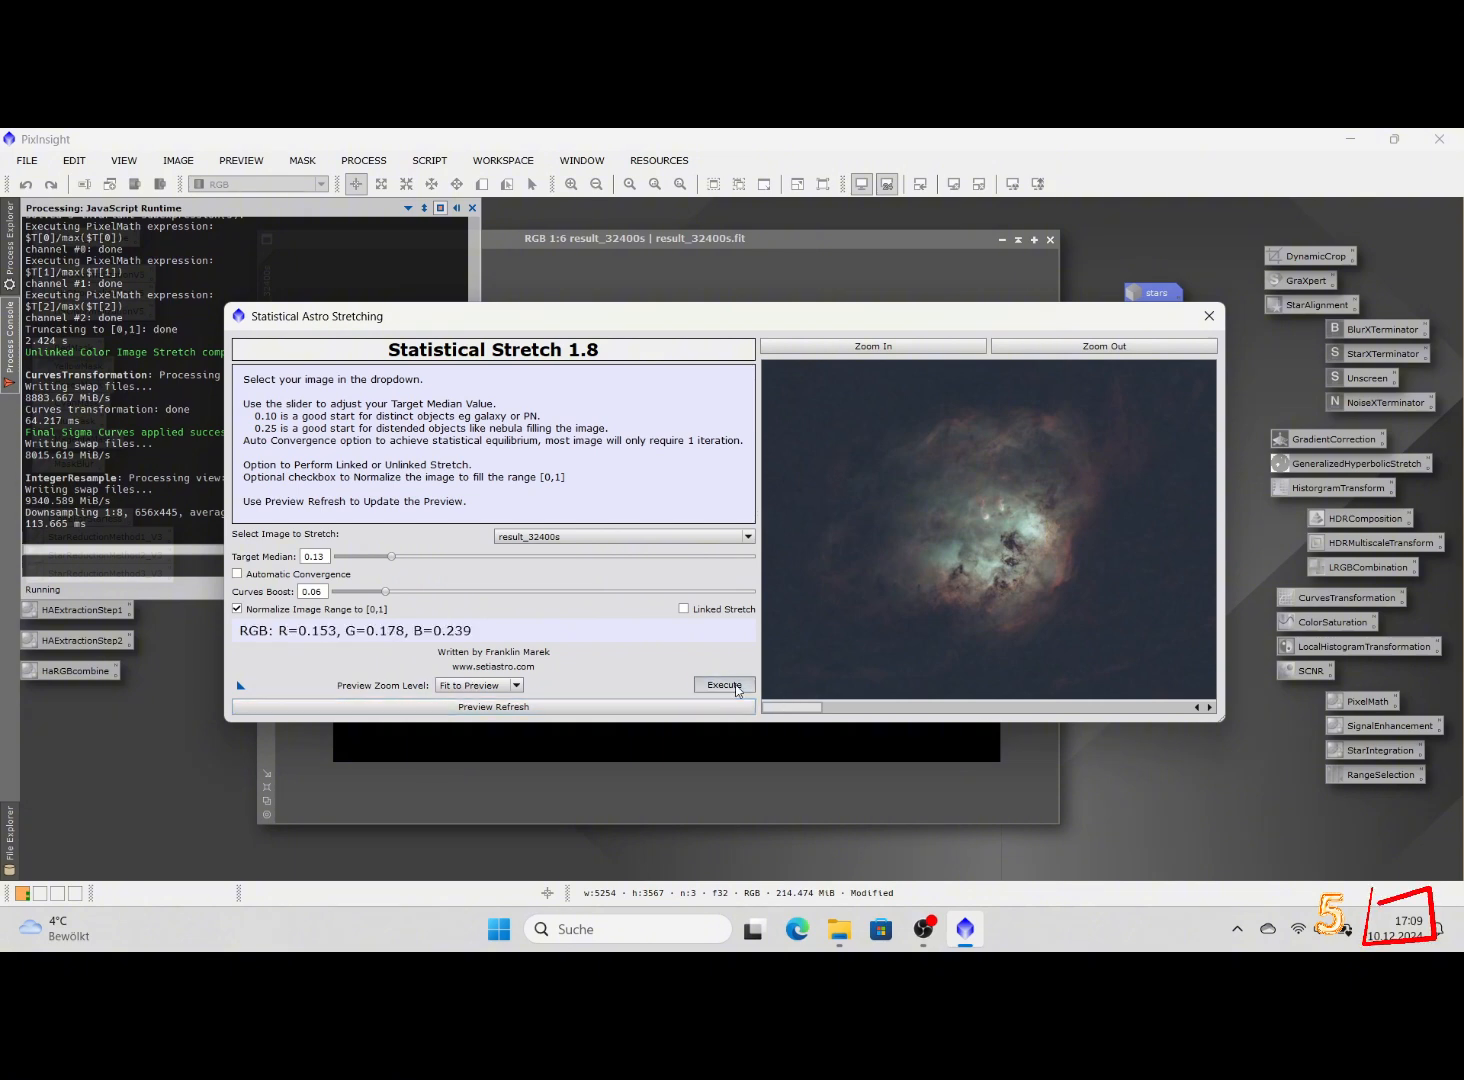
click(1219, 317)
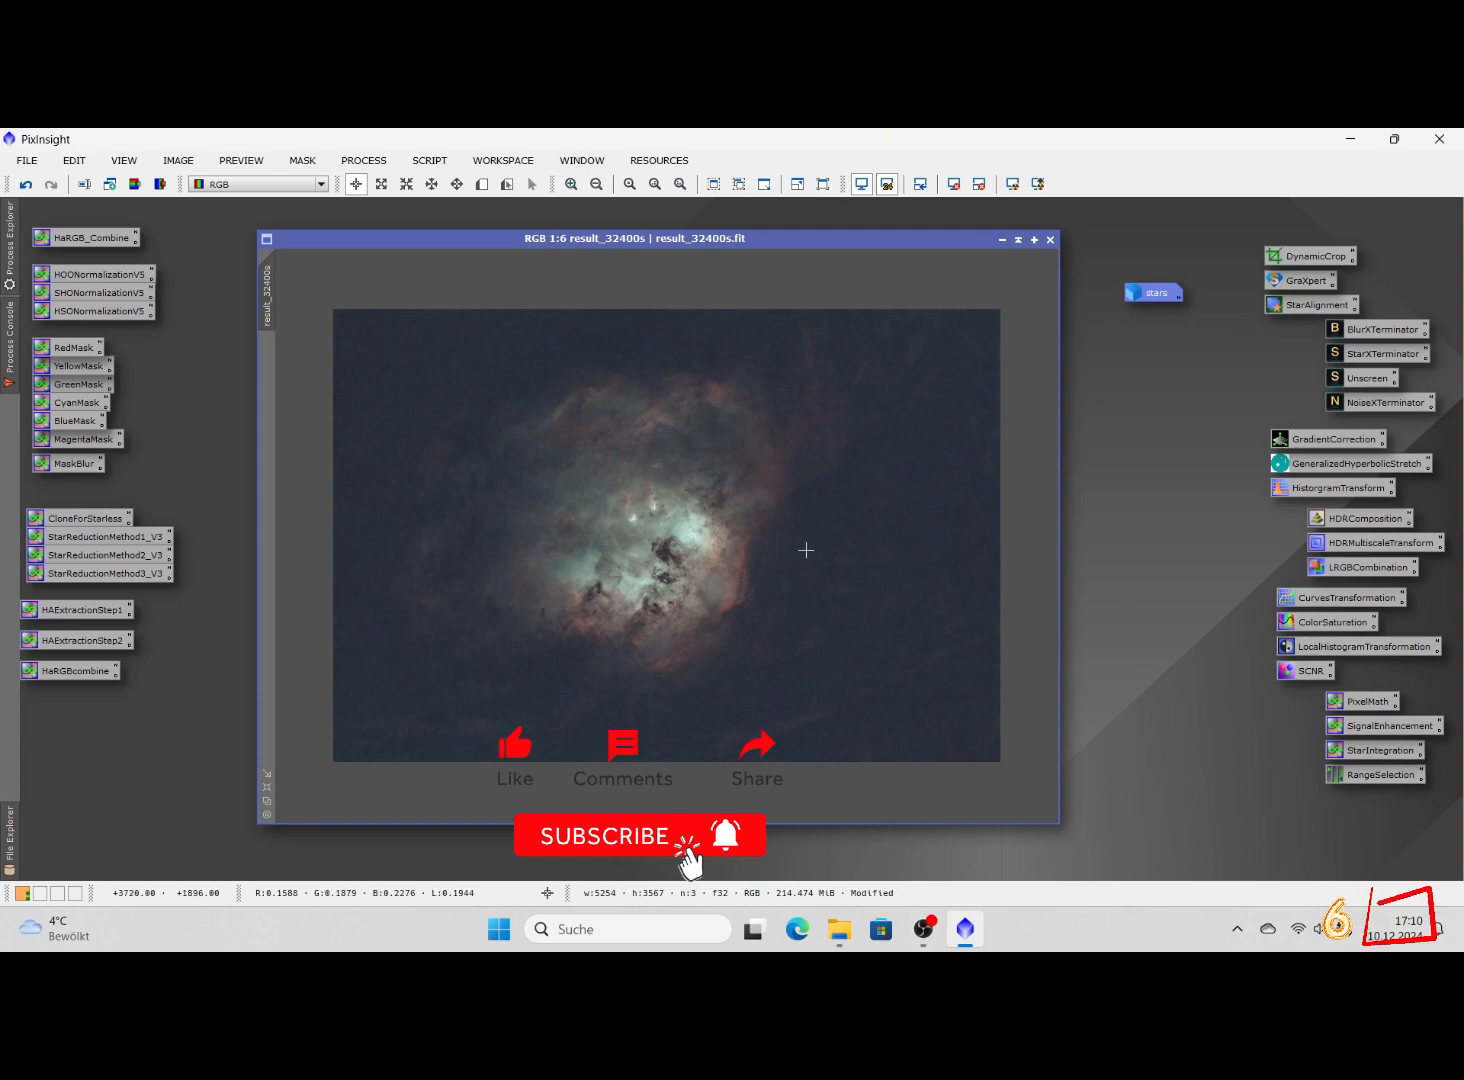
Create a range mask from result_32400s with RangeSelection, using lower limit 0.19, fuzziness 0.28 and Lightness on
double_click(1373, 777)
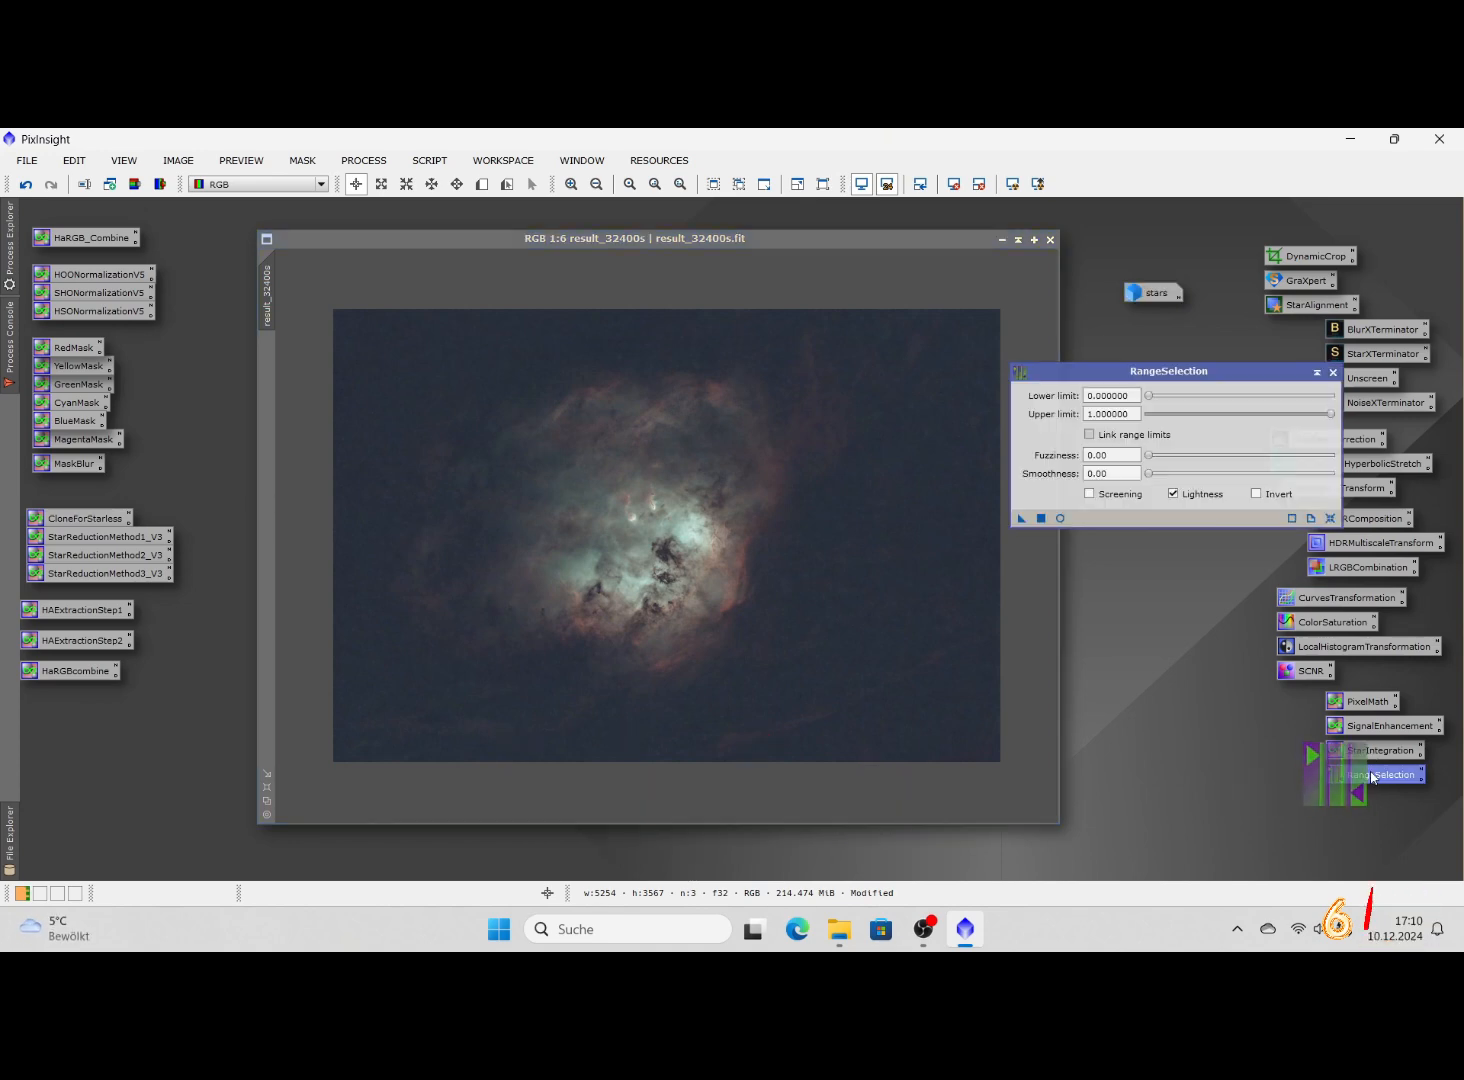
click(1061, 518)
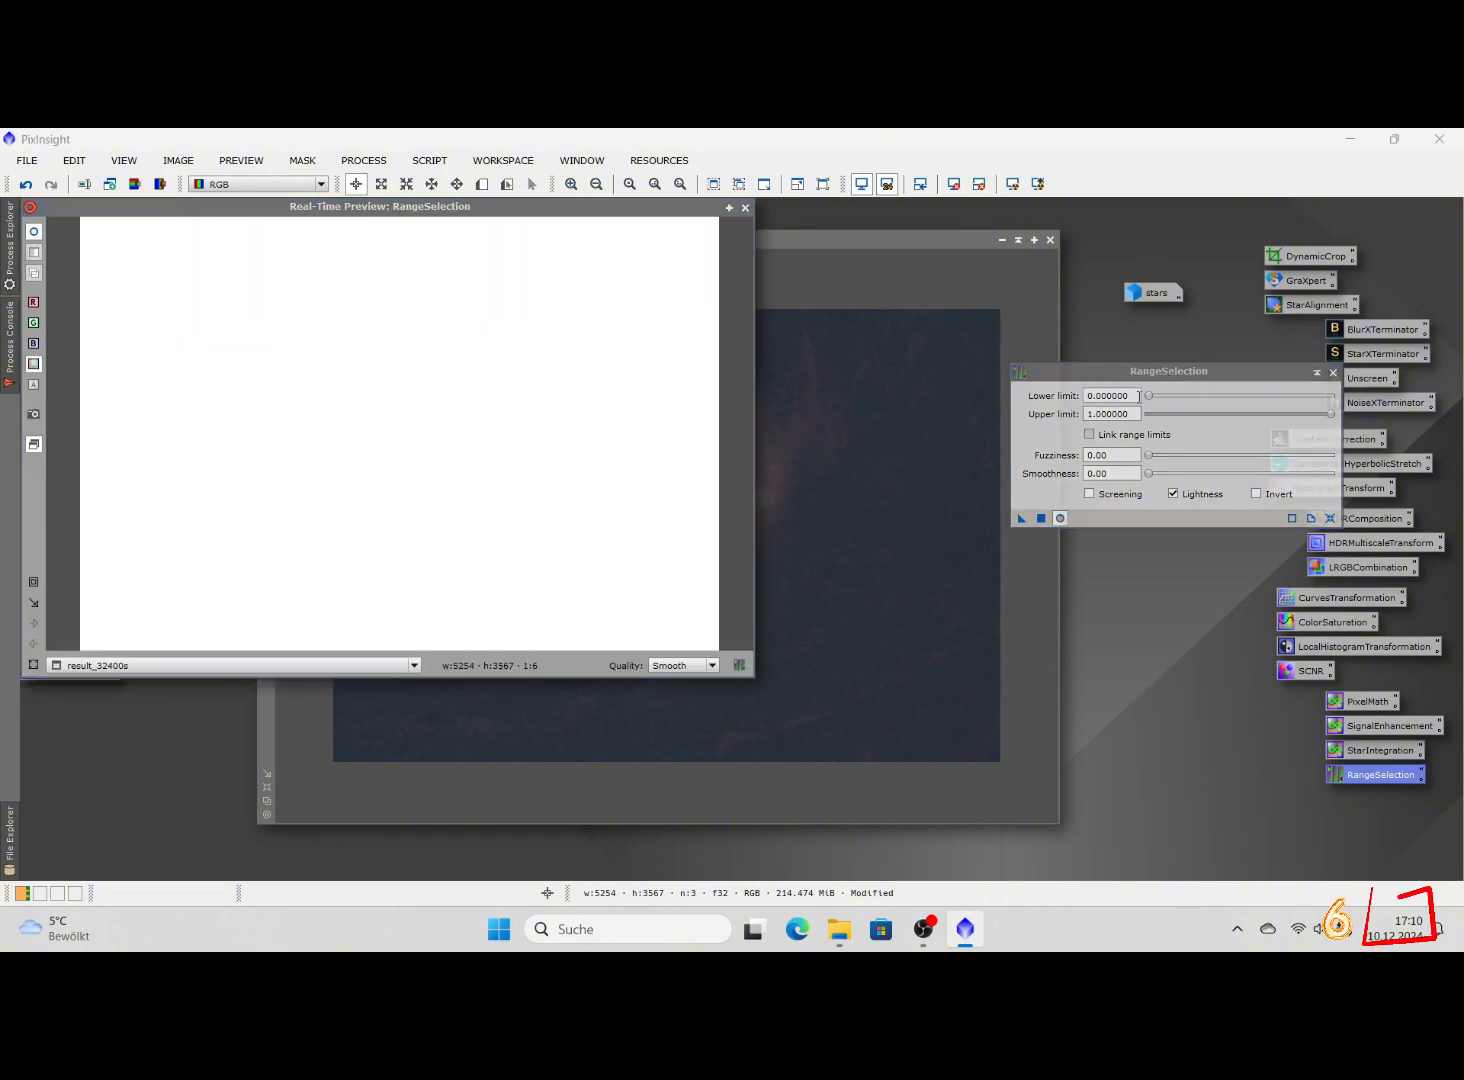
mouse_move(1153, 398)
mouse_down()
mouse_move(1197, 396)
mouse_move(1170, 457)
mouse_move(1186, 457)
mouse_move(1181, 398)
mouse_up()
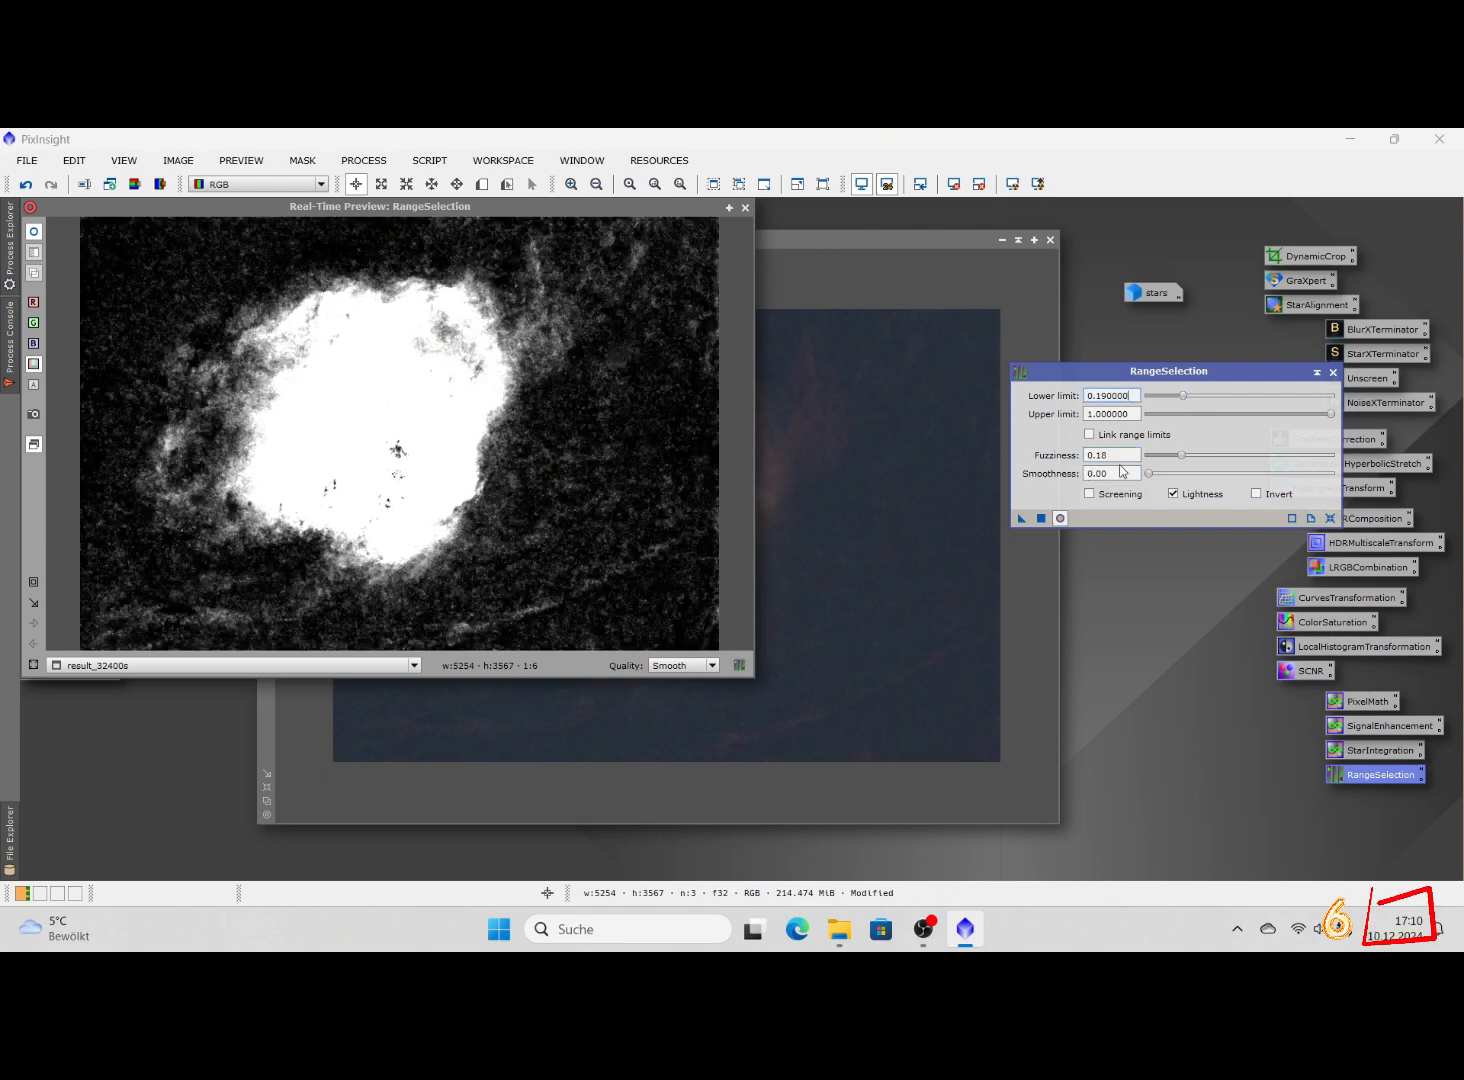
drag(1181, 454, 1200, 452)
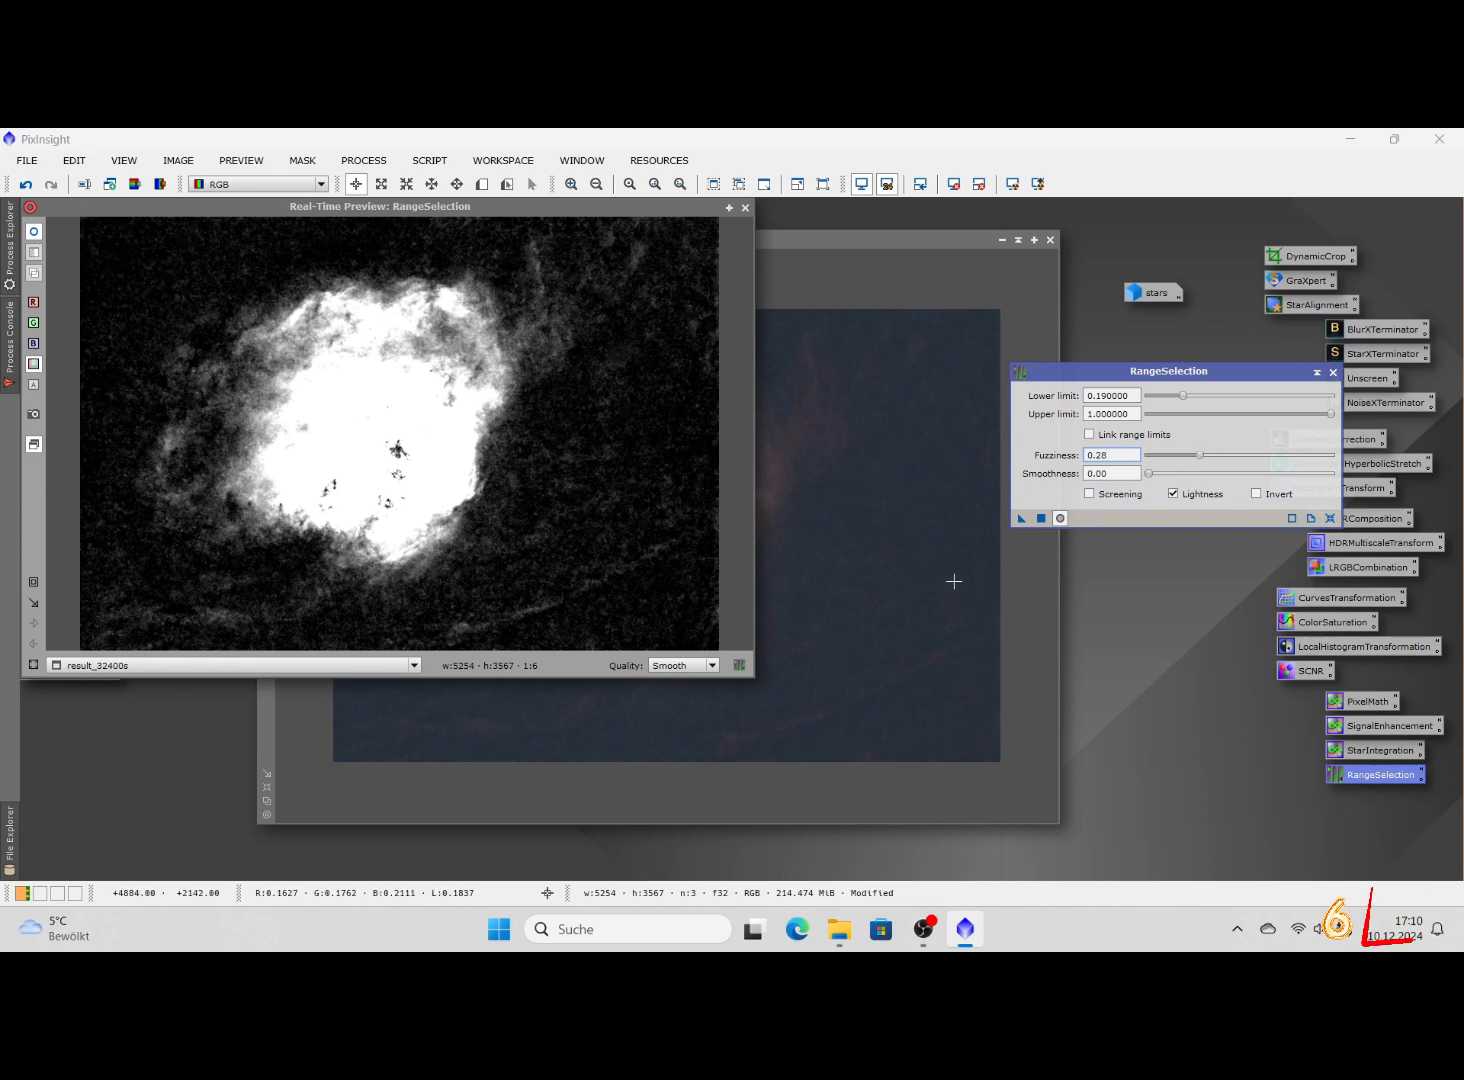
click(1043, 519)
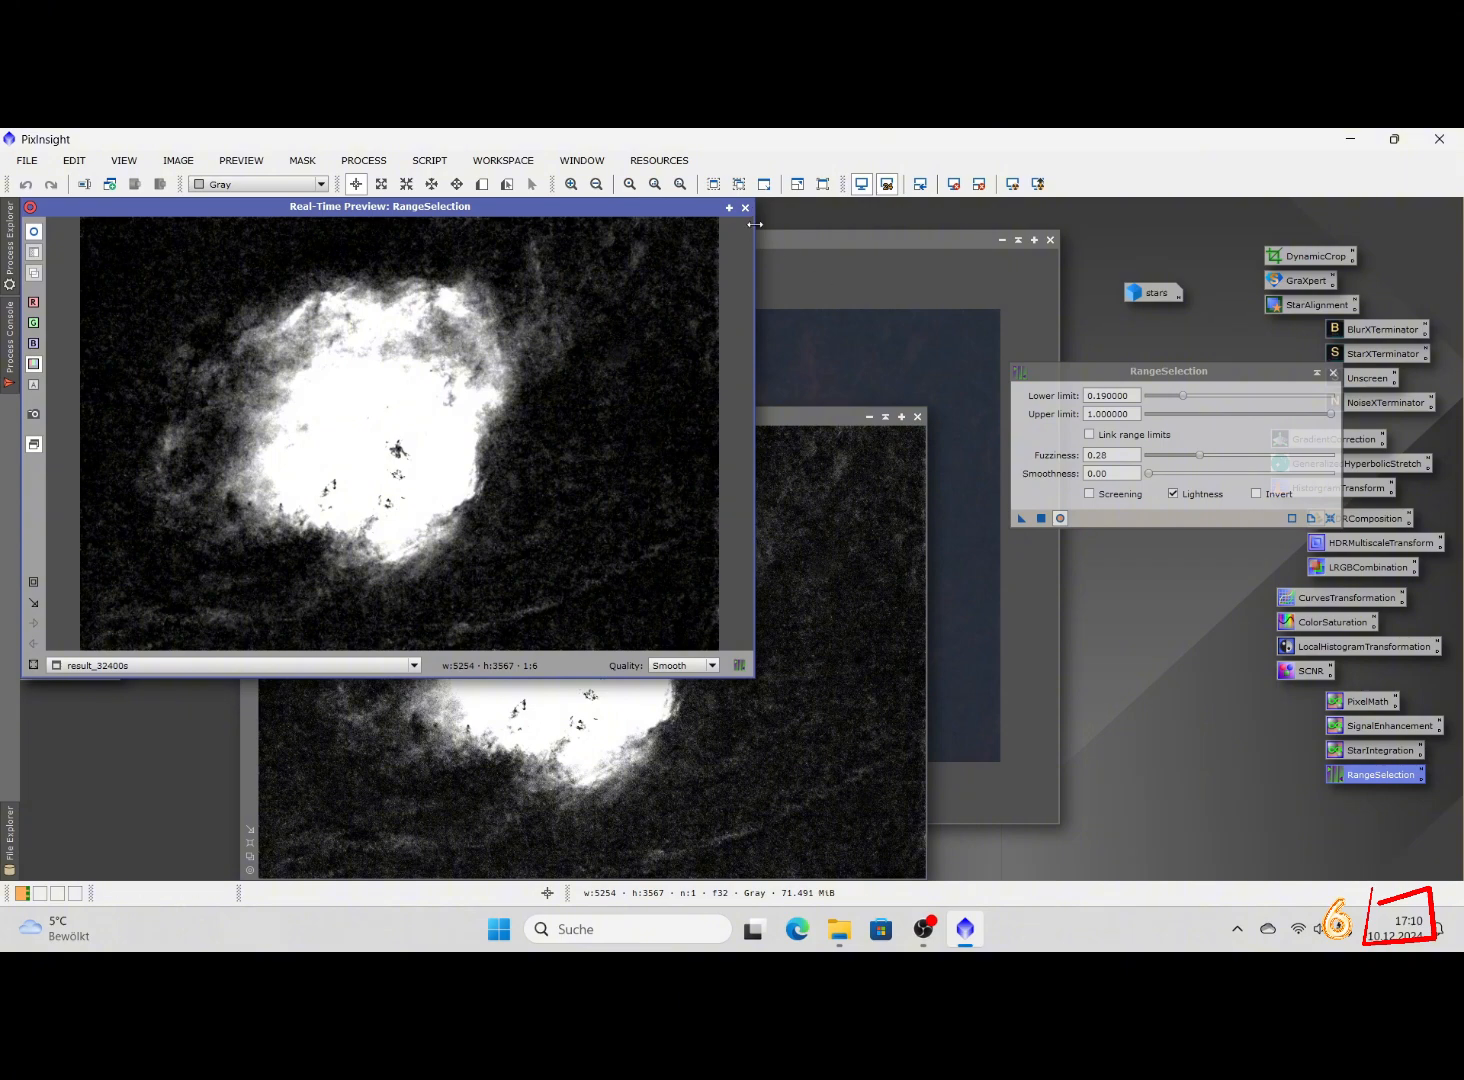
click(745, 207)
click(1332, 373)
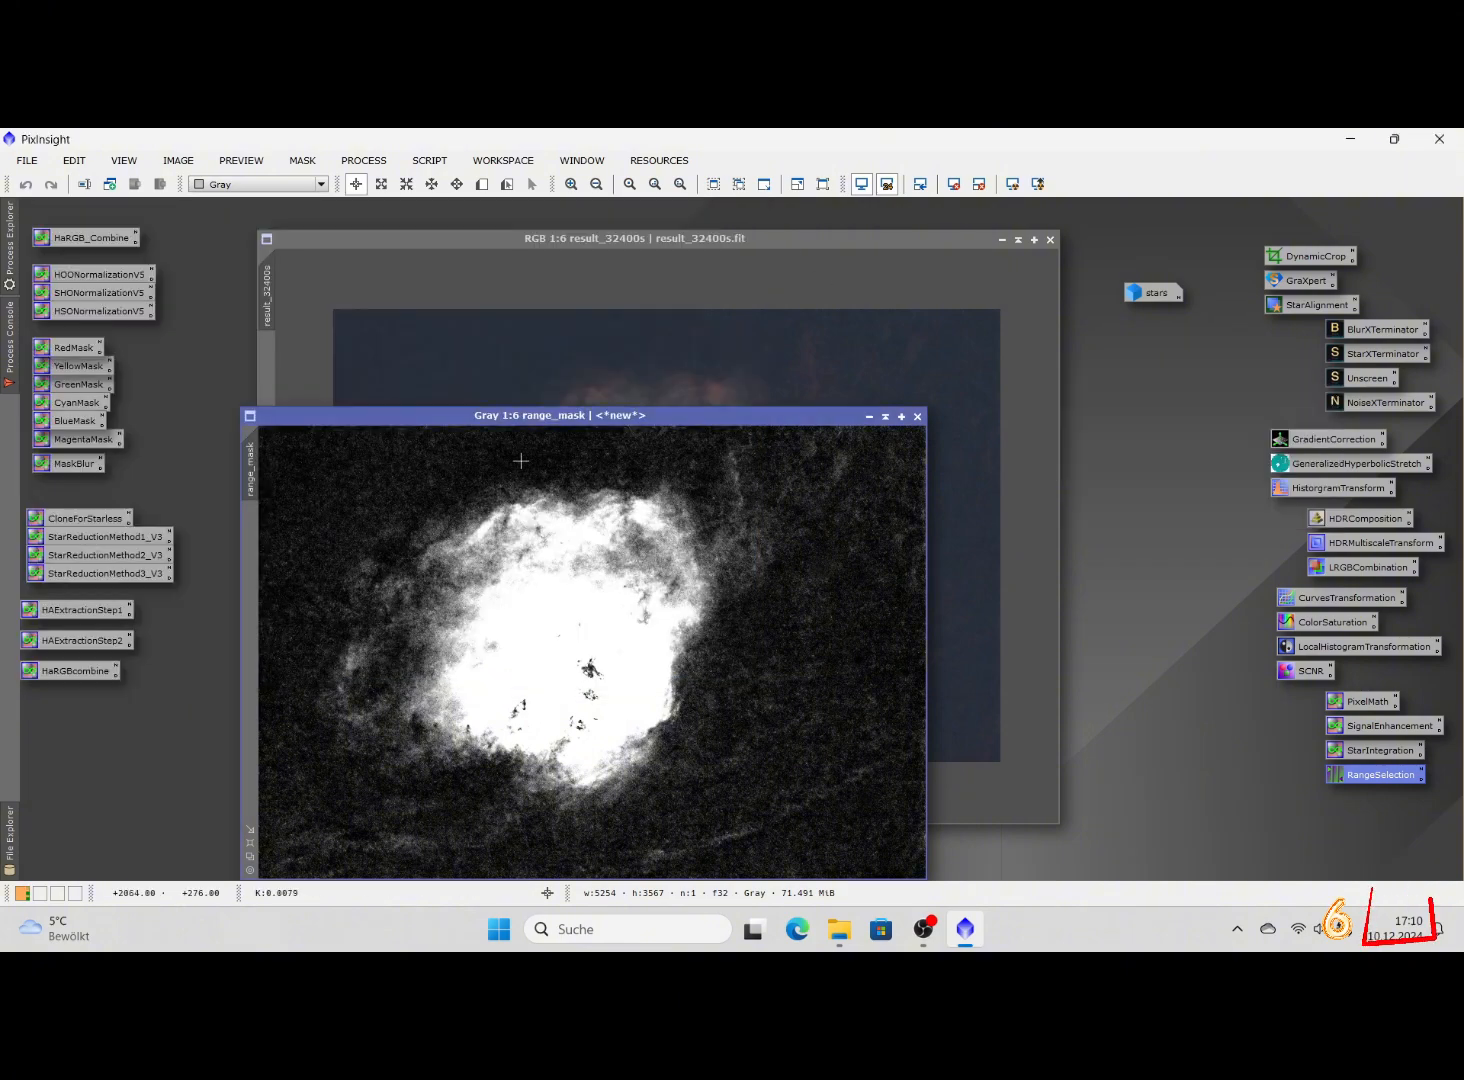
Mask result_32400s with range_mask and apply CurvesTransformation with a saturation curve point at input about 0.348, output about 0.370
drag(250, 467, 265, 376)
click(573, 241)
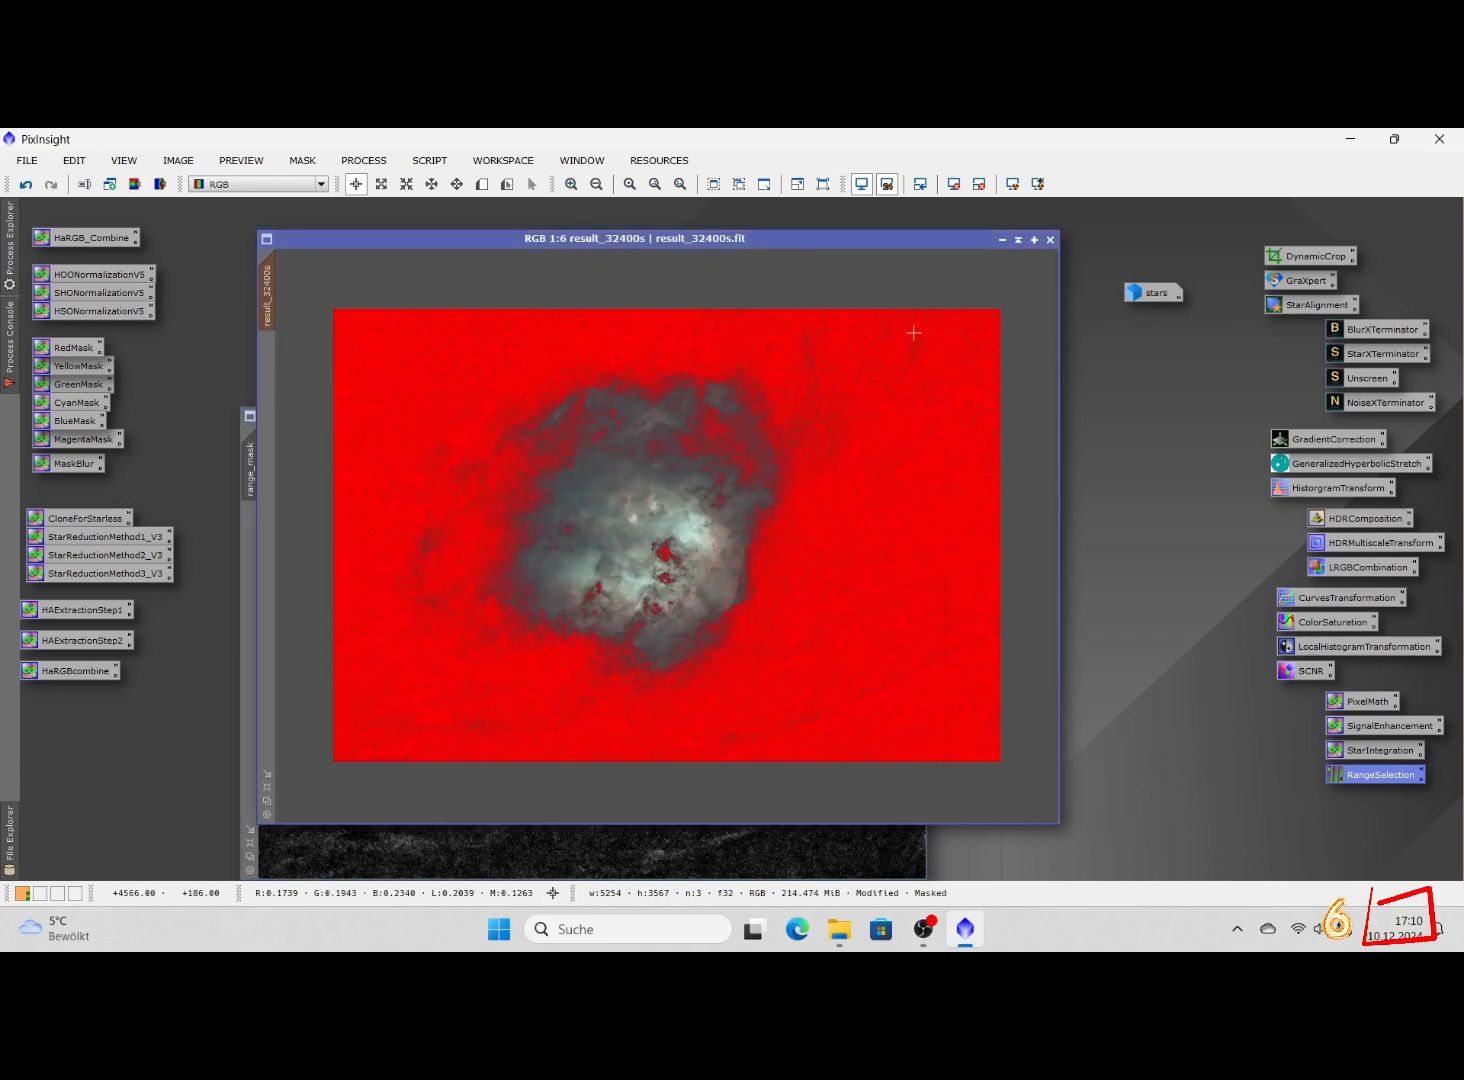
double_click(1325, 598)
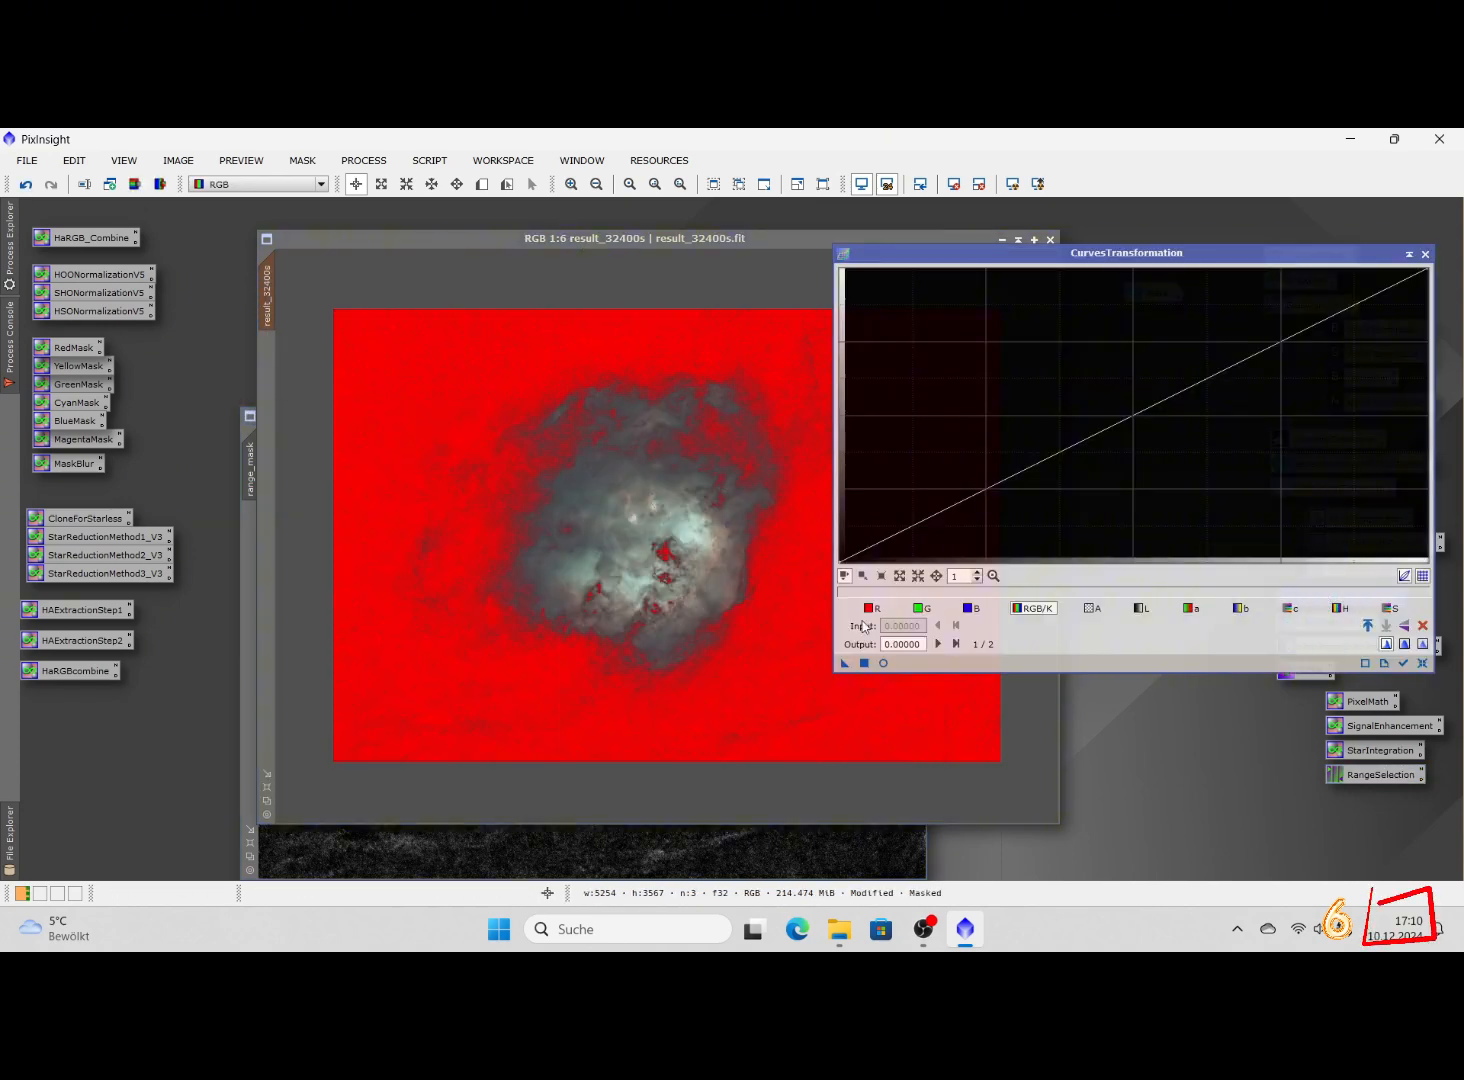
click(884, 663)
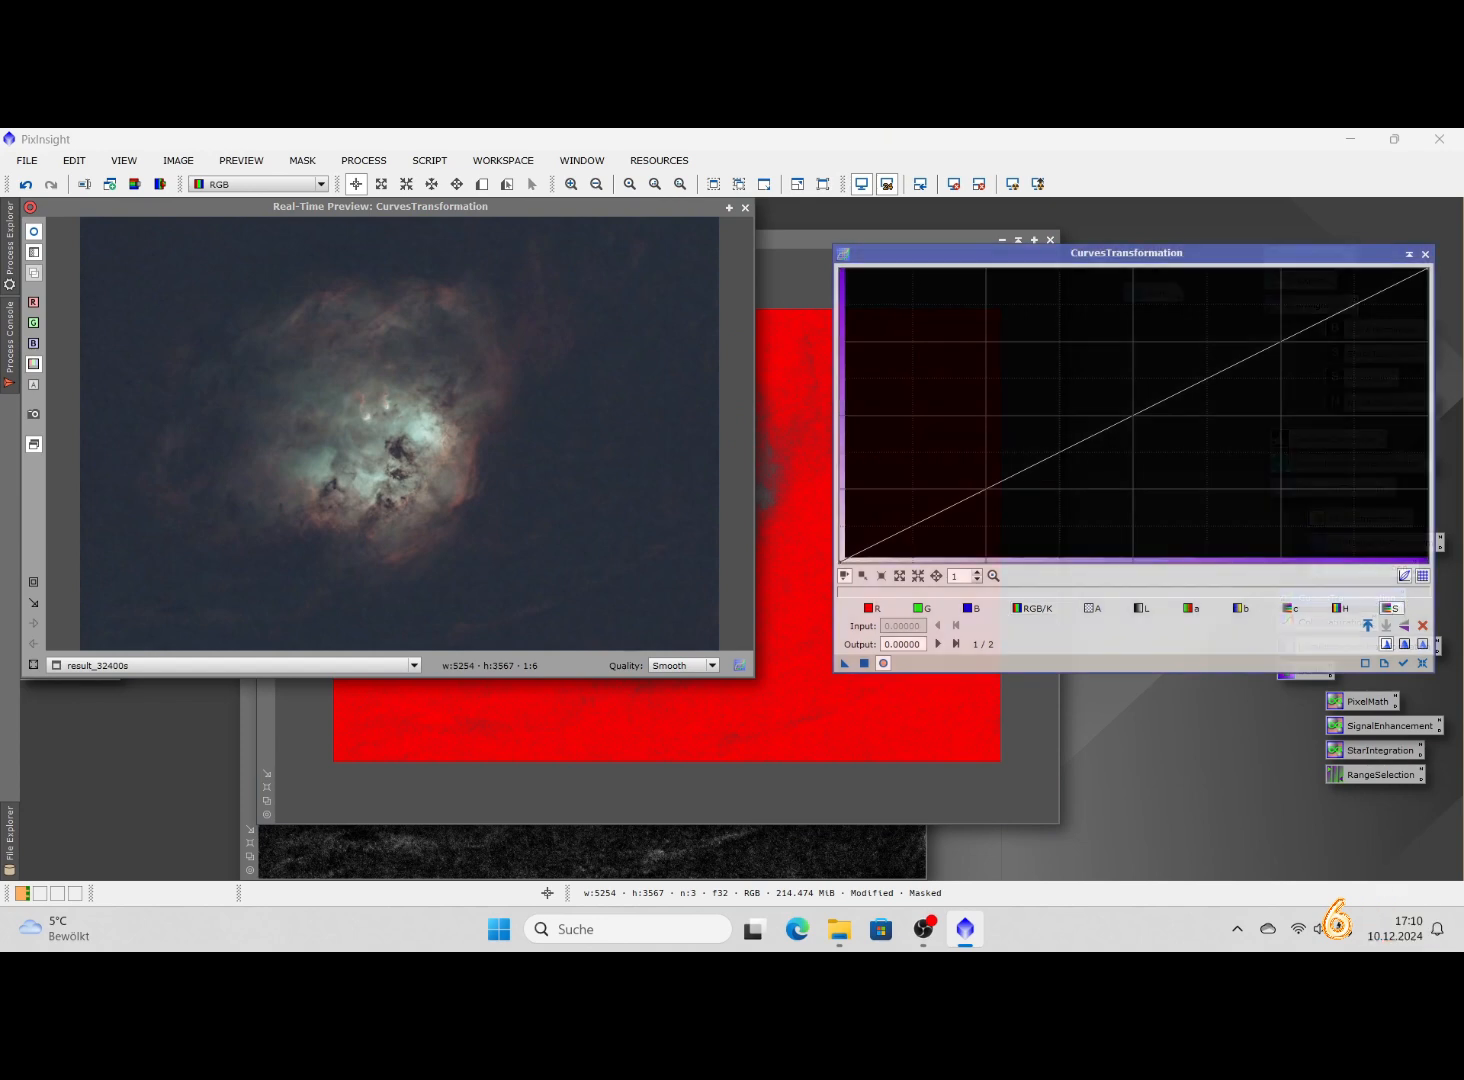
drag(1009, 480, 1044, 453)
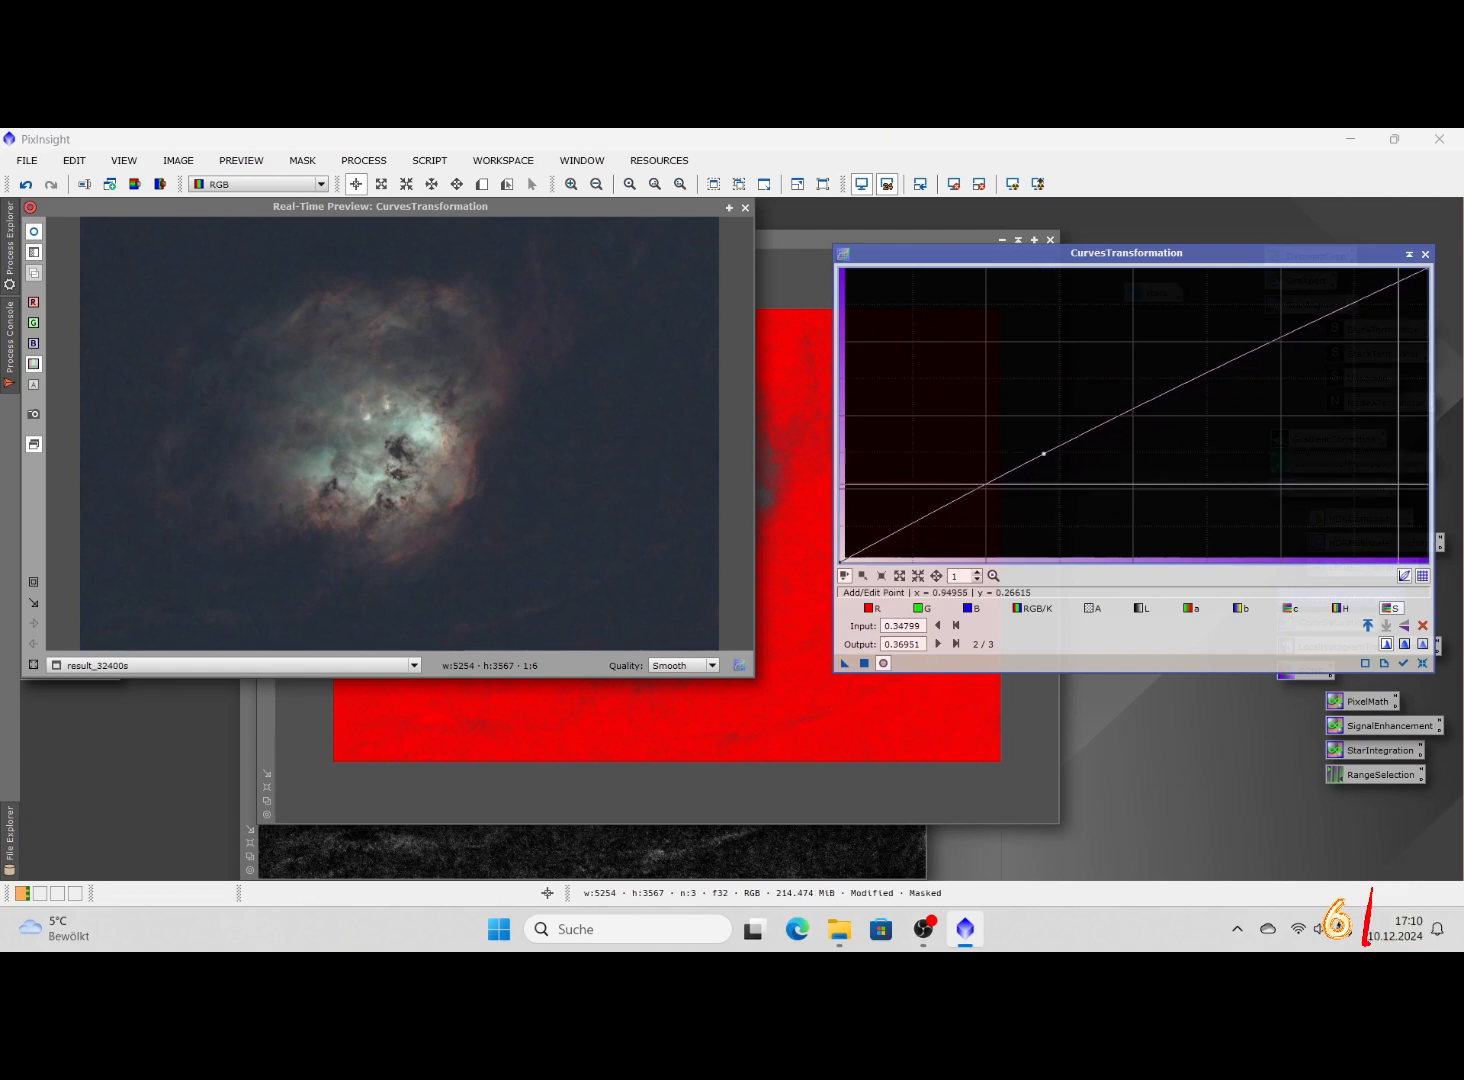
click(1422, 664)
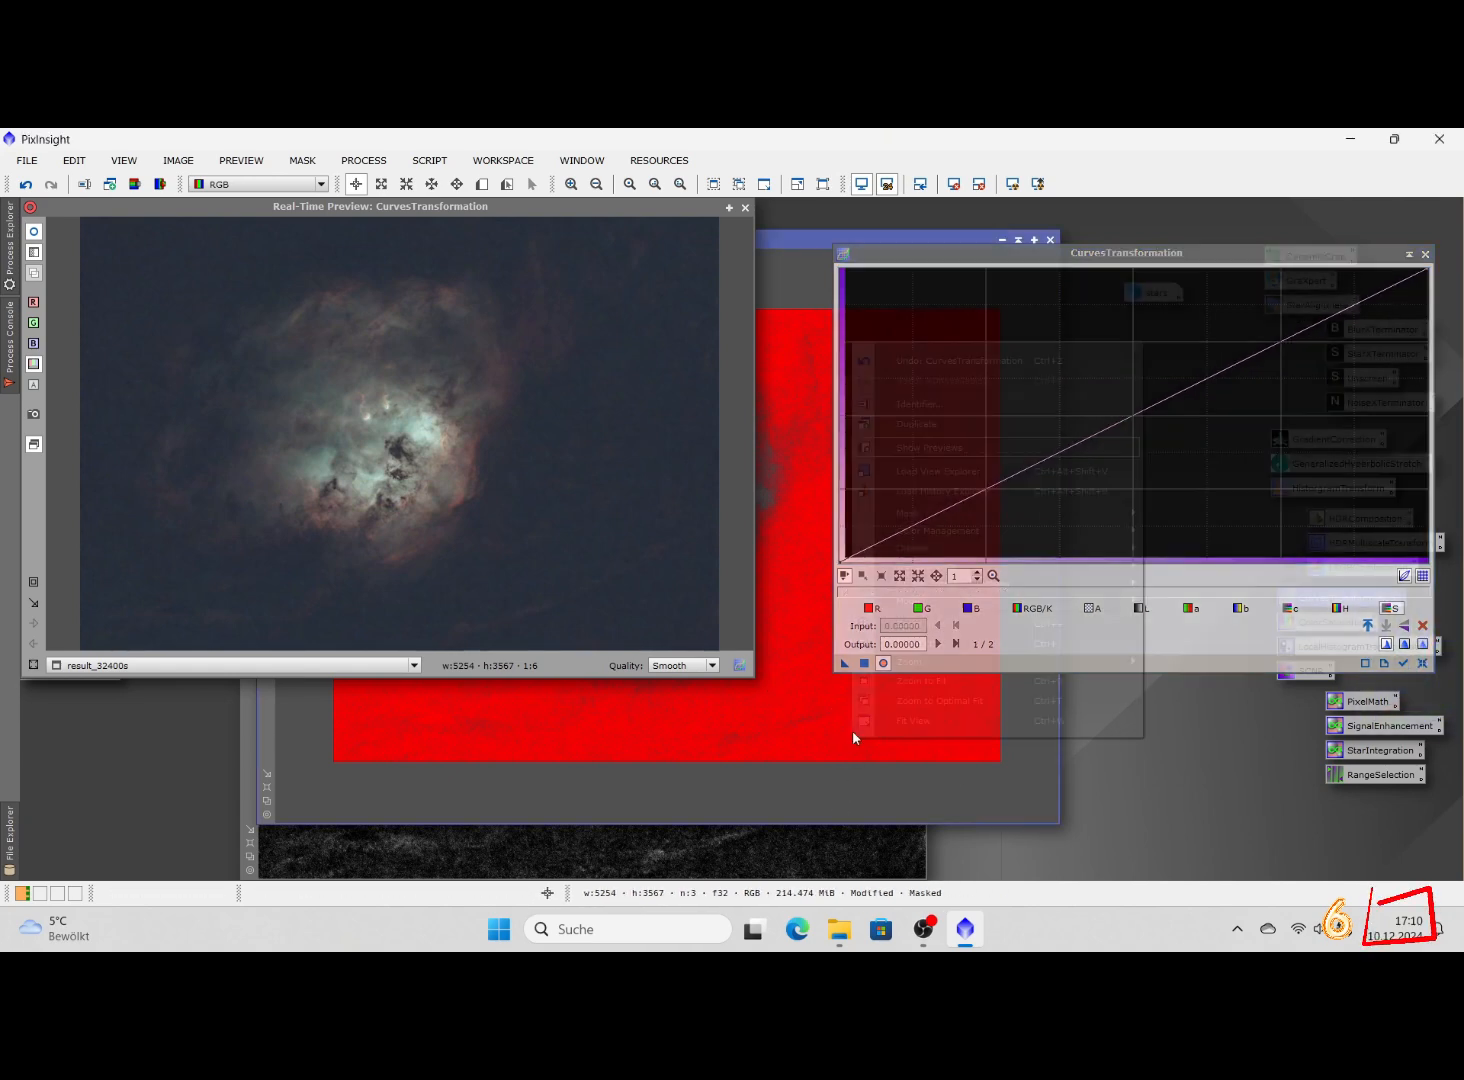
Invert the mask on result_32400s and lower the saturation curve with a point at input about 0.323, output about 0.204
right_click(775, 681)
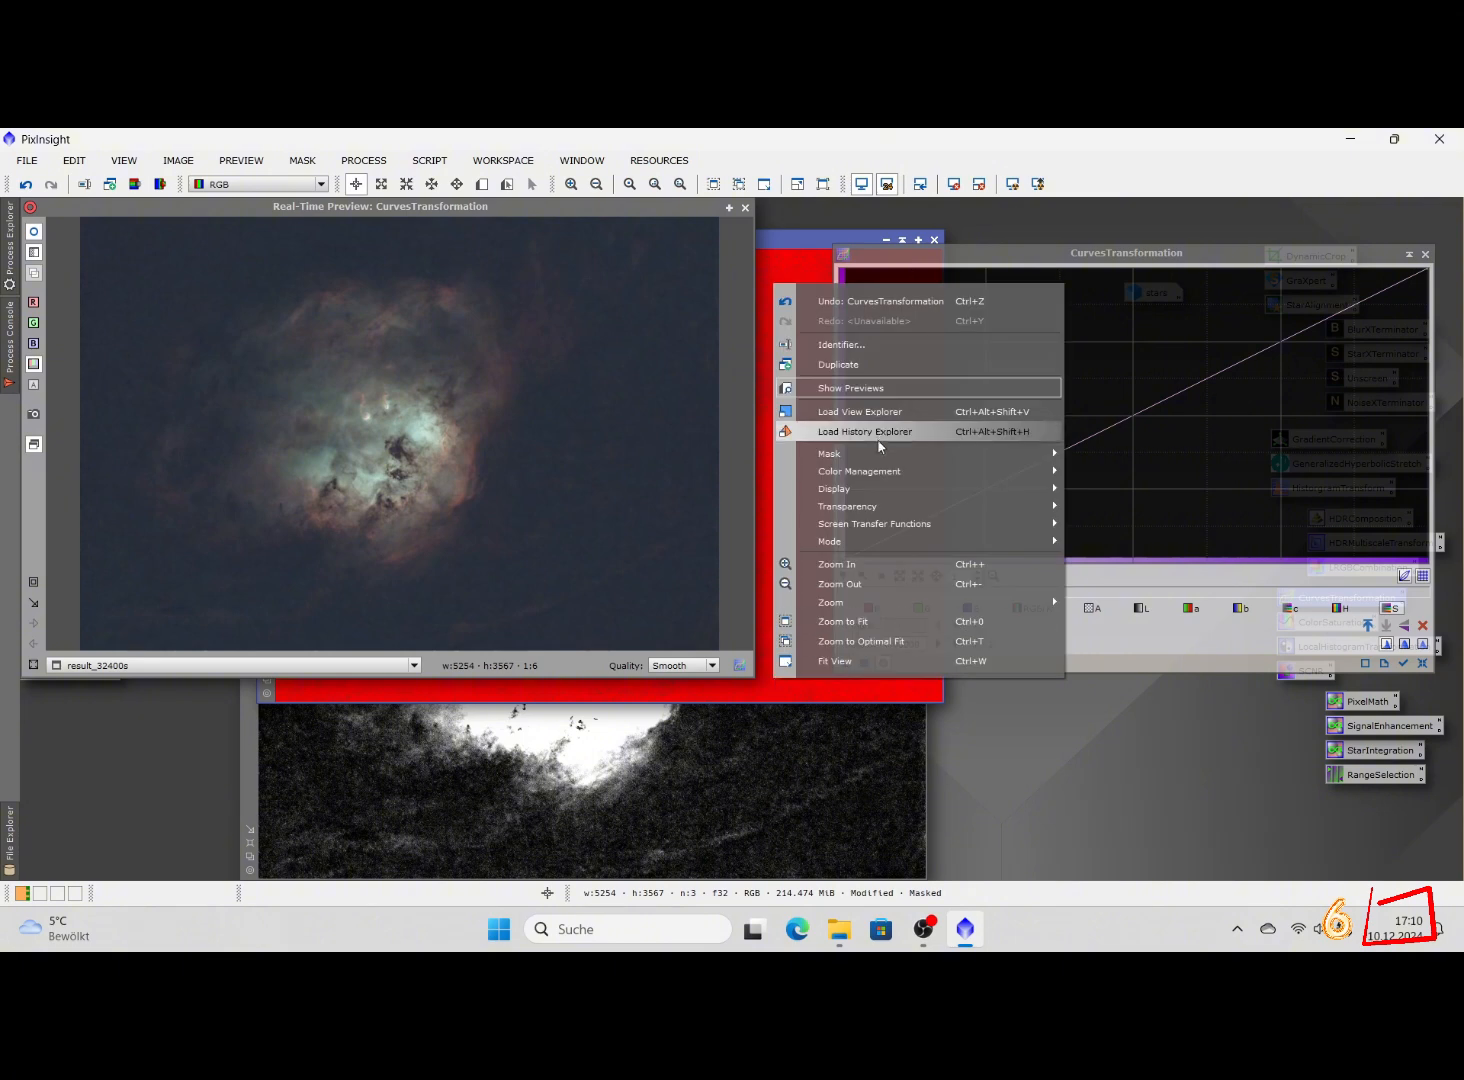
mouse_move(876, 455)
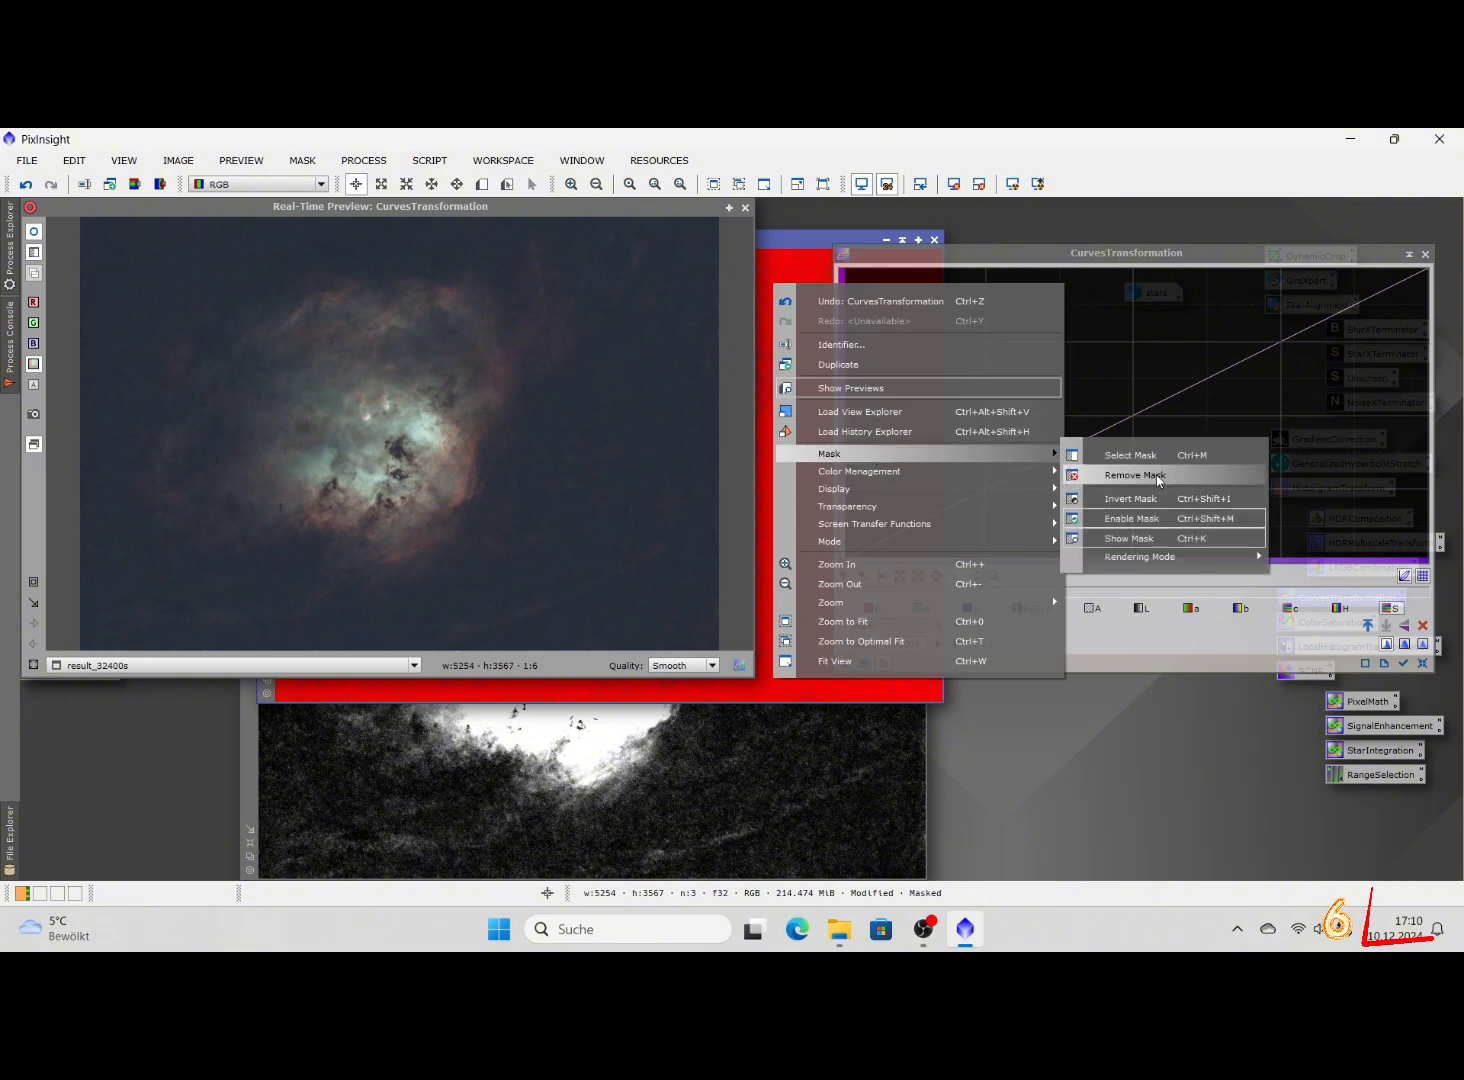
click(1140, 476)
drag(987, 490, 1029, 502)
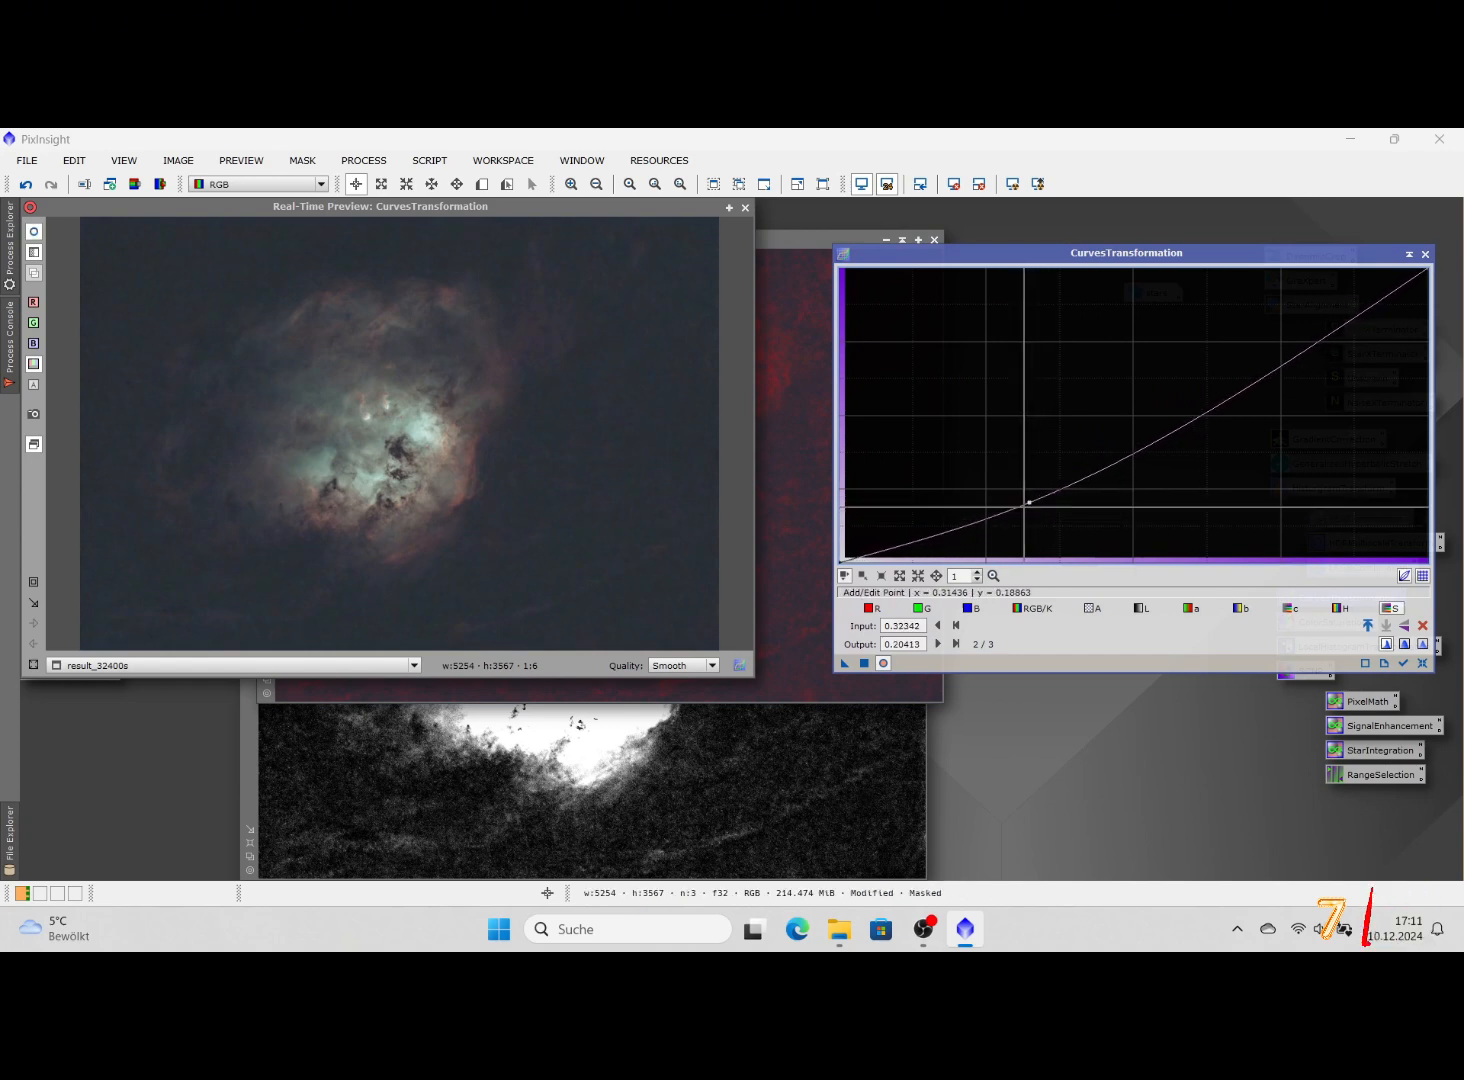
Shape the red curve with points at about 0.373/0.434, 0.146/0.155 and 0.211/0.233, apply the curves to result_32400s and close CurvesTransformation
click(870, 608)
drag(1040, 466, 1059, 434)
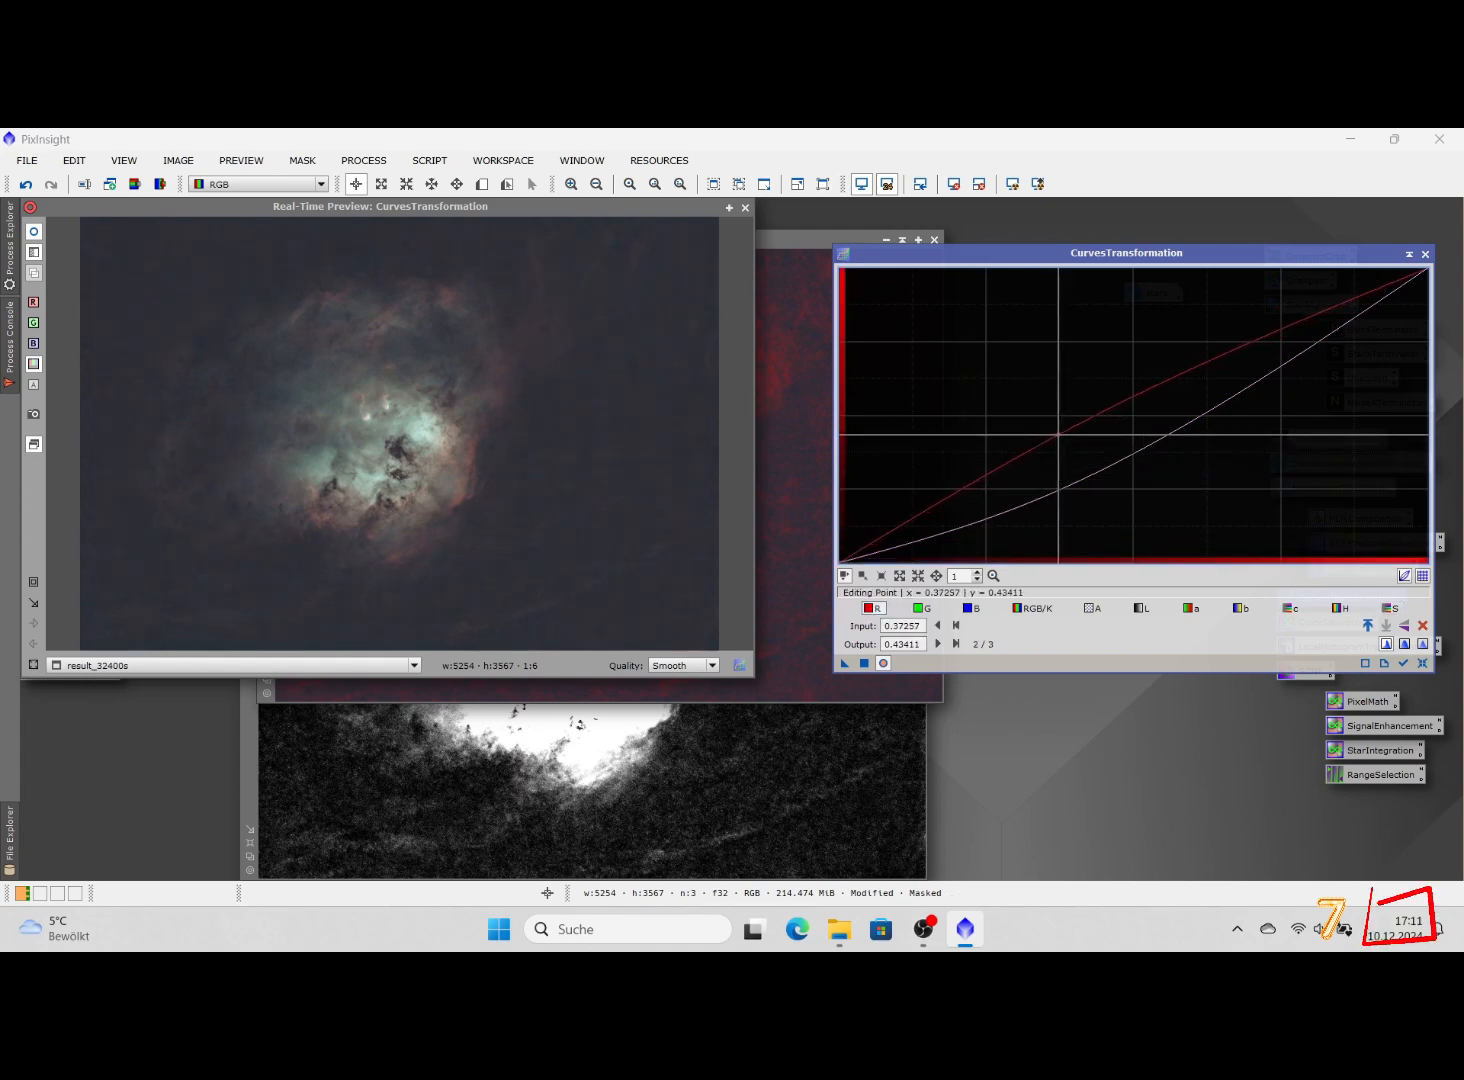
mouse_move(920, 511)
mouse_down()
mouse_move(920, 483)
mouse_move(925, 517)
mouse_up()
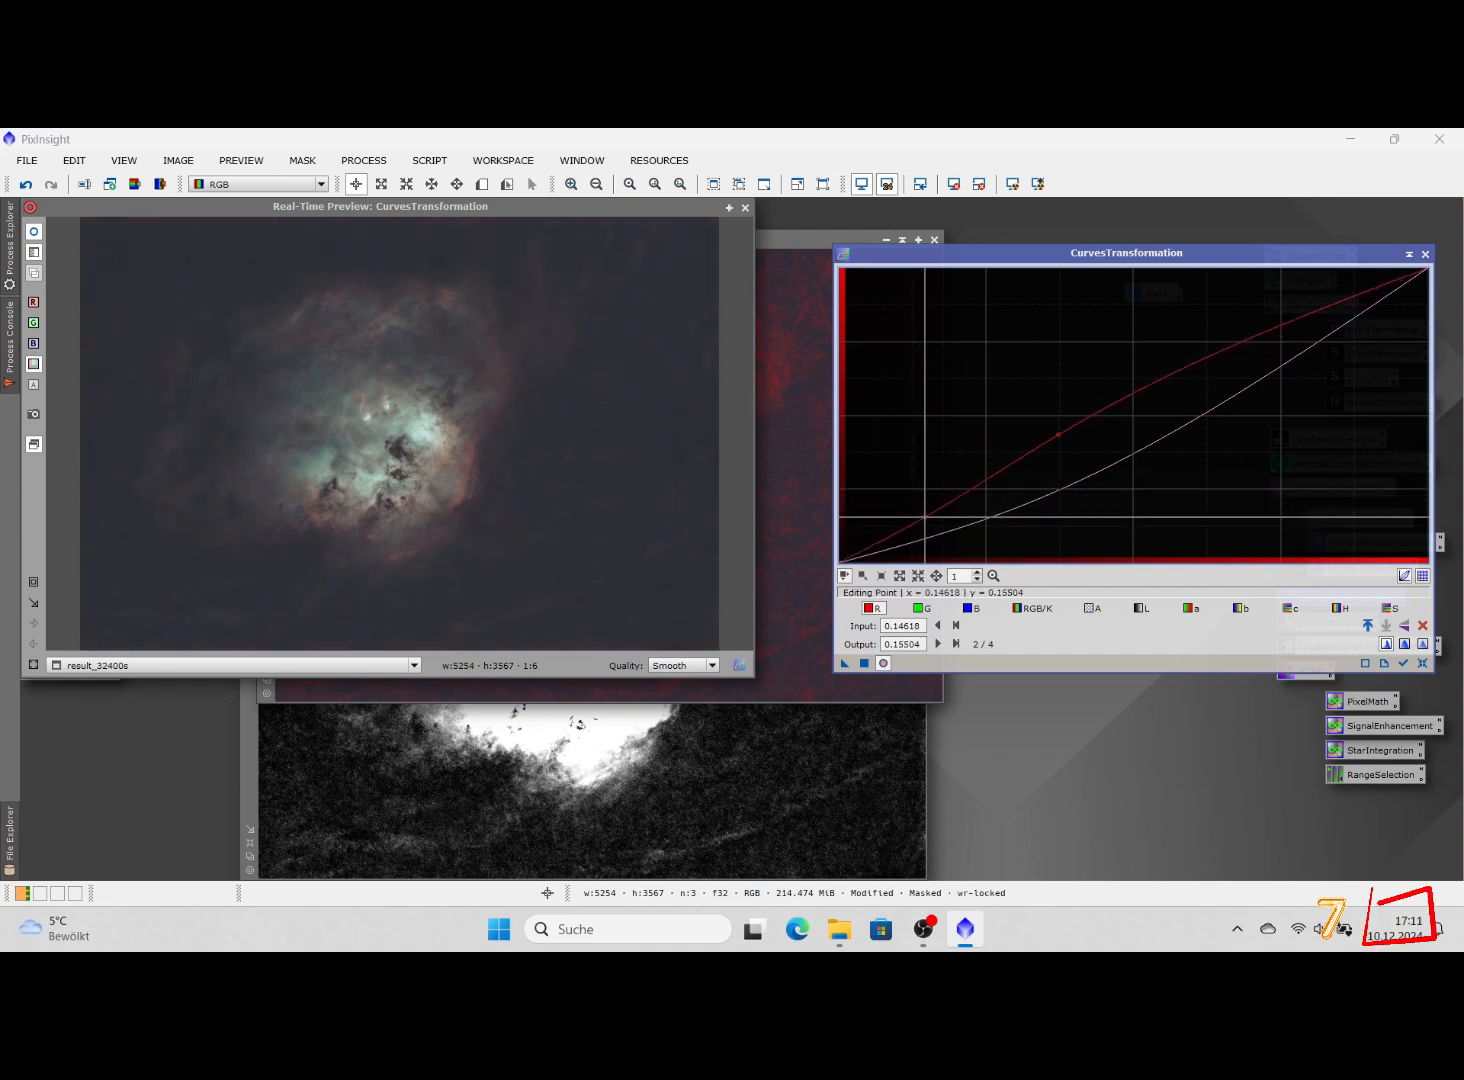
click(523, 608)
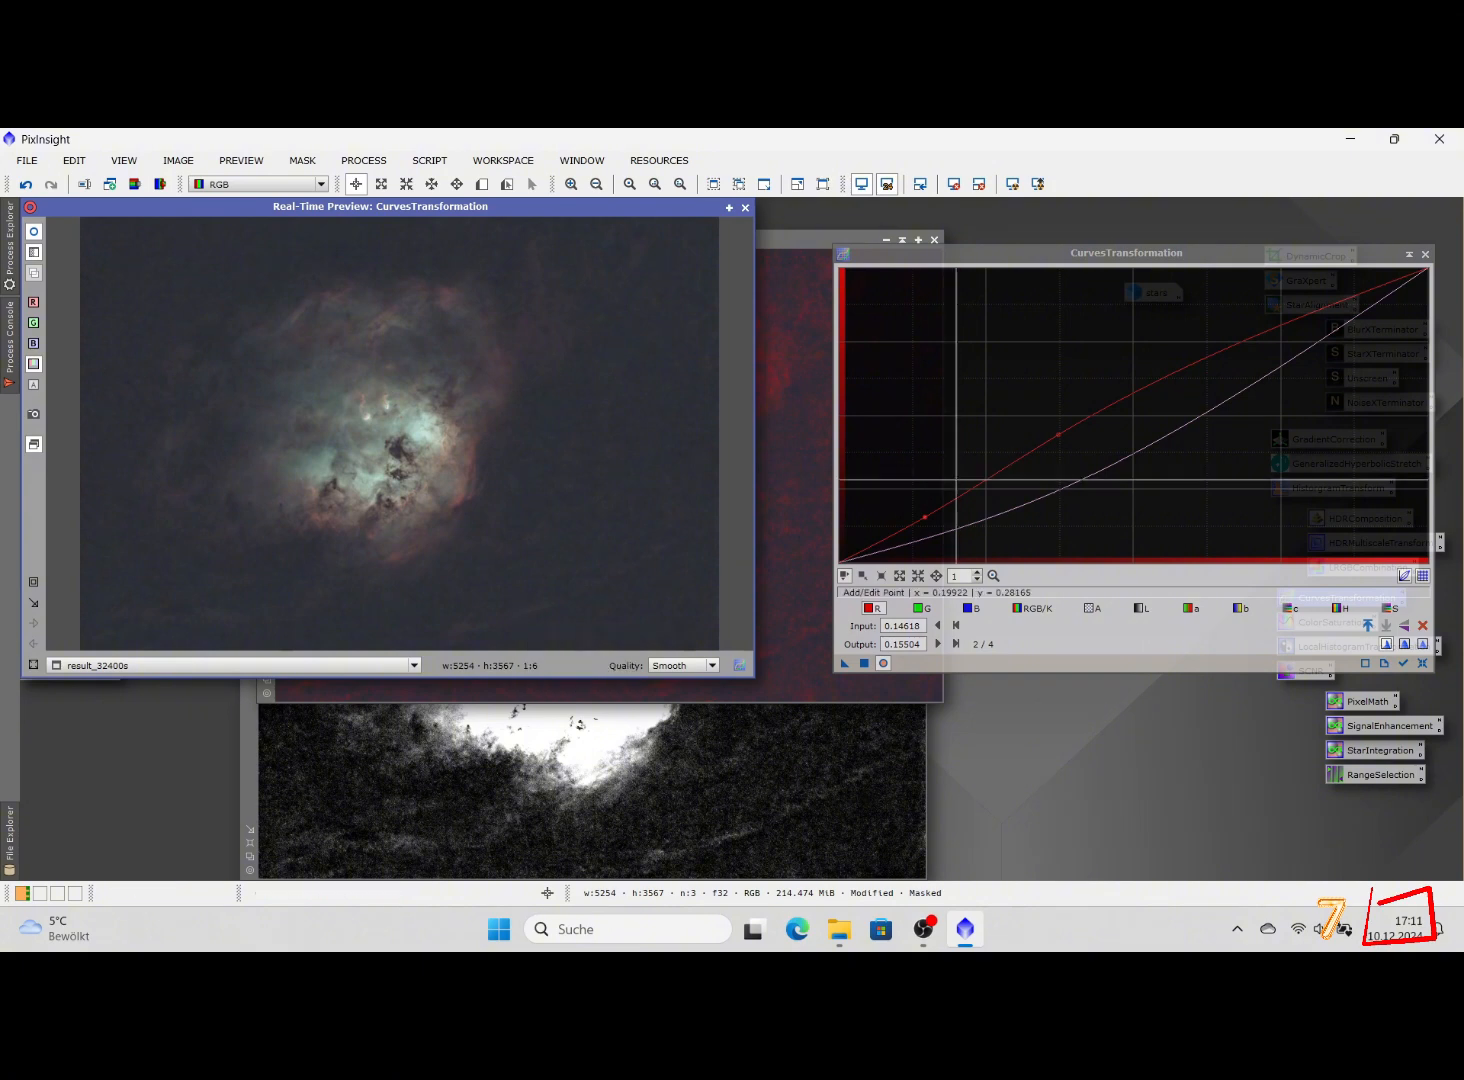
click(963, 482)
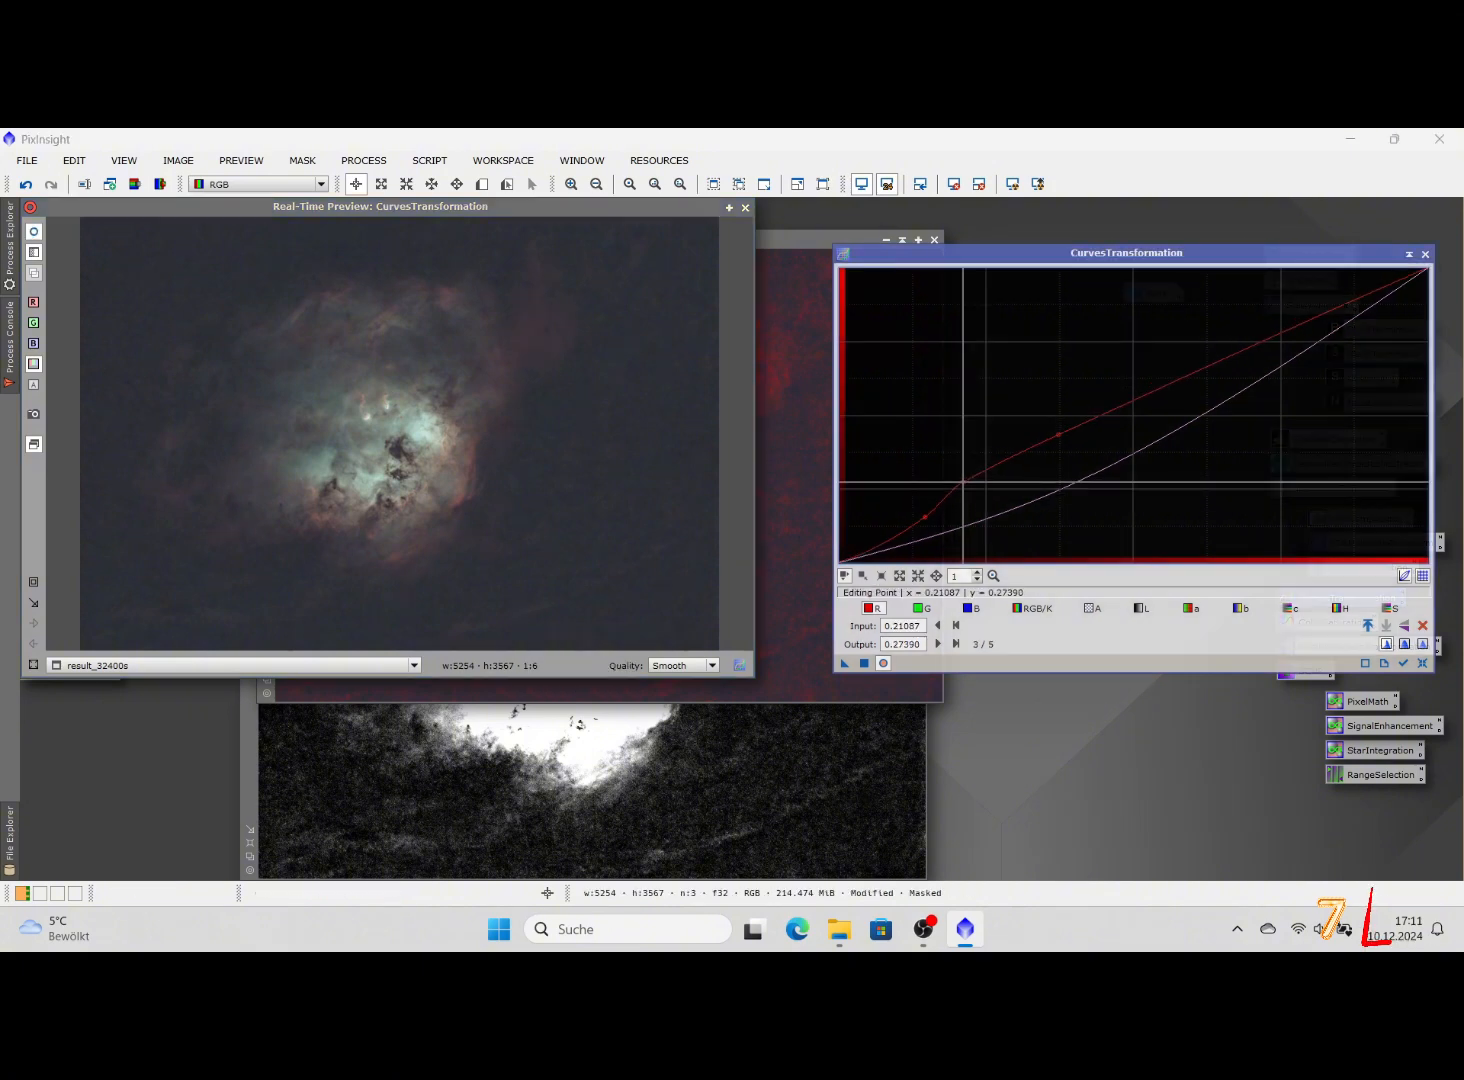
drag(963, 482, 963, 493)
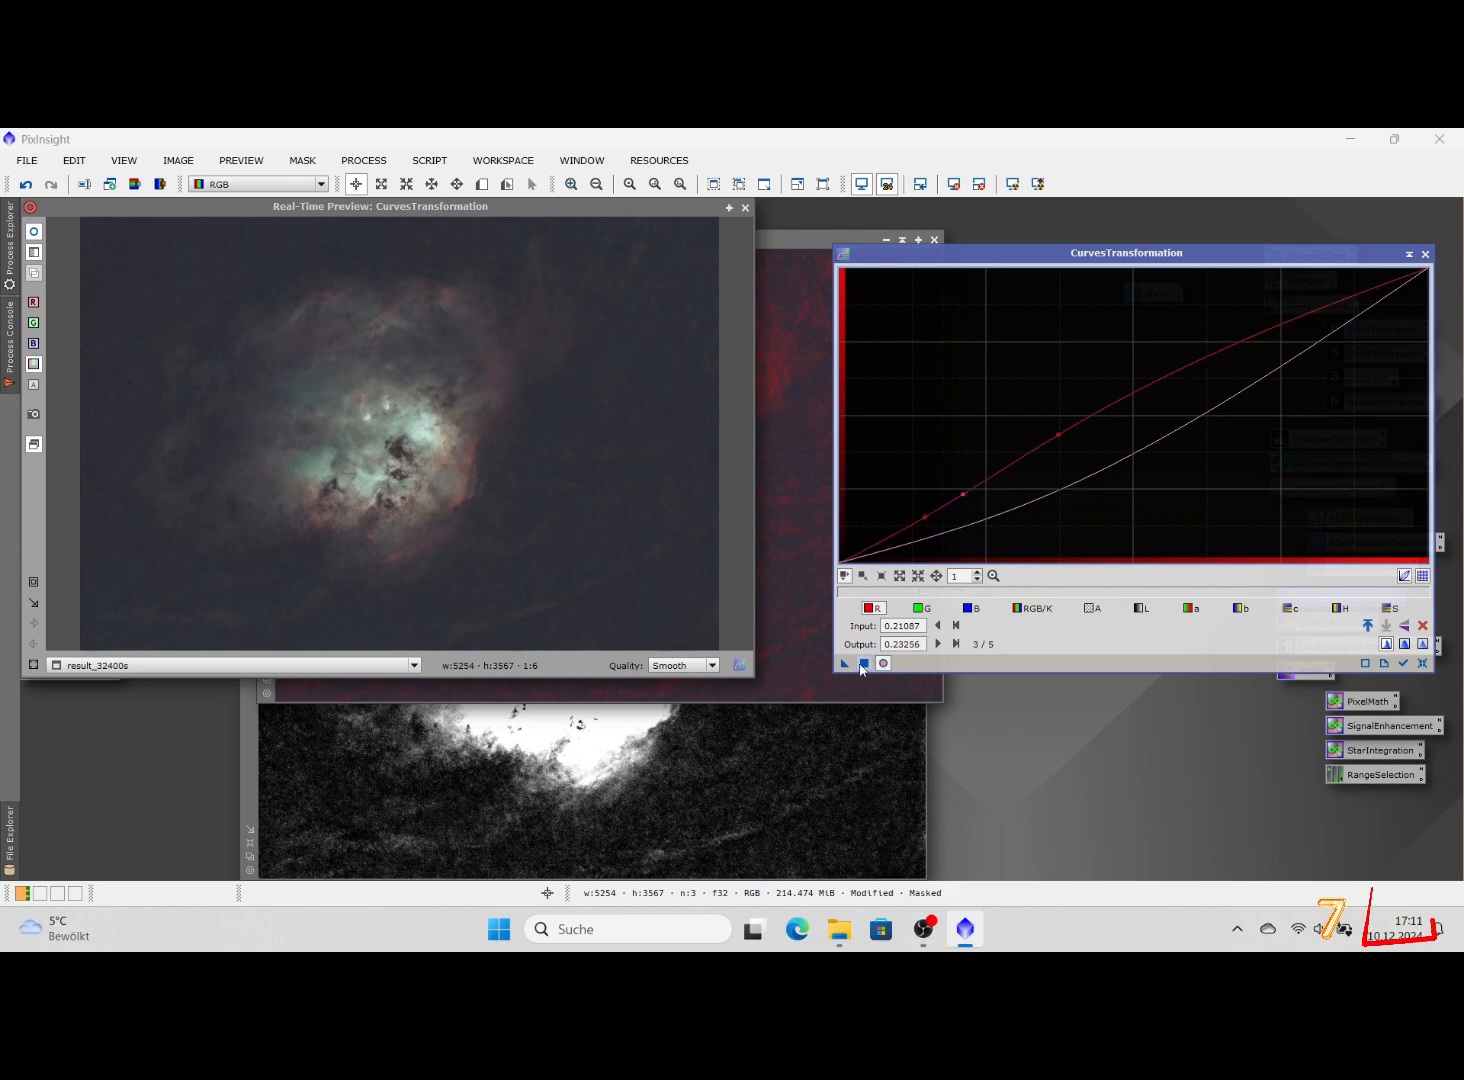
click(1426, 255)
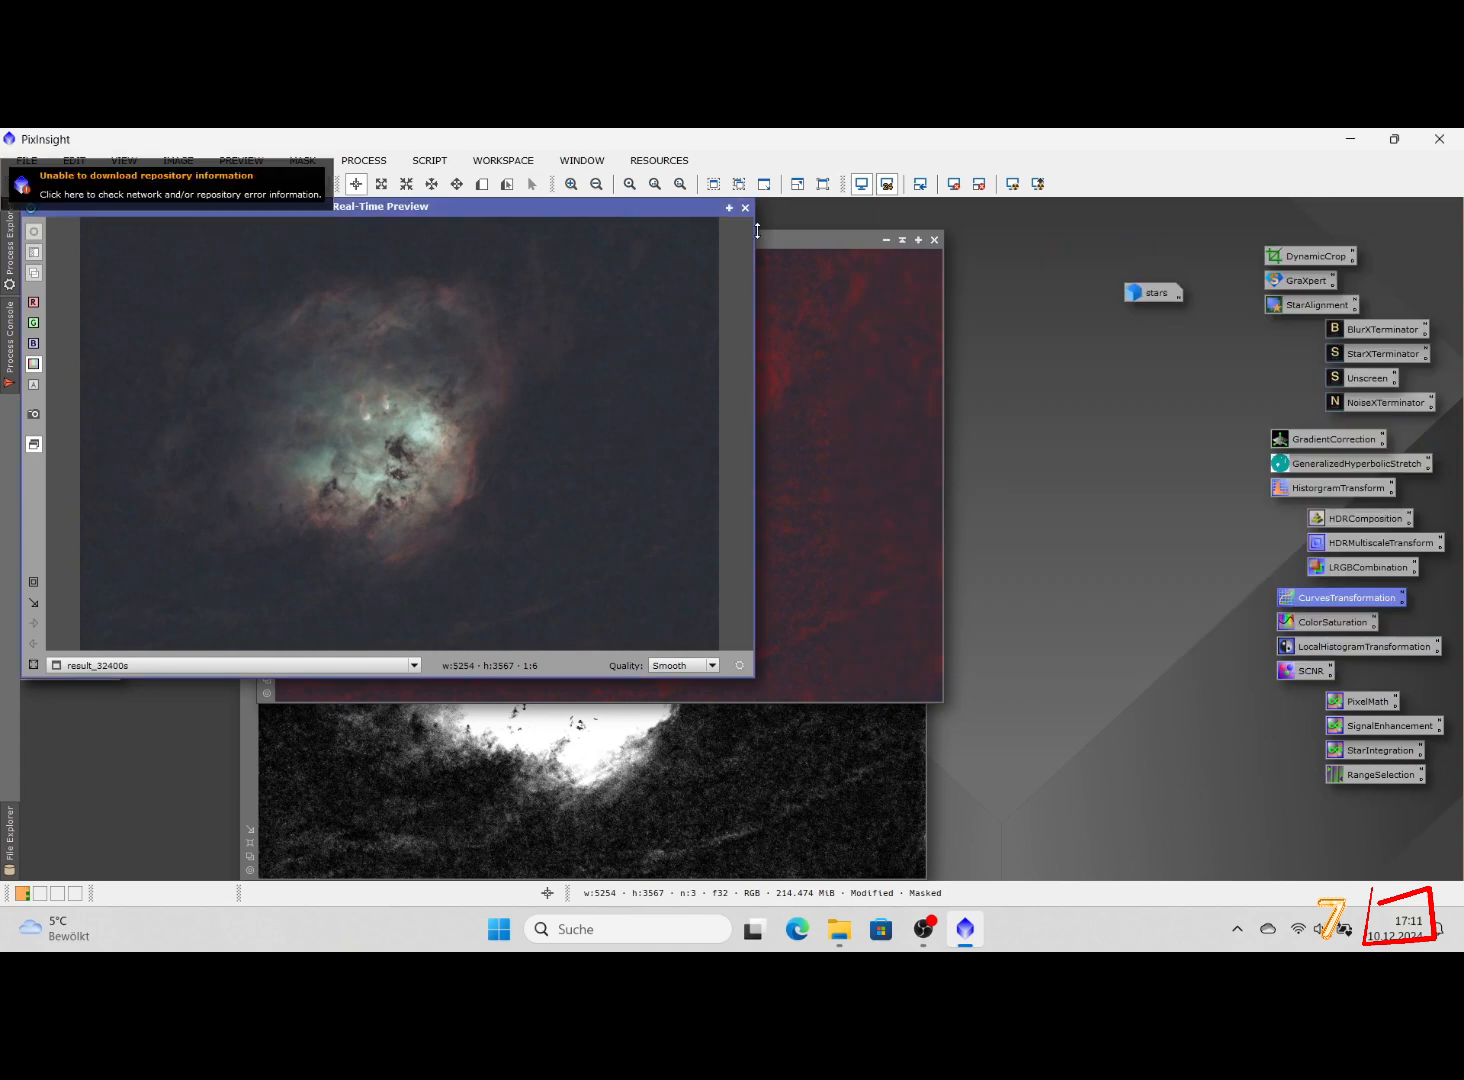
Remove the mask from result_32400s and close the range_mask image without saving it
right_click(707, 353)
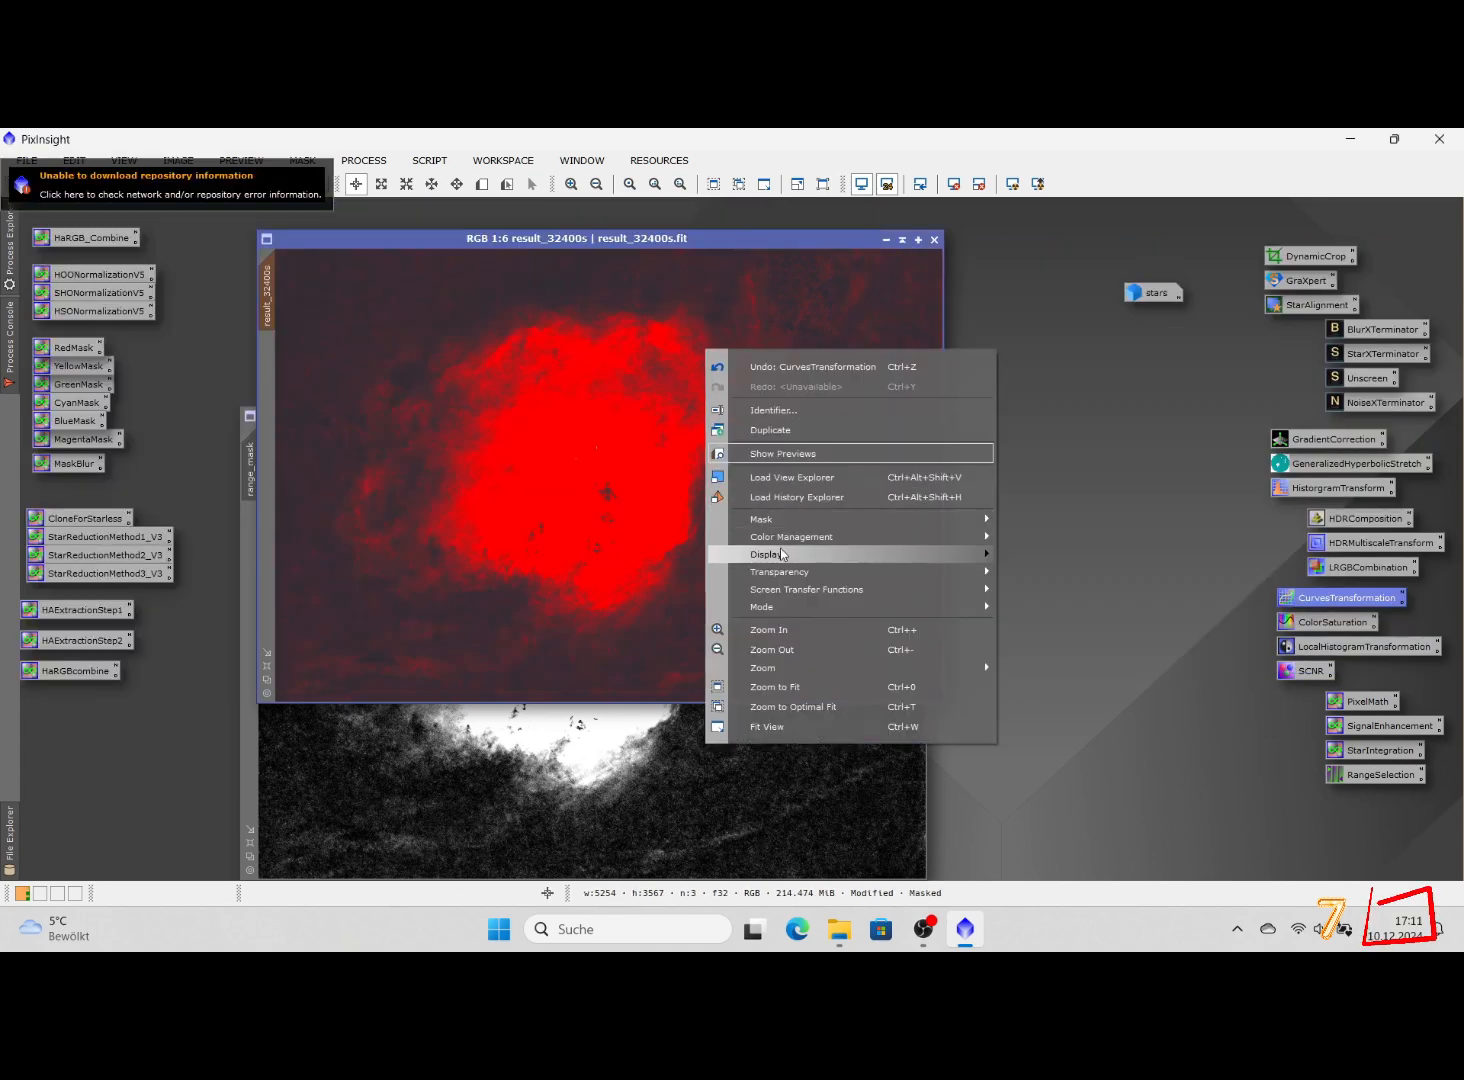
mouse_move(770, 520)
click(1031, 541)
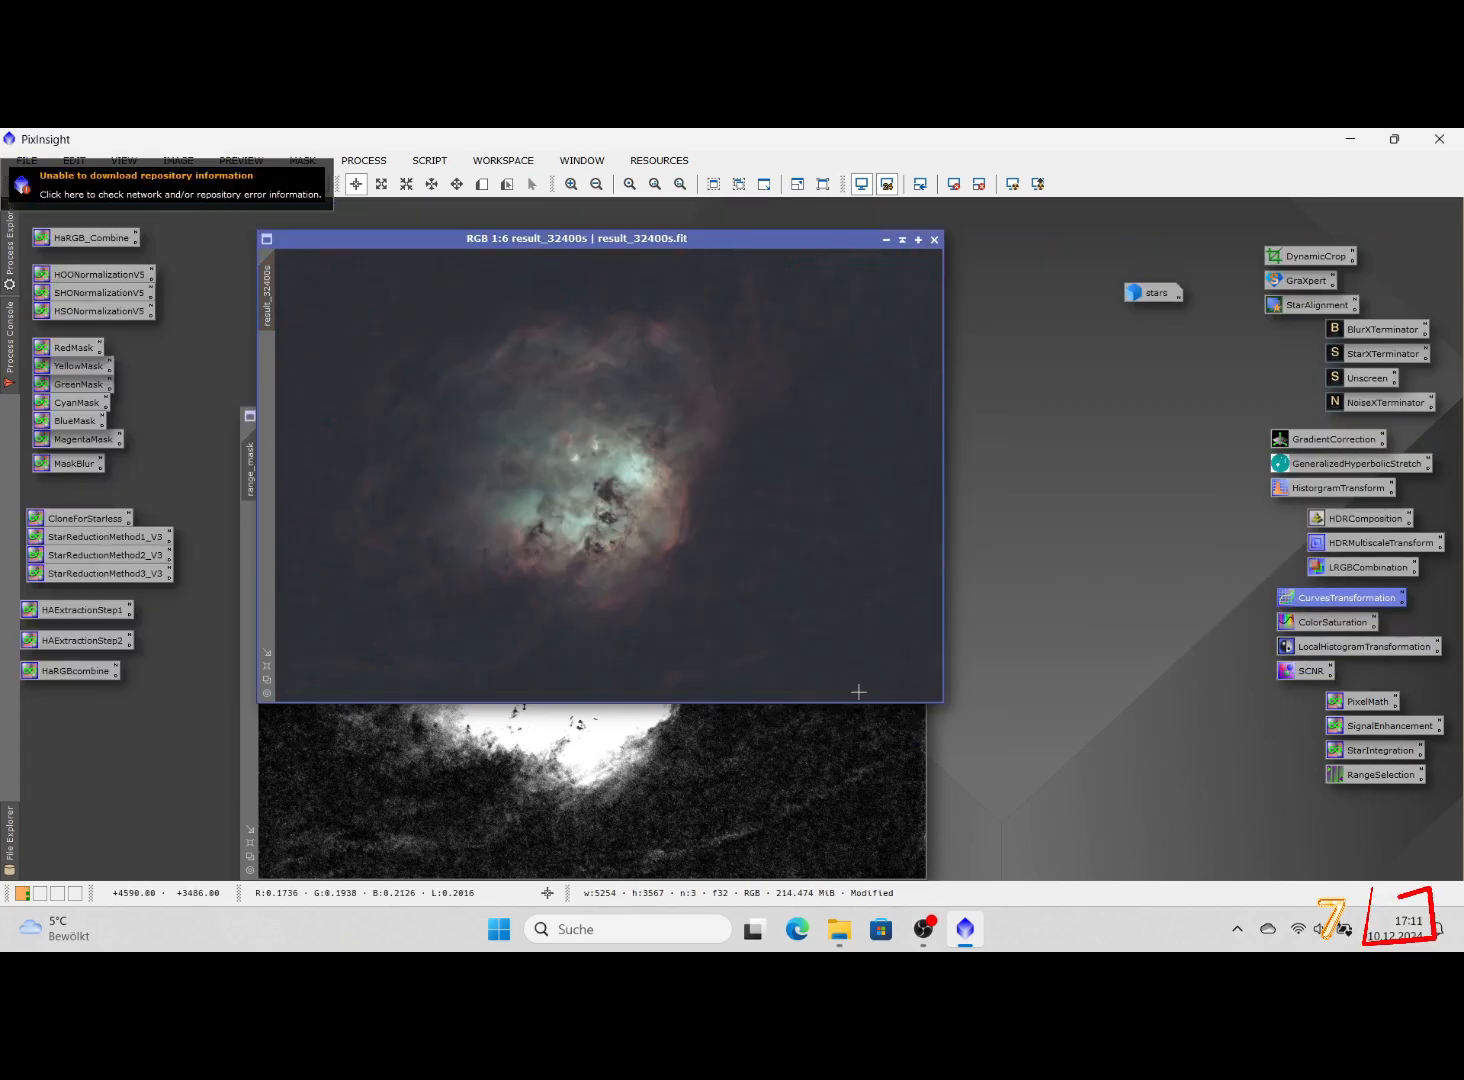
click(857, 728)
click(917, 416)
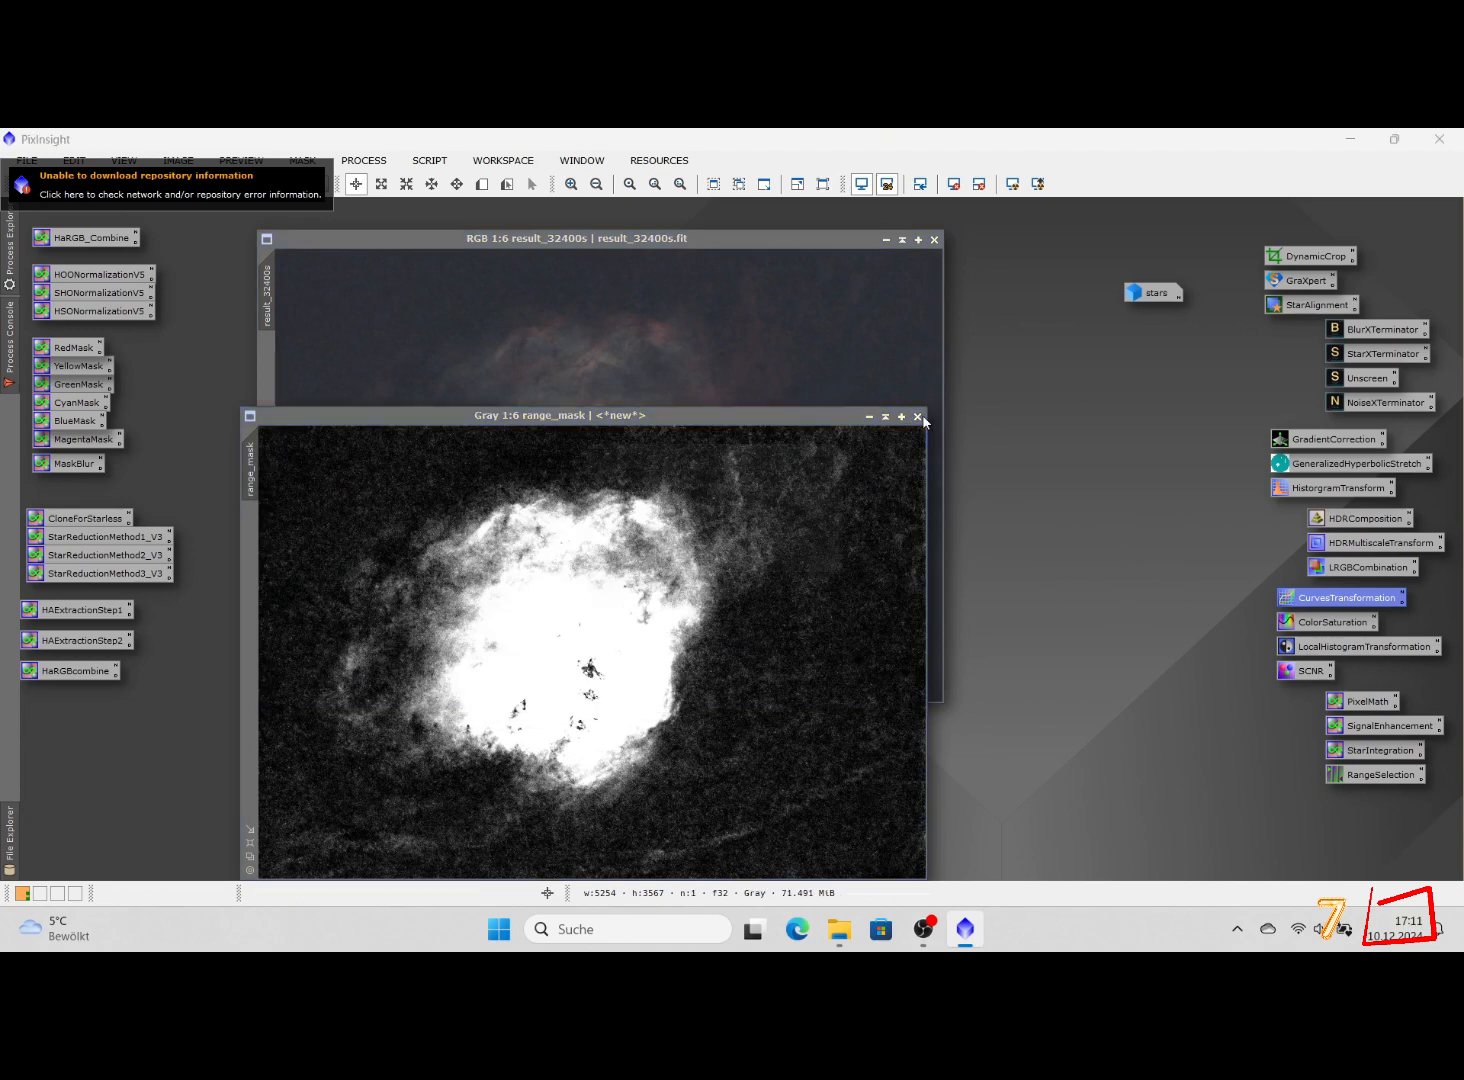
click(760, 569)
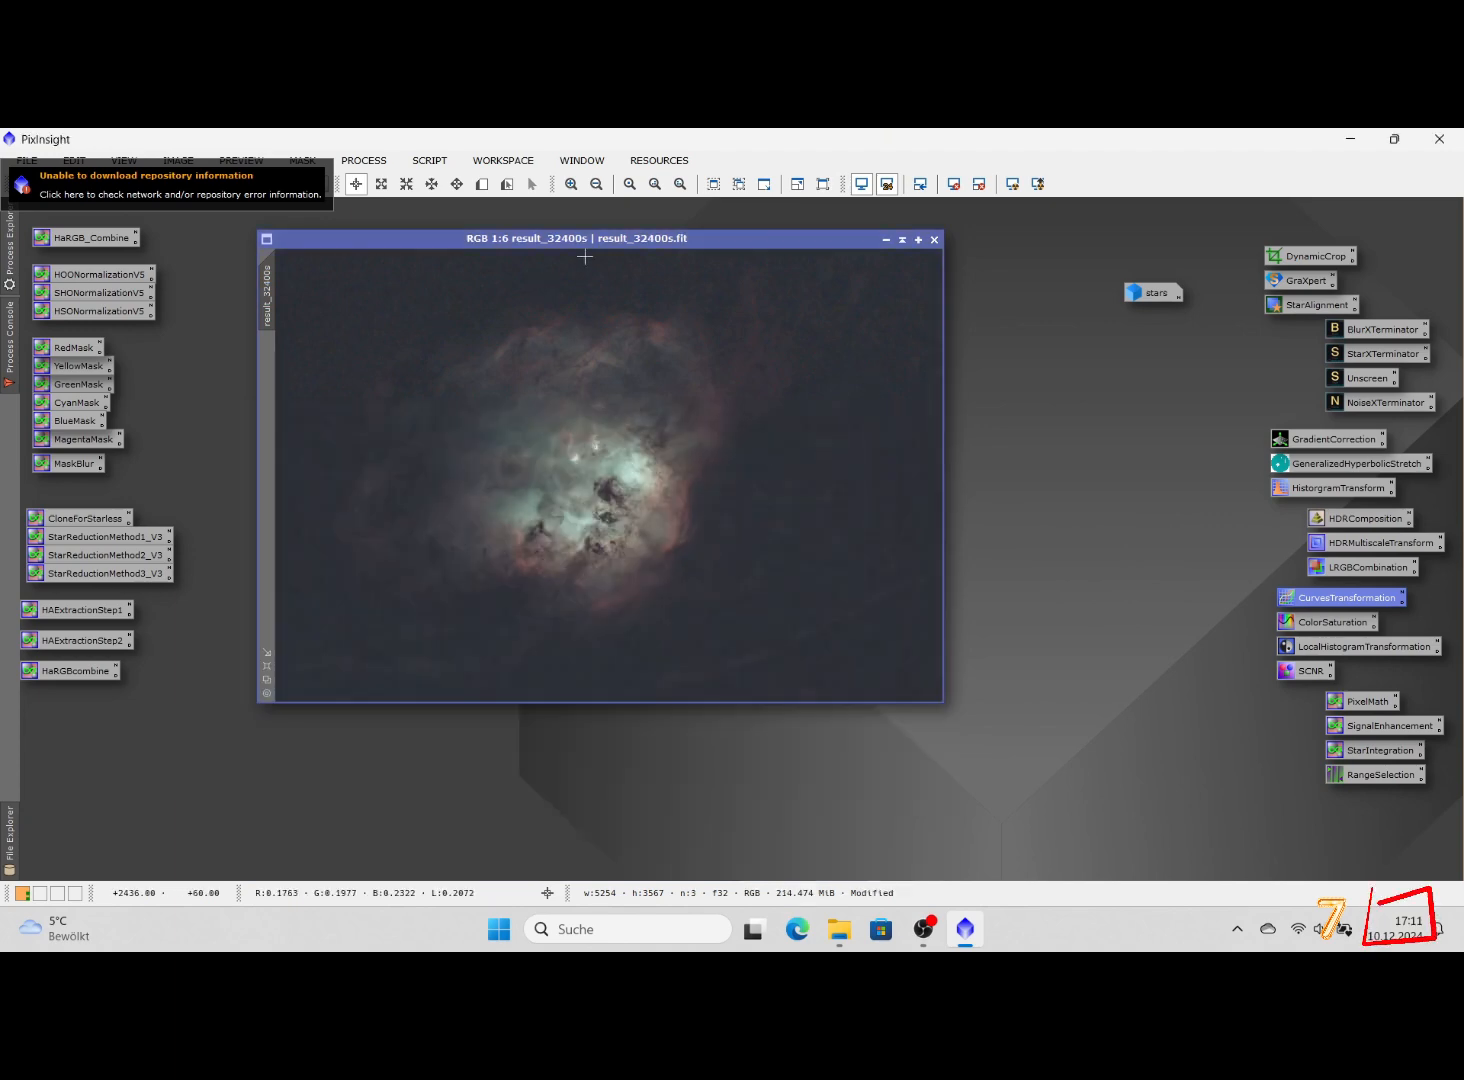
Move the nebula image to the middle of the workspace and dismiss the repository update error
drag(592, 237, 712, 274)
click(246, 197)
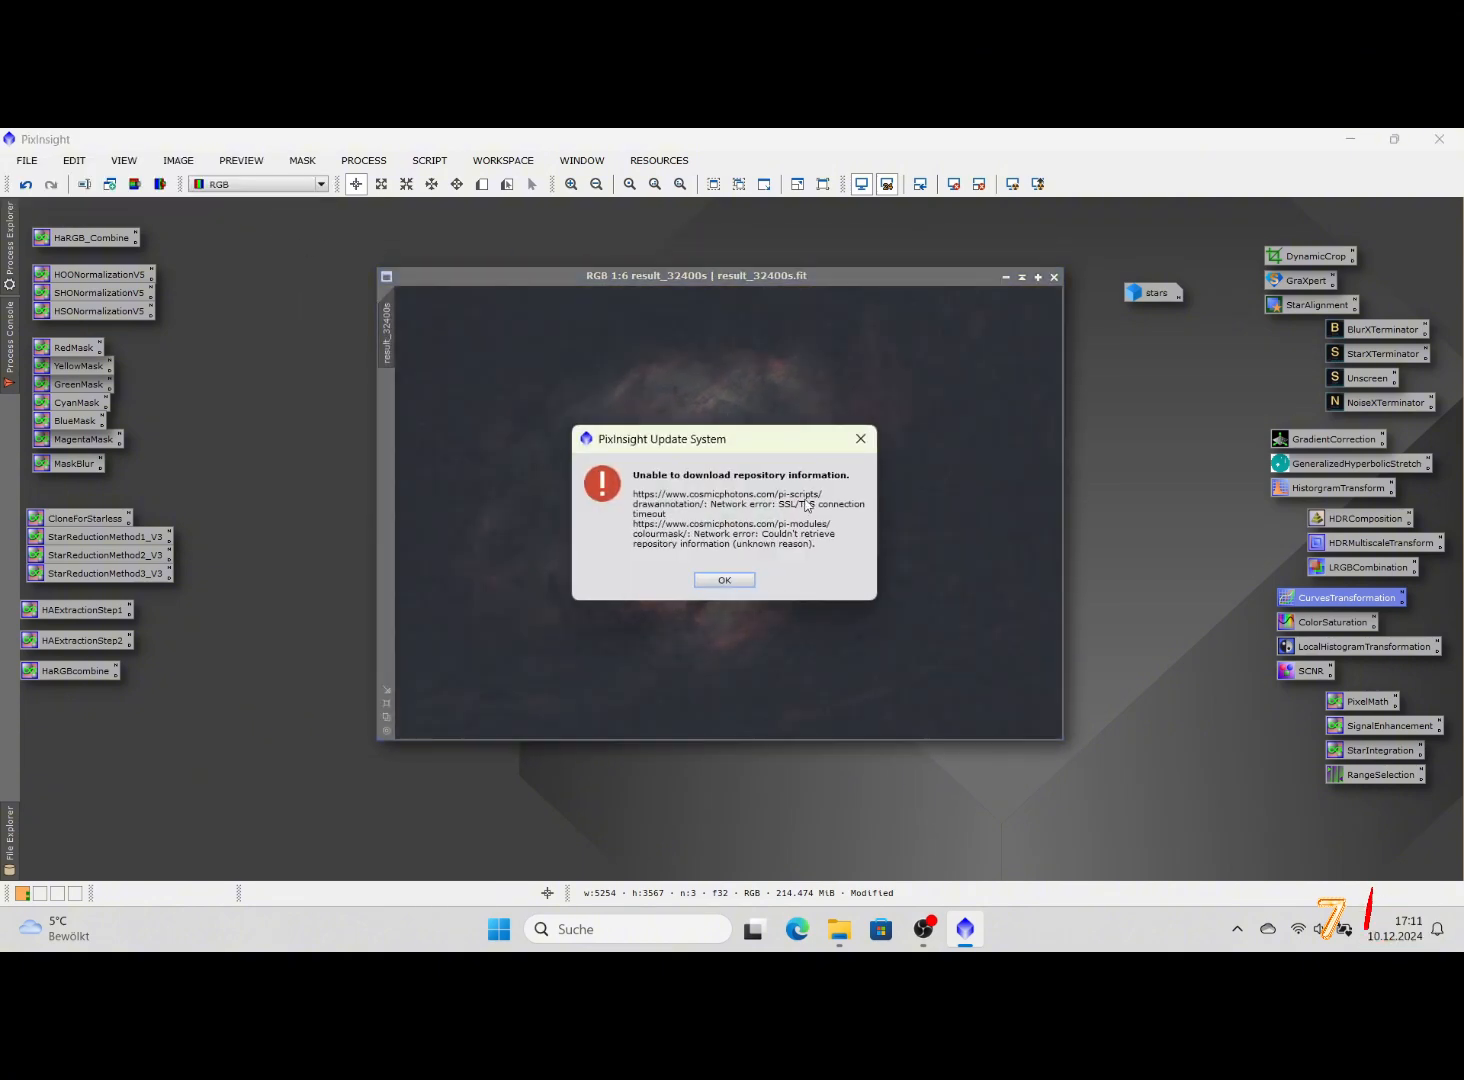
click(737, 582)
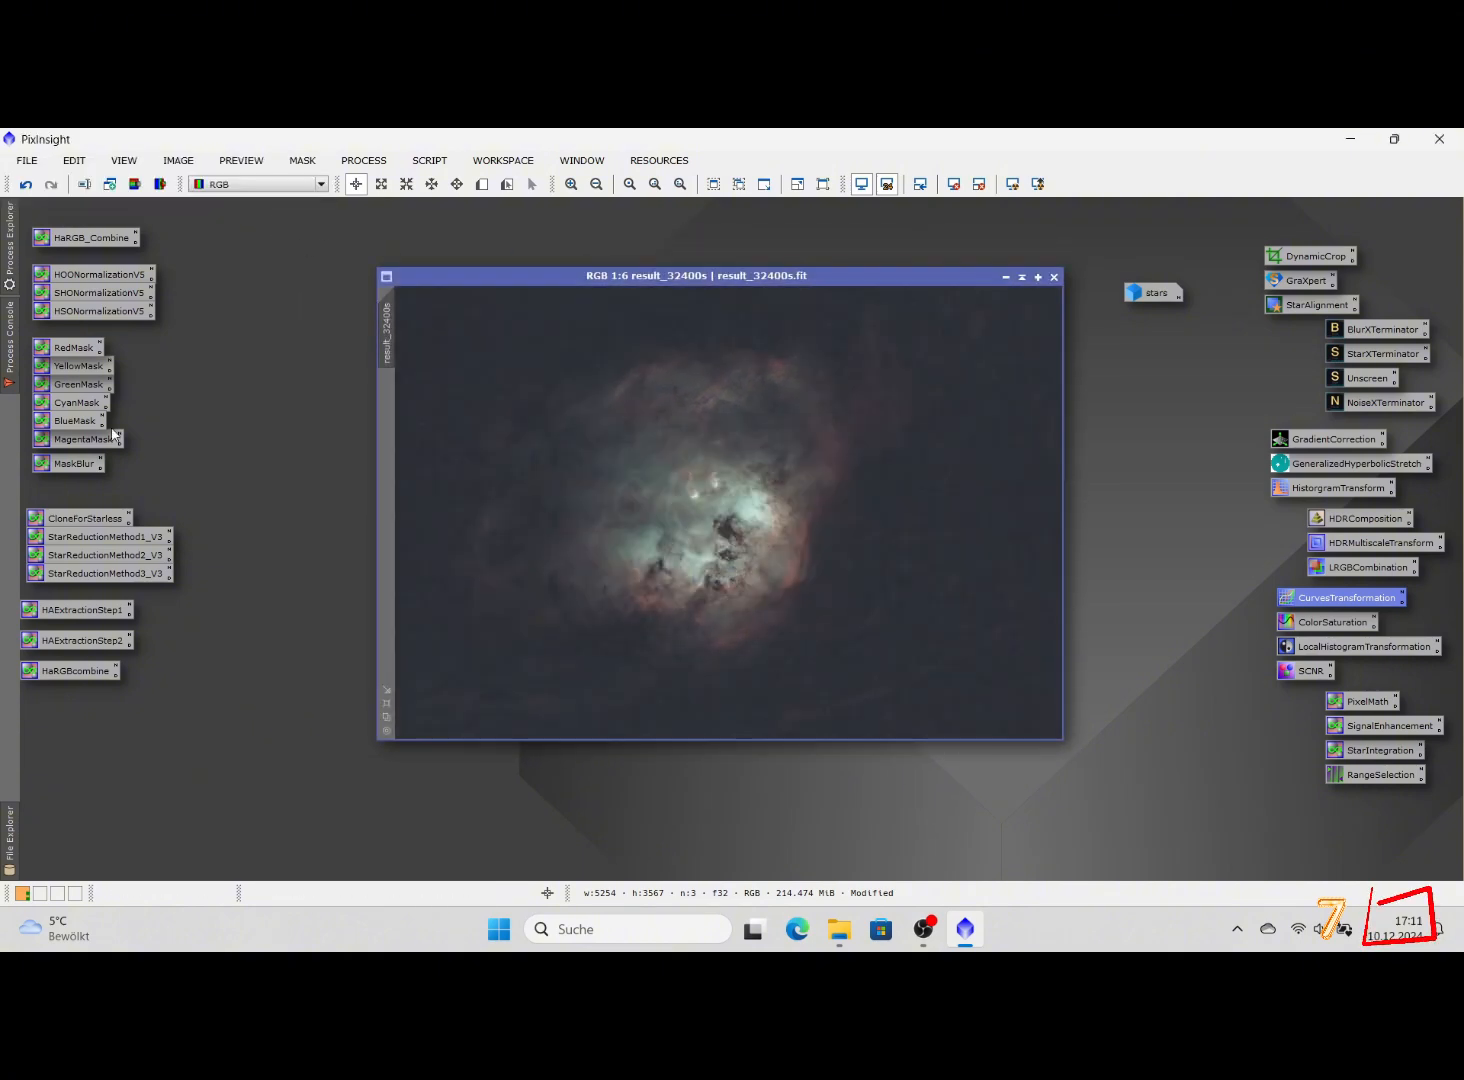
Create a lightness color mask of result_32400s with ColorMask_mod, using start hue 335 and end hue 50
click(432, 162)
mouse_move(510, 450)
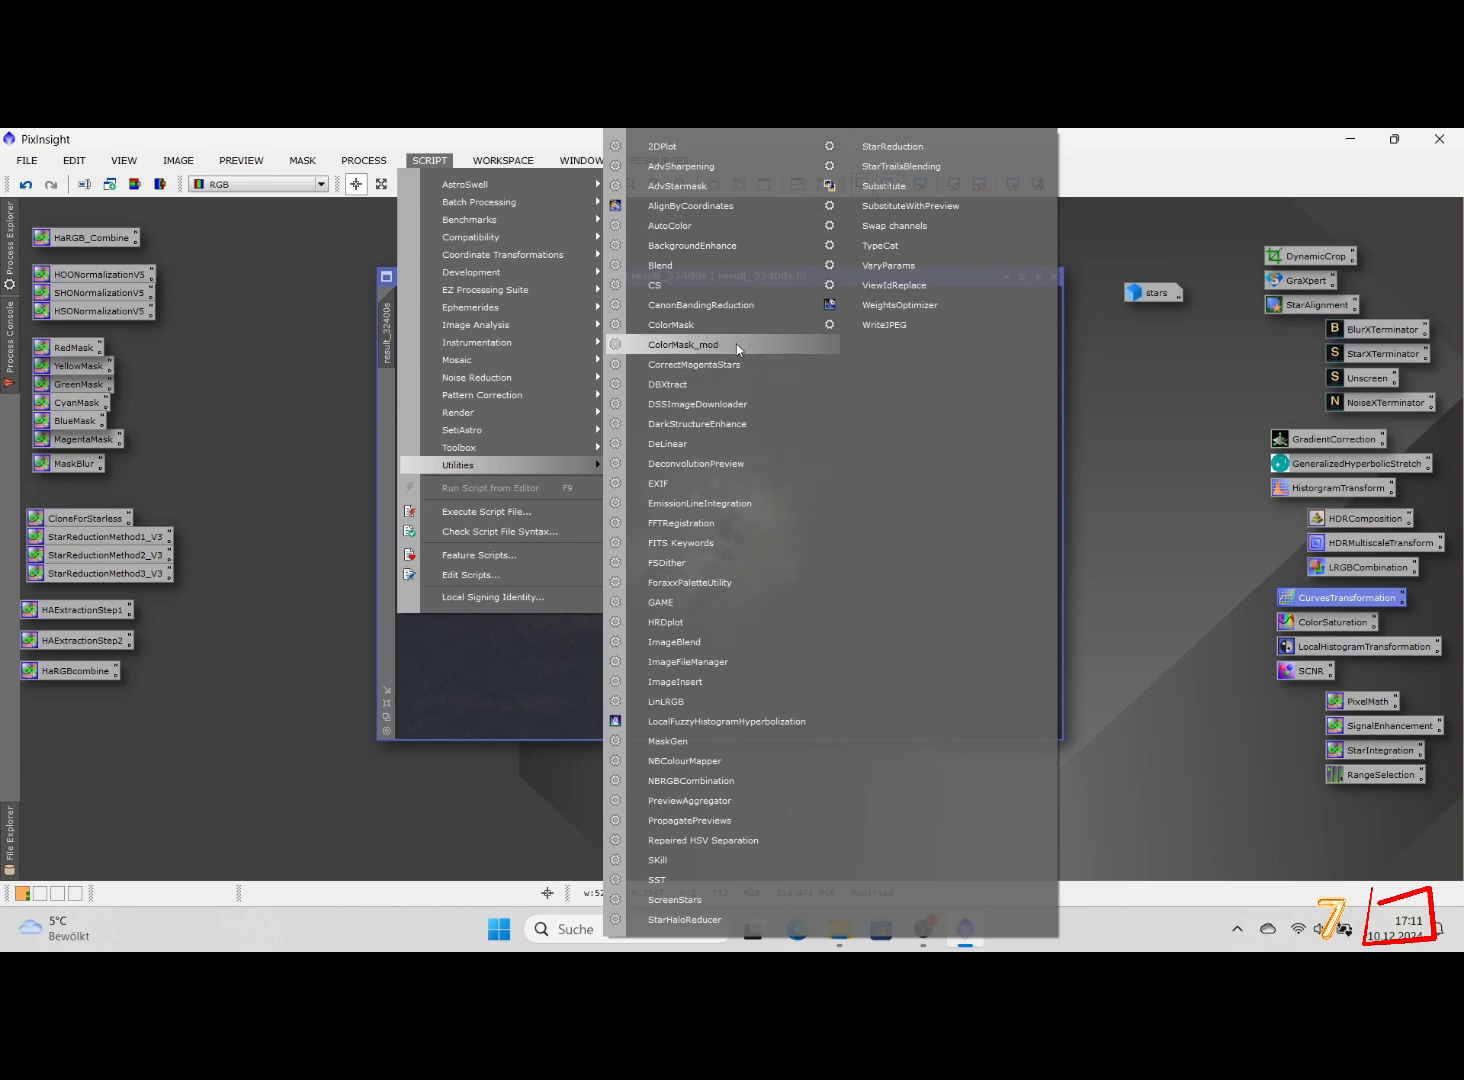
click(735, 344)
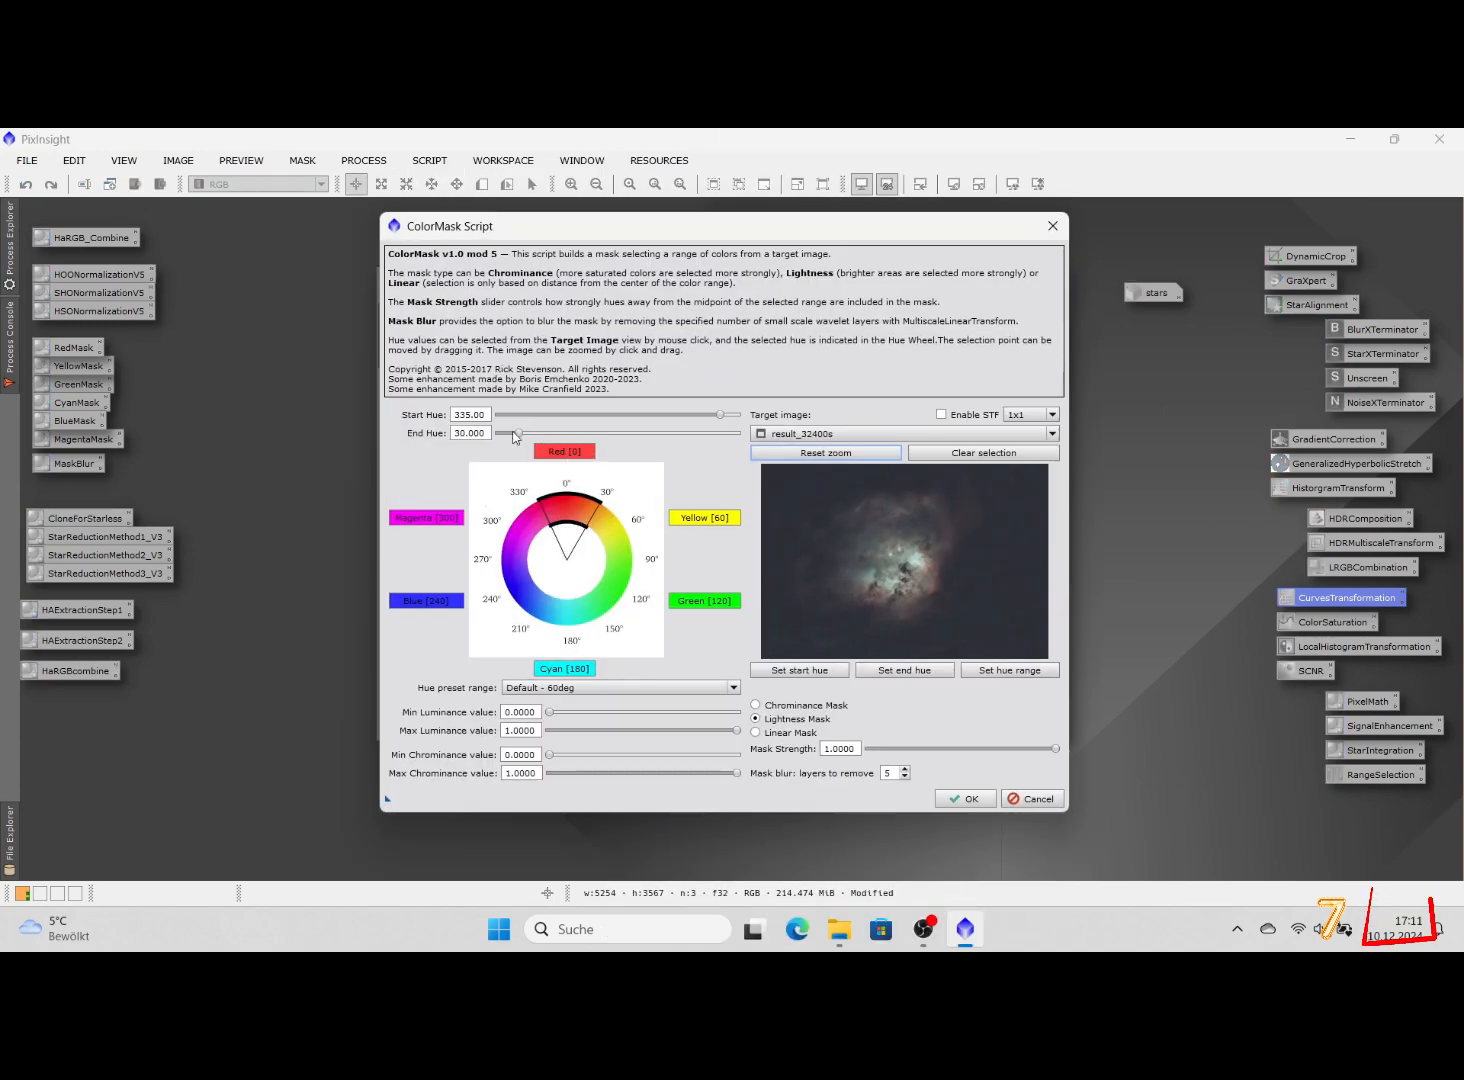
drag(518, 433, 532, 437)
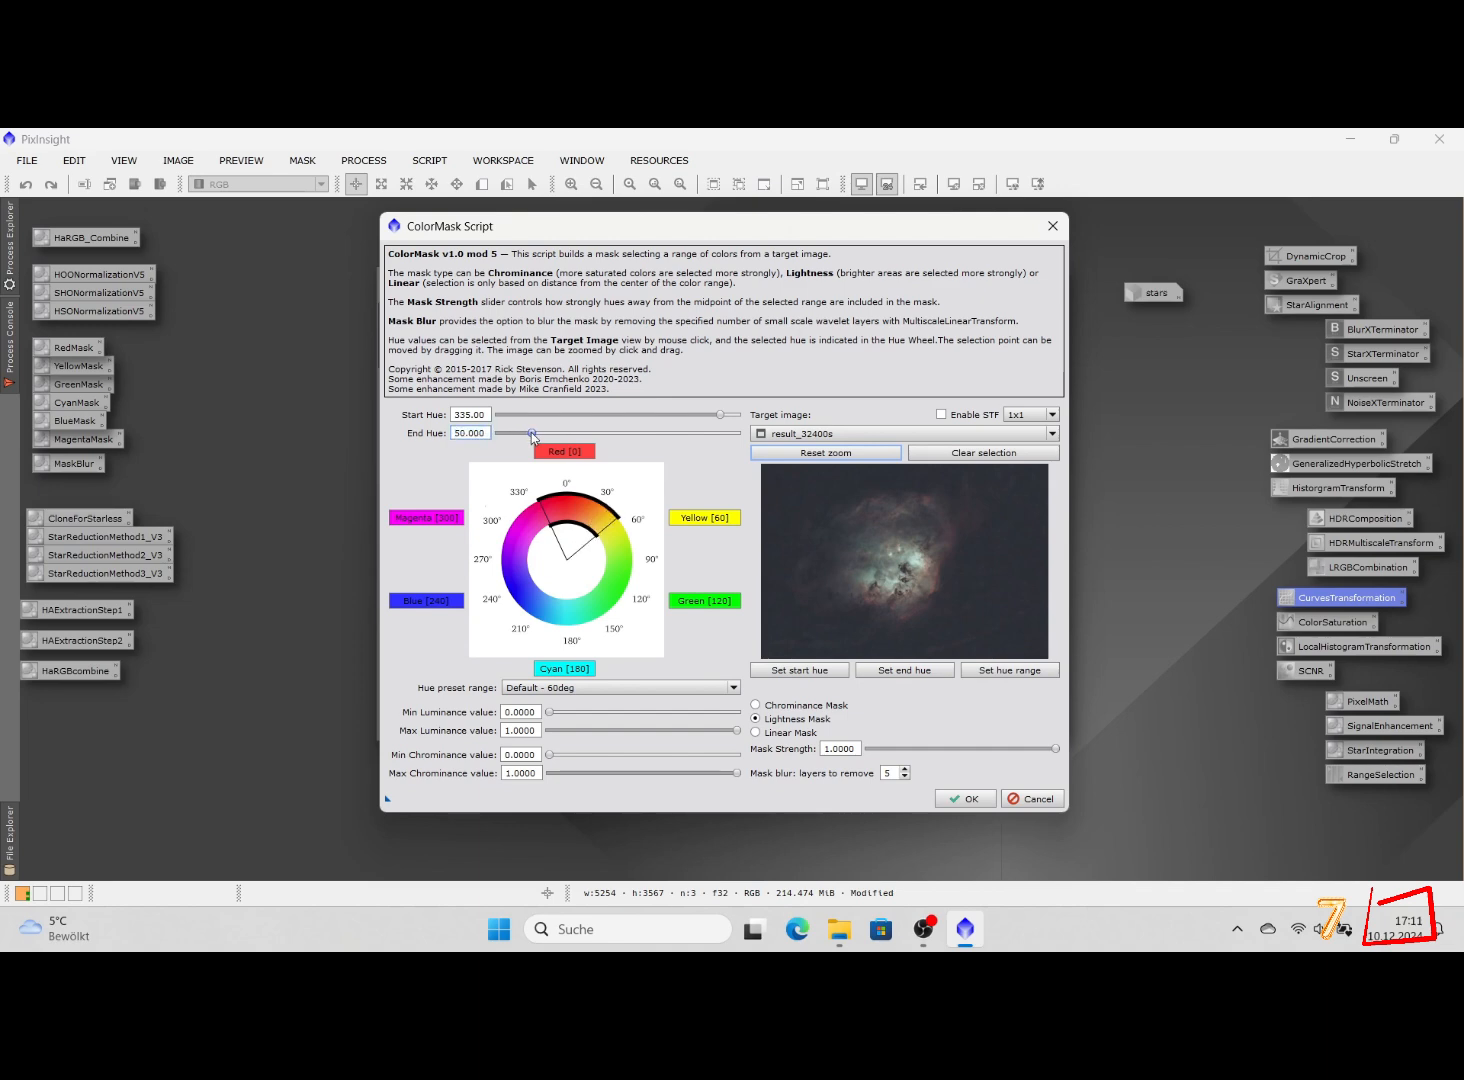
click(966, 799)
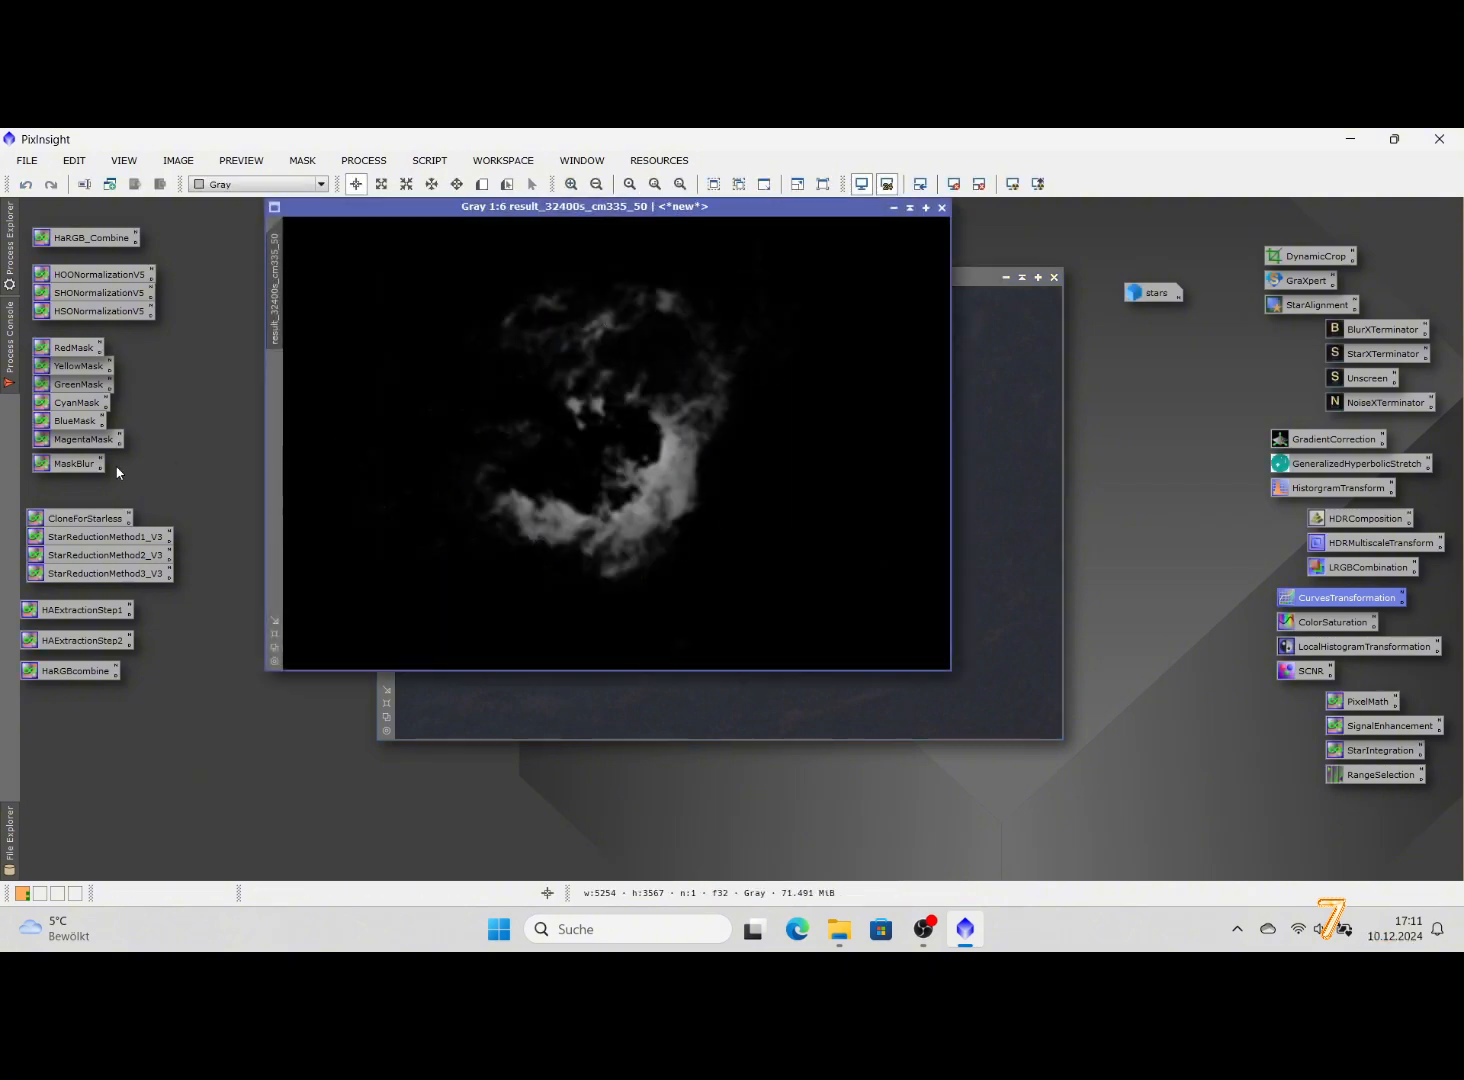
Apply the new color mask to result_32400s, minimize the mask image and park its icon beside the nebula image
drag(398, 214, 668, 282)
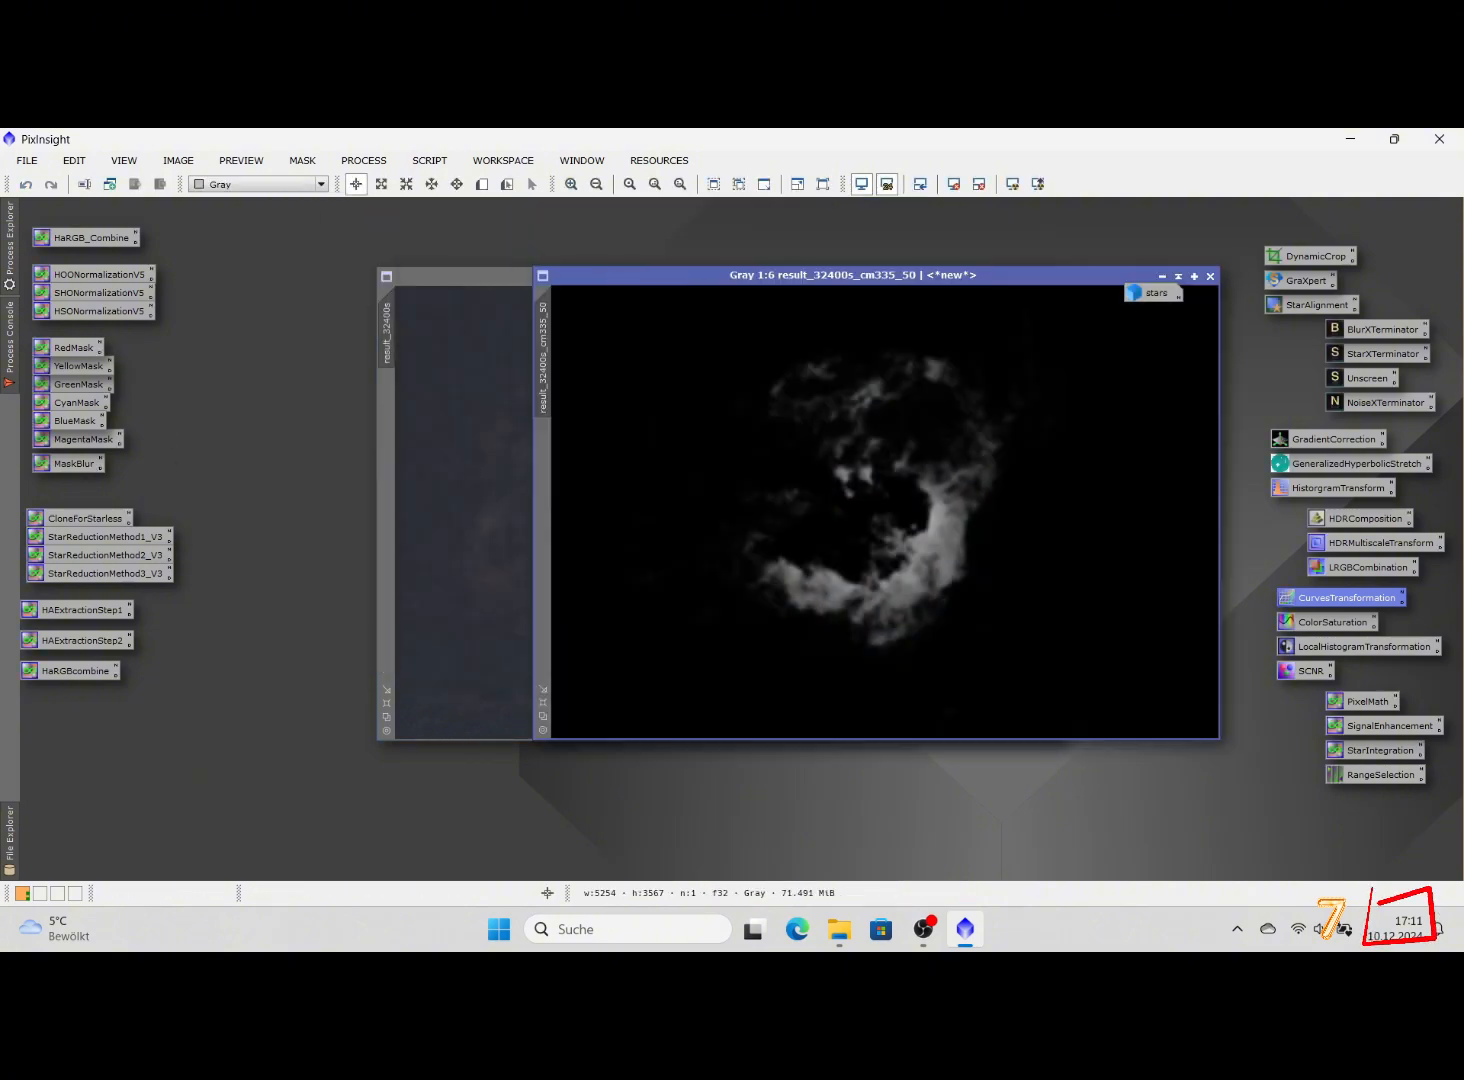
drag(540, 335, 385, 424)
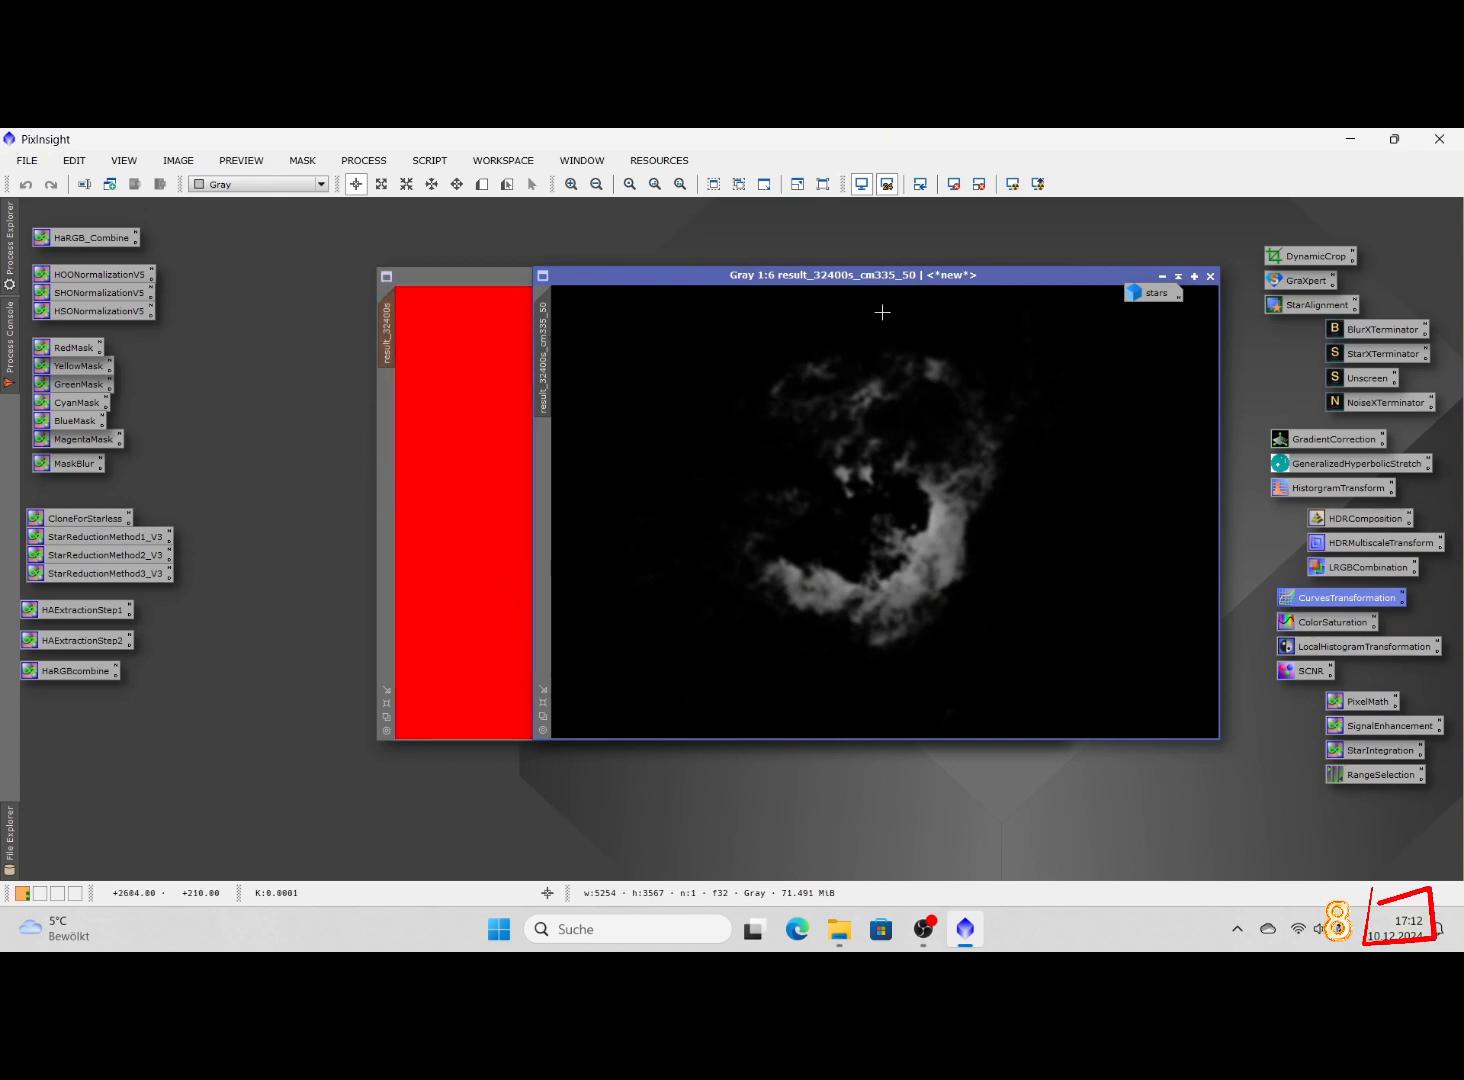
click(1162, 277)
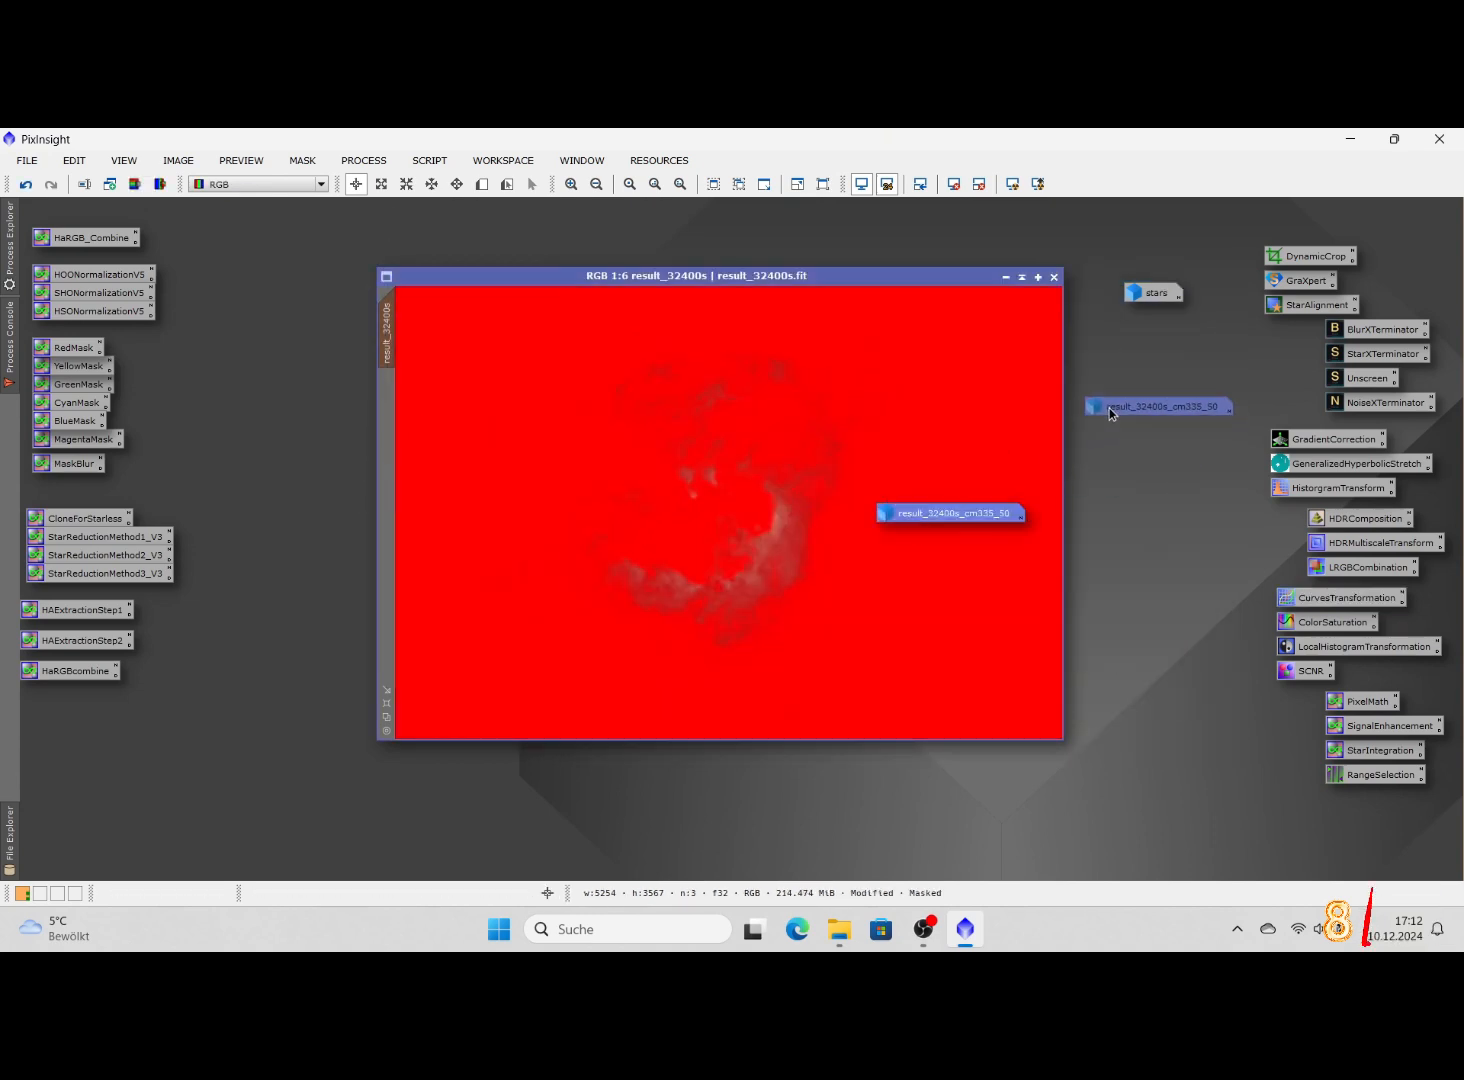
Raise the red curve through input about 0.332, output about 0.491, in CurvesTransformation, apply it to the masked nebula and reset the curves
double_click(1331, 606)
click(884, 663)
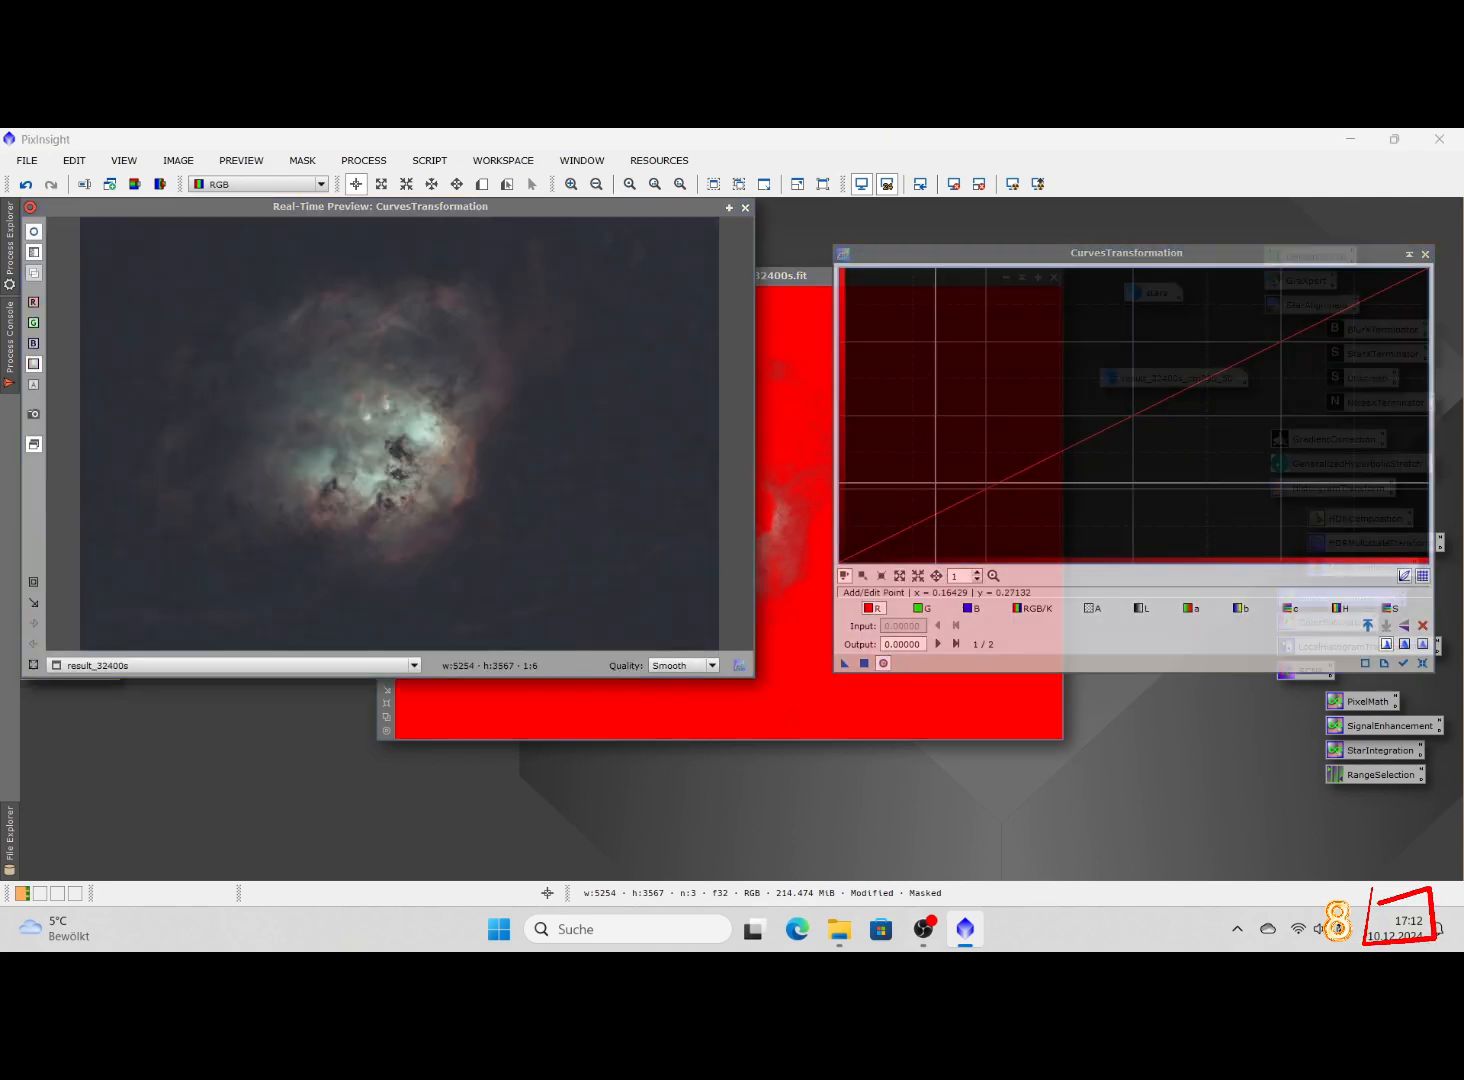
click(1034, 440)
drag(1034, 440, 1035, 429)
drag(500, 362, 494, 357)
click(468, 474)
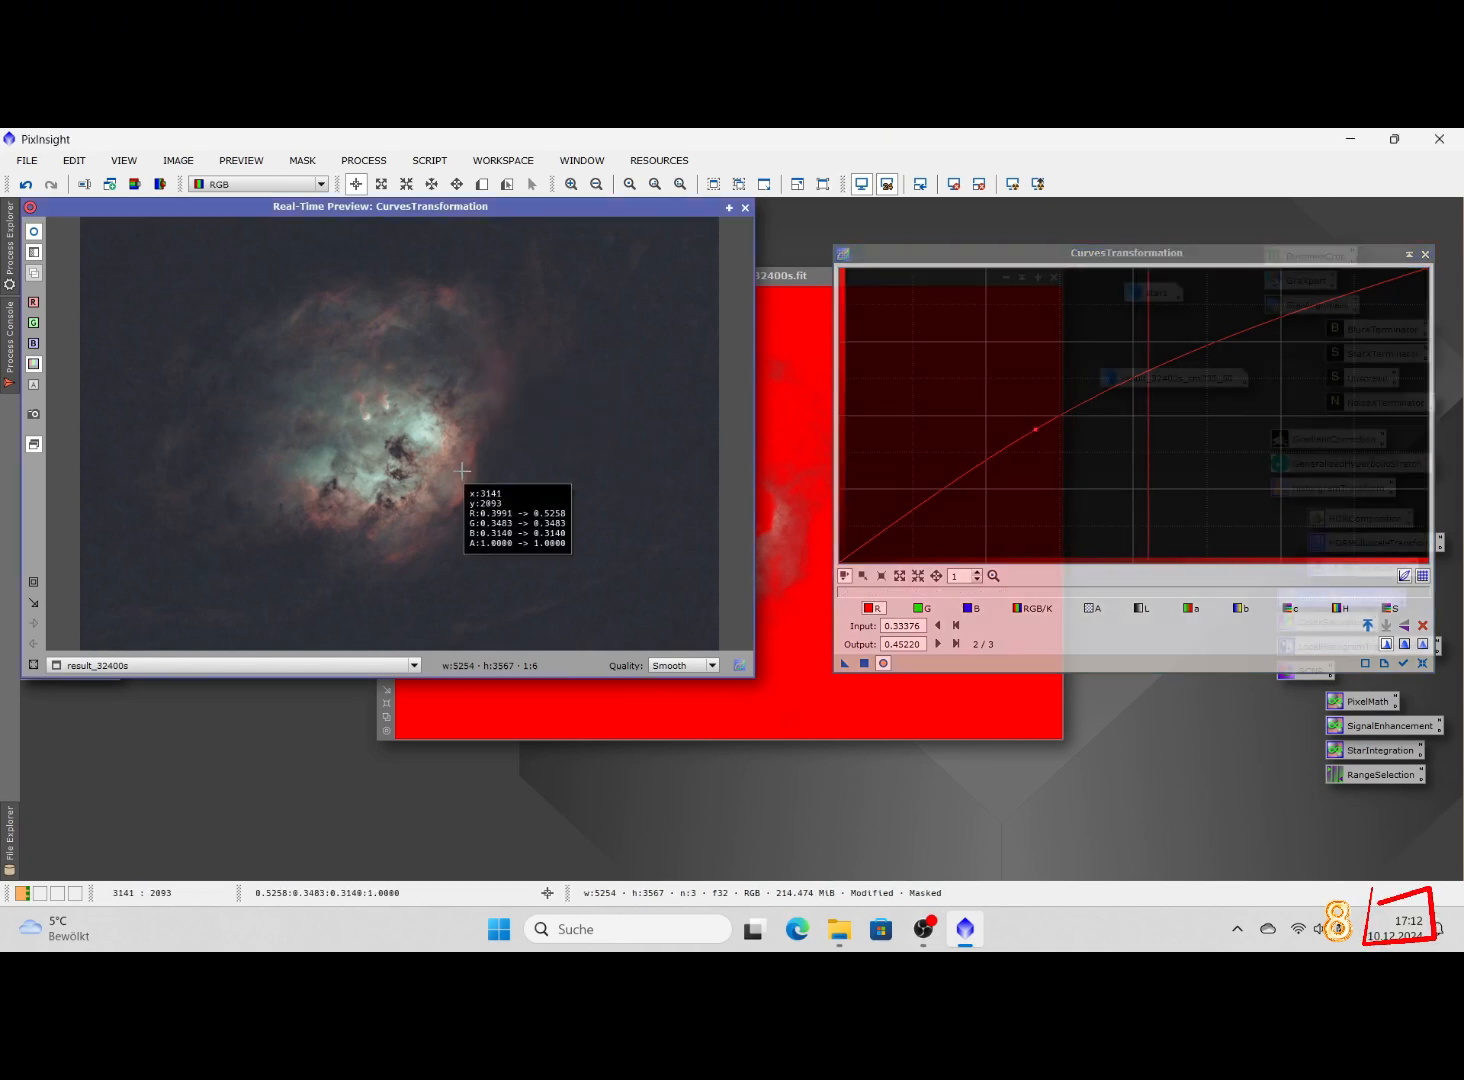
drag(1002, 445, 1035, 417)
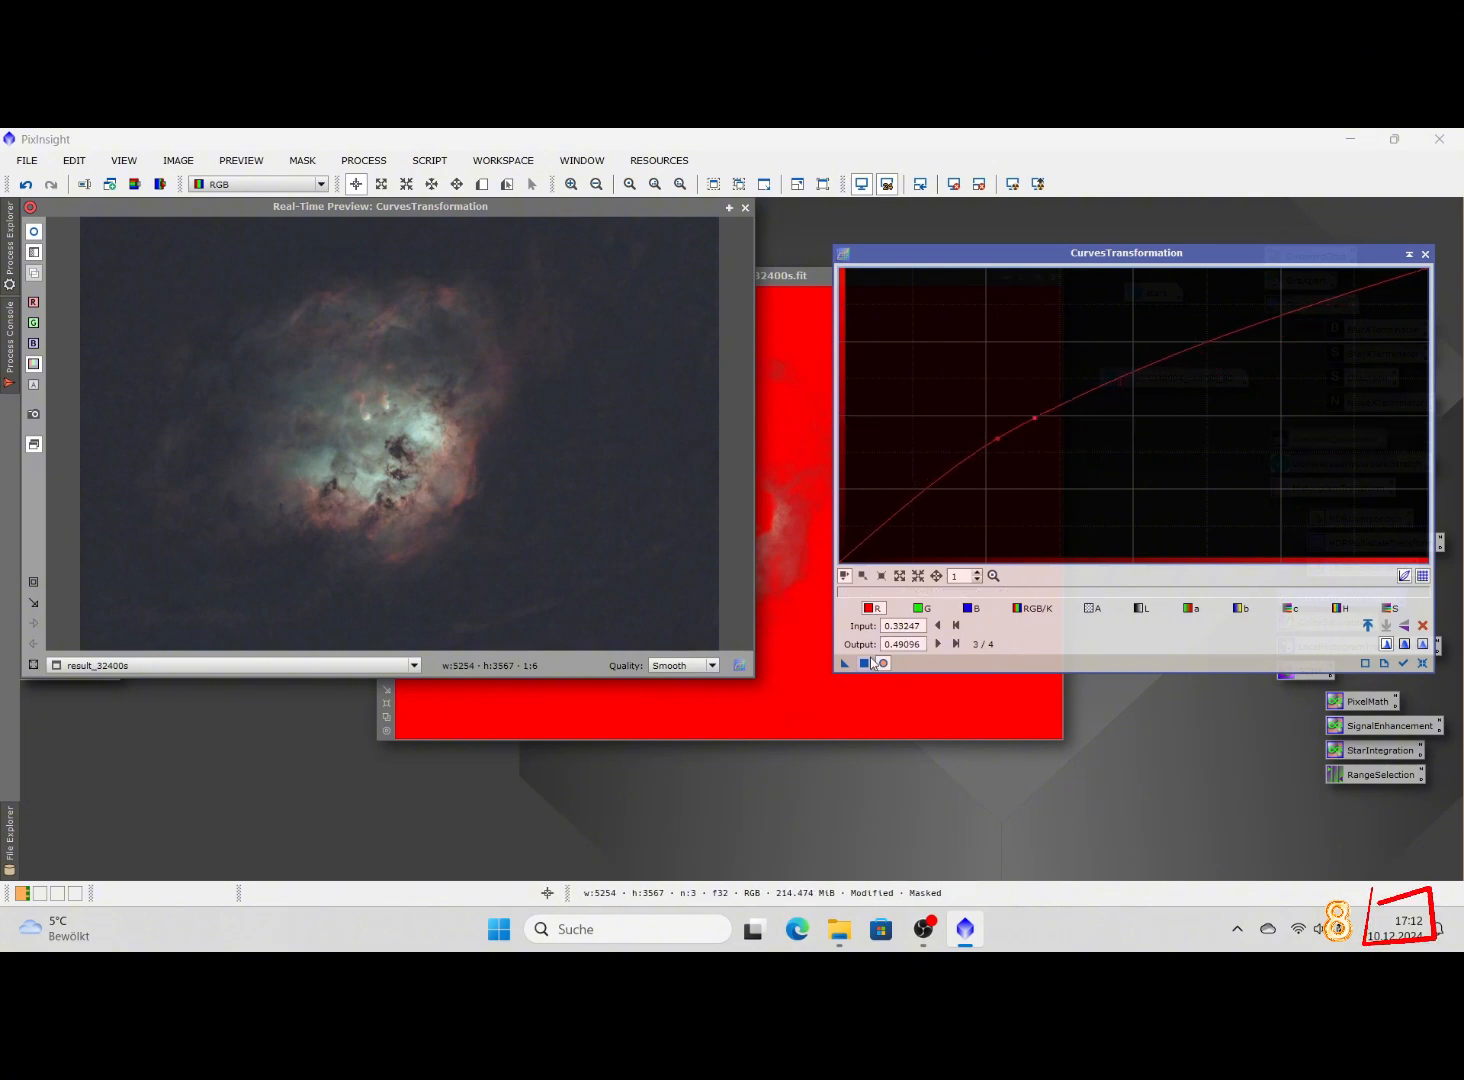
click(1423, 664)
Invert the color mask applied to result_32400s so the red nebula regions are protected
right_click(806, 693)
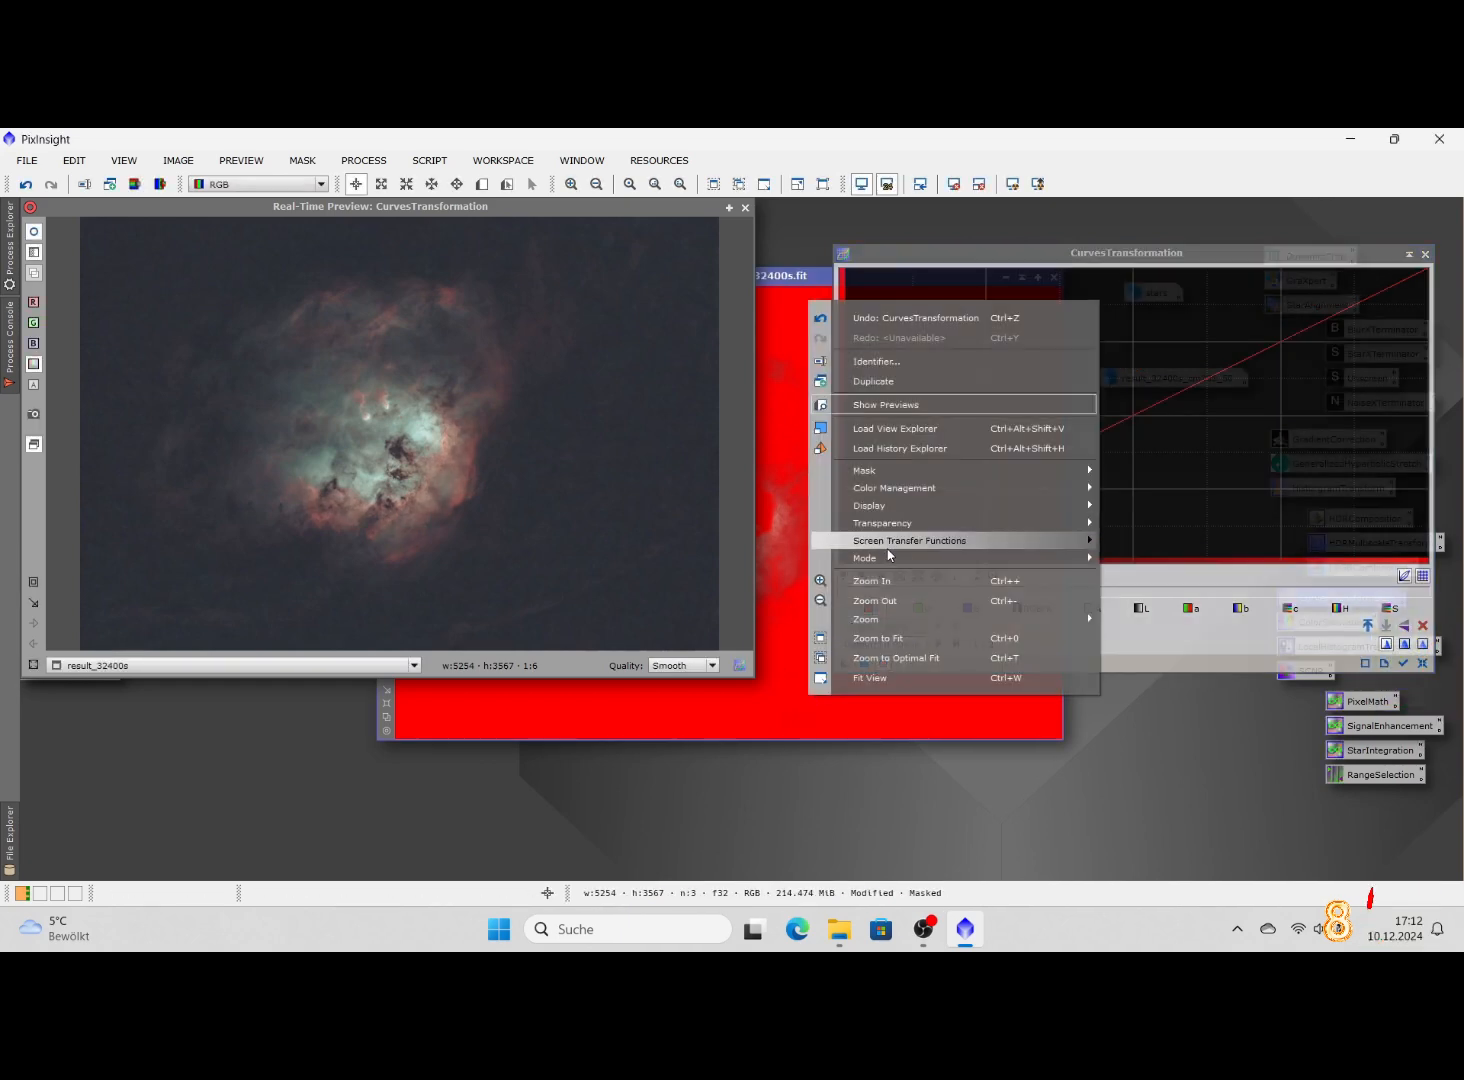
mouse_move(882, 471)
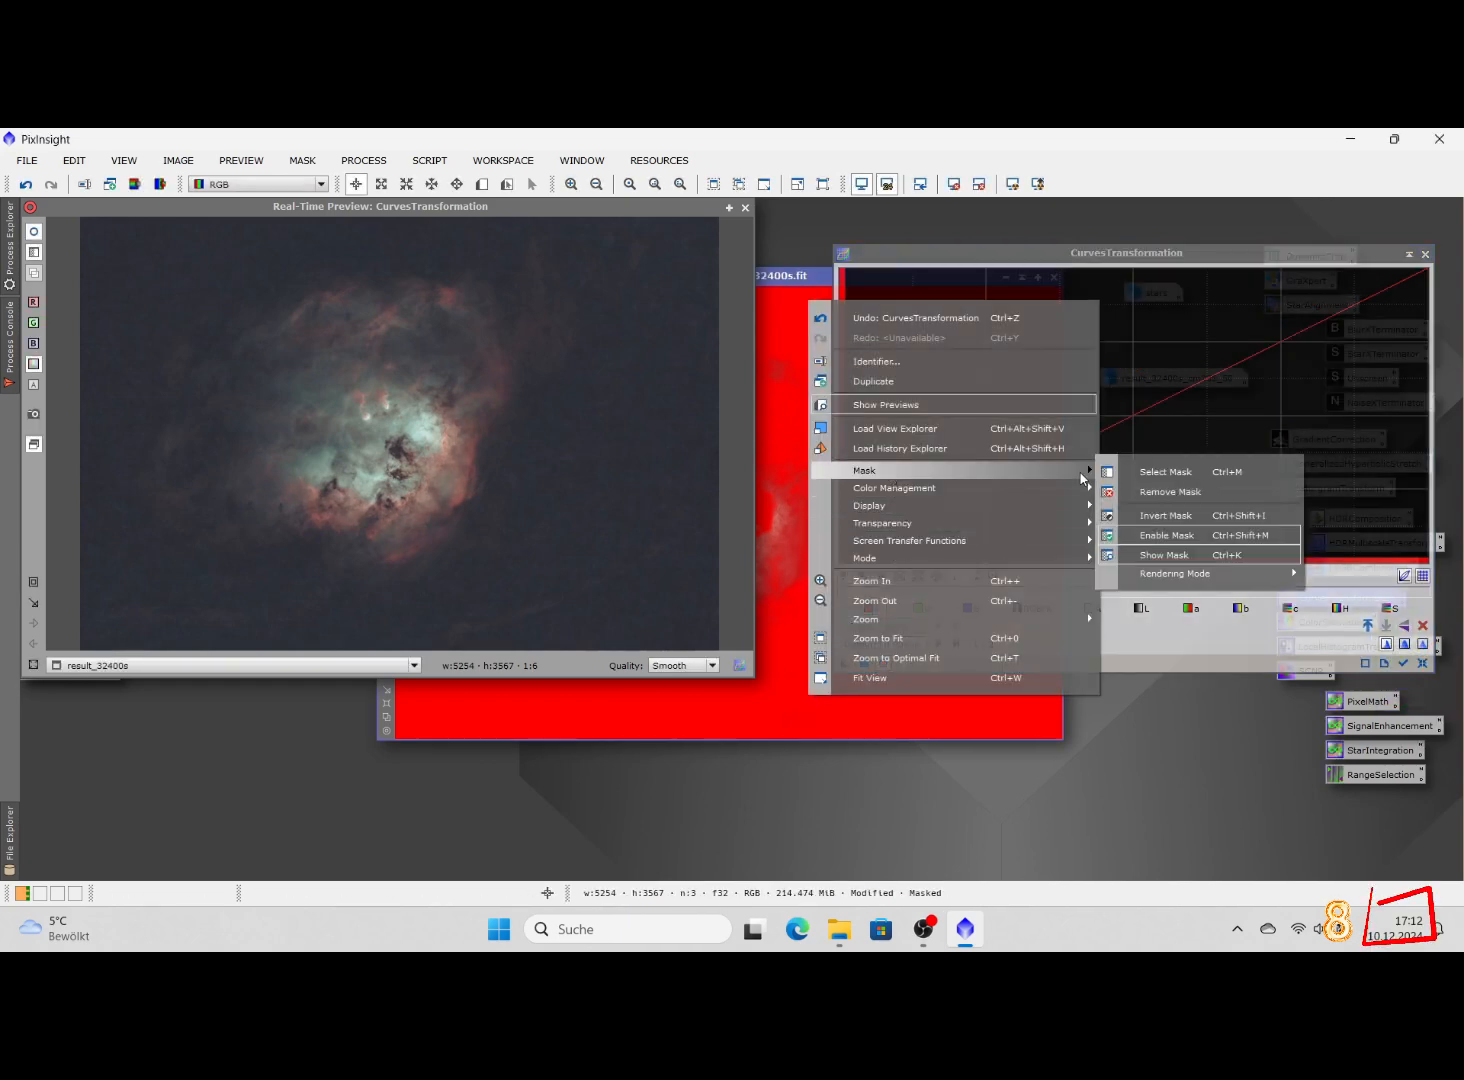
click(1161, 518)
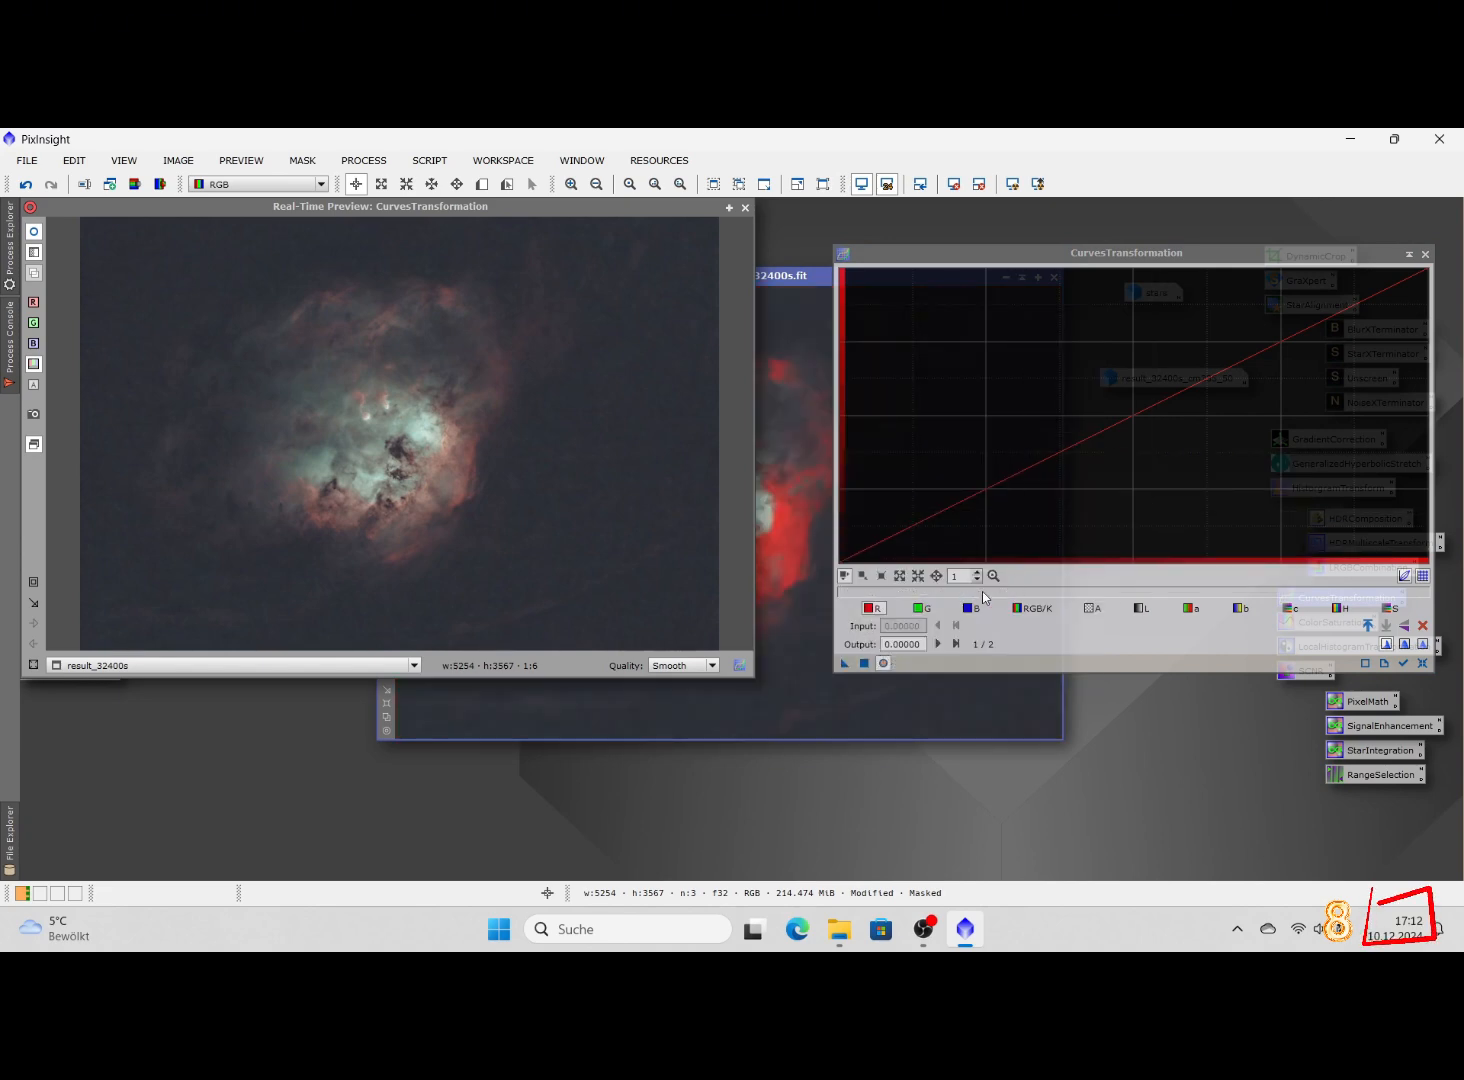
Shape the blue curve through about (0.270, 0.264) and (0.626, 0.718) in CurvesTransformation, apply it to the masked nebula and reset the curves
click(976, 608)
click(1214, 375)
drag(1214, 375, 1215, 367)
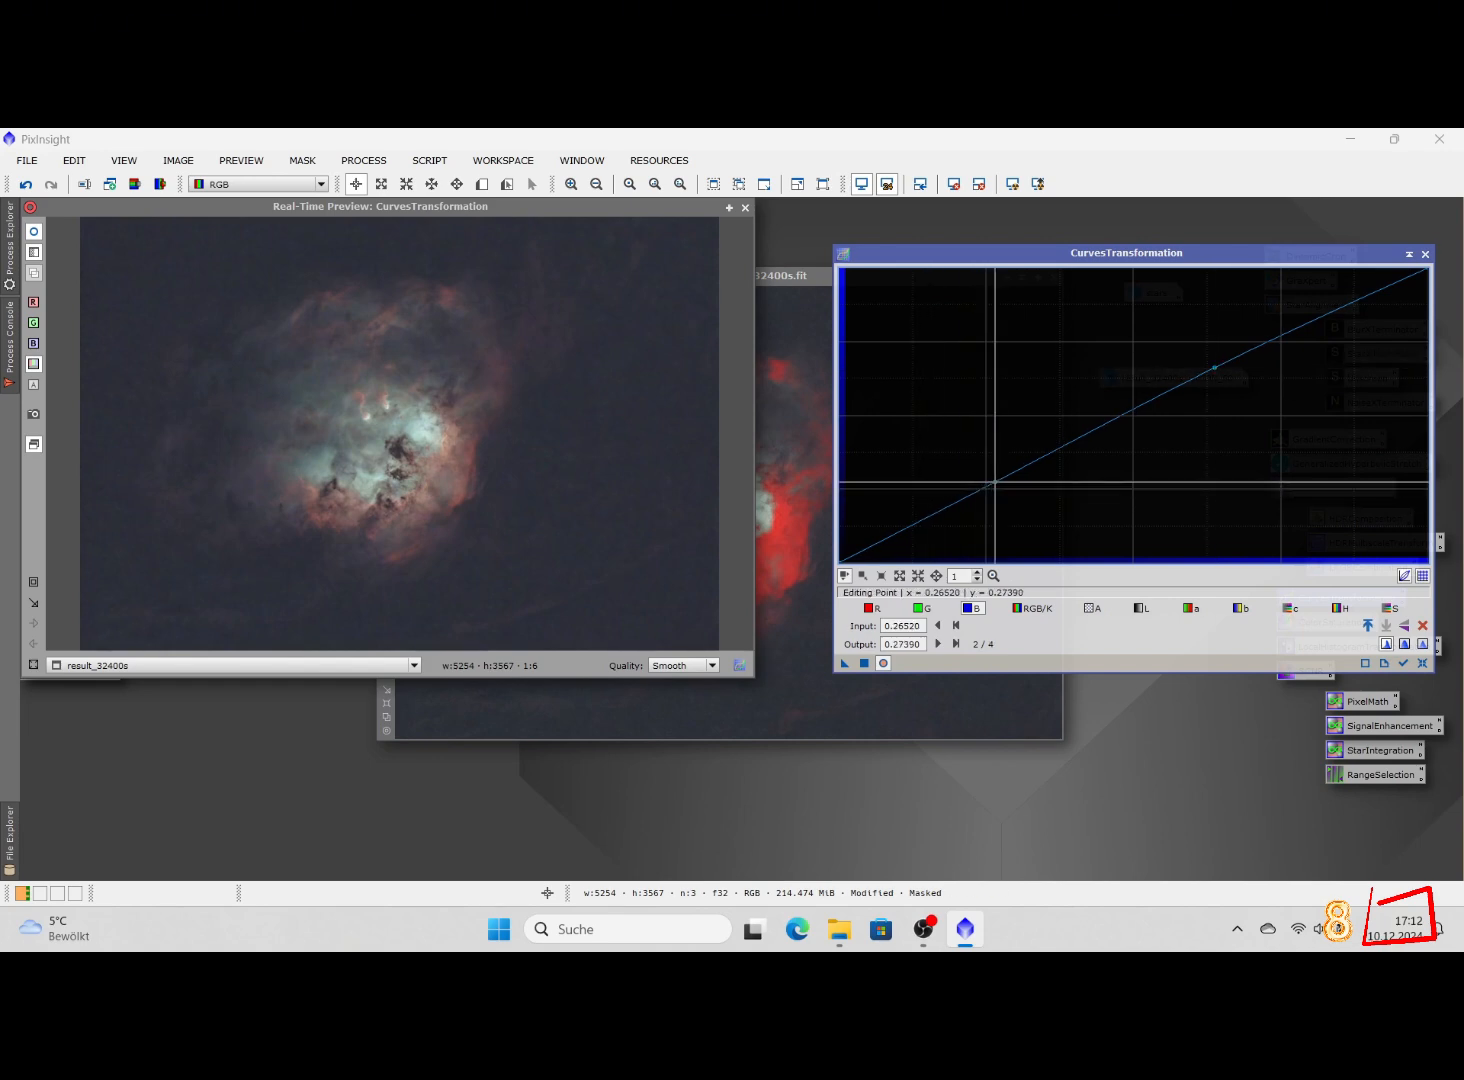
click(997, 484)
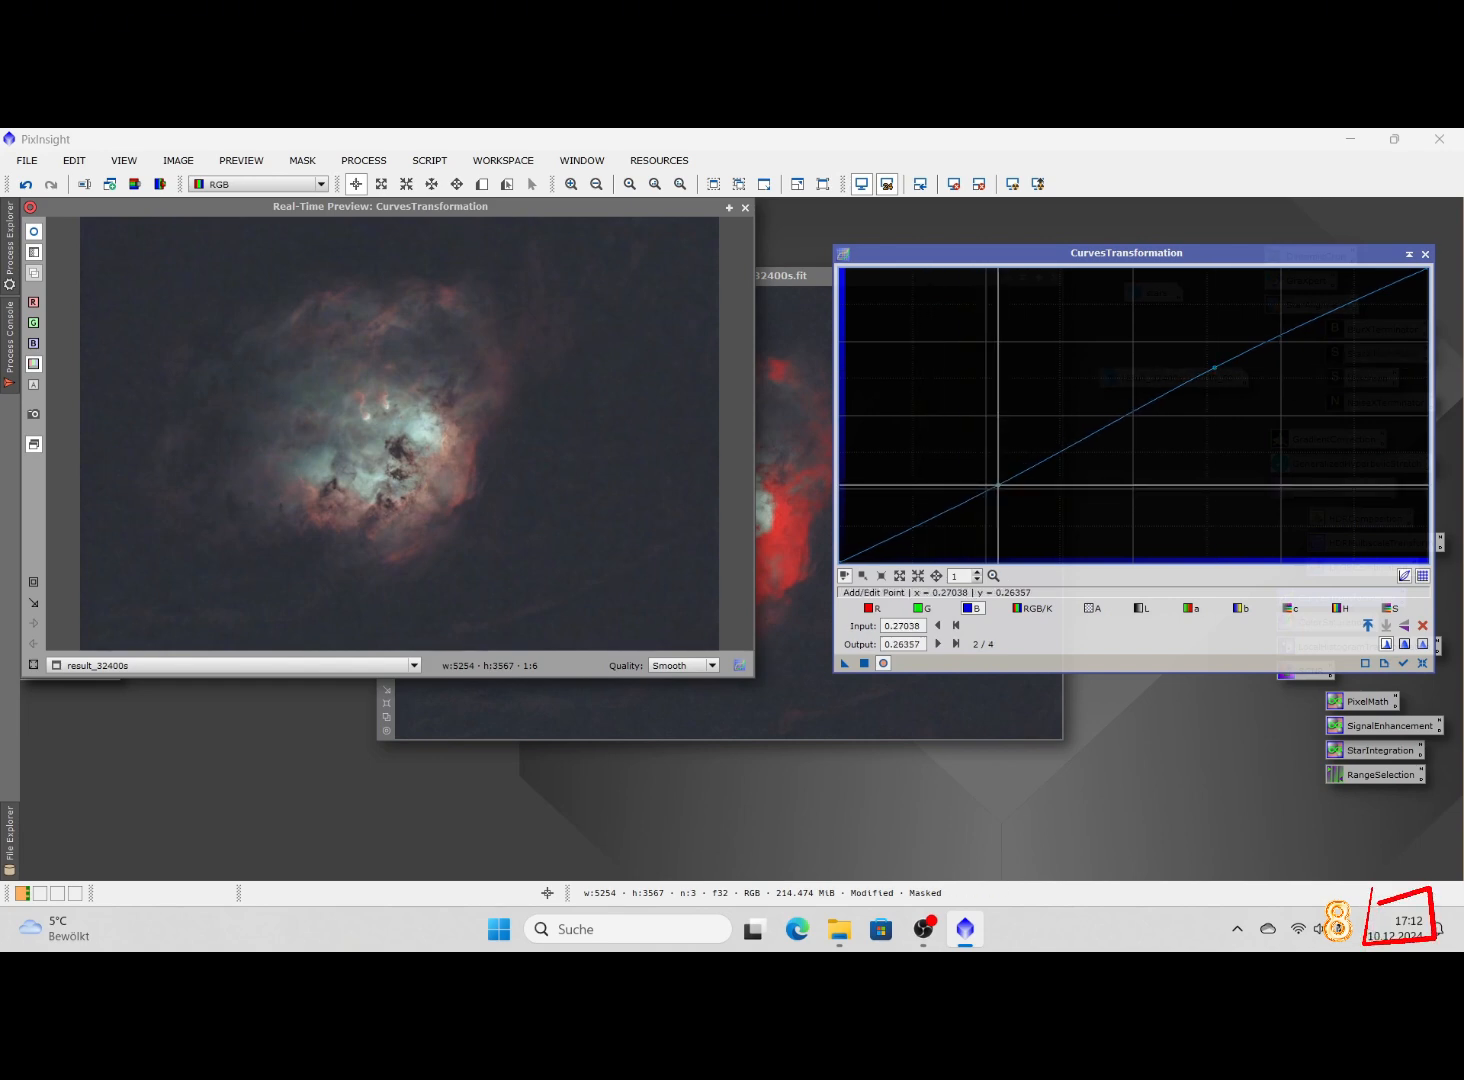
click(1214, 365)
drag(1214, 365, 1208, 349)
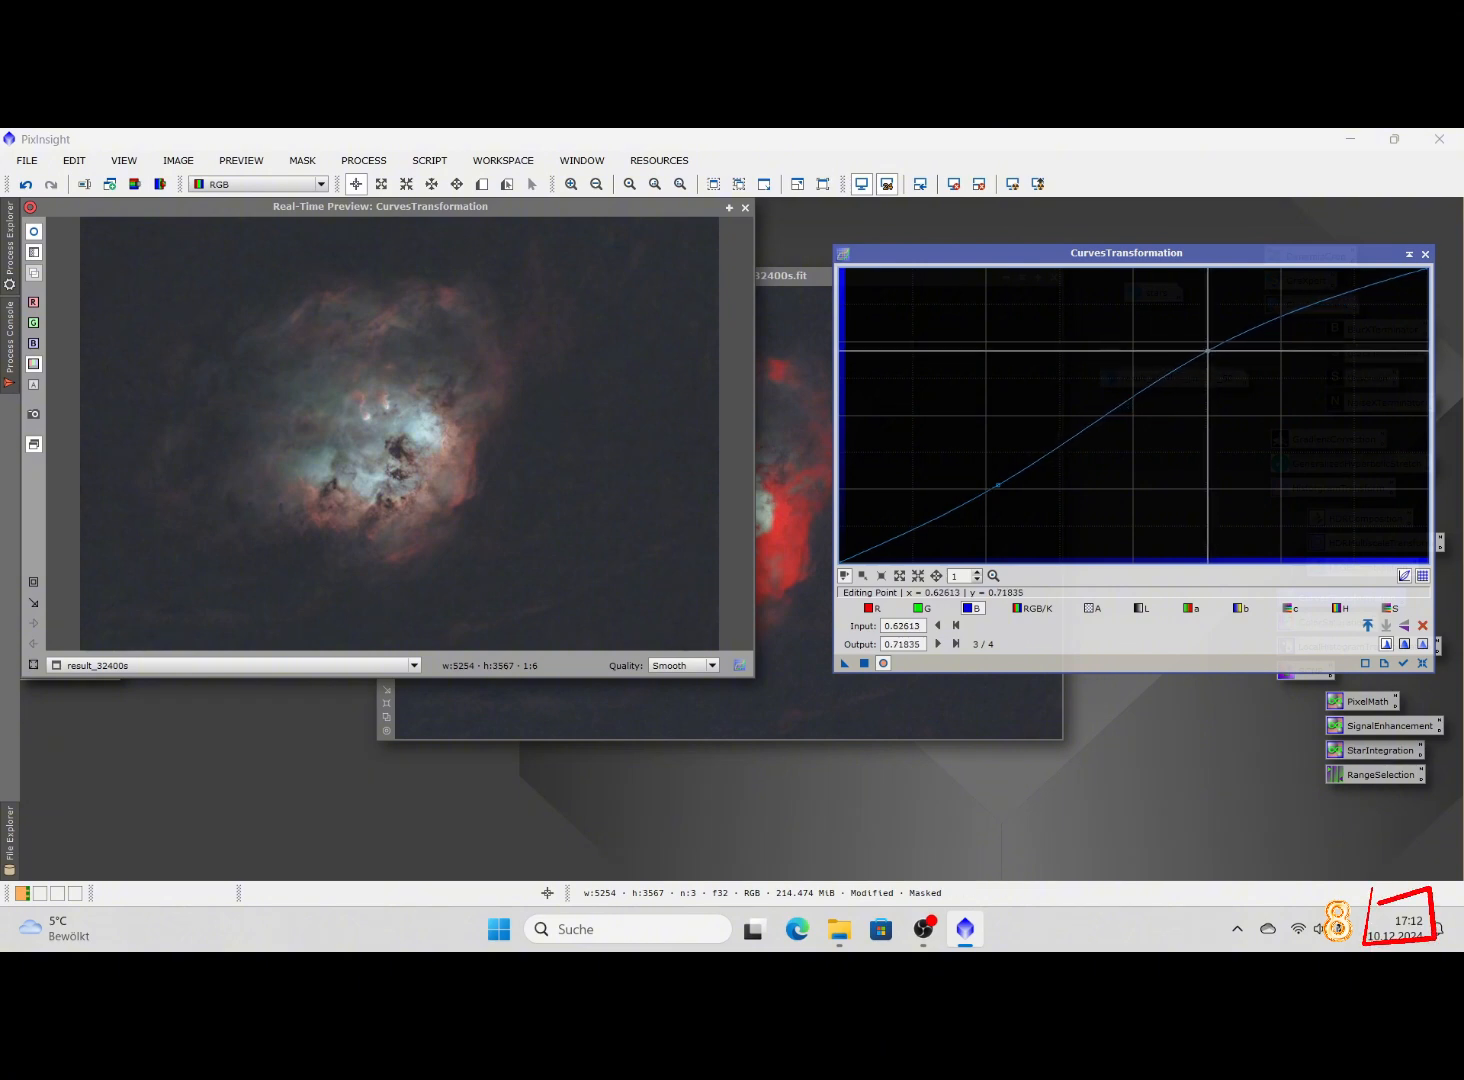
click(864, 664)
click(1420, 663)
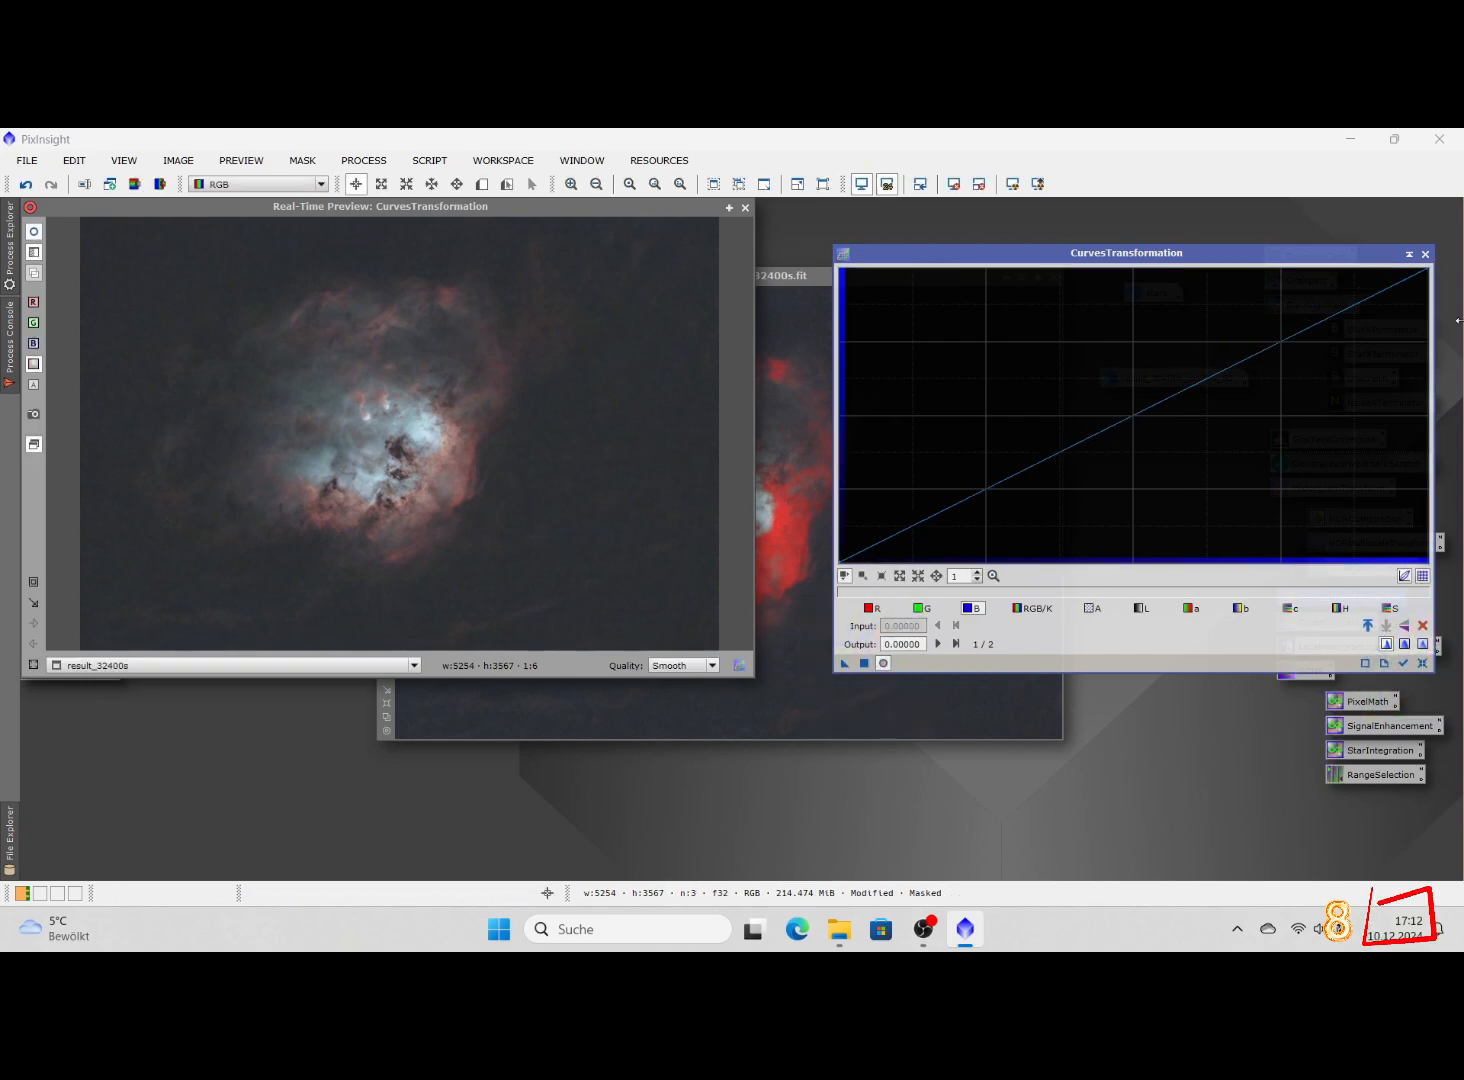
Close CurvesTransformation and its real-time preview, and remove the mask from result_32400s
click(1424, 254)
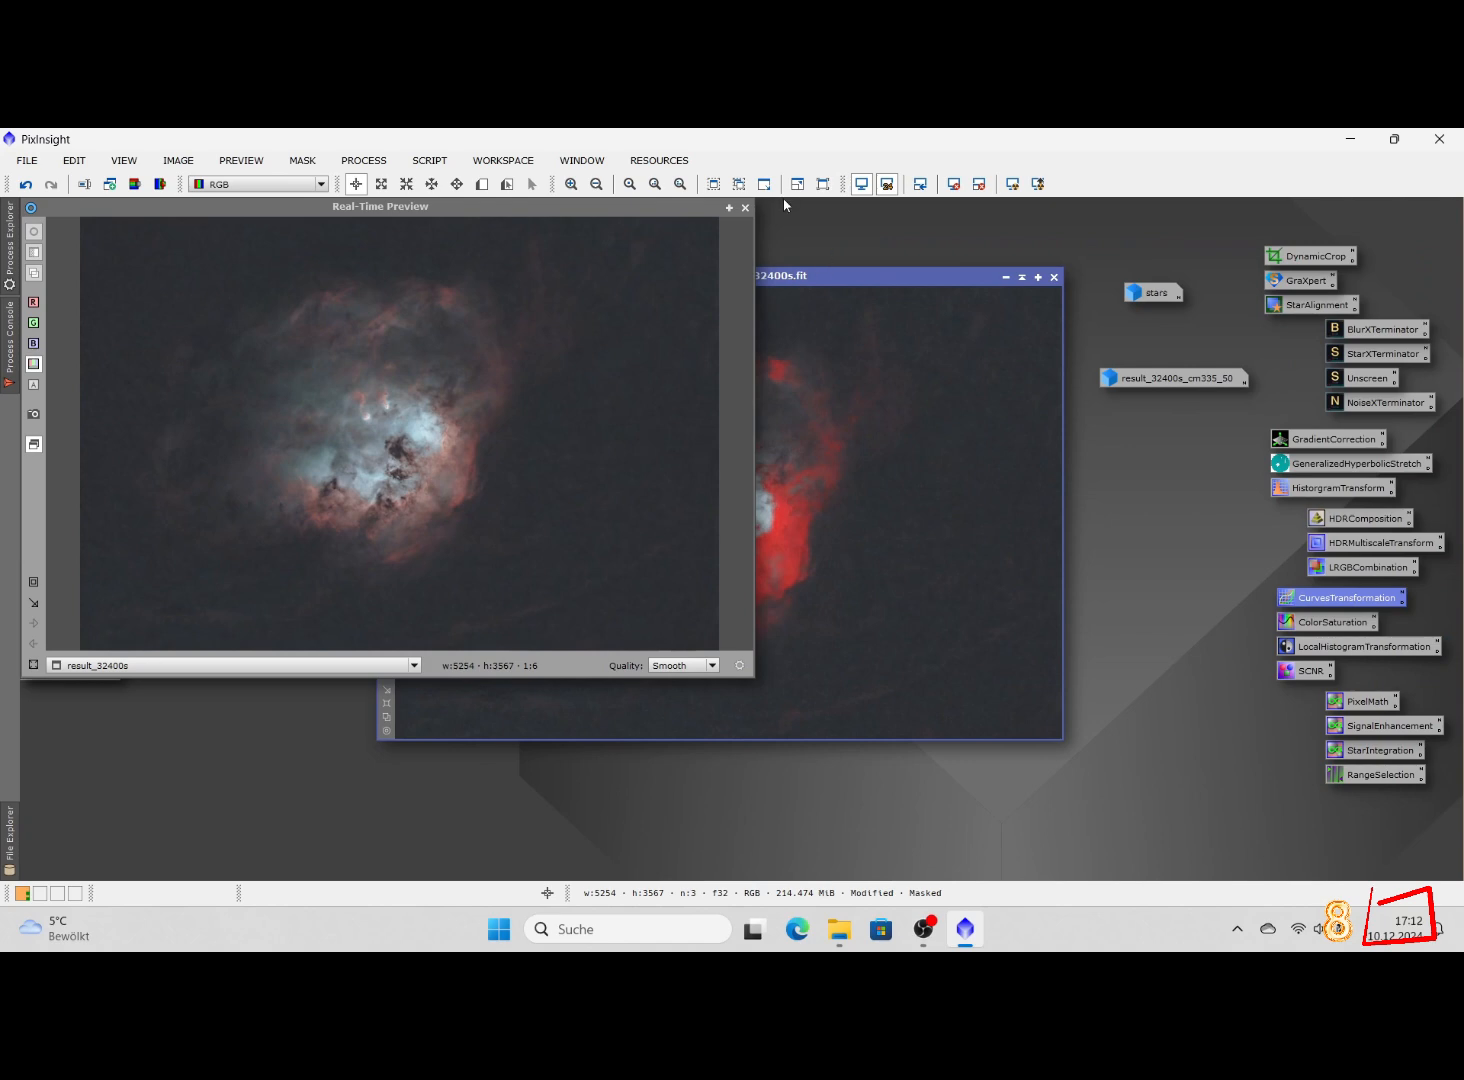
click(745, 210)
right_click(810, 504)
mouse_move(870, 672)
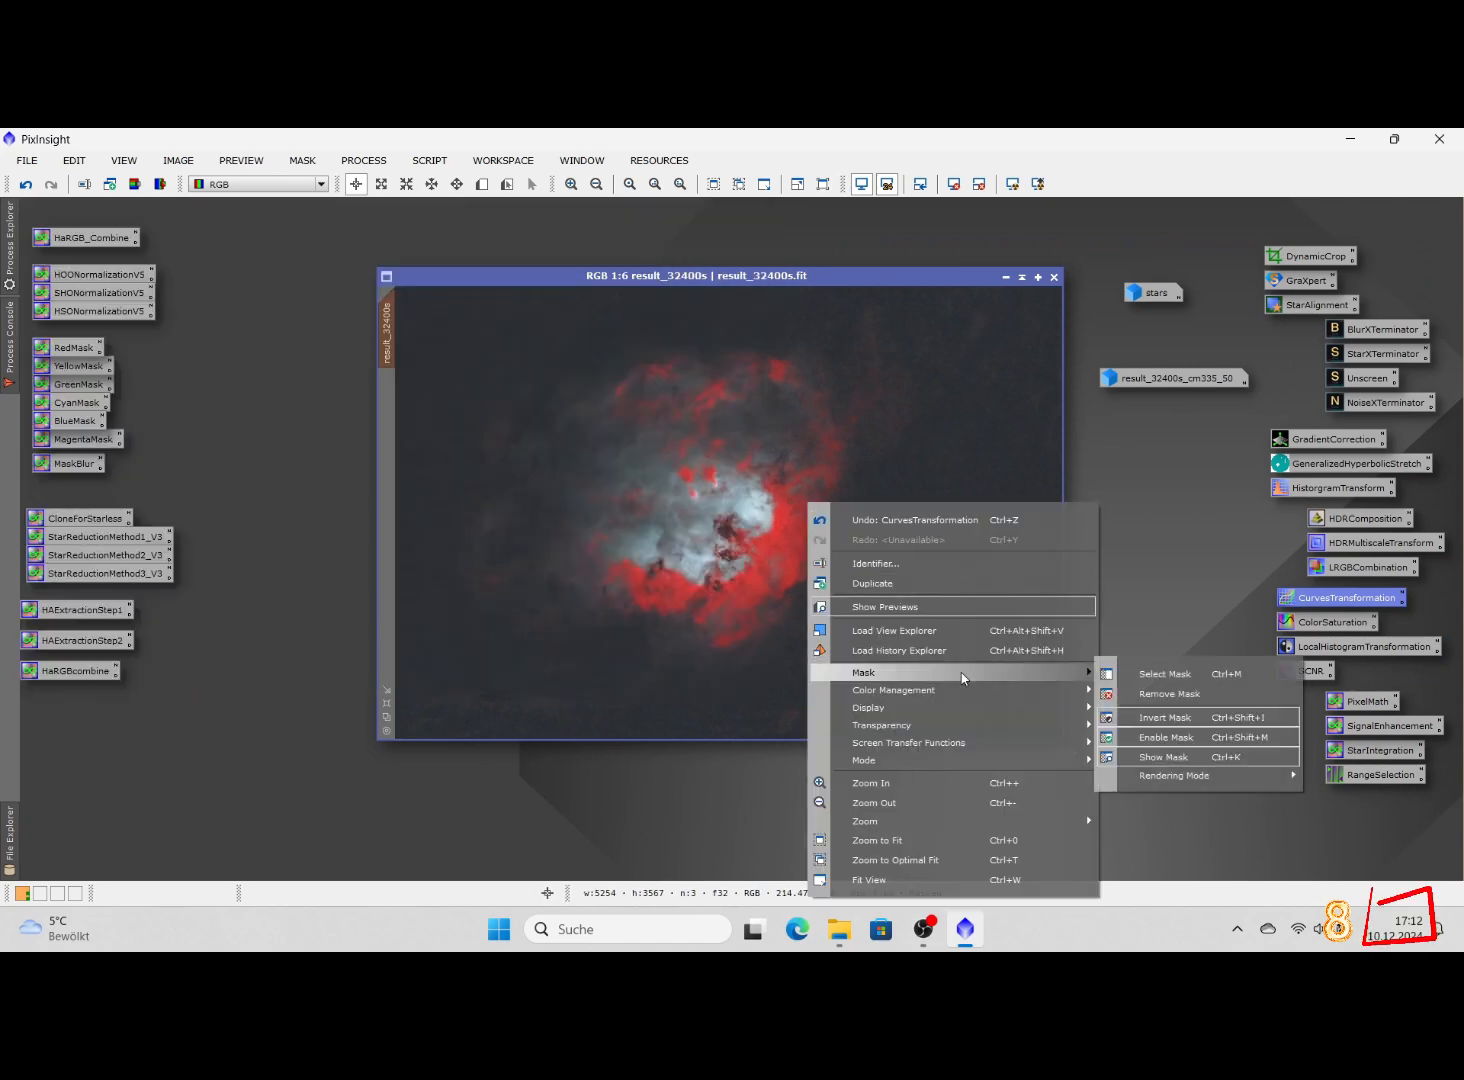
click(1179, 695)
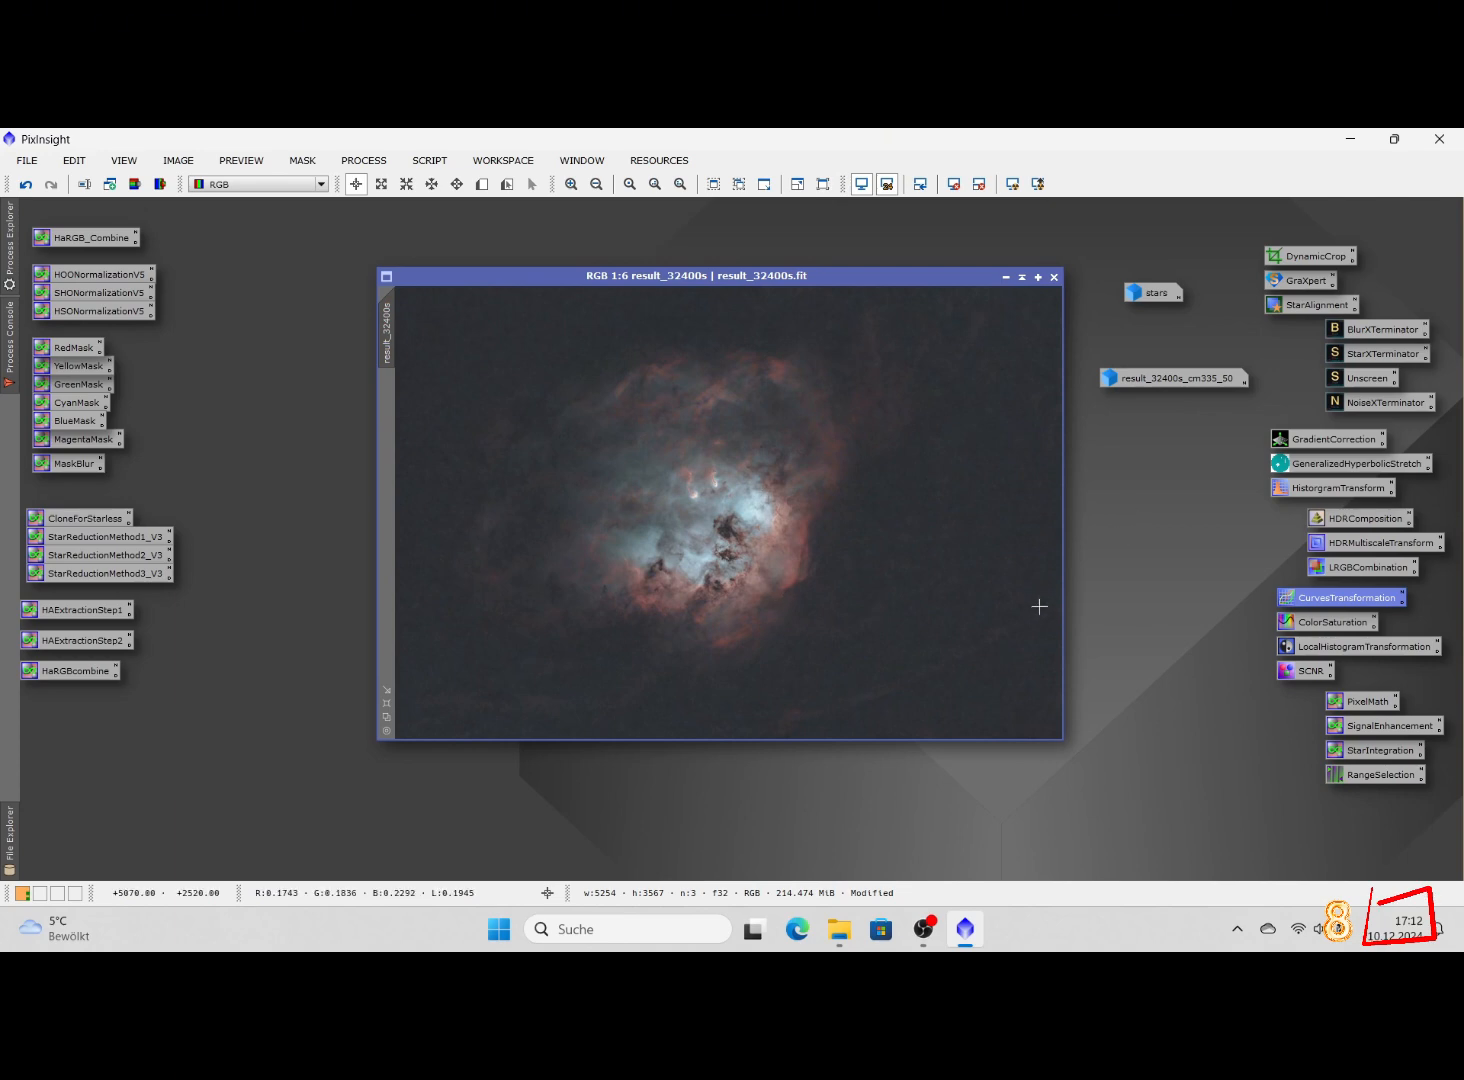
Apply an RGB/K S-curve through about (0.173, 0.134) and (0.585, 0.633) to result_32400s with CurvesTransformation, then reset and close it and its preview
double_click(1318, 594)
click(883, 663)
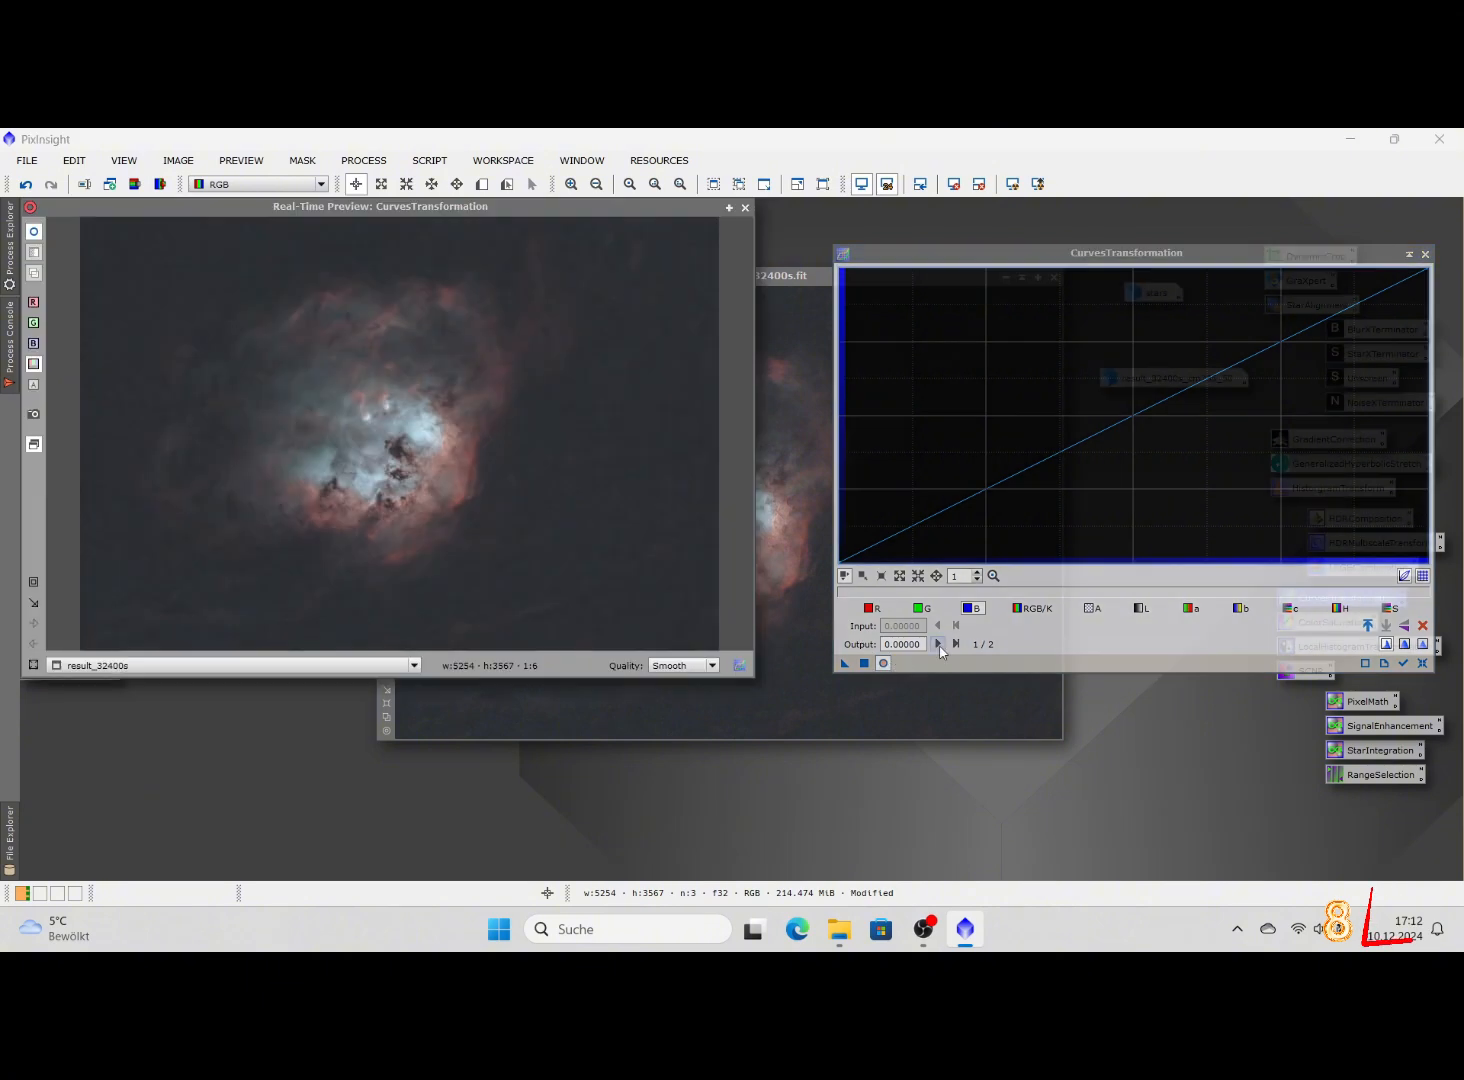
click(1036, 608)
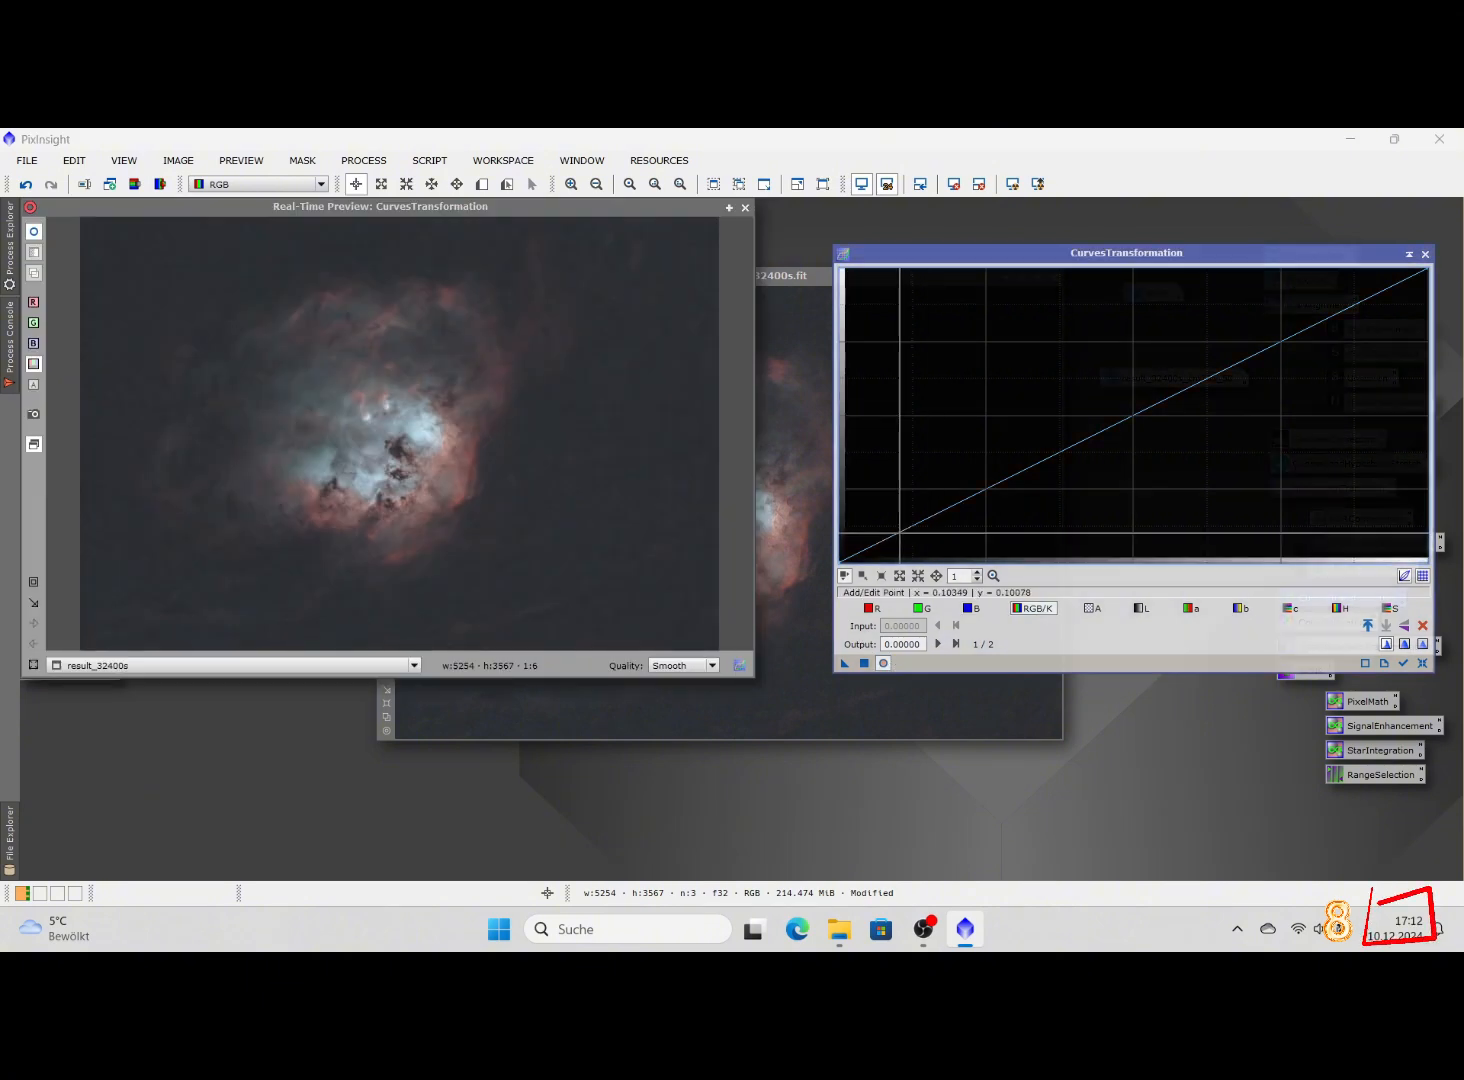
click(901, 532)
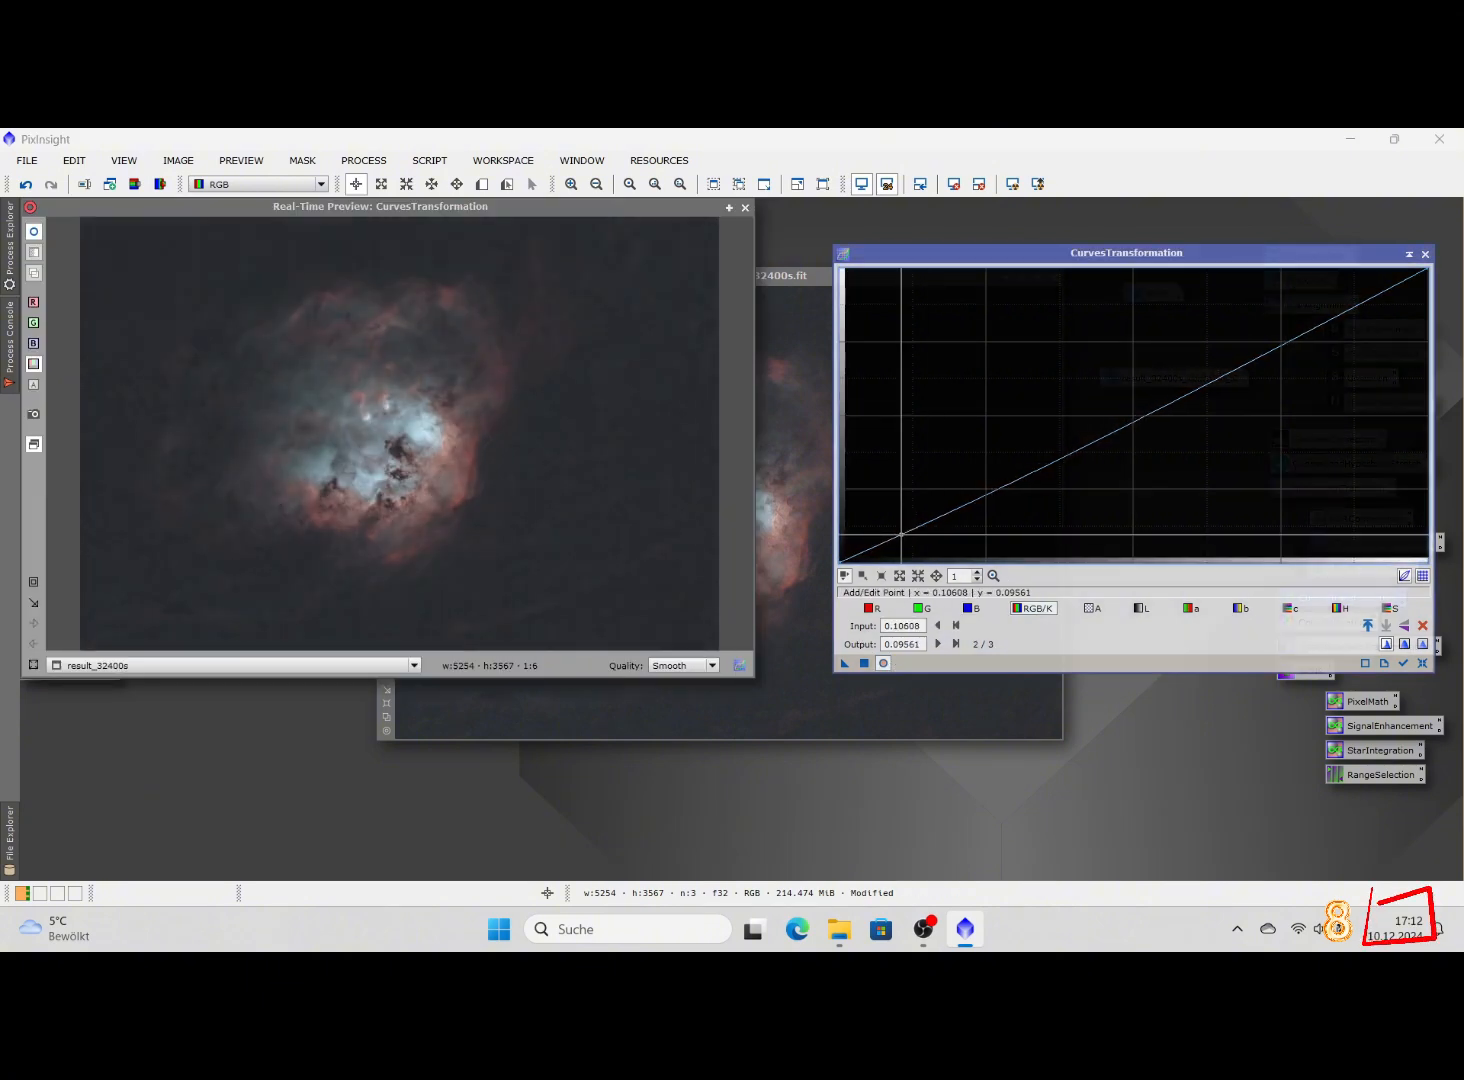
click(1073, 436)
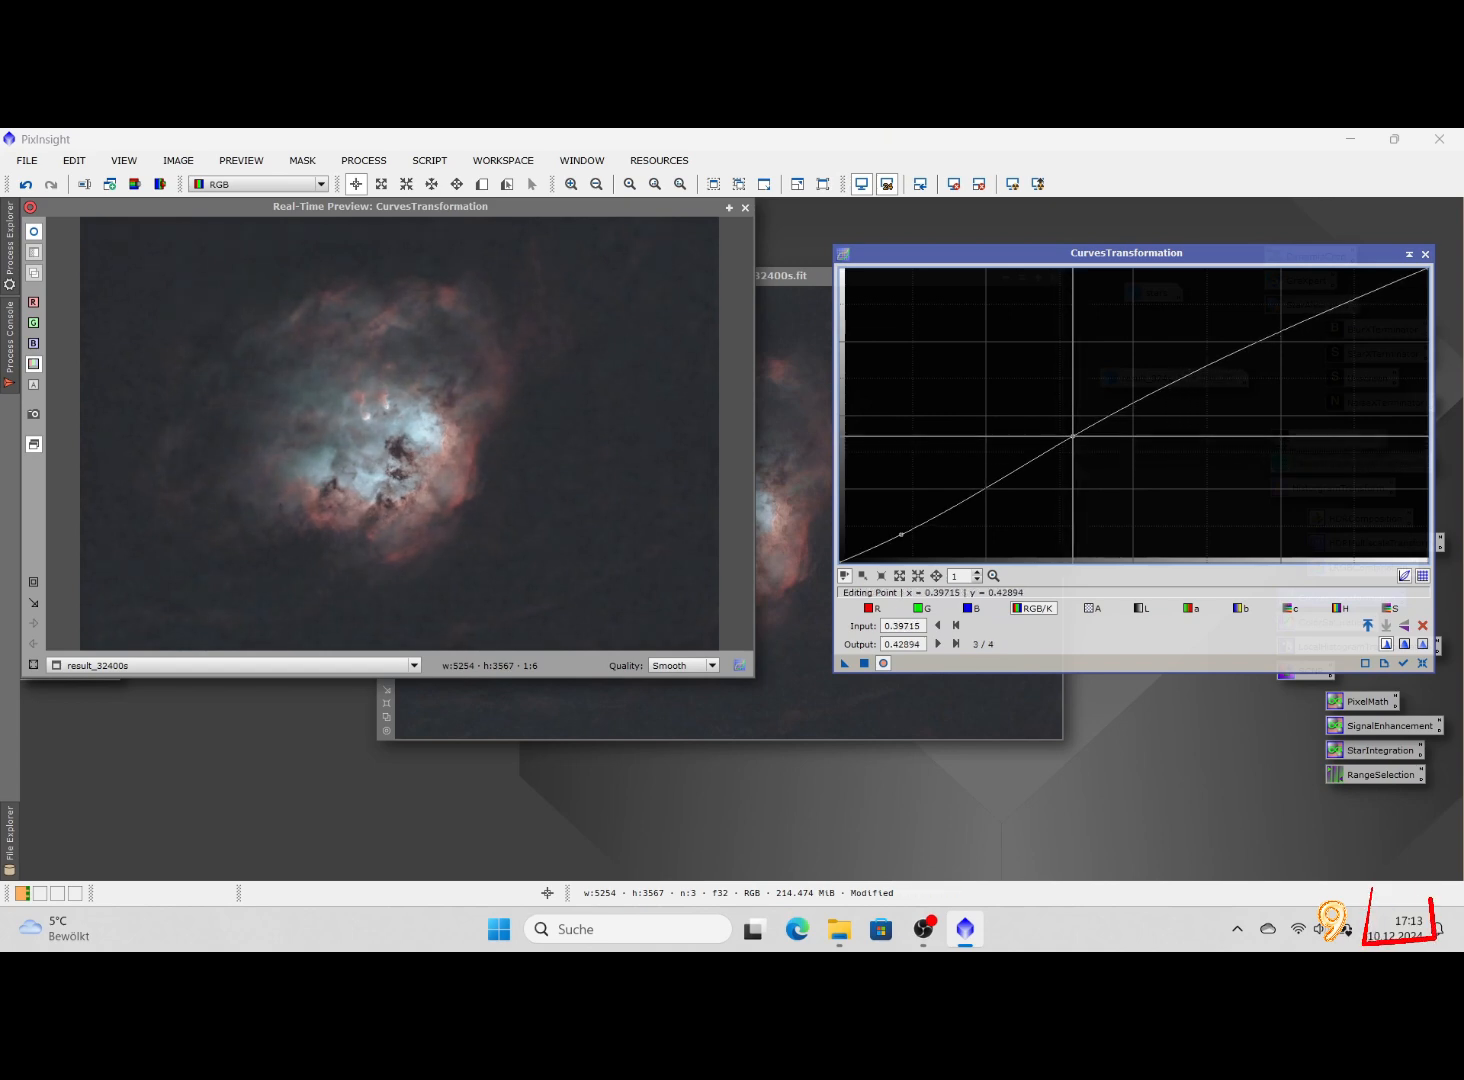
drag(1073, 436, 1183, 376)
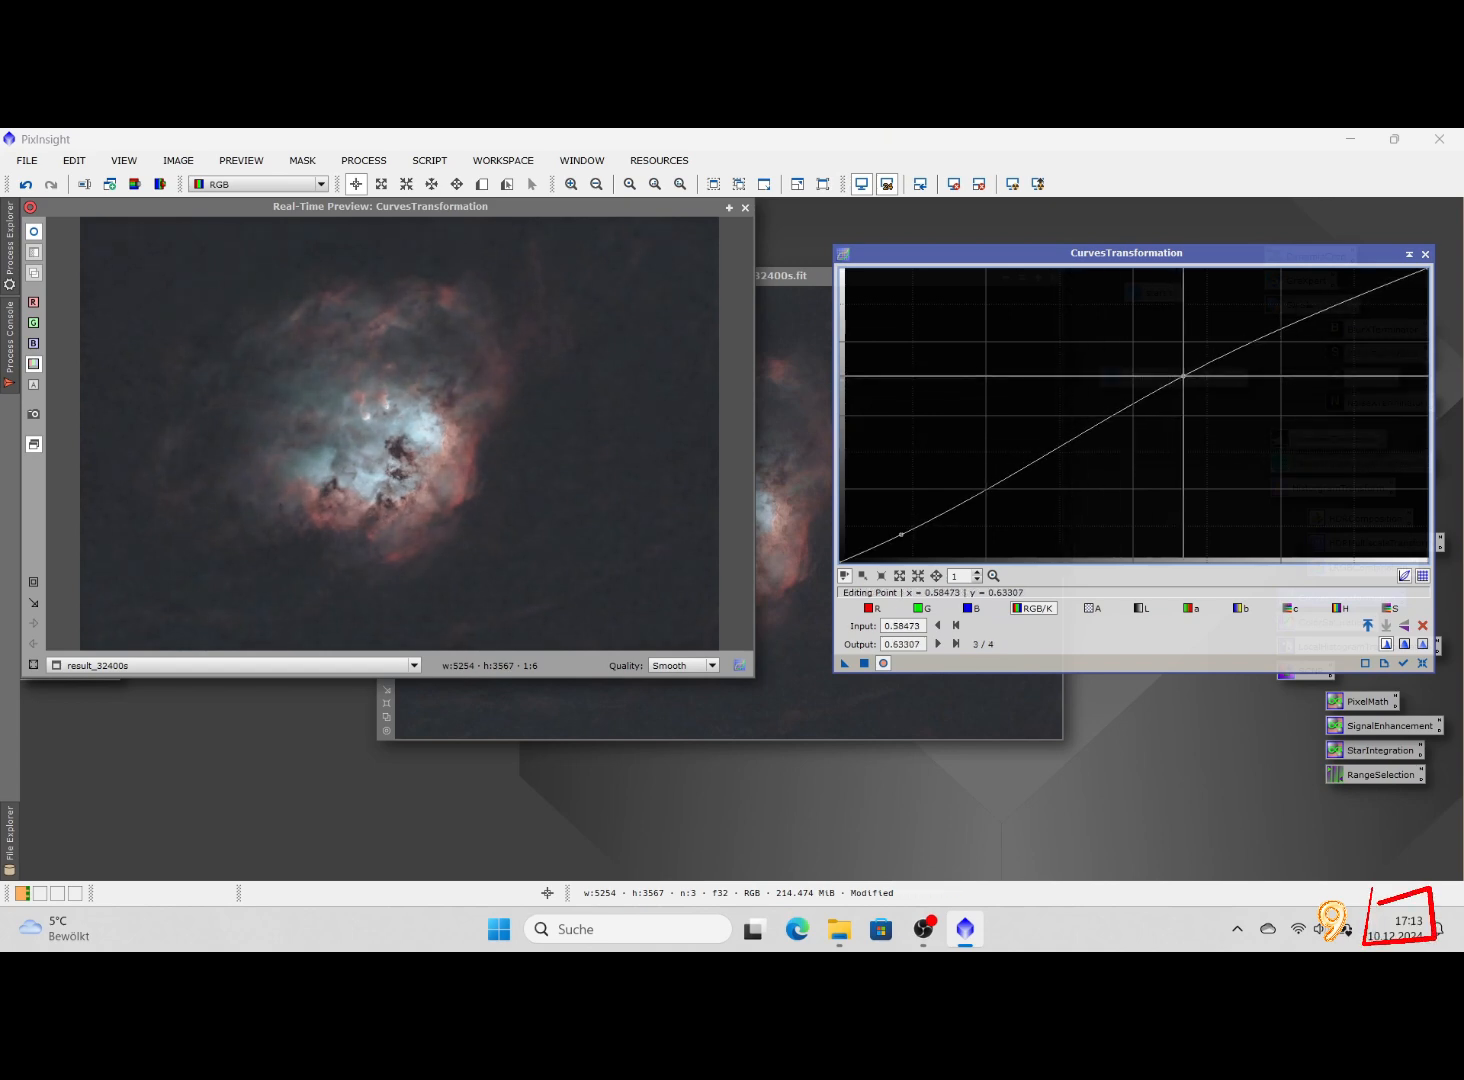
click(668, 576)
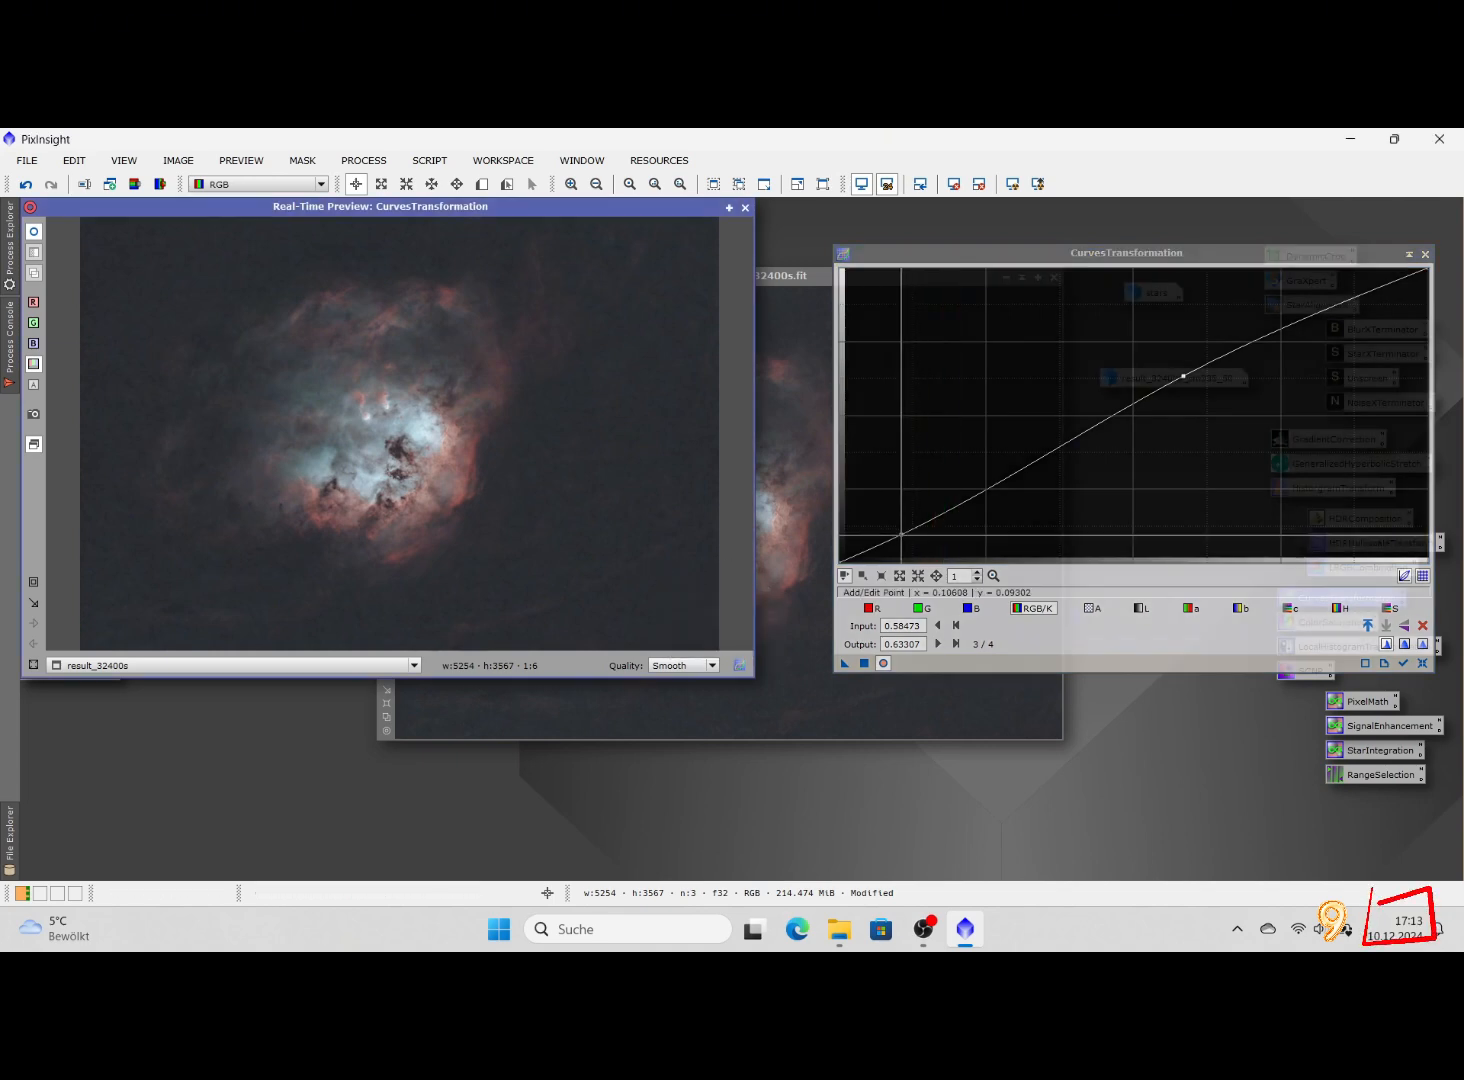
drag(901, 533, 940, 522)
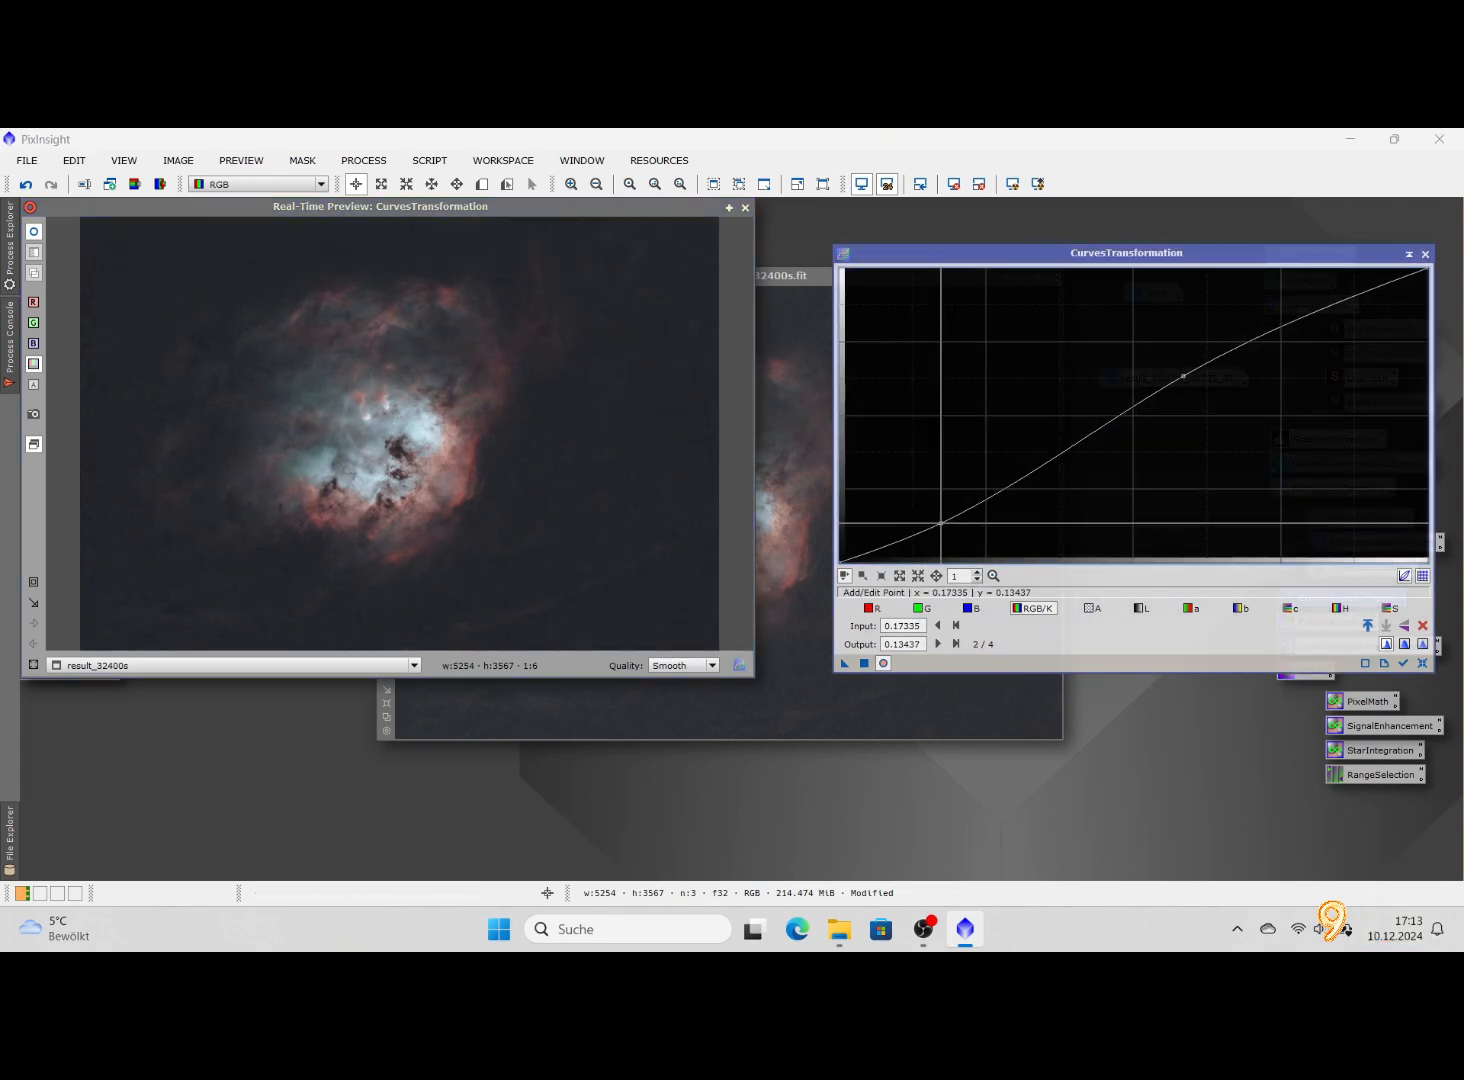
click(864, 663)
click(1422, 663)
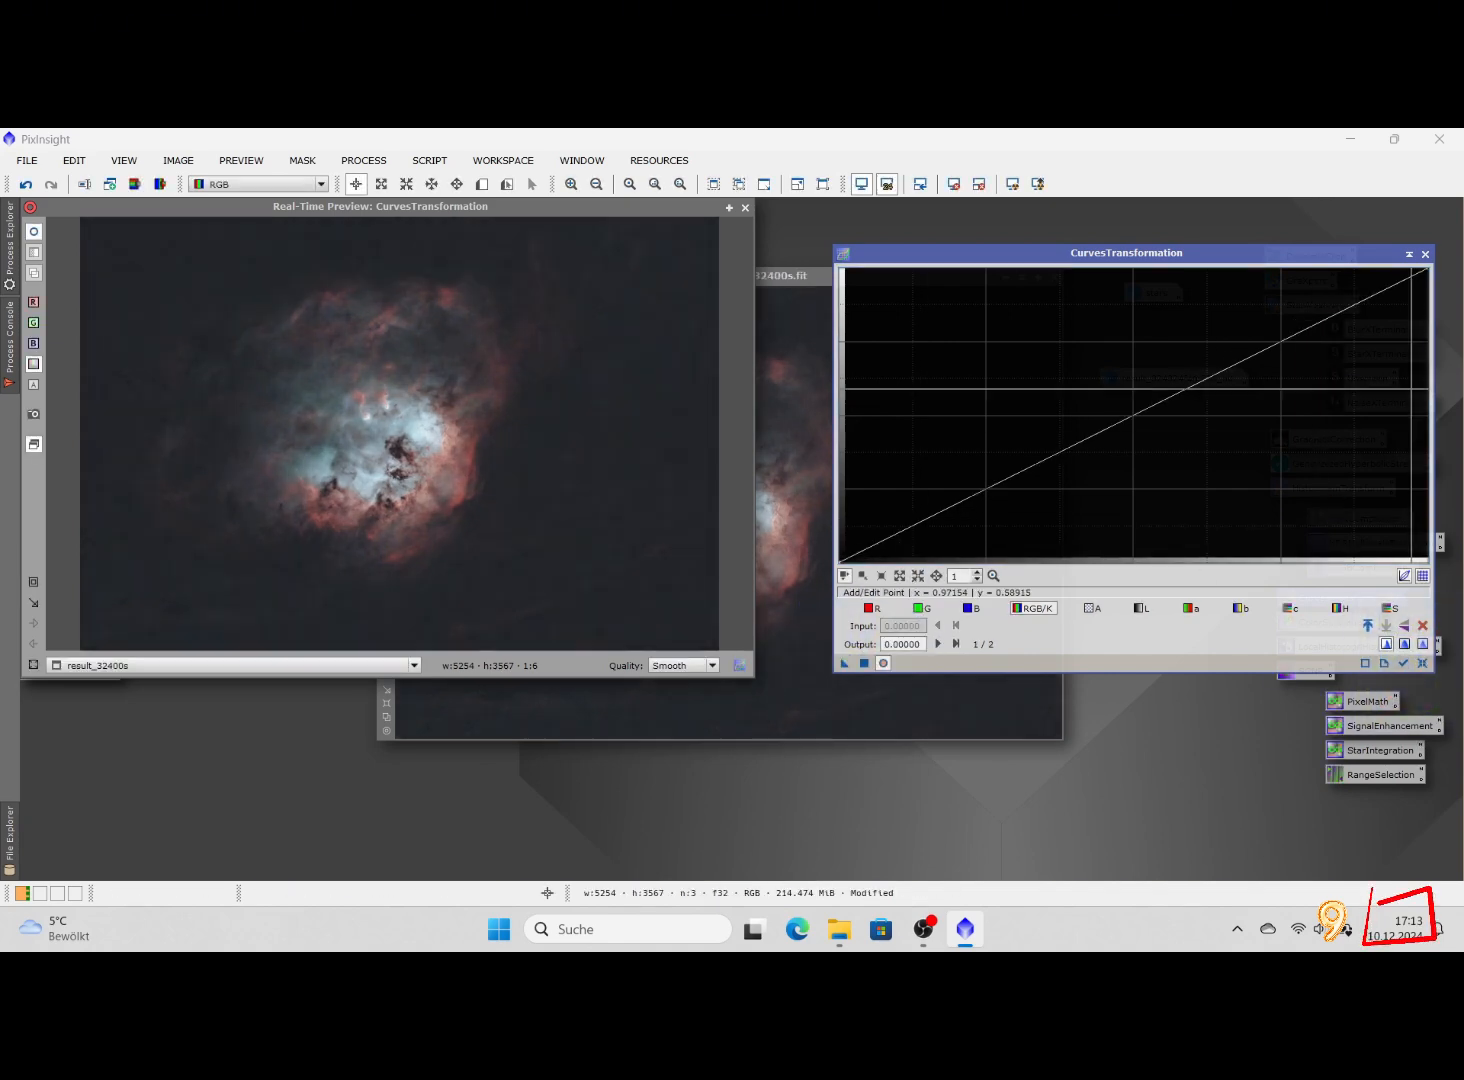
click(1425, 253)
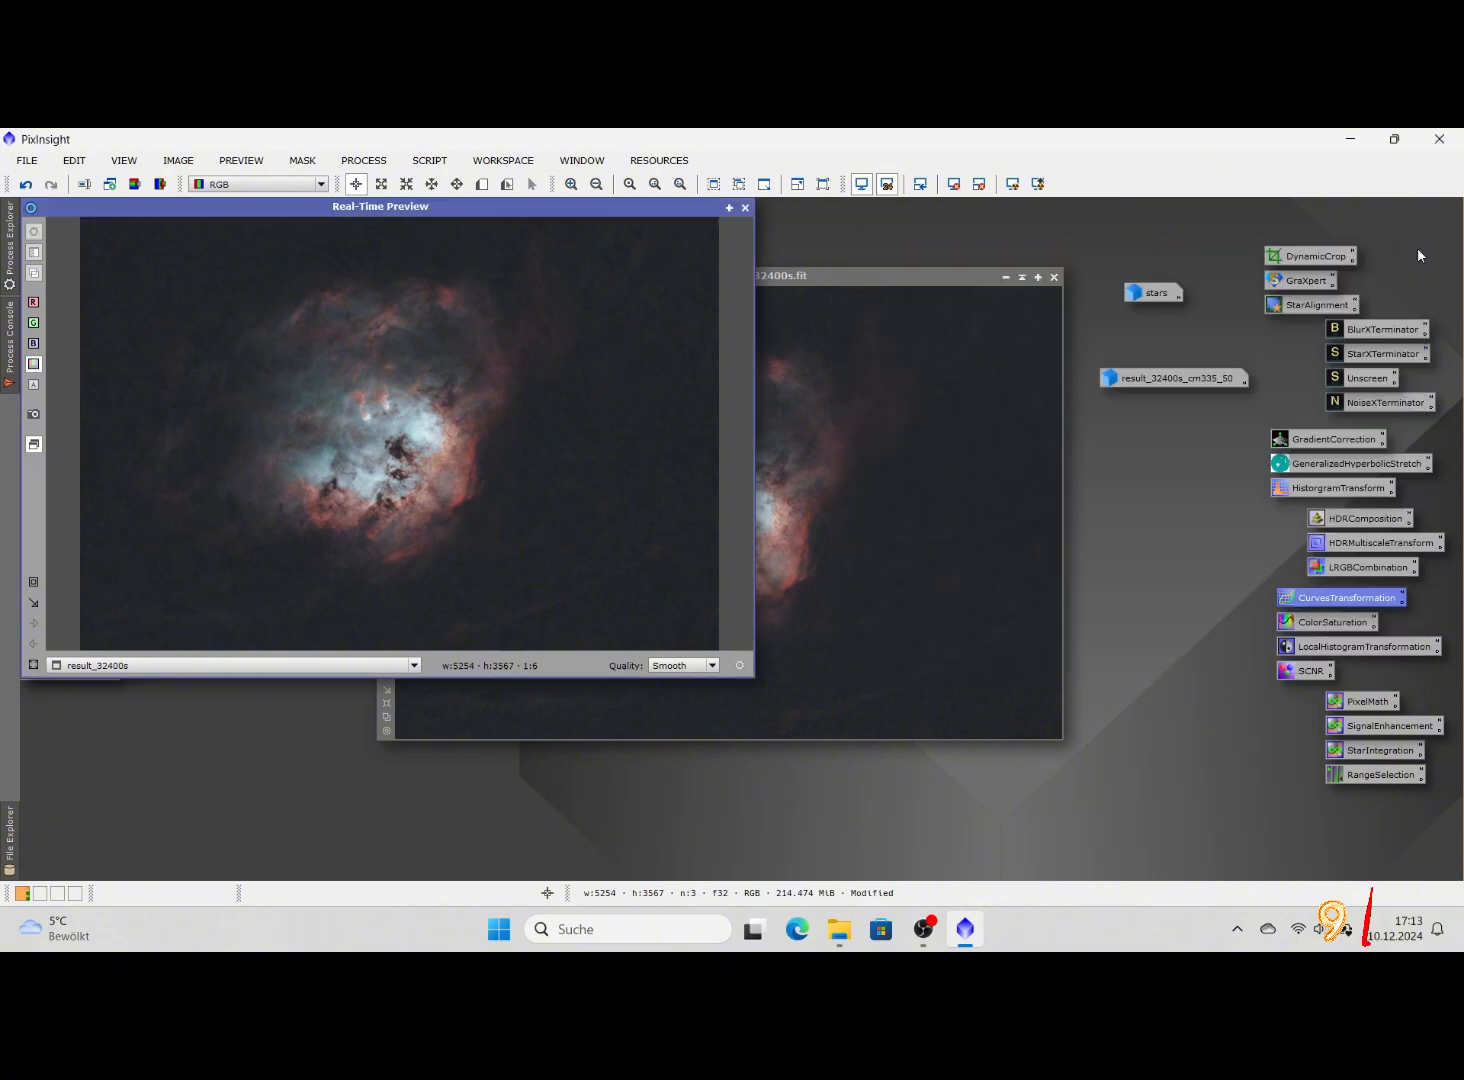
click(745, 208)
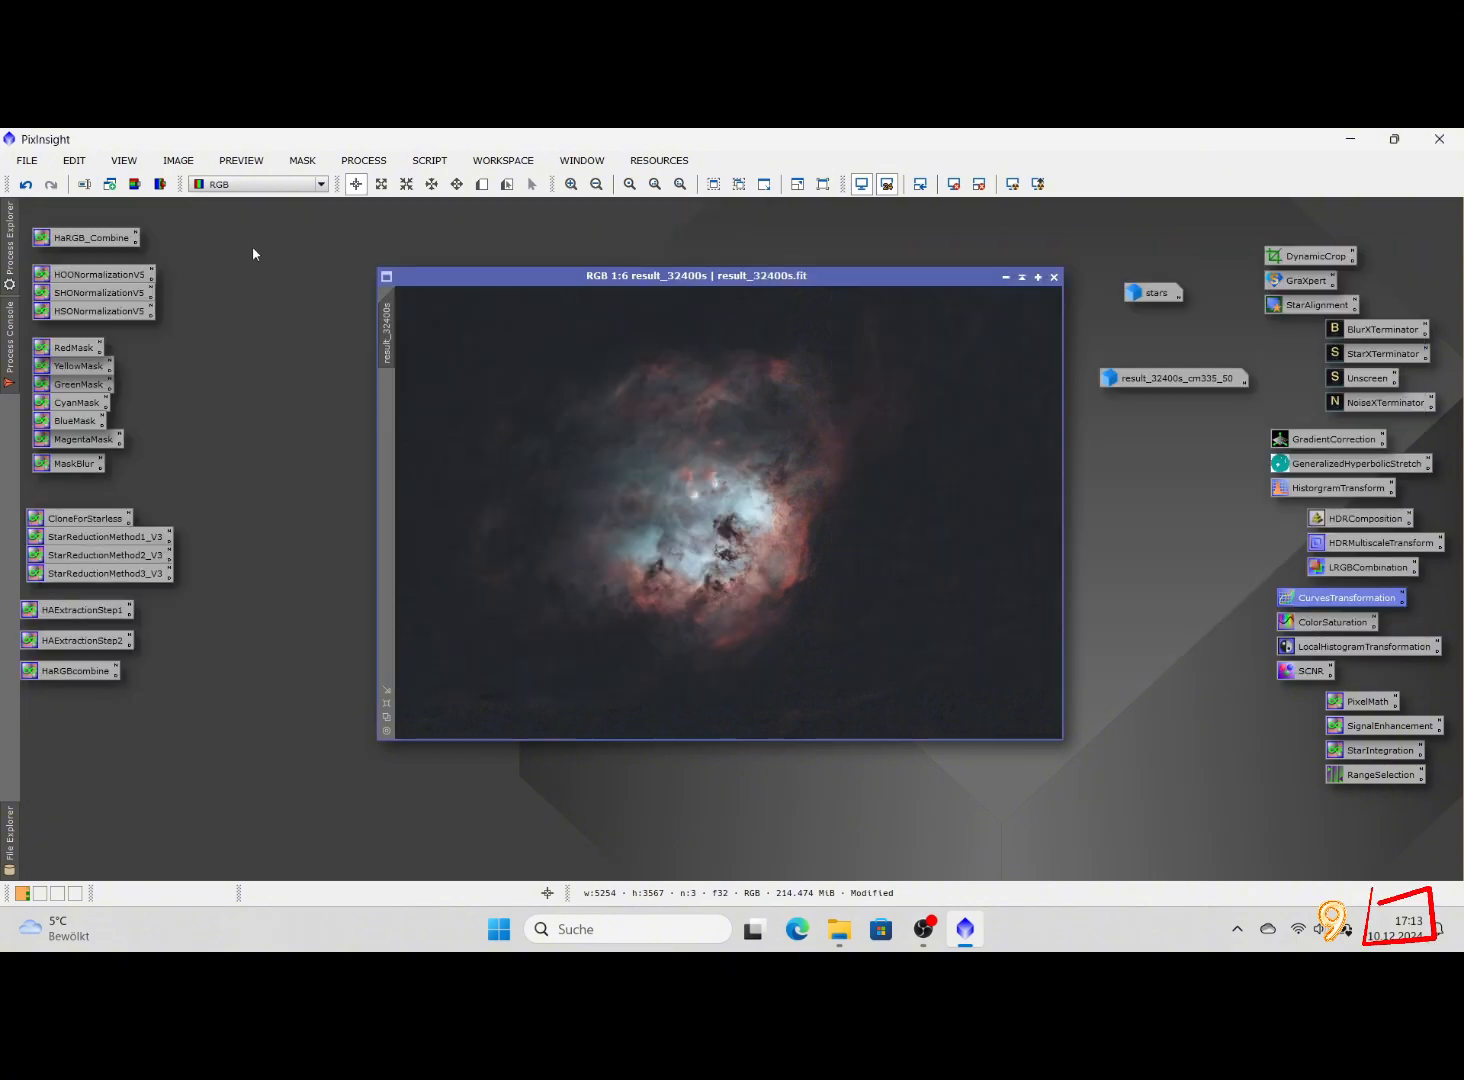
Extract the lightness component of result_32400s as a new image and rename it L
click(135, 186)
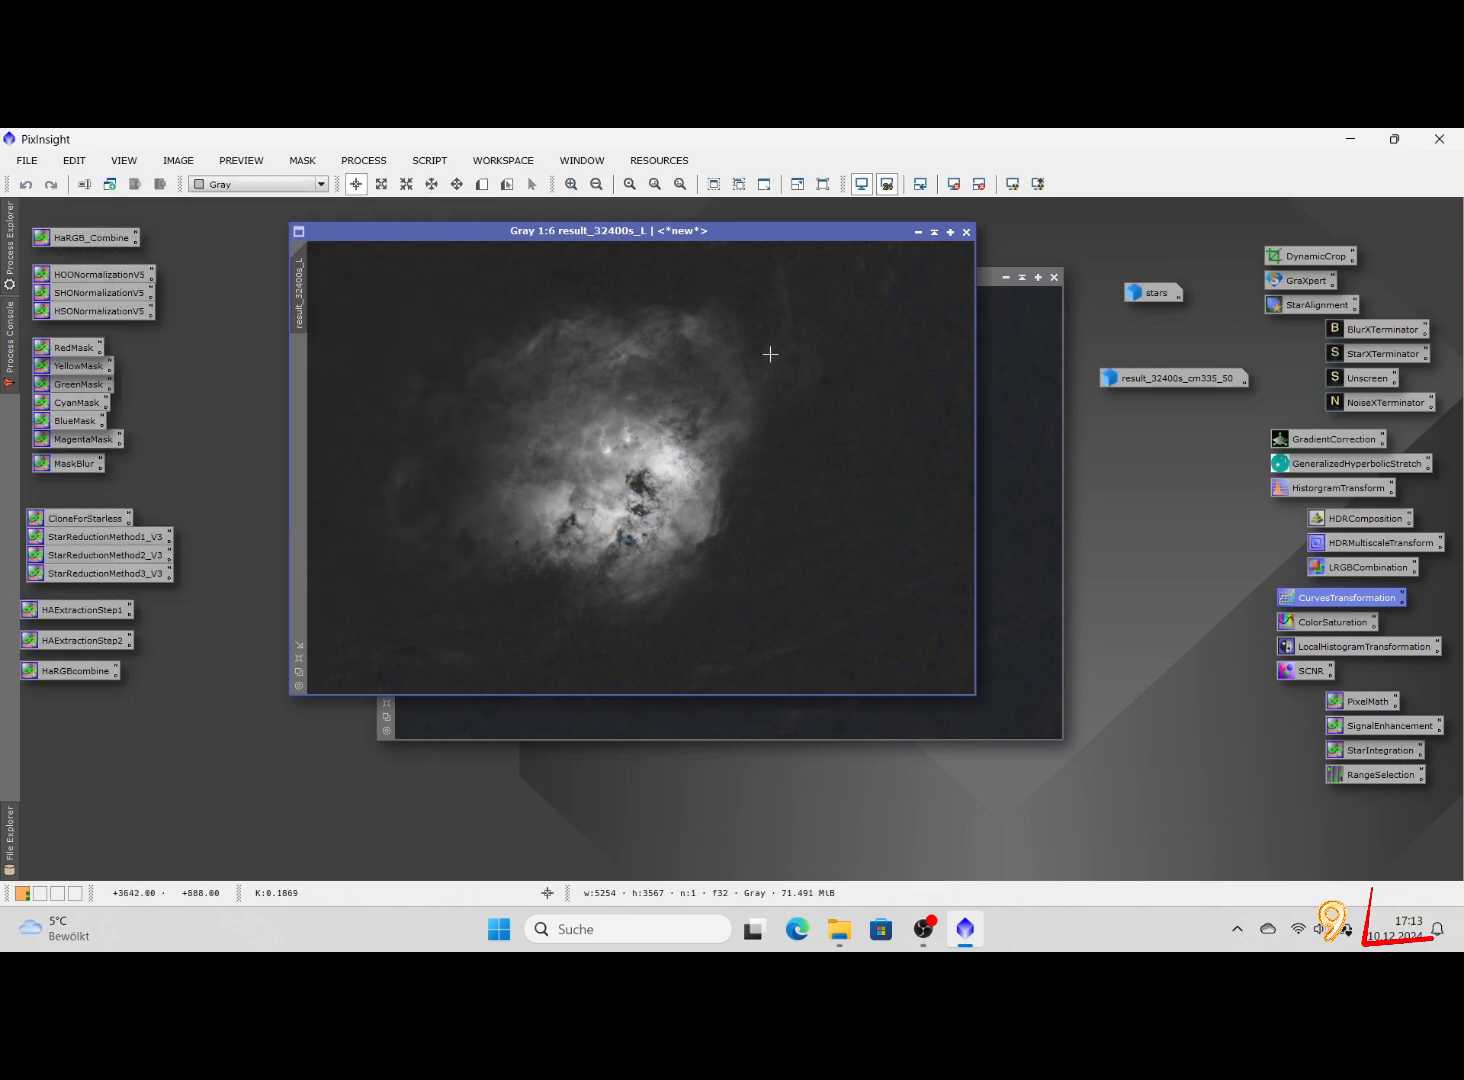
double_click(300, 293)
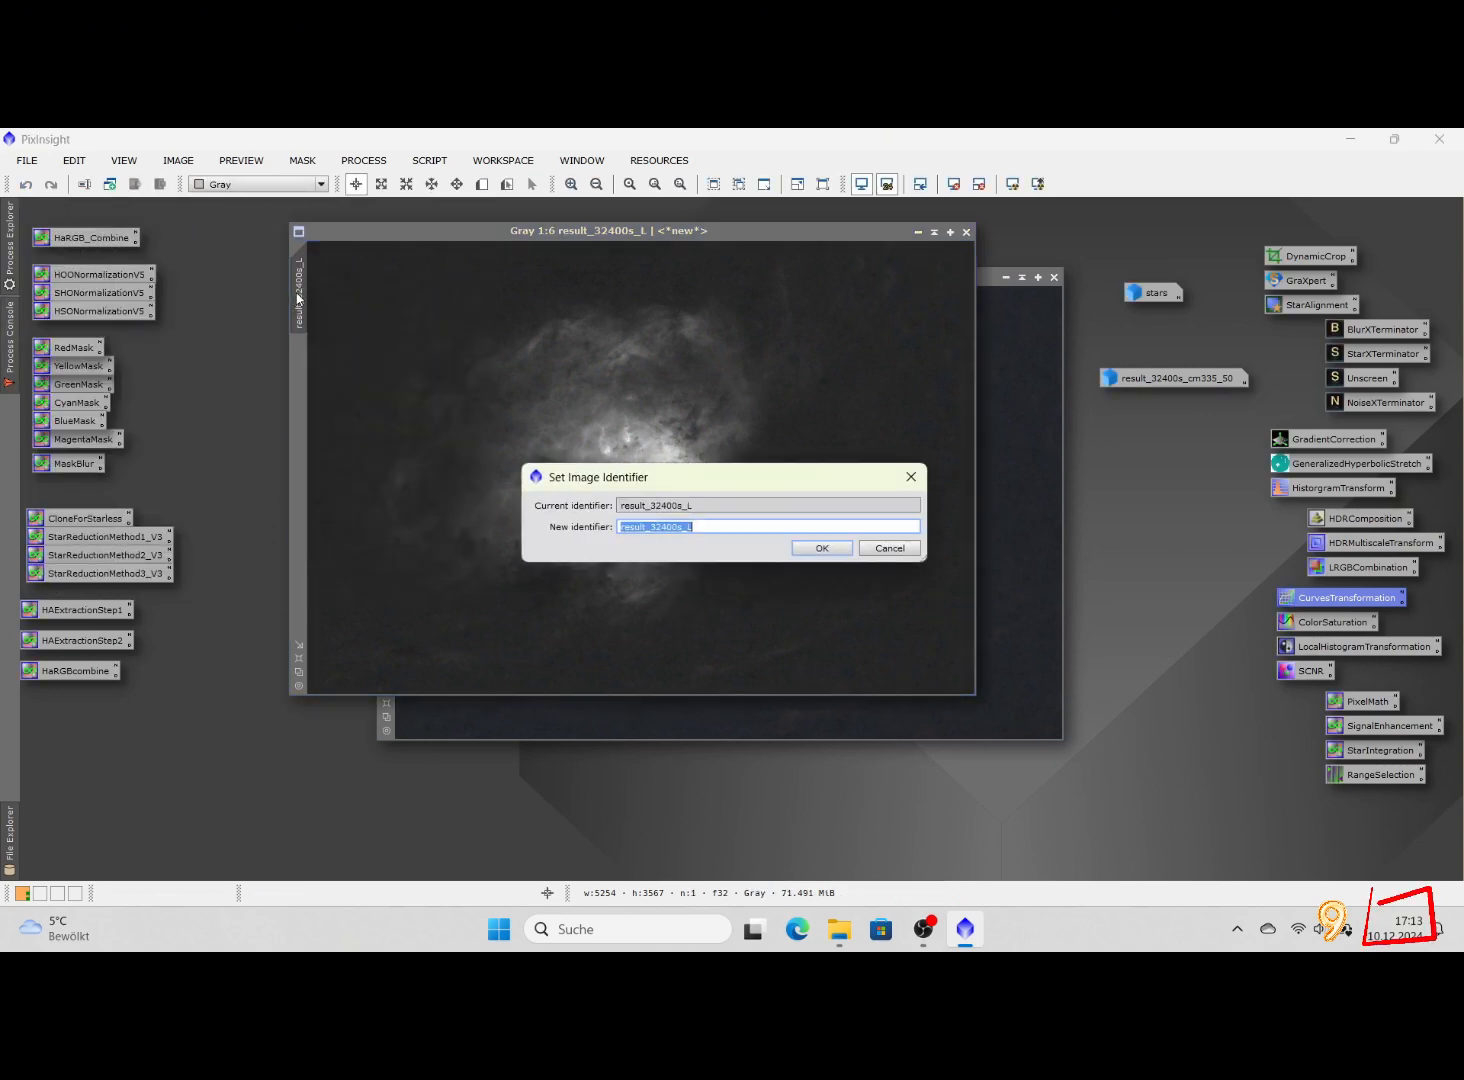
text(L)
key(Return)
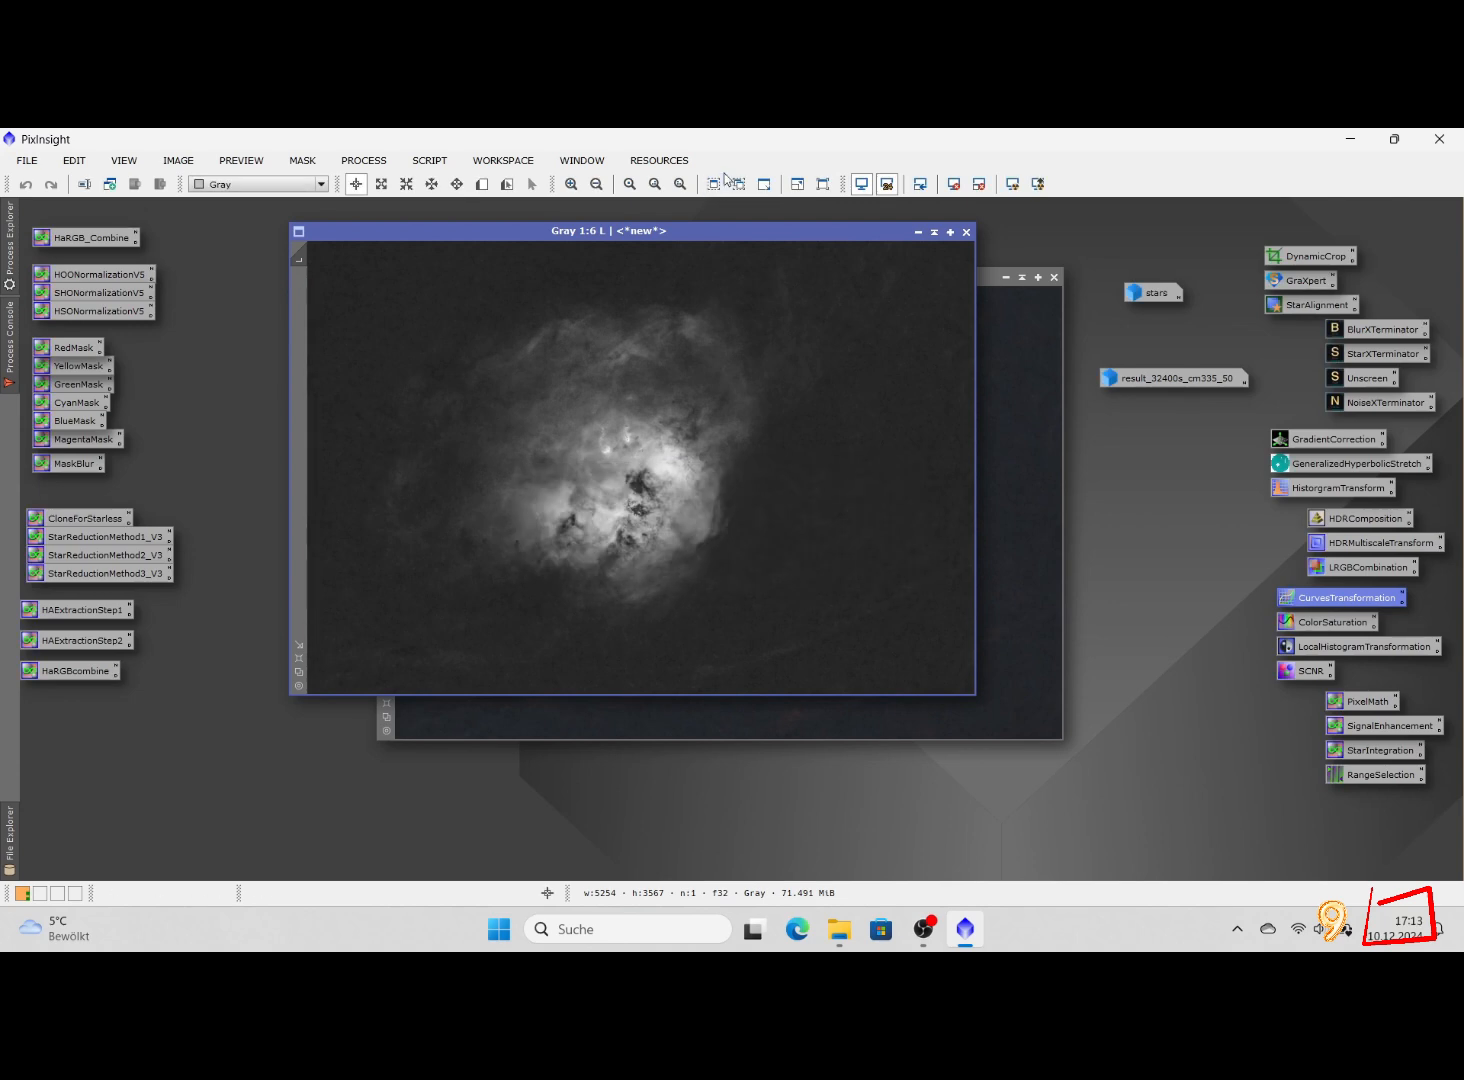
Minimize the L image and park its icon on the empty workspace below and beside the nebula image
click(921, 231)
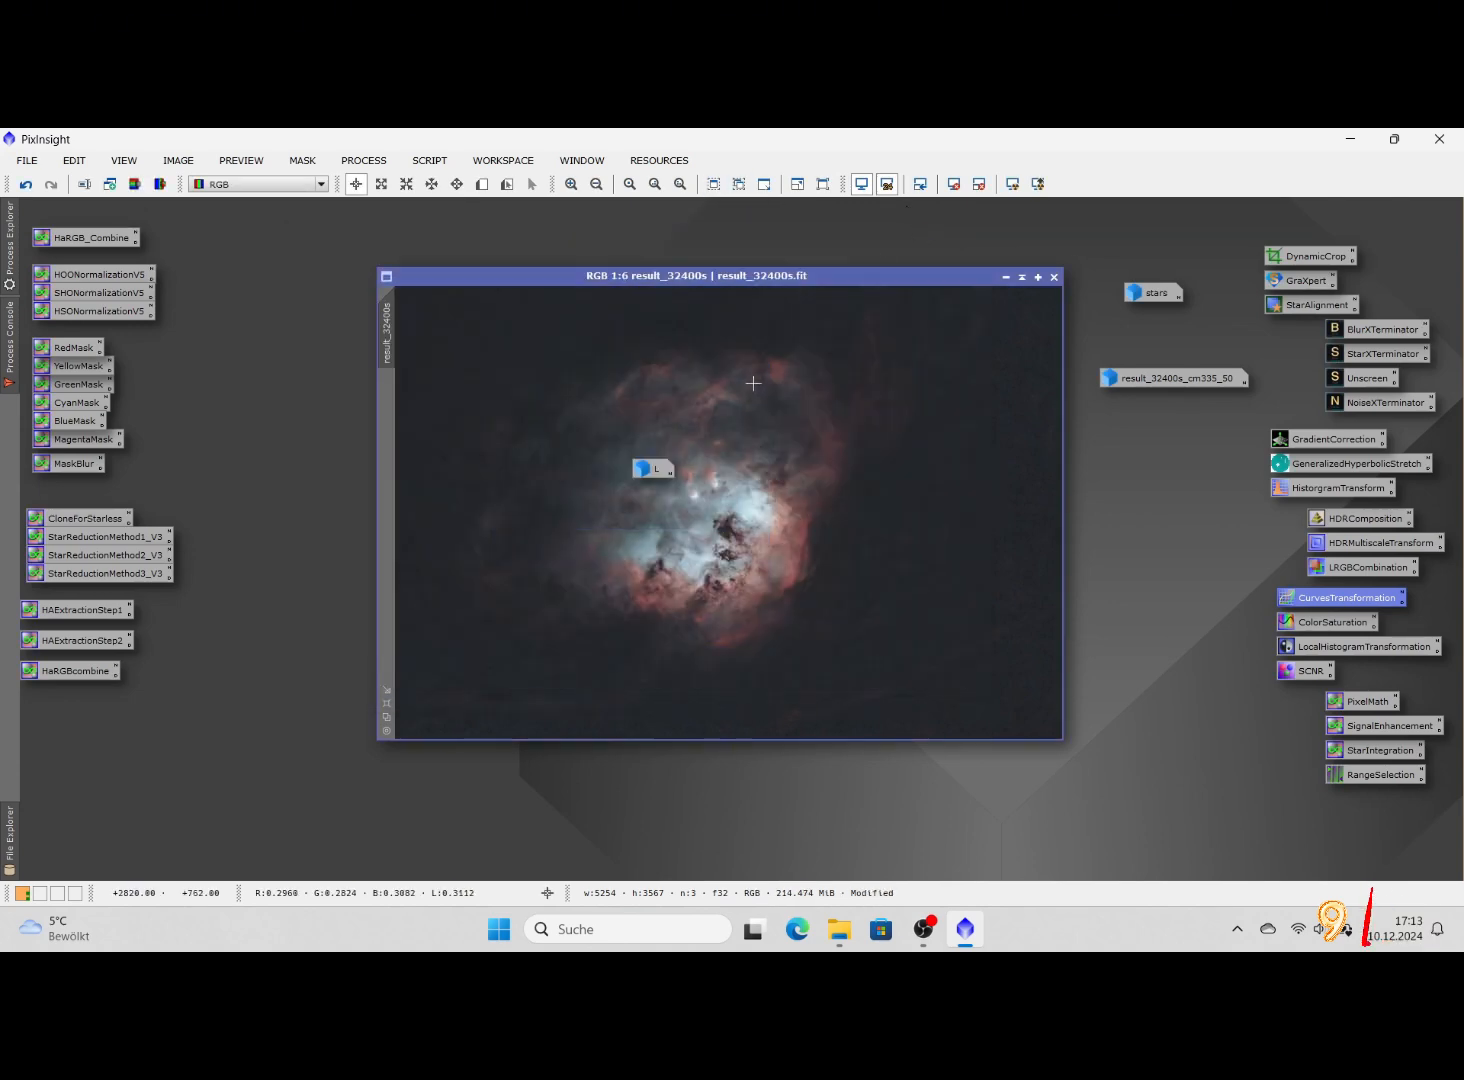
double_click(661, 468)
click(918, 232)
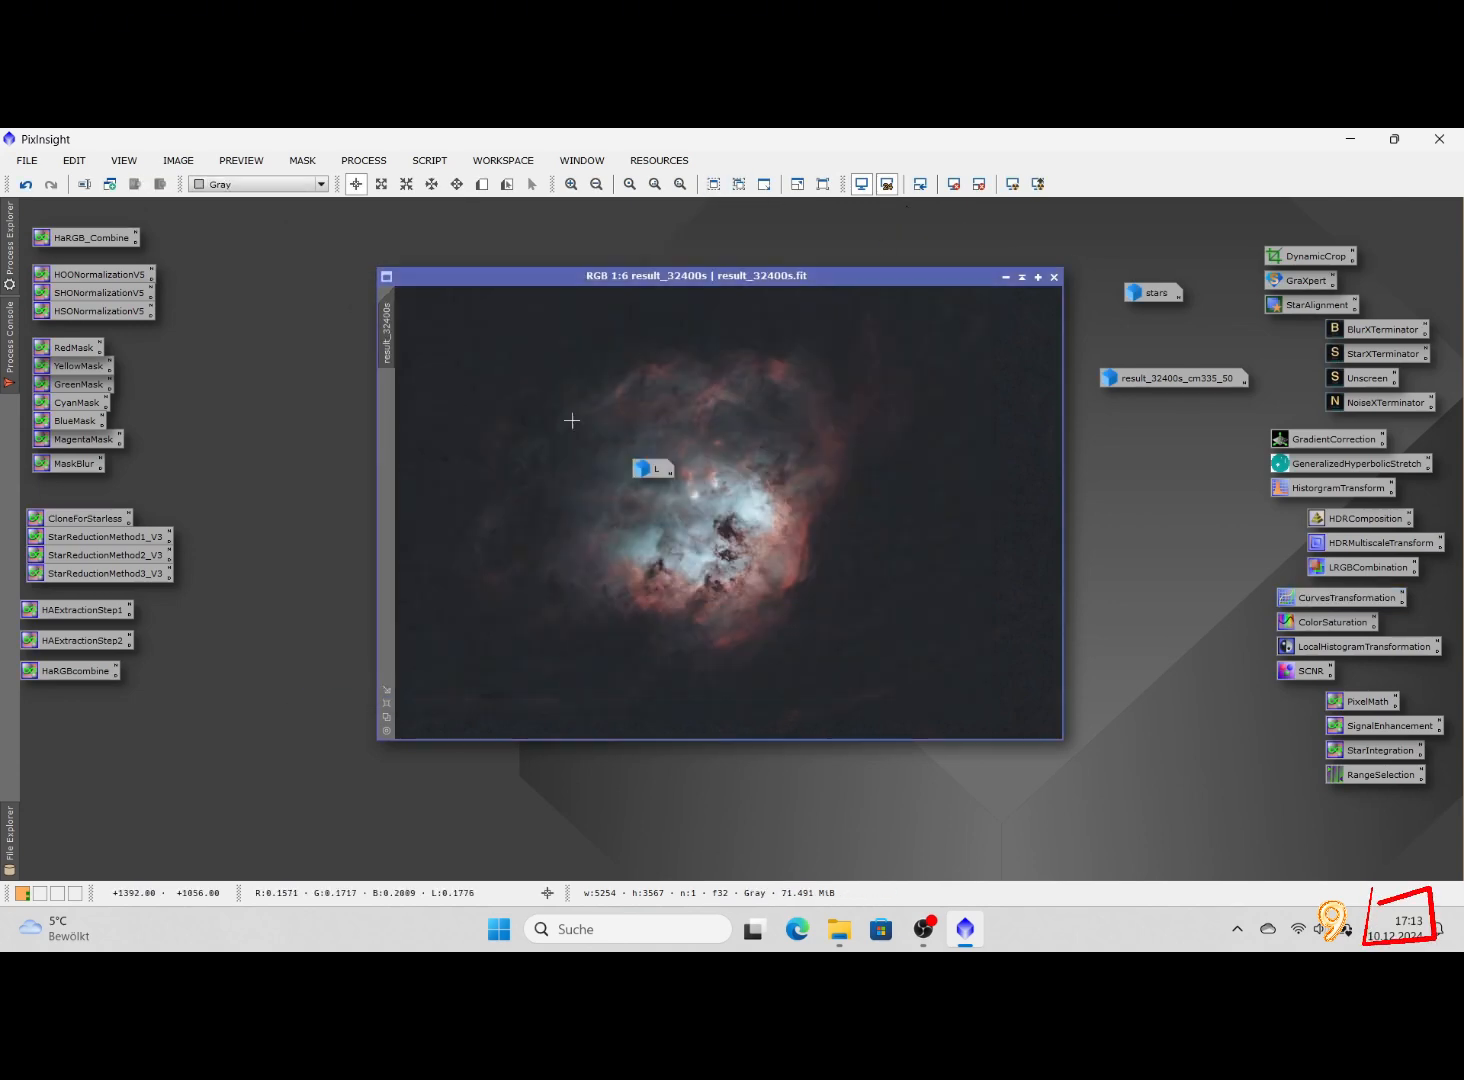
drag(652, 468, 1151, 736)
drag(1213, 803, 1206, 799)
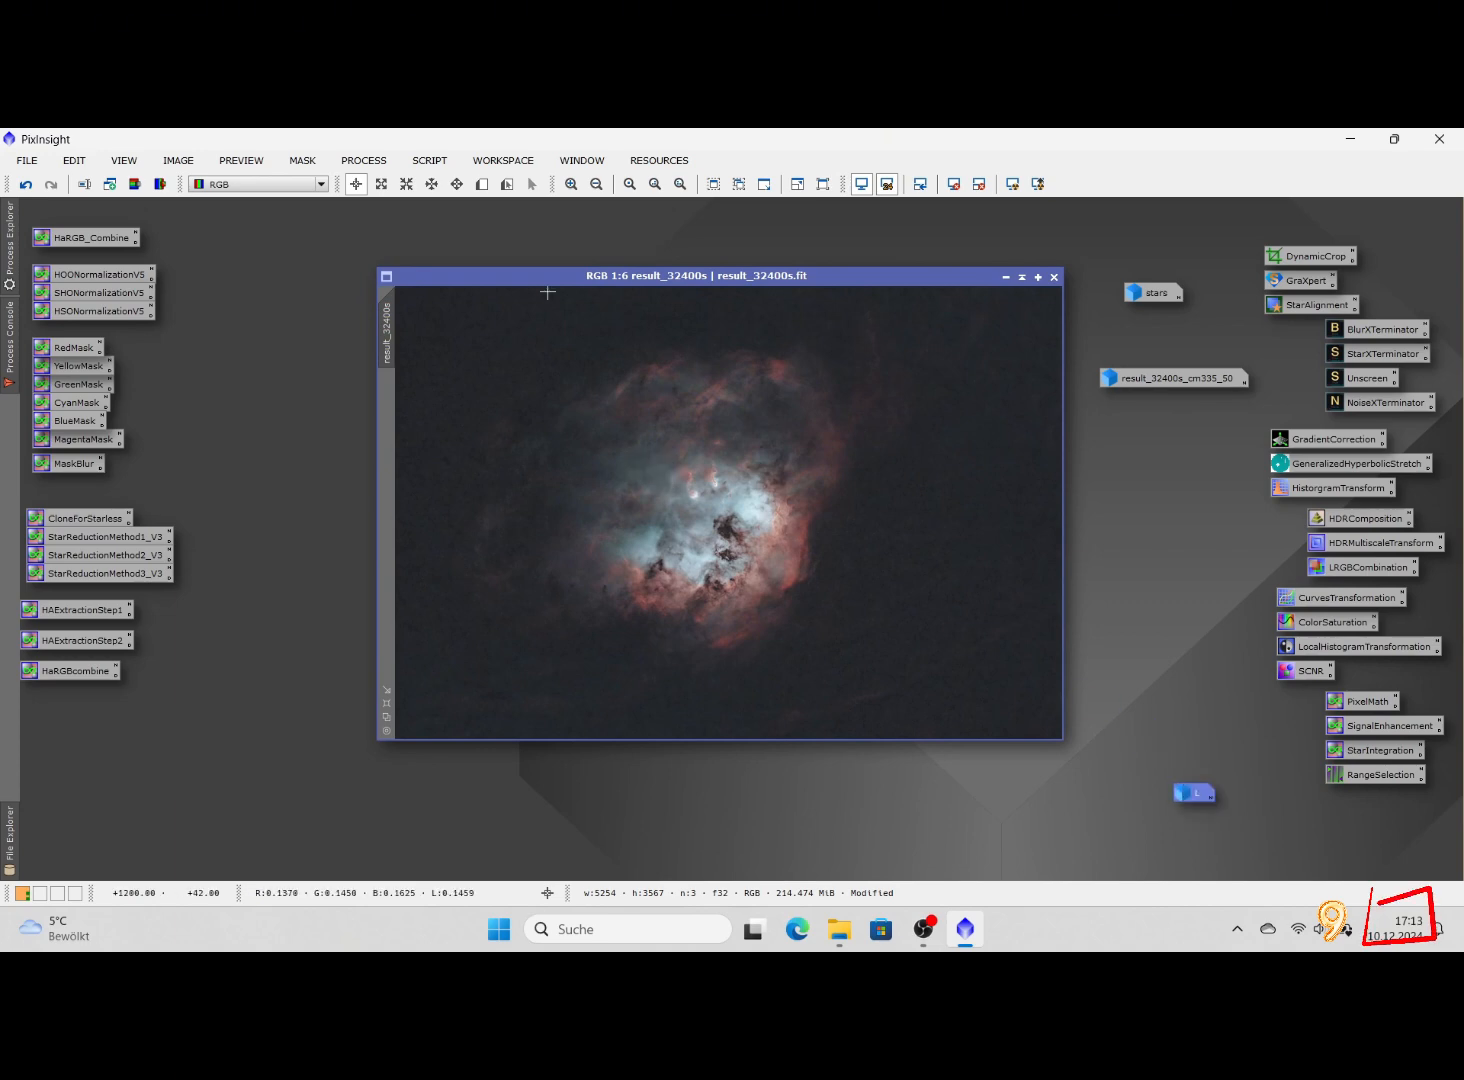
Extract the Ha and OIII channels with DBXtract, using result_32400s as the Ha + OIII source and no palette creation, and close the dialog
click(410, 162)
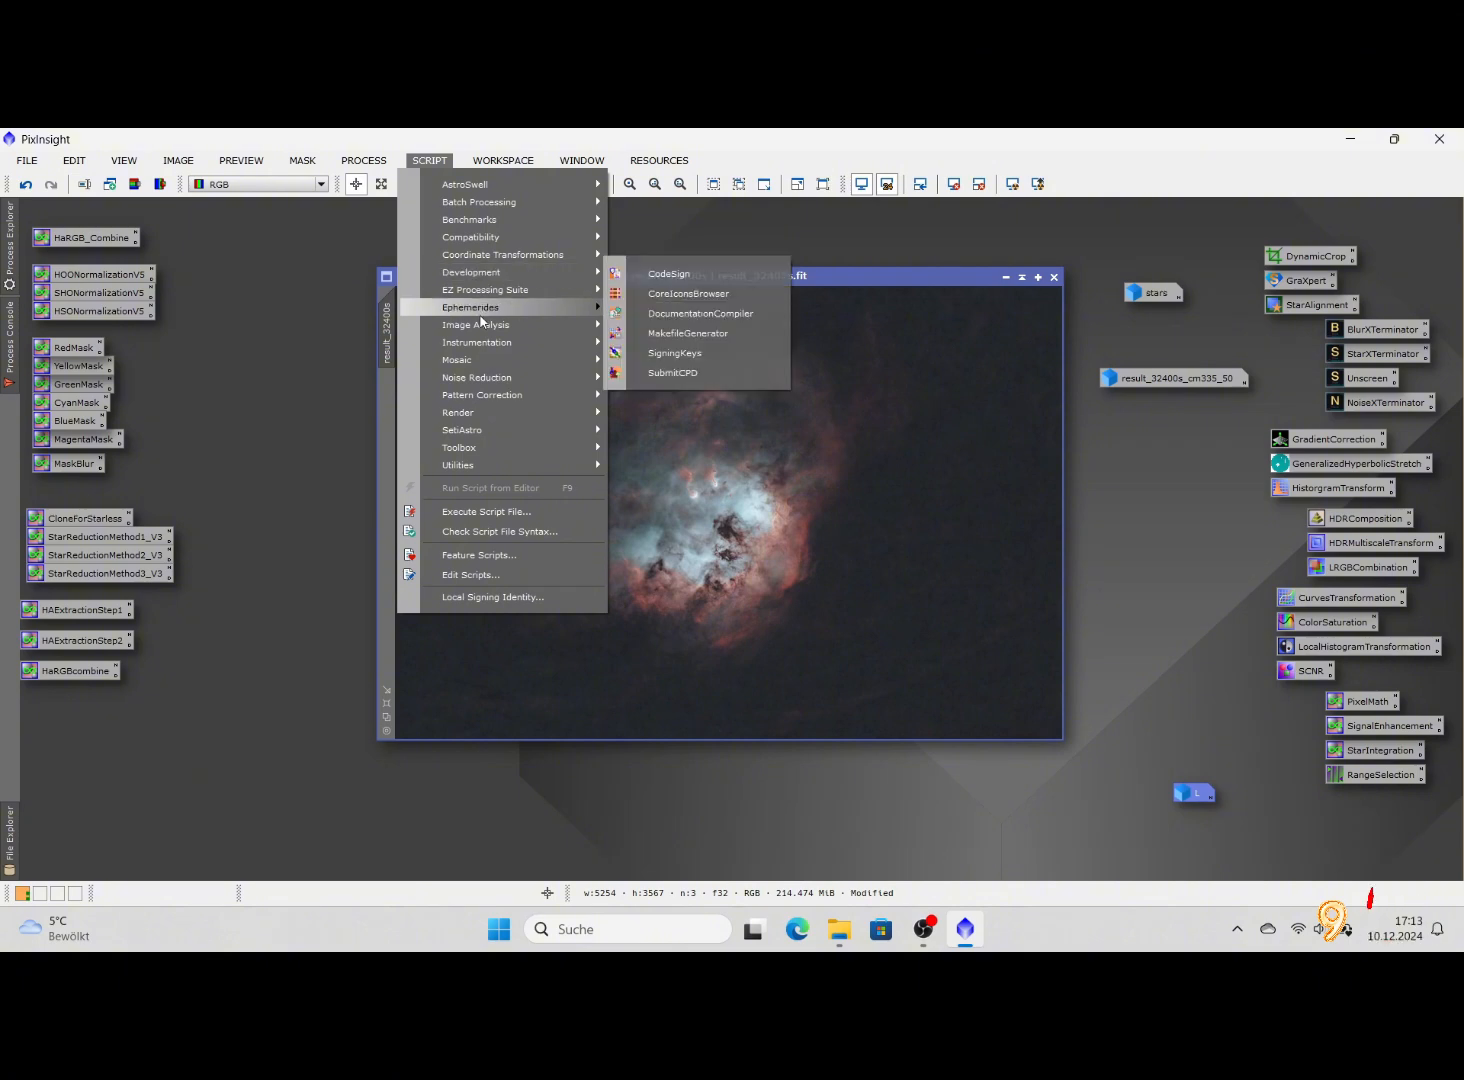
mouse_move(495, 398)
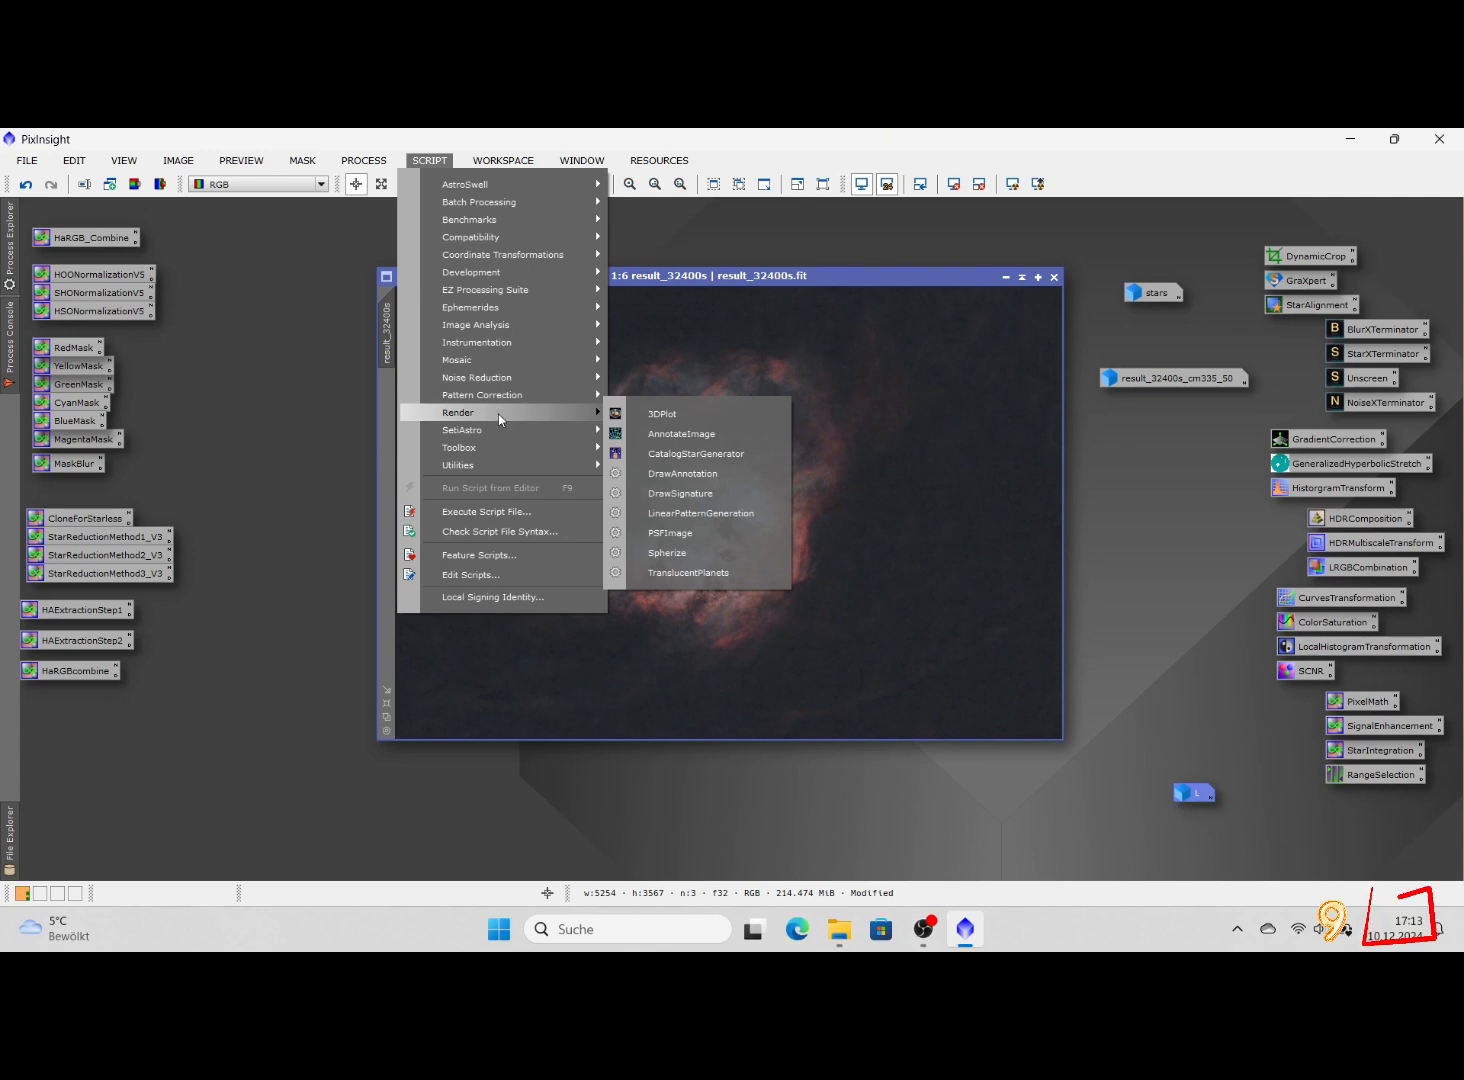
mouse_move(574, 433)
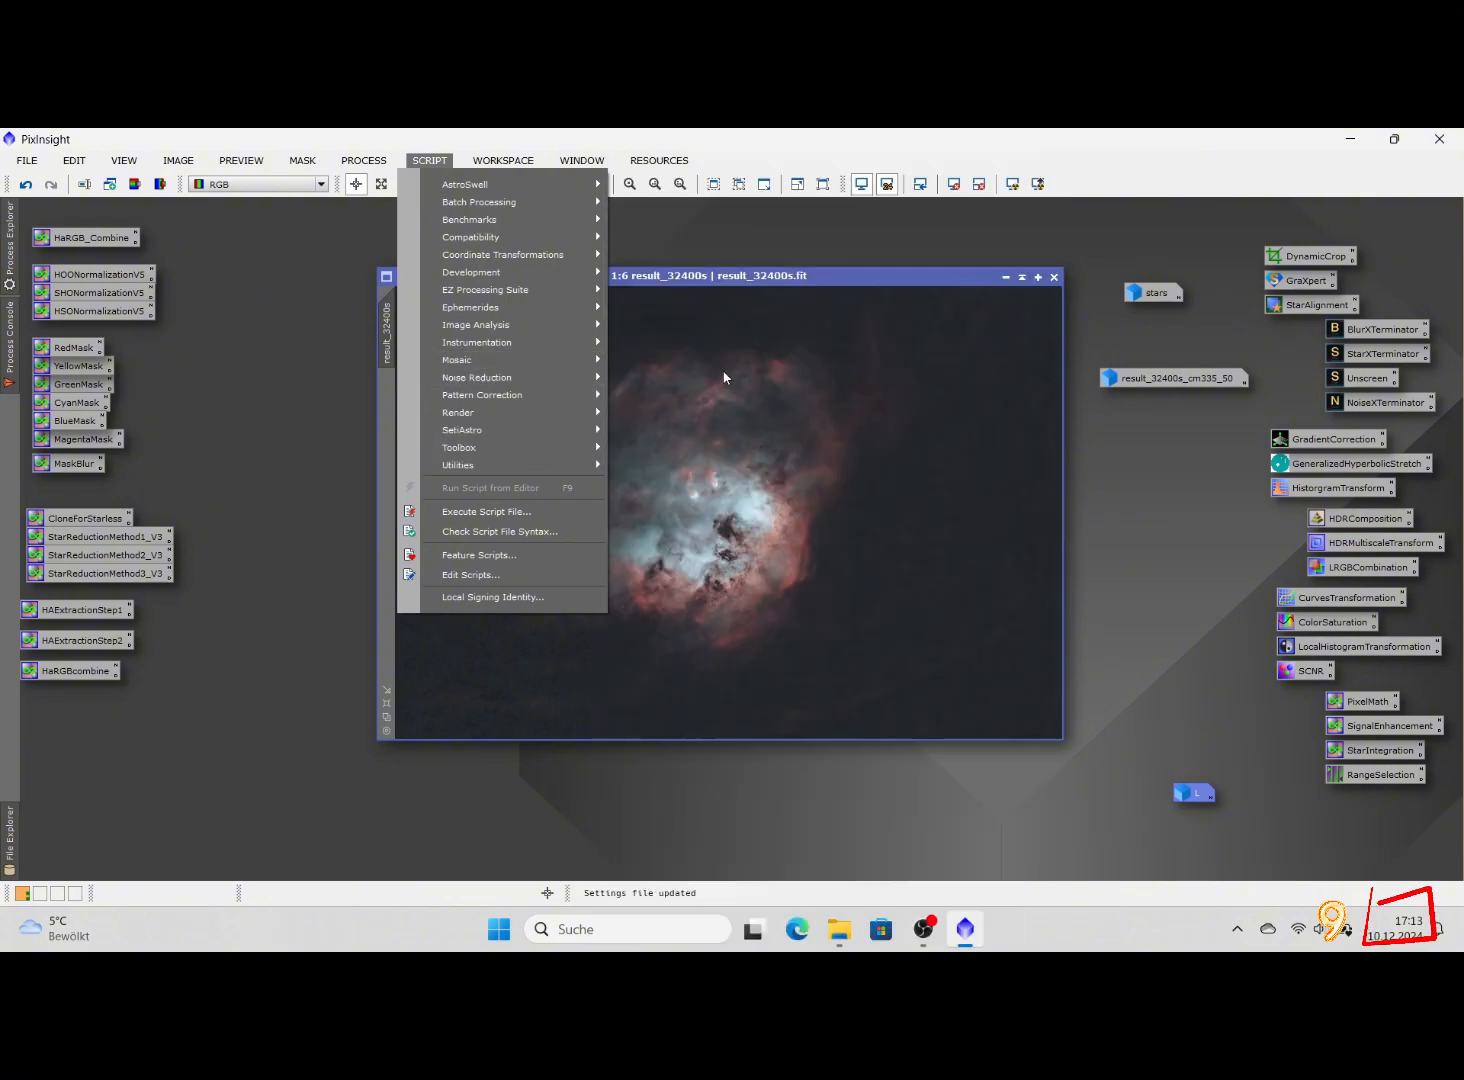
mouse_move(527, 467)
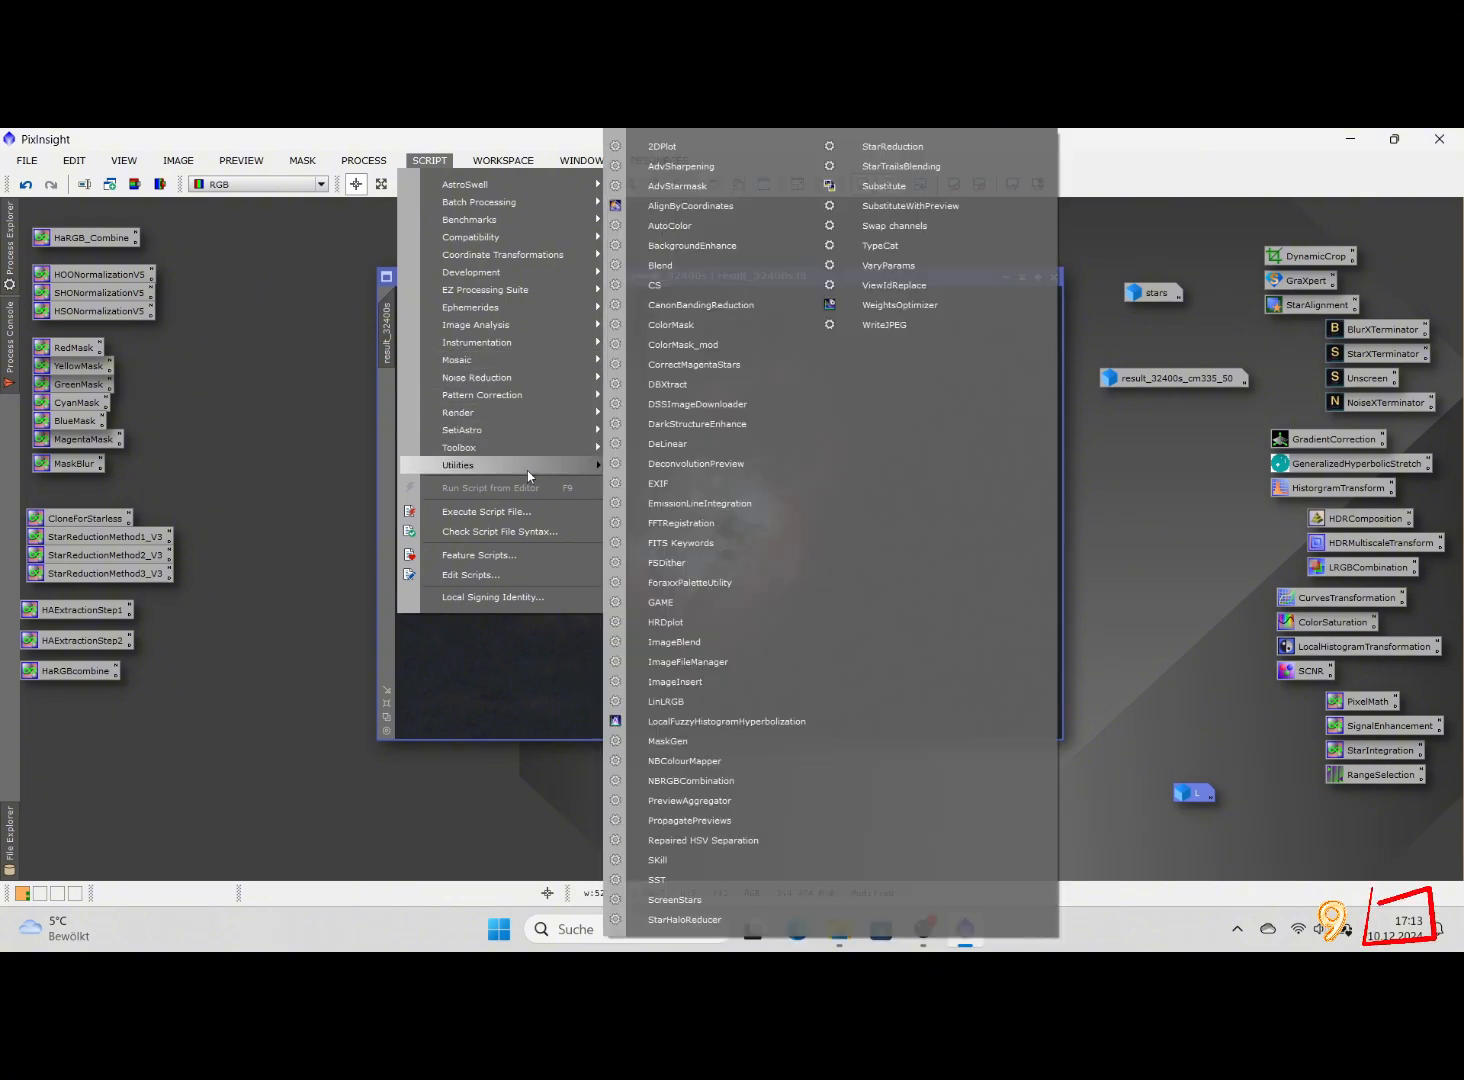
click(709, 388)
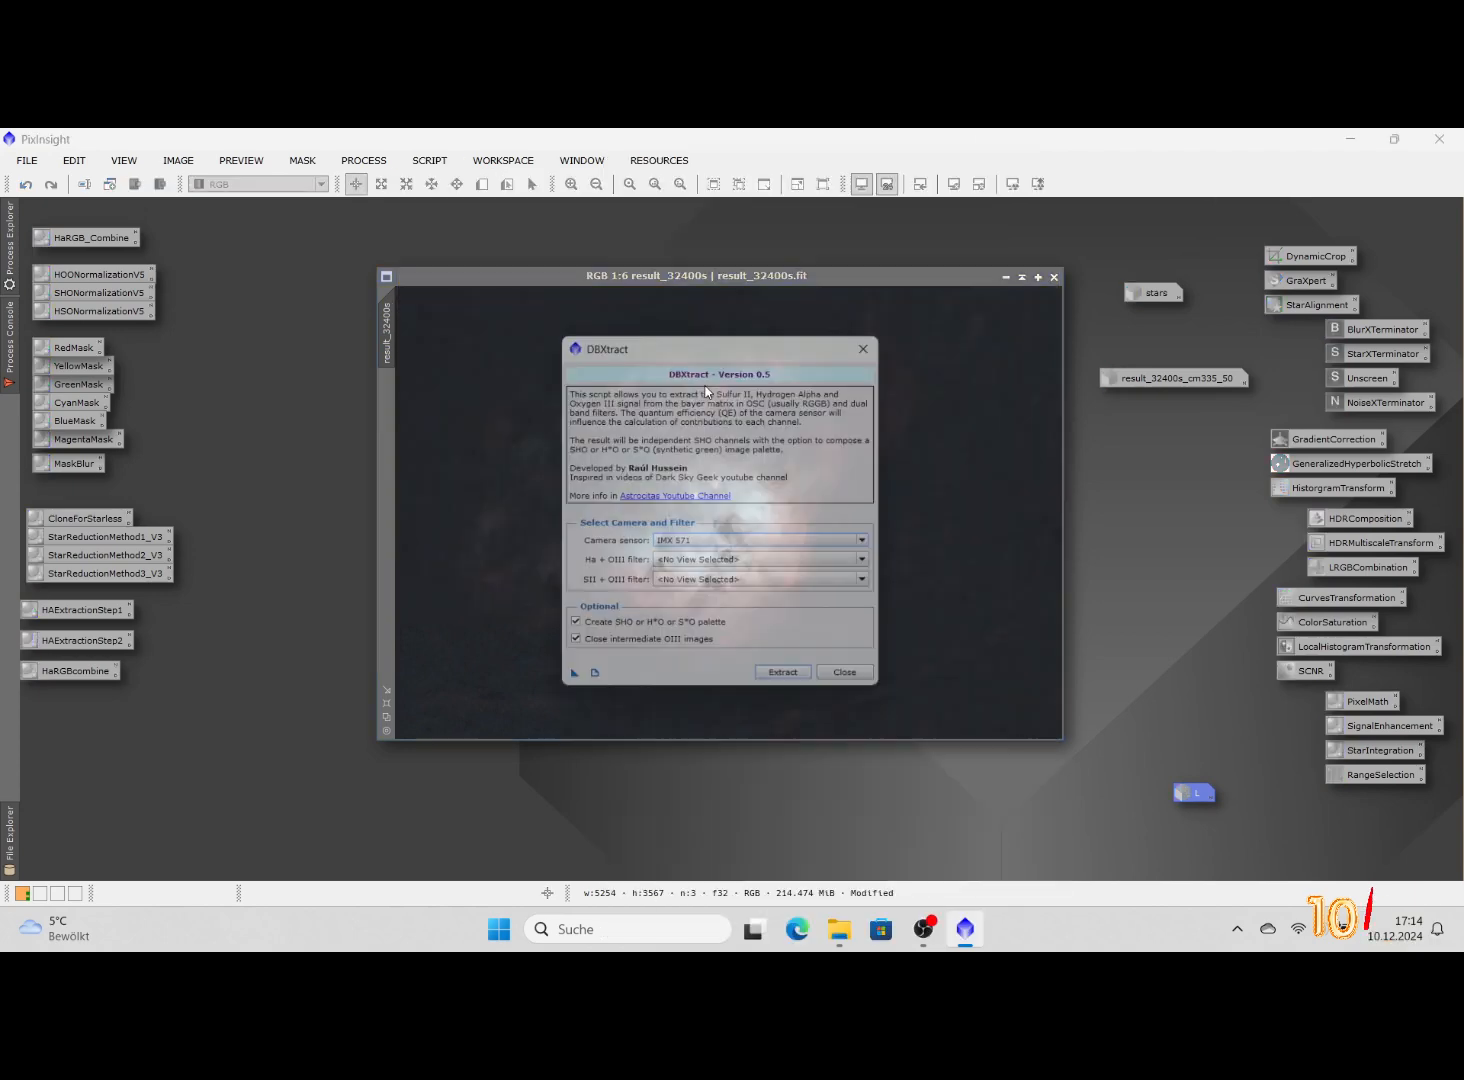
click(698, 564)
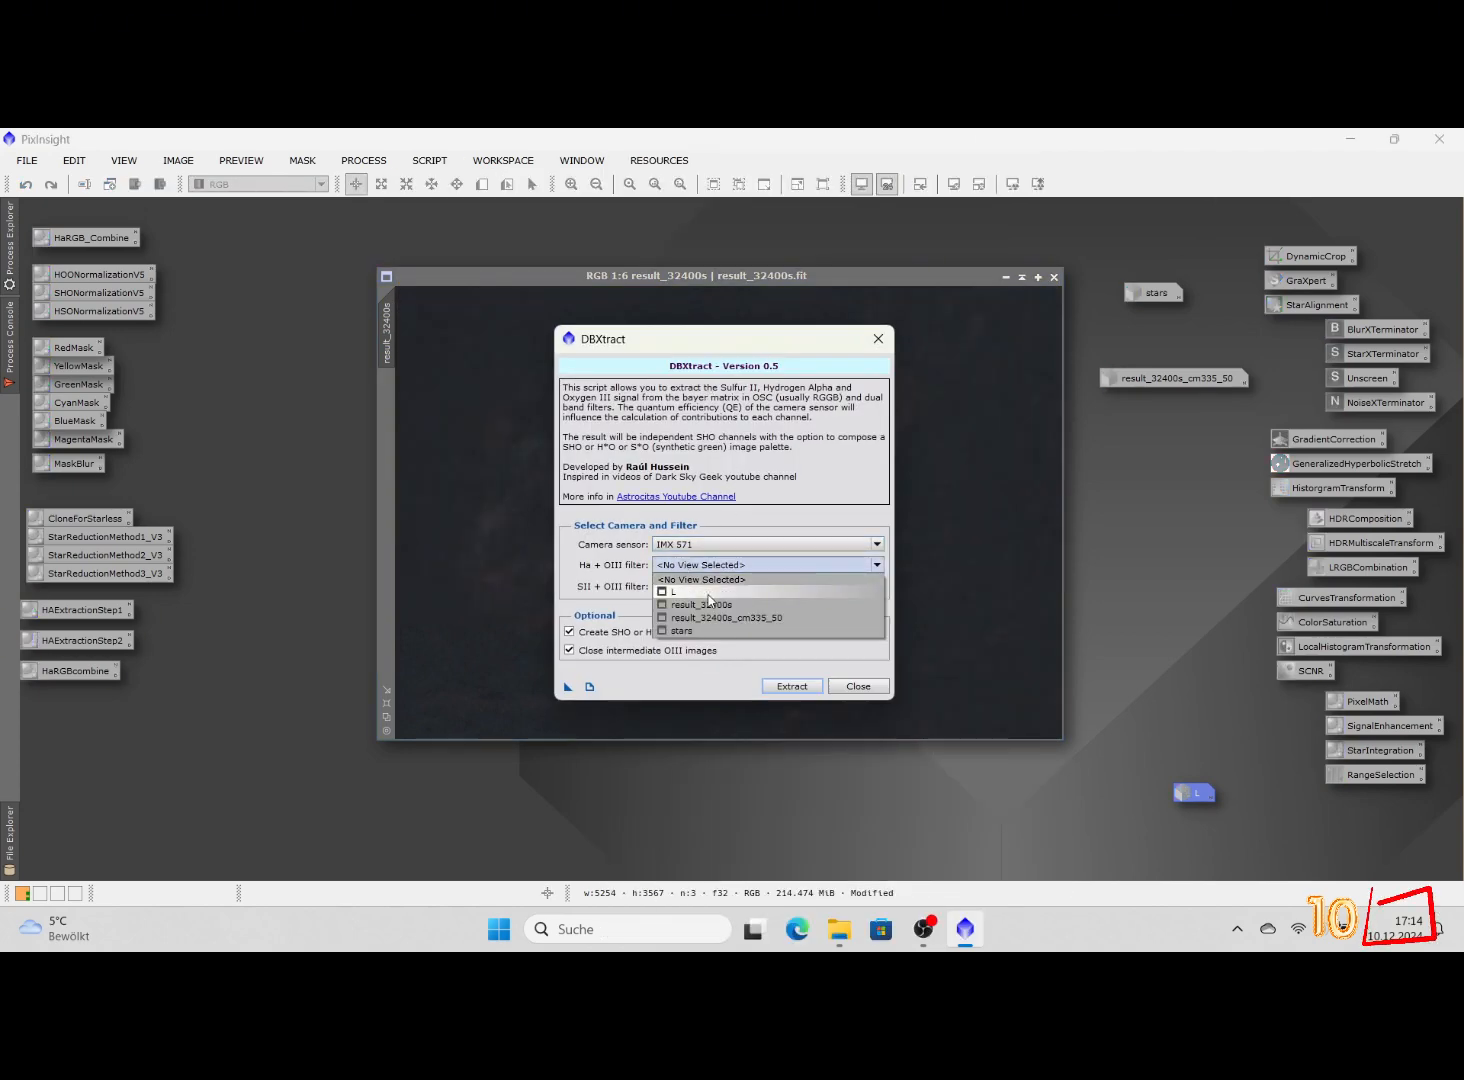
click(709, 604)
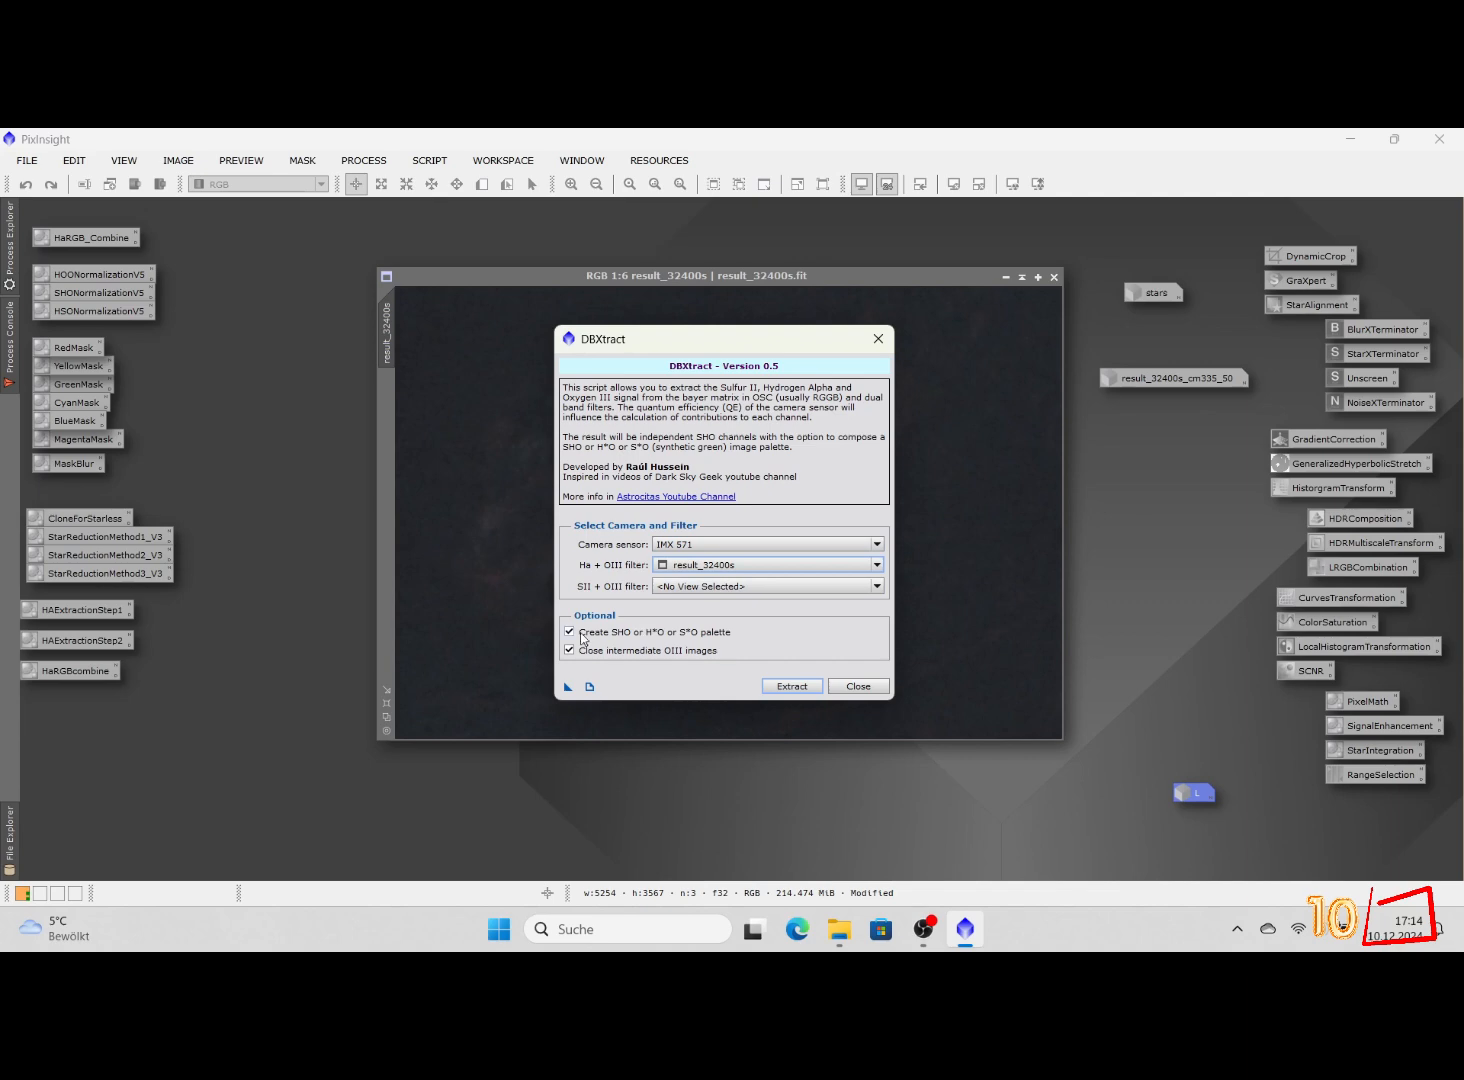
click(792, 685)
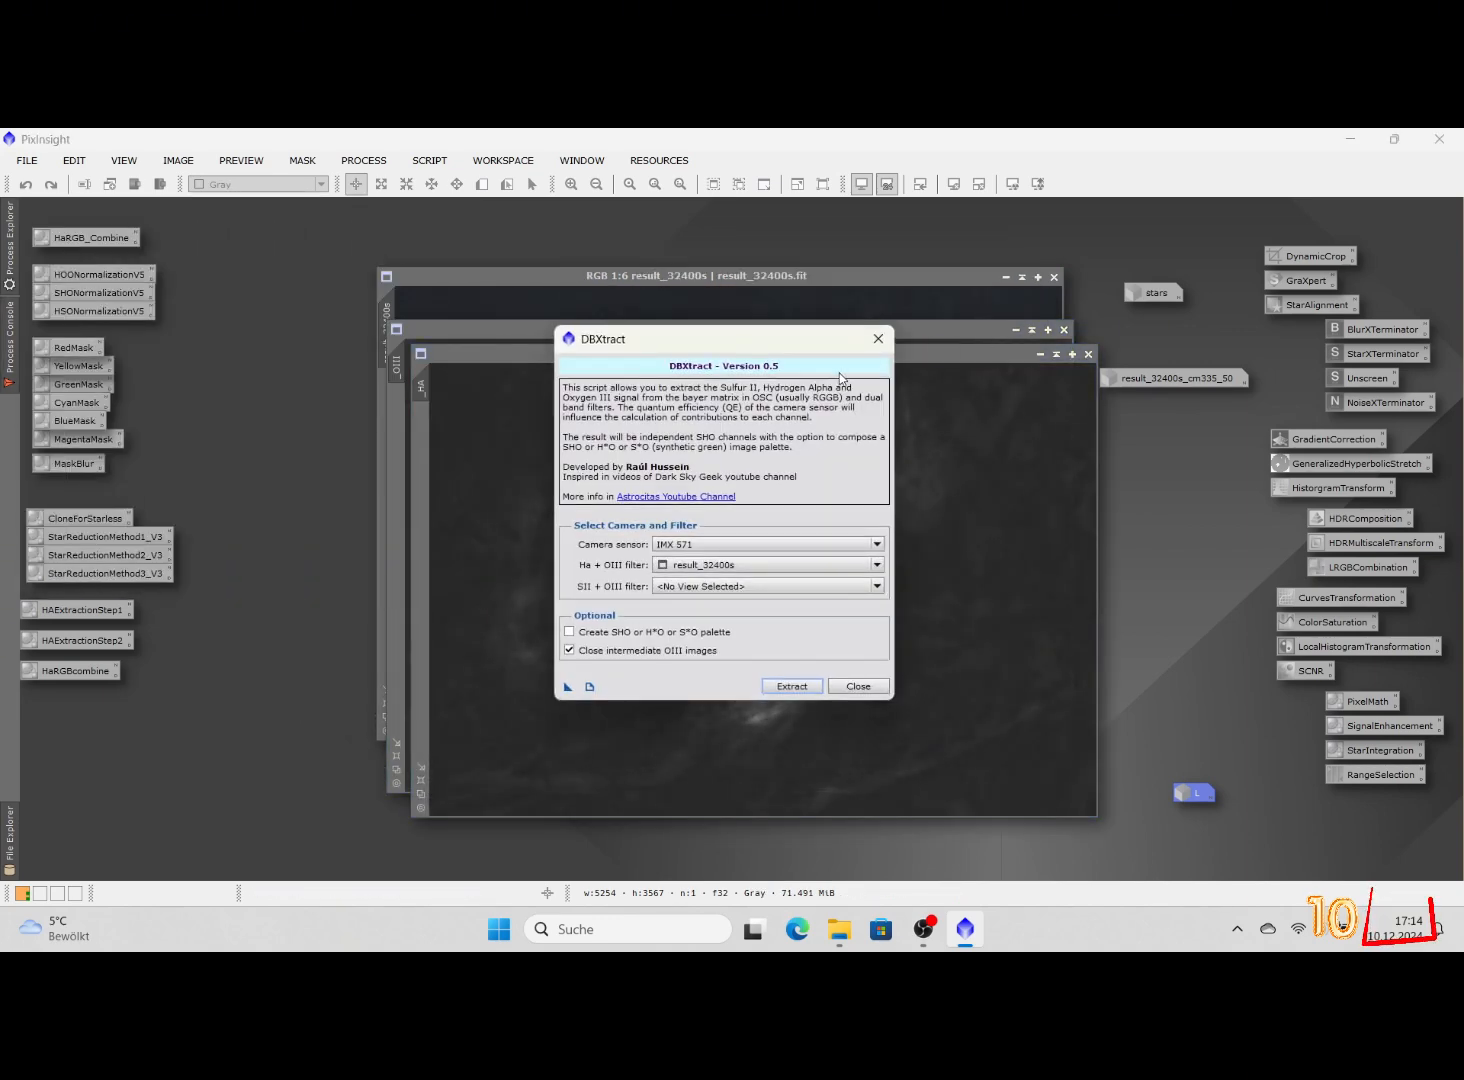
click(878, 340)
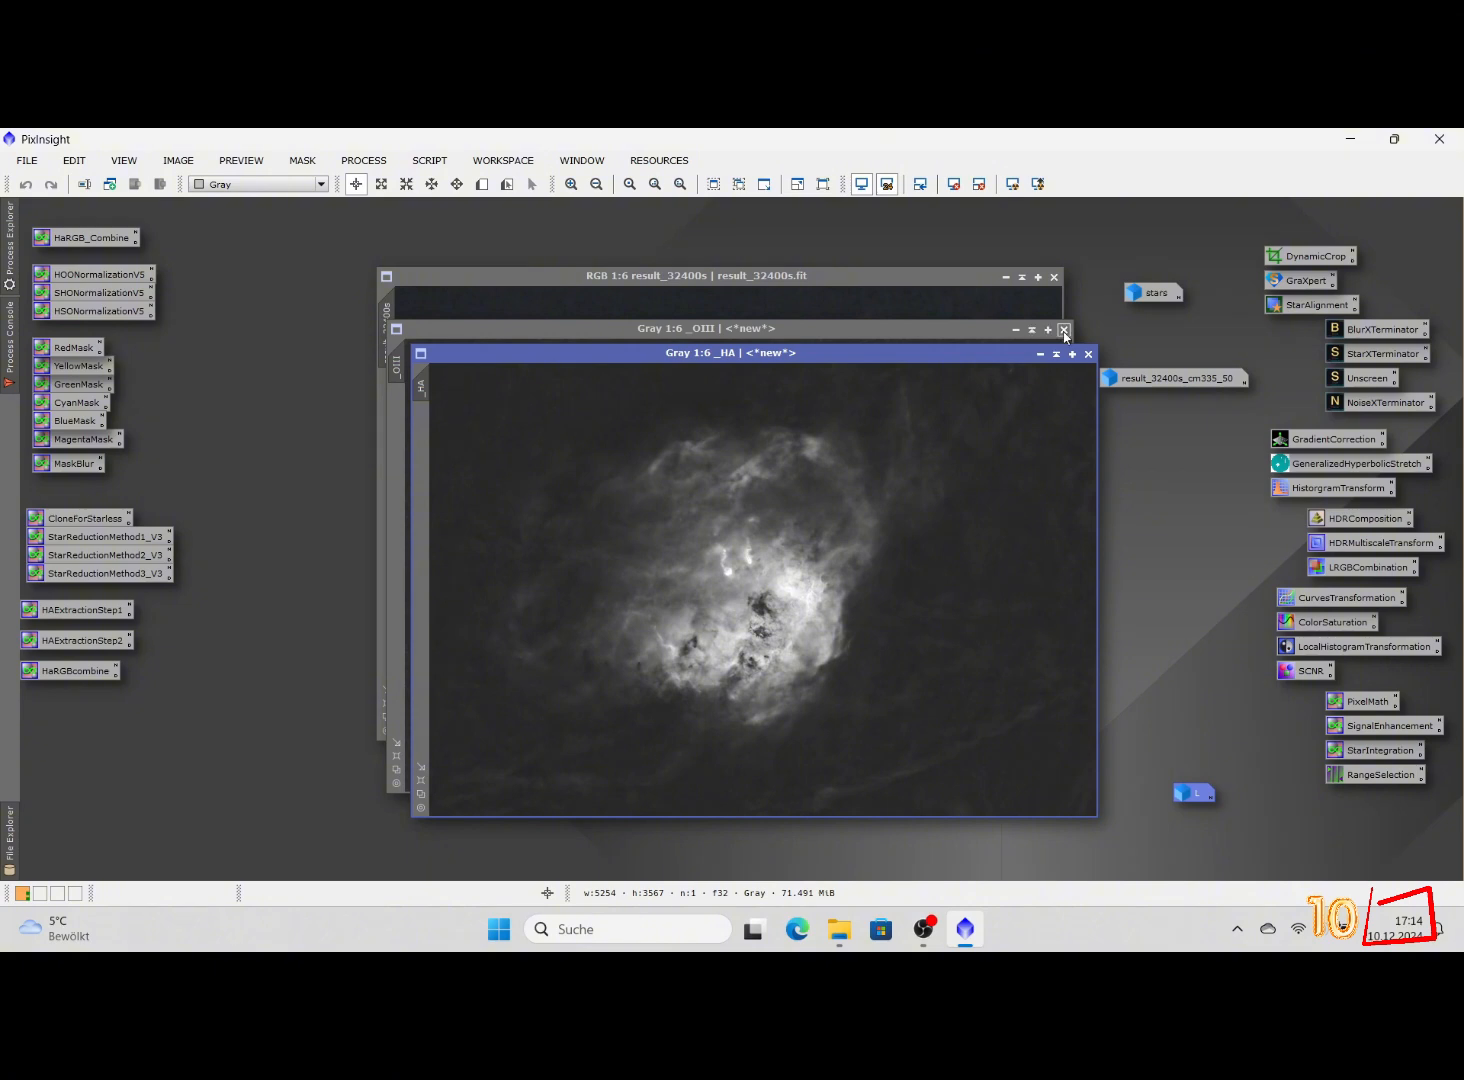
Close the _OIII image without saving it and rename the _HA image as Ha
click(1064, 330)
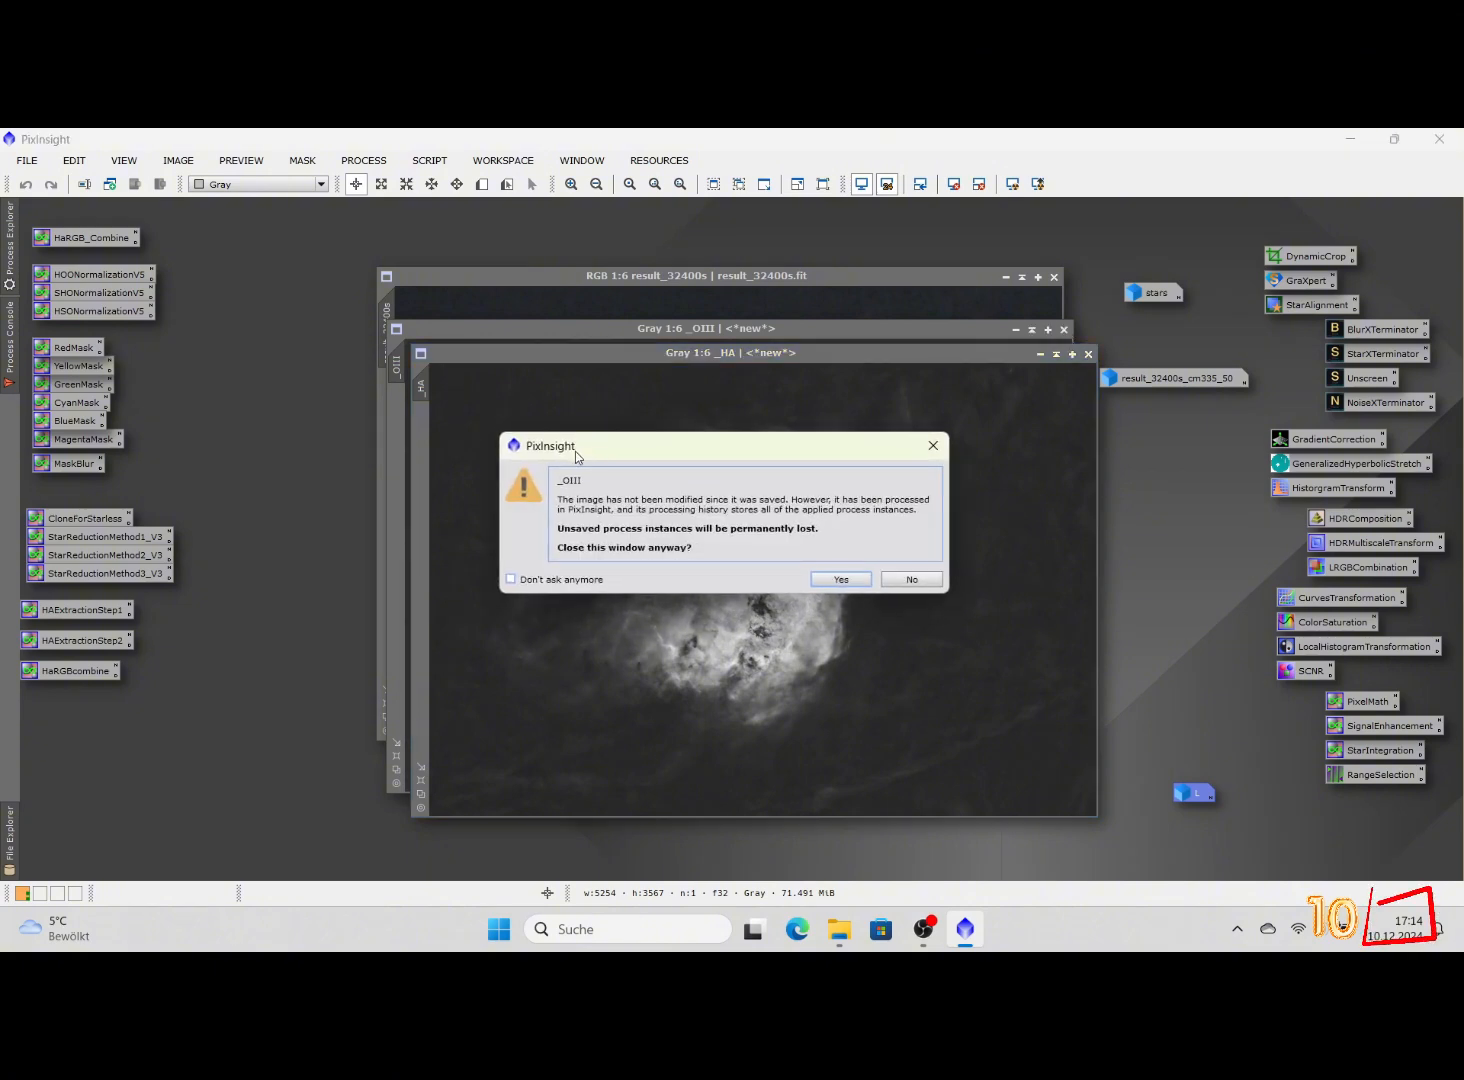
click(861, 583)
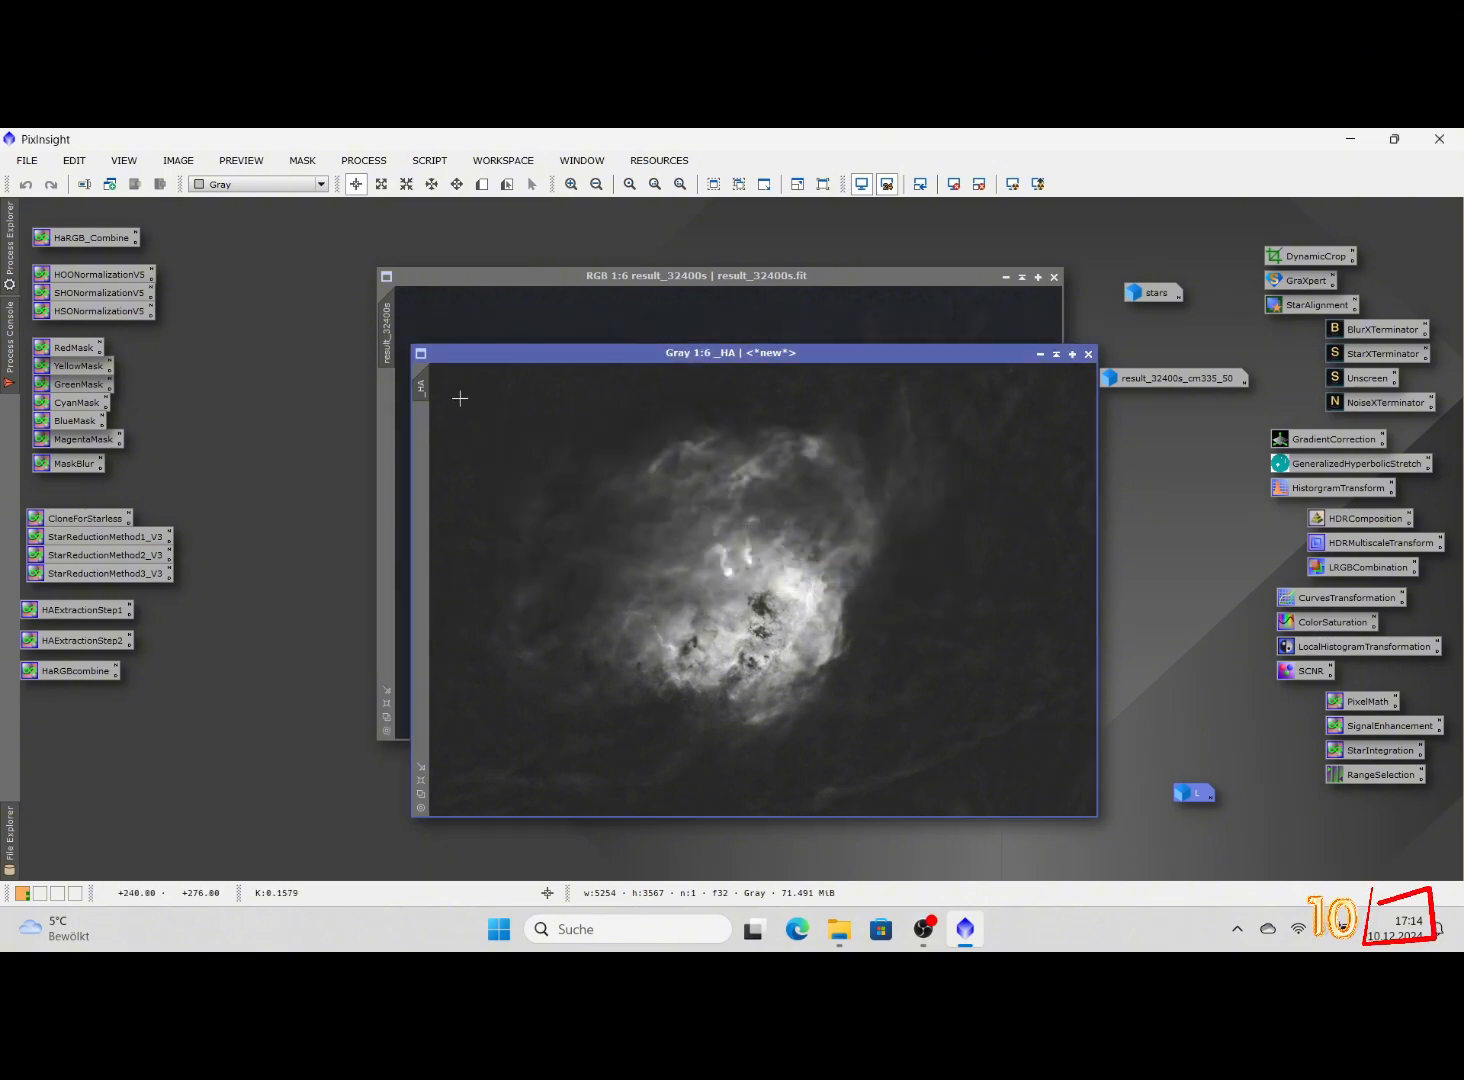
double_click(424, 392)
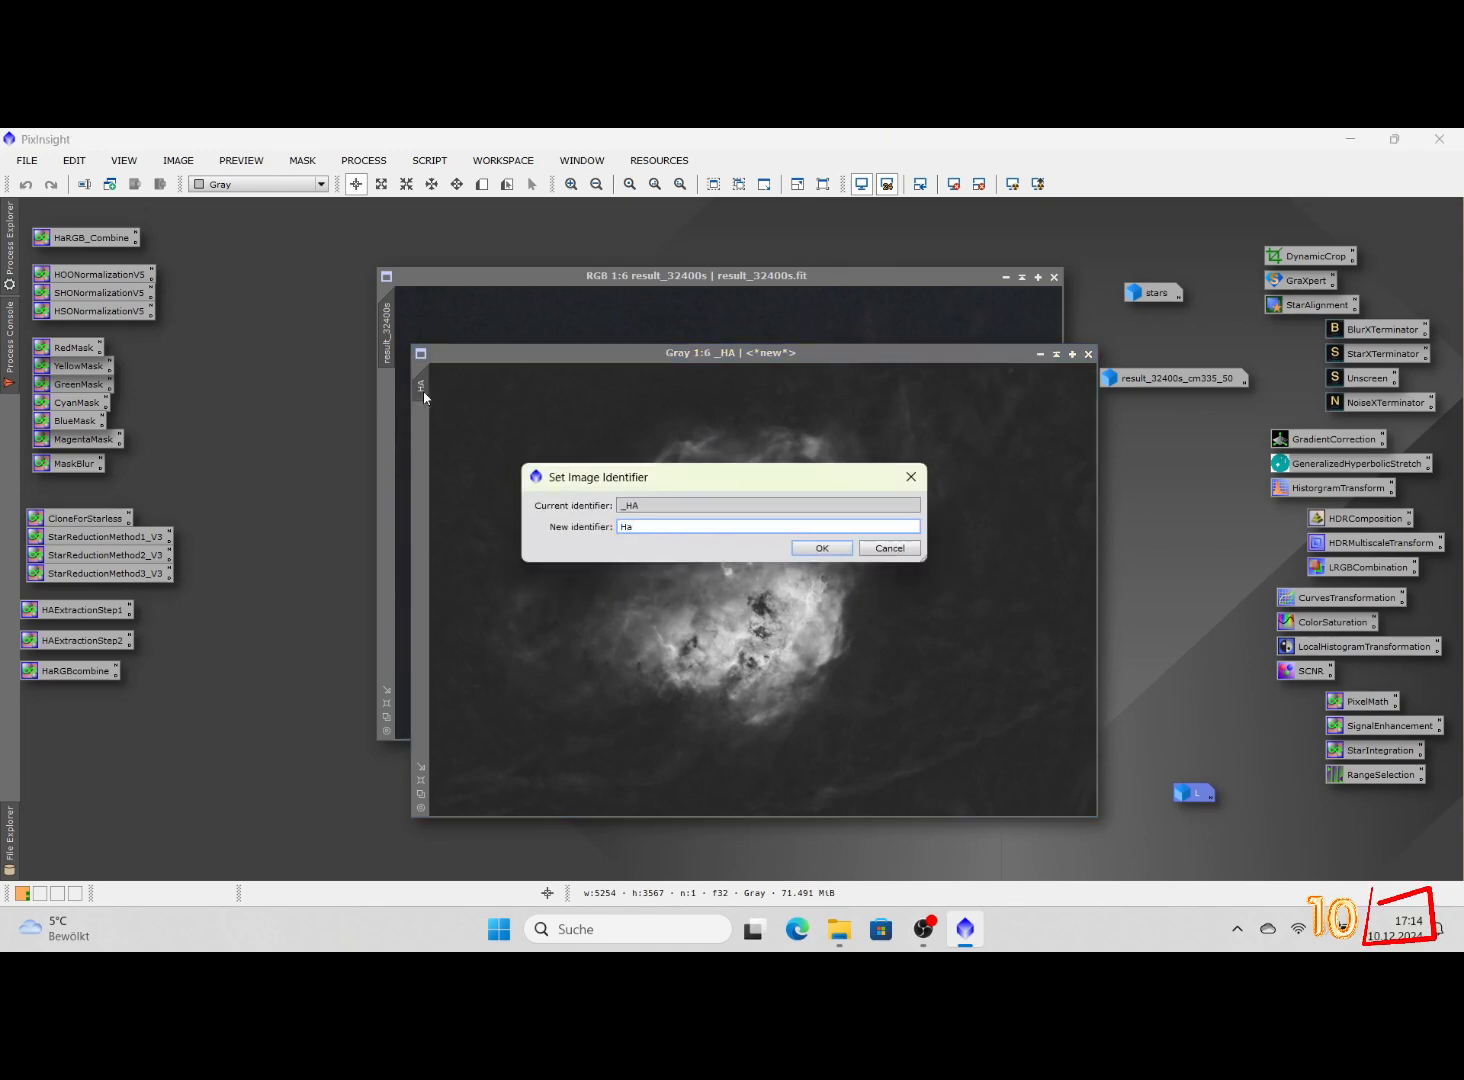
key(Return)
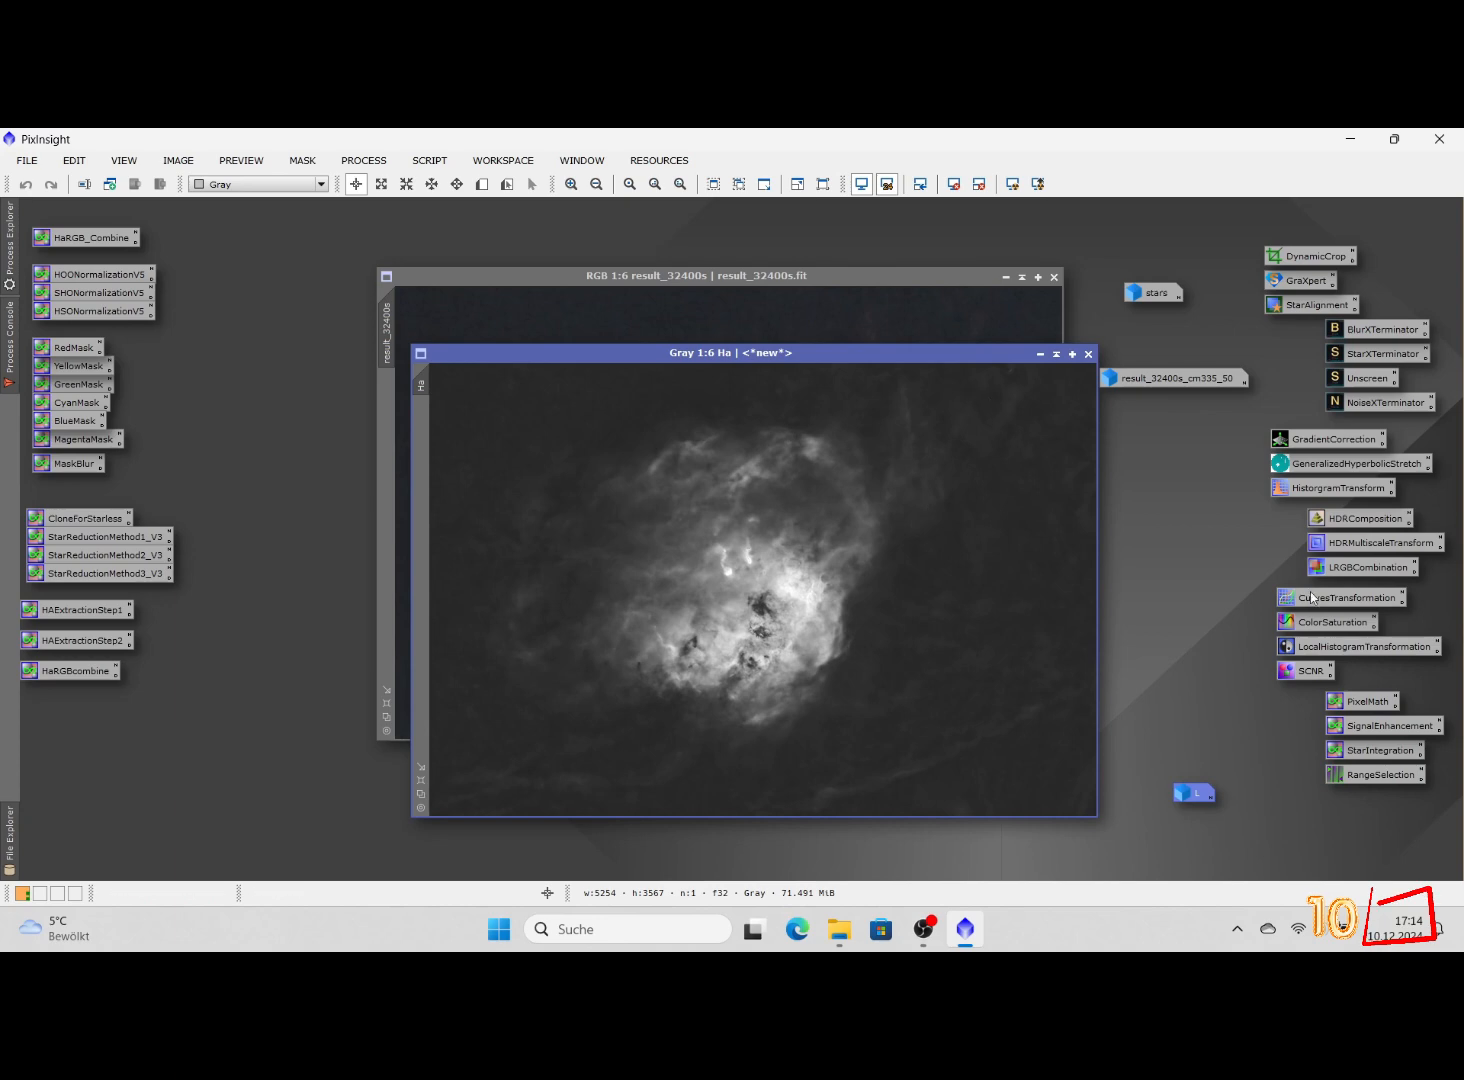
Darken the Ha image using CurvesTransformation with real-time preview, applying an RGB/K curve through about (0.382, 0.041)
double_click(1312, 597)
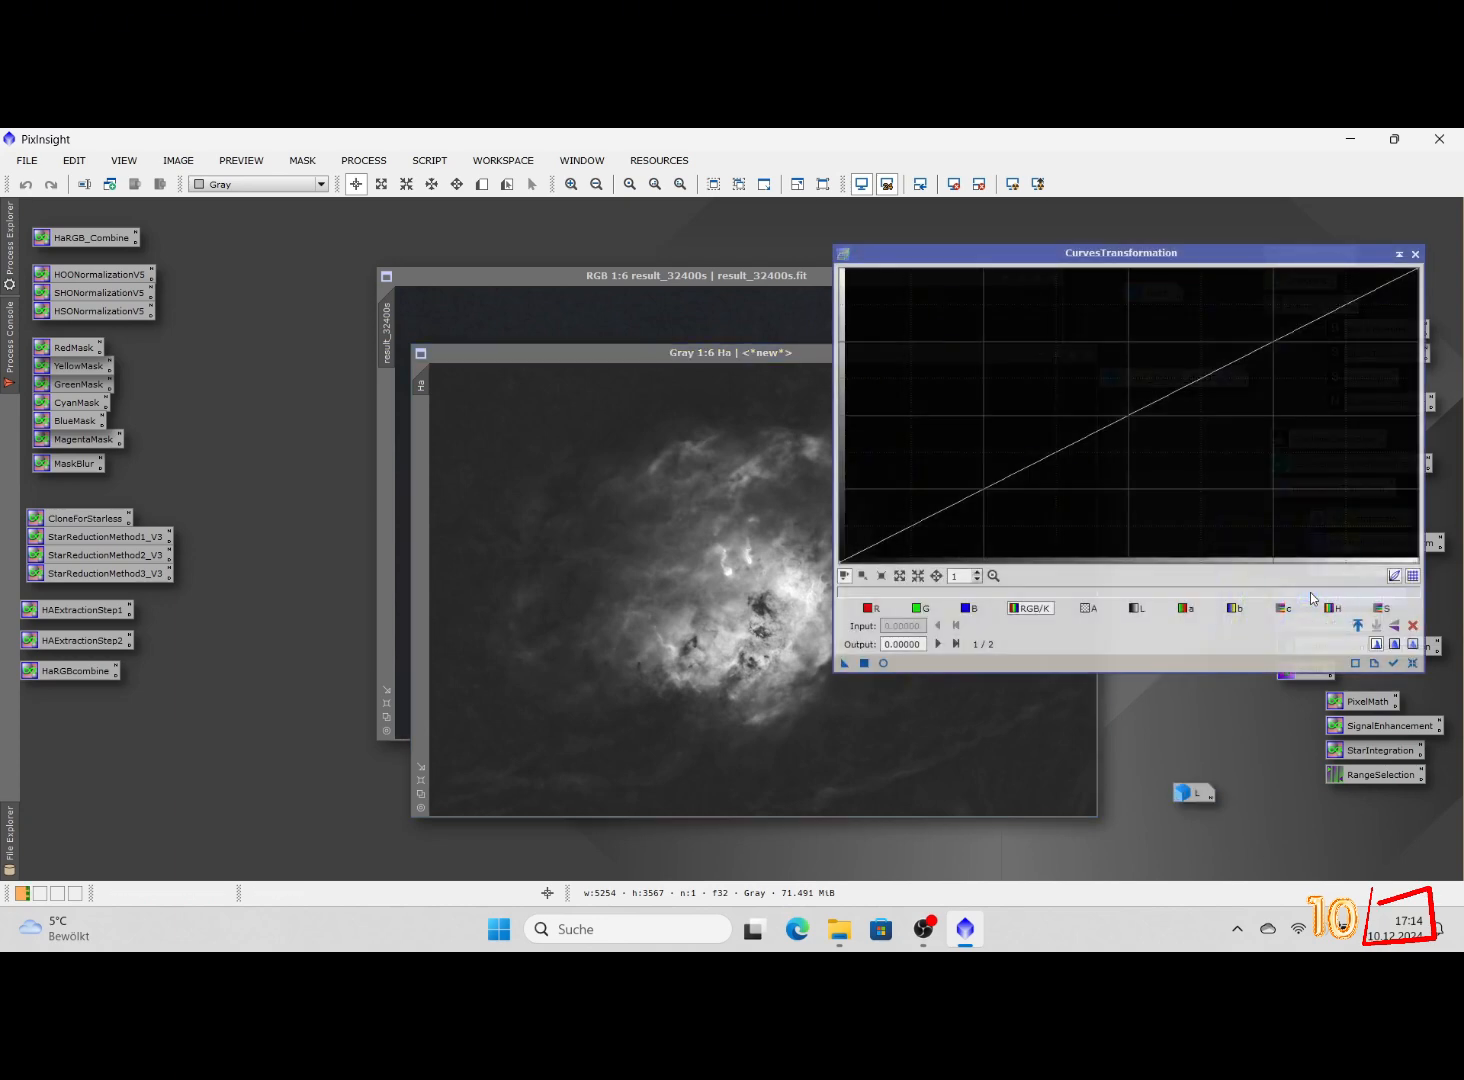
click(883, 663)
drag(999, 481, 1060, 549)
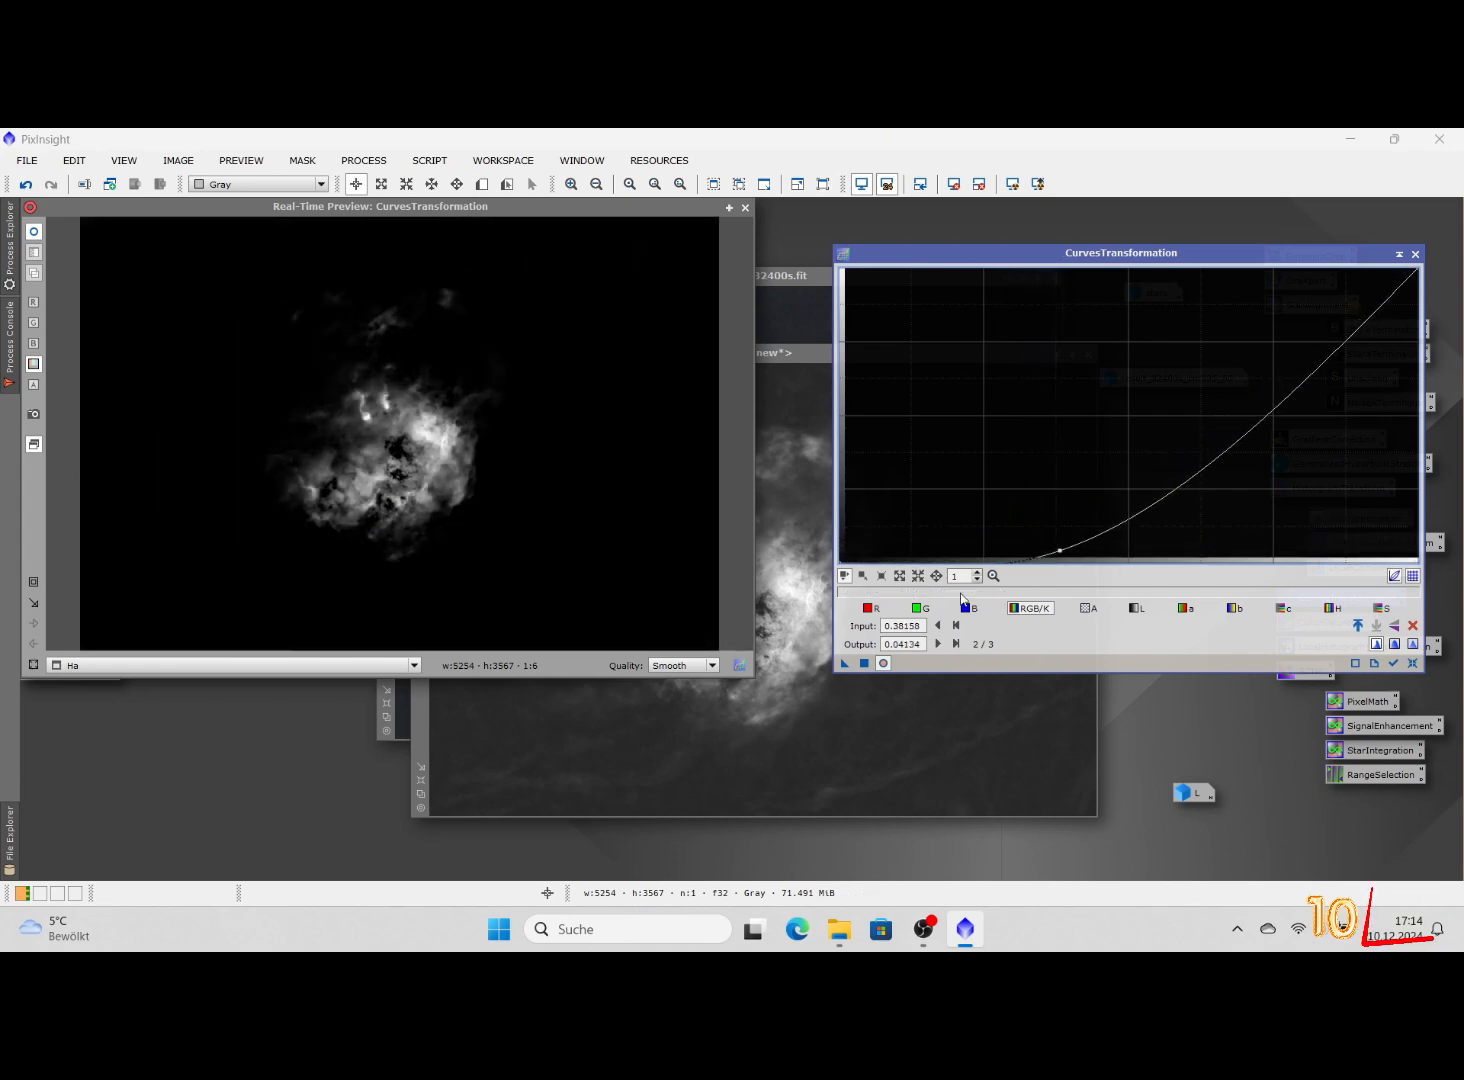
click(865, 664)
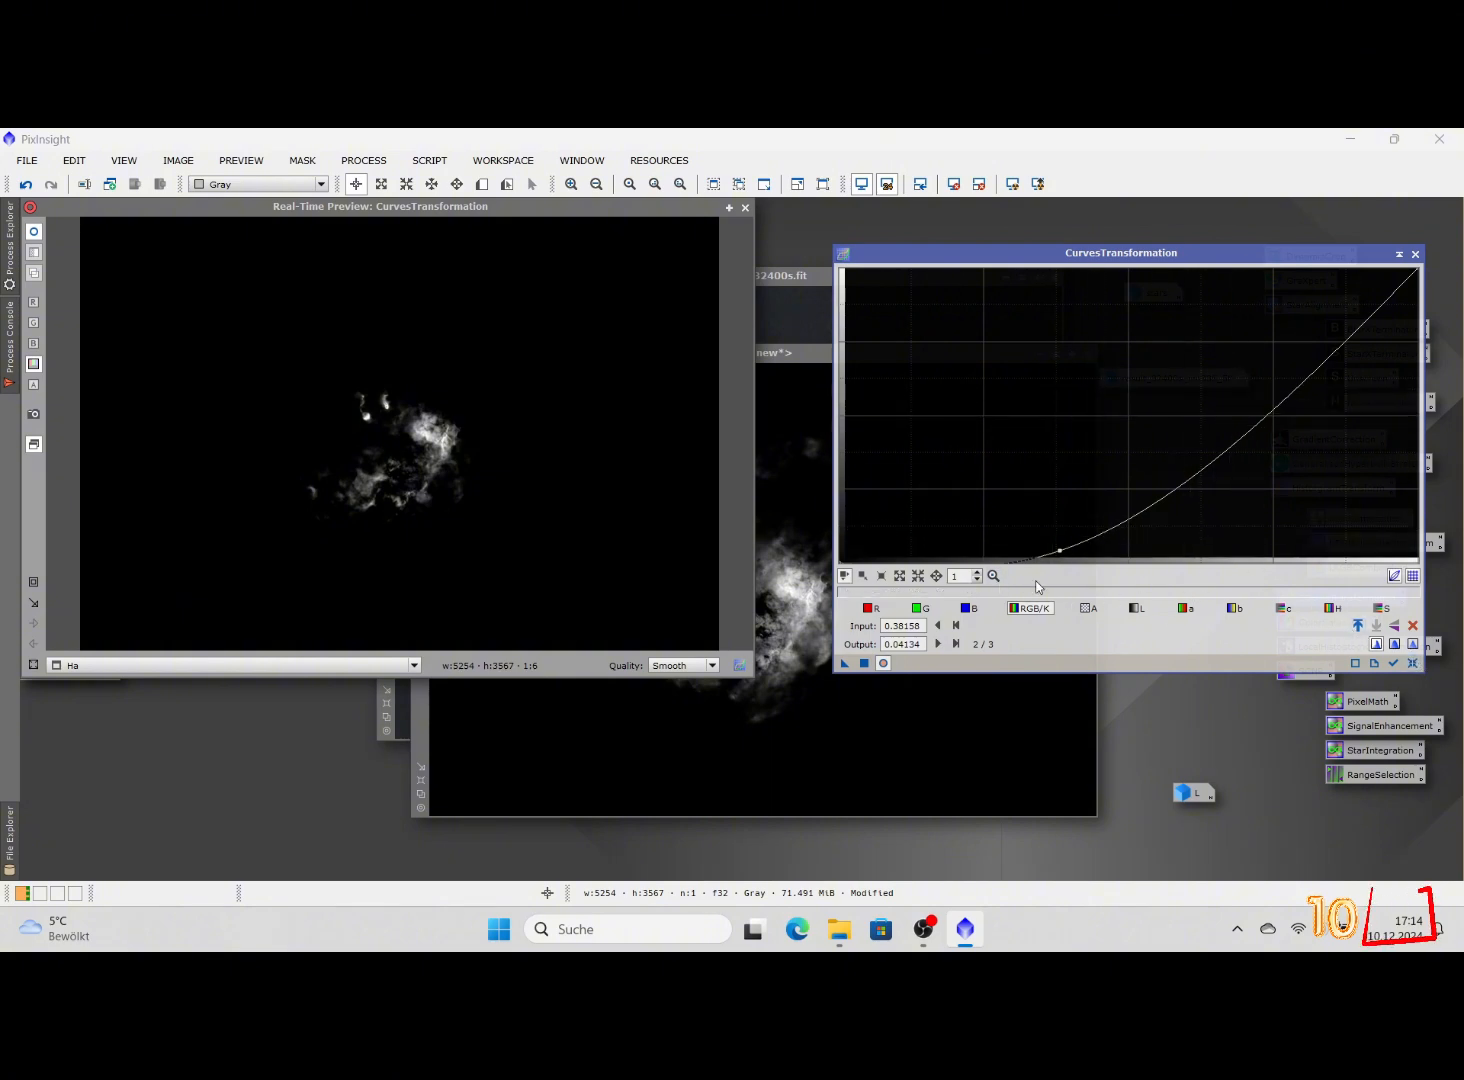
Apply a stronger RGB/K curve through about (0.520, 0.054) to Ha, and close CurvesTransformation and its preview
drag(1060, 550, 1140, 547)
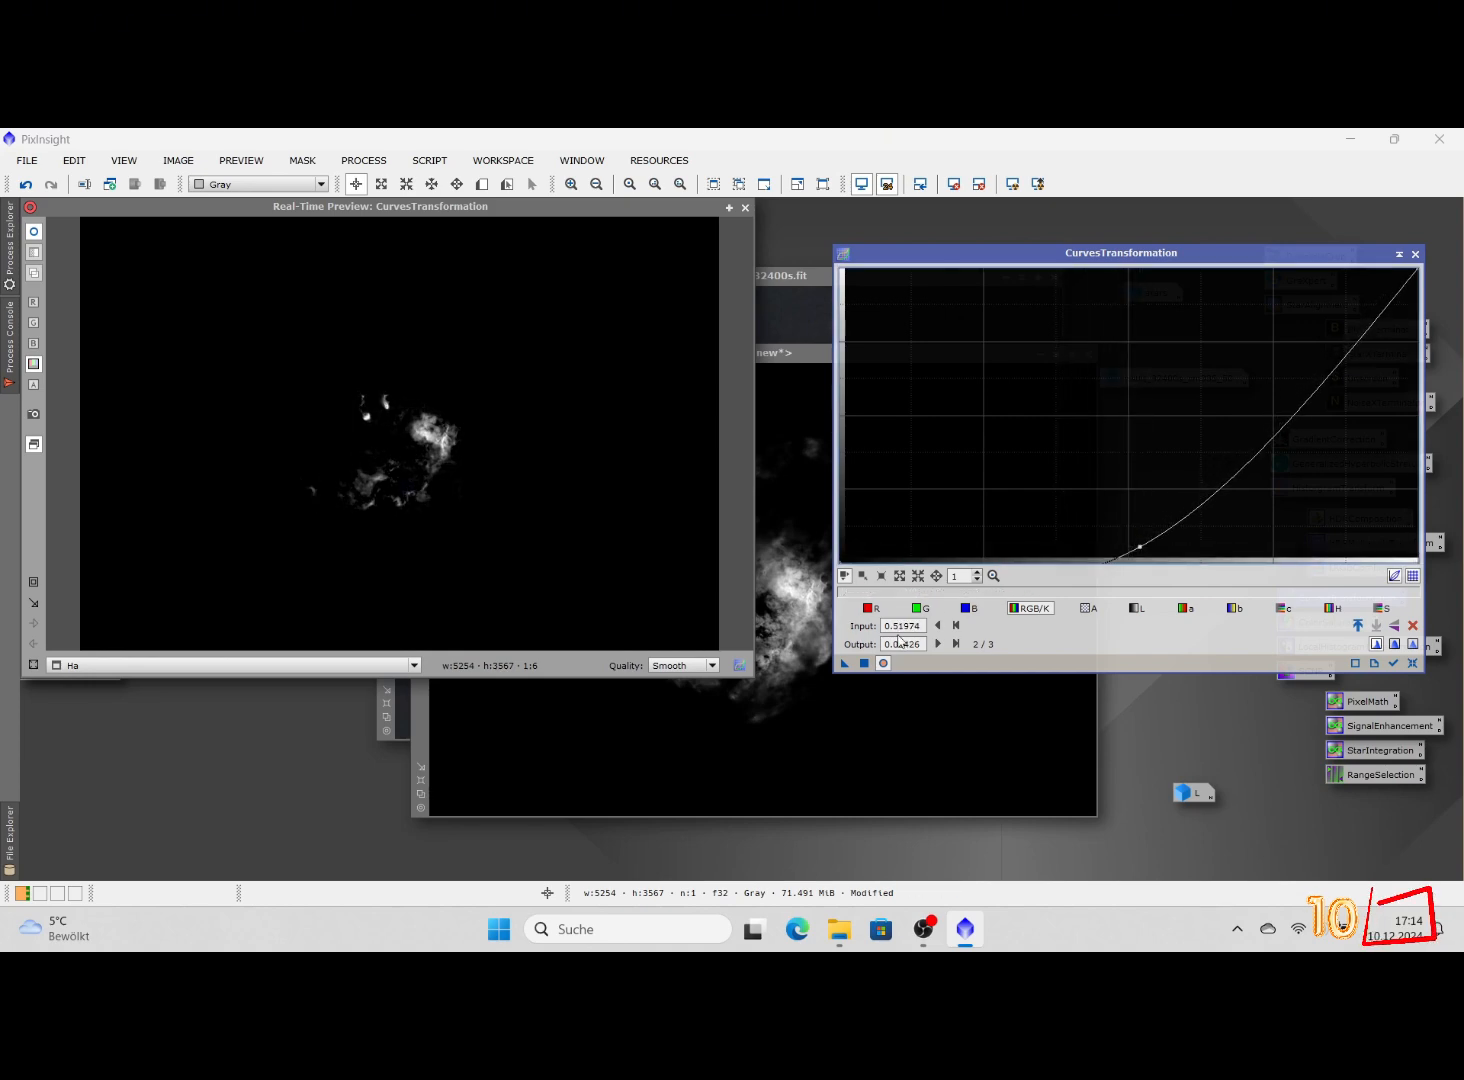
click(865, 665)
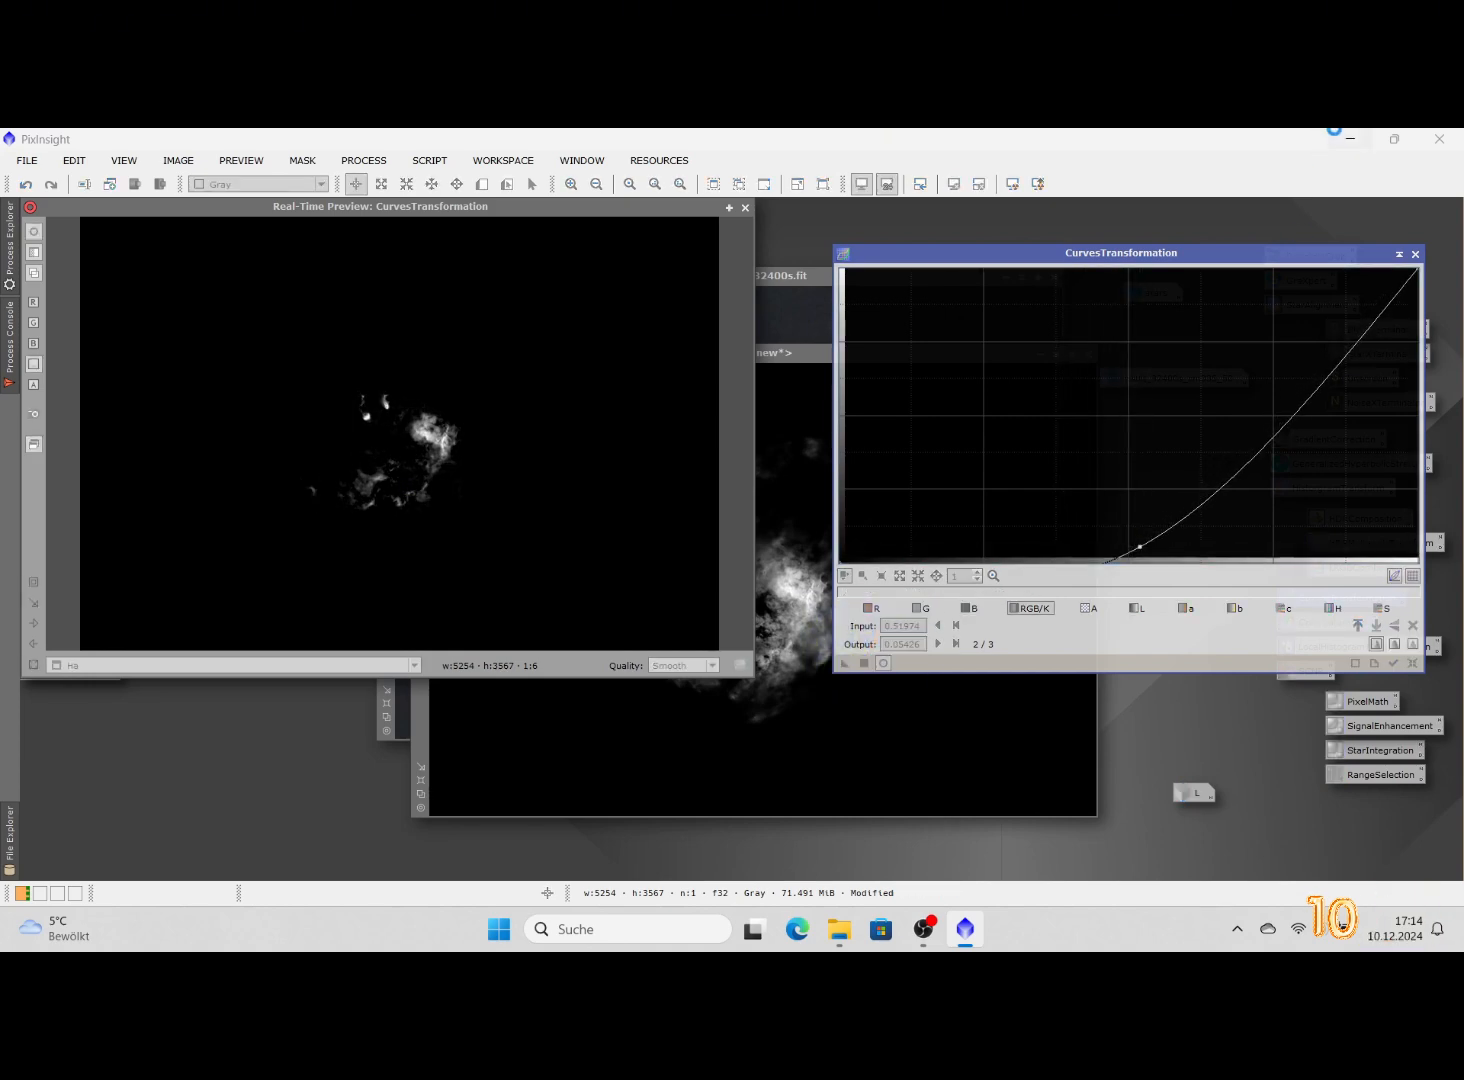
click(1415, 254)
click(745, 209)
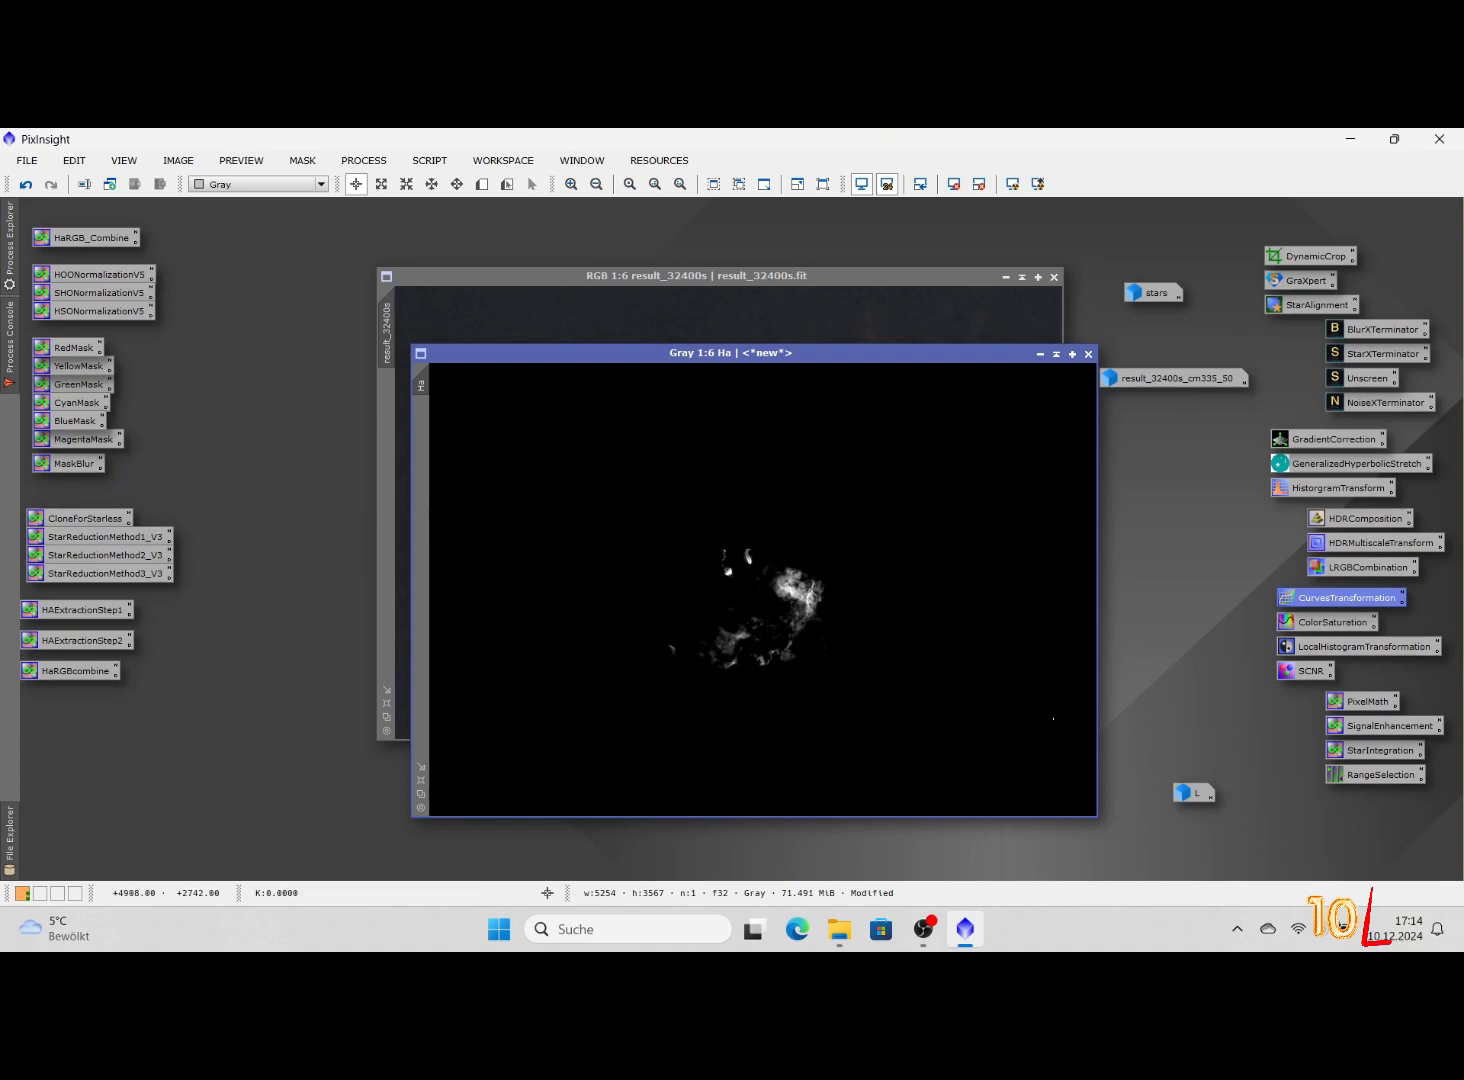
Start the NBColourMapper script and choose Ha as the source image of layer 0
drag(794, 280, 748, 264)
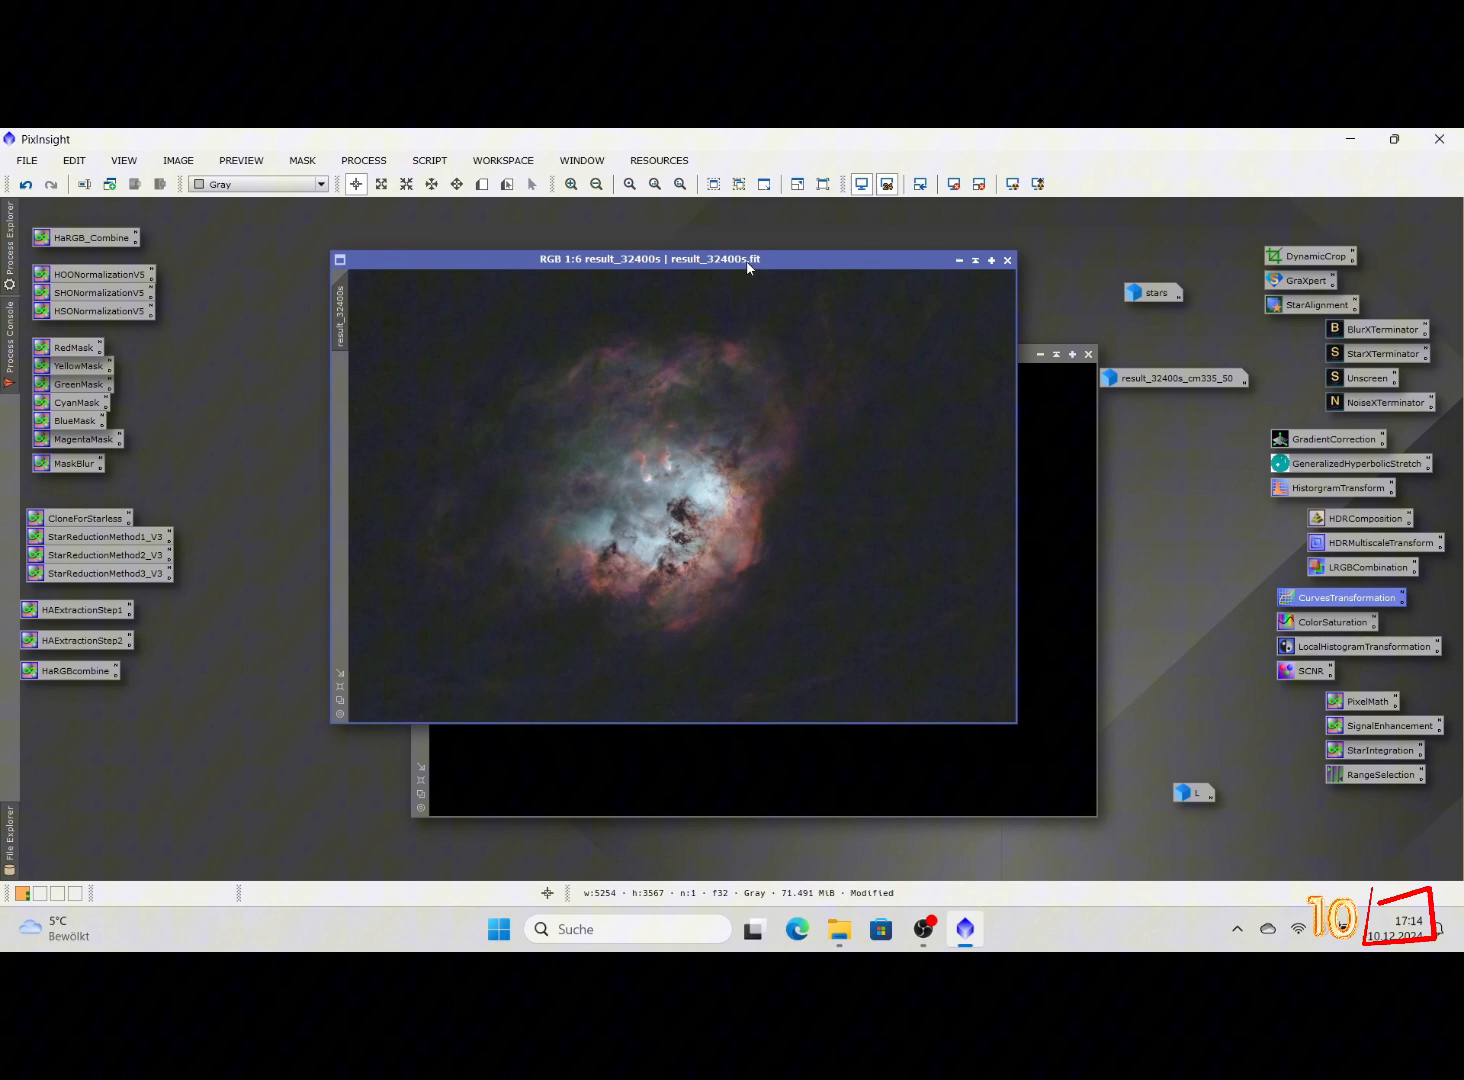
click(1028, 368)
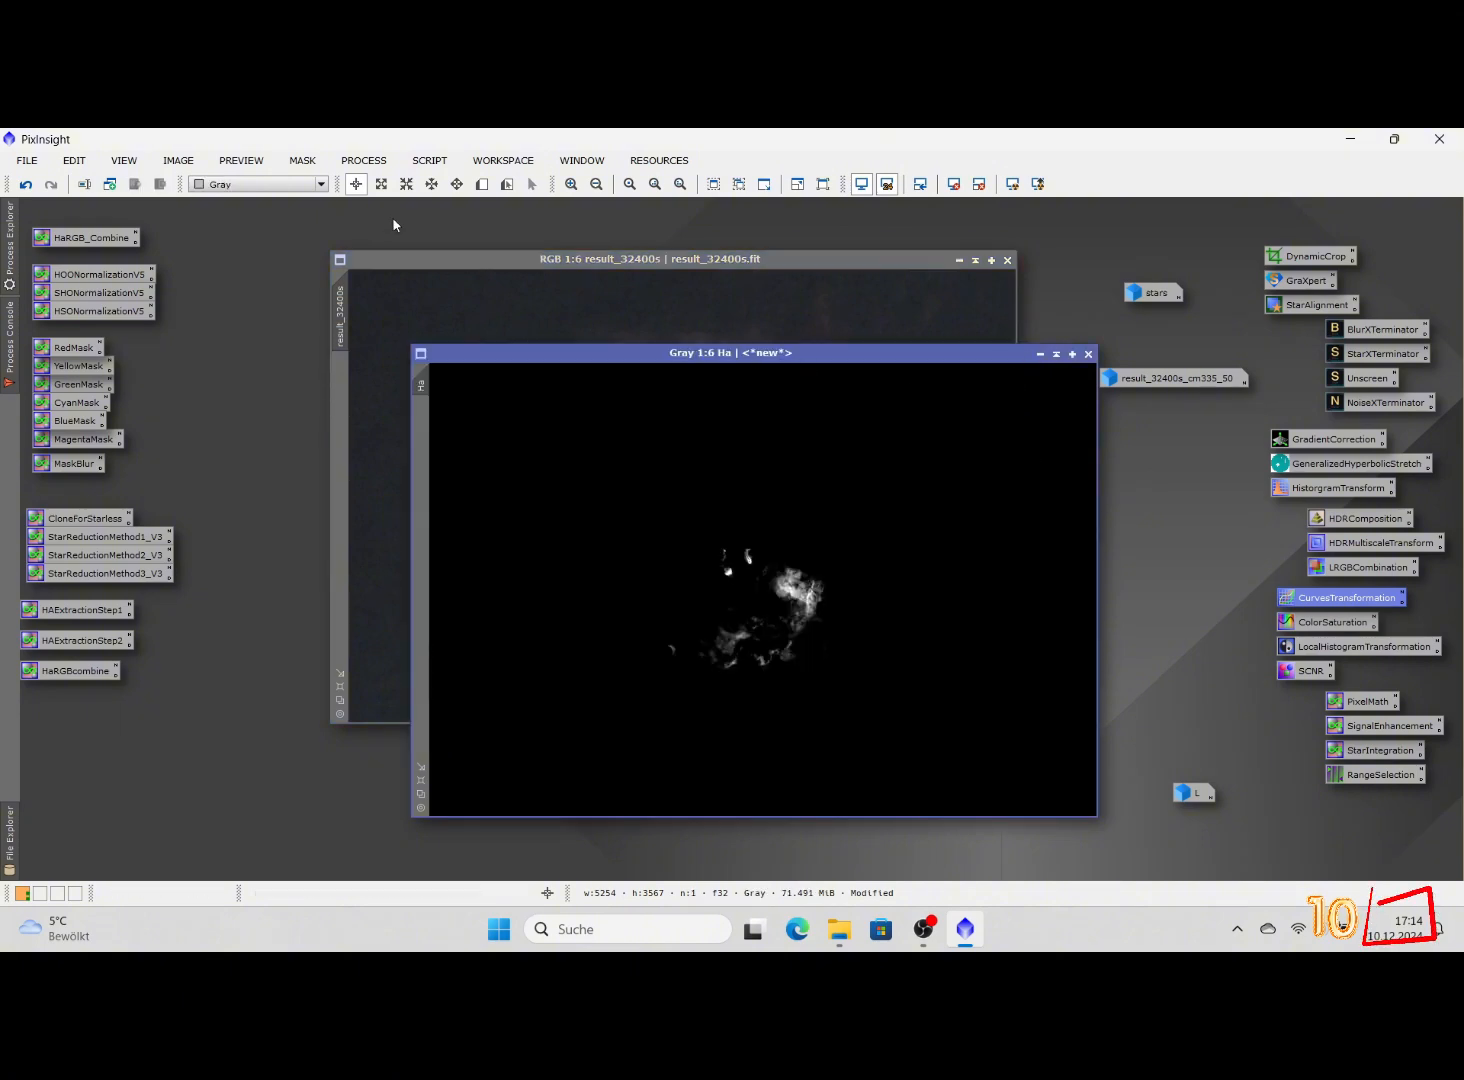
click(429, 160)
mouse_move(520, 465)
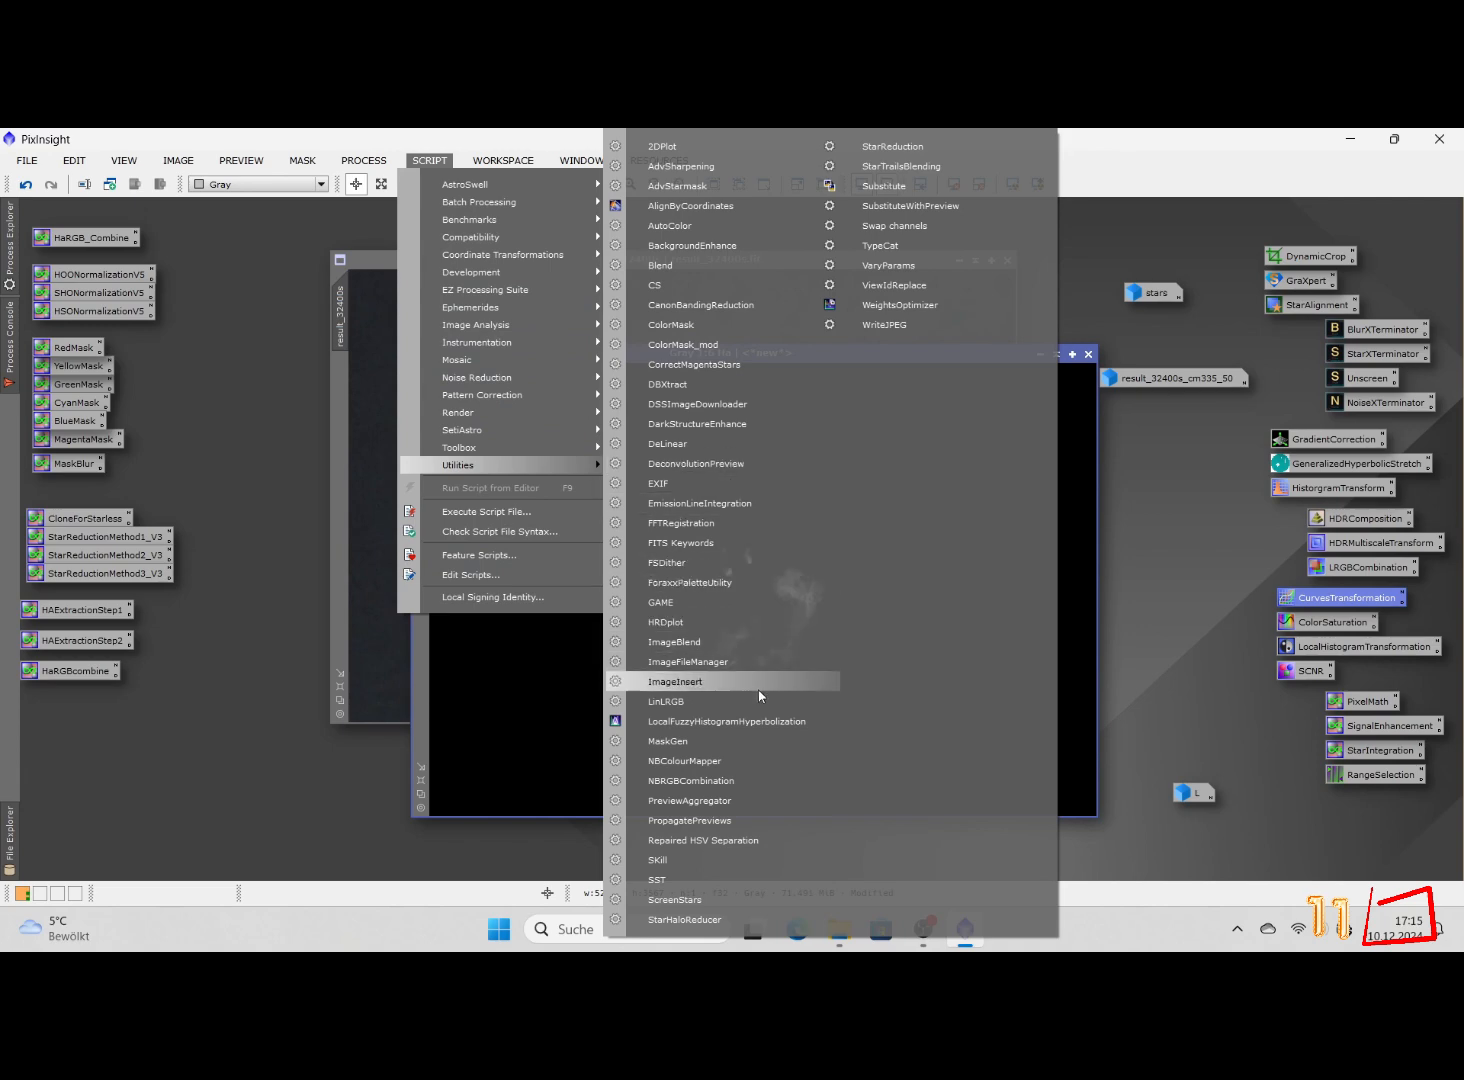
click(746, 762)
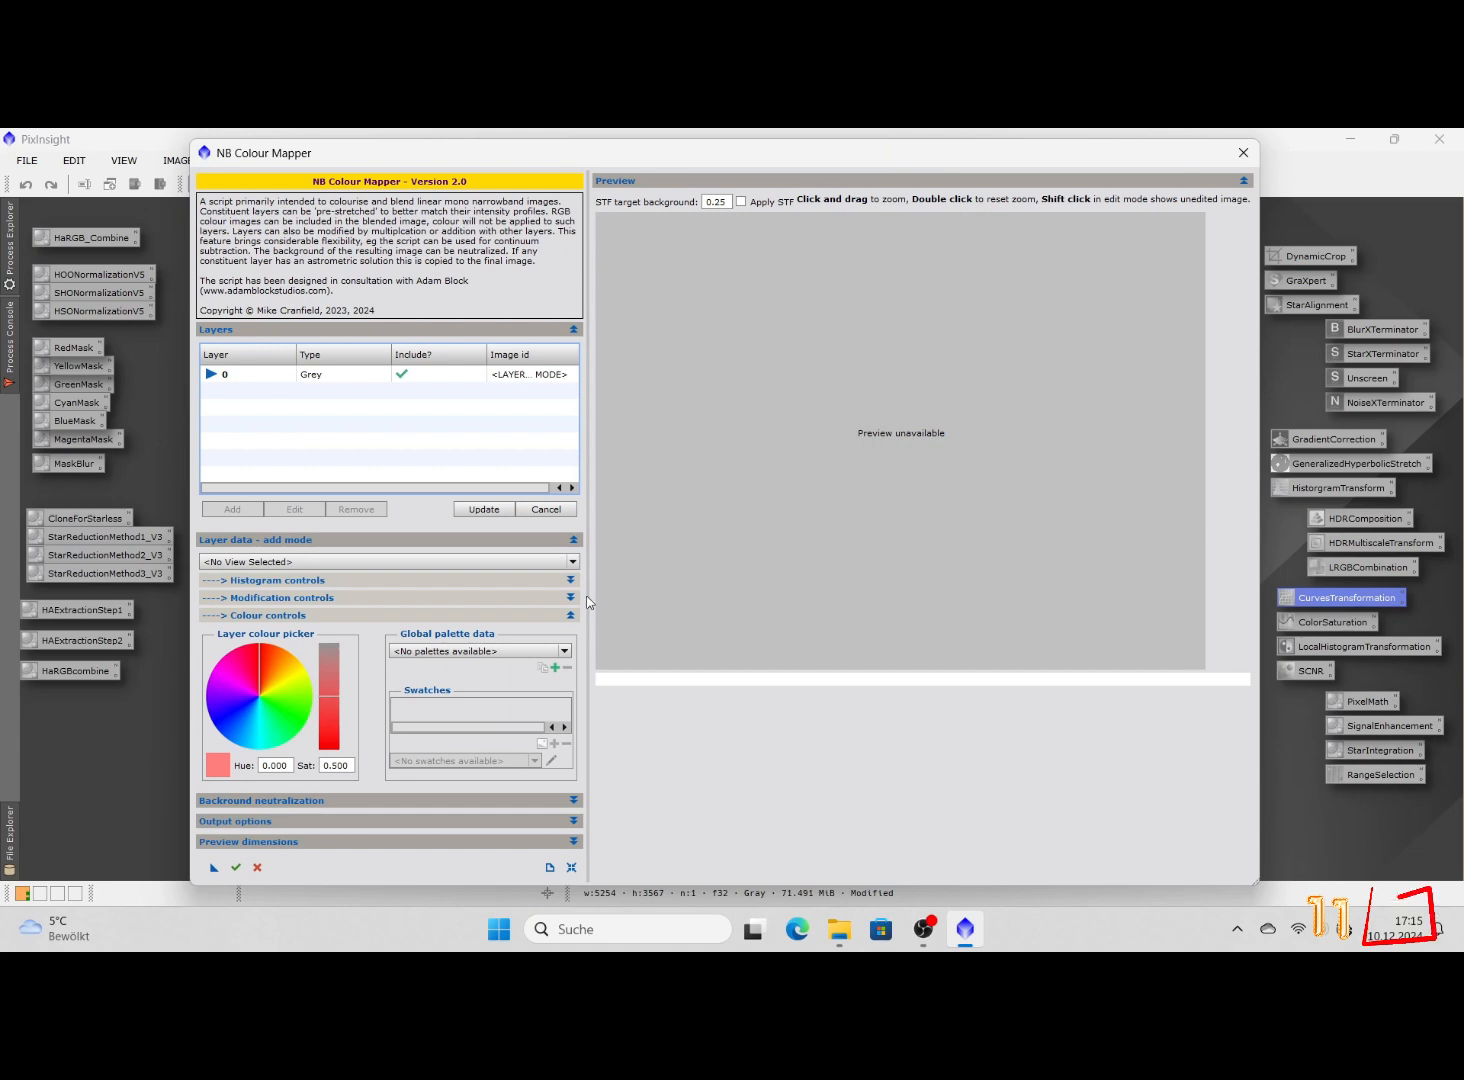
click(435, 561)
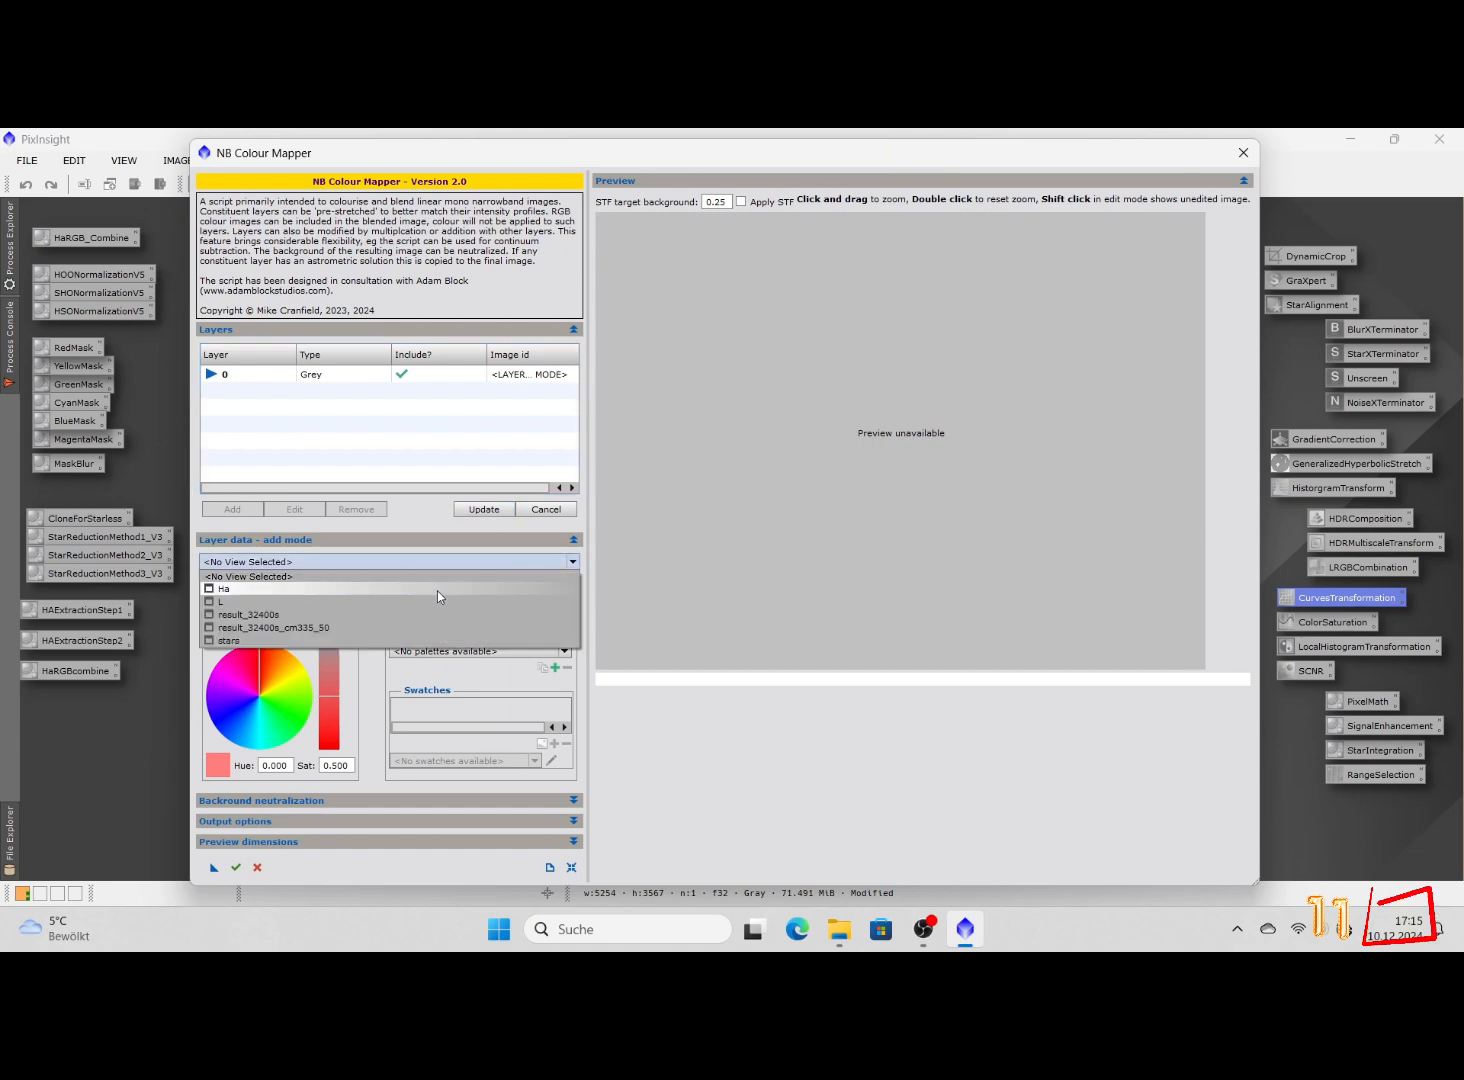
click(436, 593)
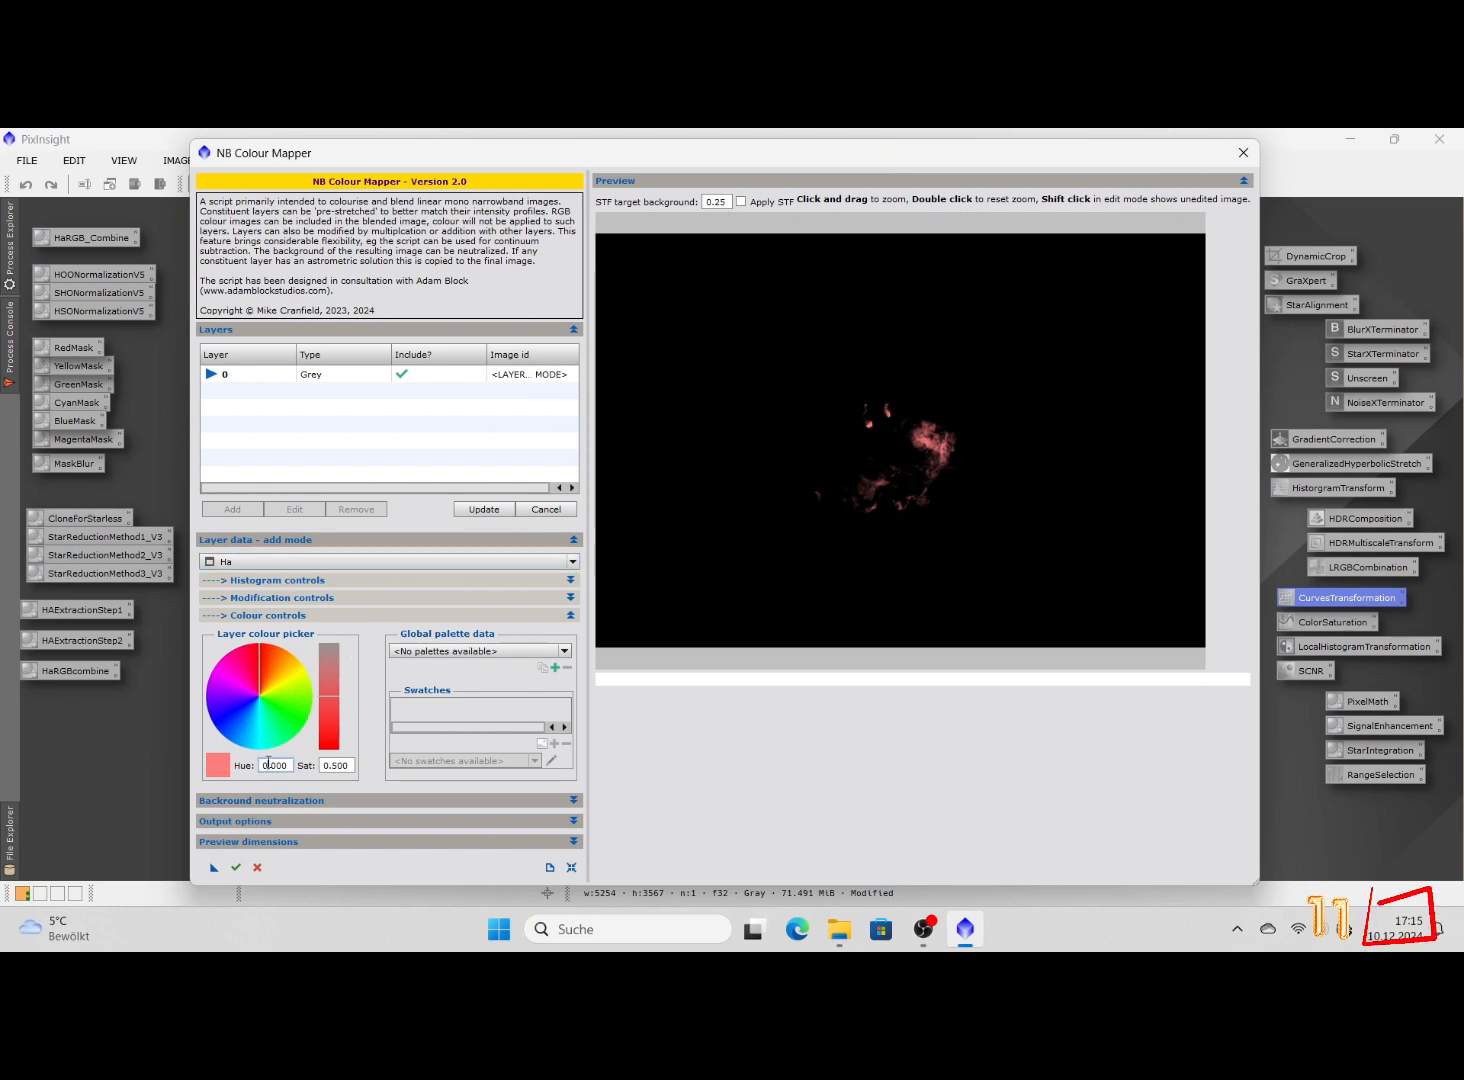
Colour the Ha layer with hue 59, update the layer, generate the colour-mapped image and close the script
text(59)
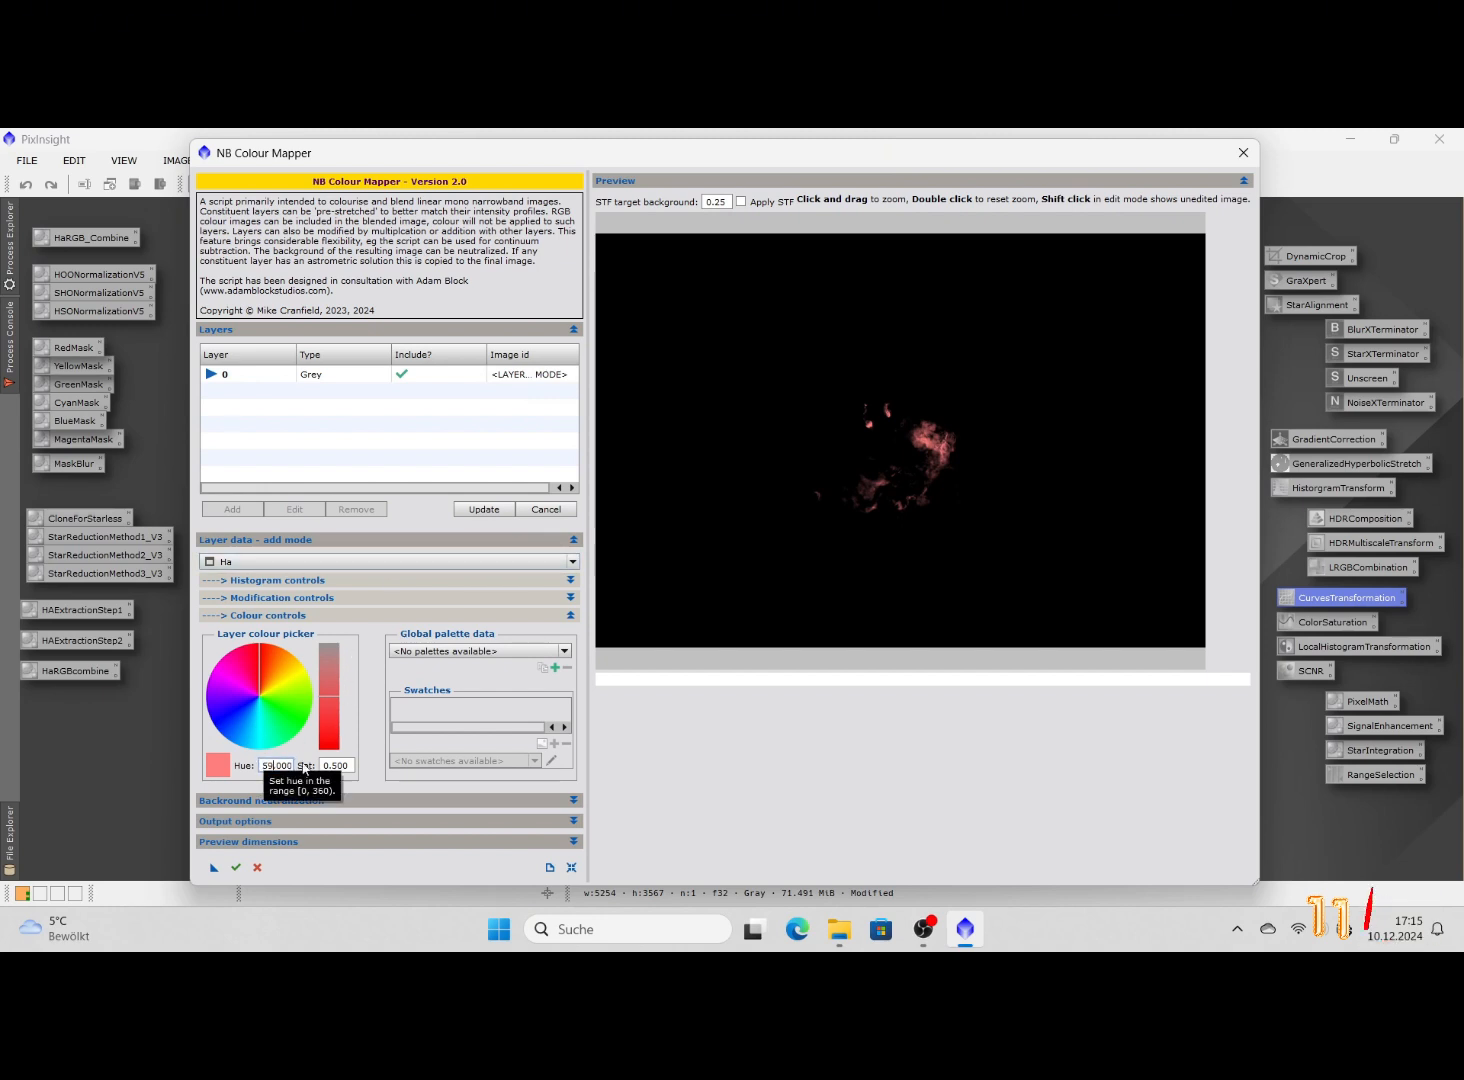
click(331, 764)
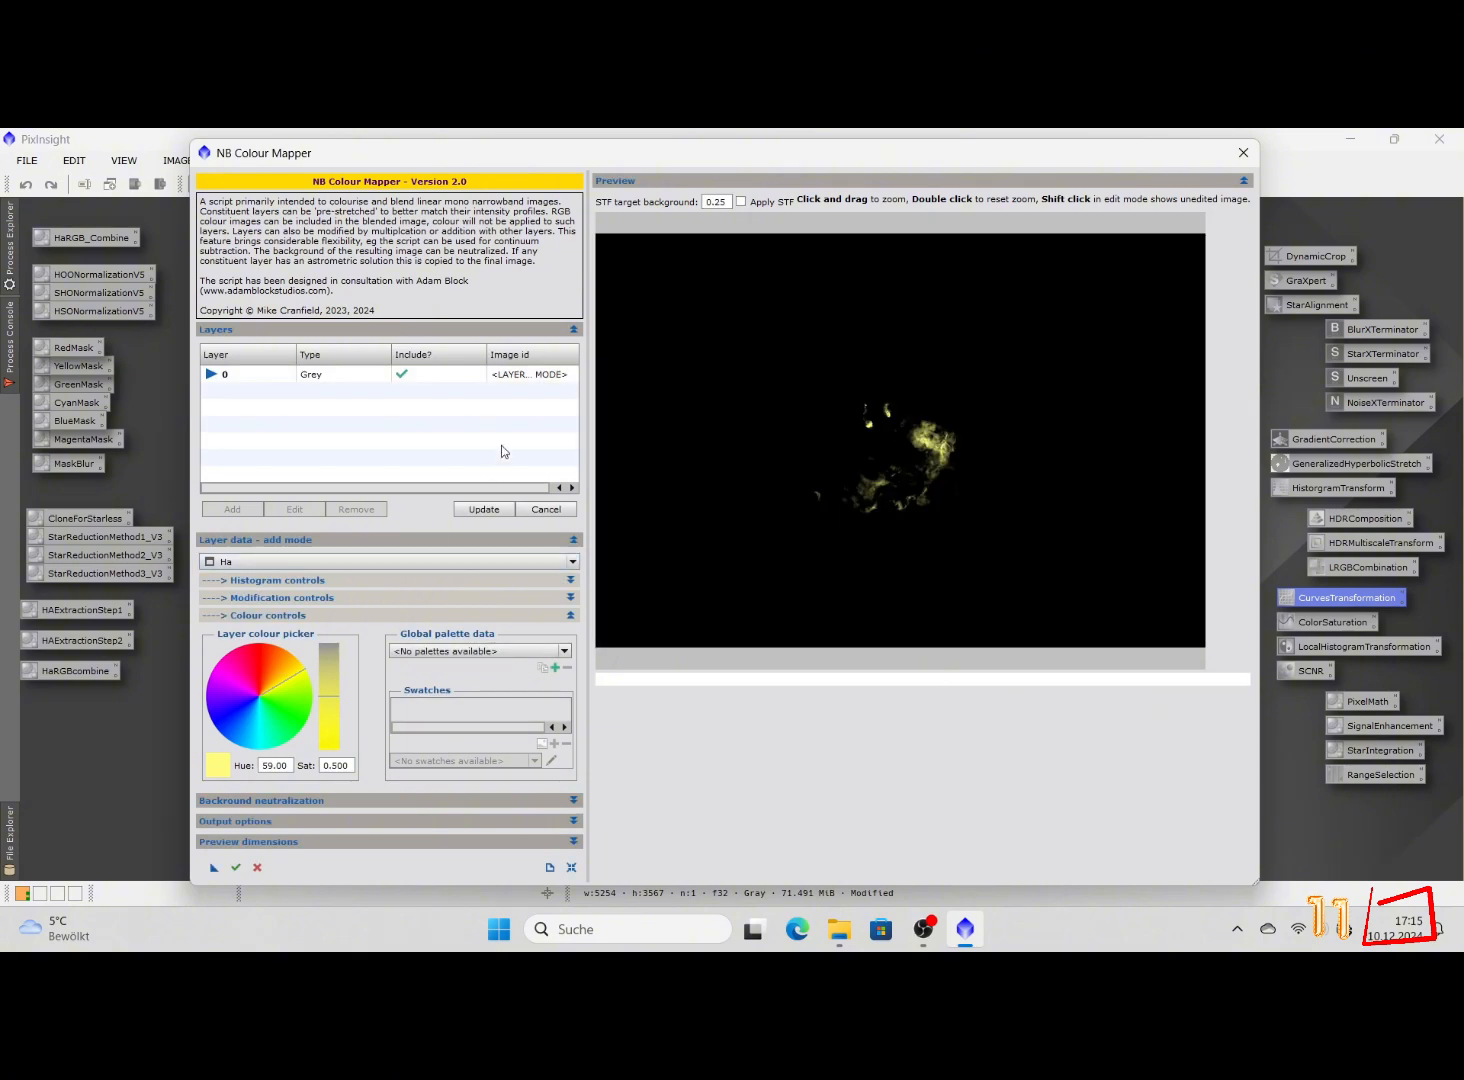
click(498, 514)
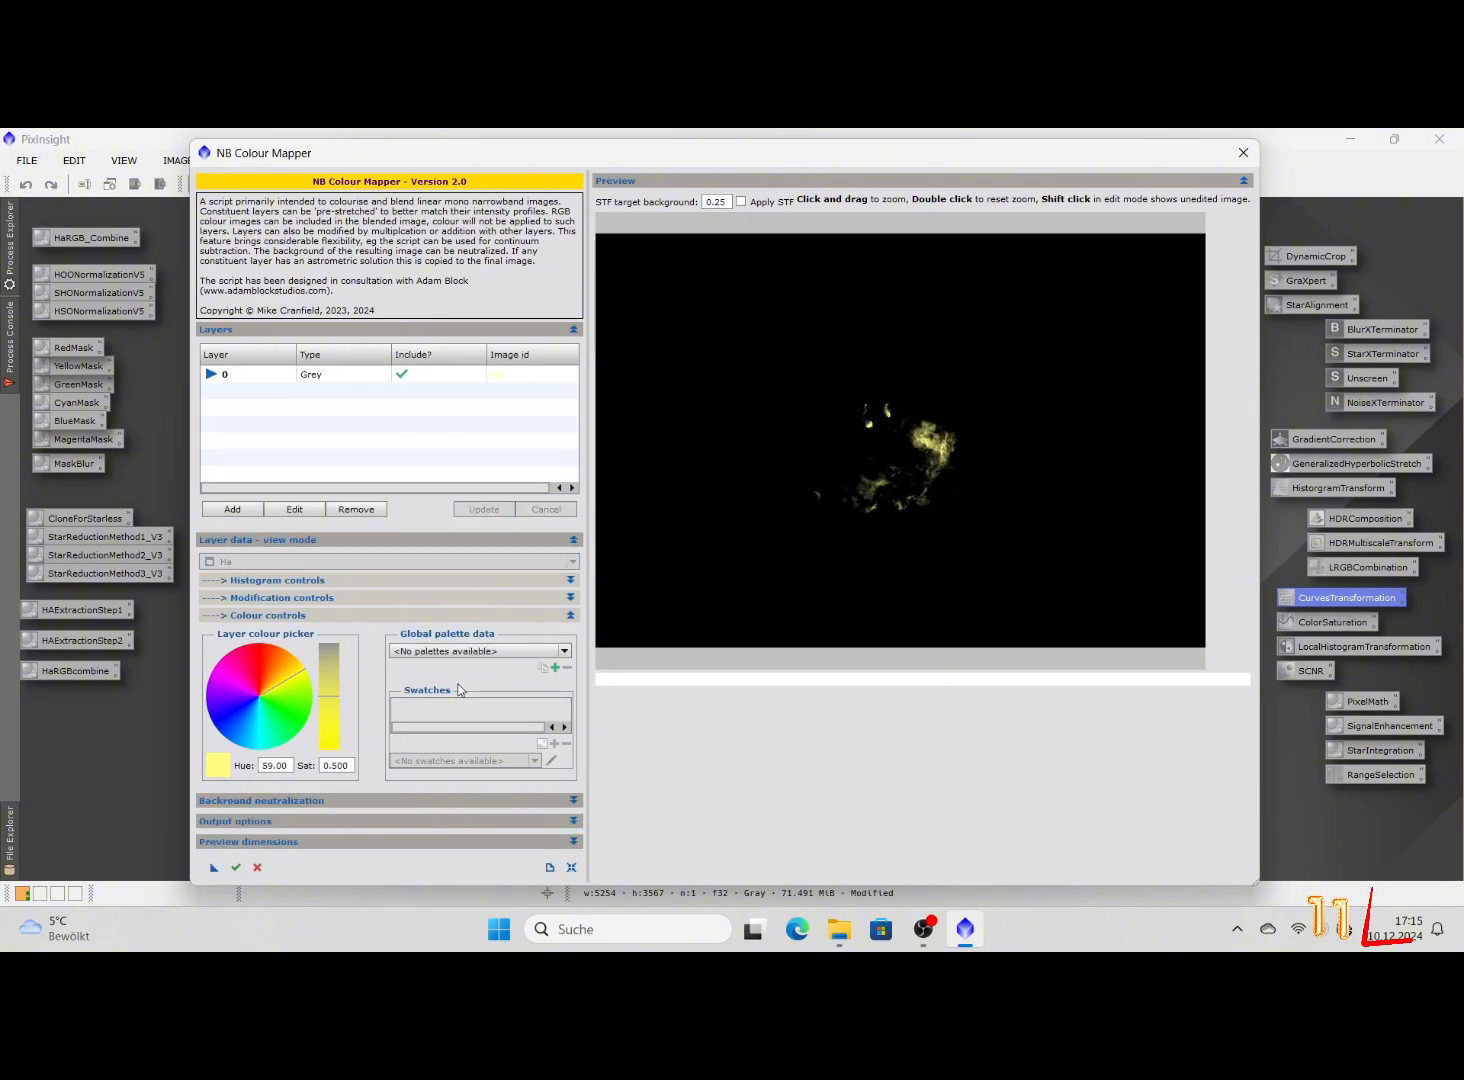
click(238, 870)
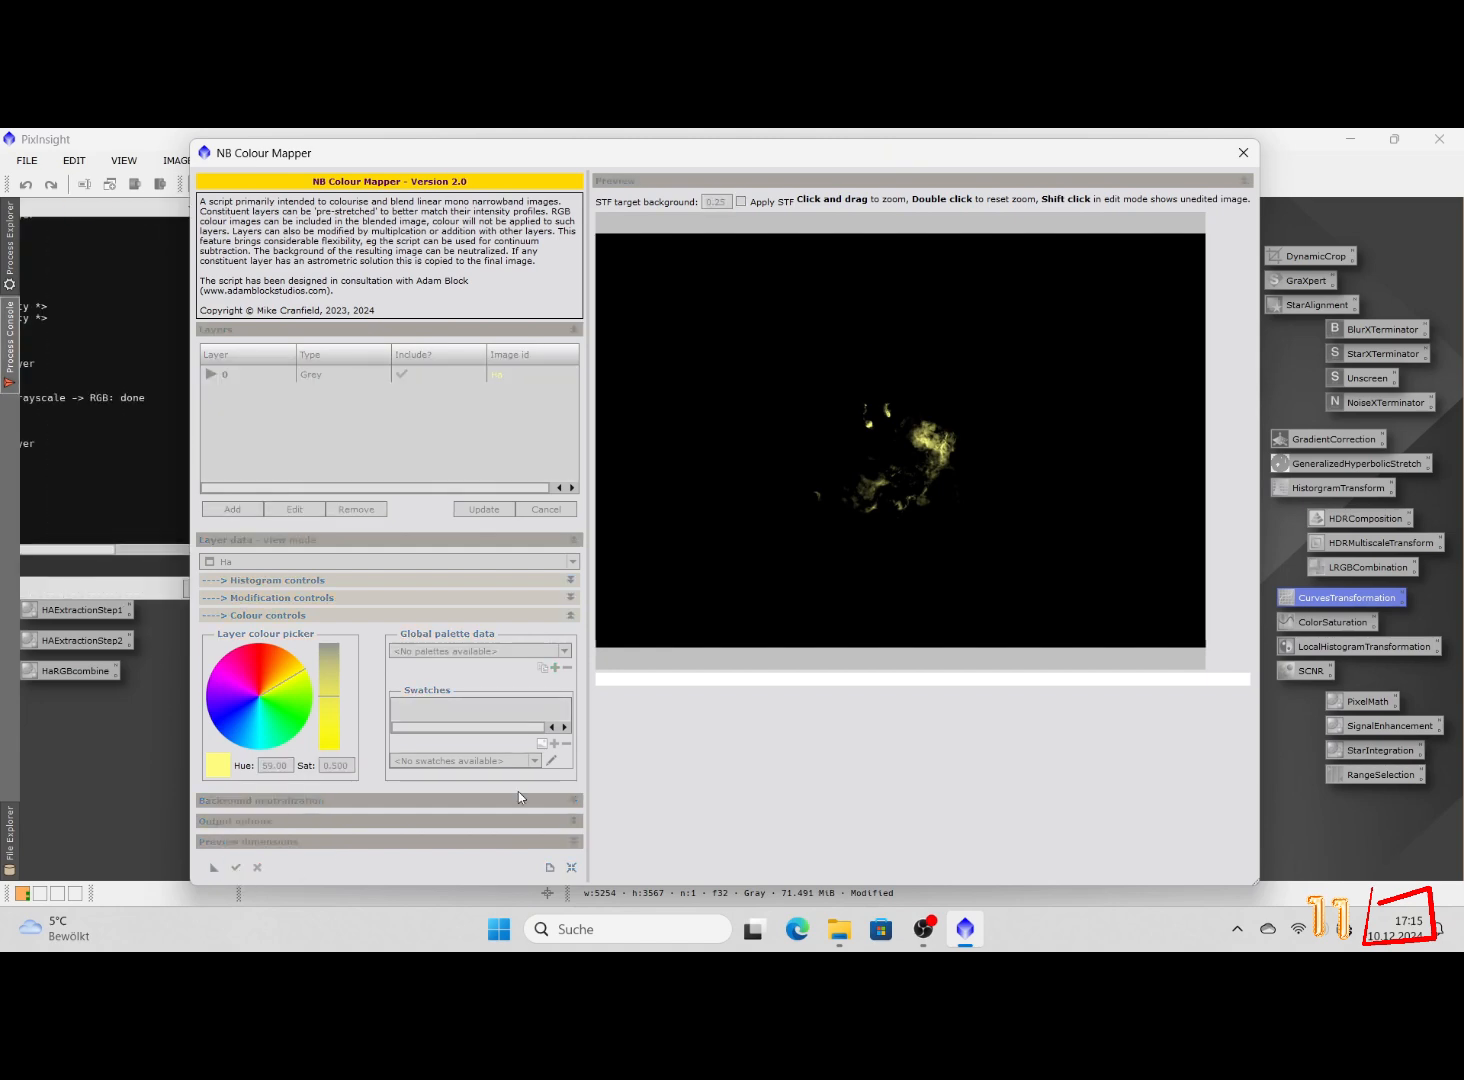
click(1242, 153)
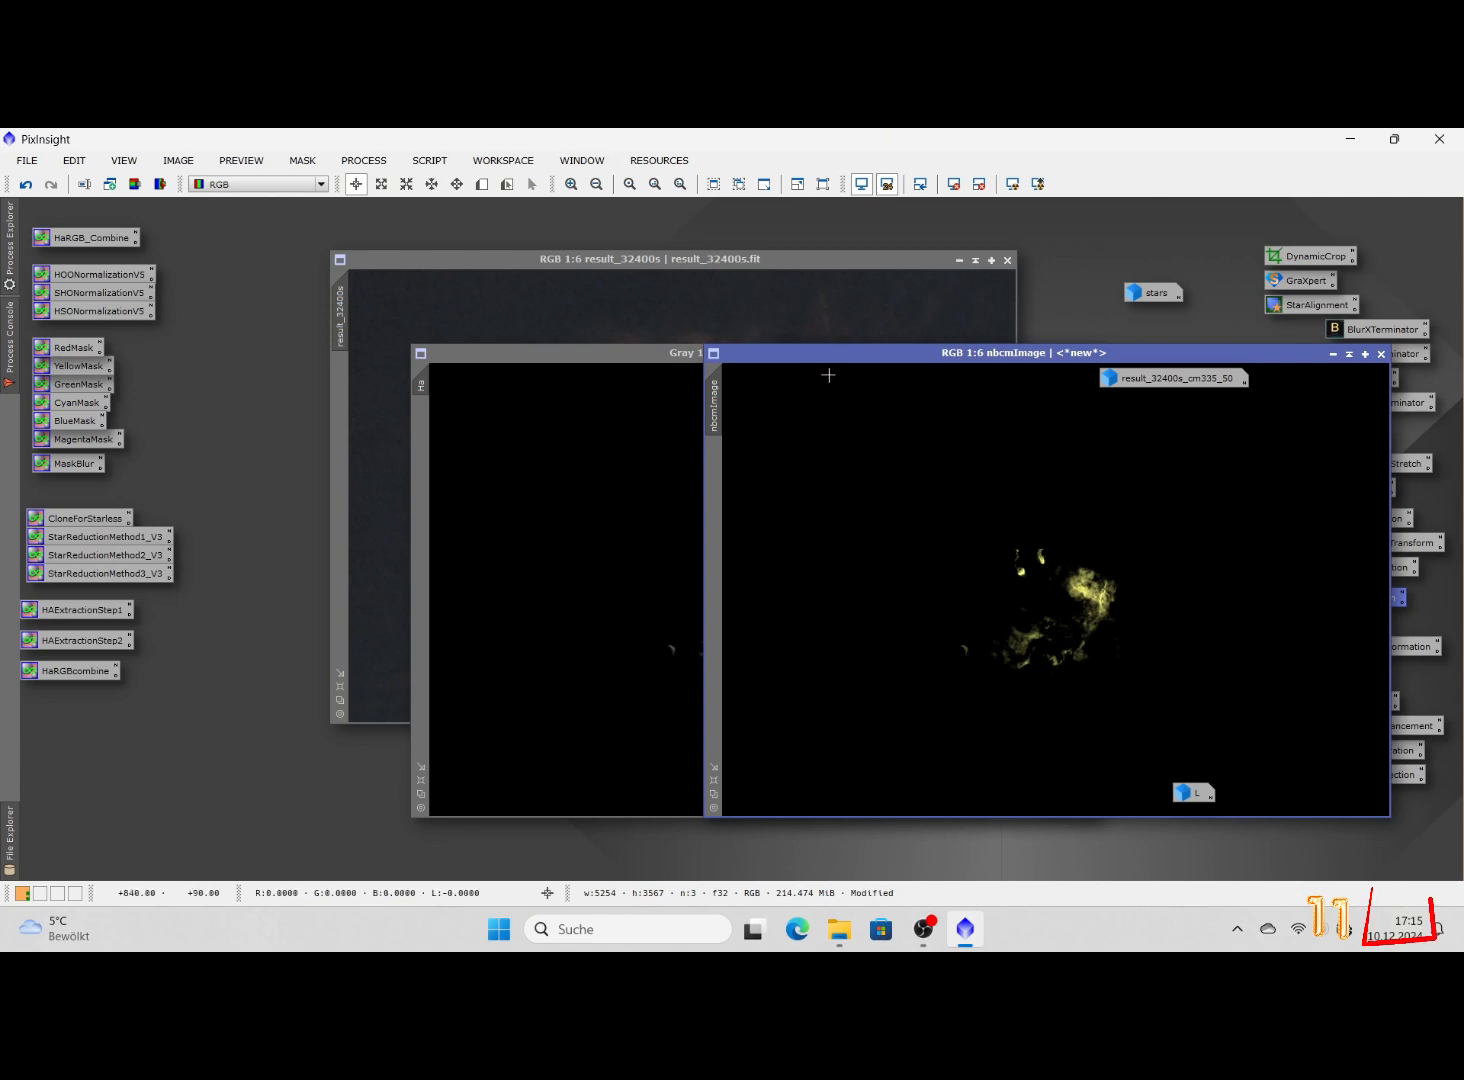
Minimize the Ha image and move the nbcmImage window over the lower part of the result_32400s window
drag(640, 357, 547, 356)
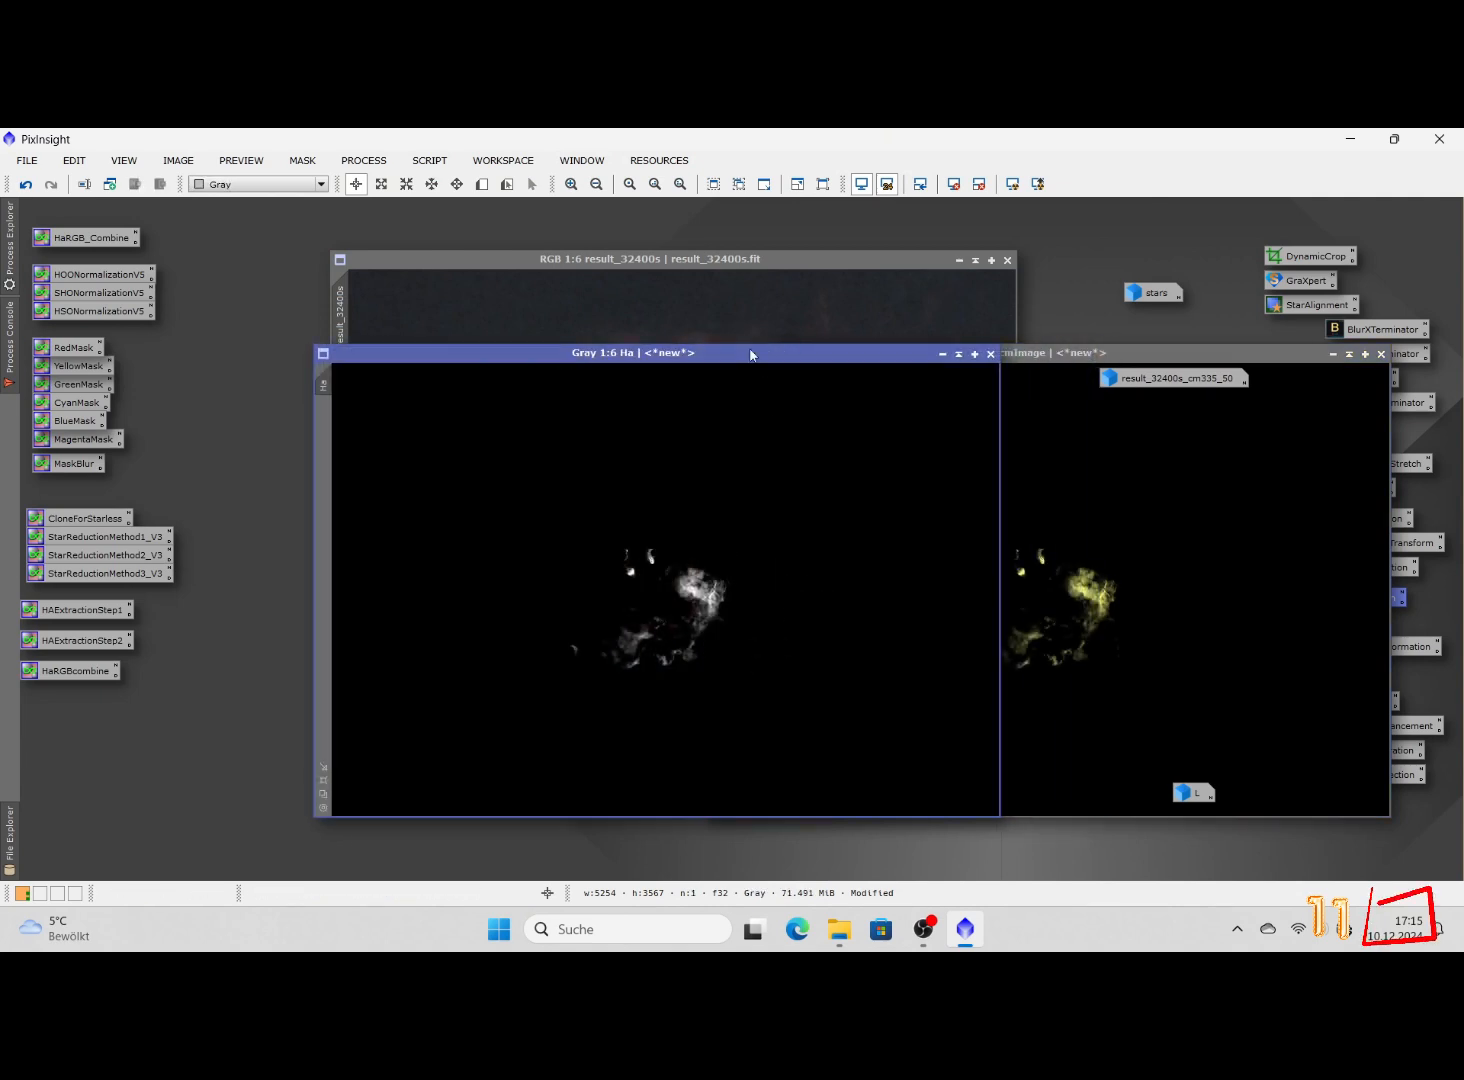
click(943, 355)
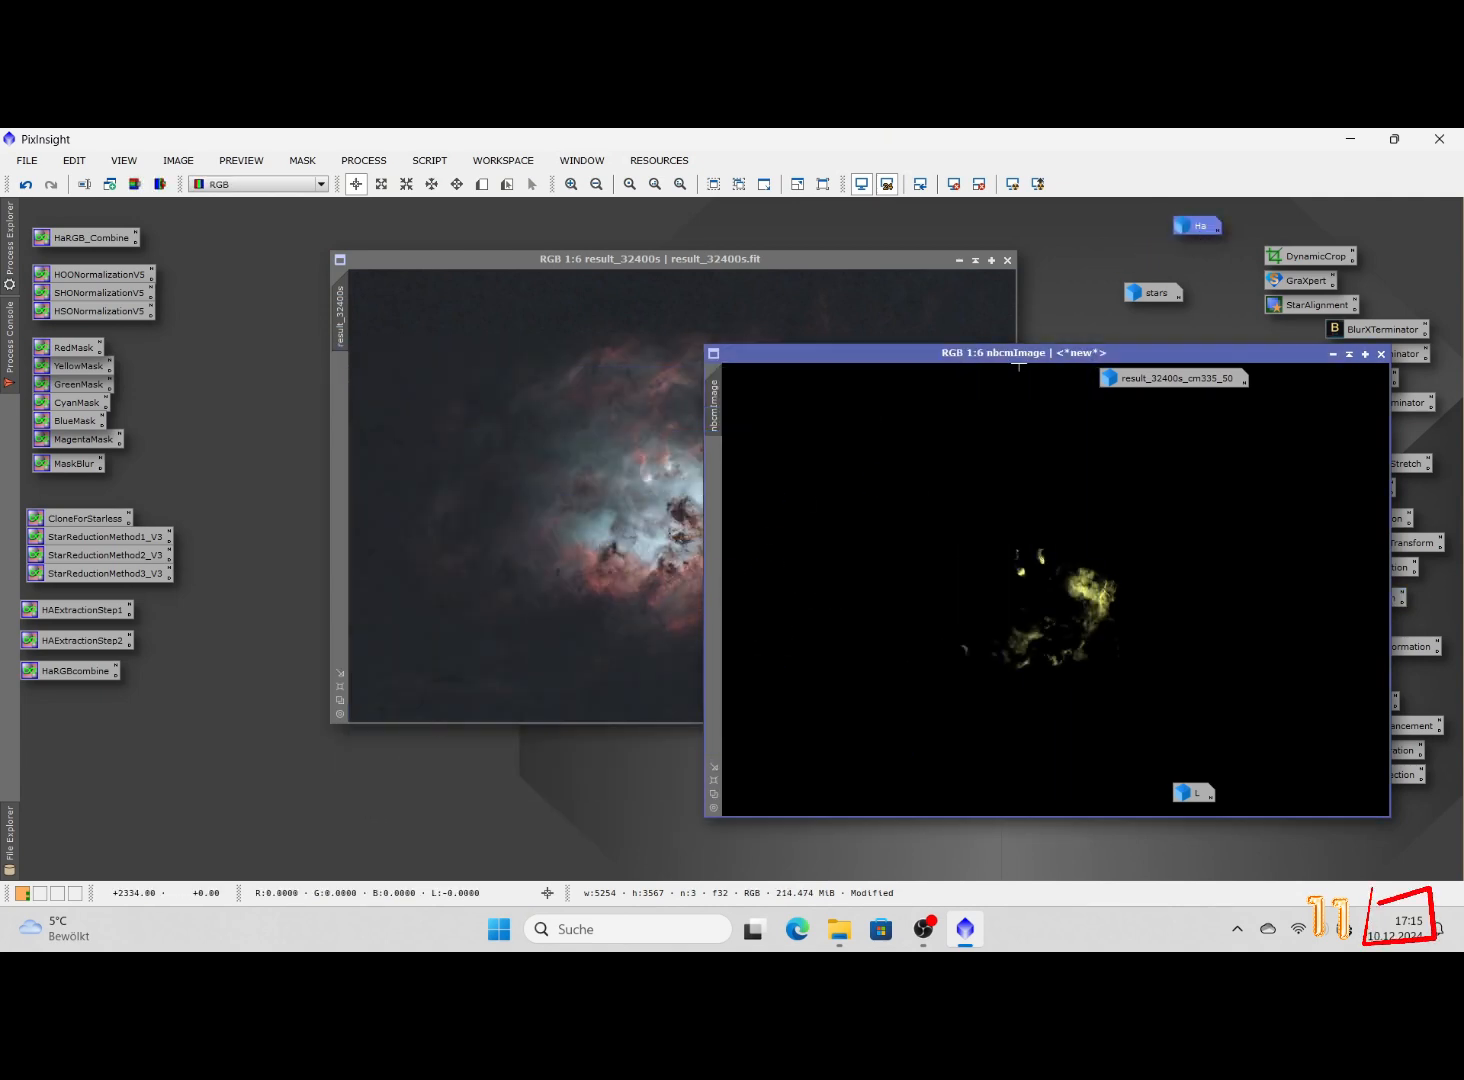
drag(1004, 354, 683, 399)
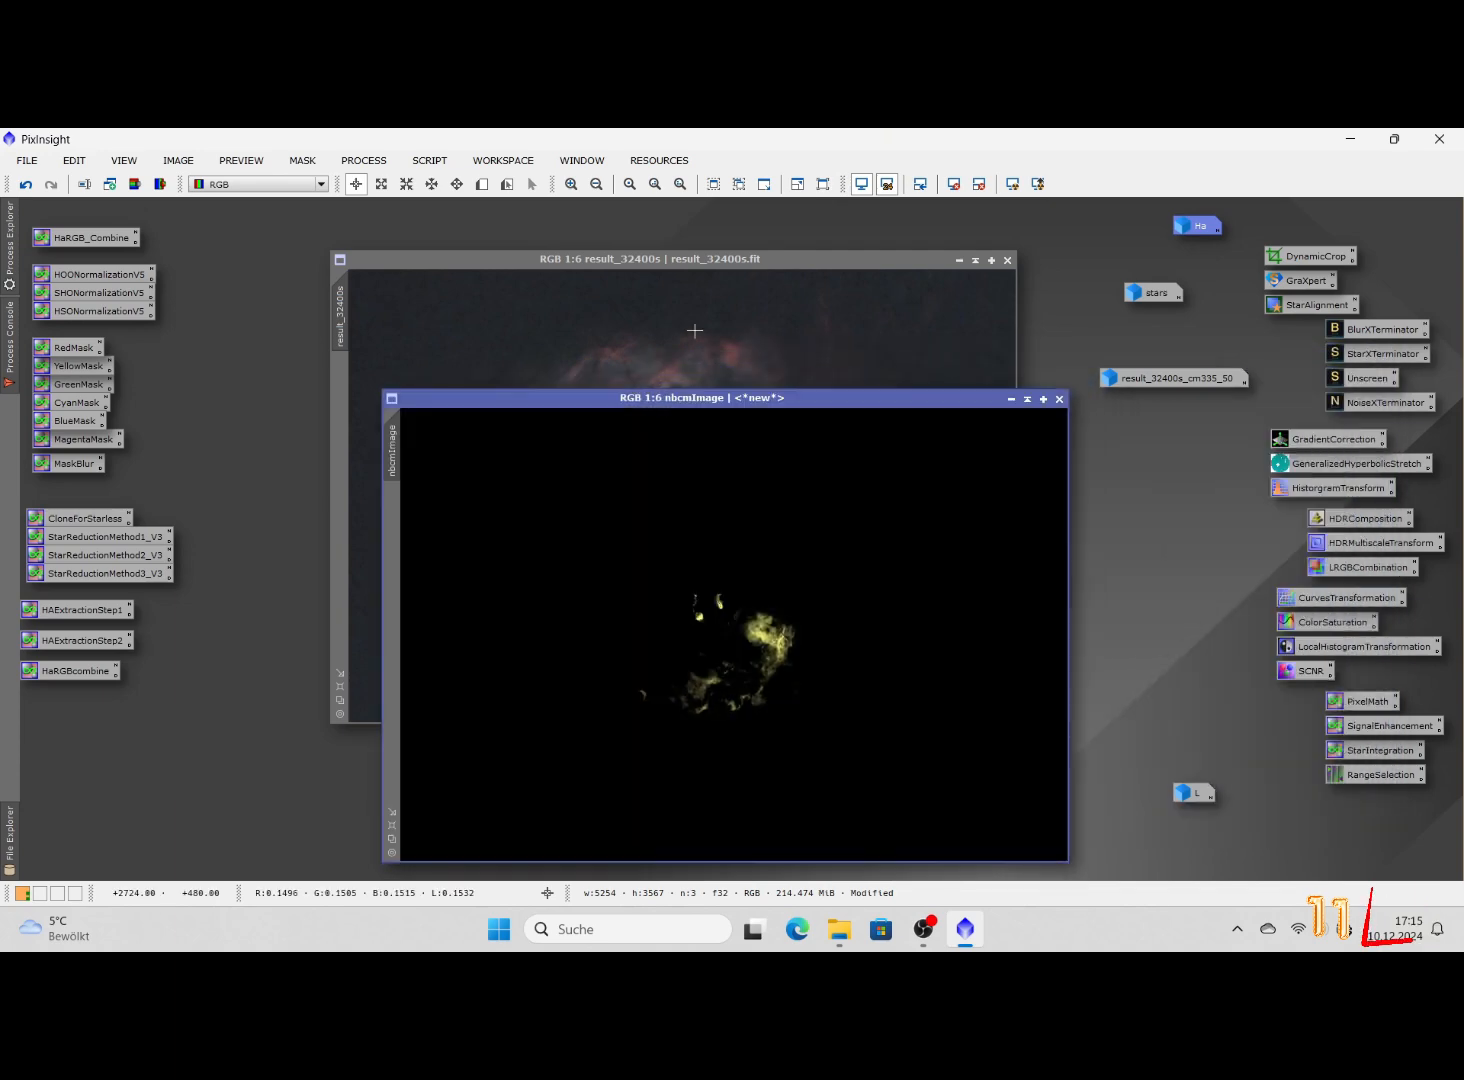
Start the ImageBlend script with result_32400s as base and nbcmImage as blend image, and reset the blend image's midtones and opacity
click(708, 259)
click(432, 161)
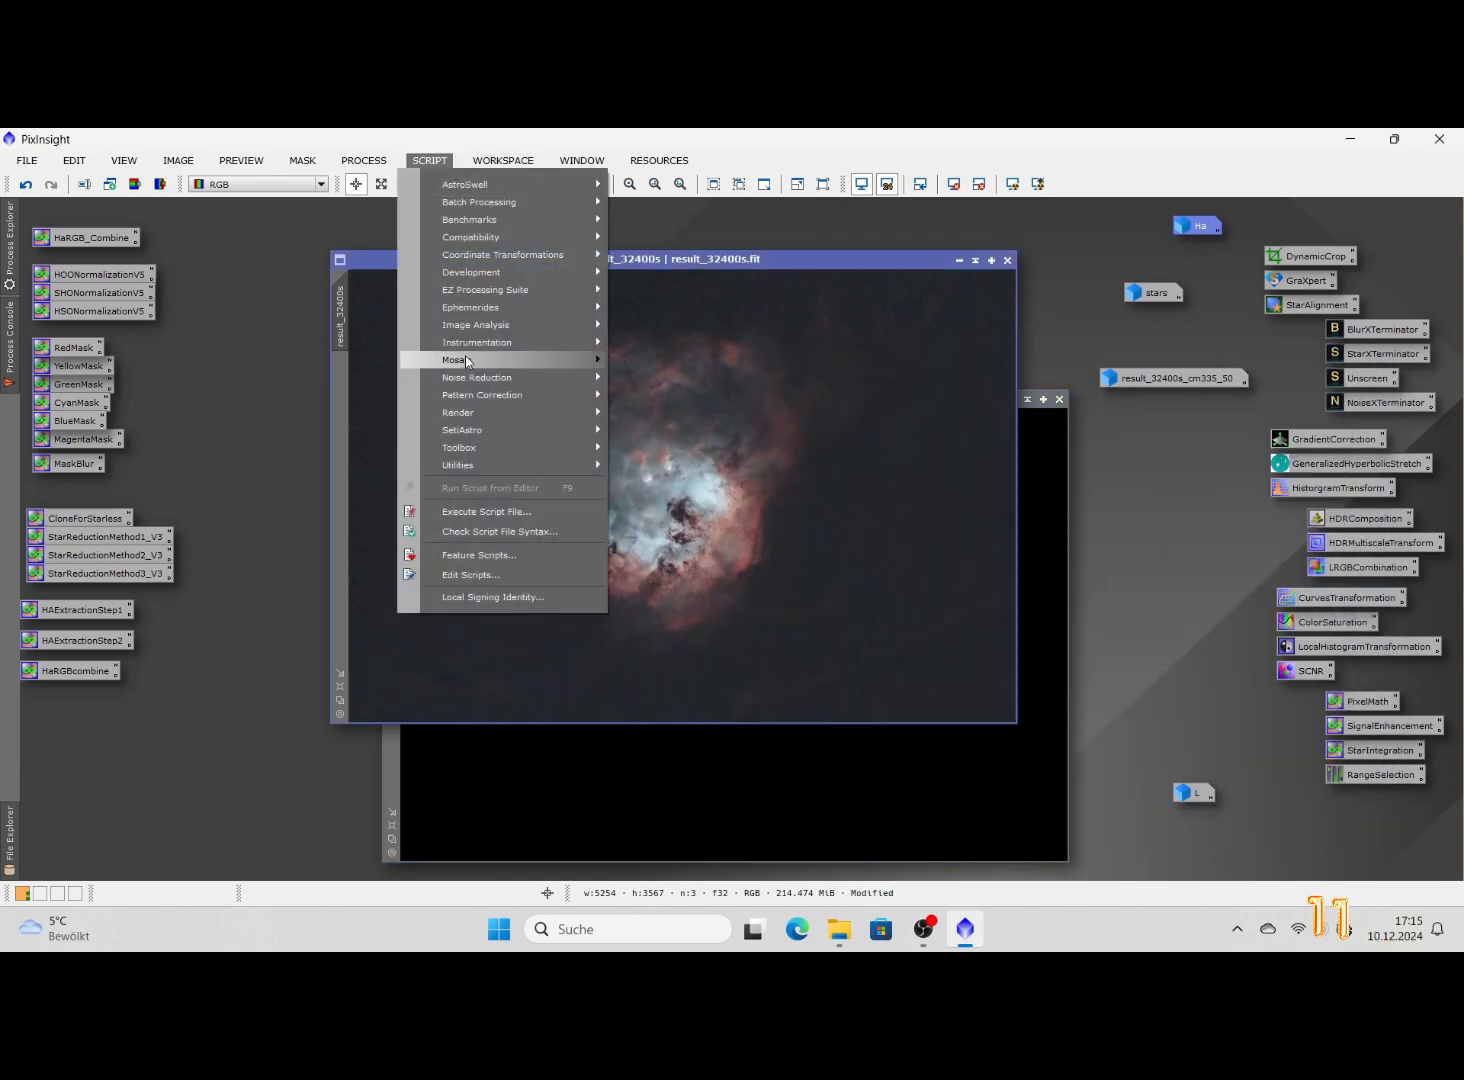
mouse_move(491, 477)
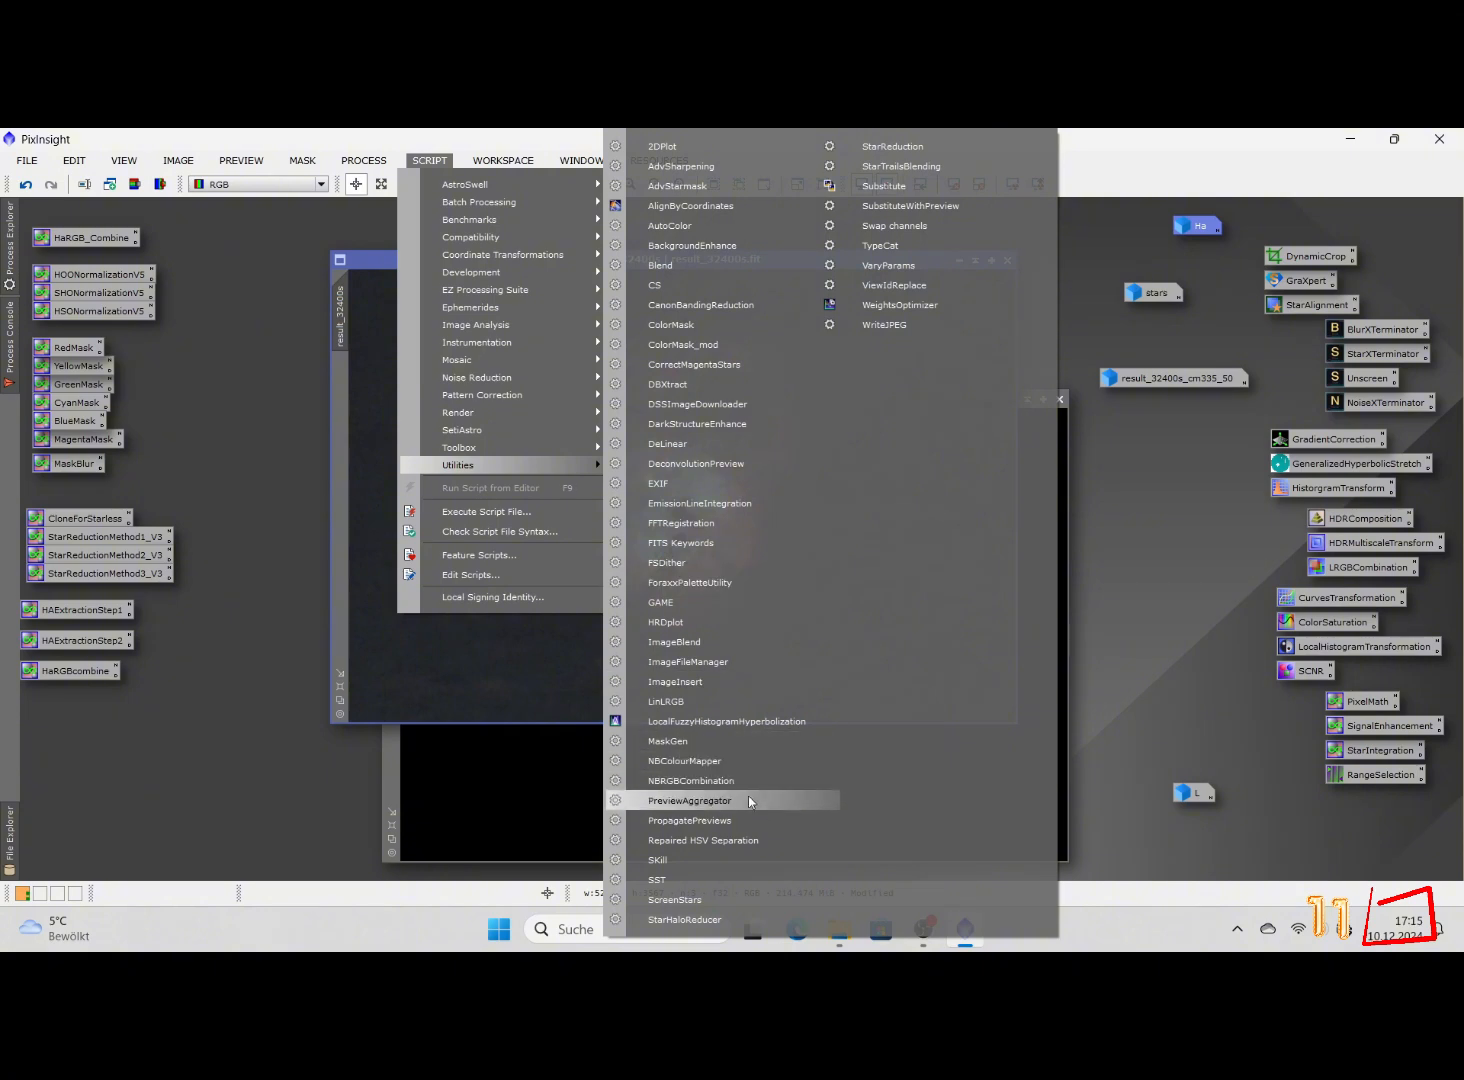
click(713, 642)
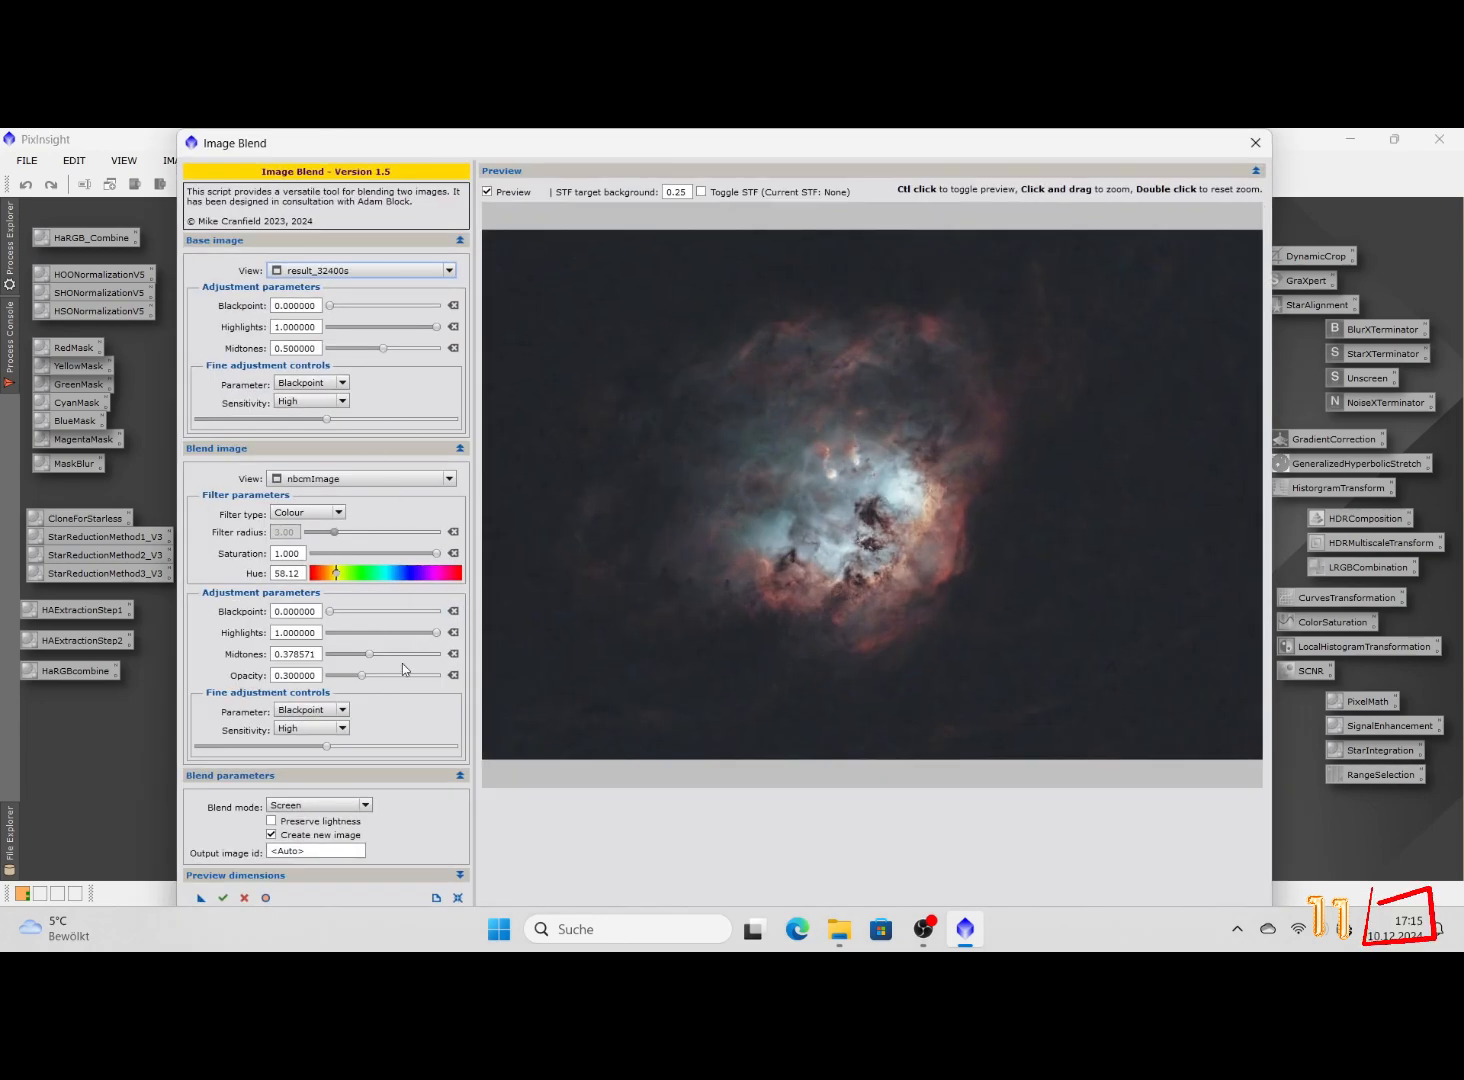
click(453, 653)
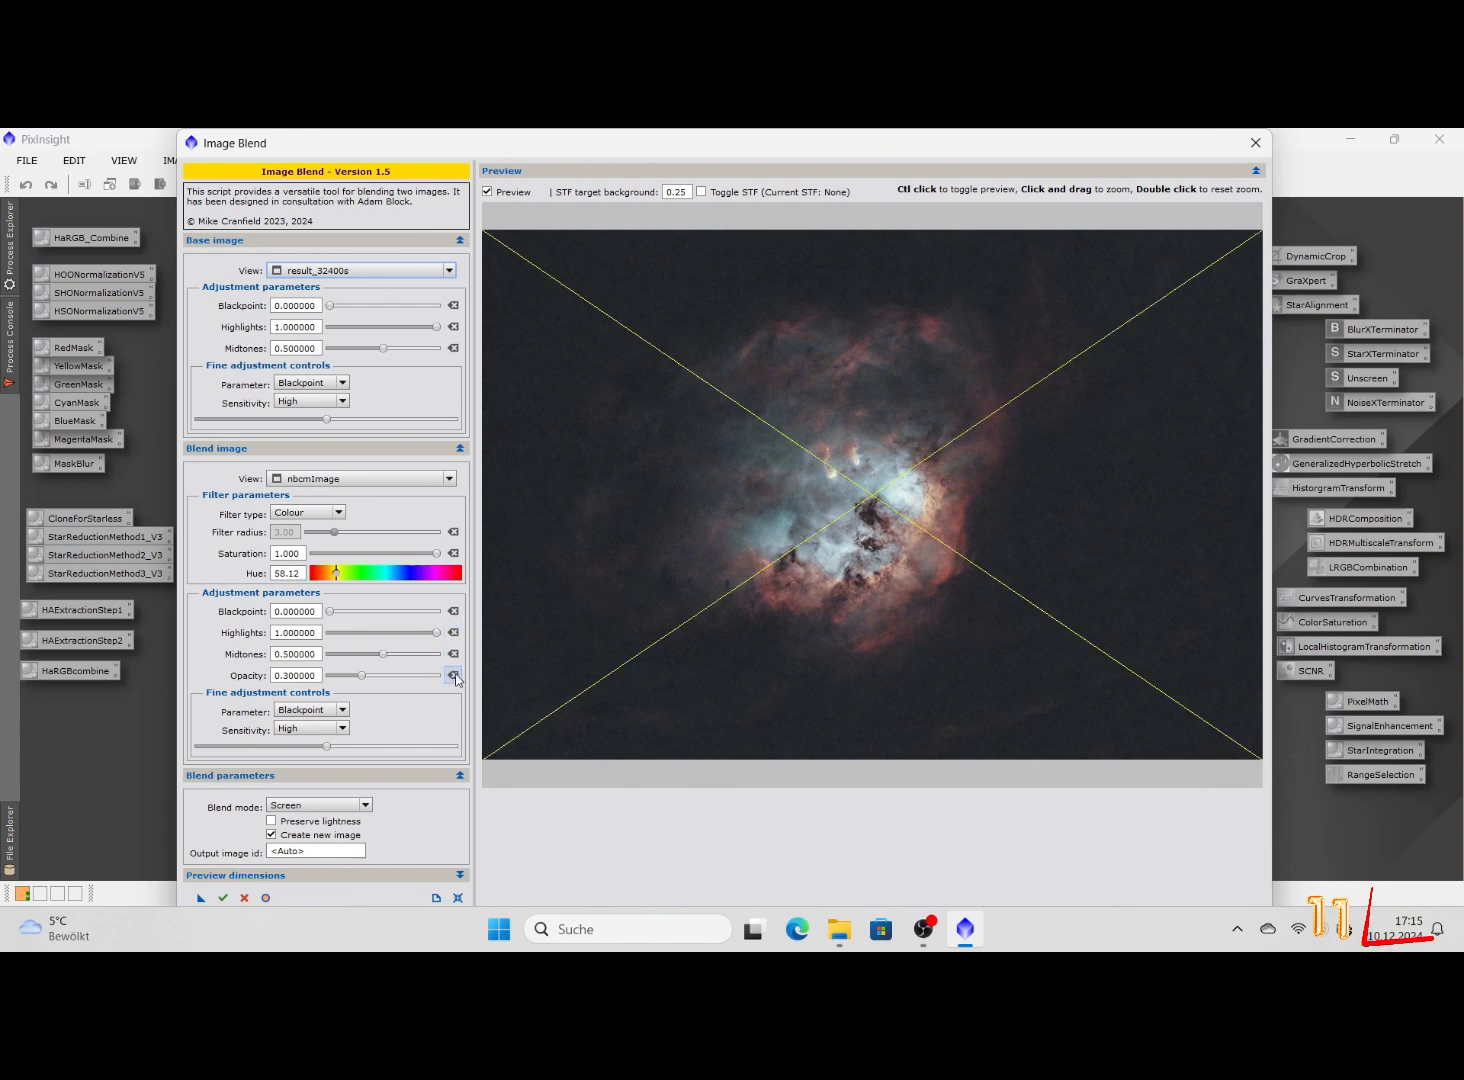
click(453, 675)
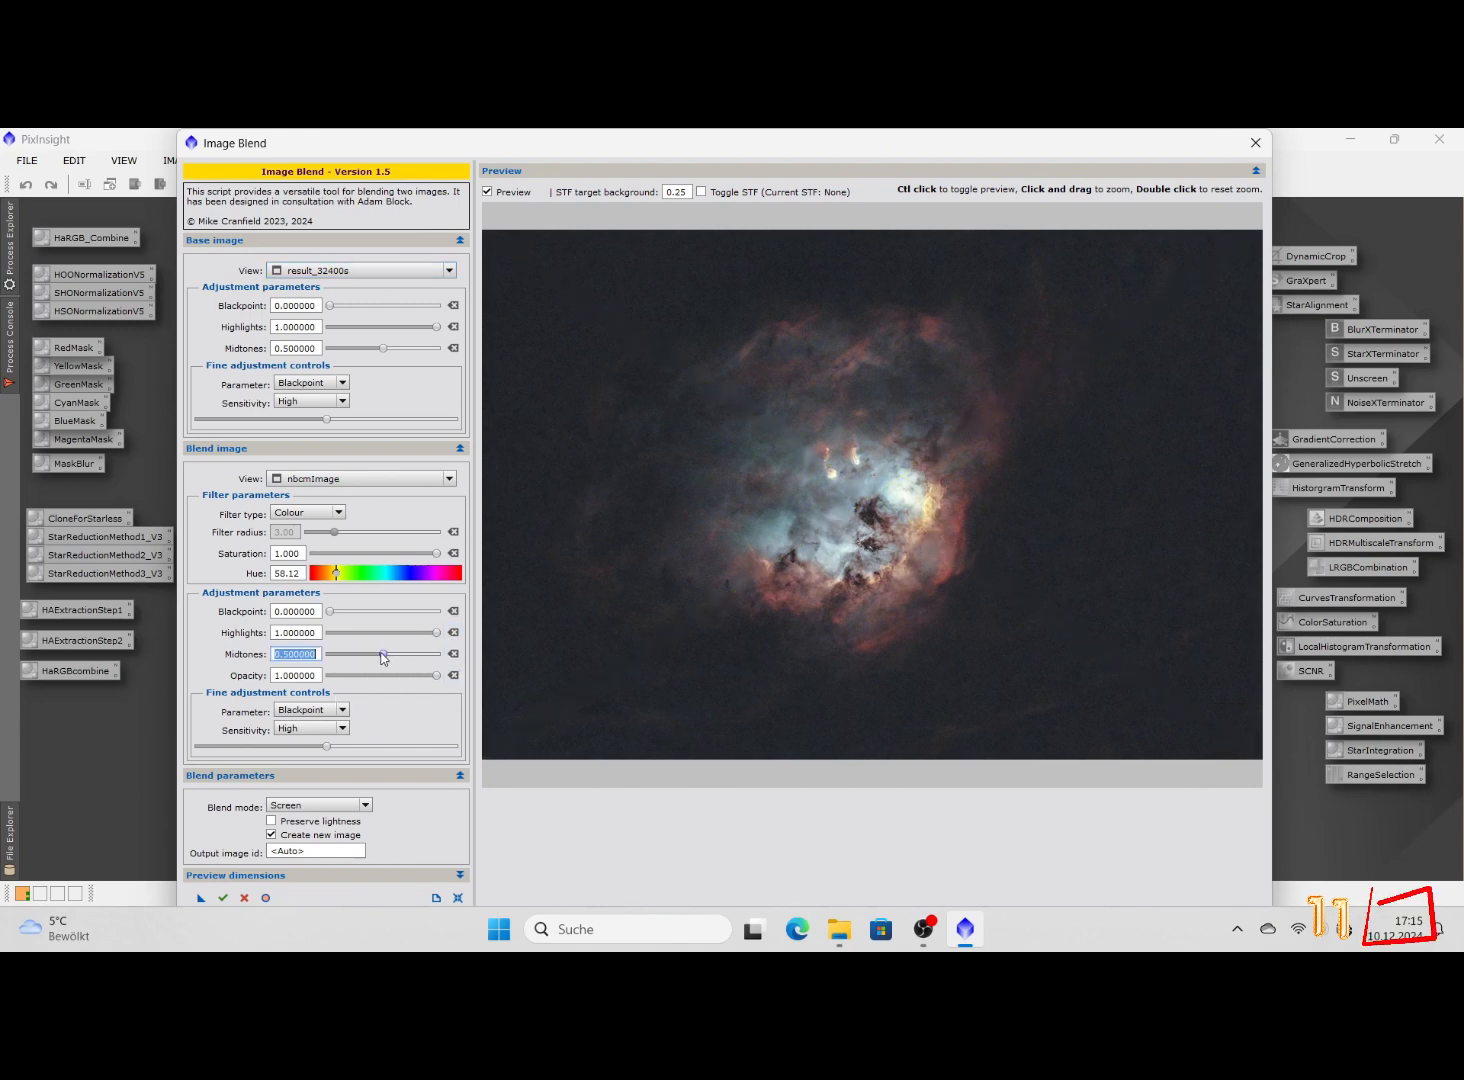
Set the blend image's midtones to about 0.543 and highlights to about 0.986, create the Screen-blended new image and close the script
drag(381, 653, 371, 653)
drag(376, 653, 392, 658)
drag(437, 634, 434, 634)
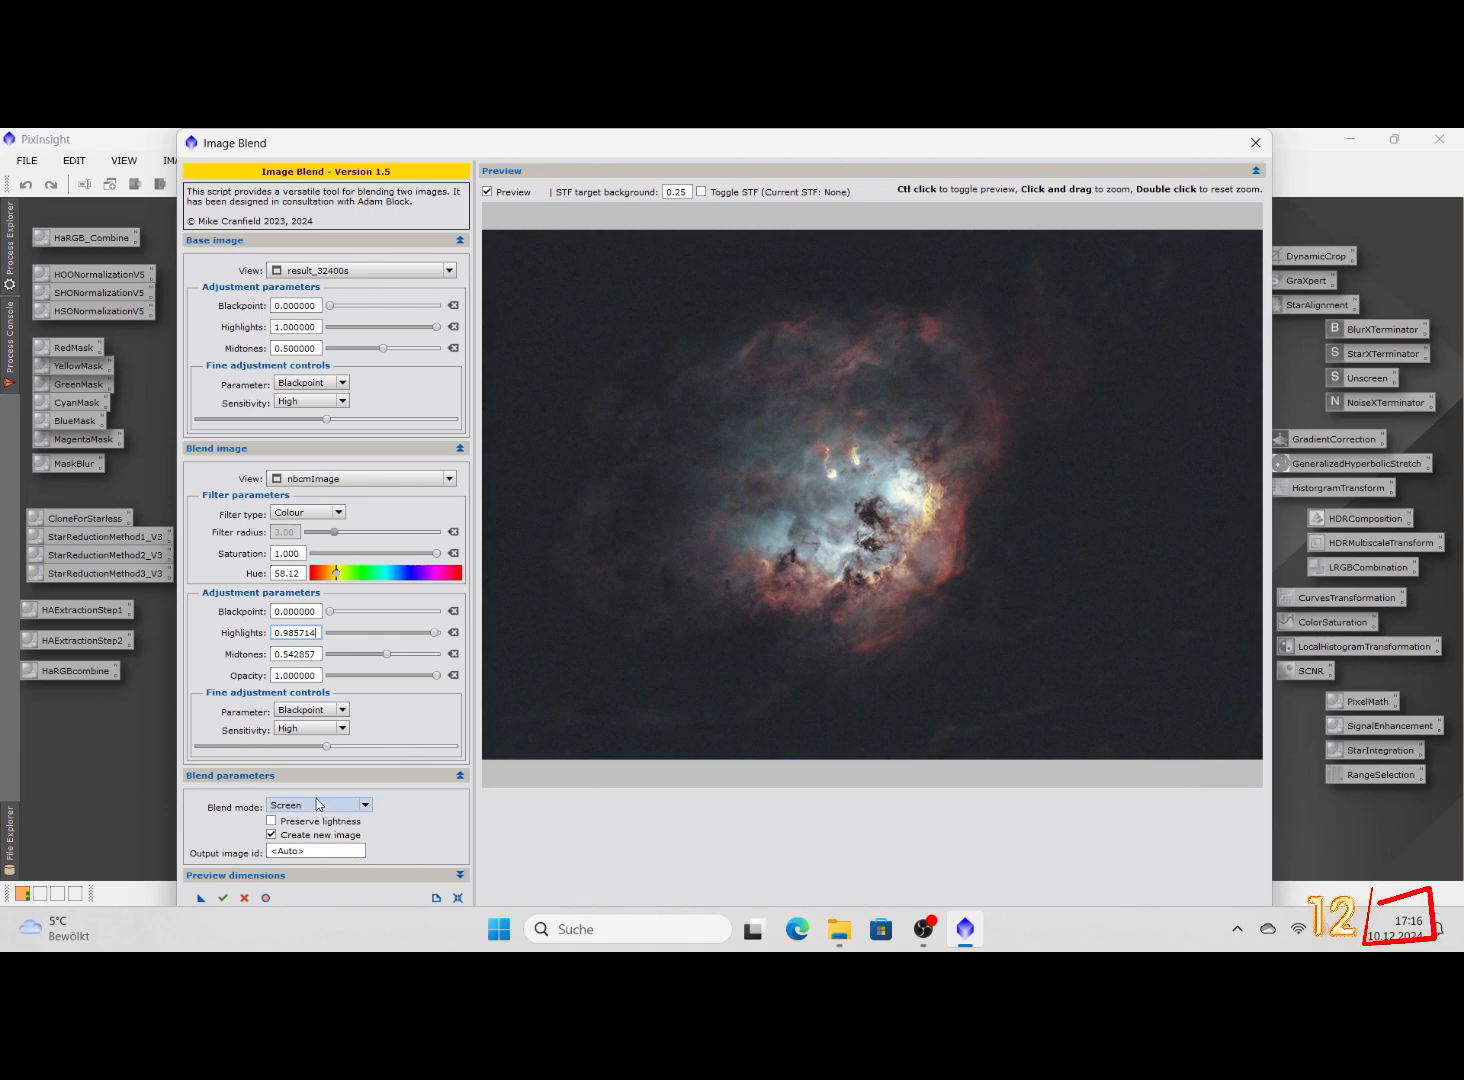
click(222, 897)
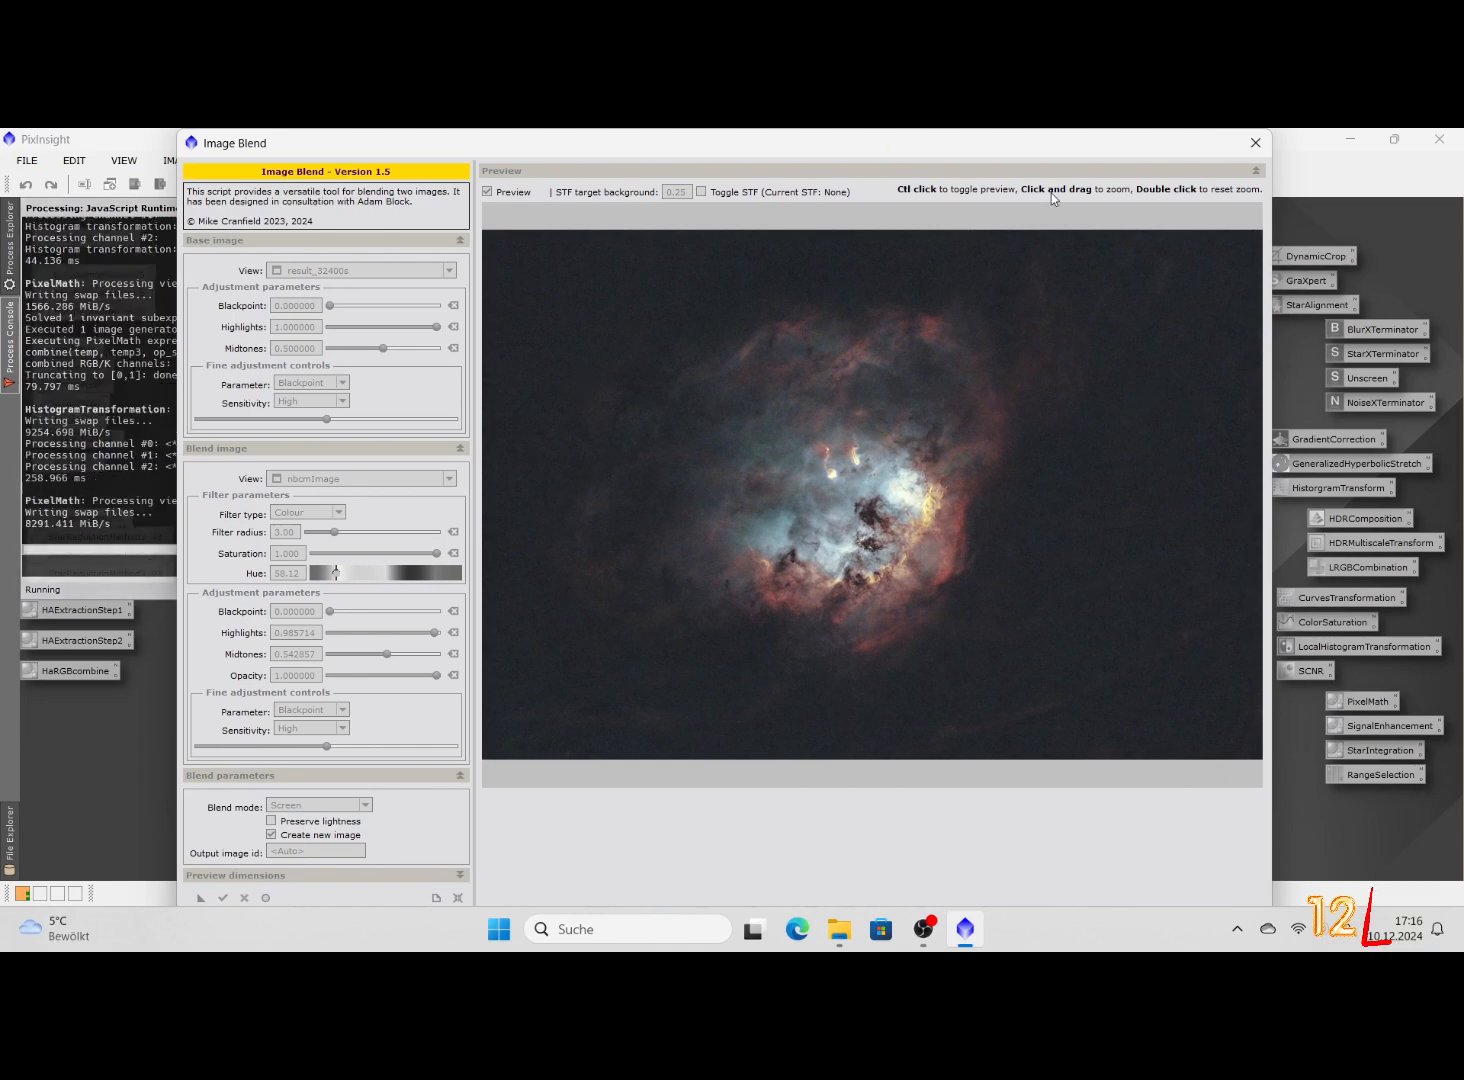
click(1256, 143)
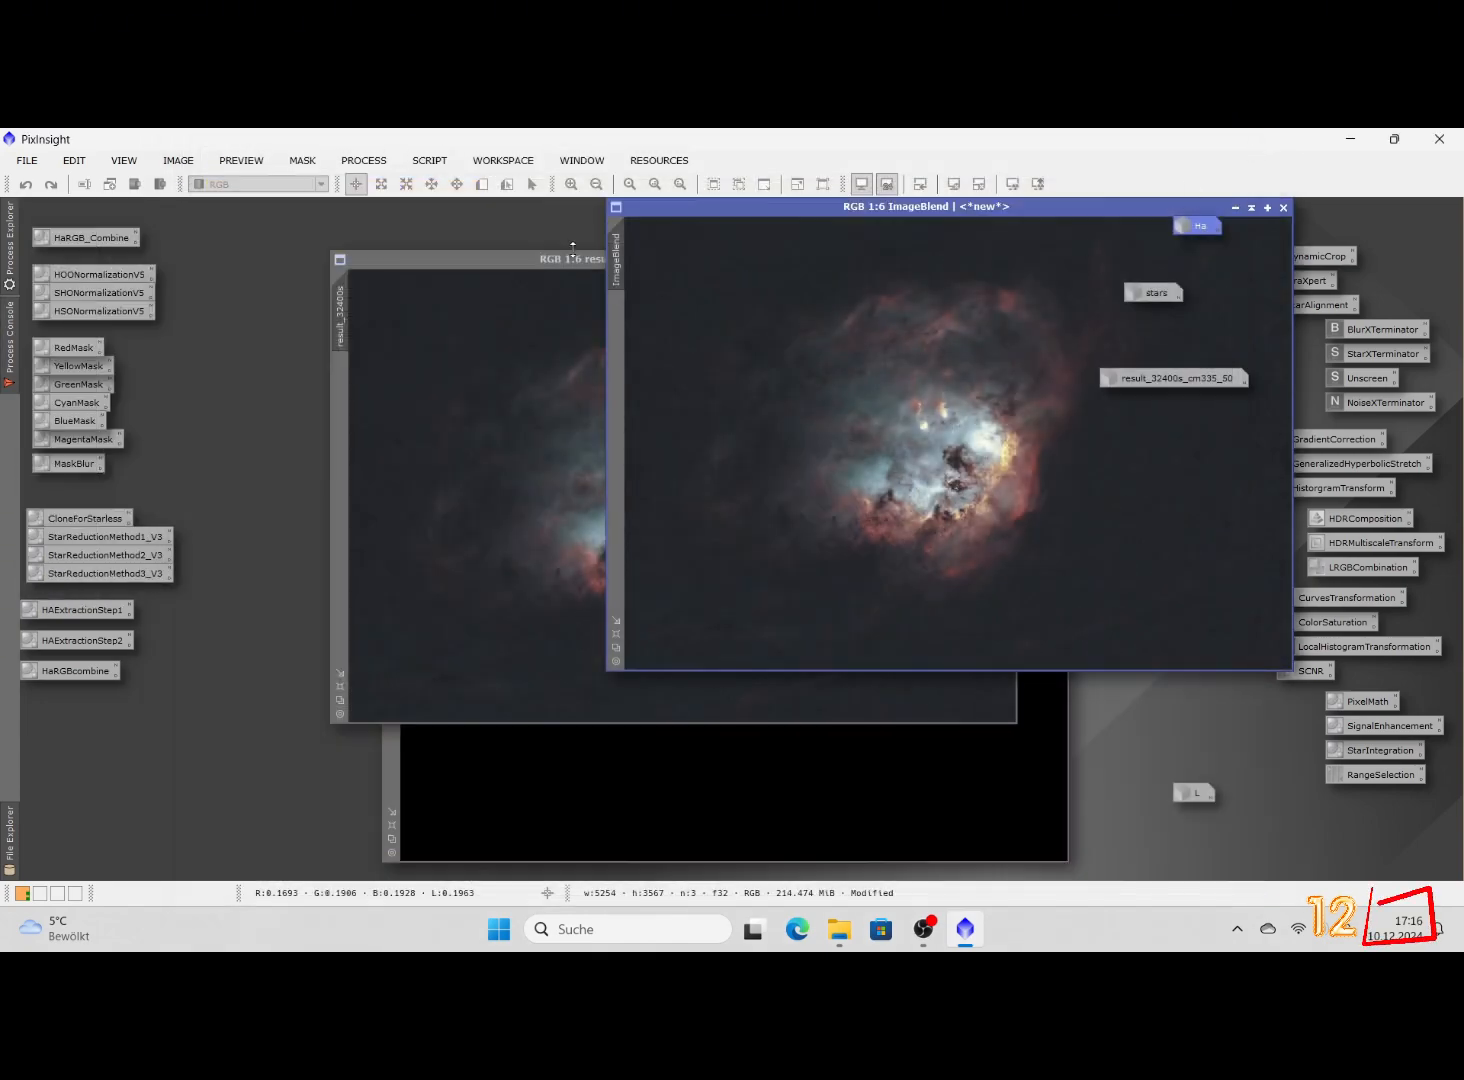
Minimize result_32400s and nbcmImage, park their icons beside the mask script icons, and move the ImageBlend window to the workspace centre
click(527, 283)
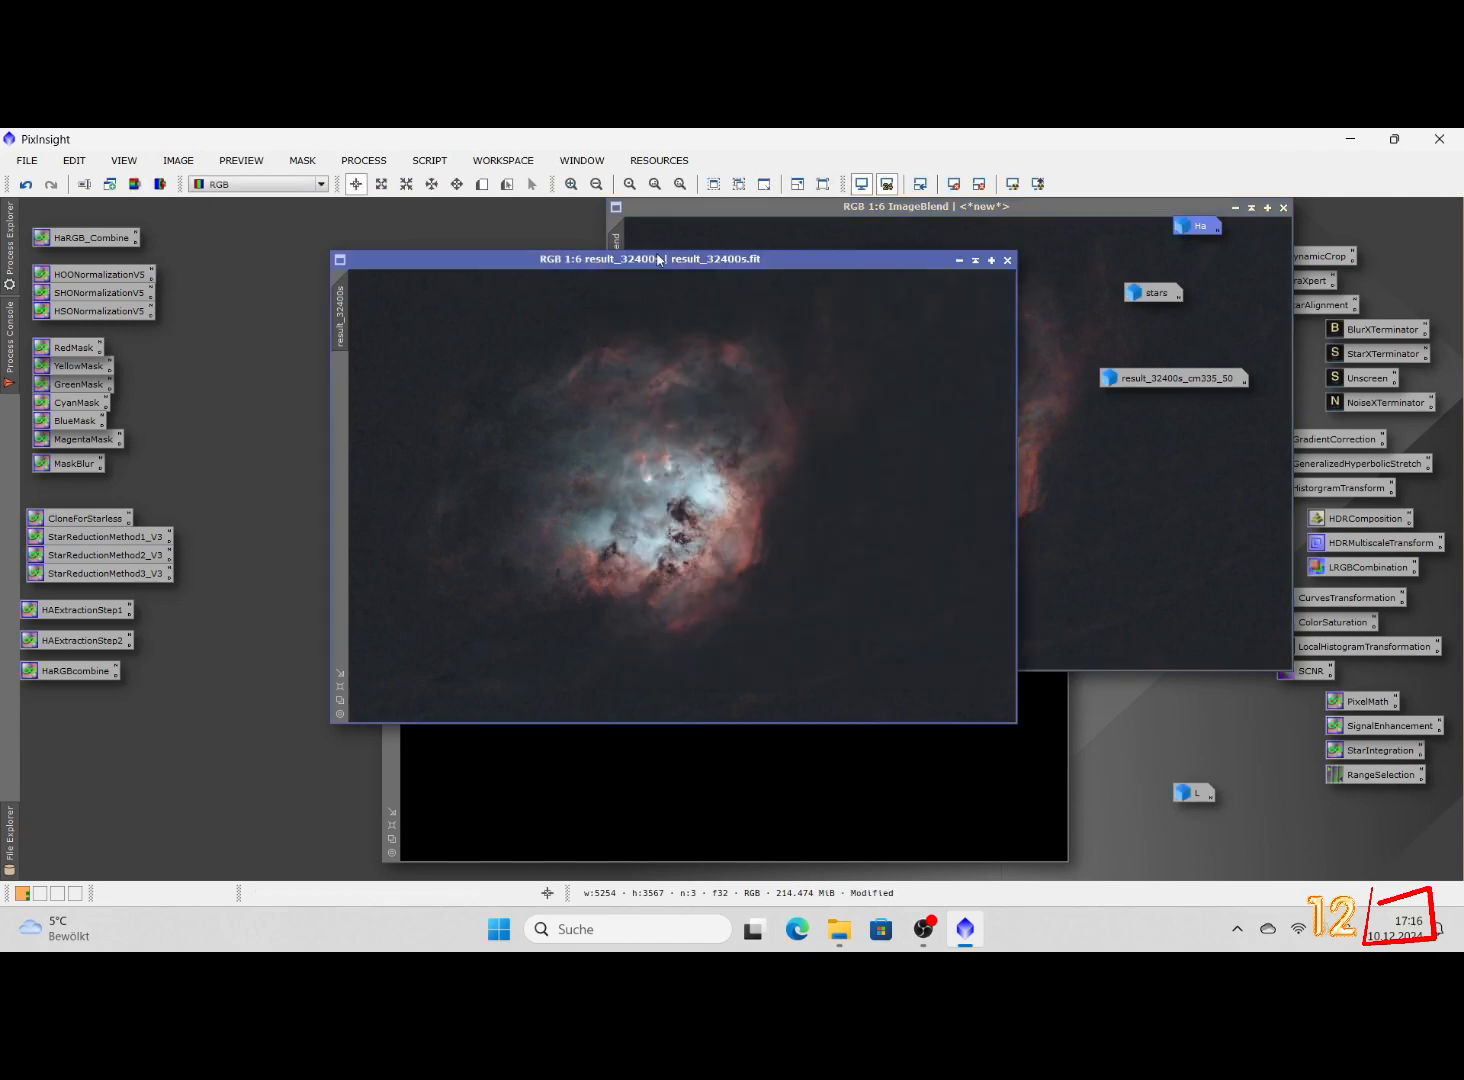
click(961, 262)
drag(726, 497, 353, 263)
click(467, 412)
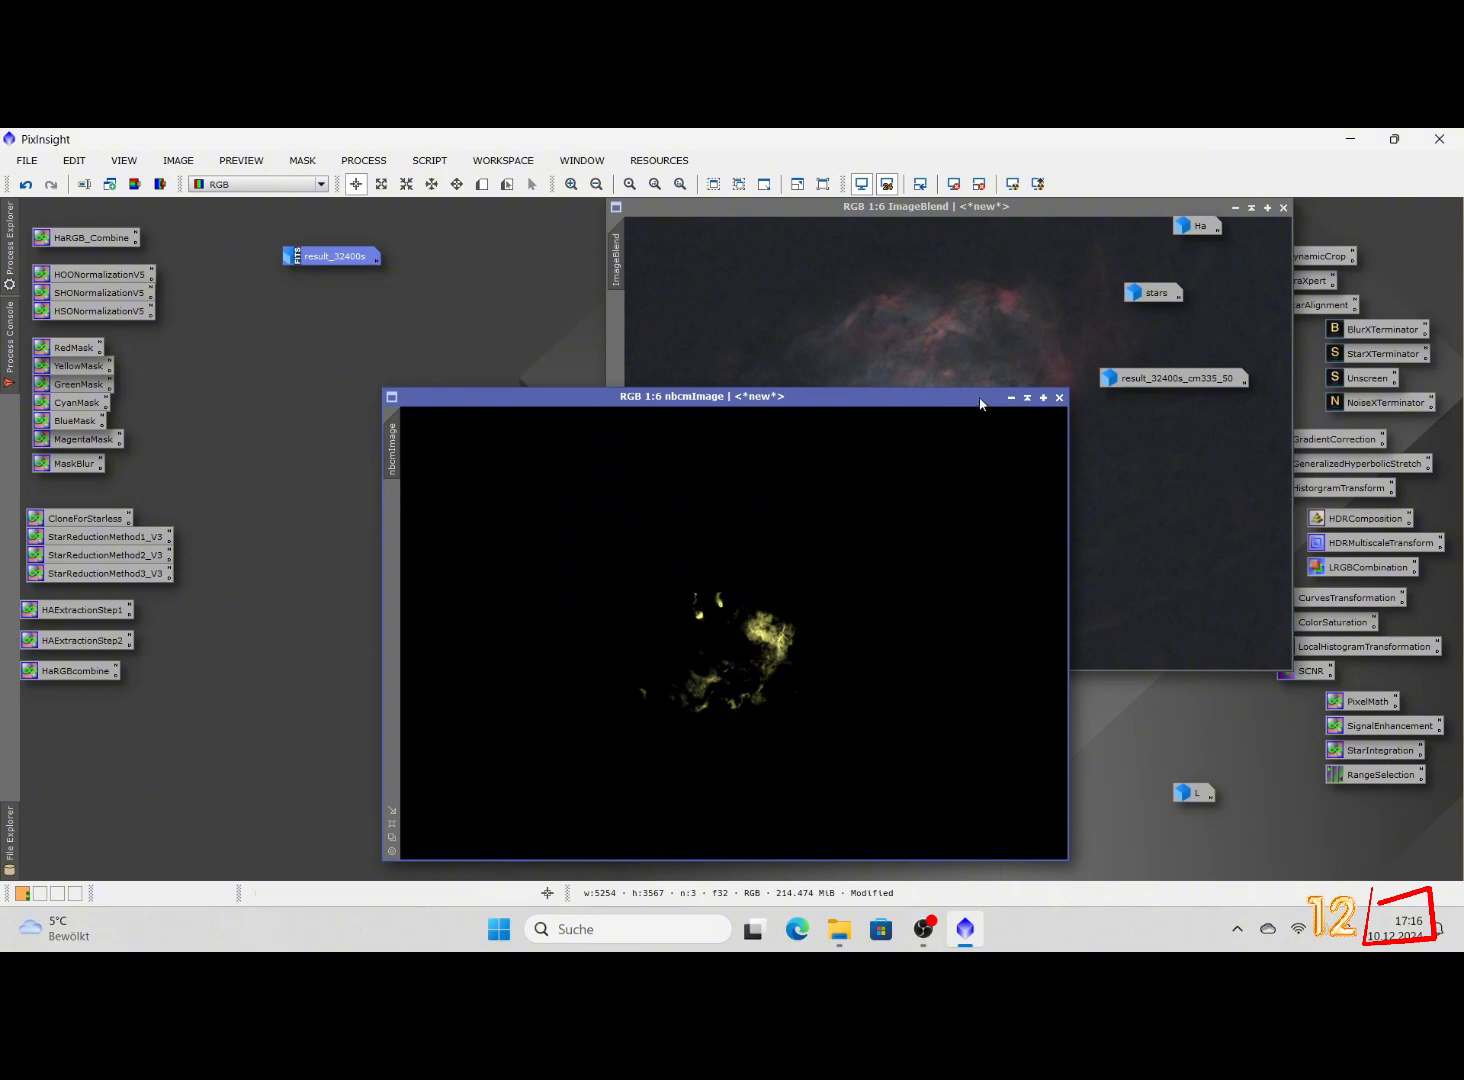
click(1025, 399)
drag(771, 634, 313, 306)
drag(915, 205, 686, 323)
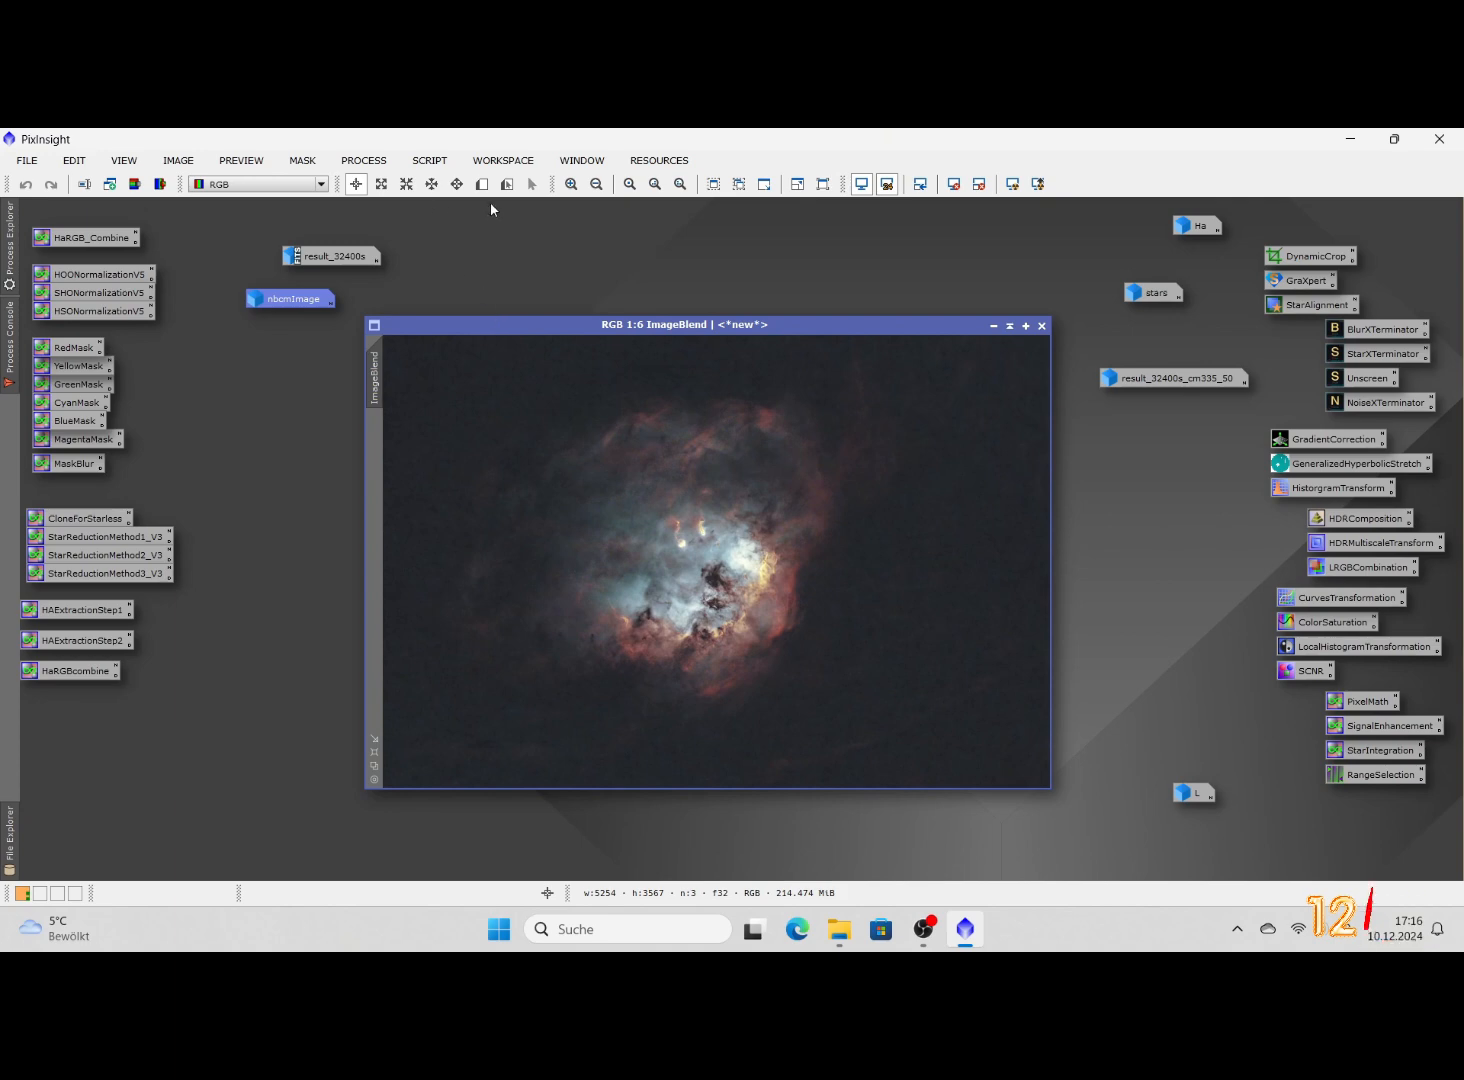
Blur the ImageBlend image with the Convolution process at a StdDev of 12.0, checking it in the real-time preview
click(431, 161)
mouse_move(366, 161)
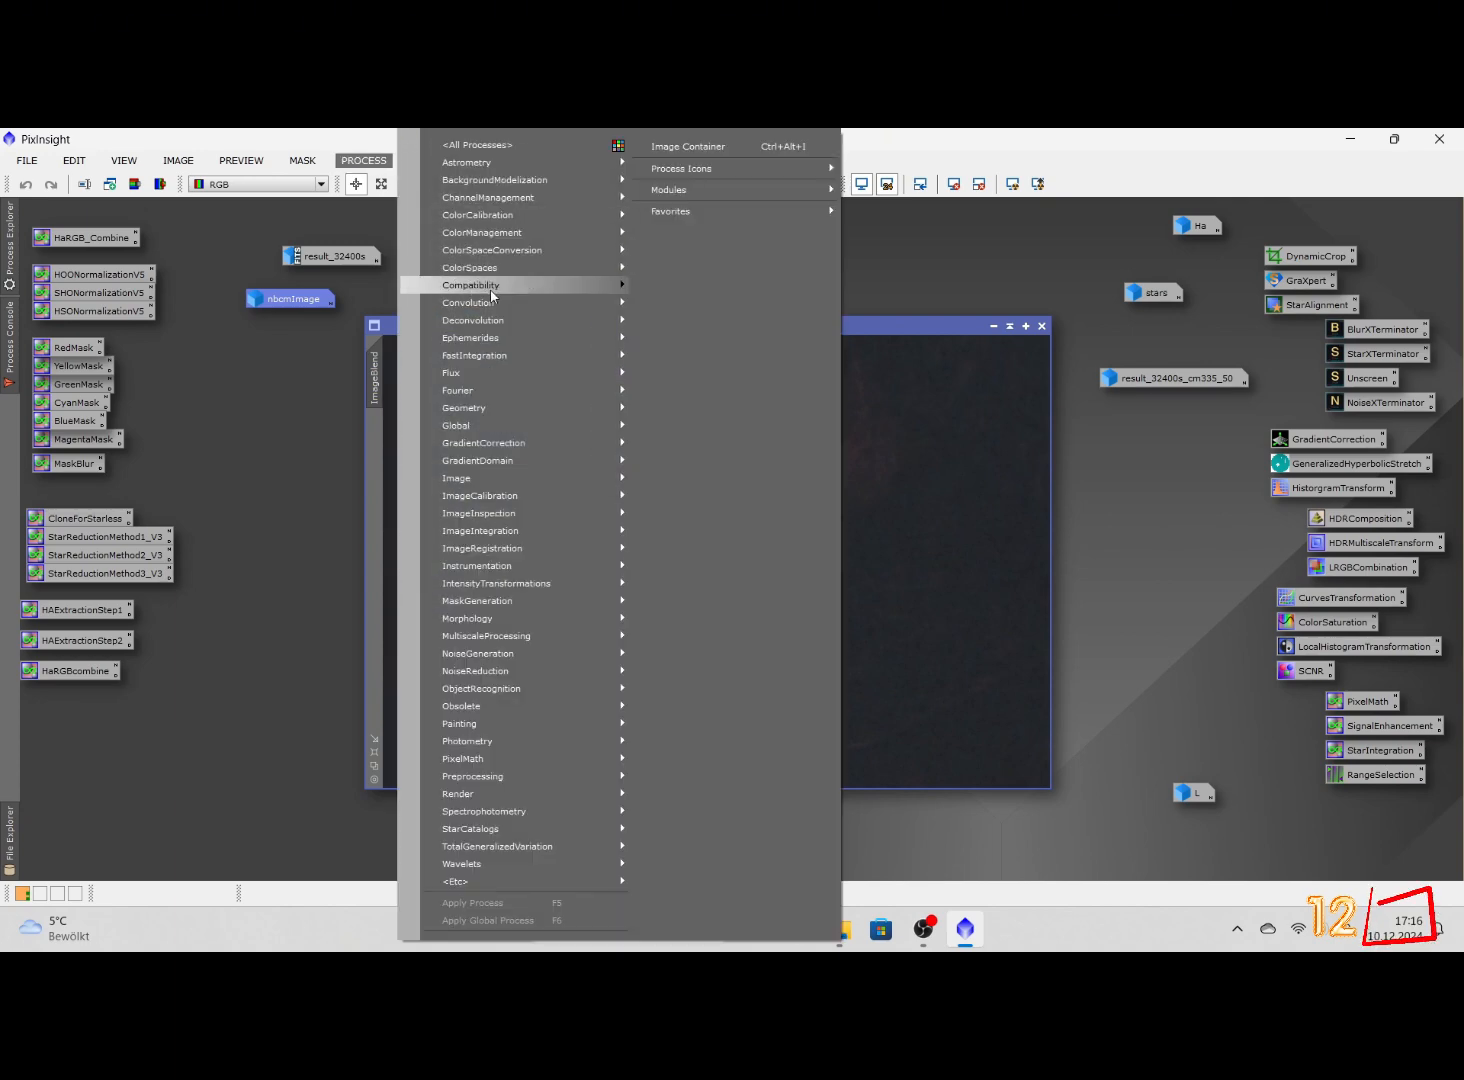
mouse_move(487, 299)
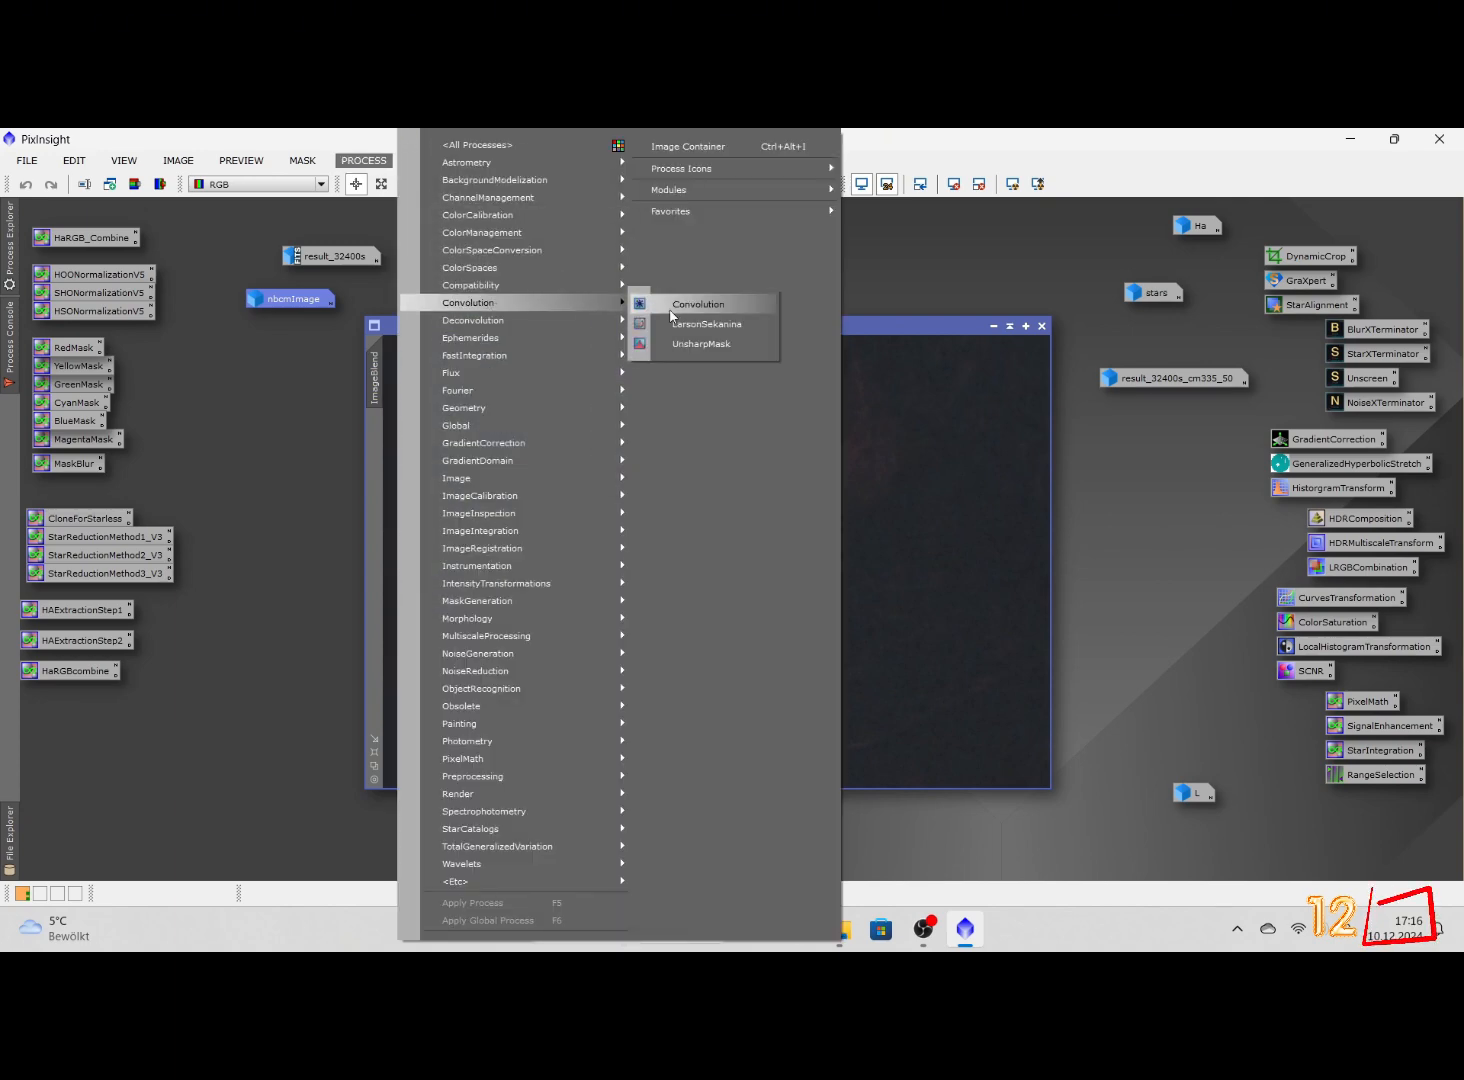
click(670, 306)
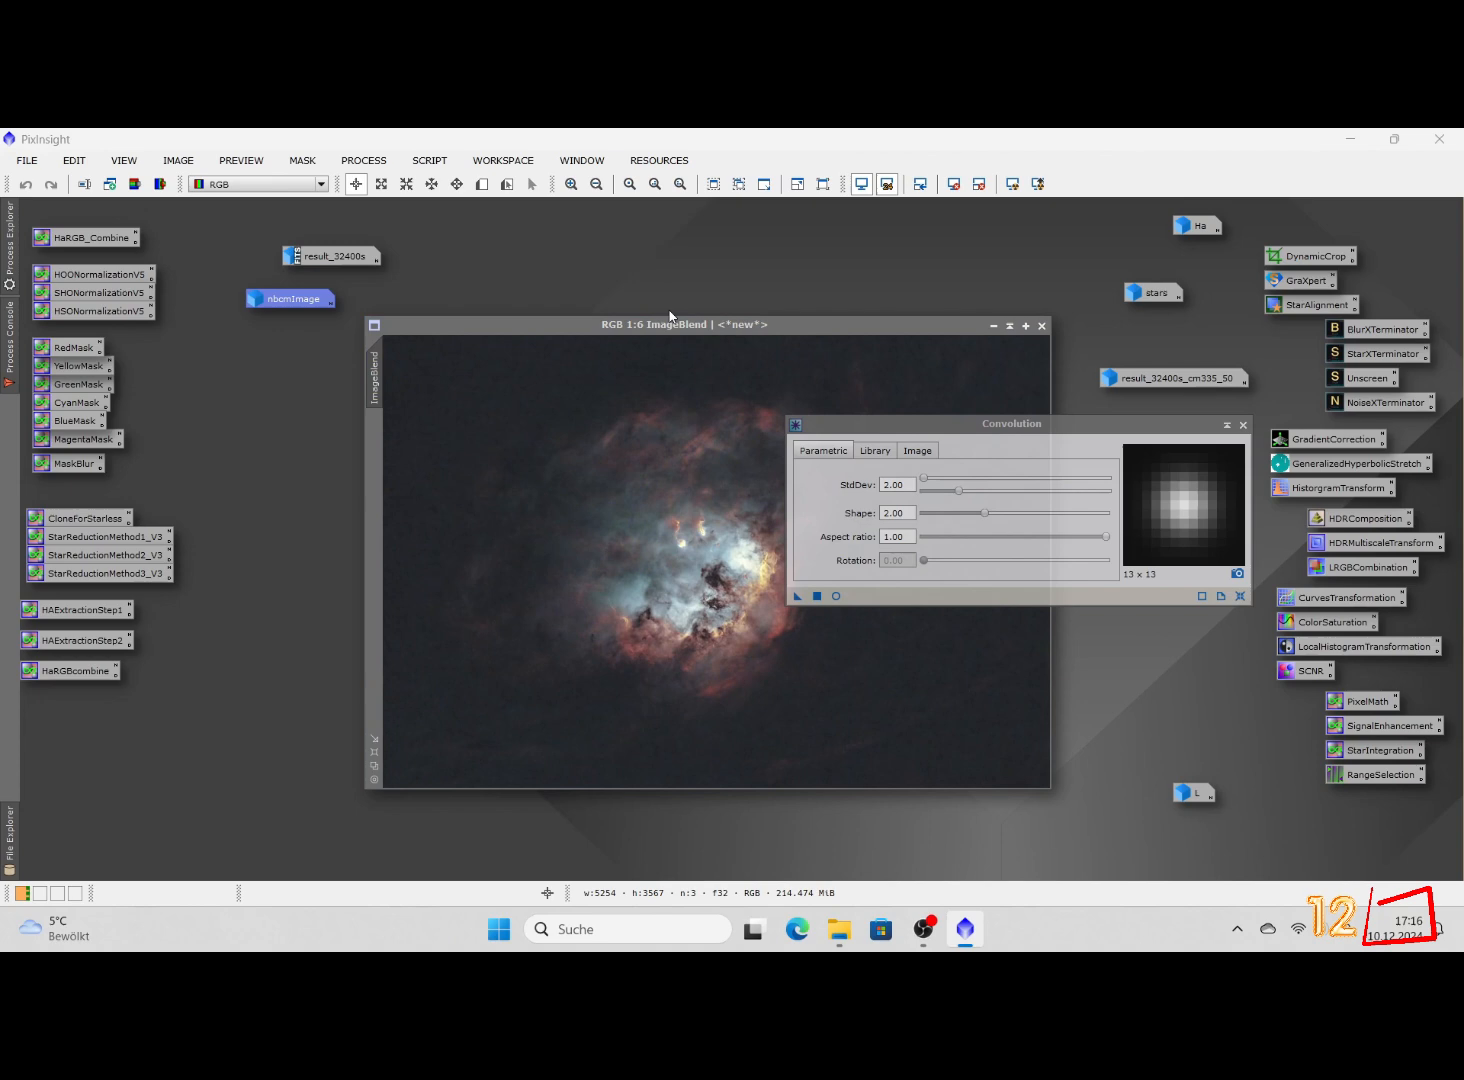
click(836, 596)
drag(924, 478, 927, 477)
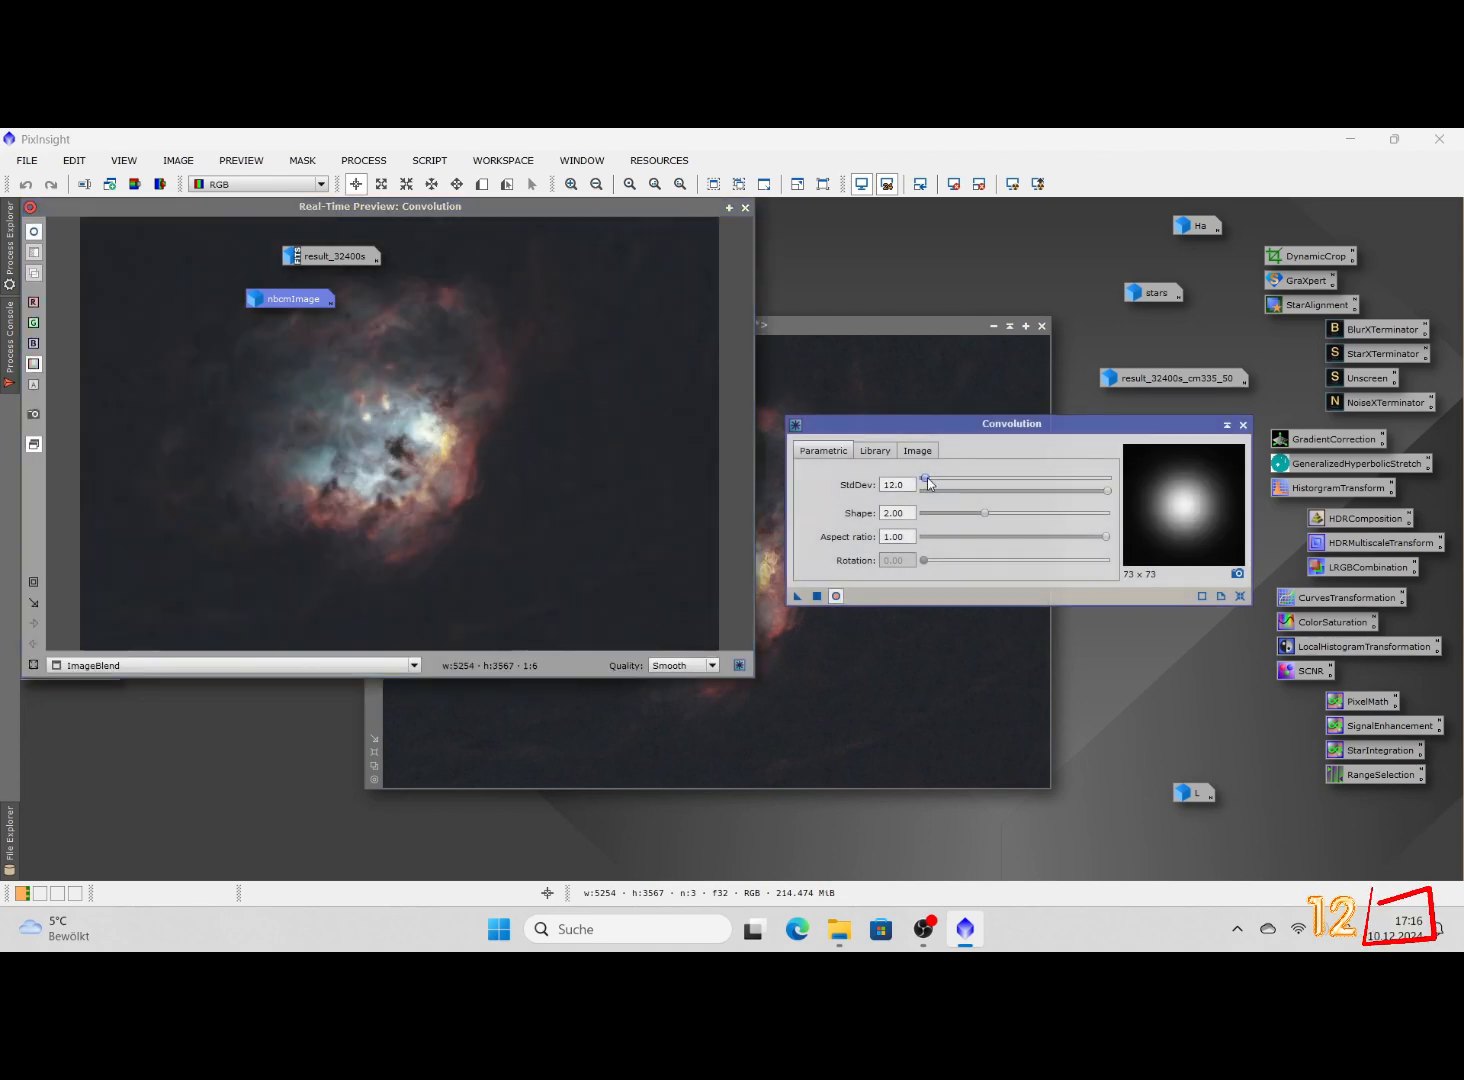
click(816, 596)
key(Escape)
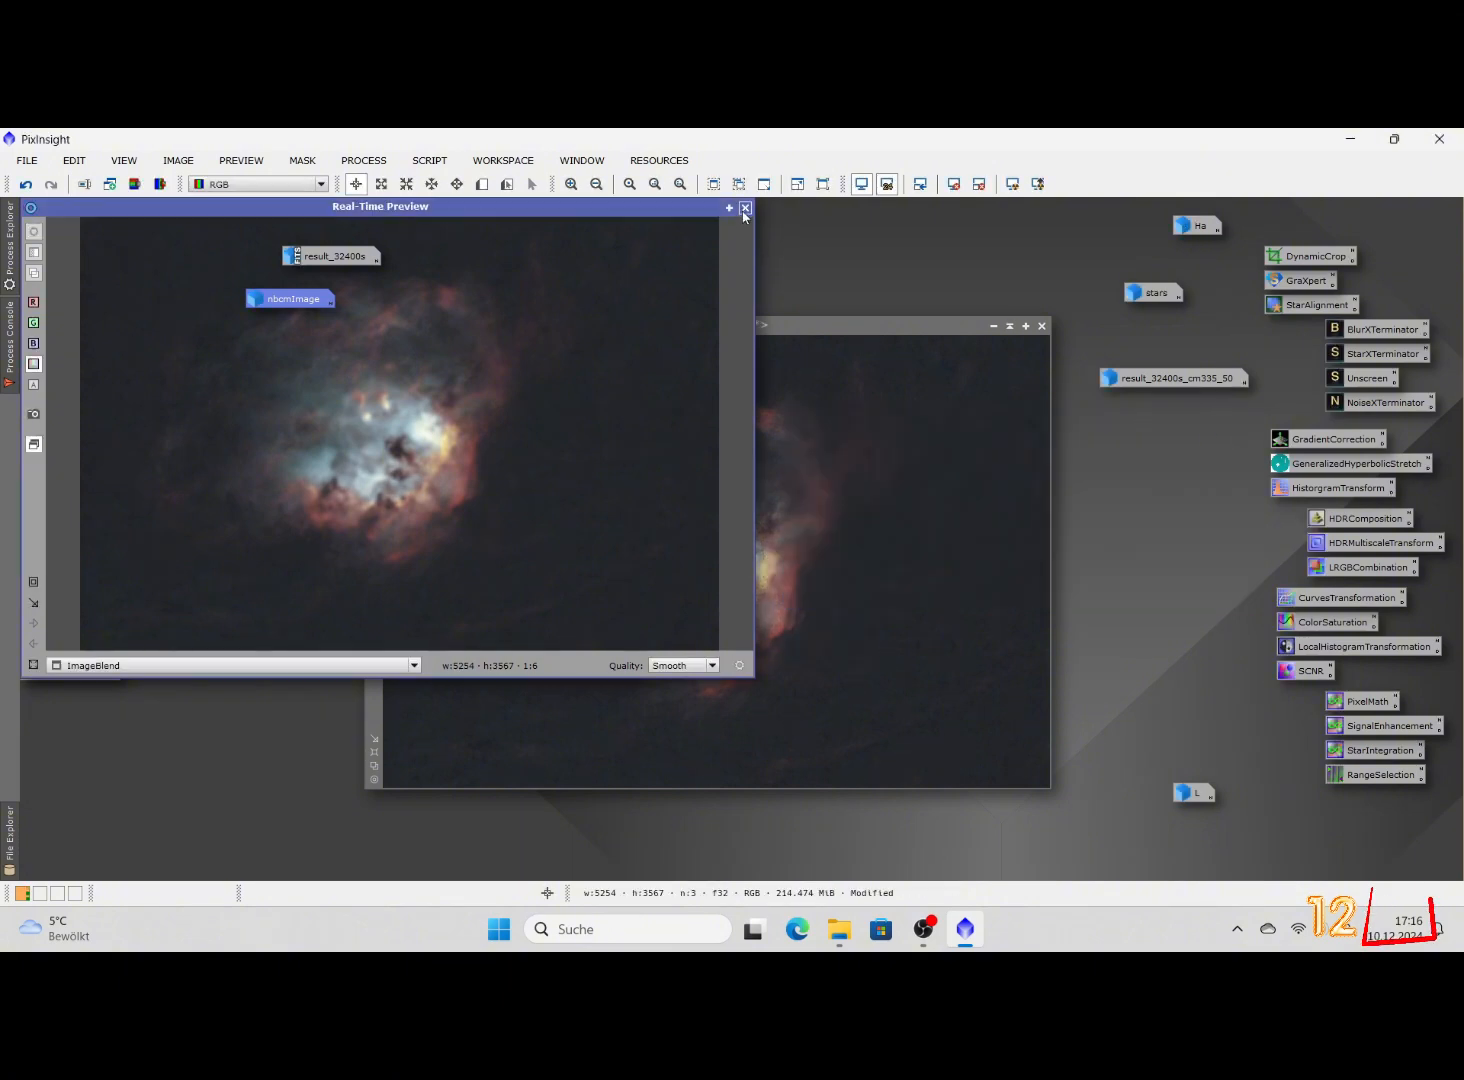
click(745, 209)
Restore the minimized L image and move its window over the ImageBlend window
double_click(1190, 792)
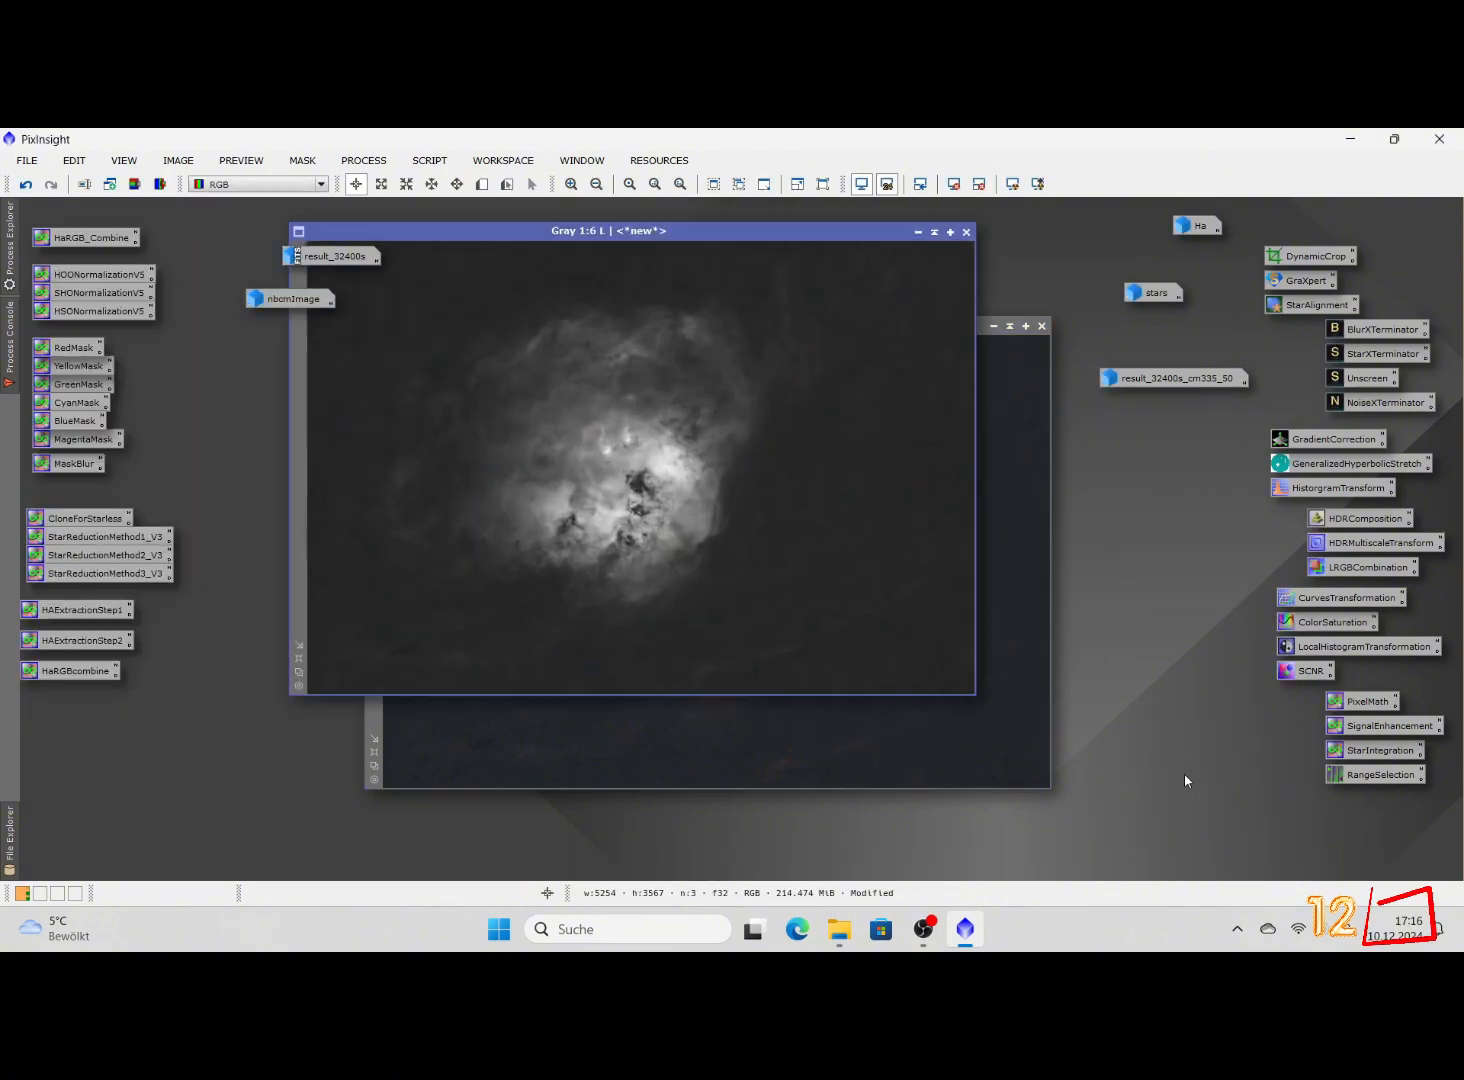
drag(721, 237, 785, 311)
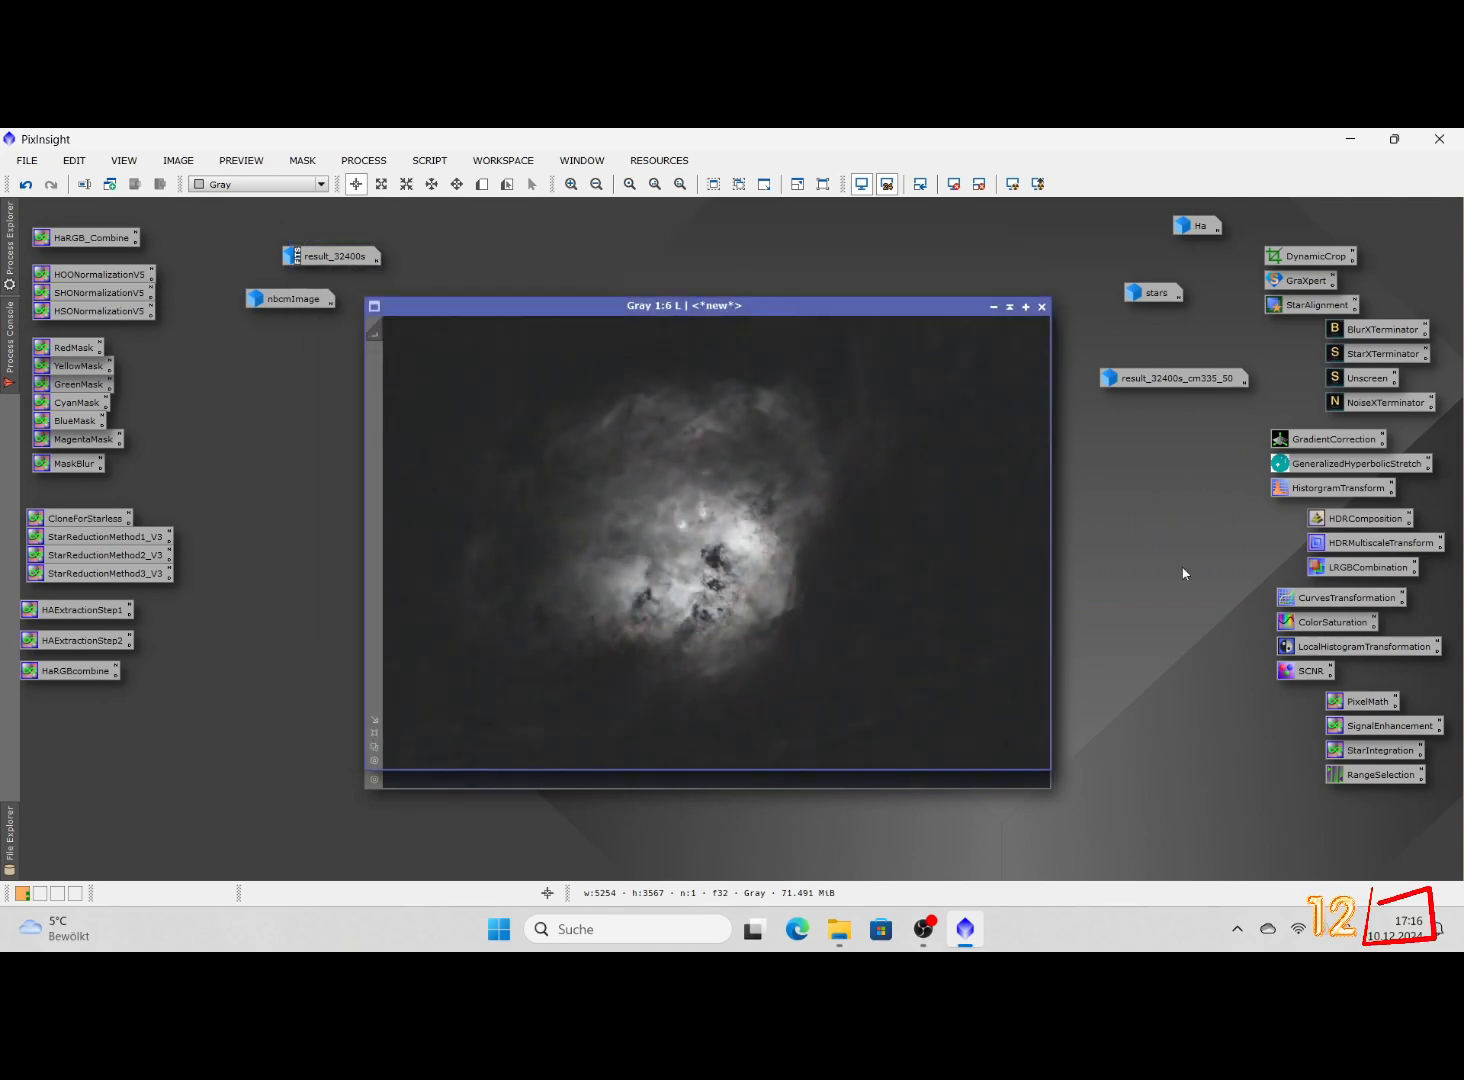
double_click(1366, 568)
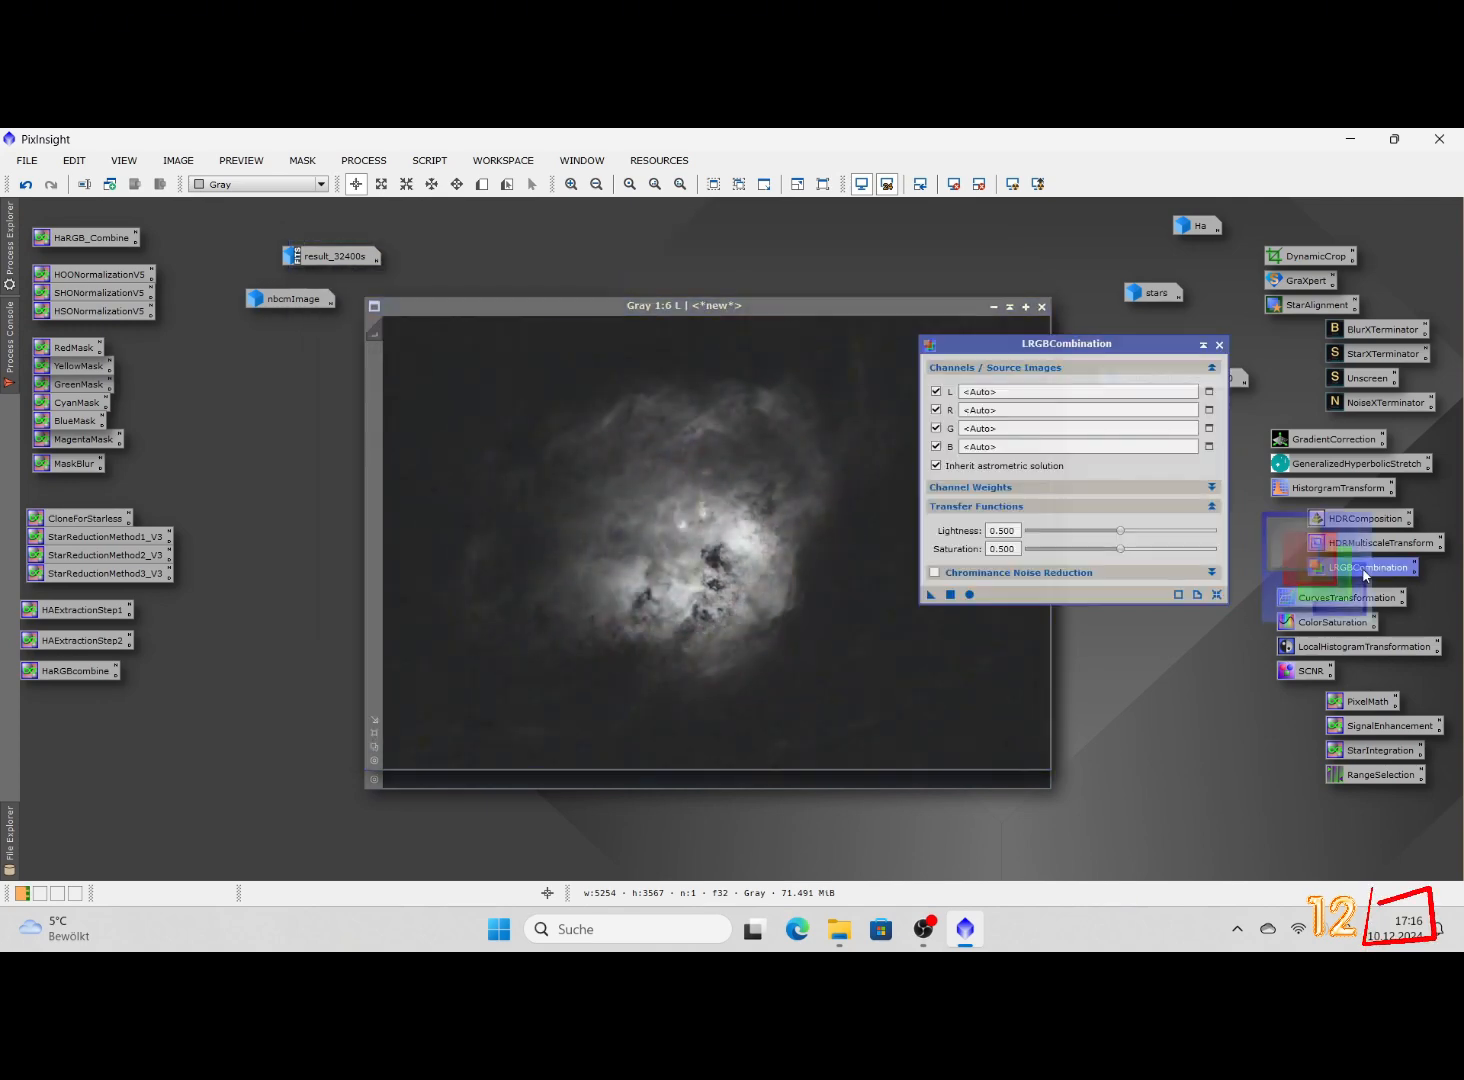
click(1219, 345)
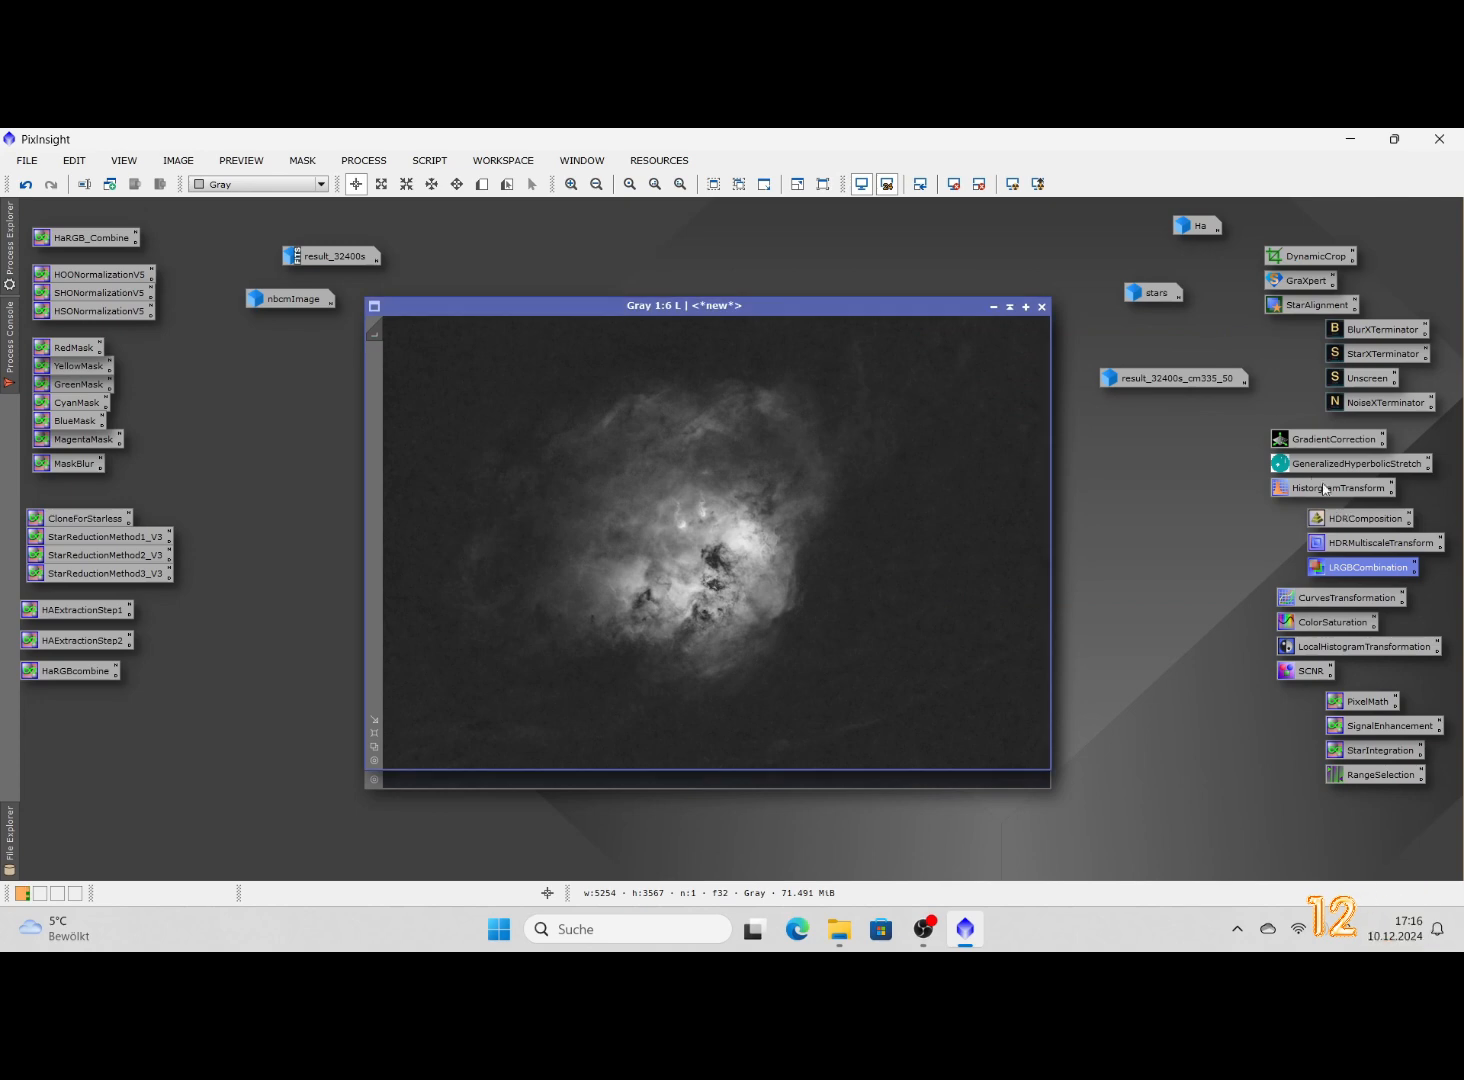
Add contrast to L with a CurvesTransformation RGB/K curve through about (0.159, 0.145) and (0.367, 0.390), and close the tool and preview
double_click(1338, 600)
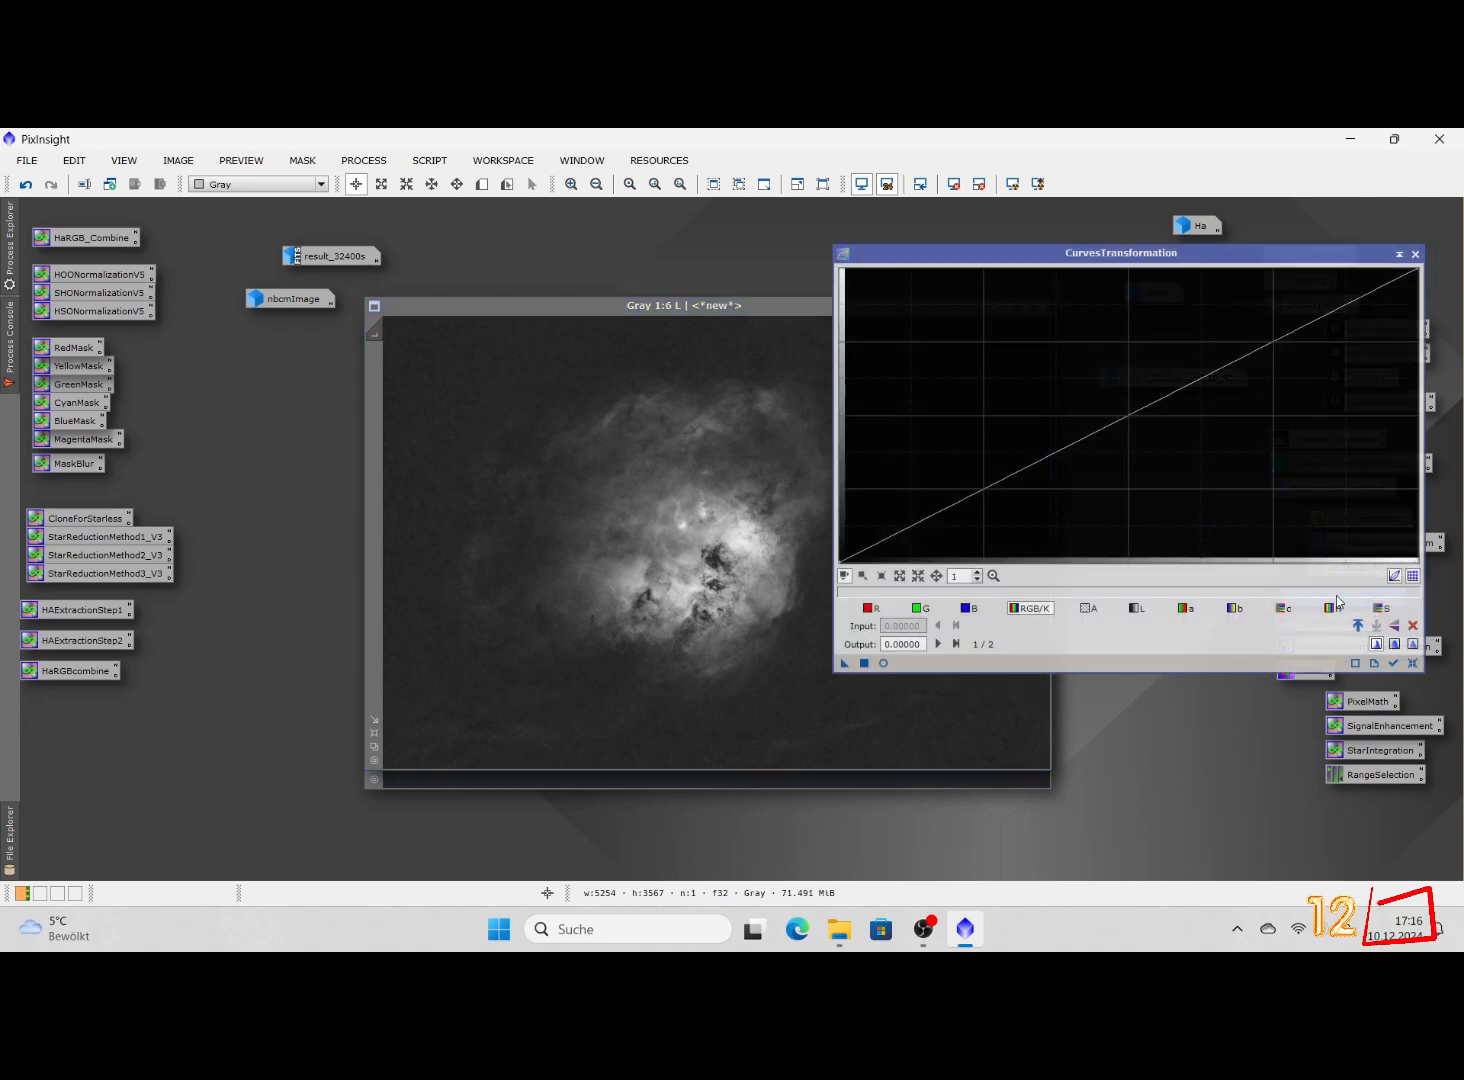
click(884, 664)
click(930, 515)
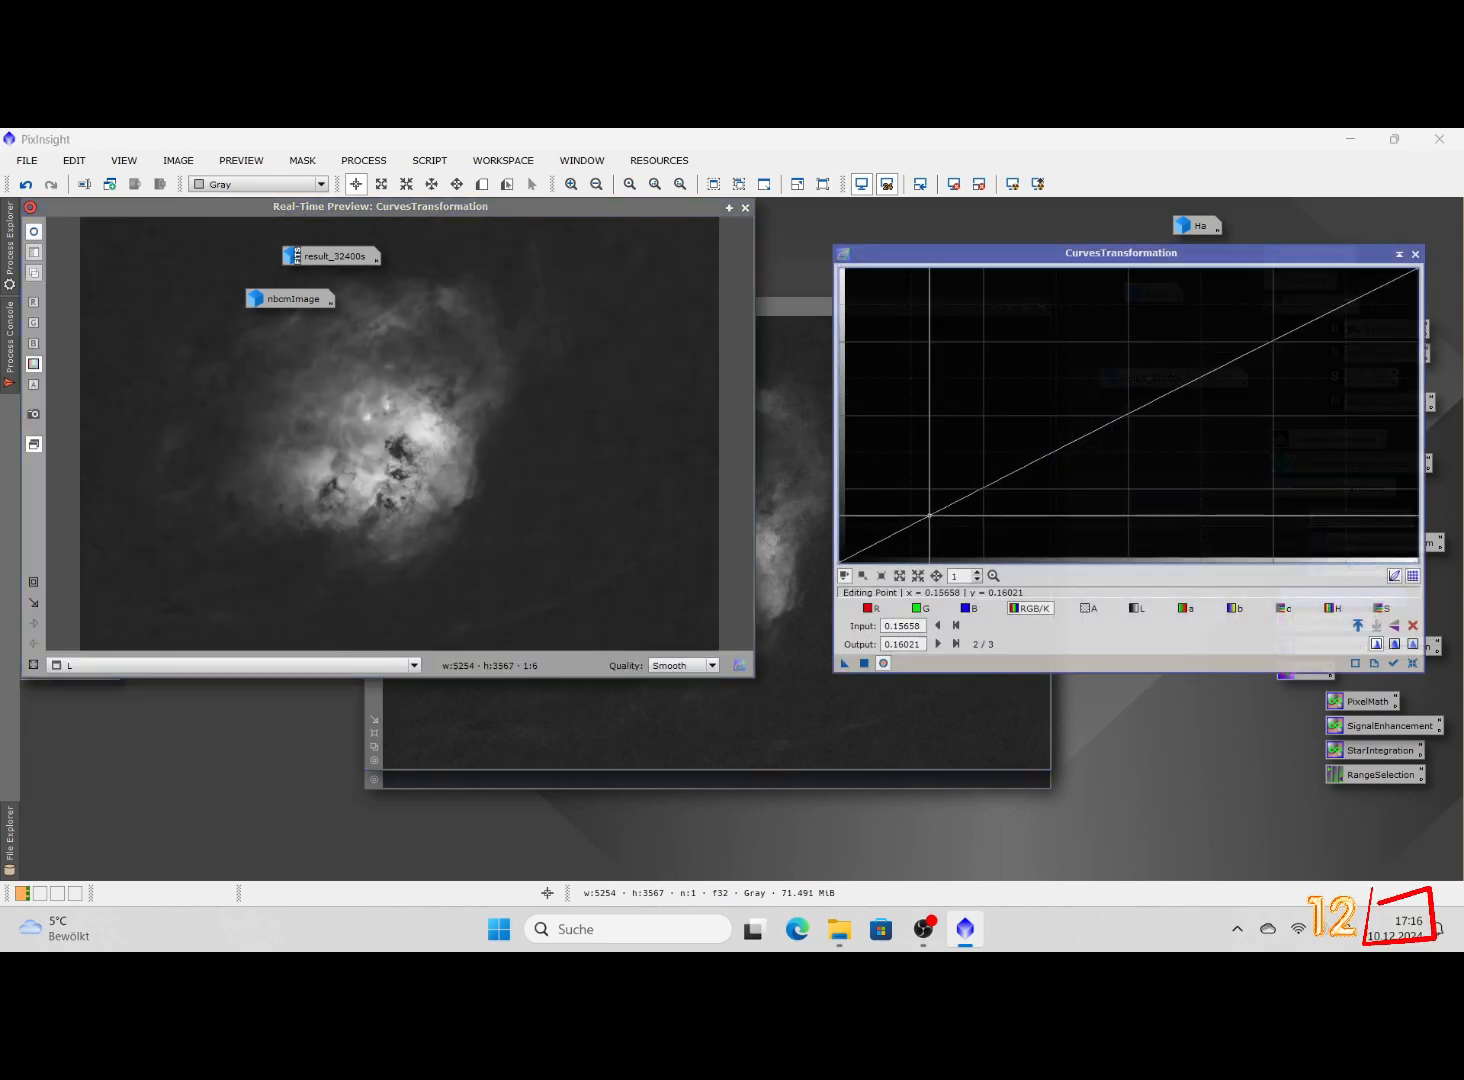
drag(930, 515, 931, 520)
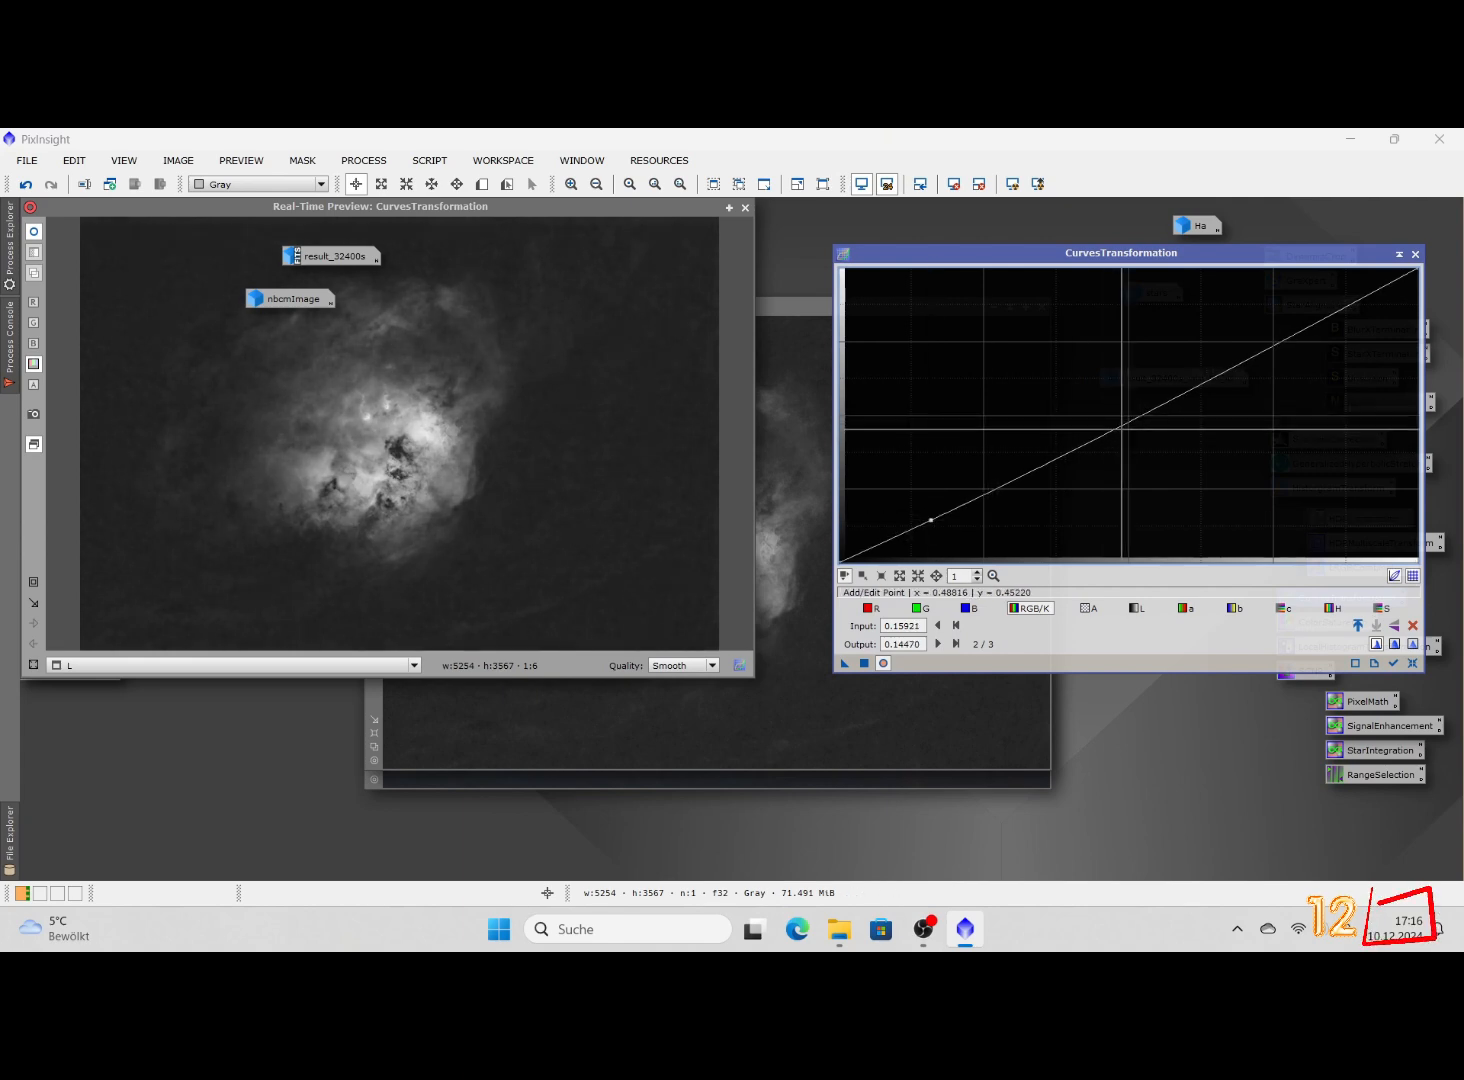
click(1108, 436)
drag(1108, 436, 1051, 447)
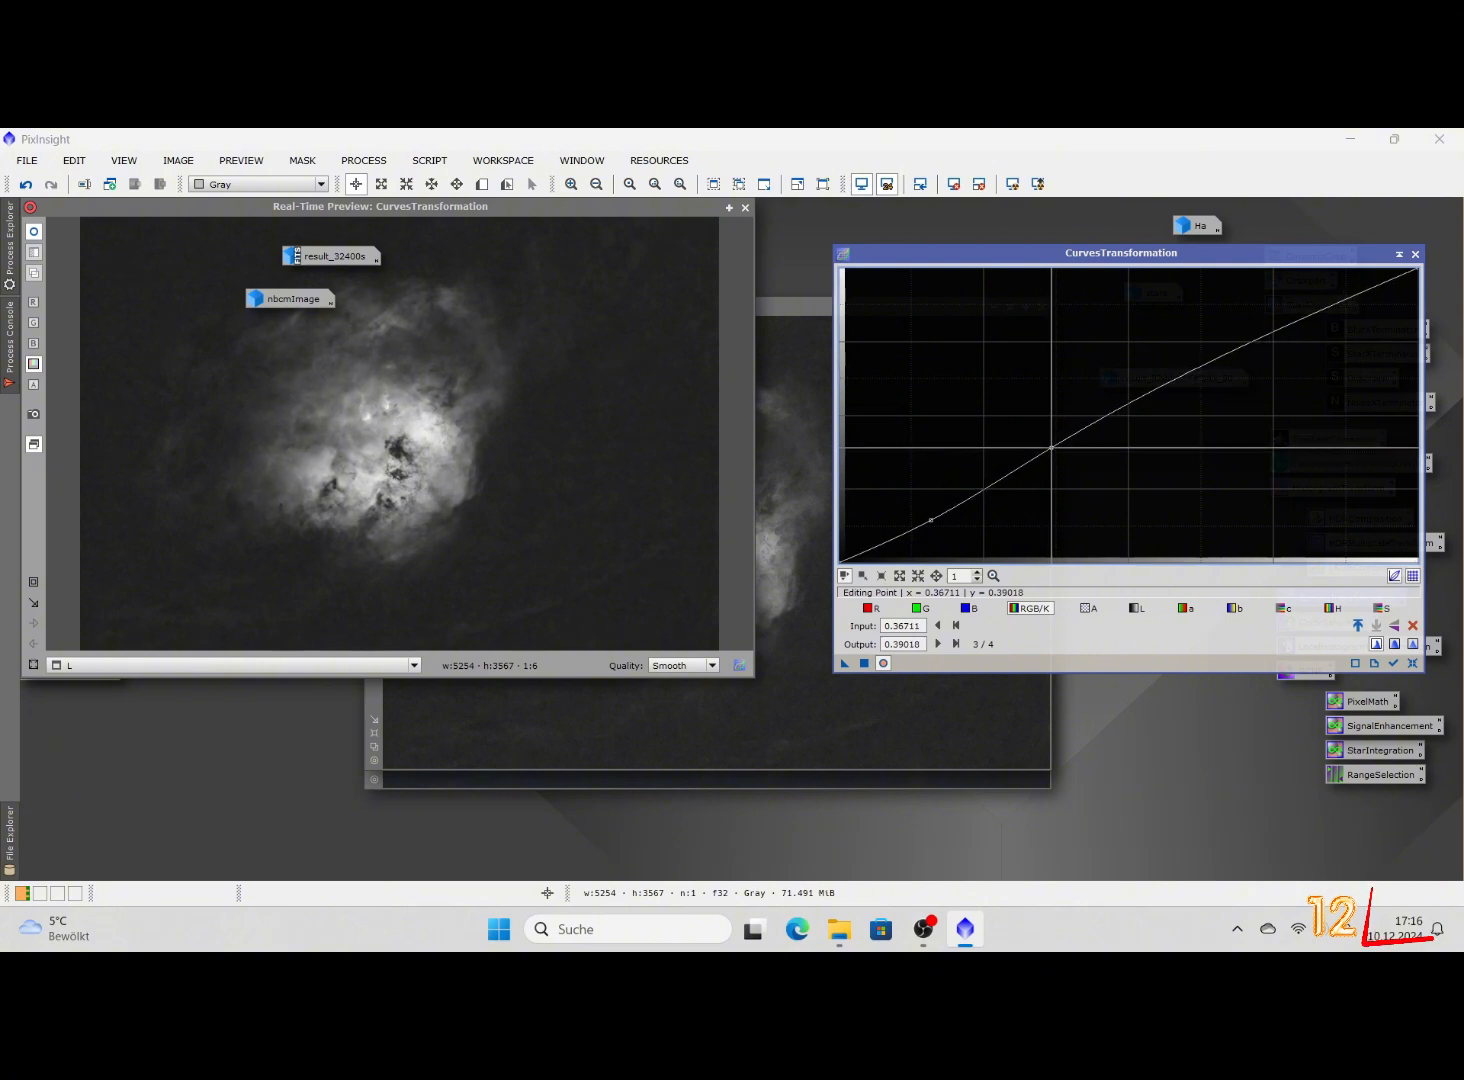
click(865, 663)
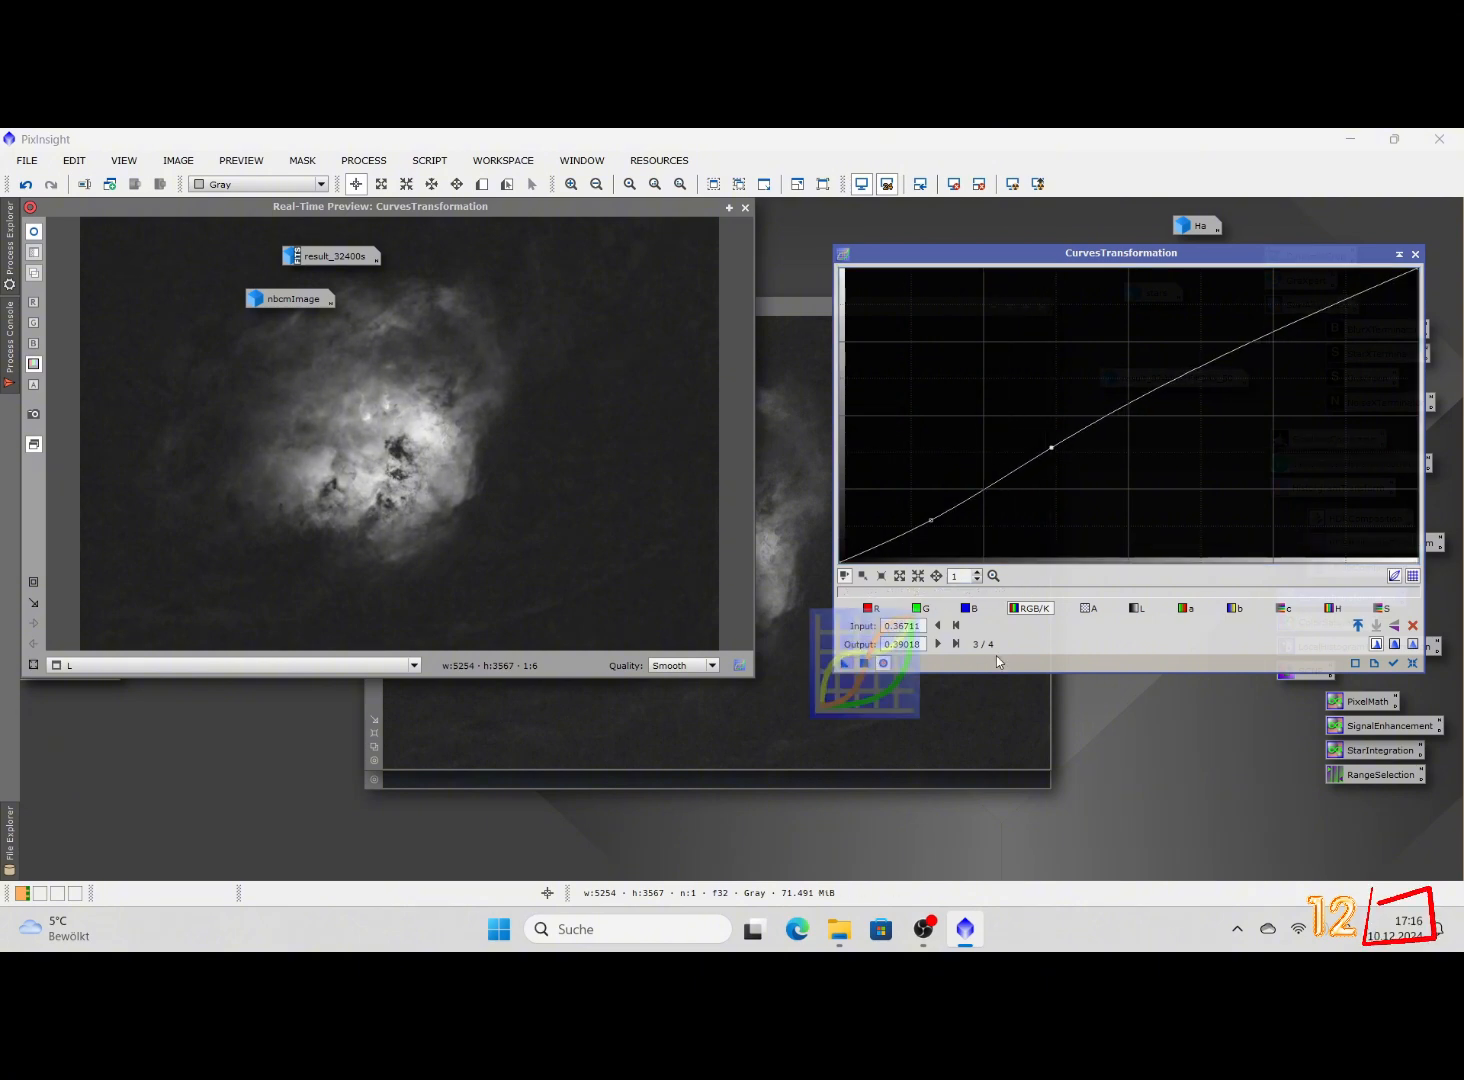
click(1412, 663)
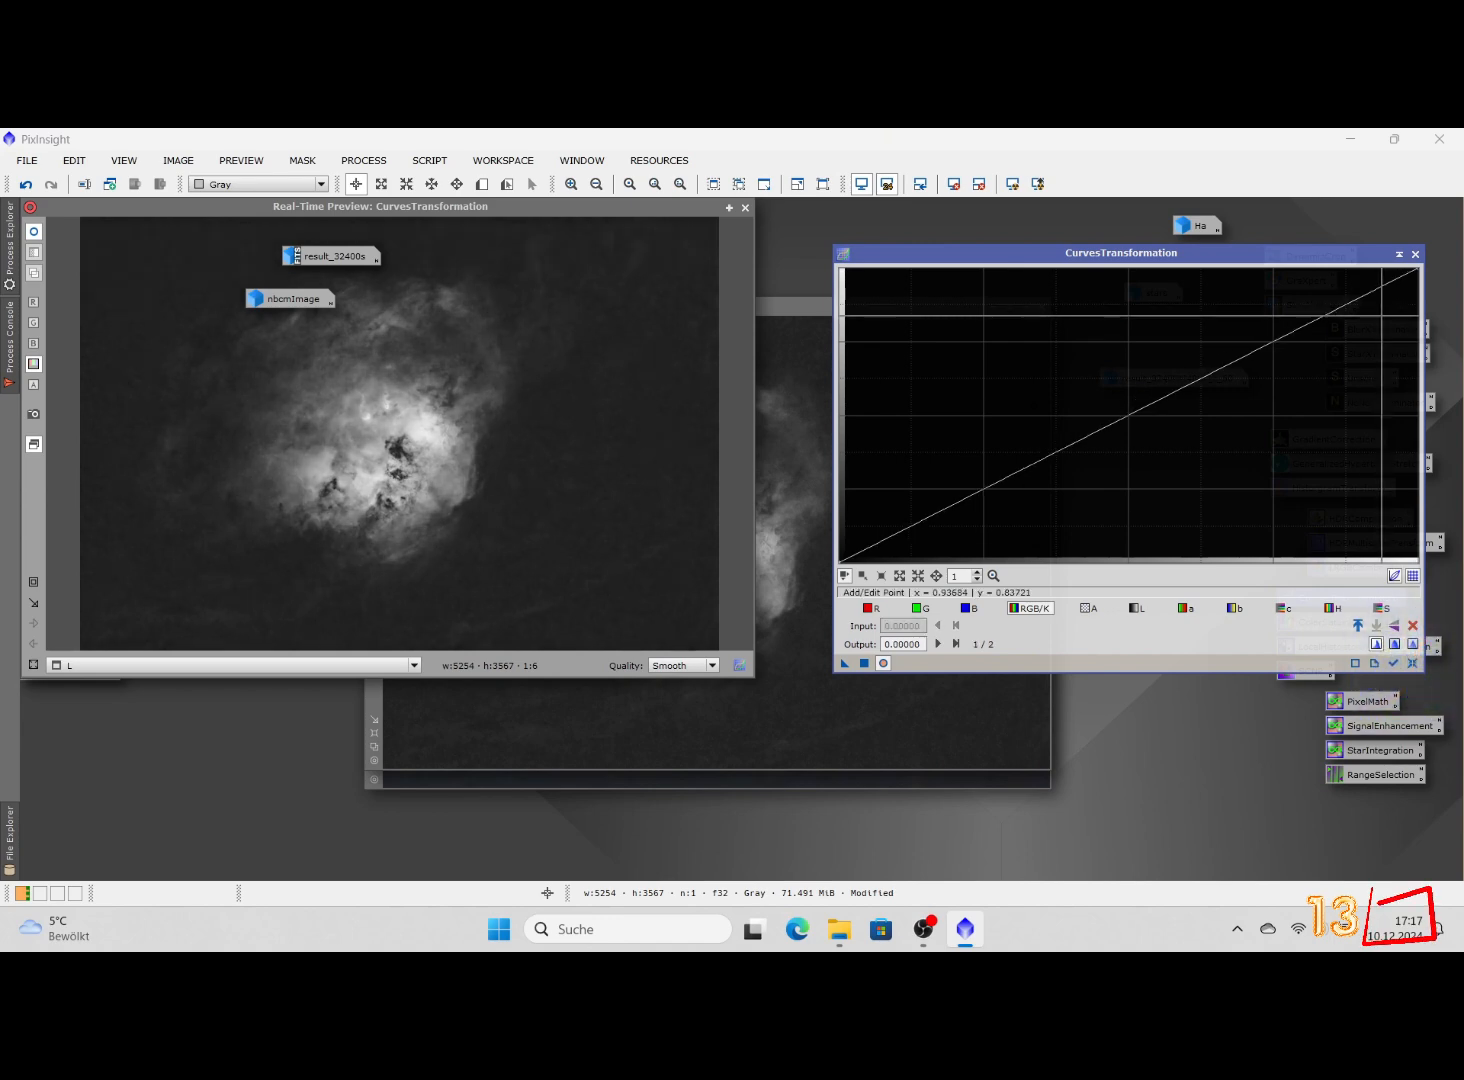
click(1415, 254)
click(745, 208)
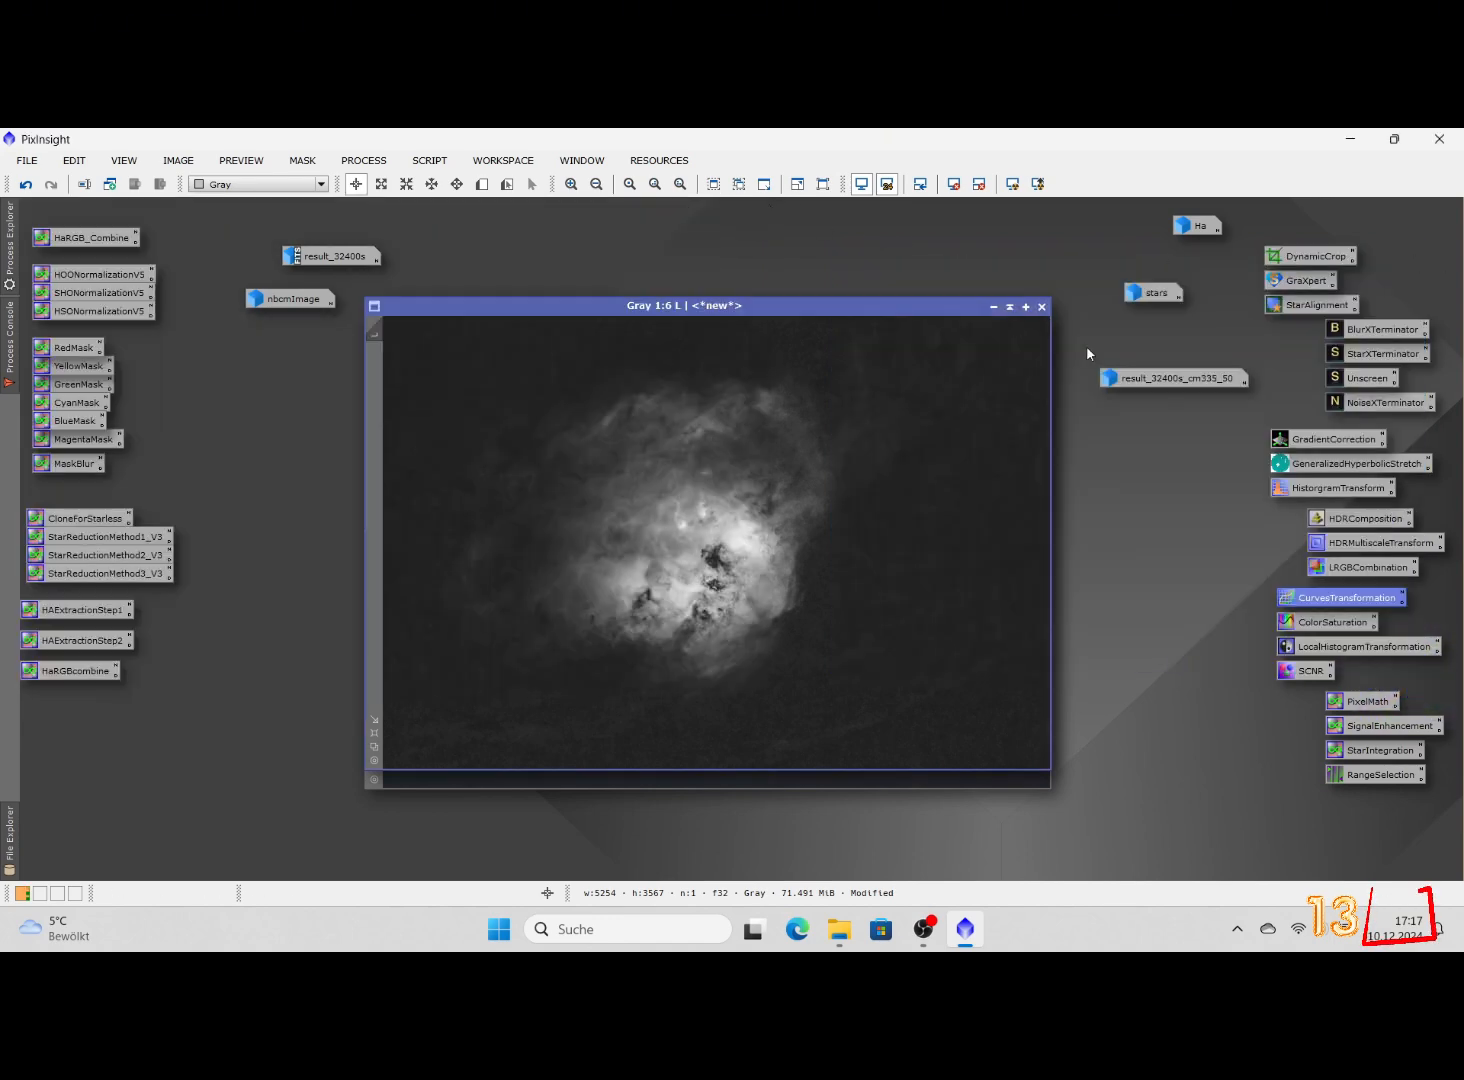
Start BlurXTerminator and show its real-time preview on a small preview region around the dark structures in L's lower nebula
double_click(1383, 341)
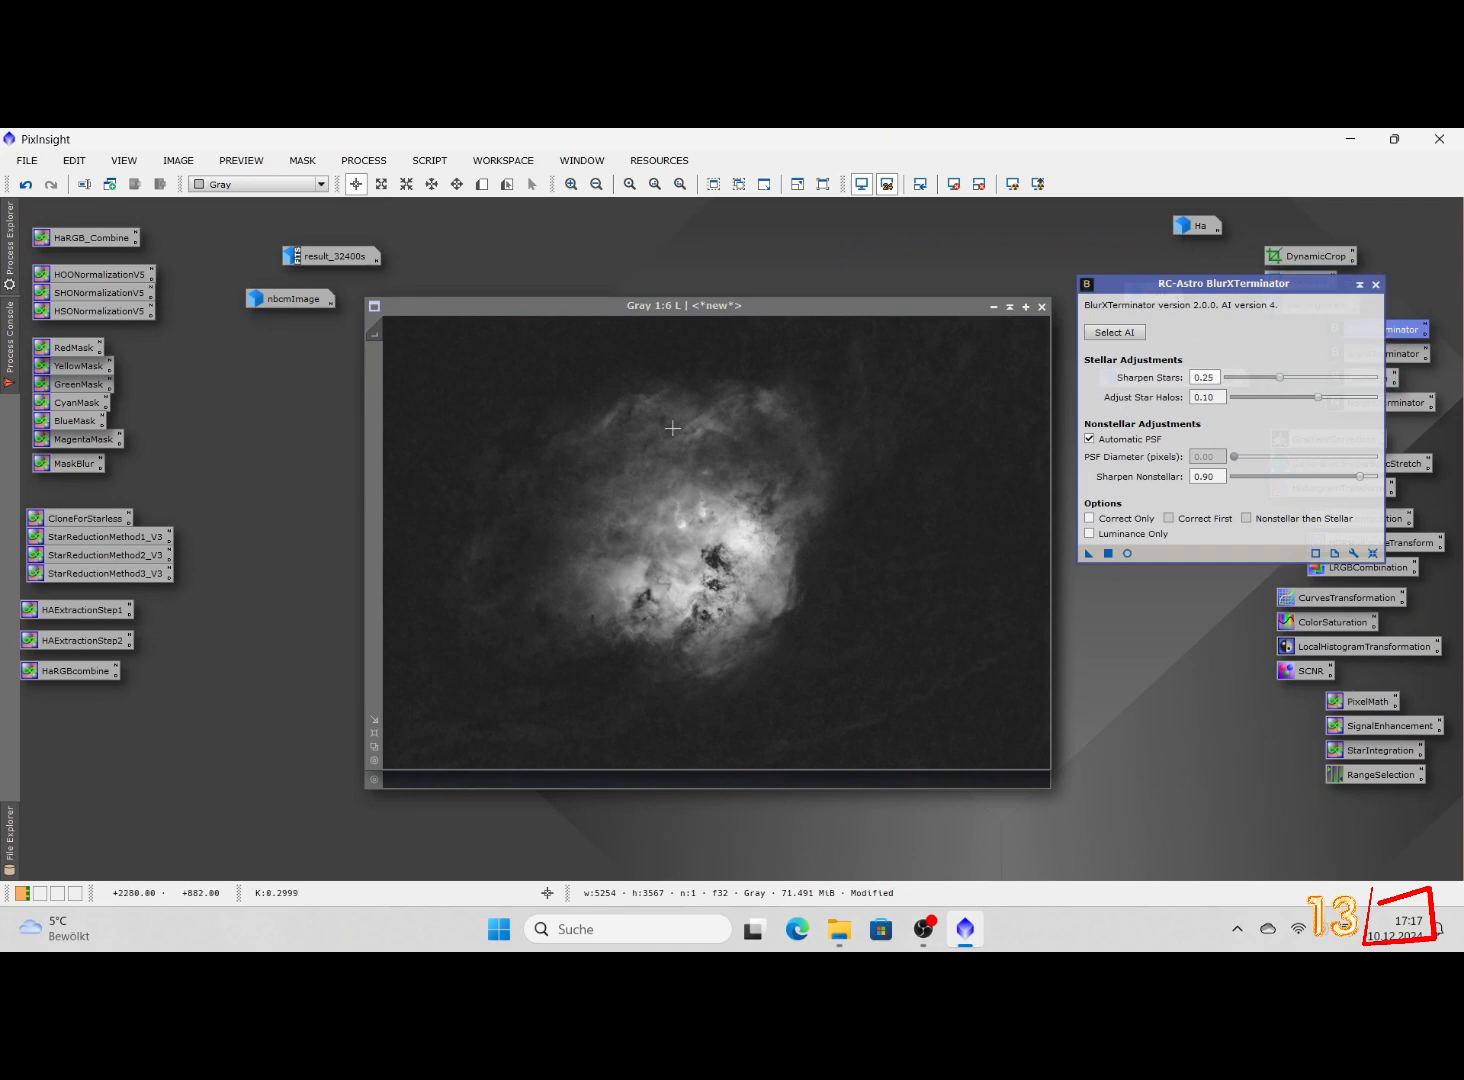
click(482, 184)
drag(675, 588, 746, 650)
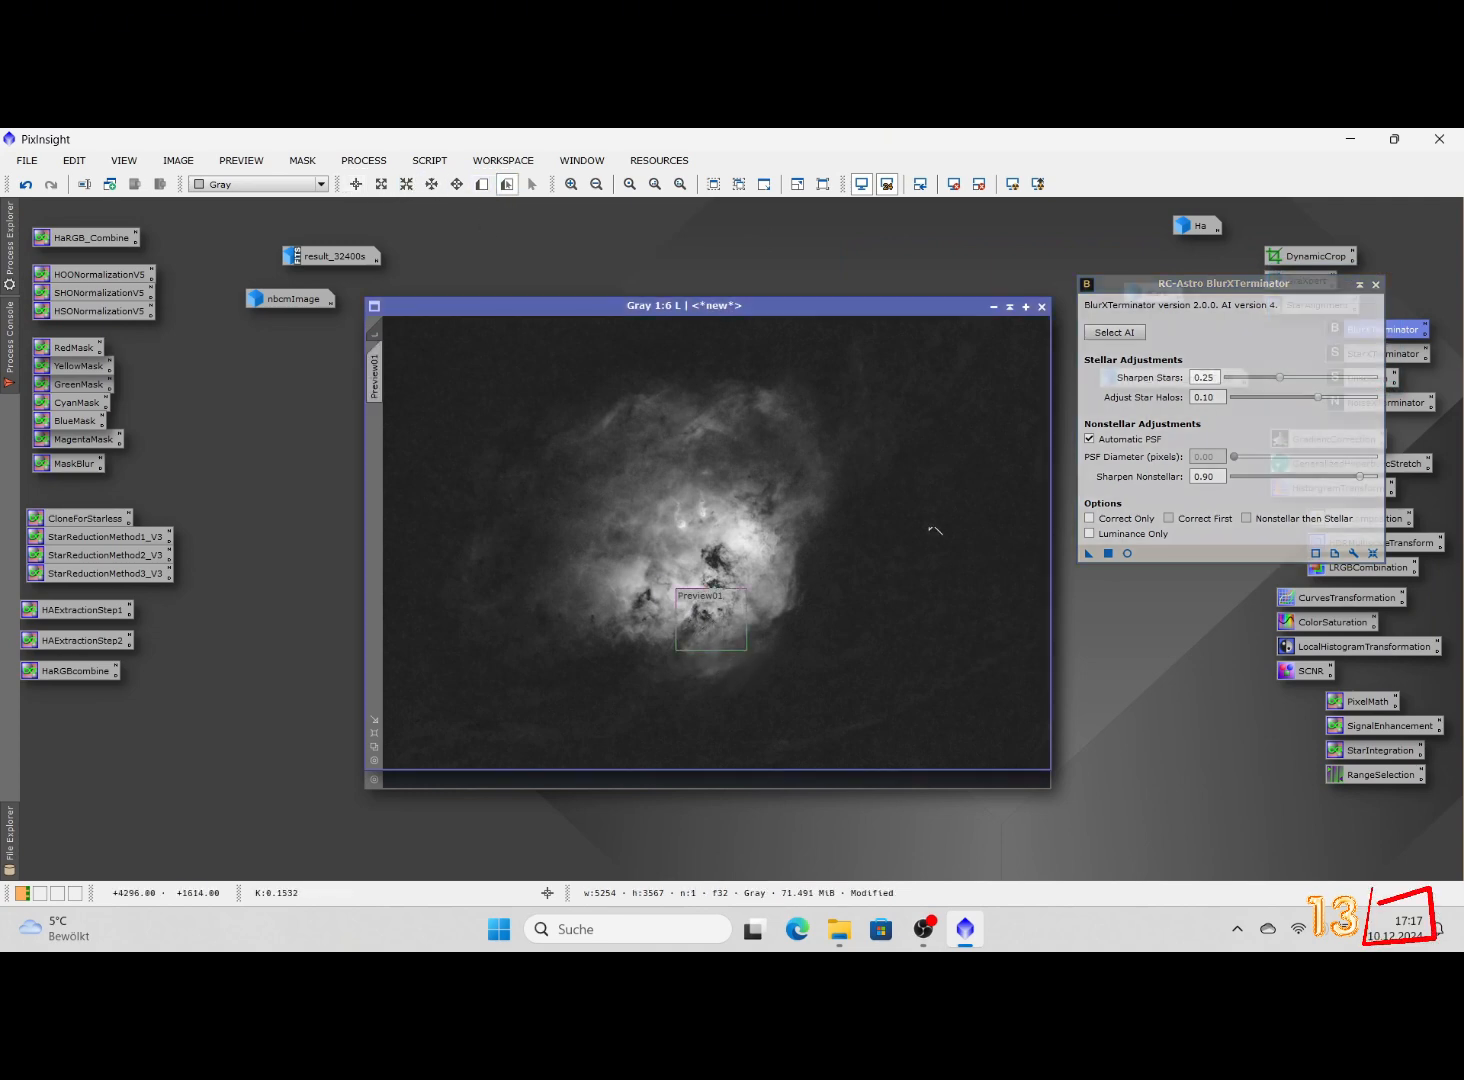
click(374, 376)
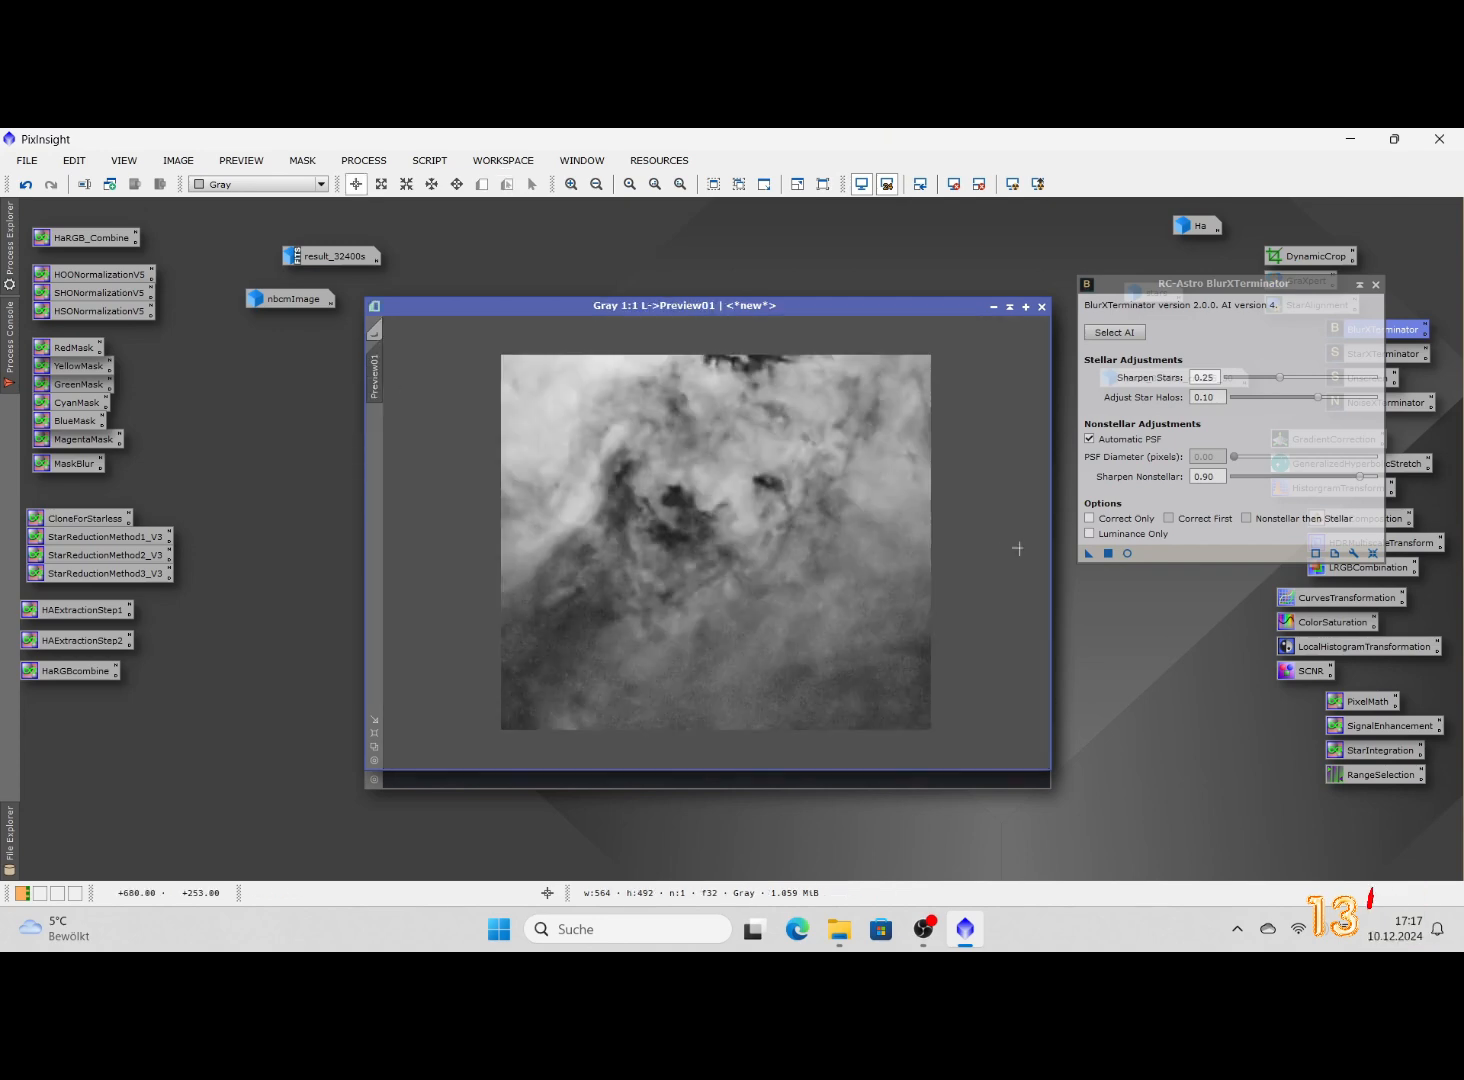
click(1126, 555)
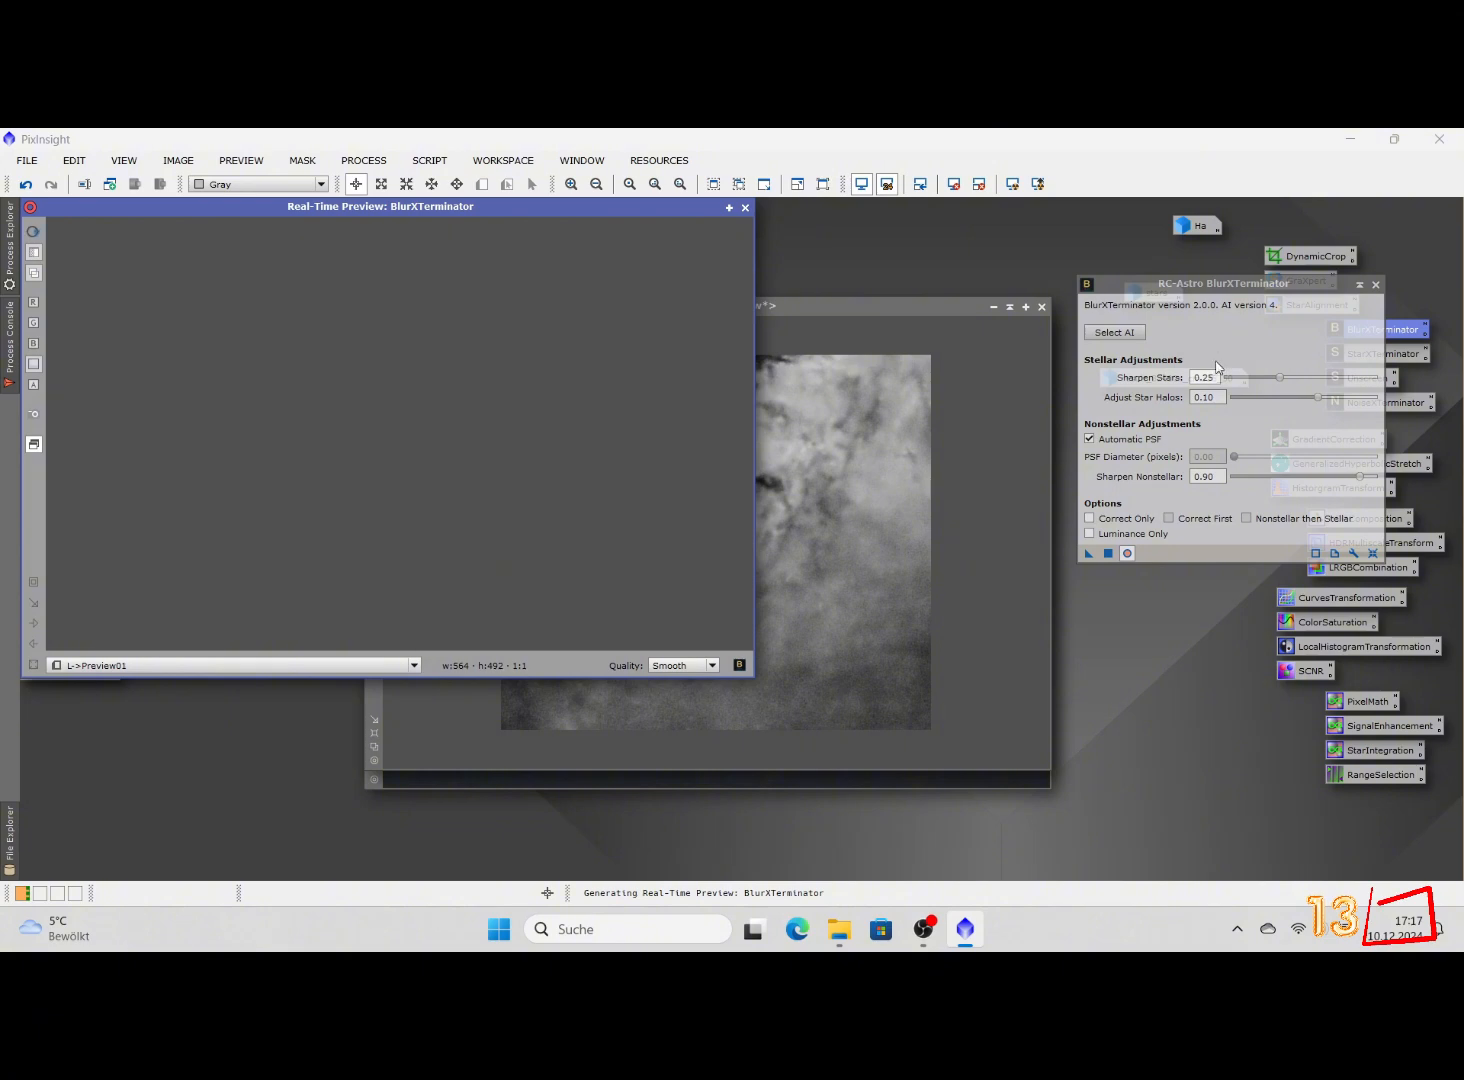
Set BlurXTerminator's Sharpen Stars to 0.00 and Sharpen Nonstellar to 0.71, comparing the preview with and without the effect
drag(1219, 378, 1198, 378)
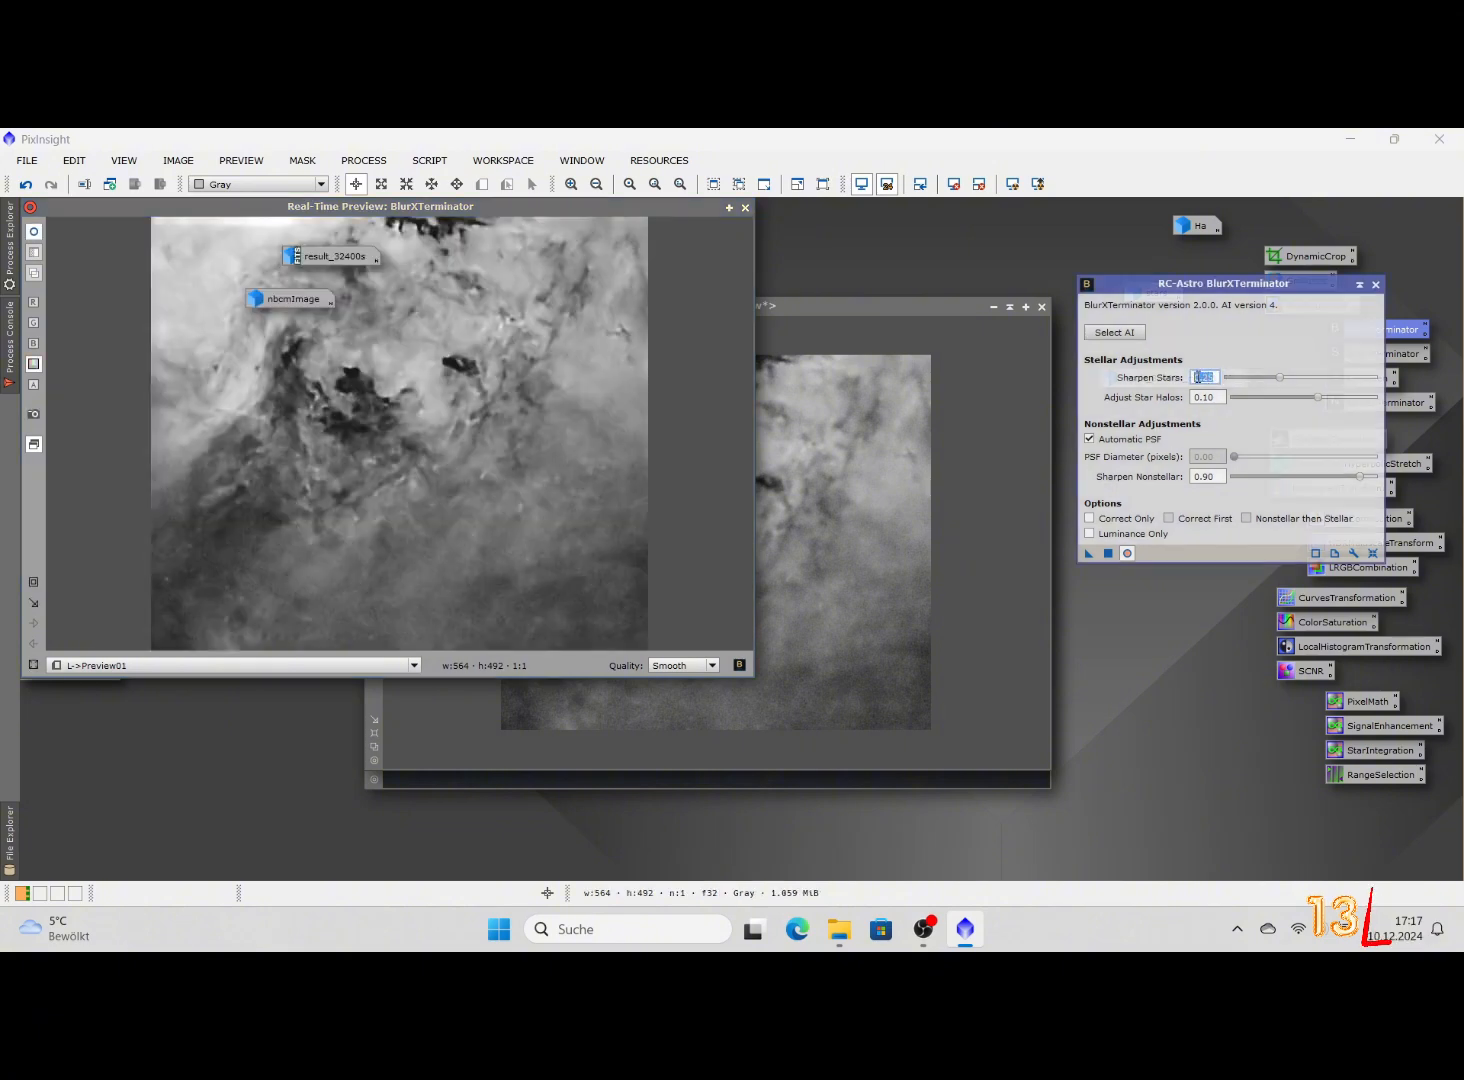
text(0)
key(Tab)
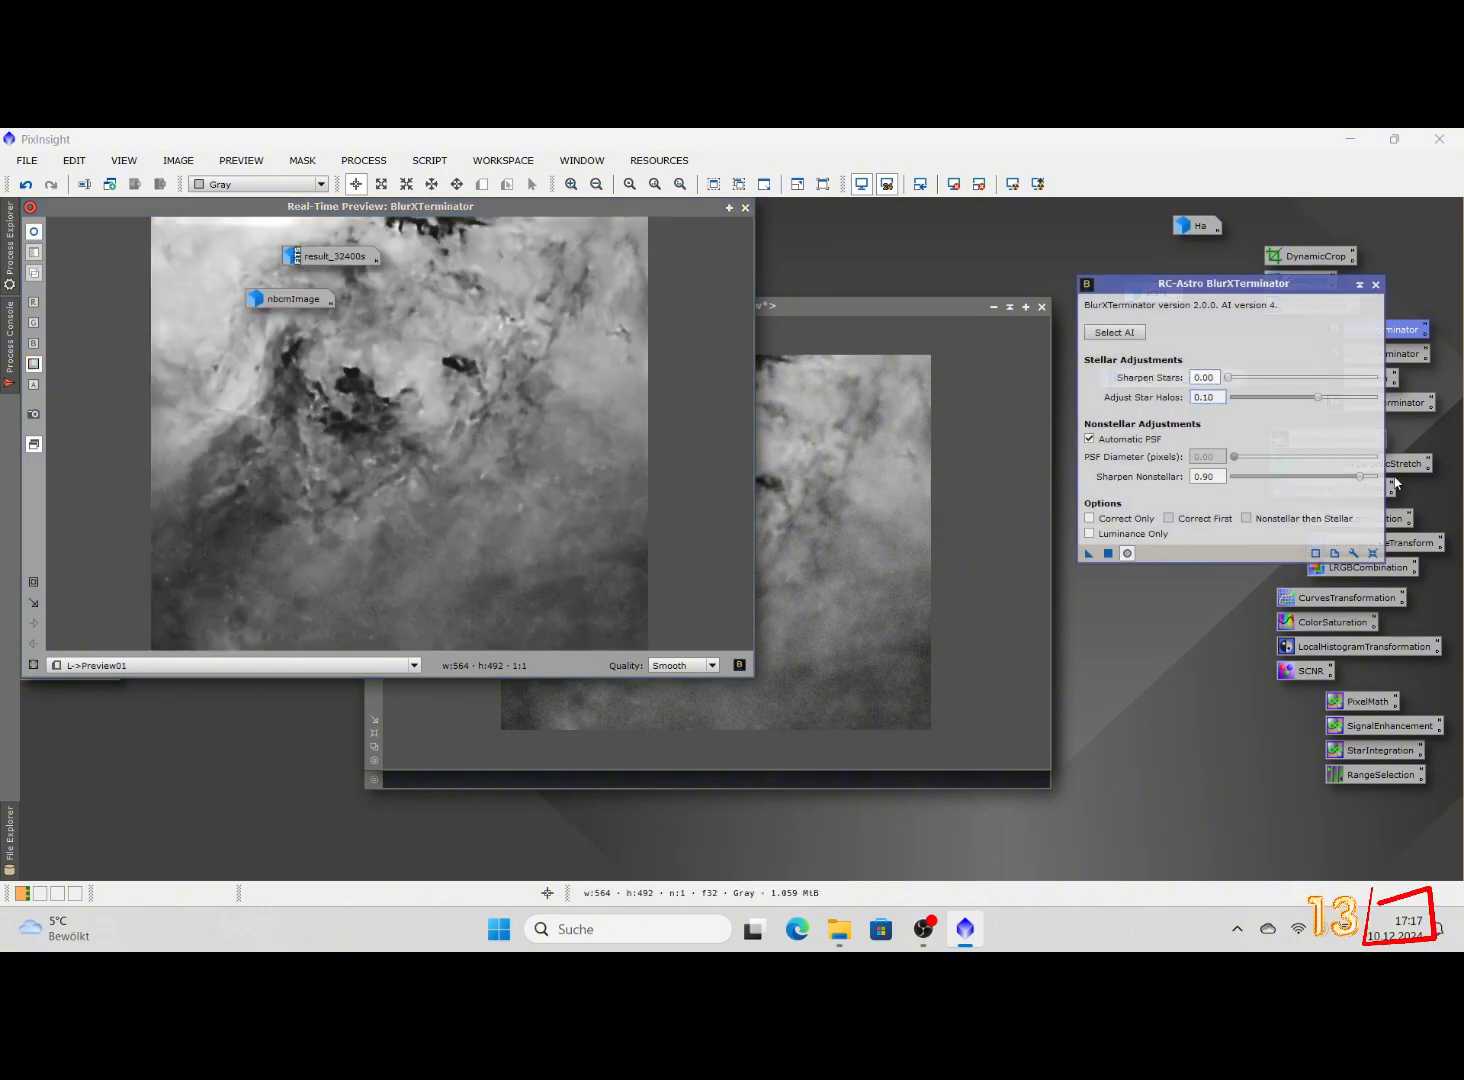
drag(1357, 476, 1333, 477)
click(1127, 553)
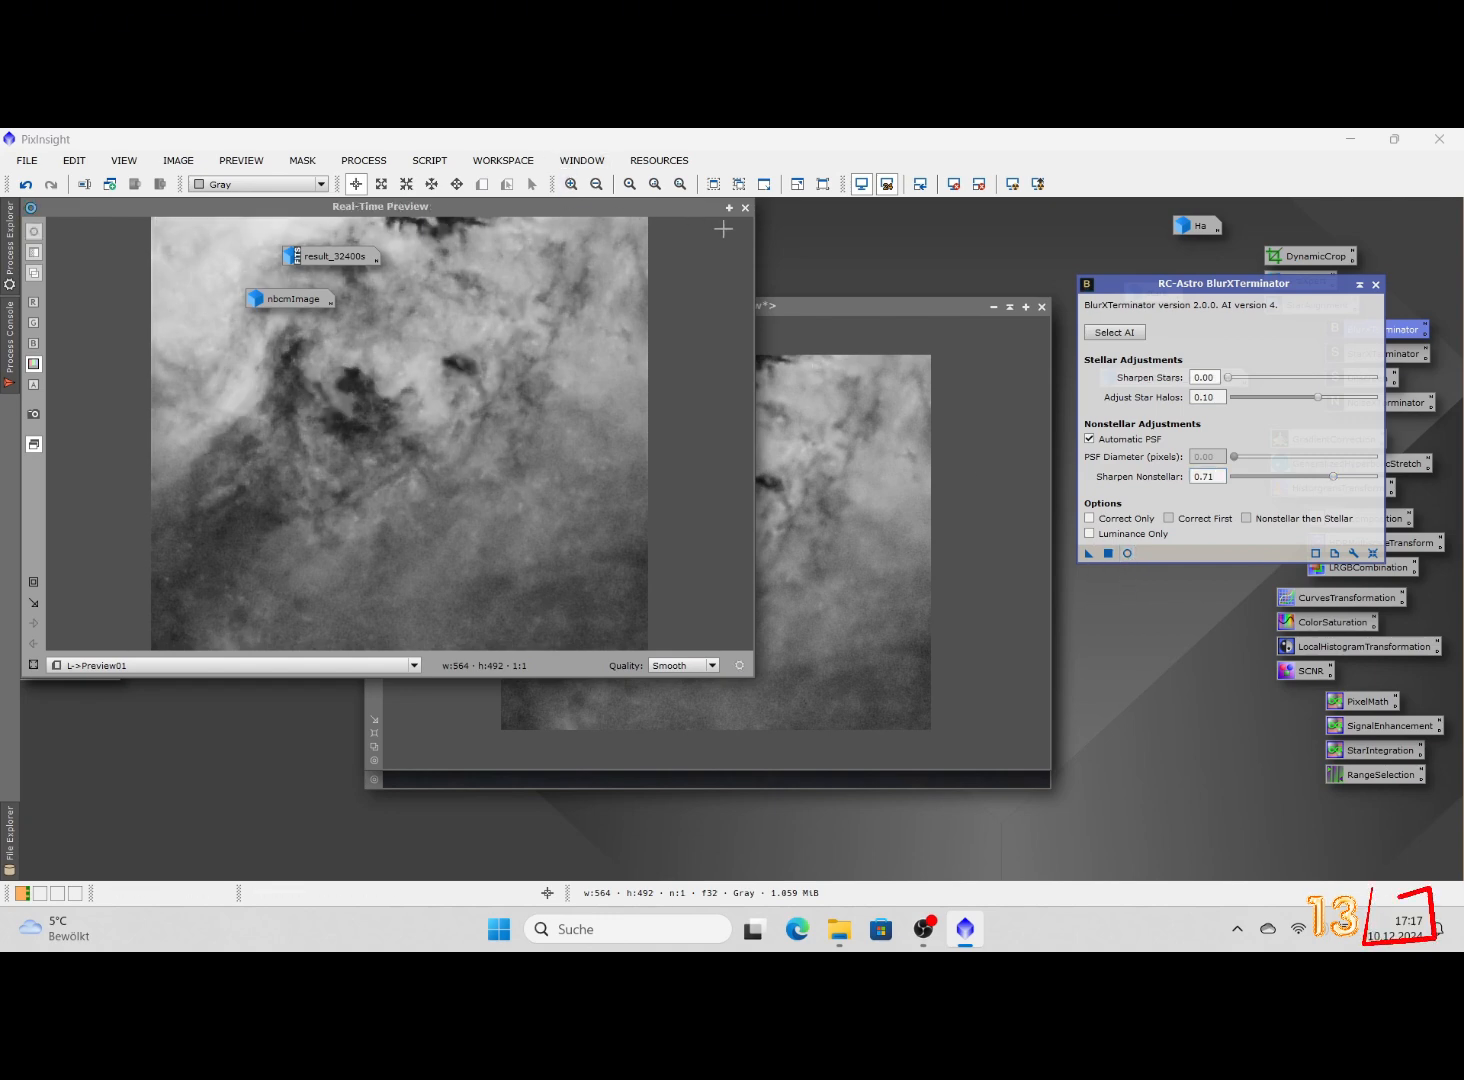
click(1129, 552)
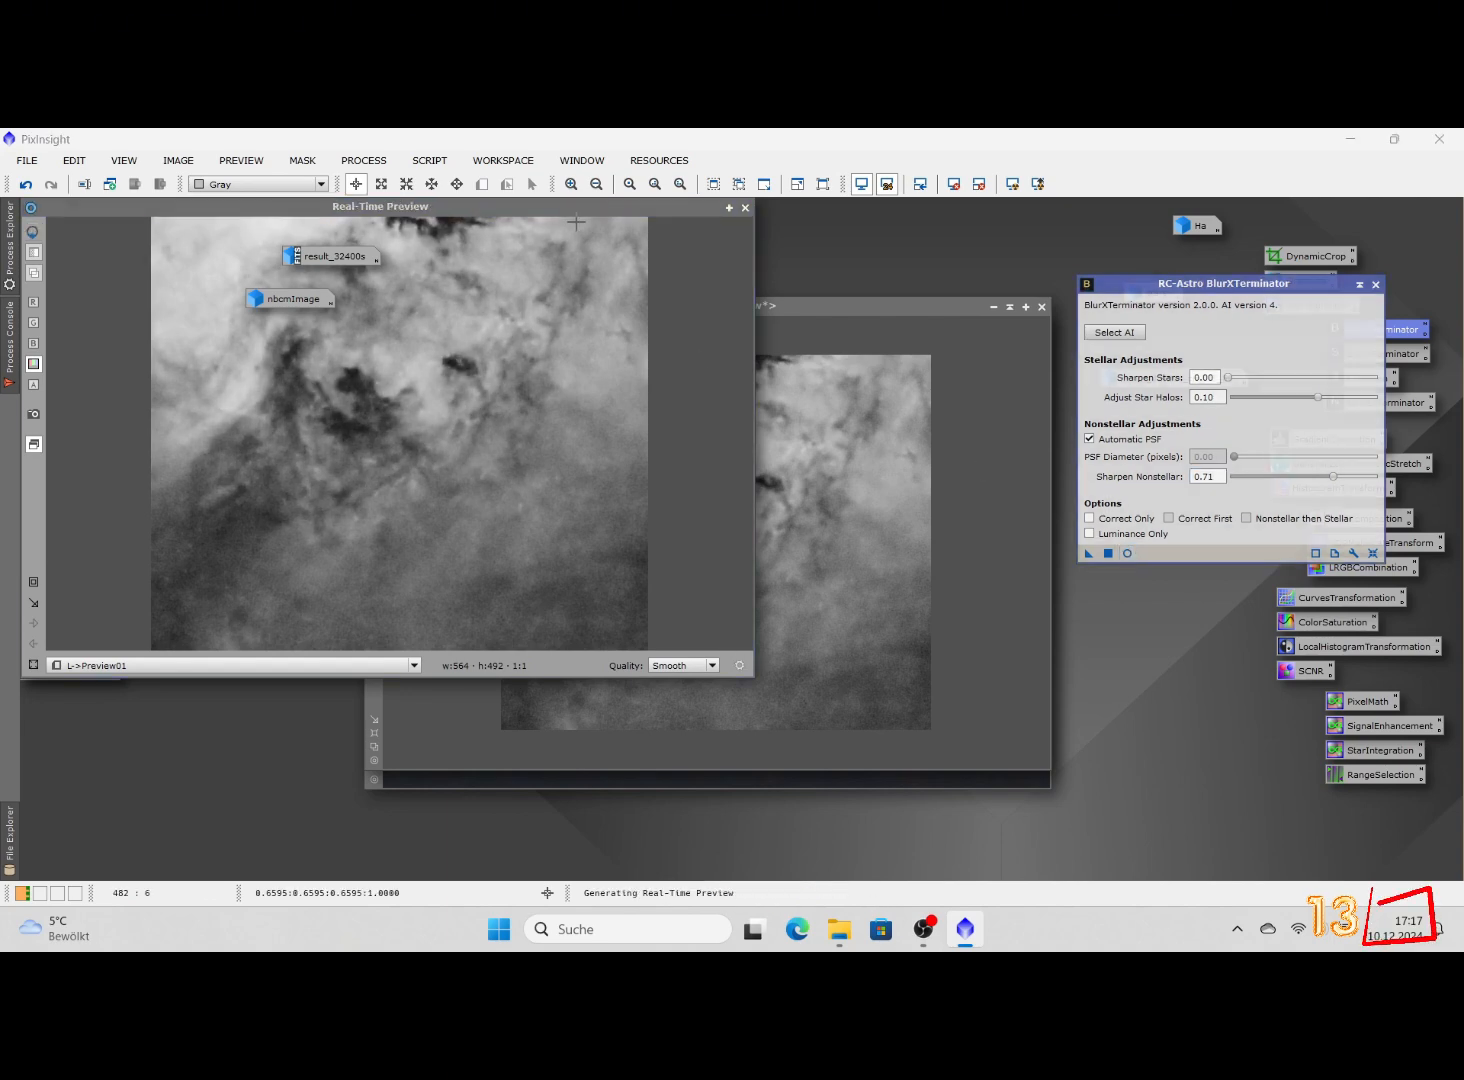
click(1129, 553)
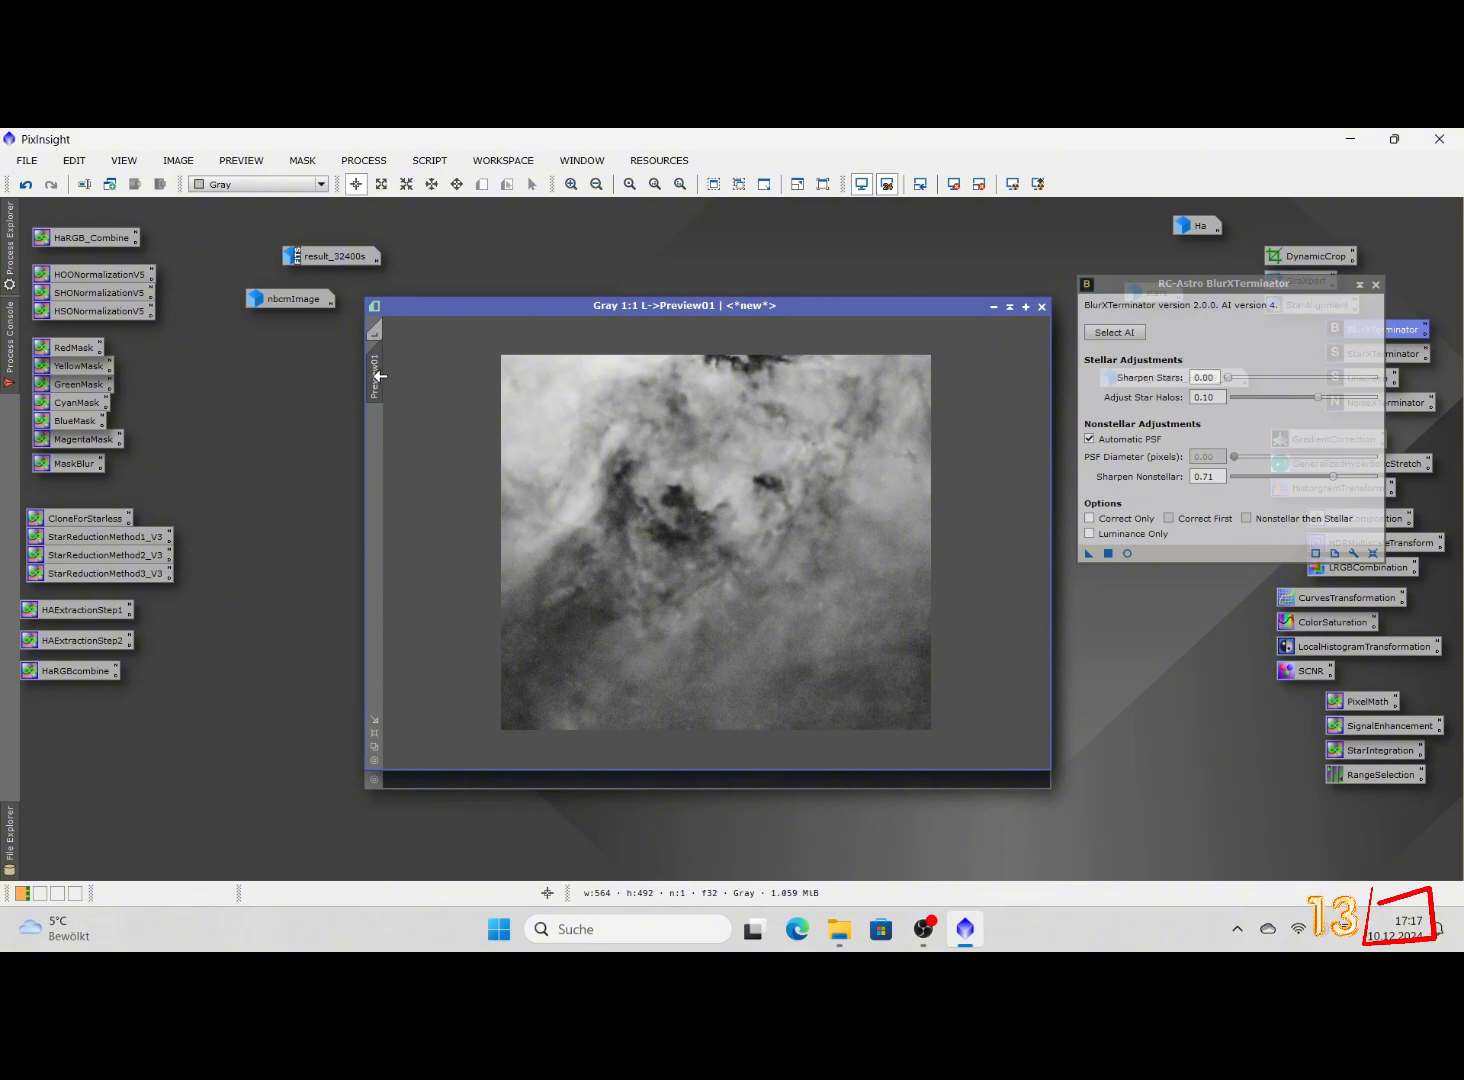
Delete the preview region, apply BlurXTerminator to the whole L image and close the tool
right_click(377, 370)
click(432, 519)
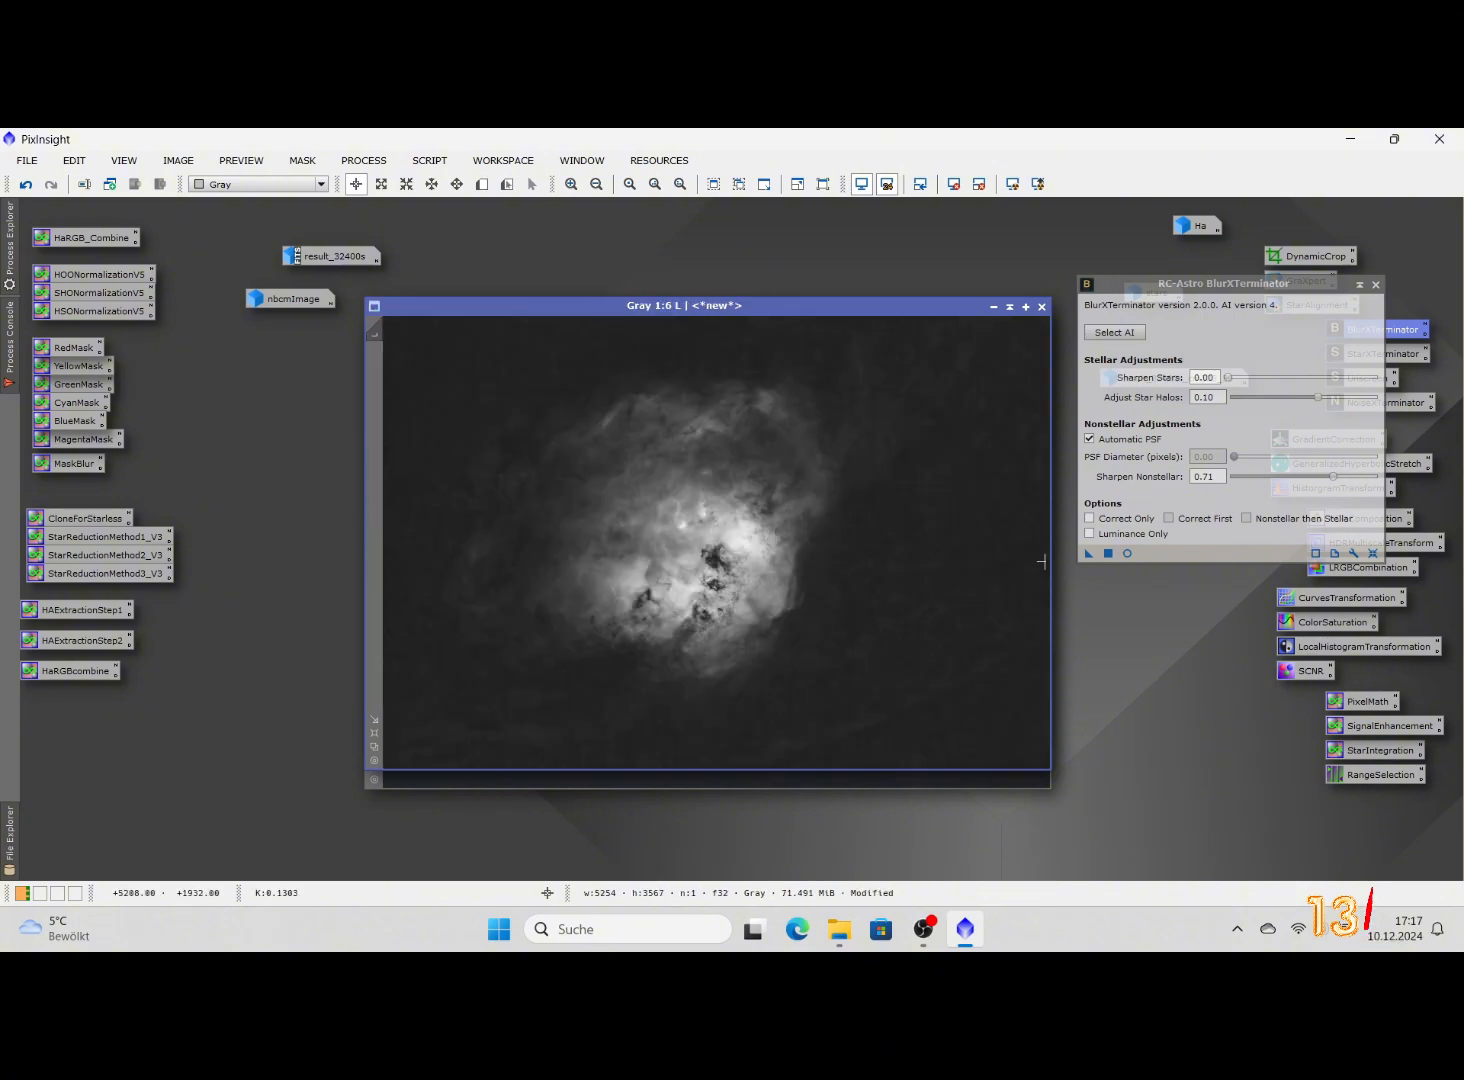
drag(830, 612, 832, 610)
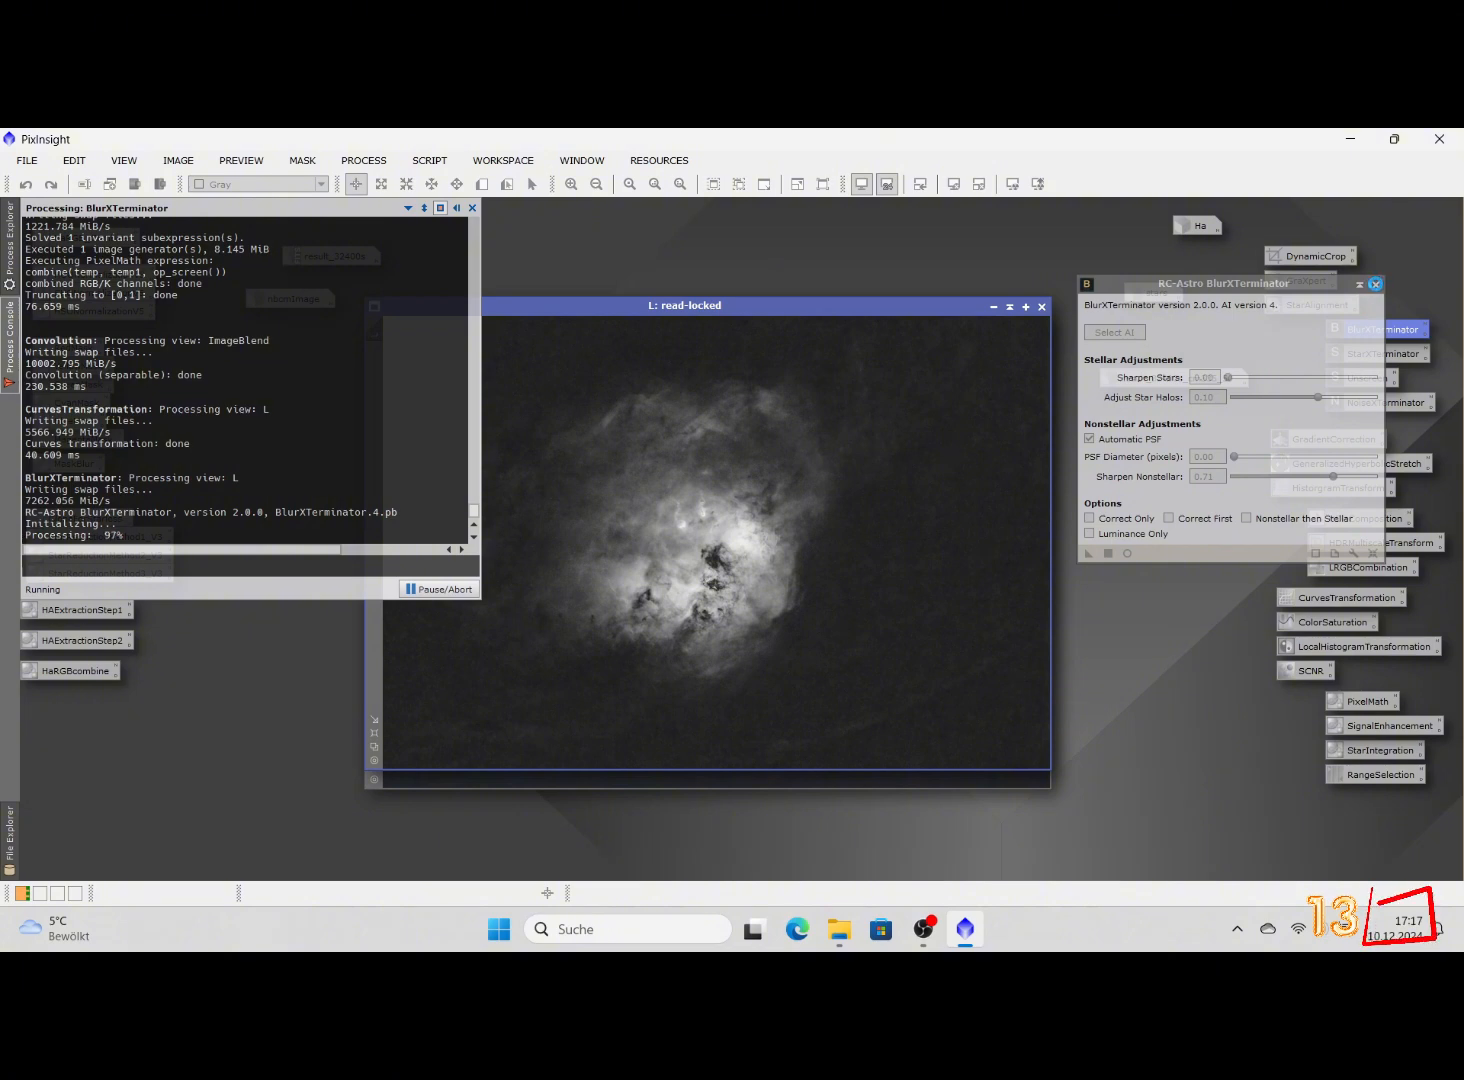
click(1376, 286)
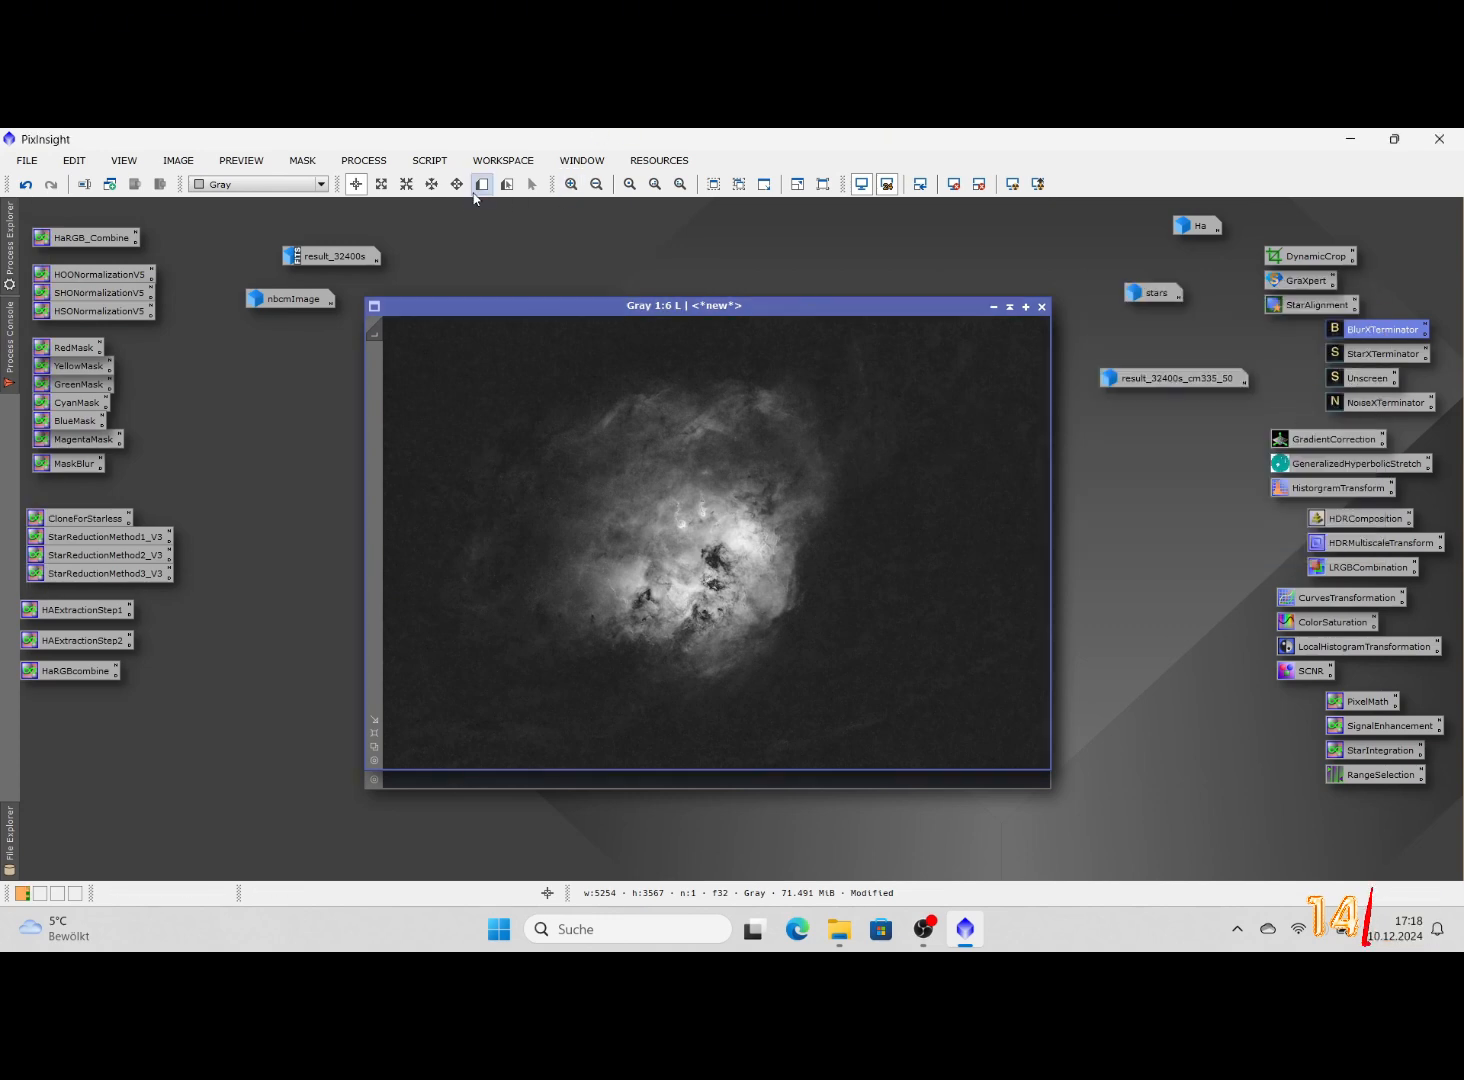
Define a preview region over L's bright lower nebula and start NoiseXTerminator with its real-time preview on it
click(481, 184)
drag(748, 640, 747, 640)
click(376, 377)
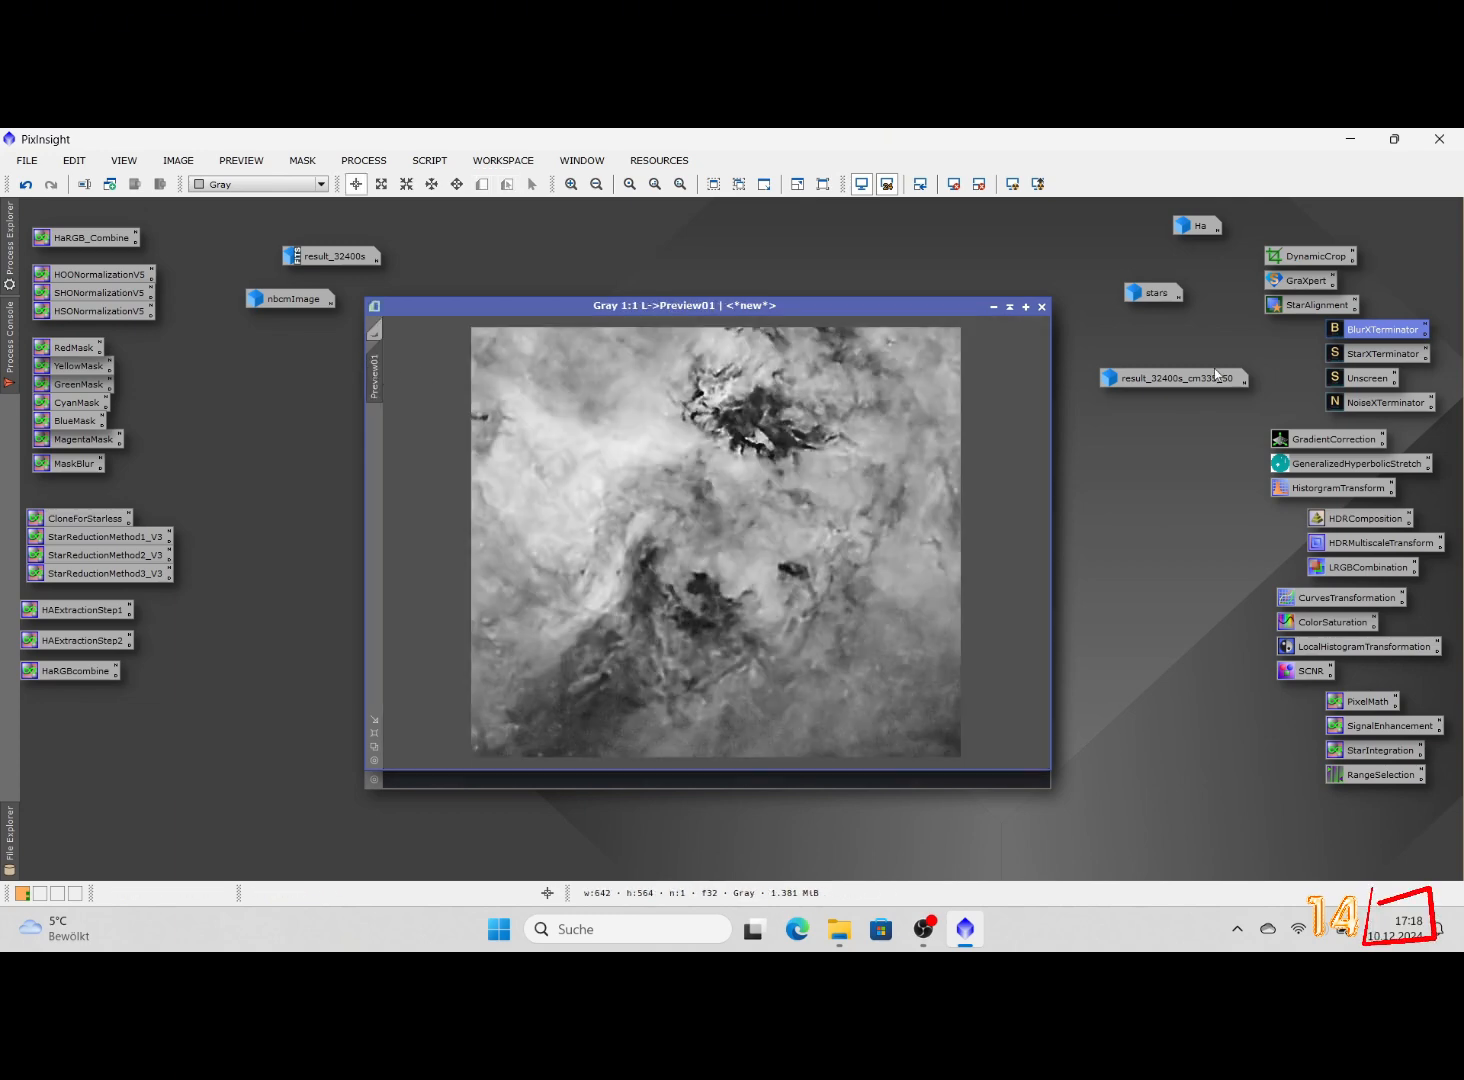
double_click(1368, 405)
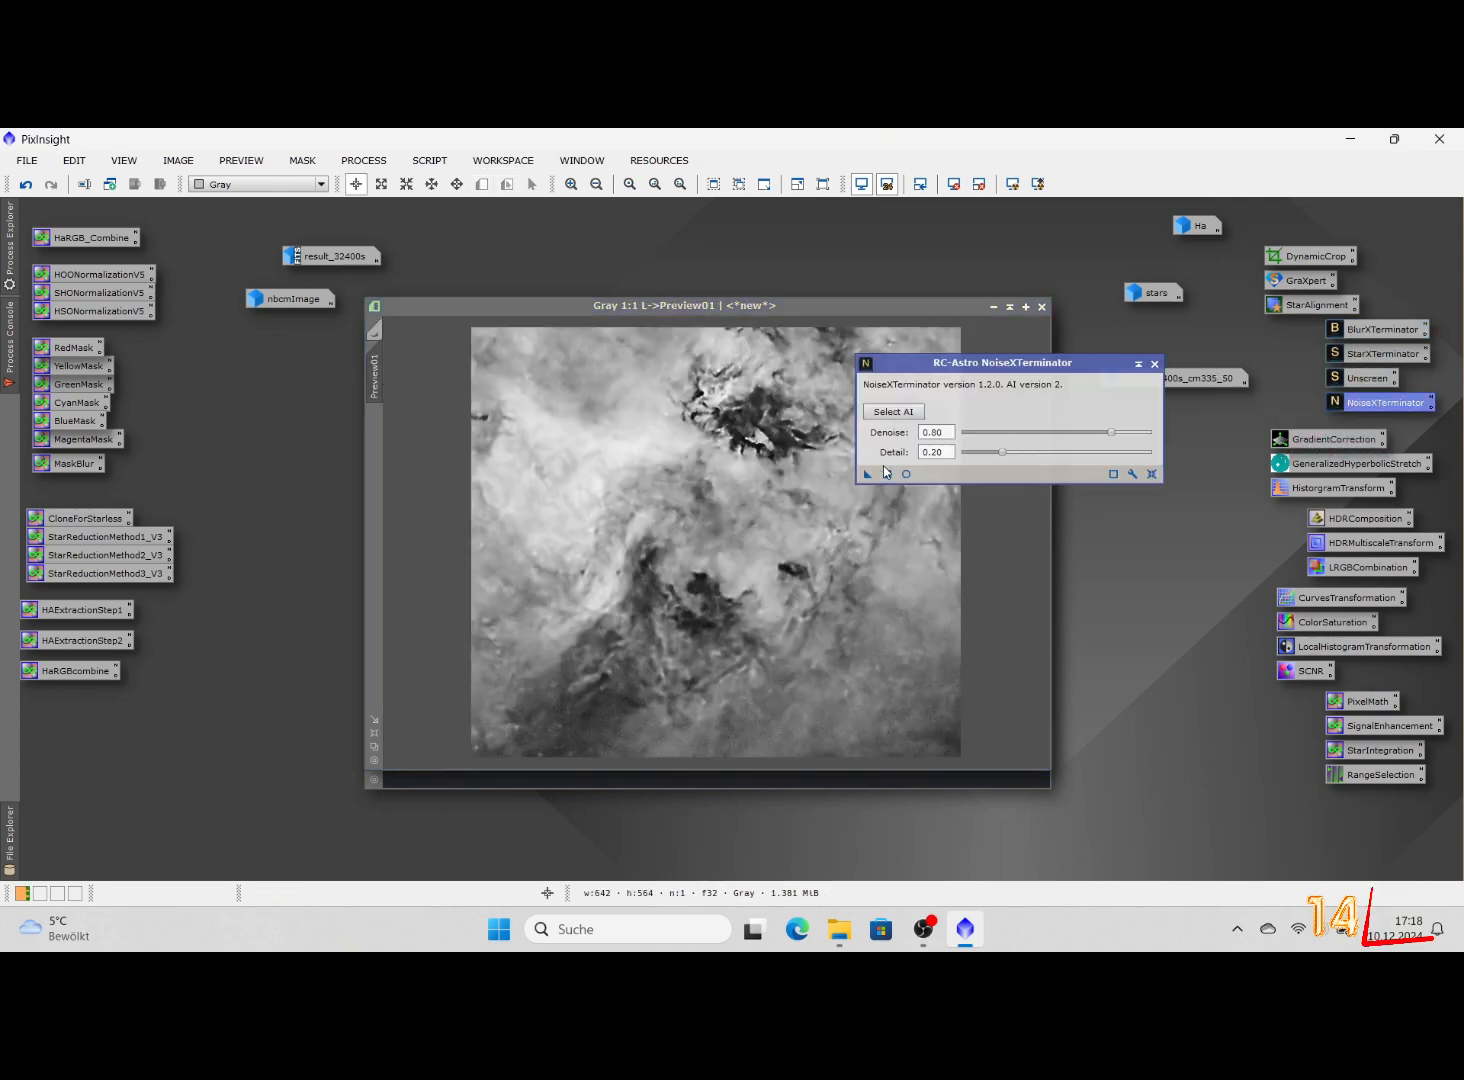
click(906, 474)
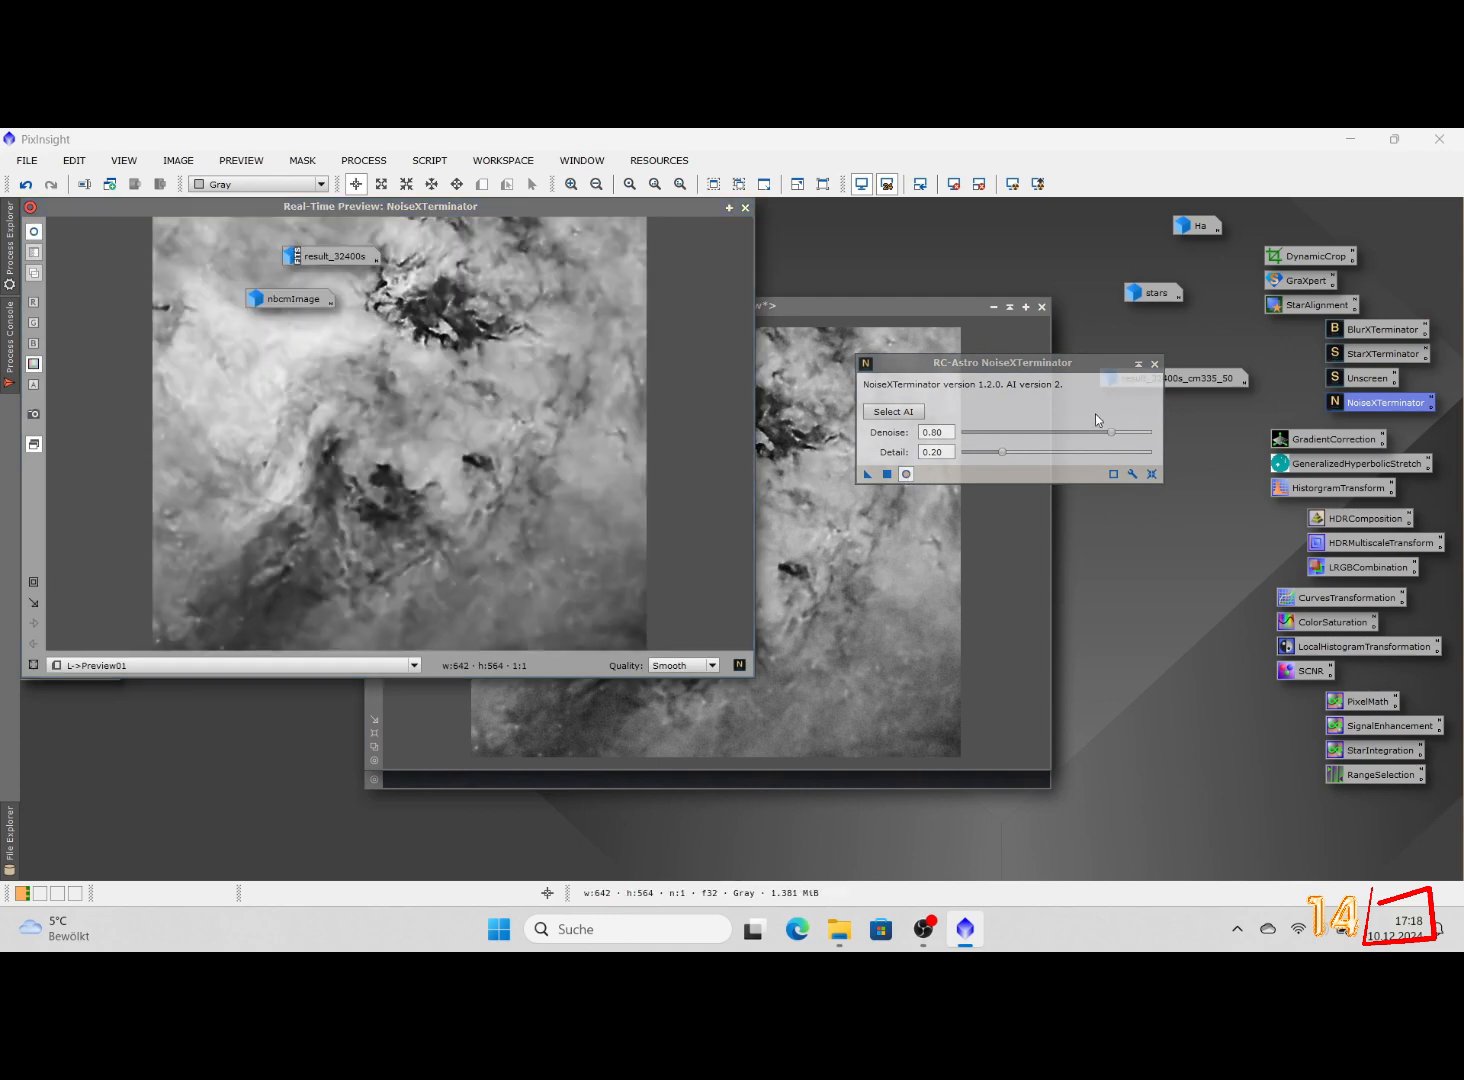
Try NoiseXTerminator with Denoise at 1.00 and Detail at 0.34 and higher, comparing the result in the real-time preview
drag(1111, 432, 1198, 429)
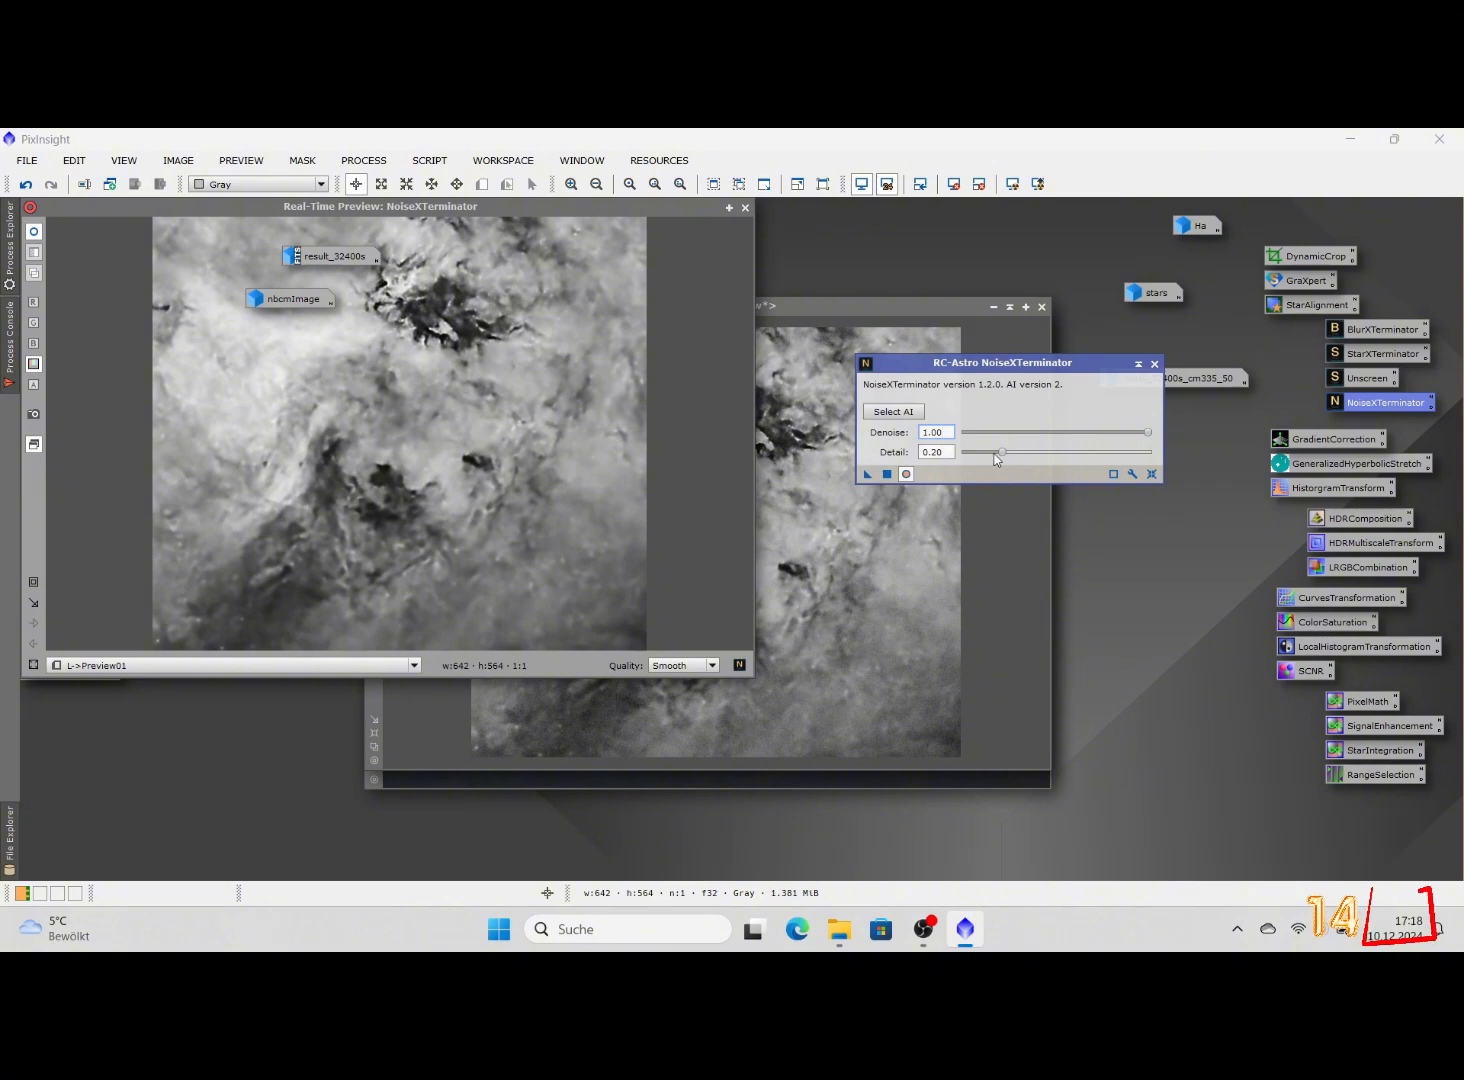
drag(998, 455, 1012, 457)
drag(1015, 457, 1020, 458)
click(906, 474)
click(906, 474)
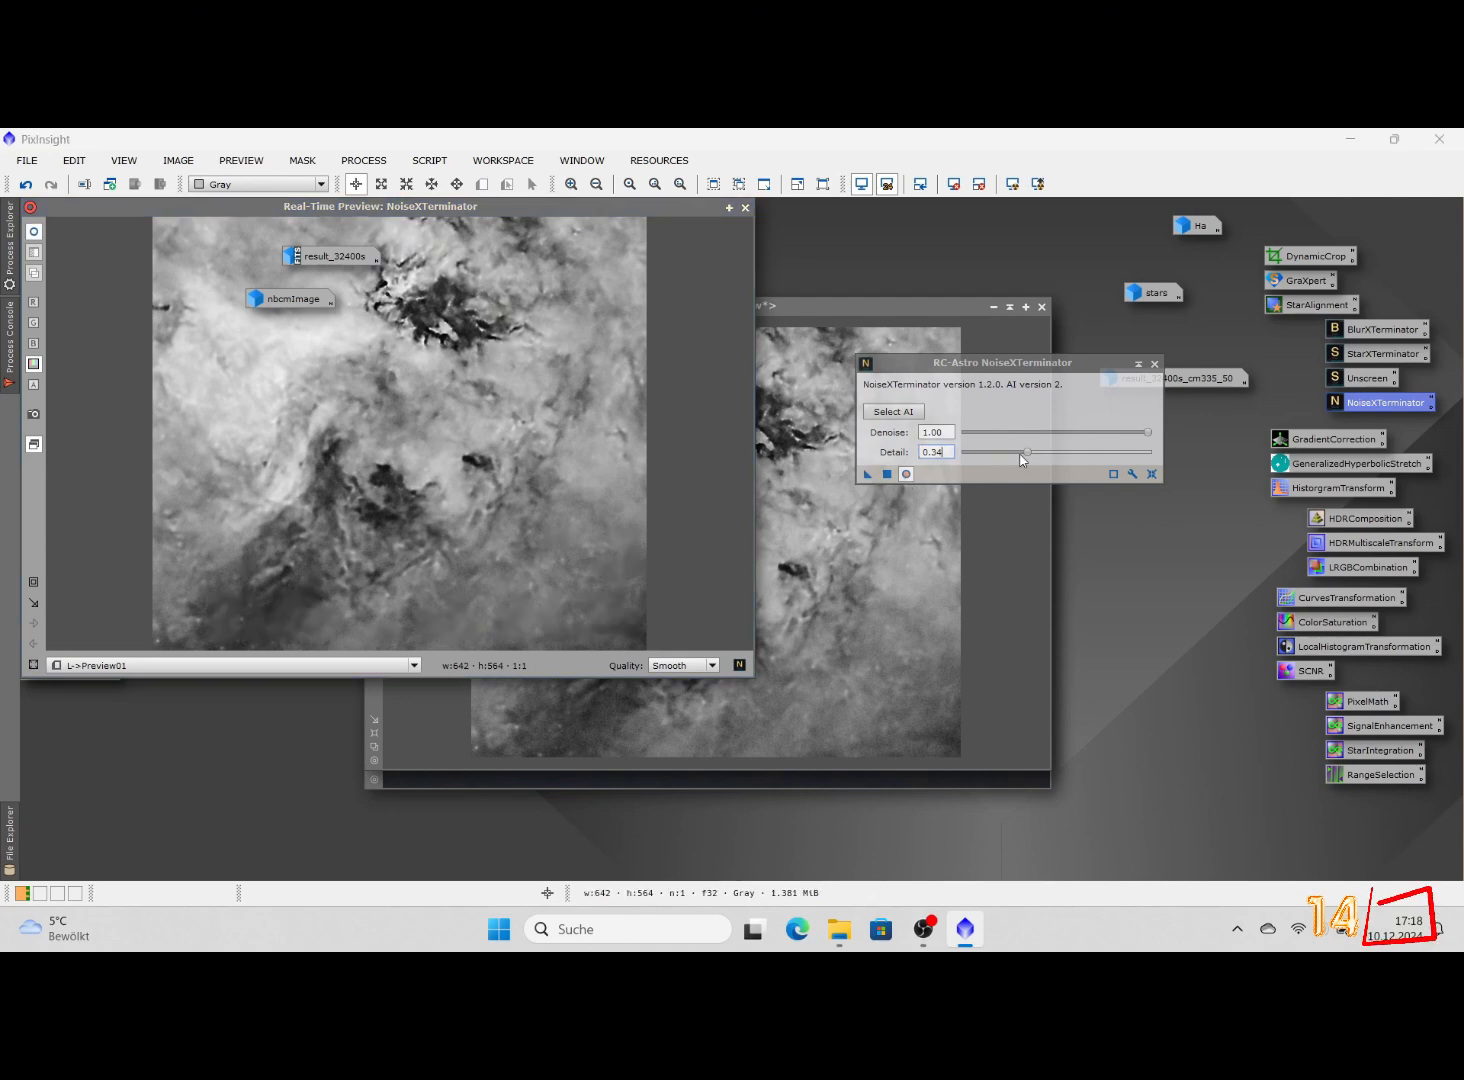
drag(1029, 453, 1062, 458)
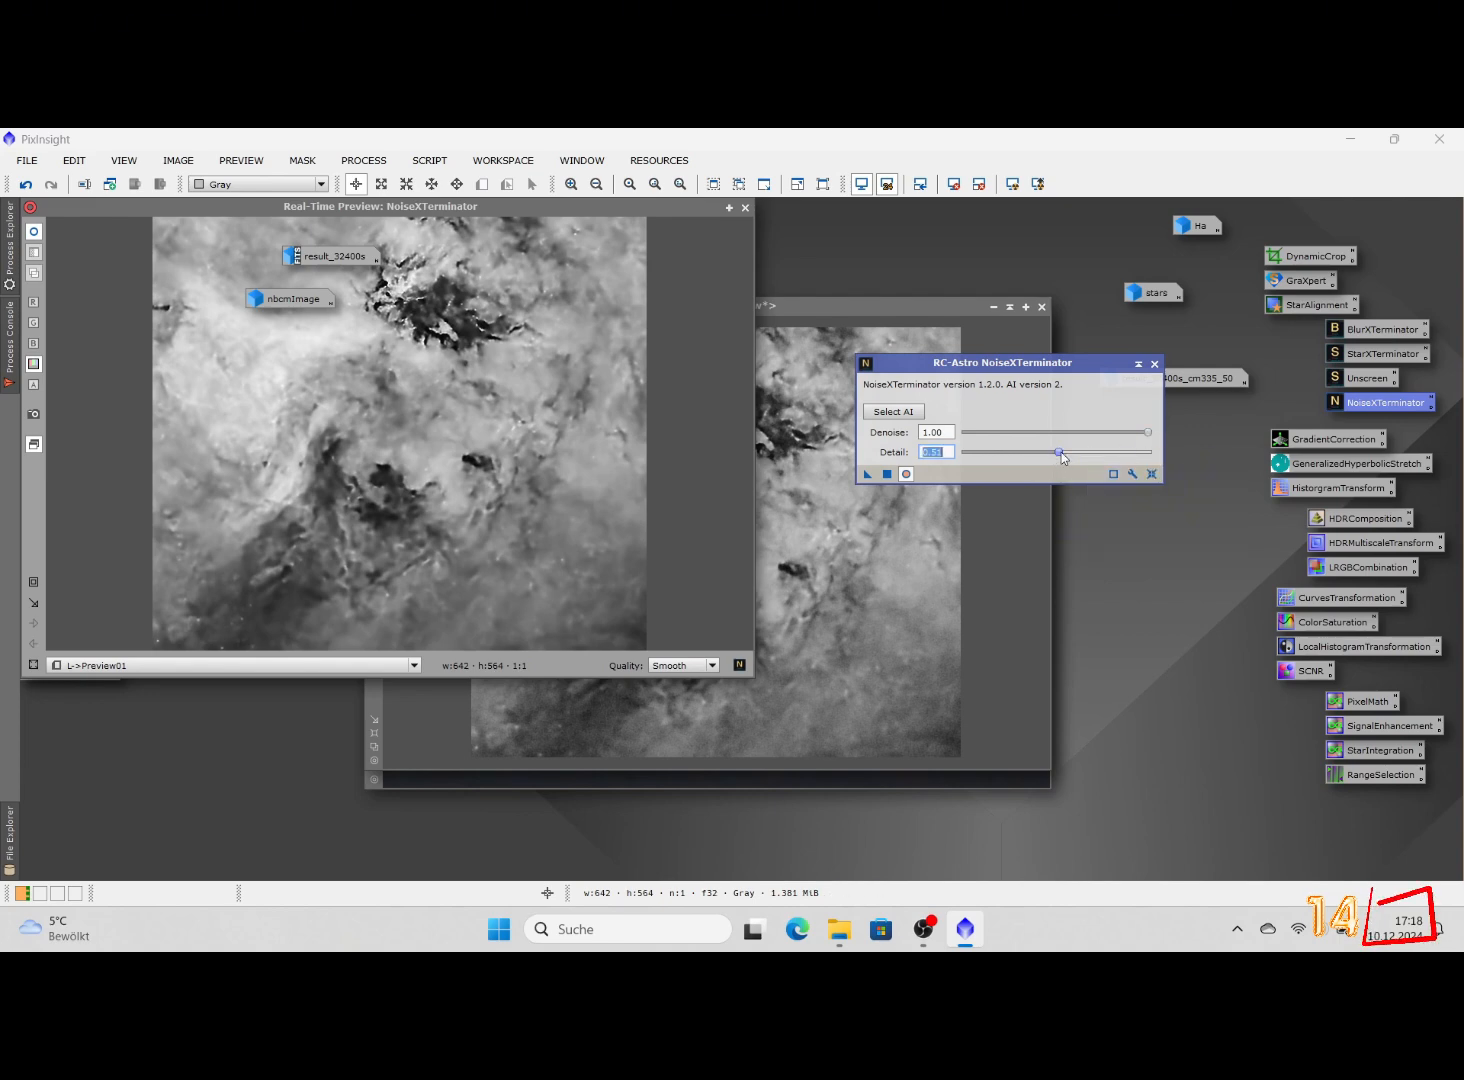
Set NoiseXTerminator's Detail to 0.30 and Denoise to 0.86, and switch the processed preview off for comparison
drag(1062, 457, 1047, 457)
drag(1033, 454, 1021, 456)
drag(1146, 432, 1134, 433)
drag(1132, 435, 1129, 436)
click(906, 474)
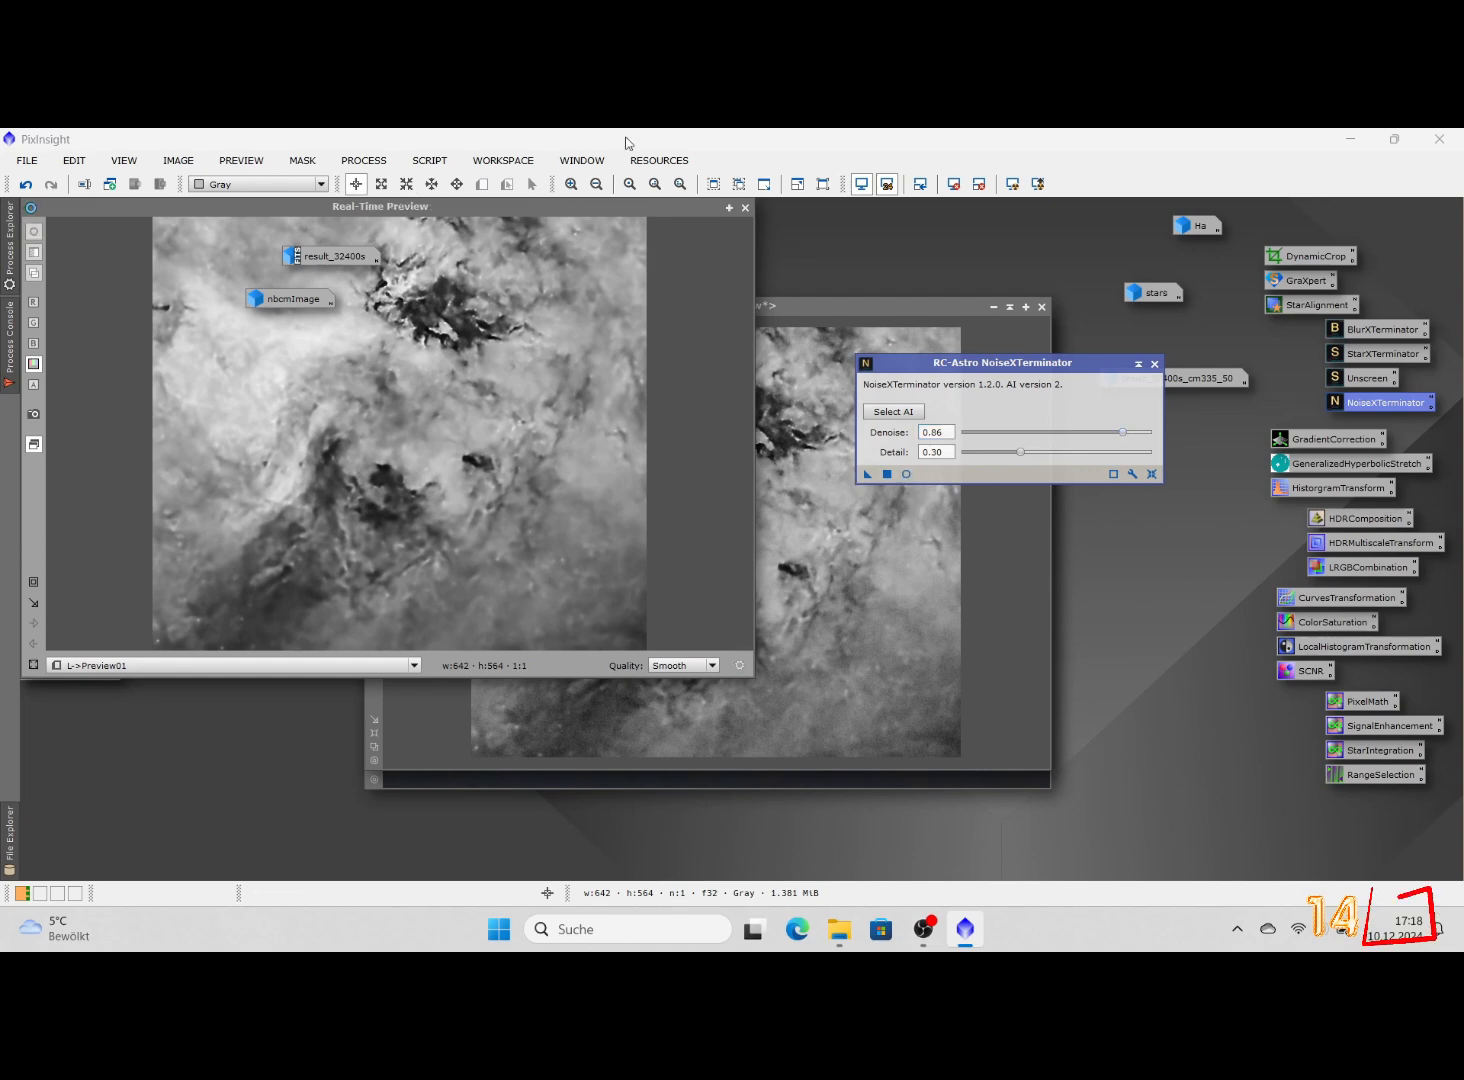
Close the real-time preview, delete L's preview region, apply NoiseXTerminator to the whole L image and close the tool
click(745, 208)
right_click(389, 371)
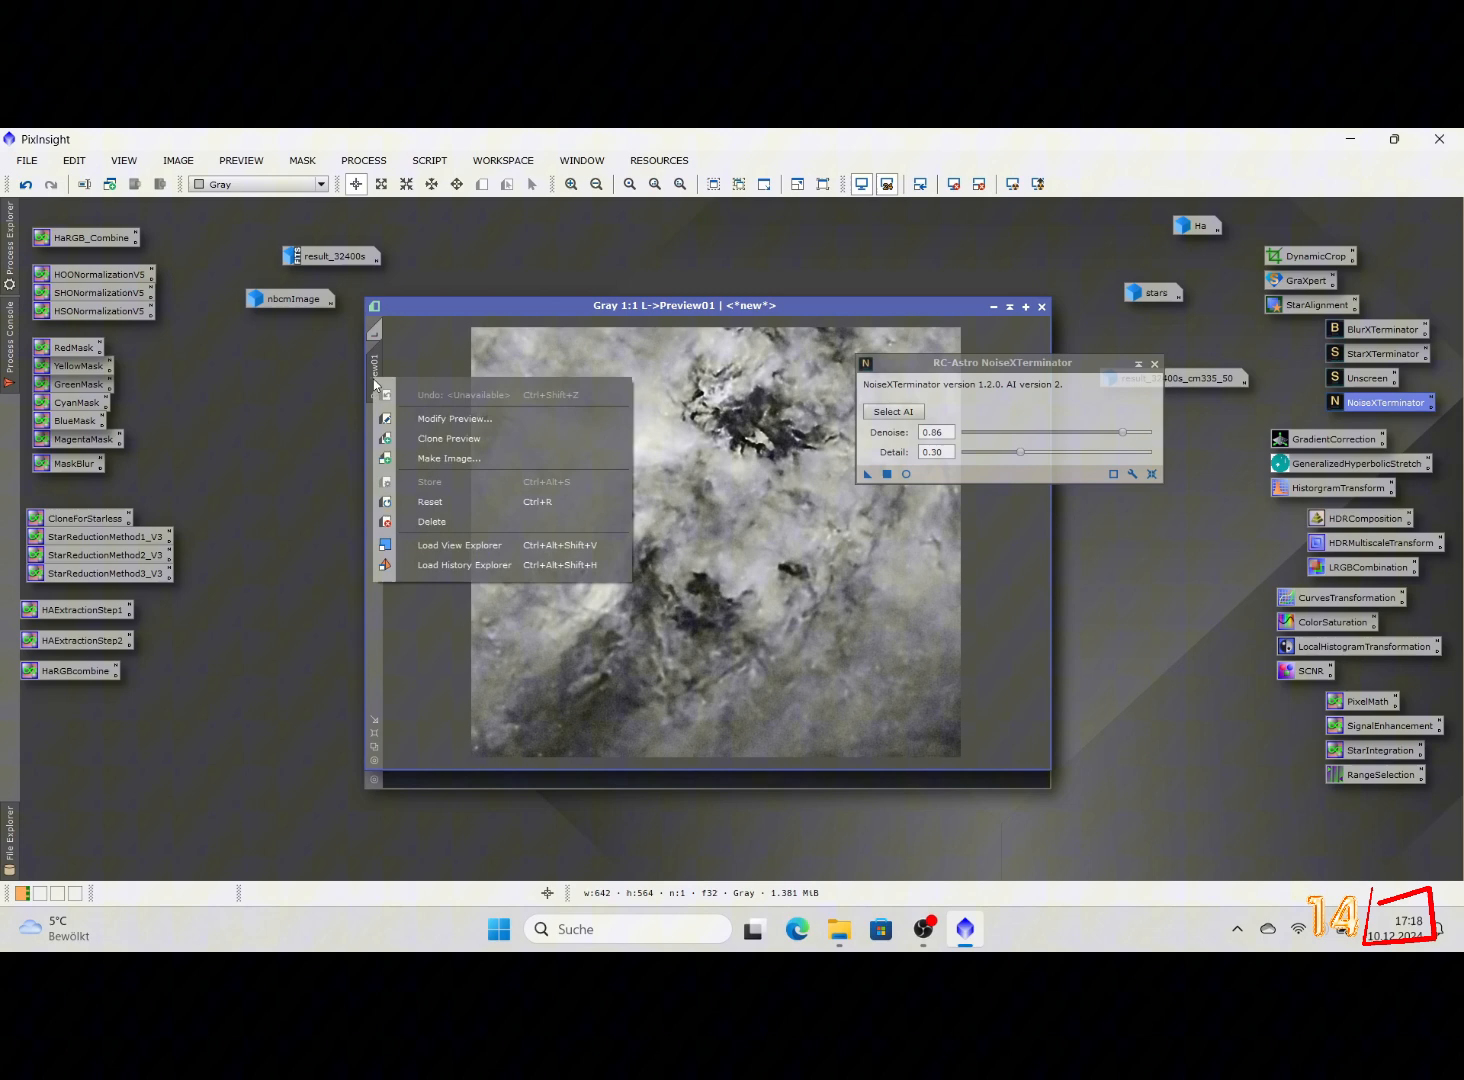
click(430, 518)
drag(868, 474, 737, 584)
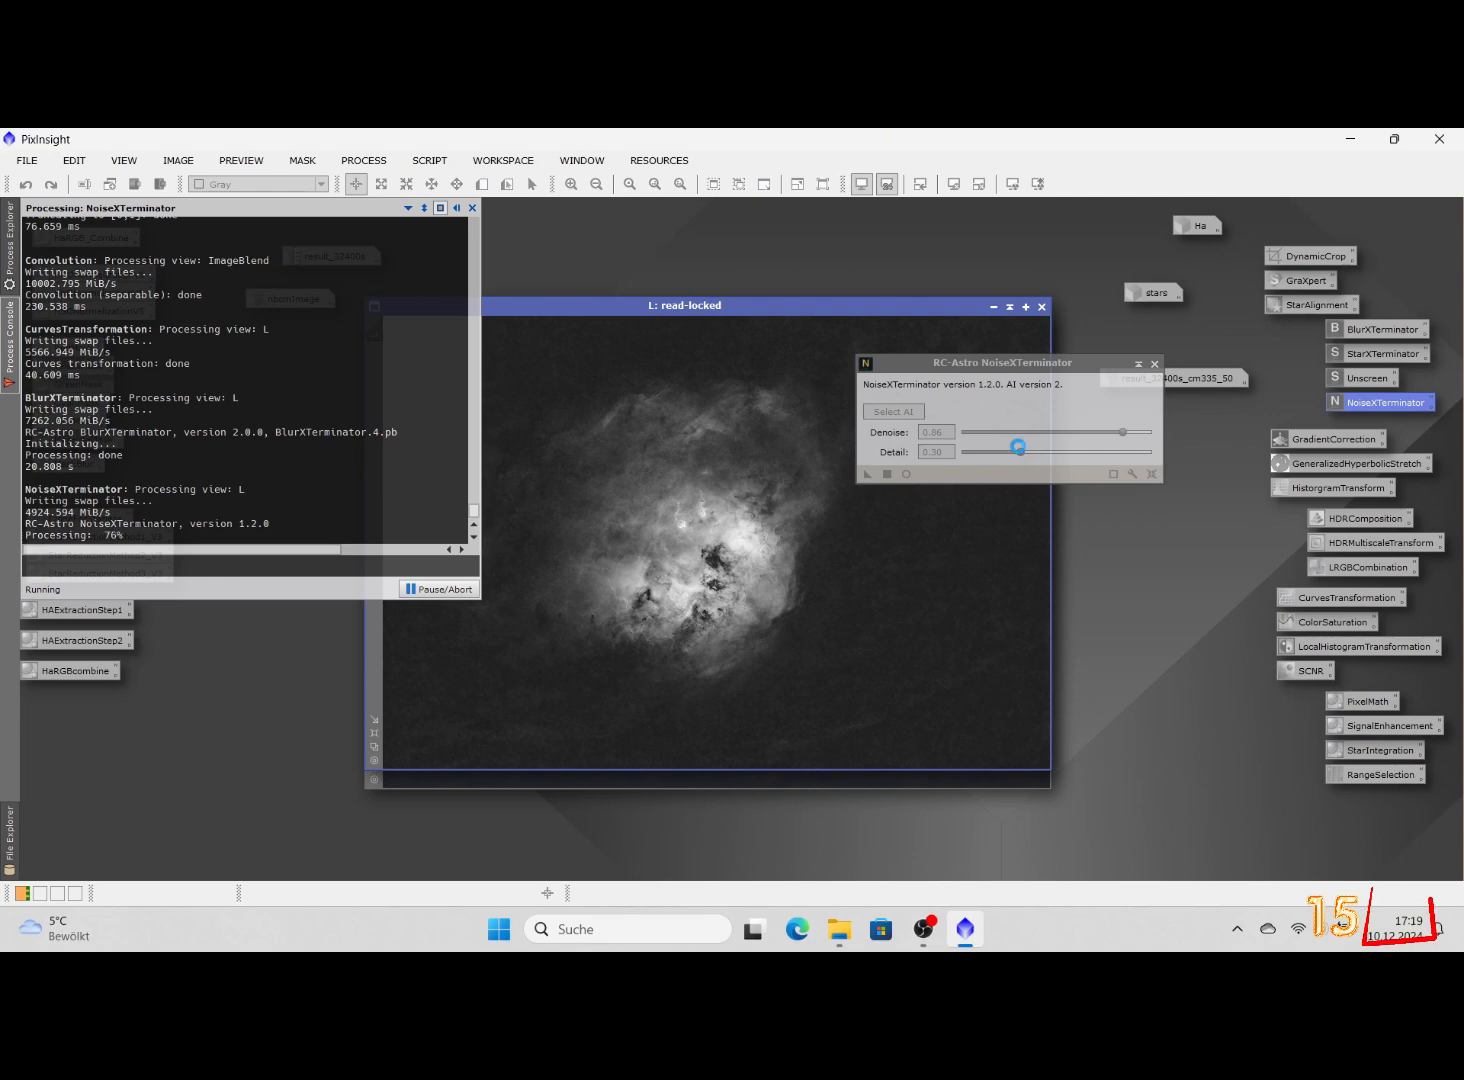
click(1155, 364)
Place the ImageBlend and L windows apart and set up LRGBCombination with L as luminance source and the R, G and B channels disabled
drag(820, 307, 887, 313)
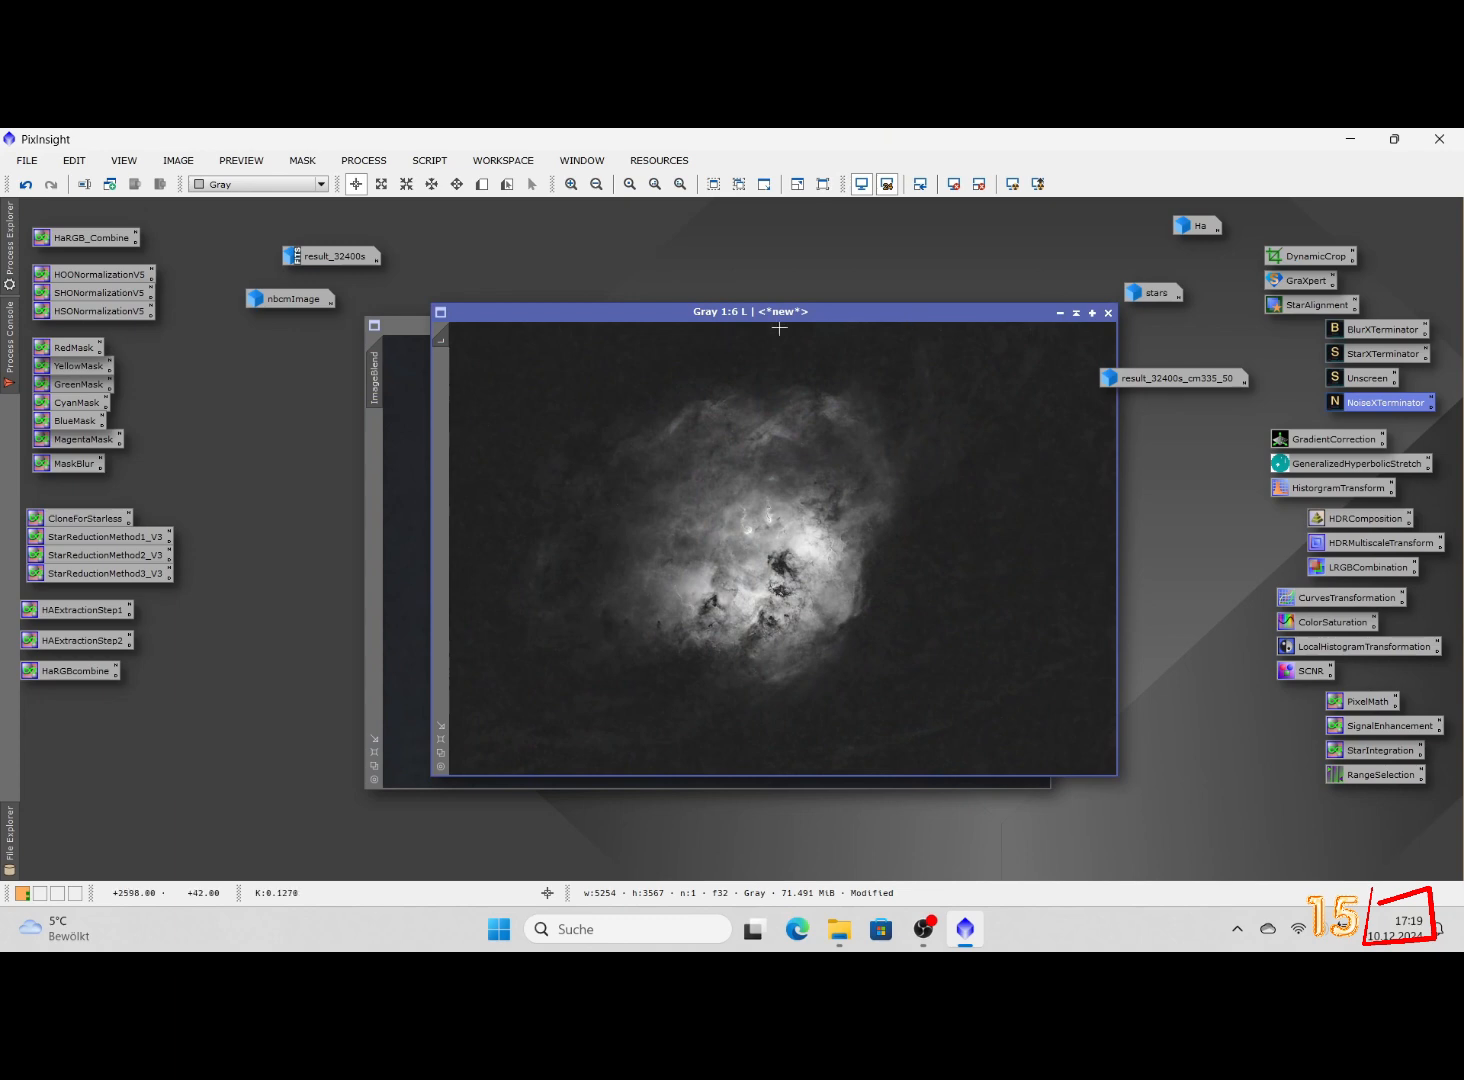
click(404, 332)
drag(404, 332, 244, 292)
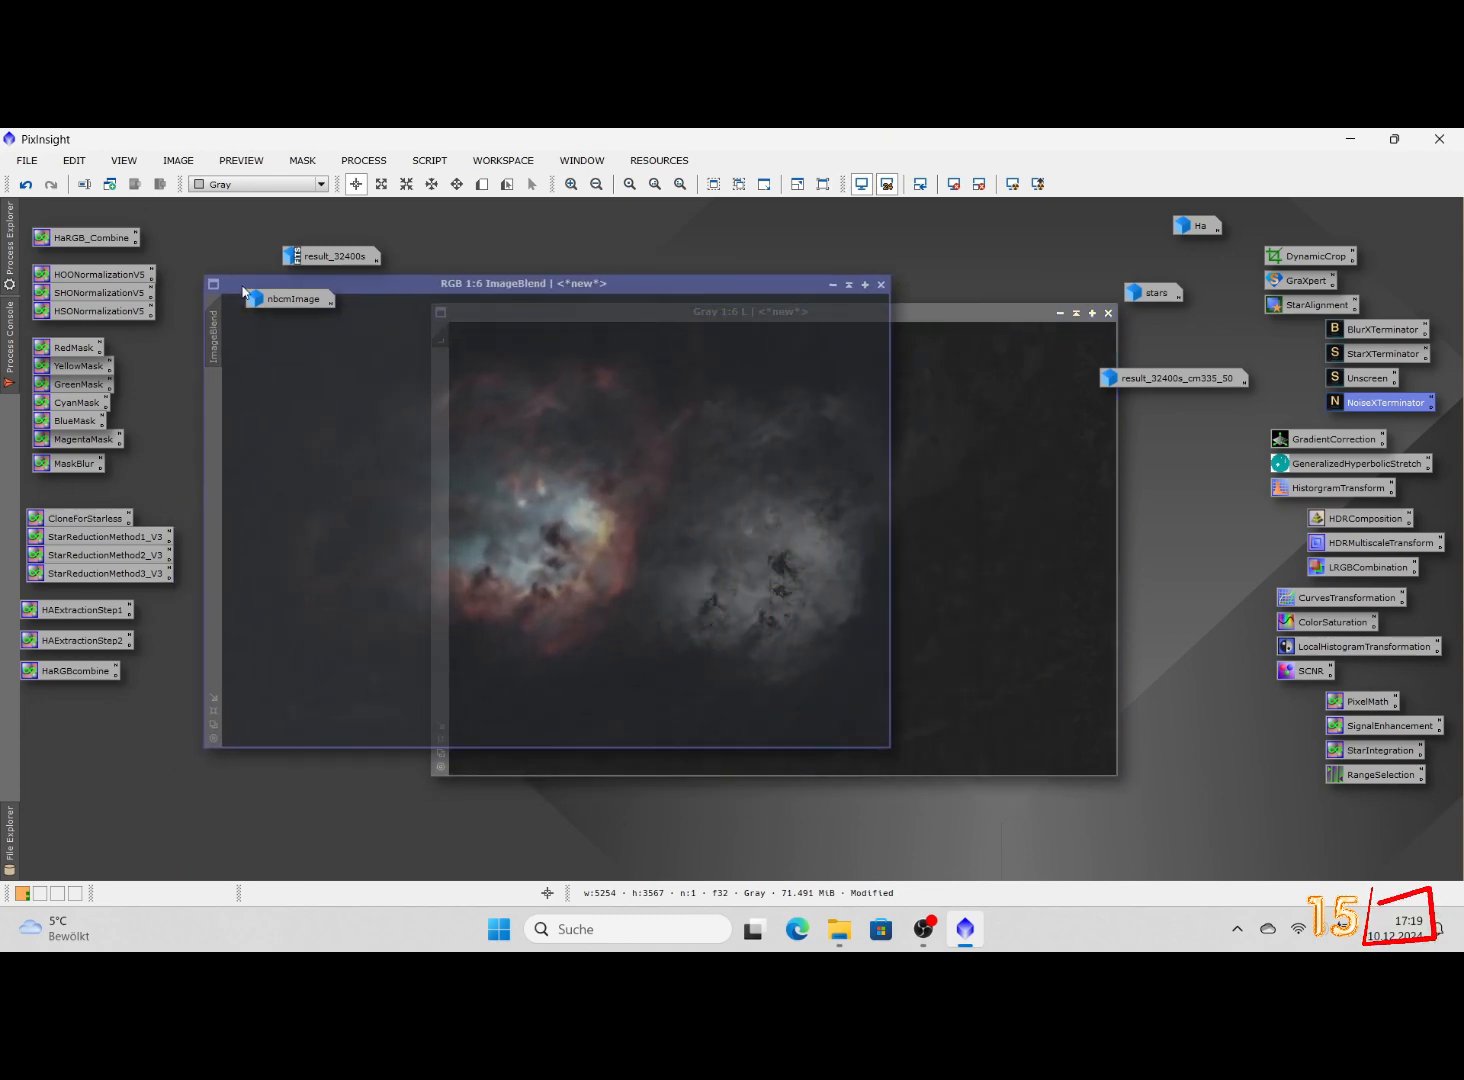
double_click(1345, 567)
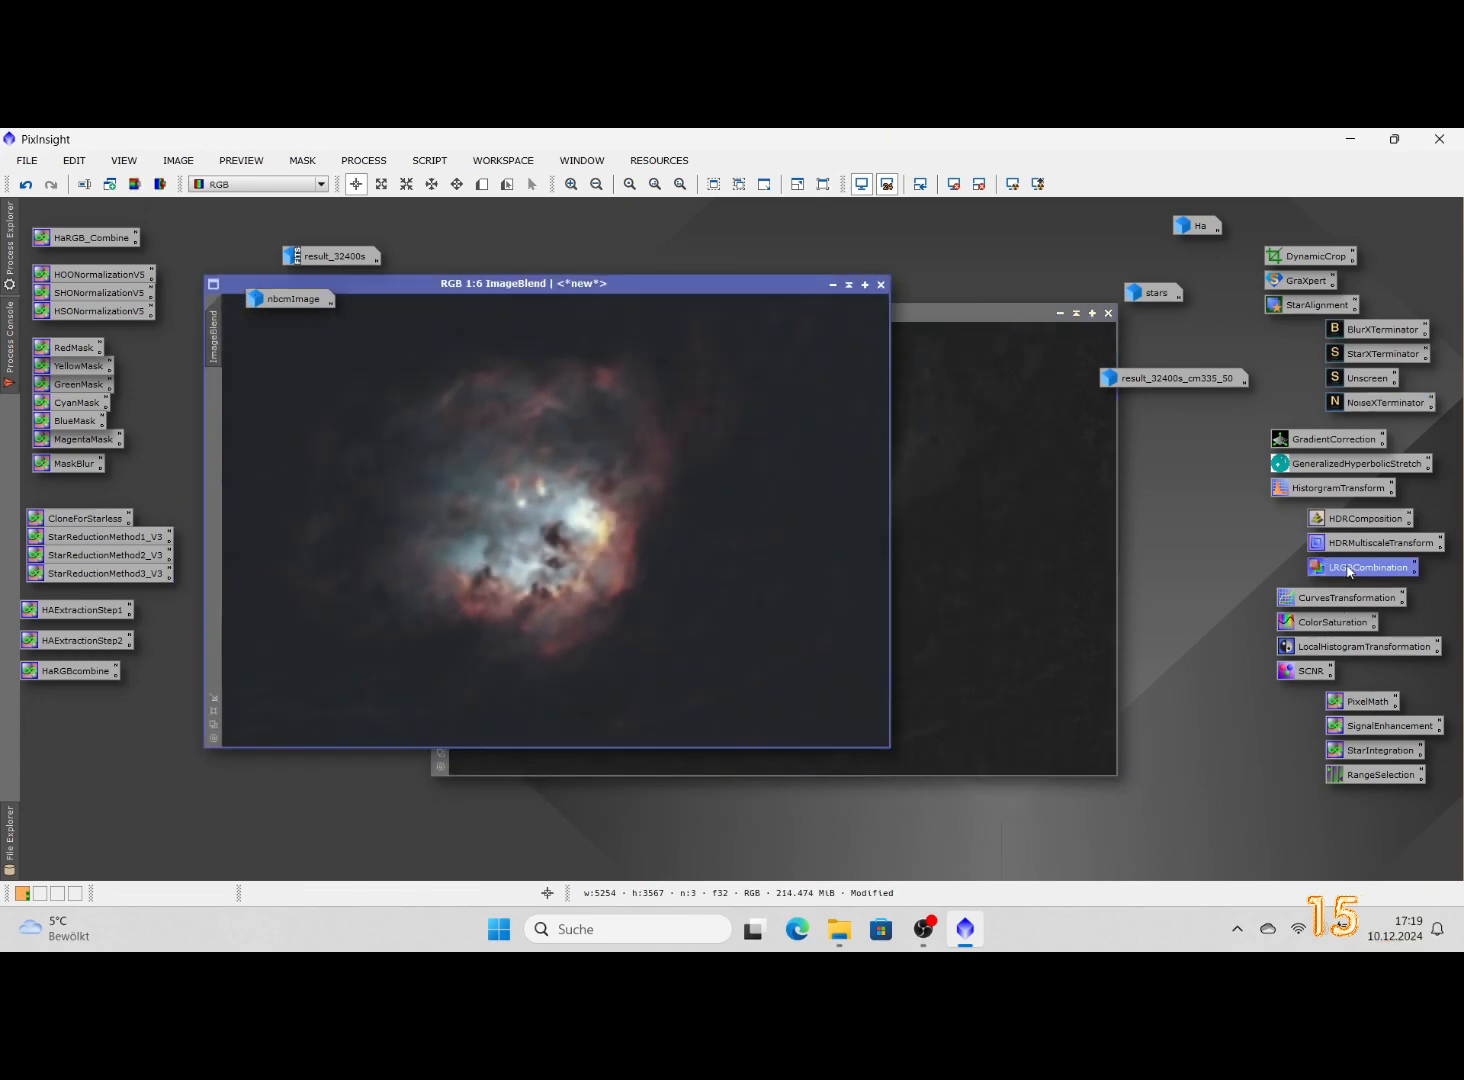
click(996, 392)
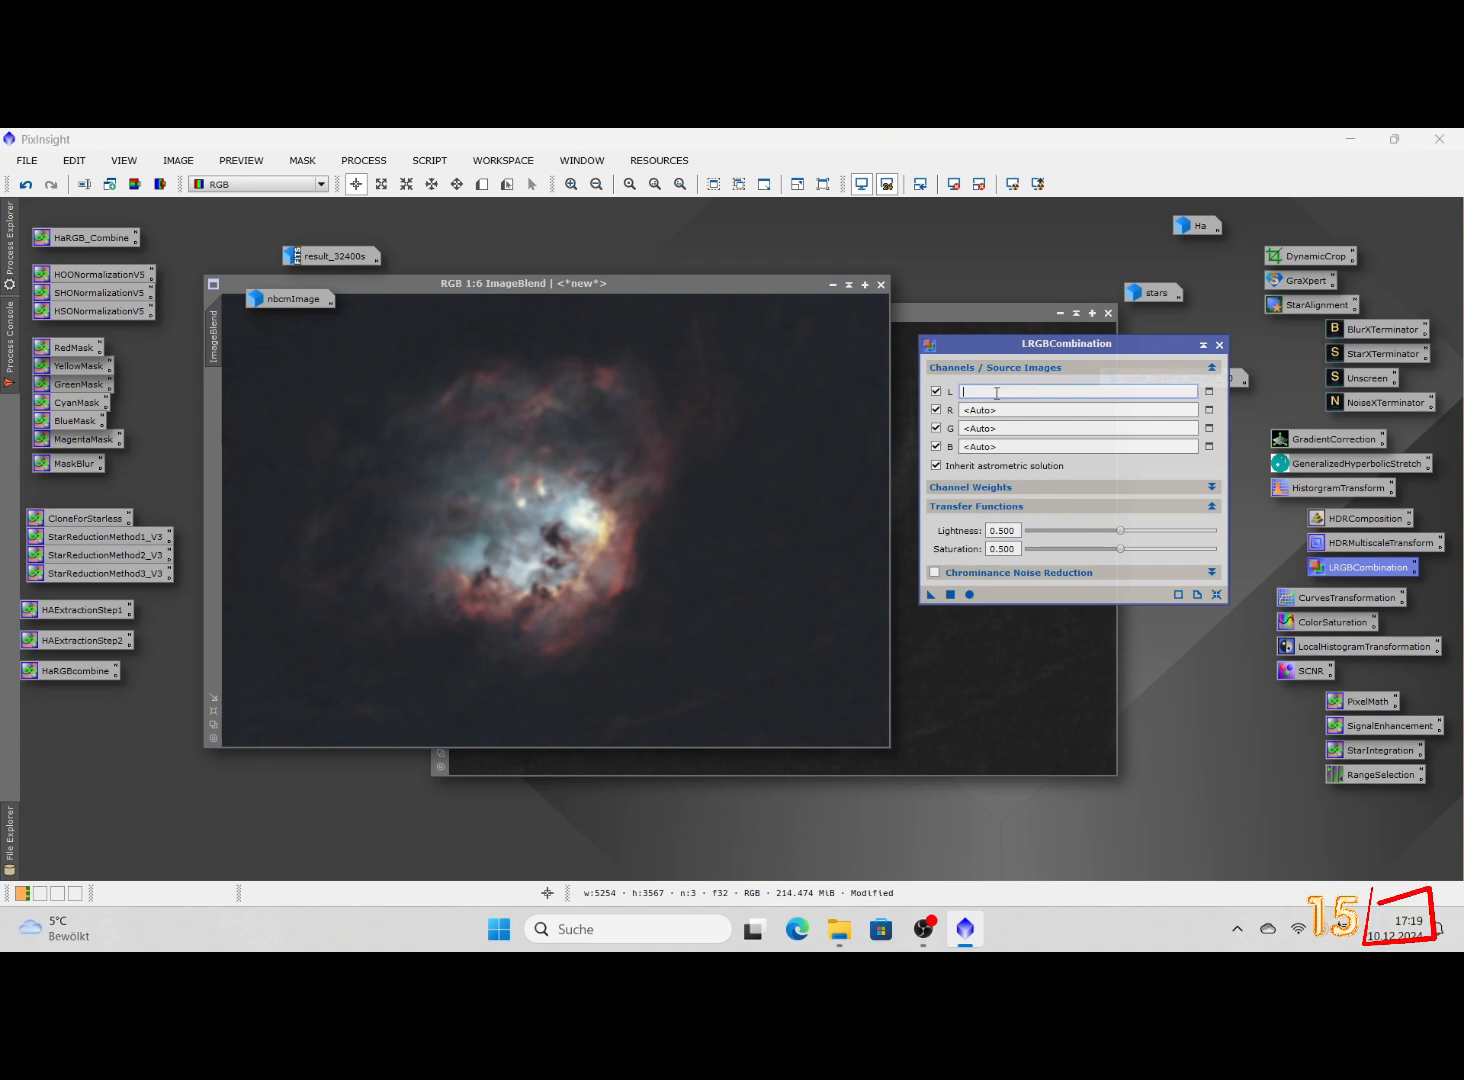
click(936, 409)
click(936, 428)
click(936, 446)
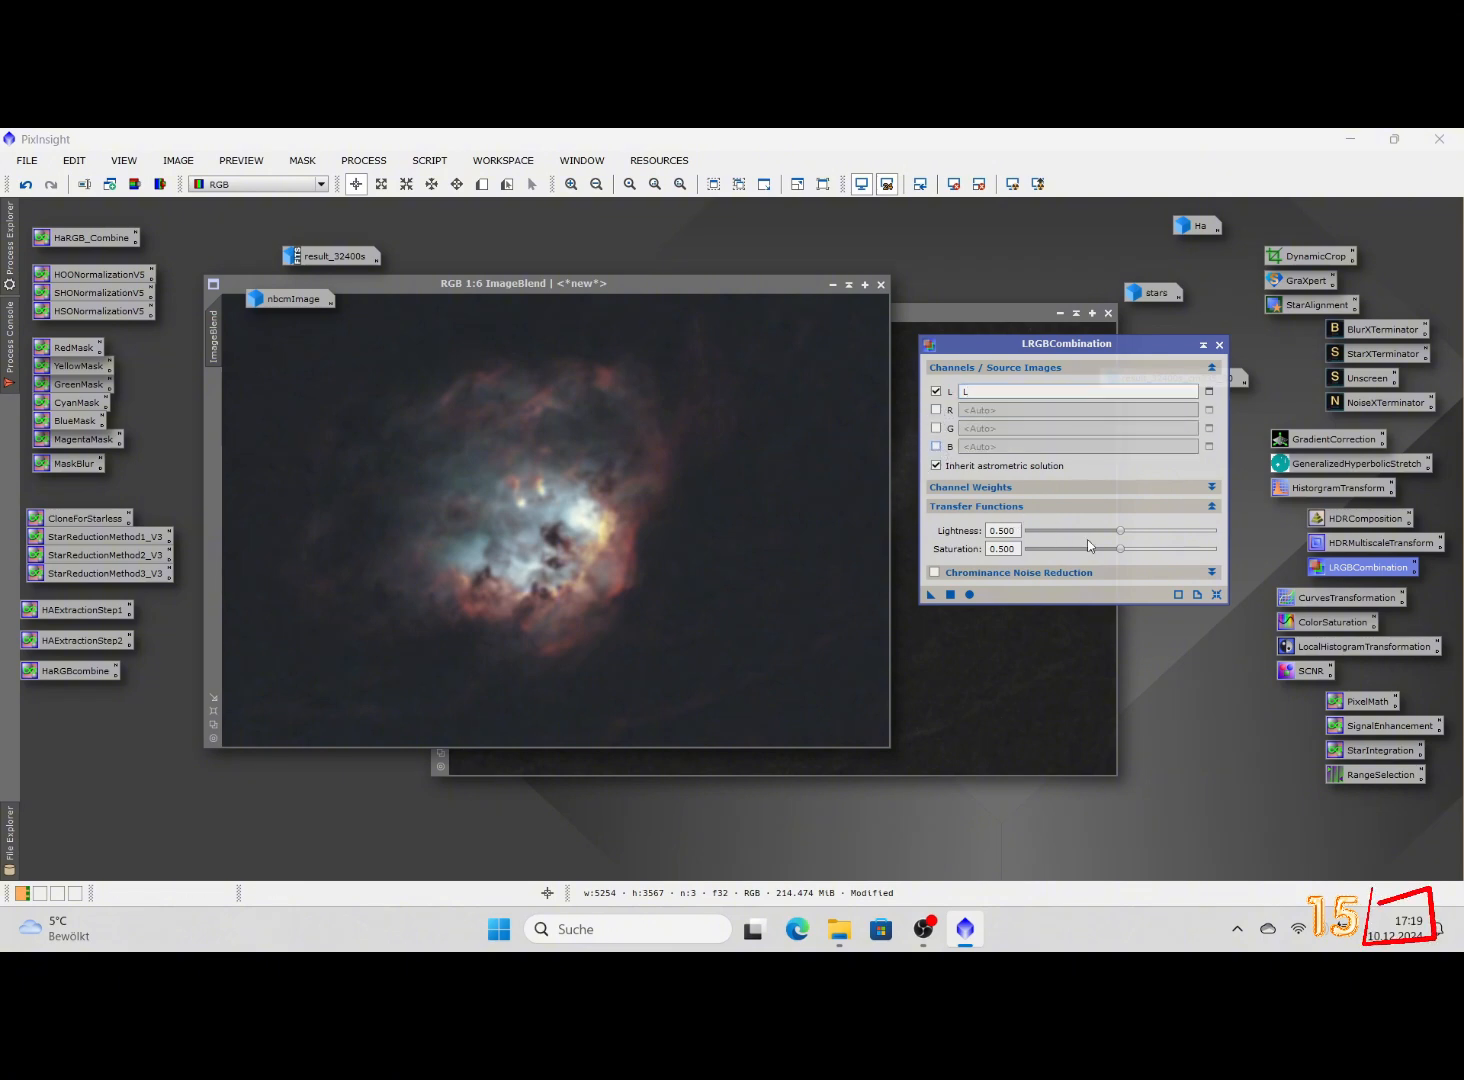
Set LRGBCombination's Saturation to 0.520, apply it to ImageBlend and close the tool
drag(1122, 553, 1124, 550)
drag(930, 595, 710, 568)
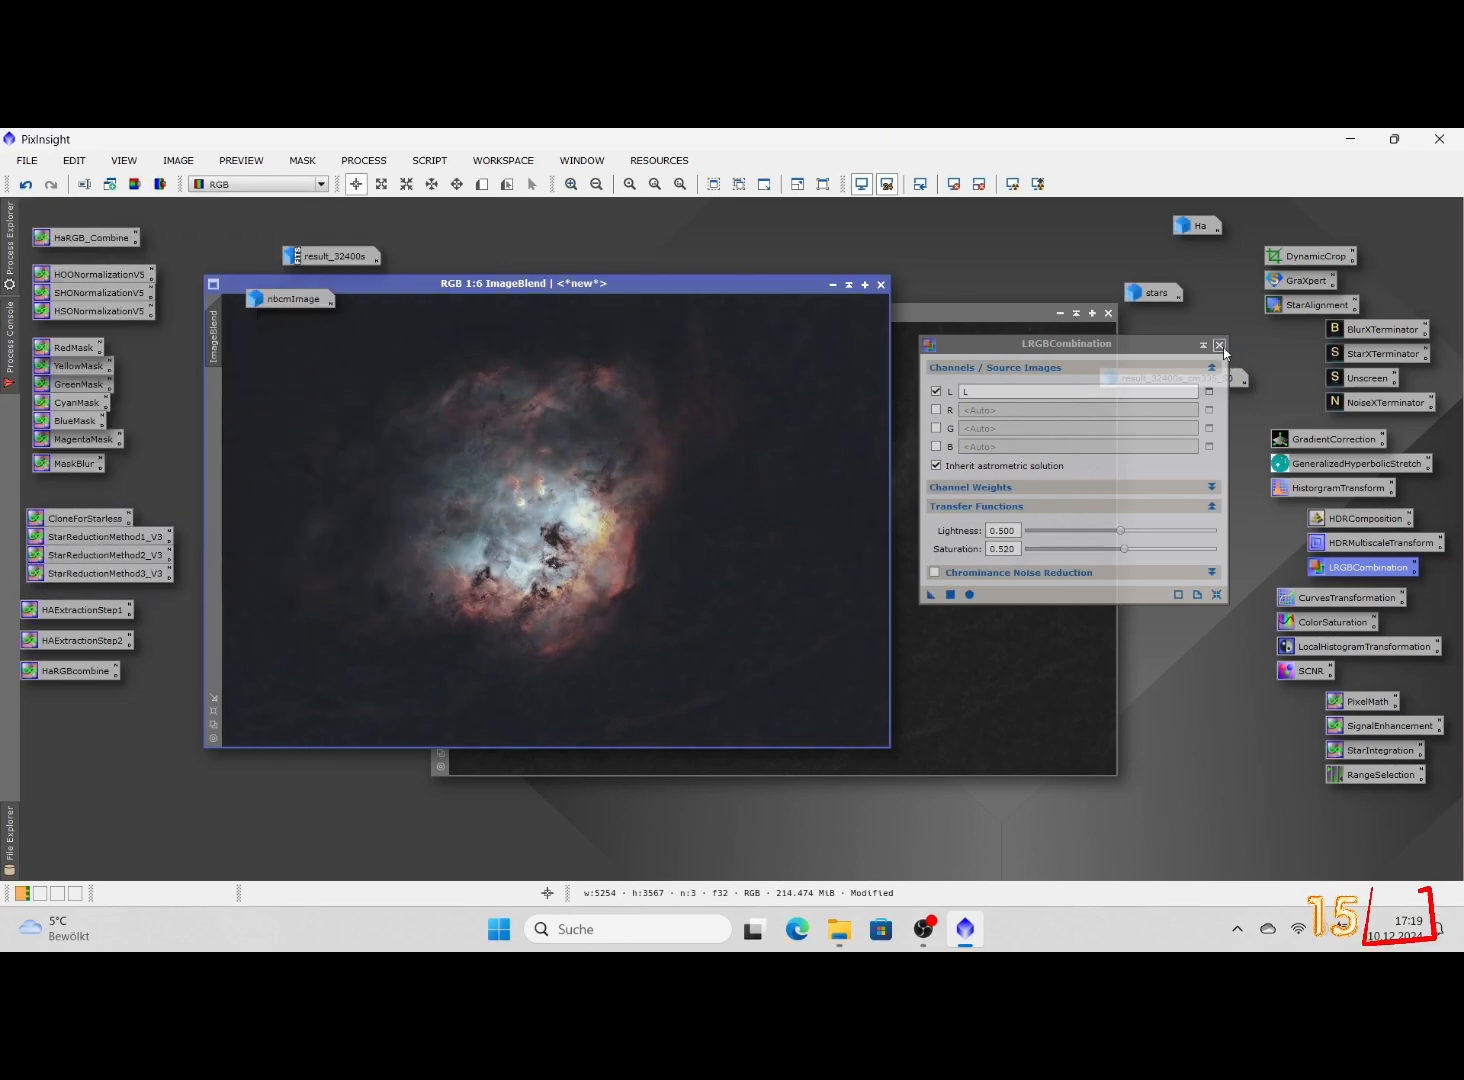
click(1219, 346)
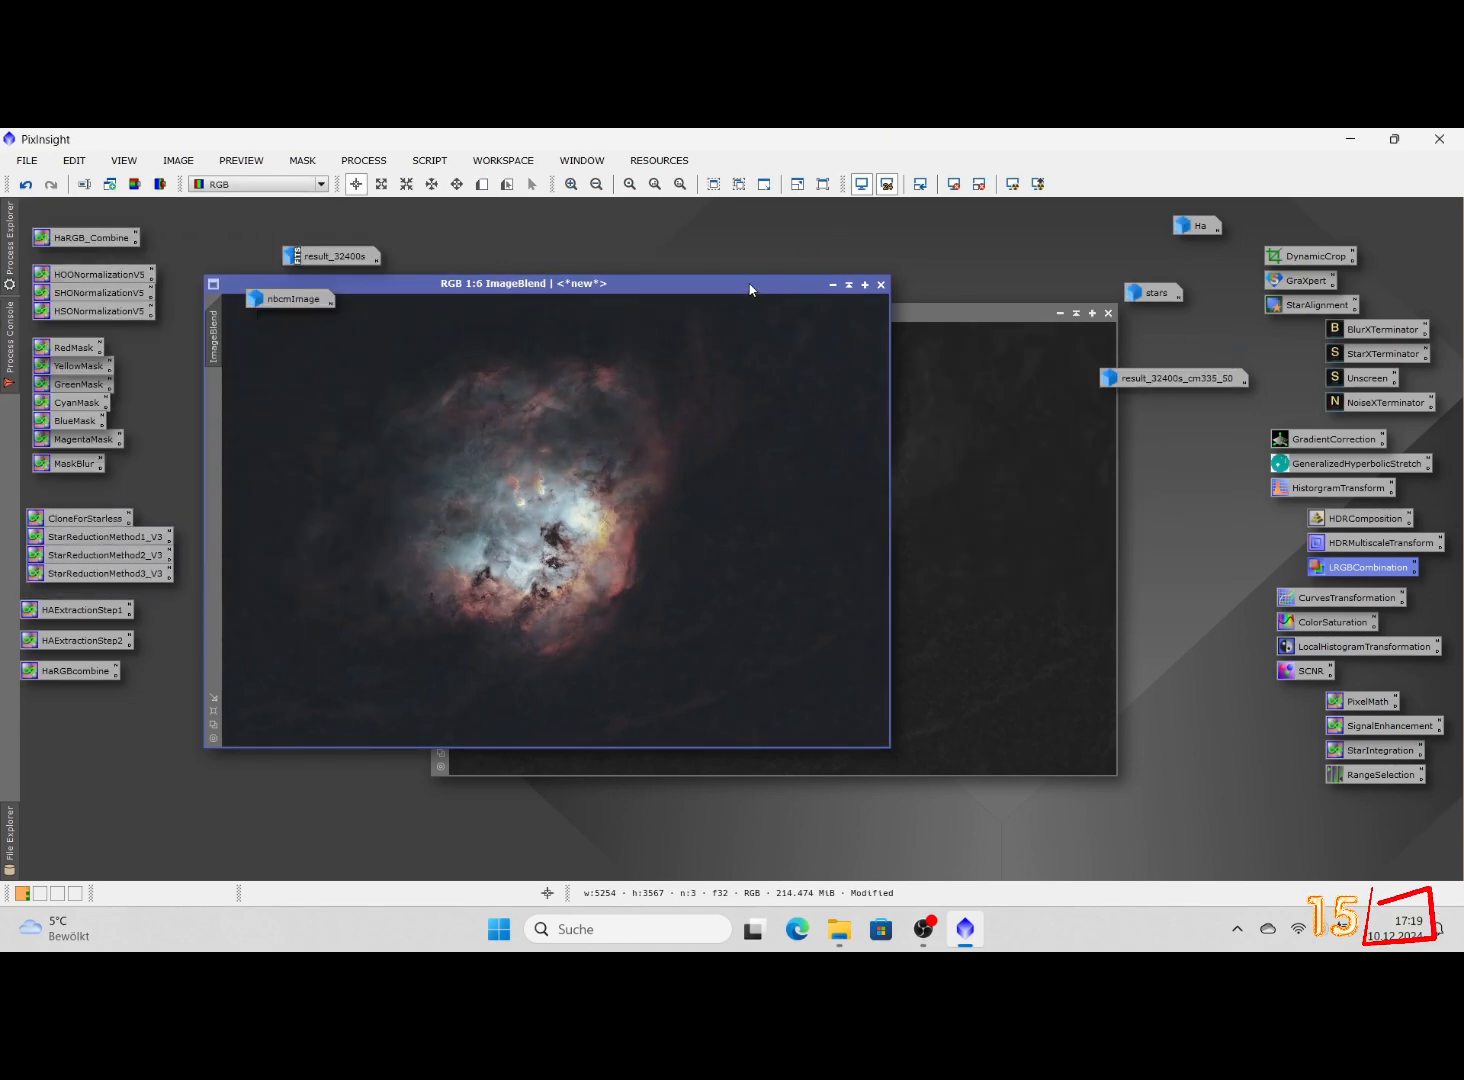
Start RangeSelection with its real-time preview on ImageBlend and set Lower limit to 0.14 and Fuzziness to 0.18
drag(750, 290, 867, 318)
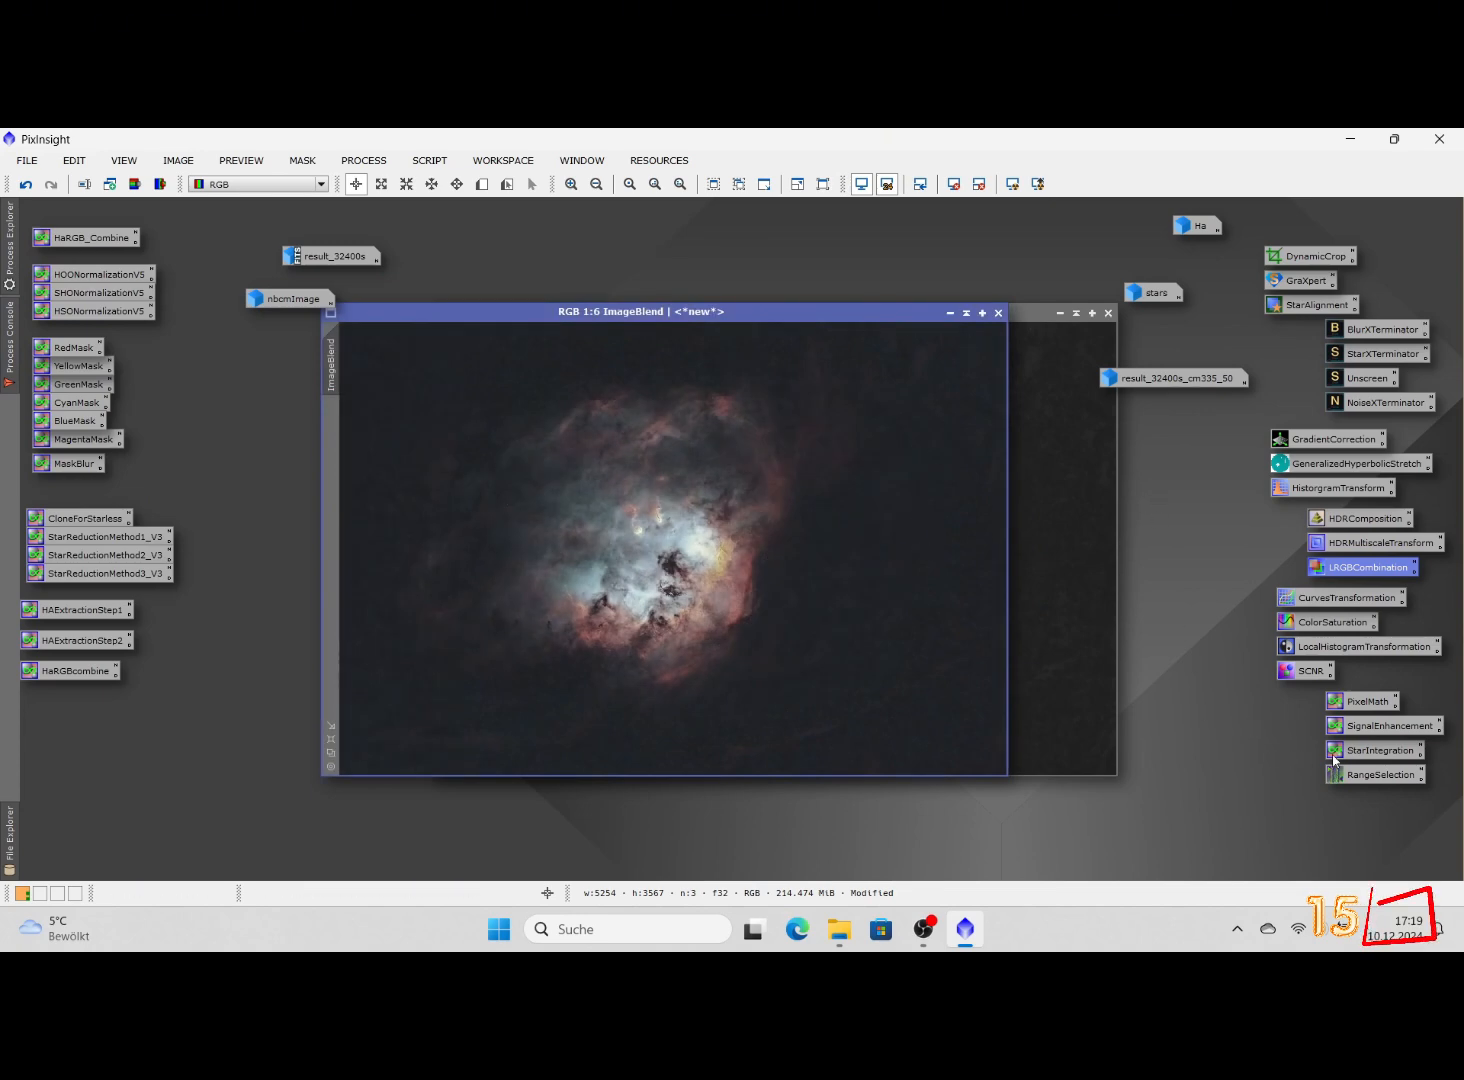
double_click(1380, 774)
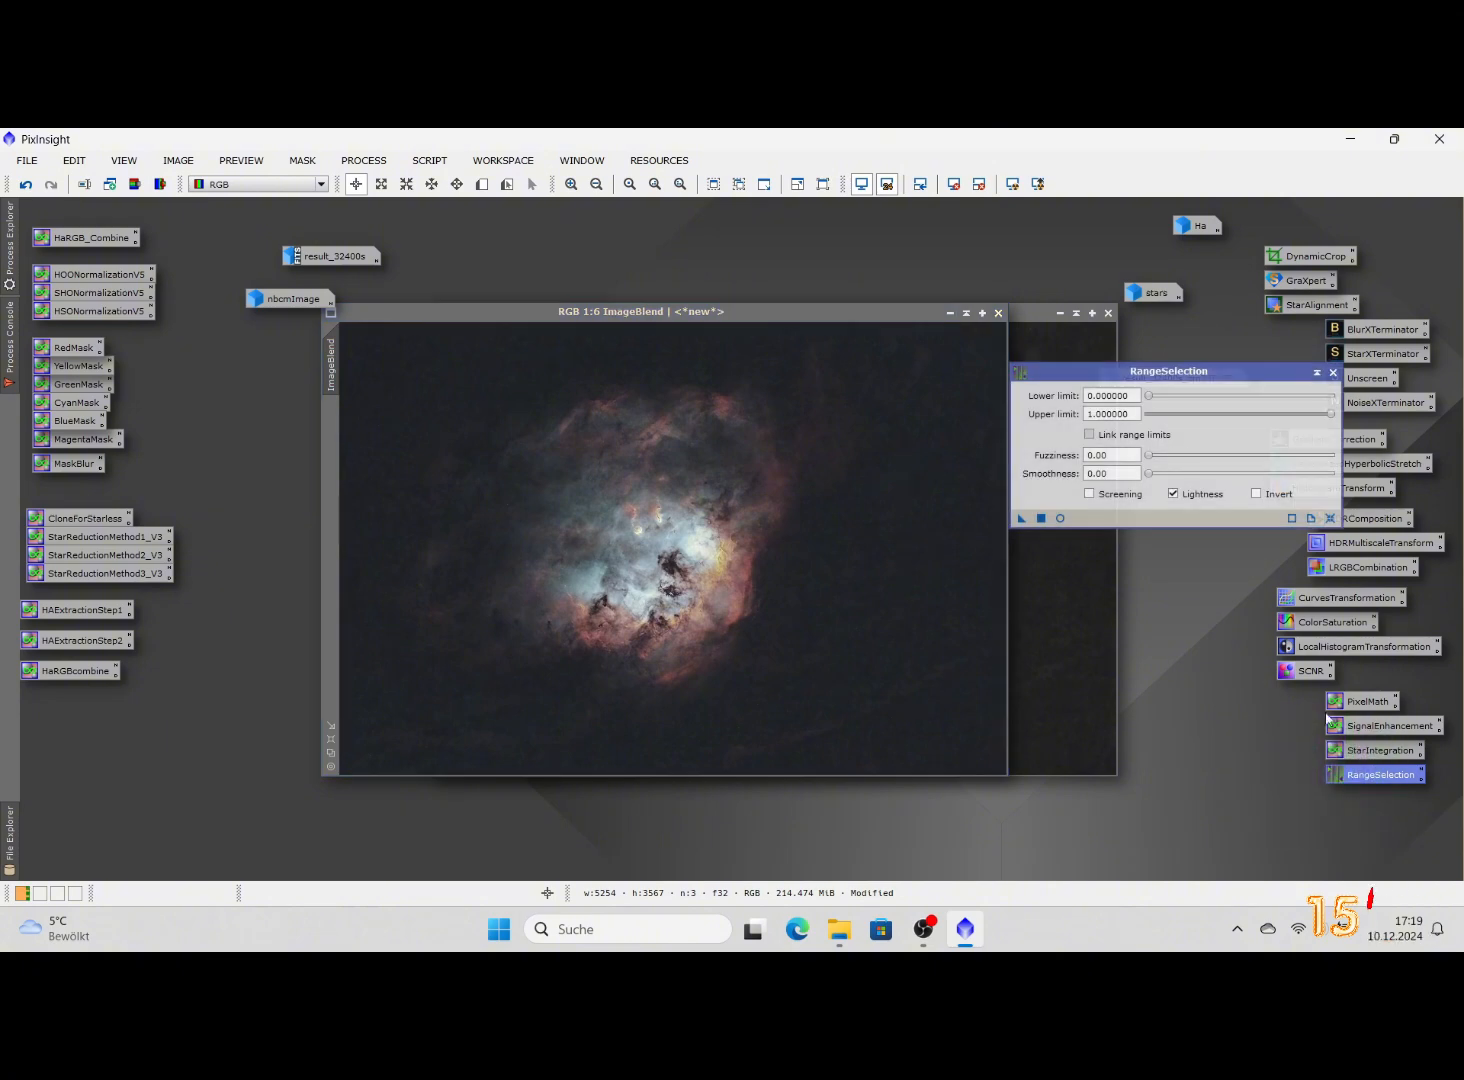
click(1061, 518)
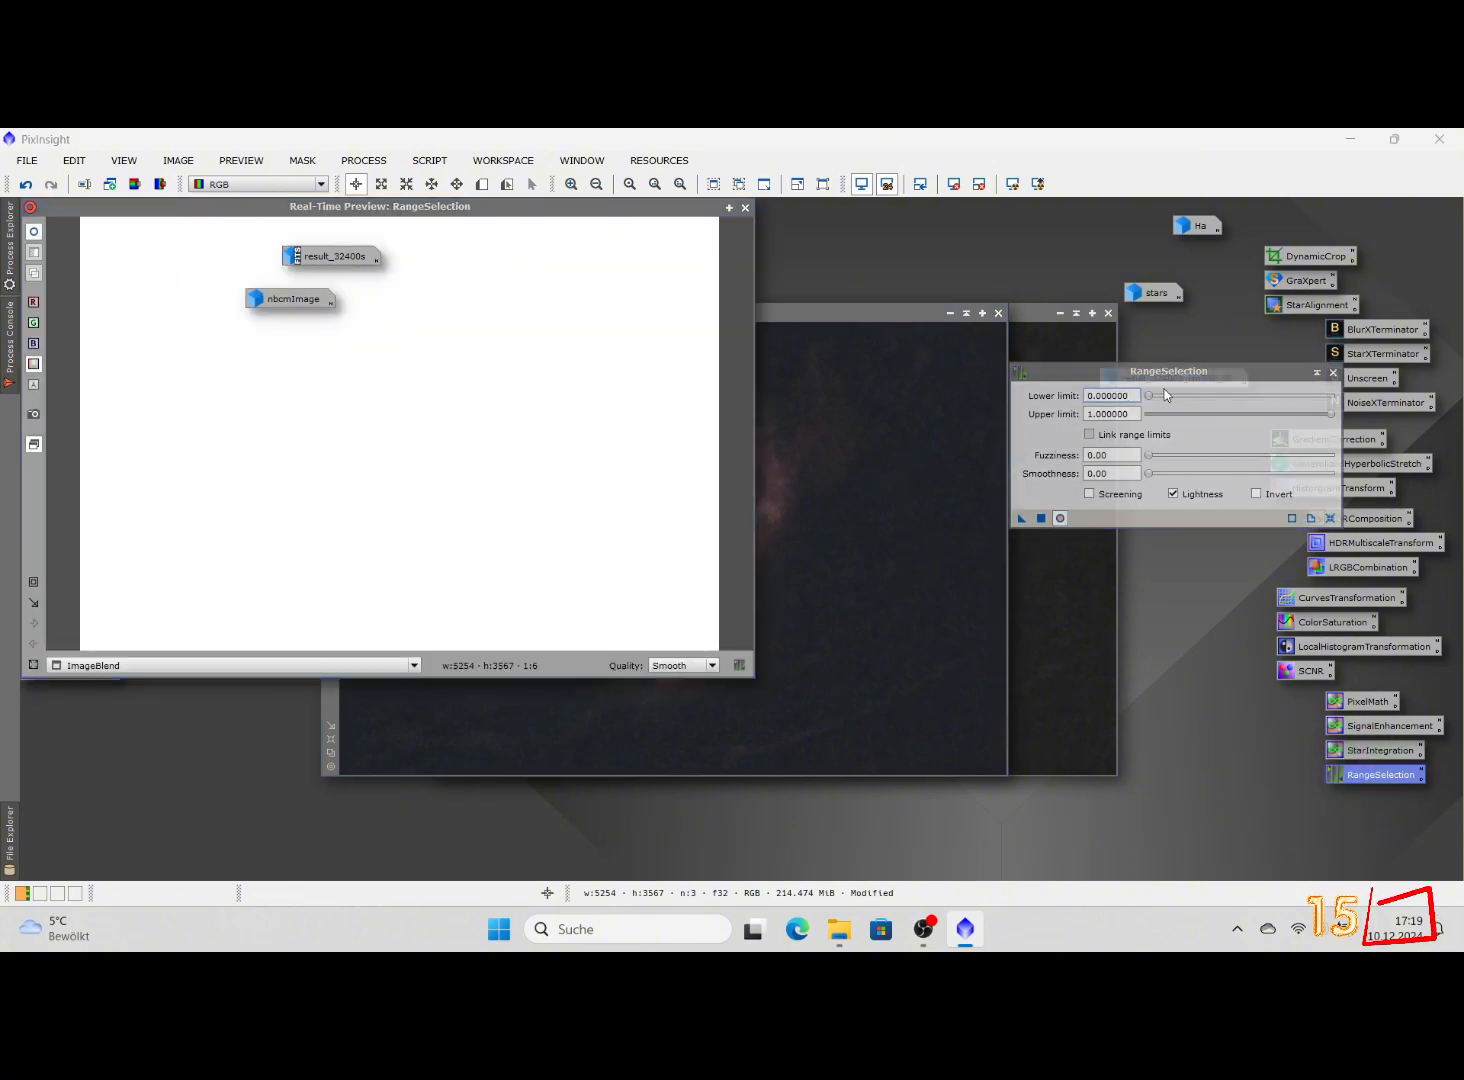
drag(1150, 396, 1179, 398)
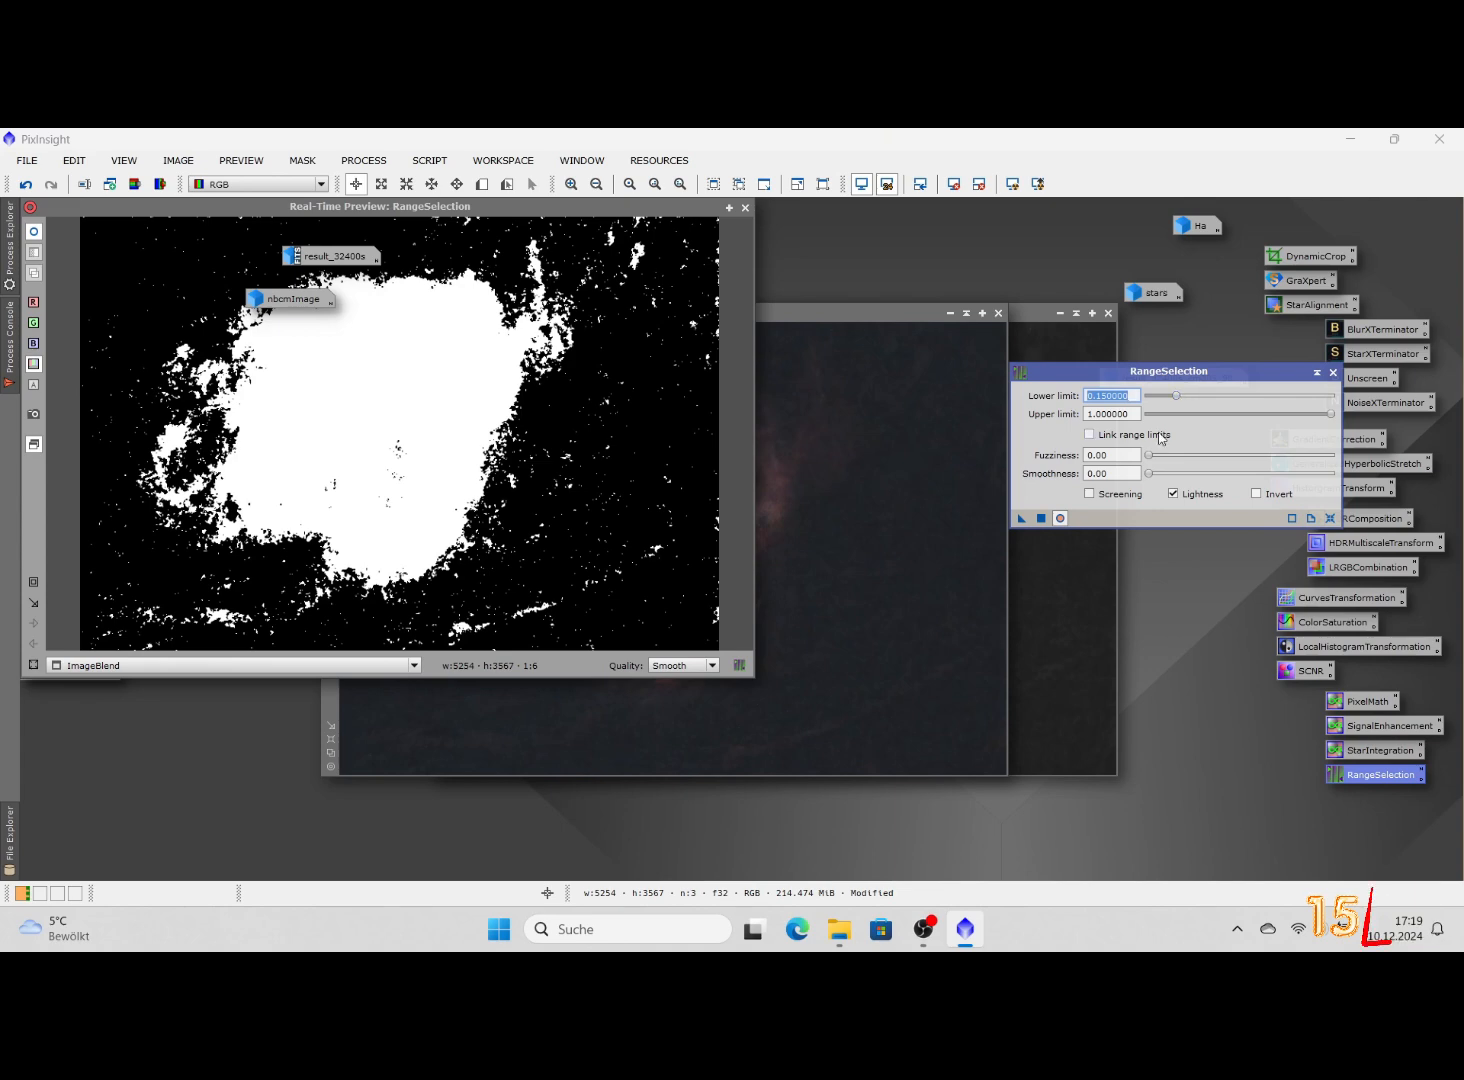
drag(1175, 393, 1176, 395)
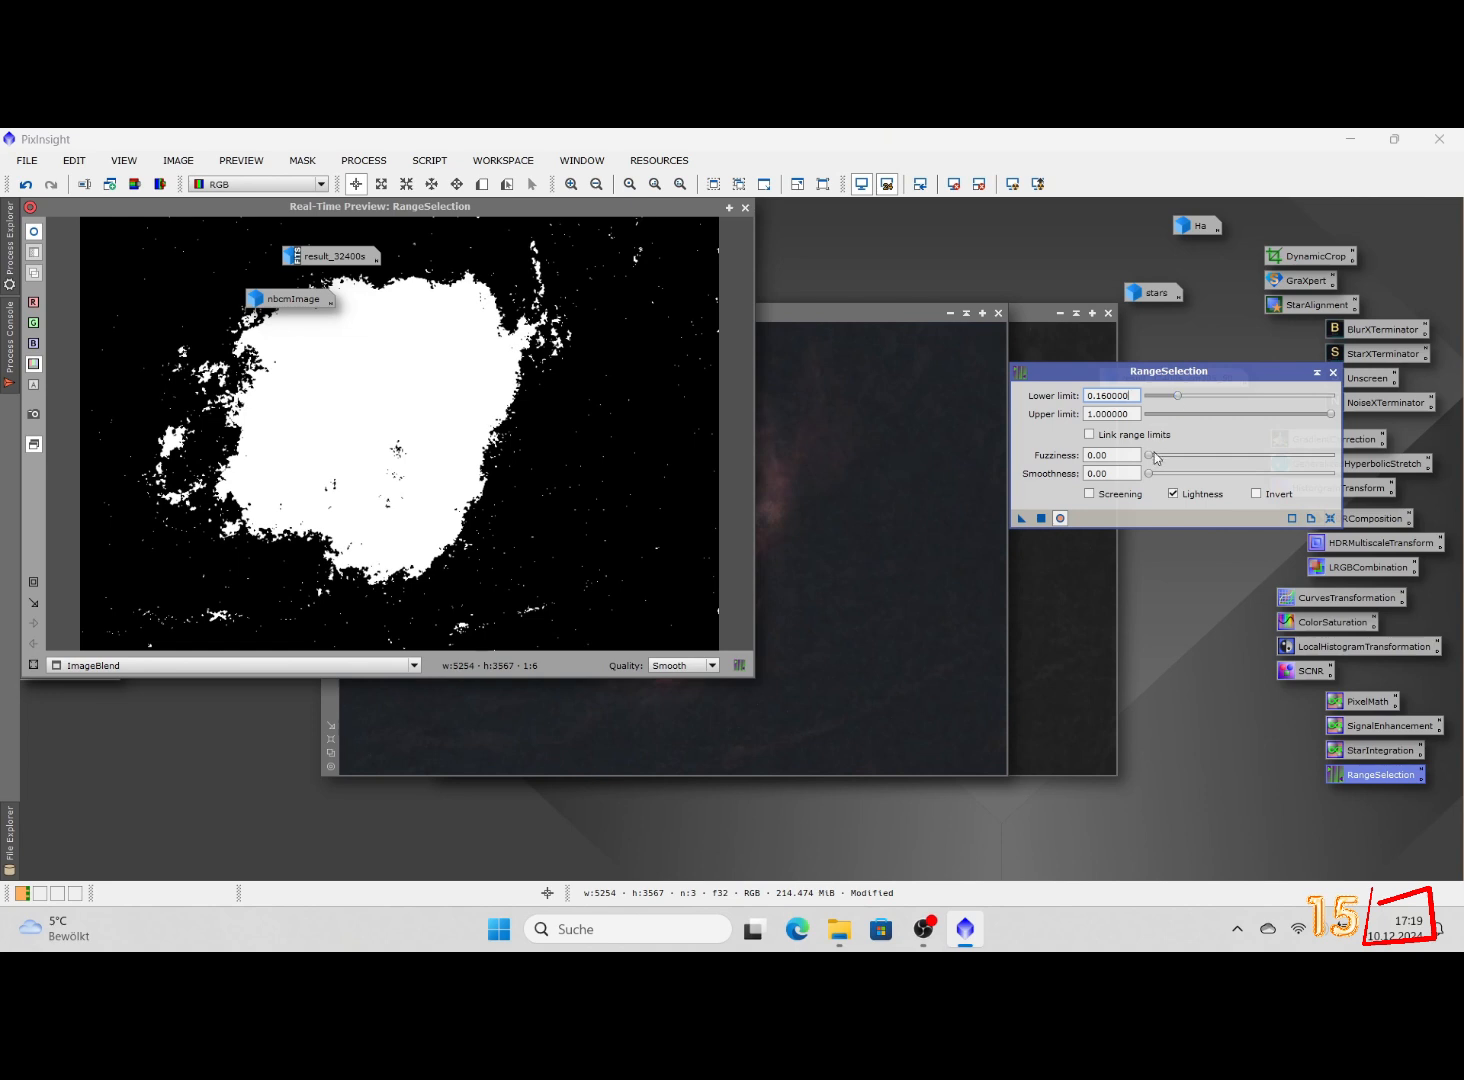
drag(1149, 455, 1173, 398)
click(1177, 398)
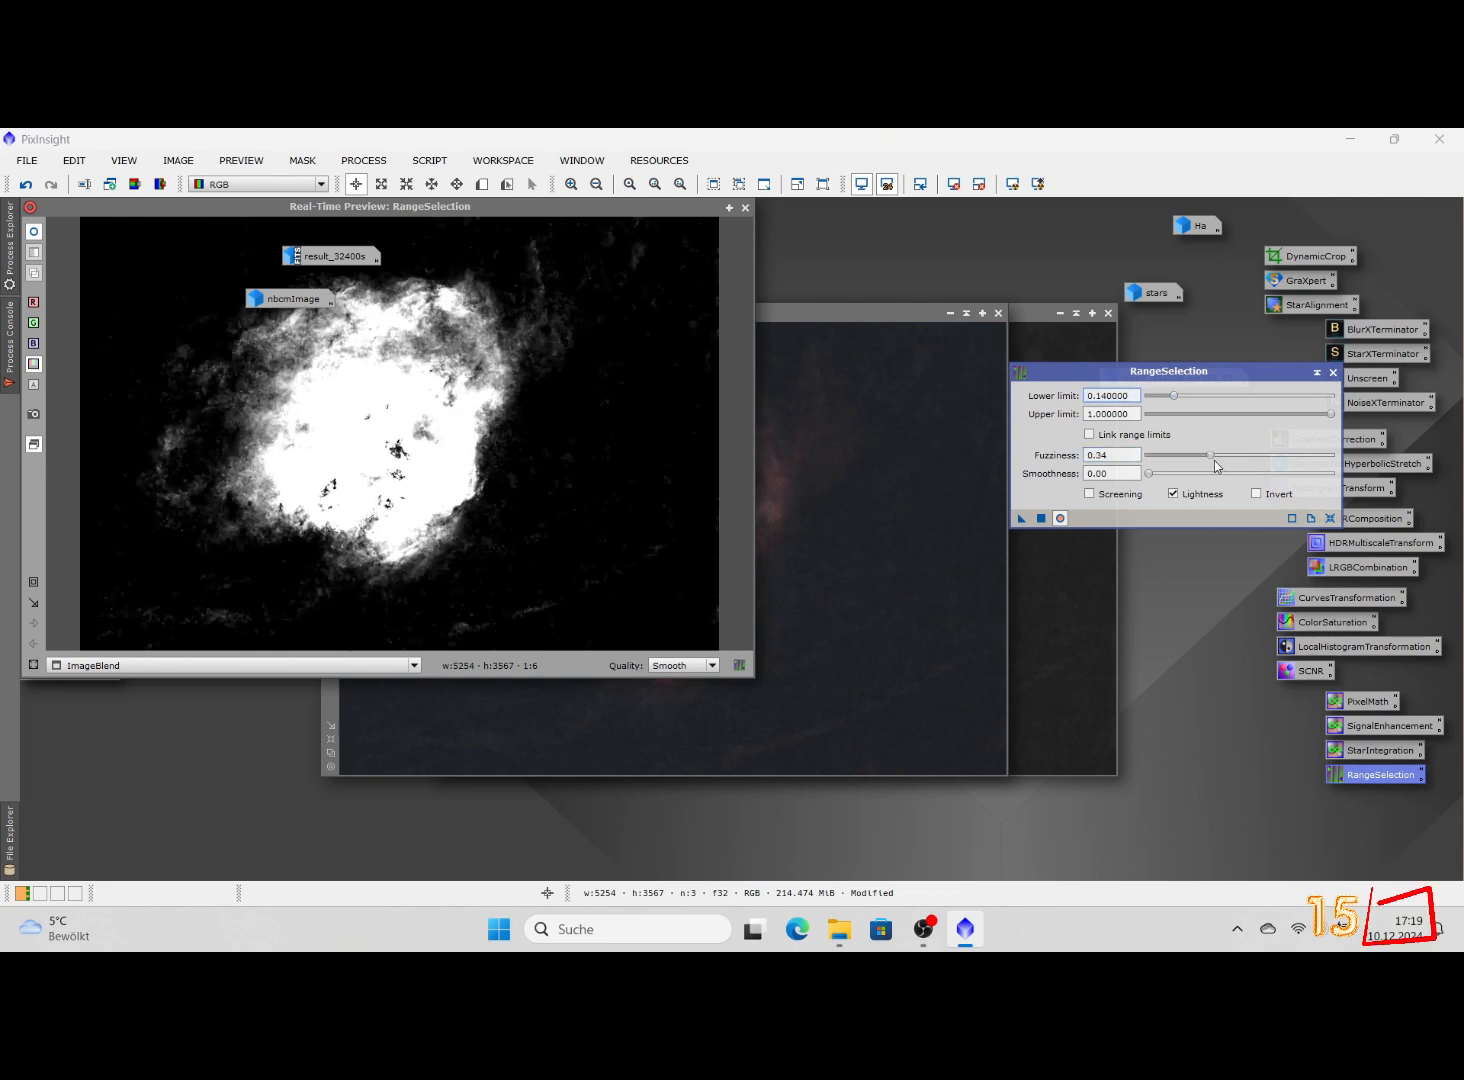
drag(1214, 460, 1185, 460)
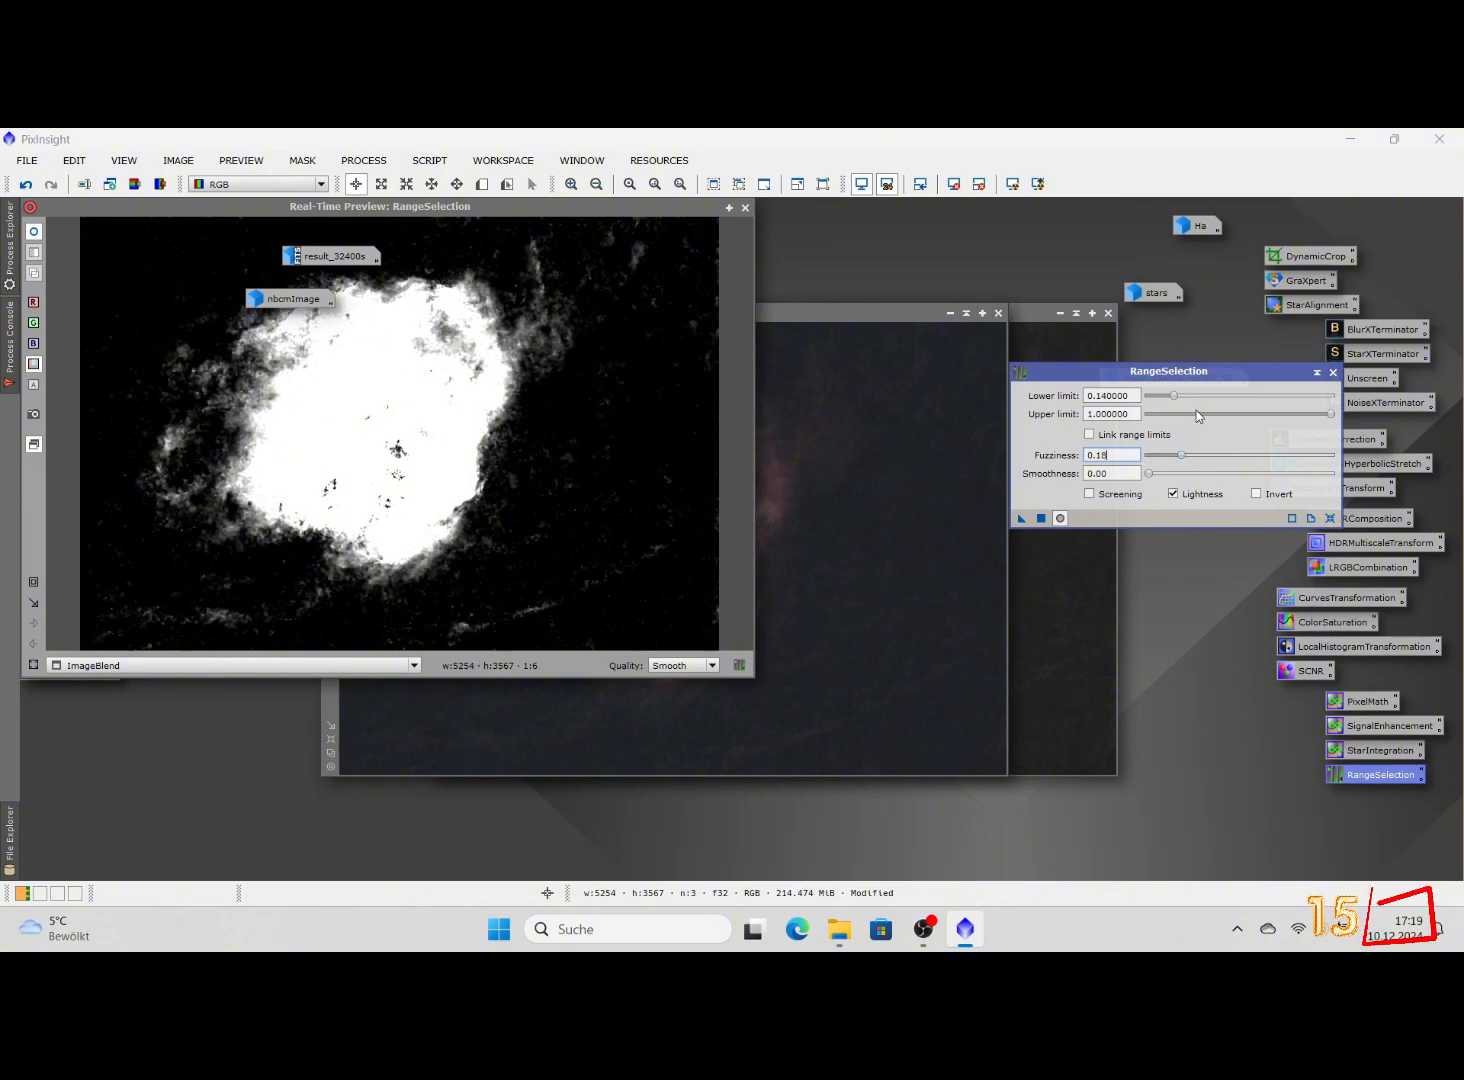
Generate the range mask from ImageBlend, close RangeSelection and its preview, and invert the mask
click(1042, 517)
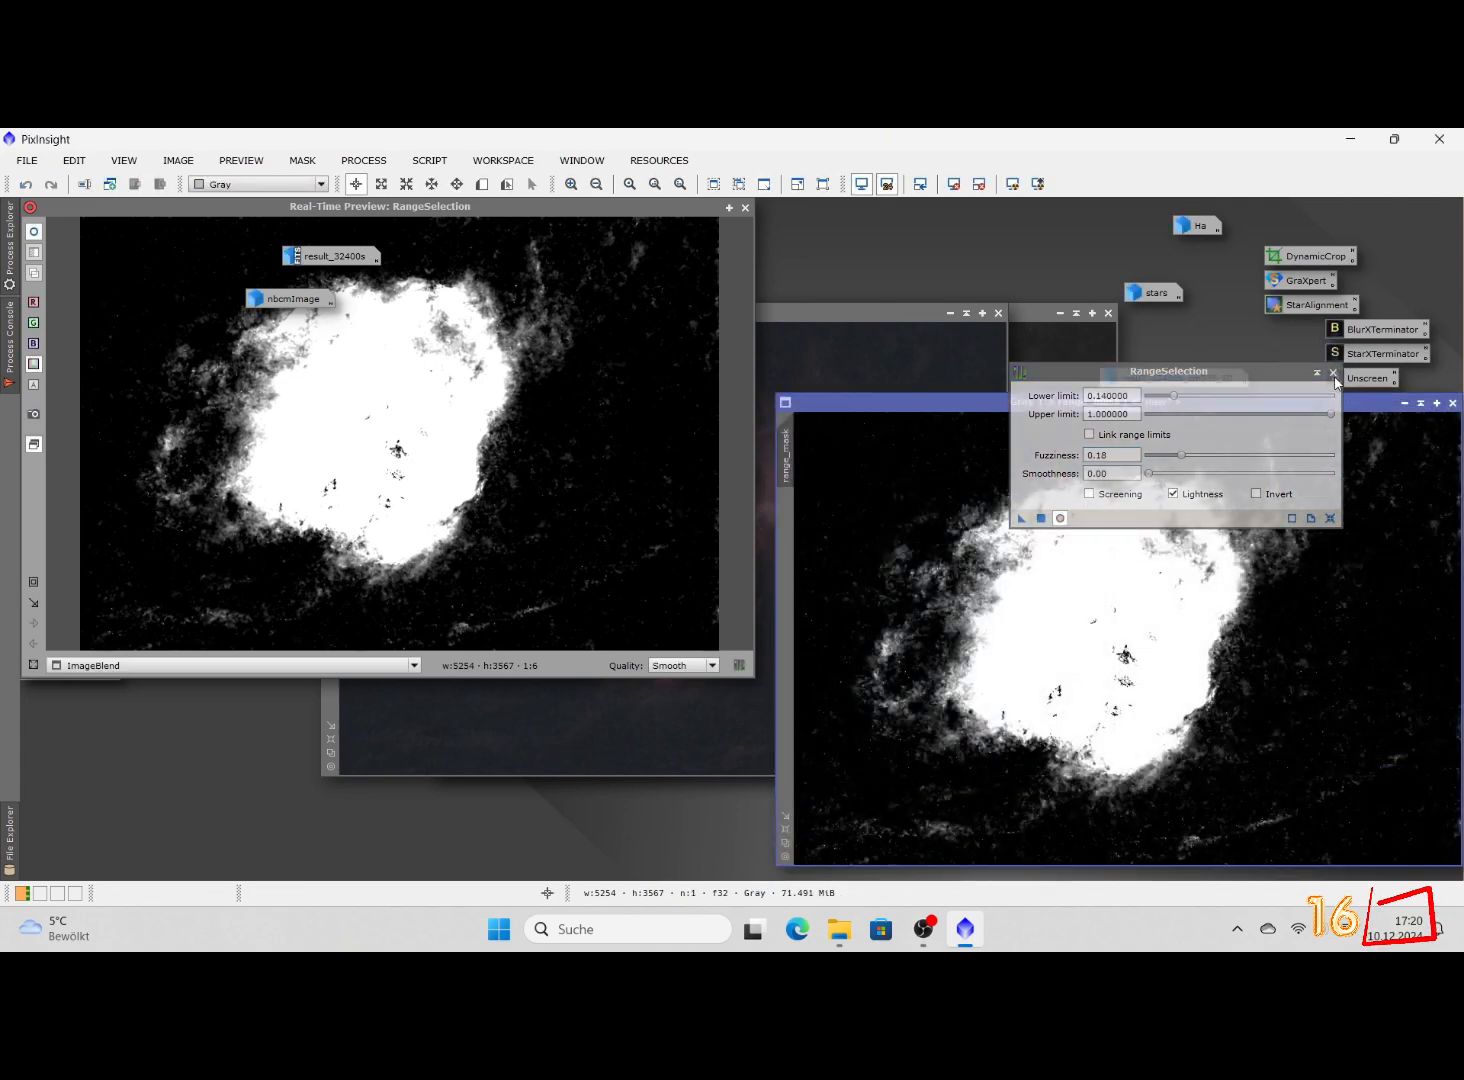
click(1333, 372)
click(745, 207)
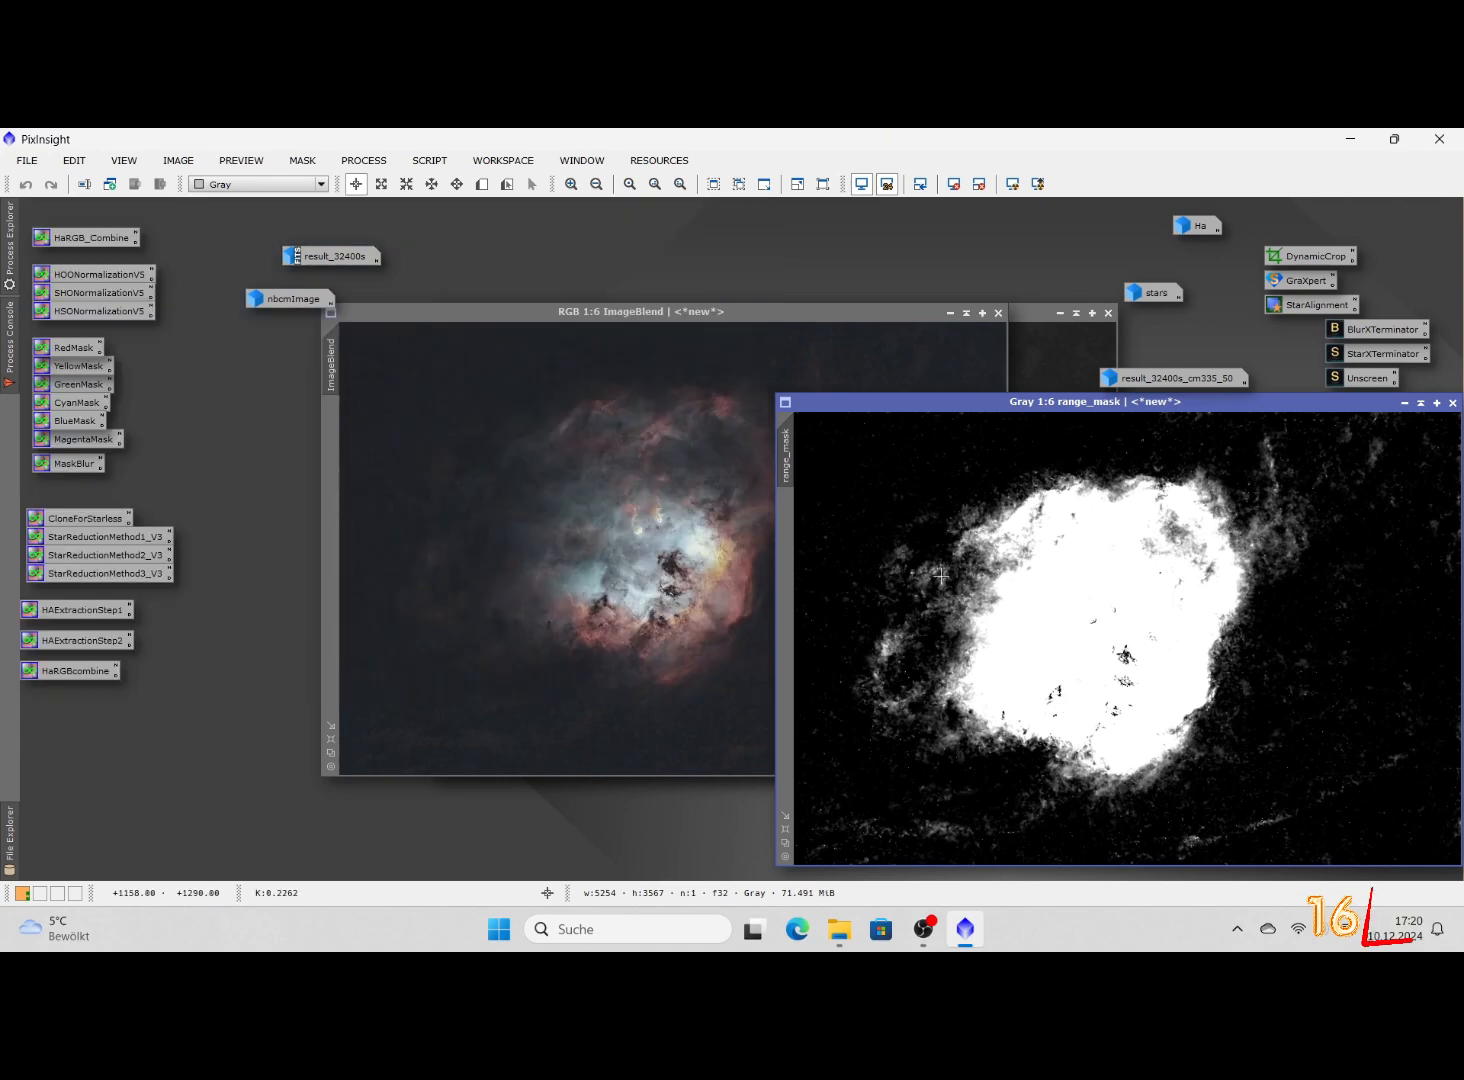
key(ctrl+i)
Run the CombineImages script on ImageBlend and choose stars as the second image
click(630, 318)
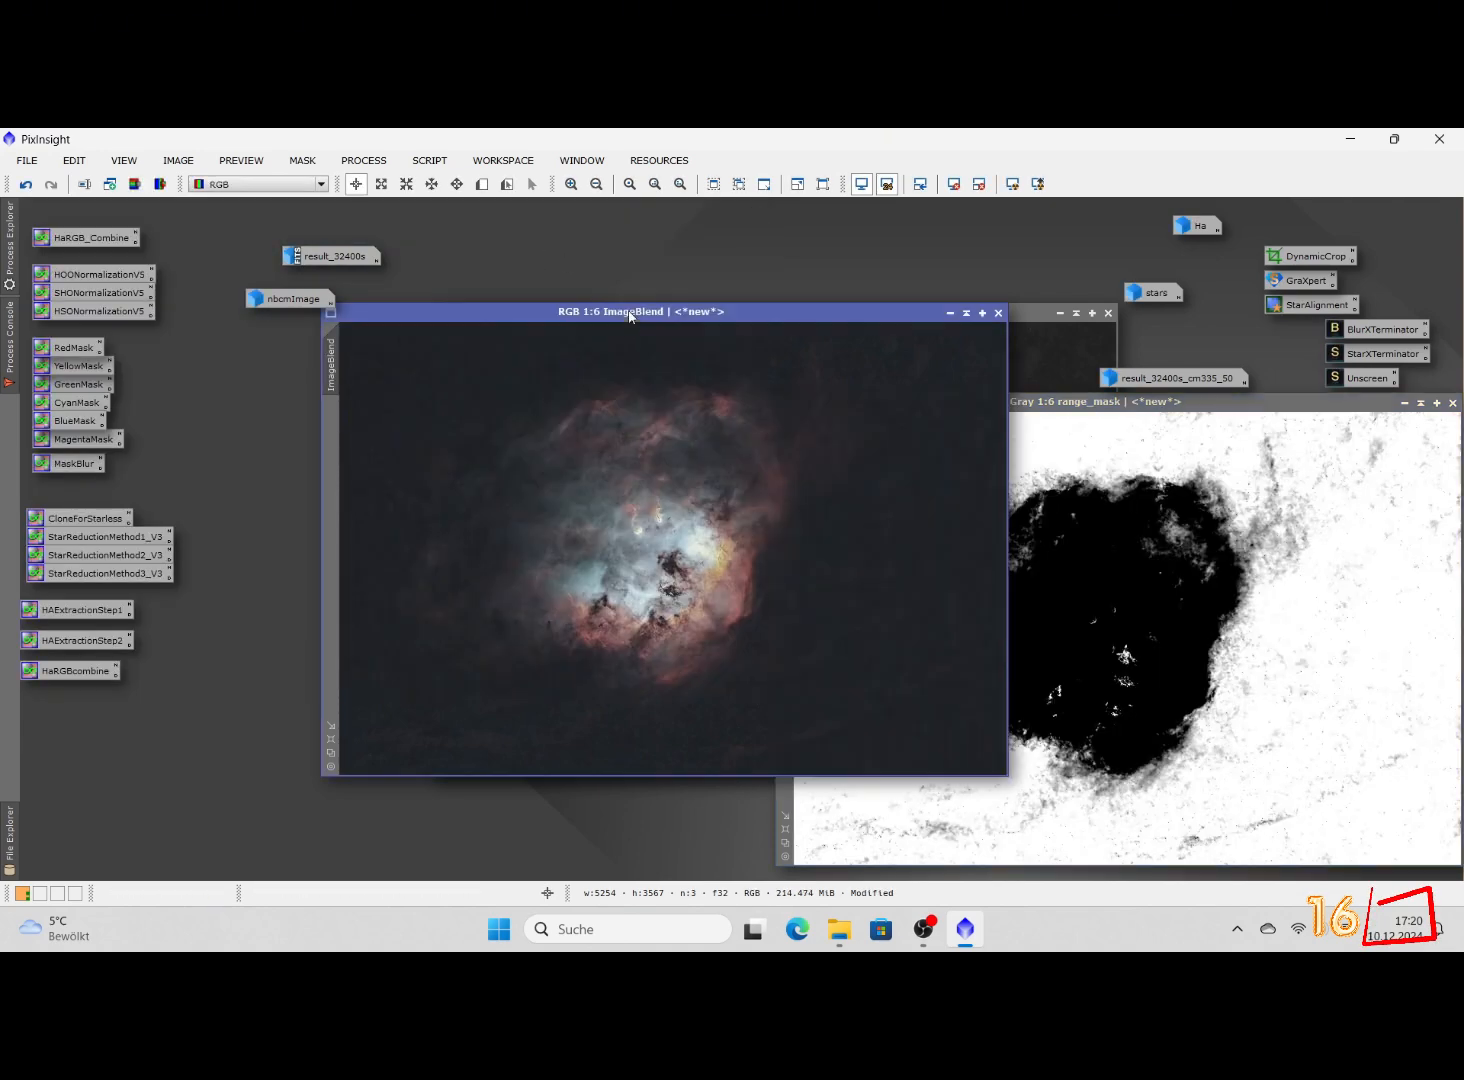
click(431, 161)
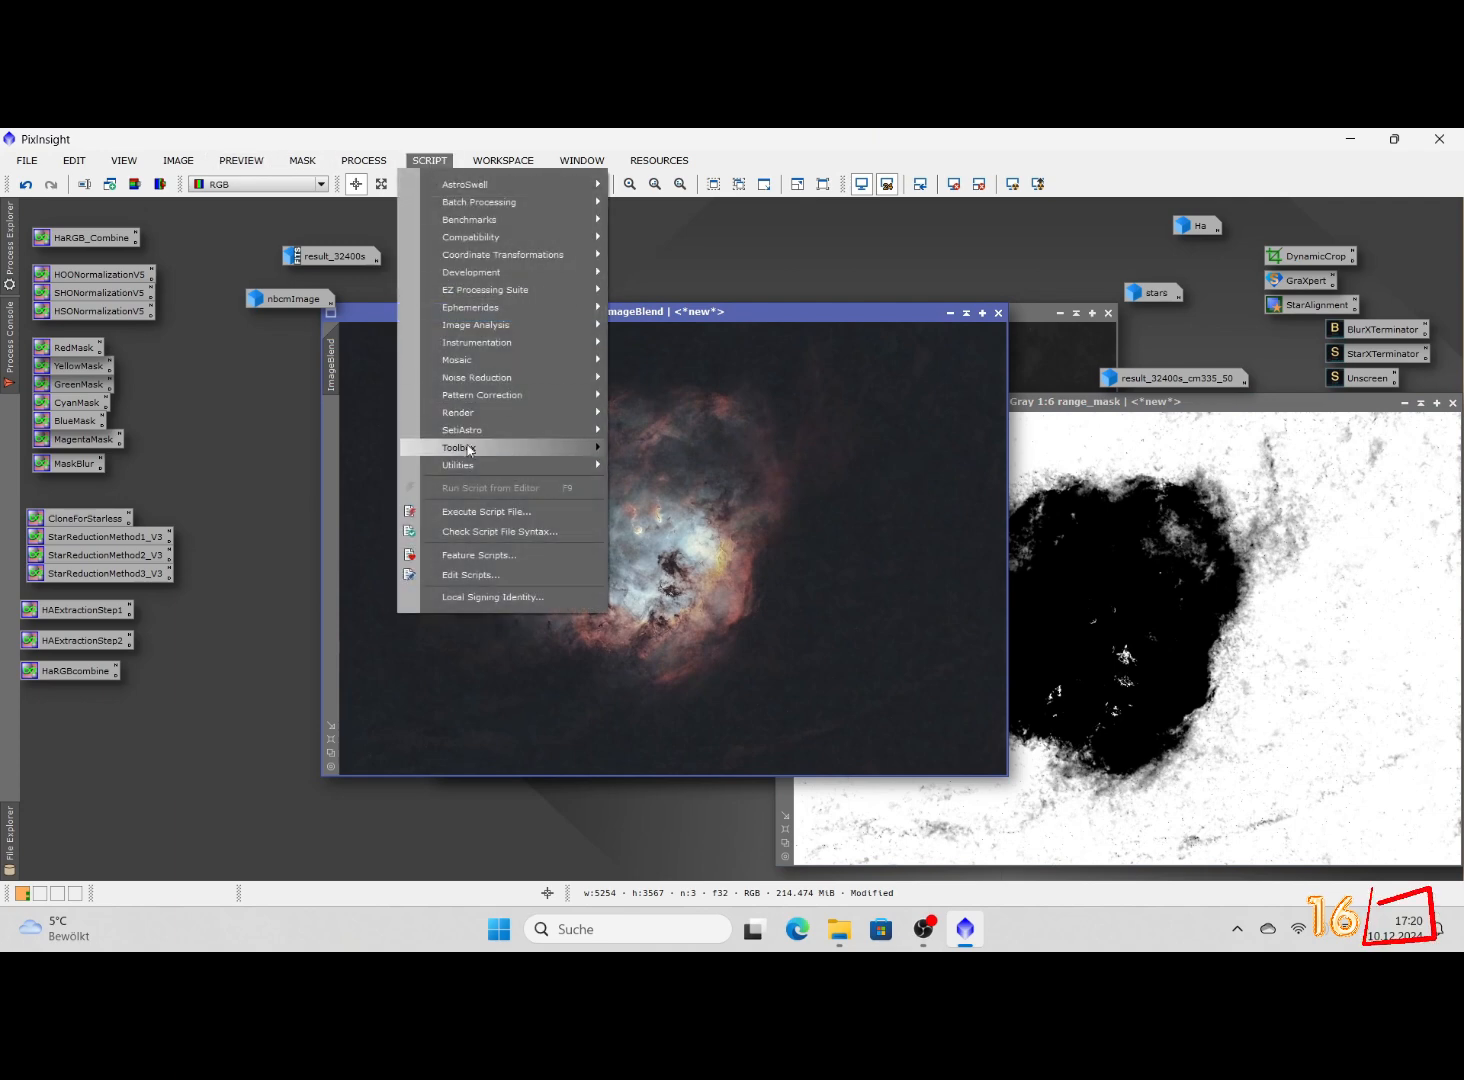
mouse_move(470, 449)
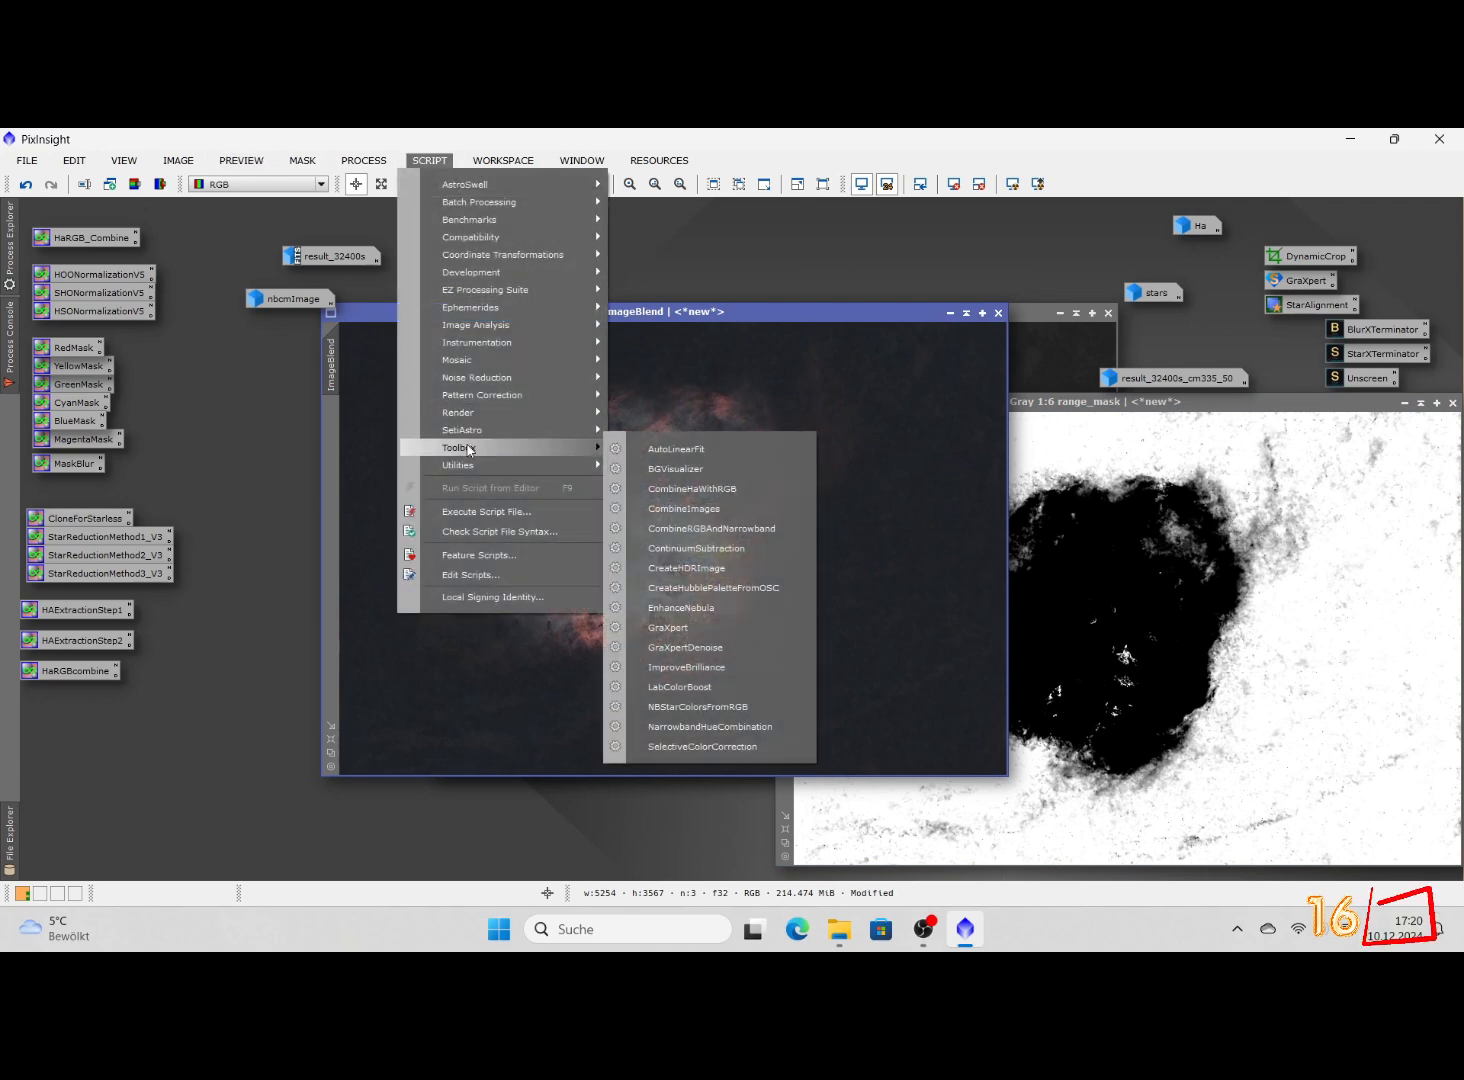
click(714, 509)
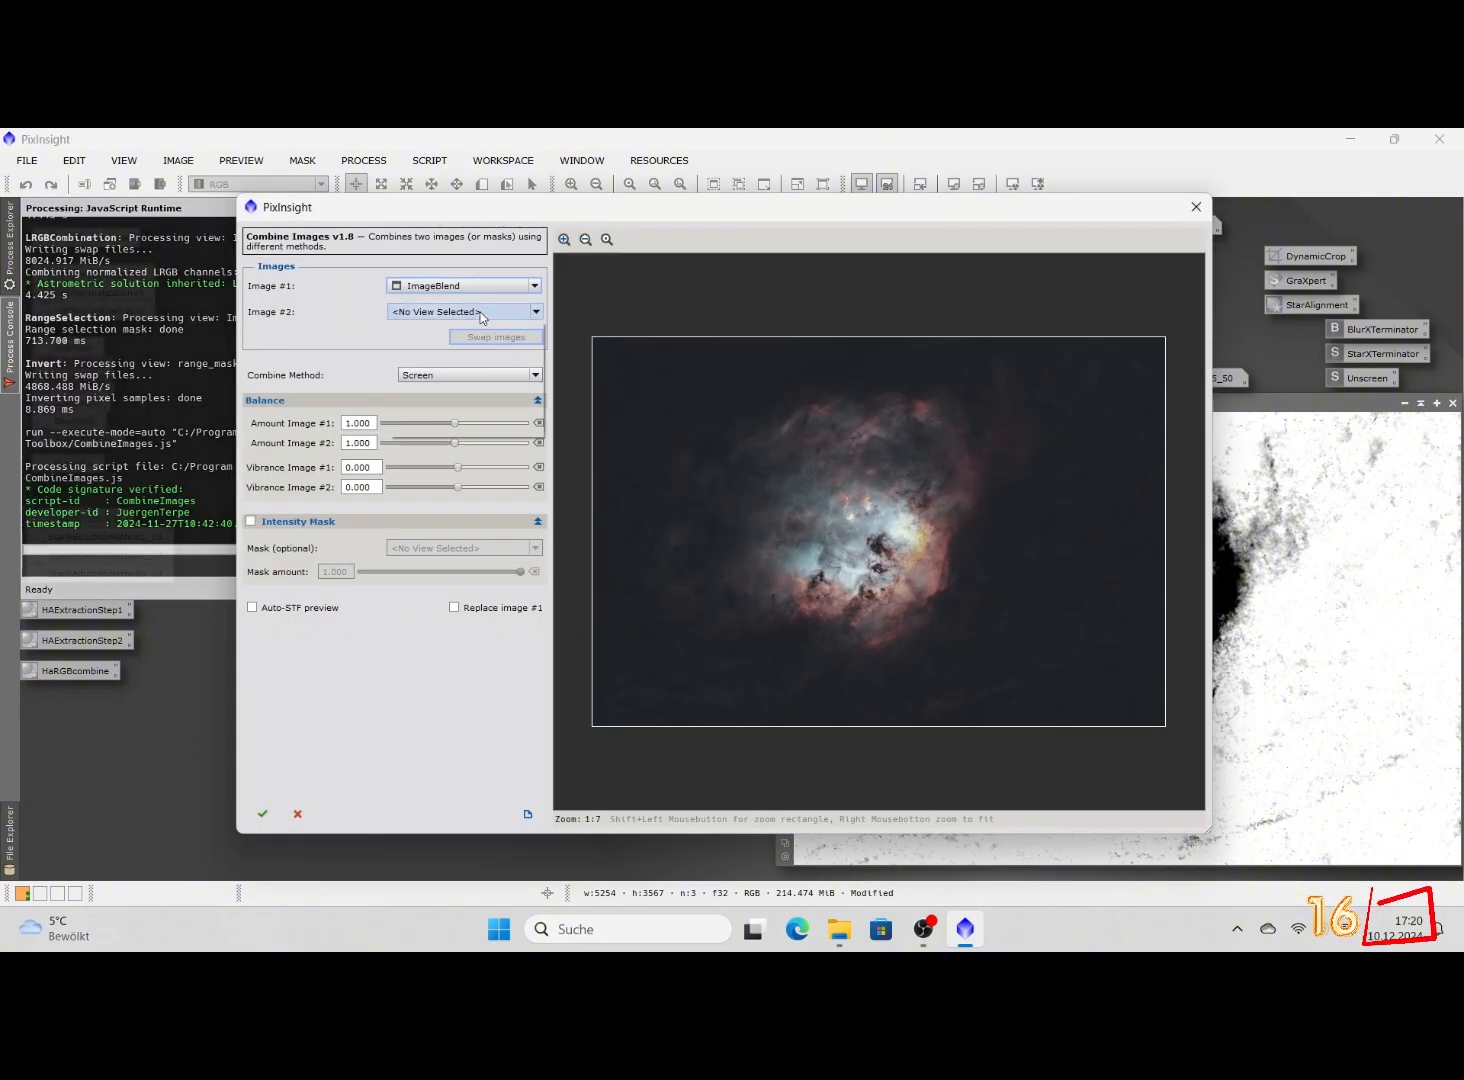
click(487, 312)
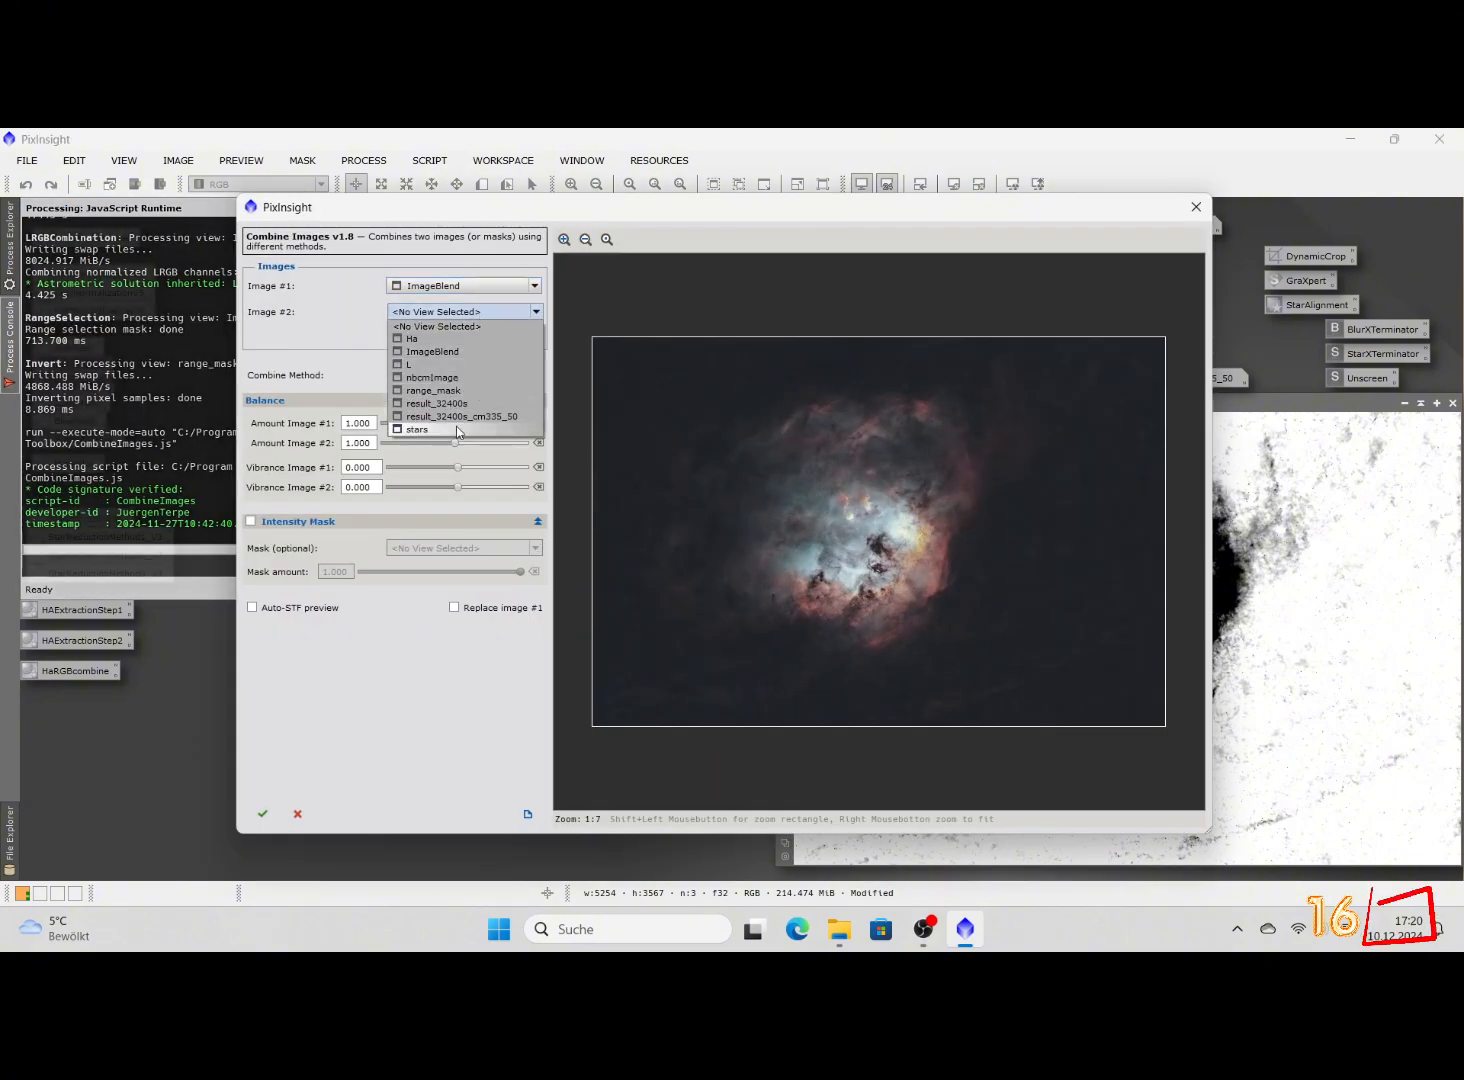
click(455, 430)
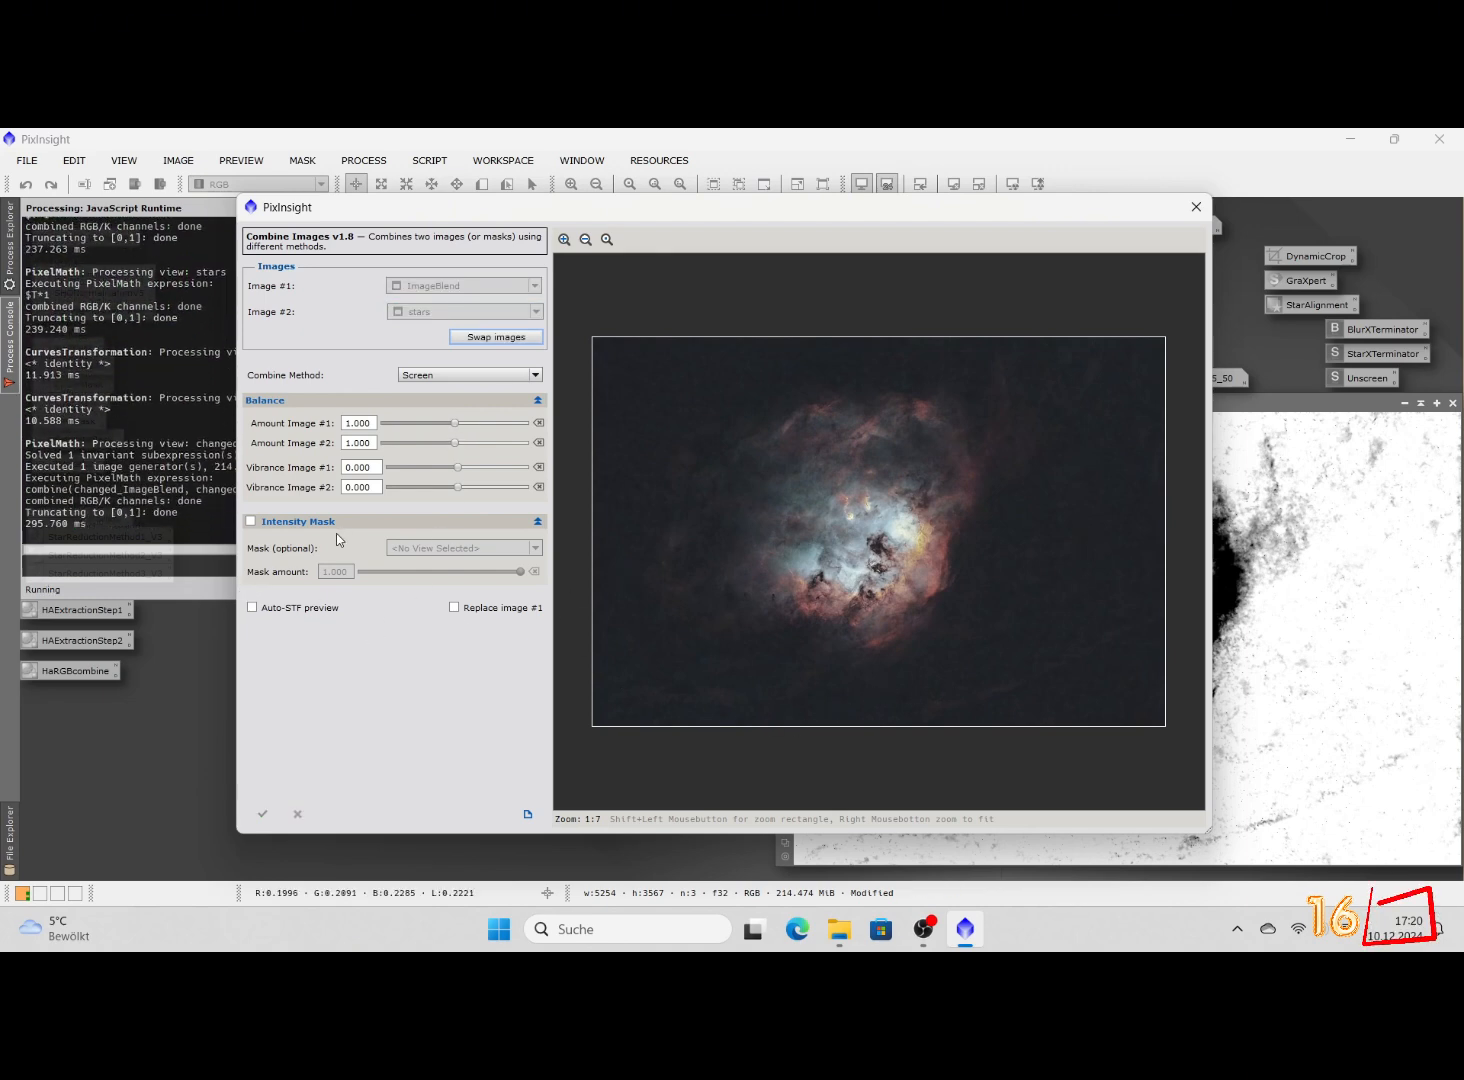
Enable the intensity mask with range_mask and execute the Screen combination of ImageBlend and stars
click(250, 522)
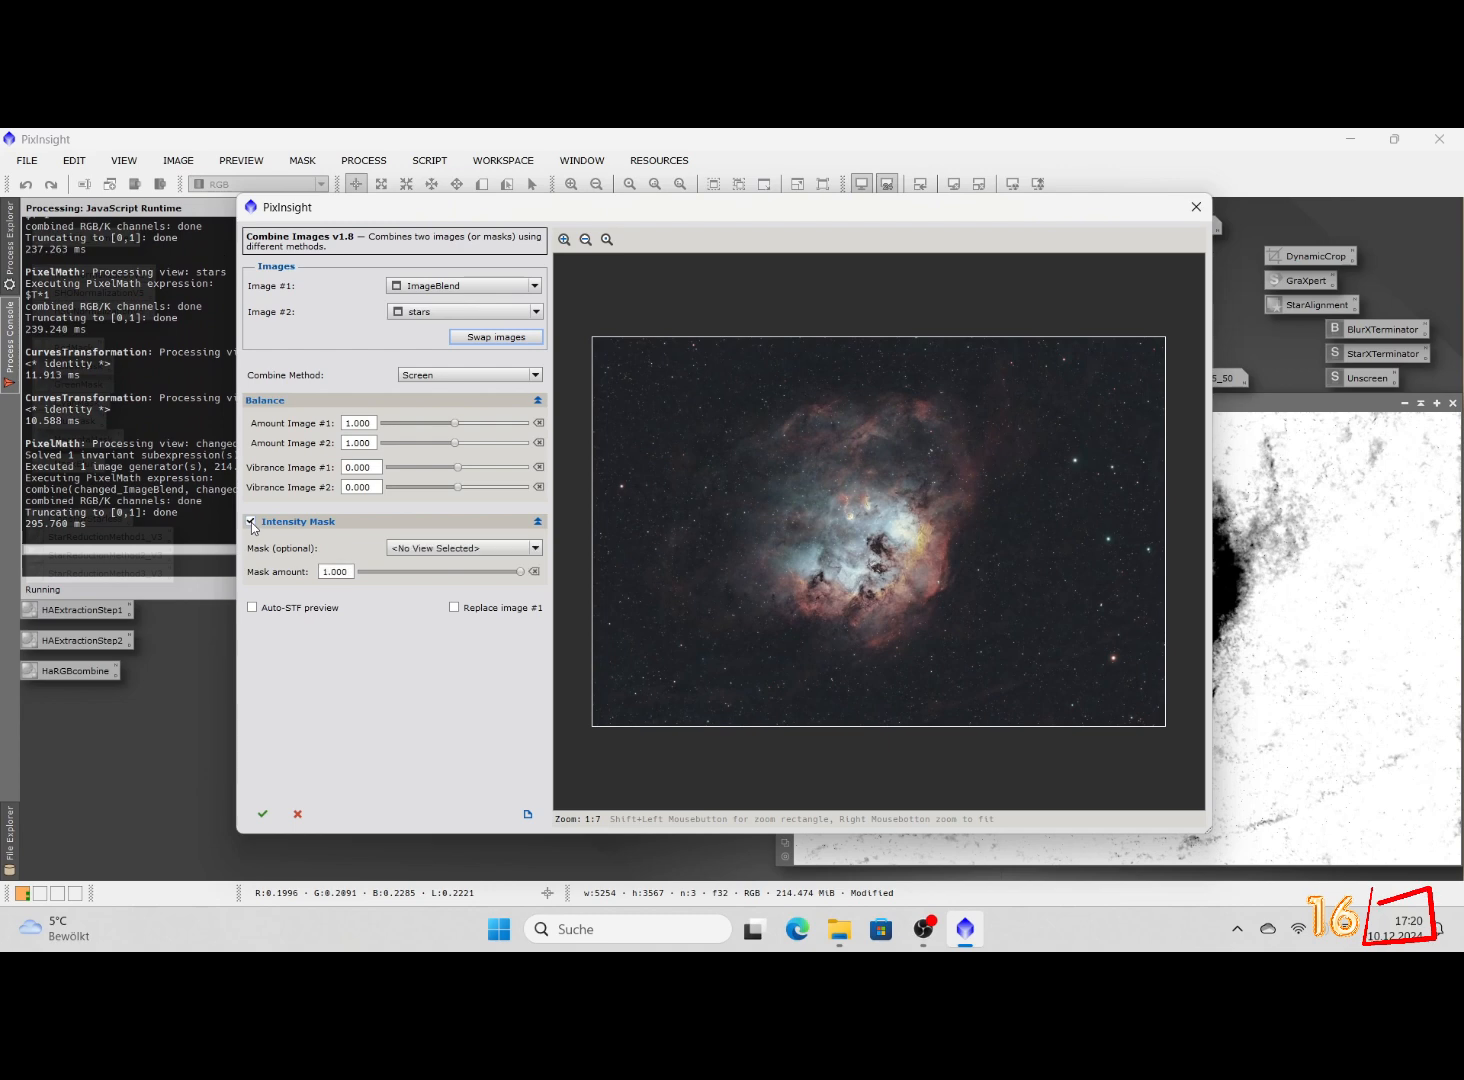
click(497, 554)
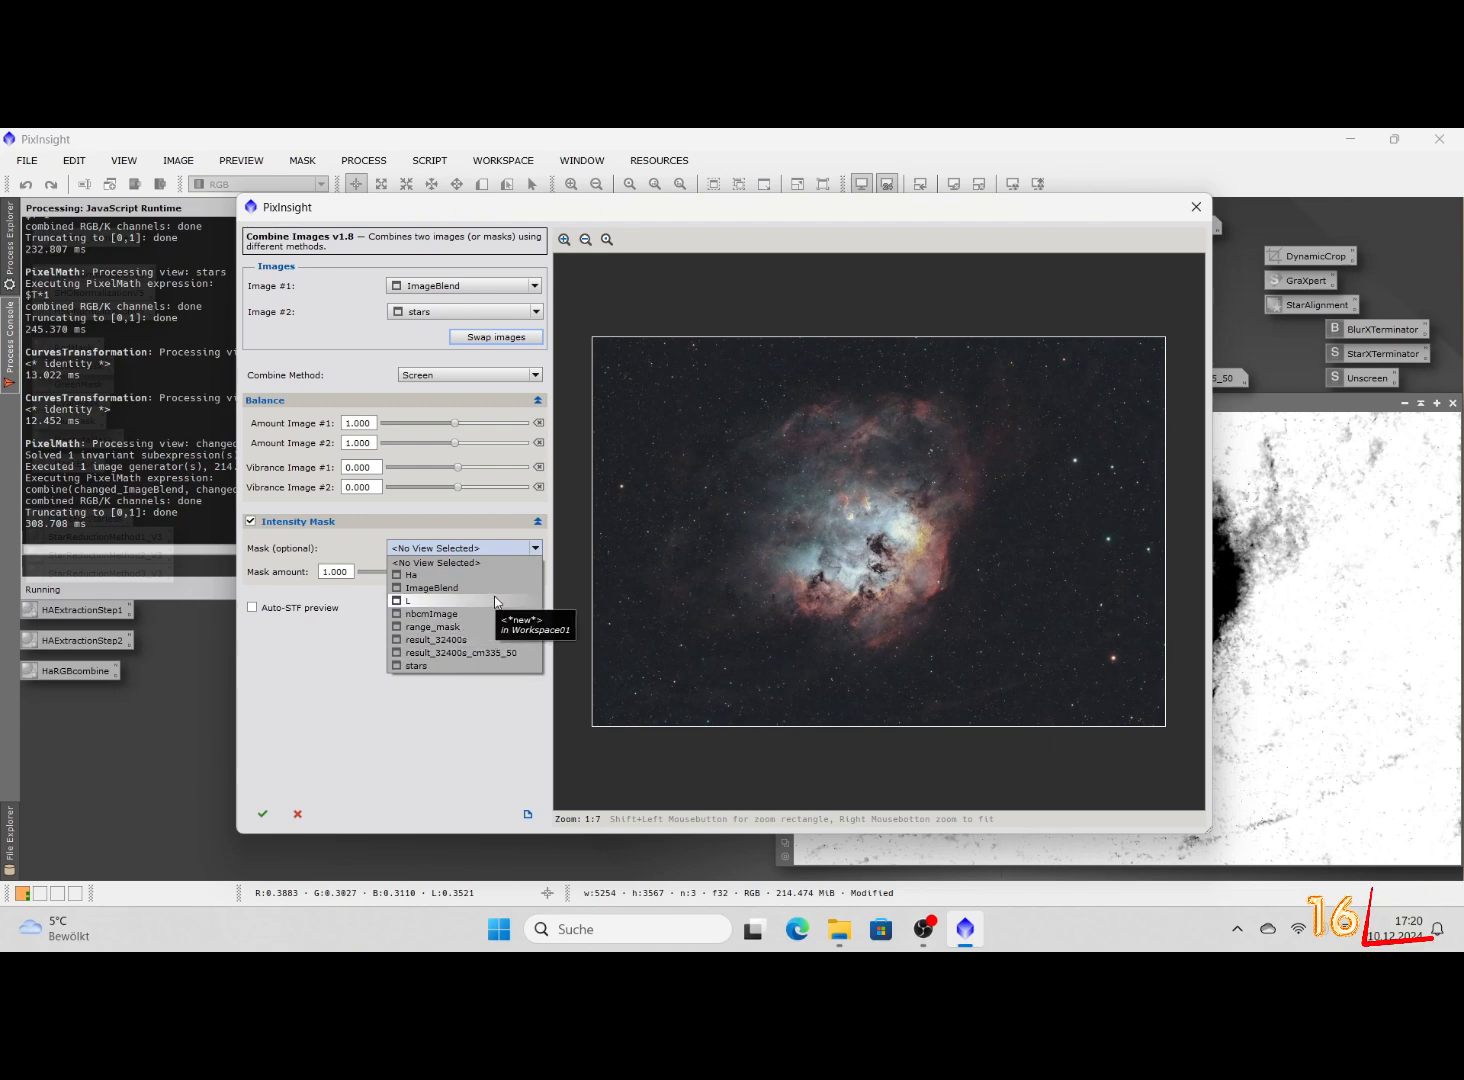
click(510, 627)
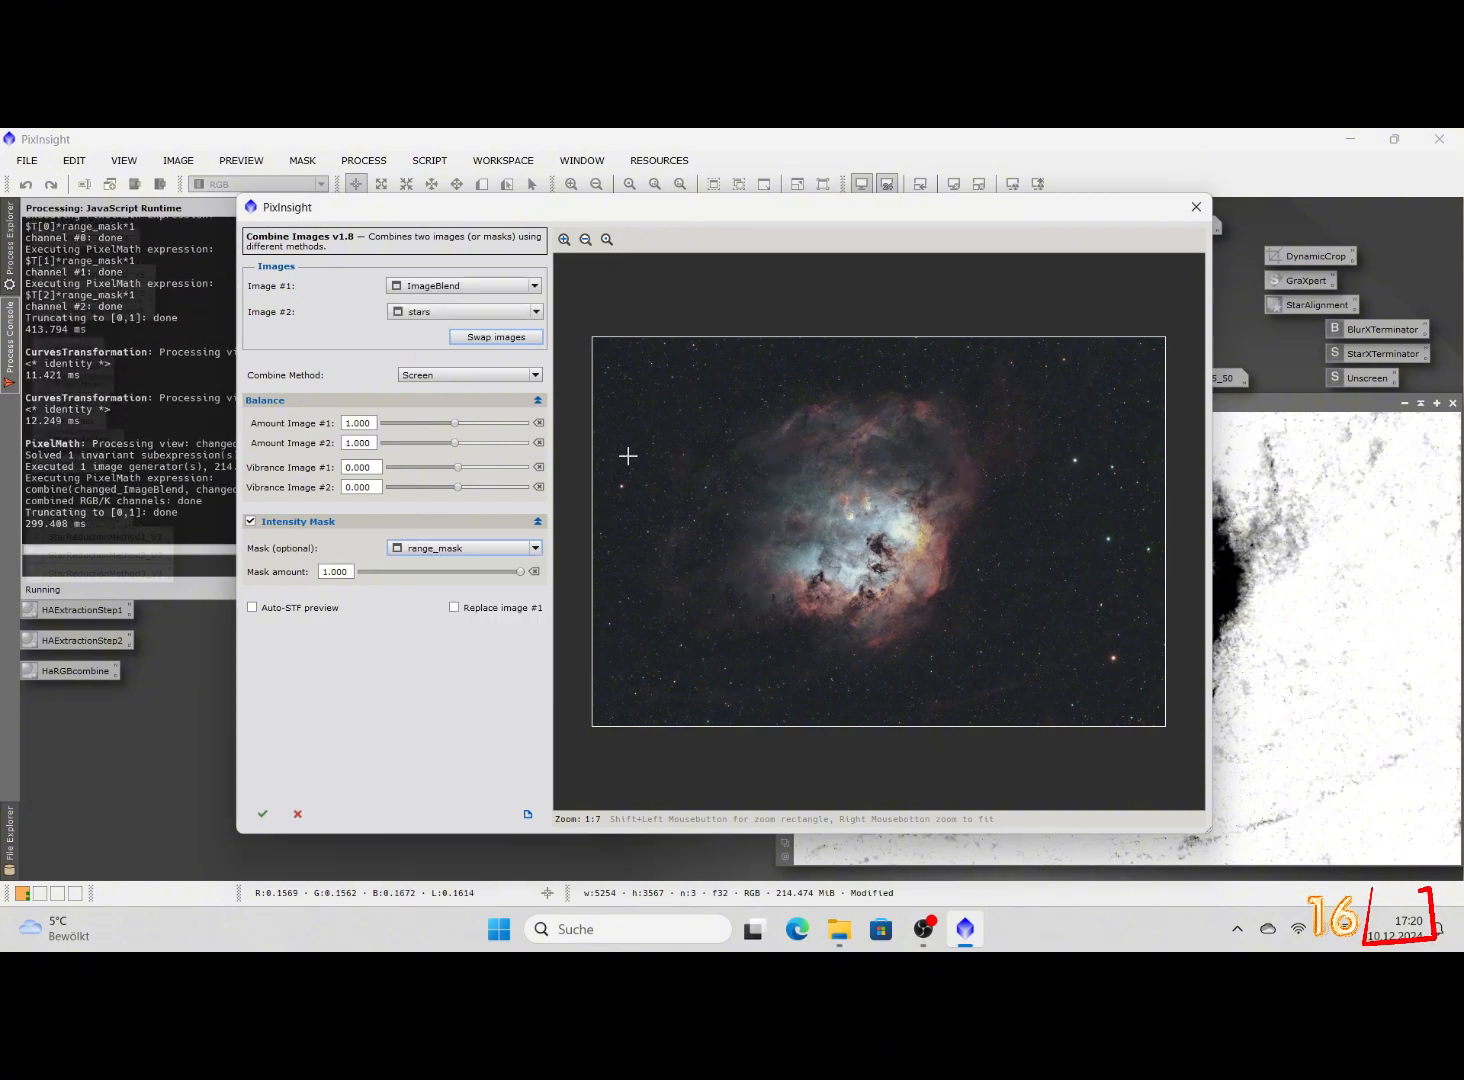
click(261, 816)
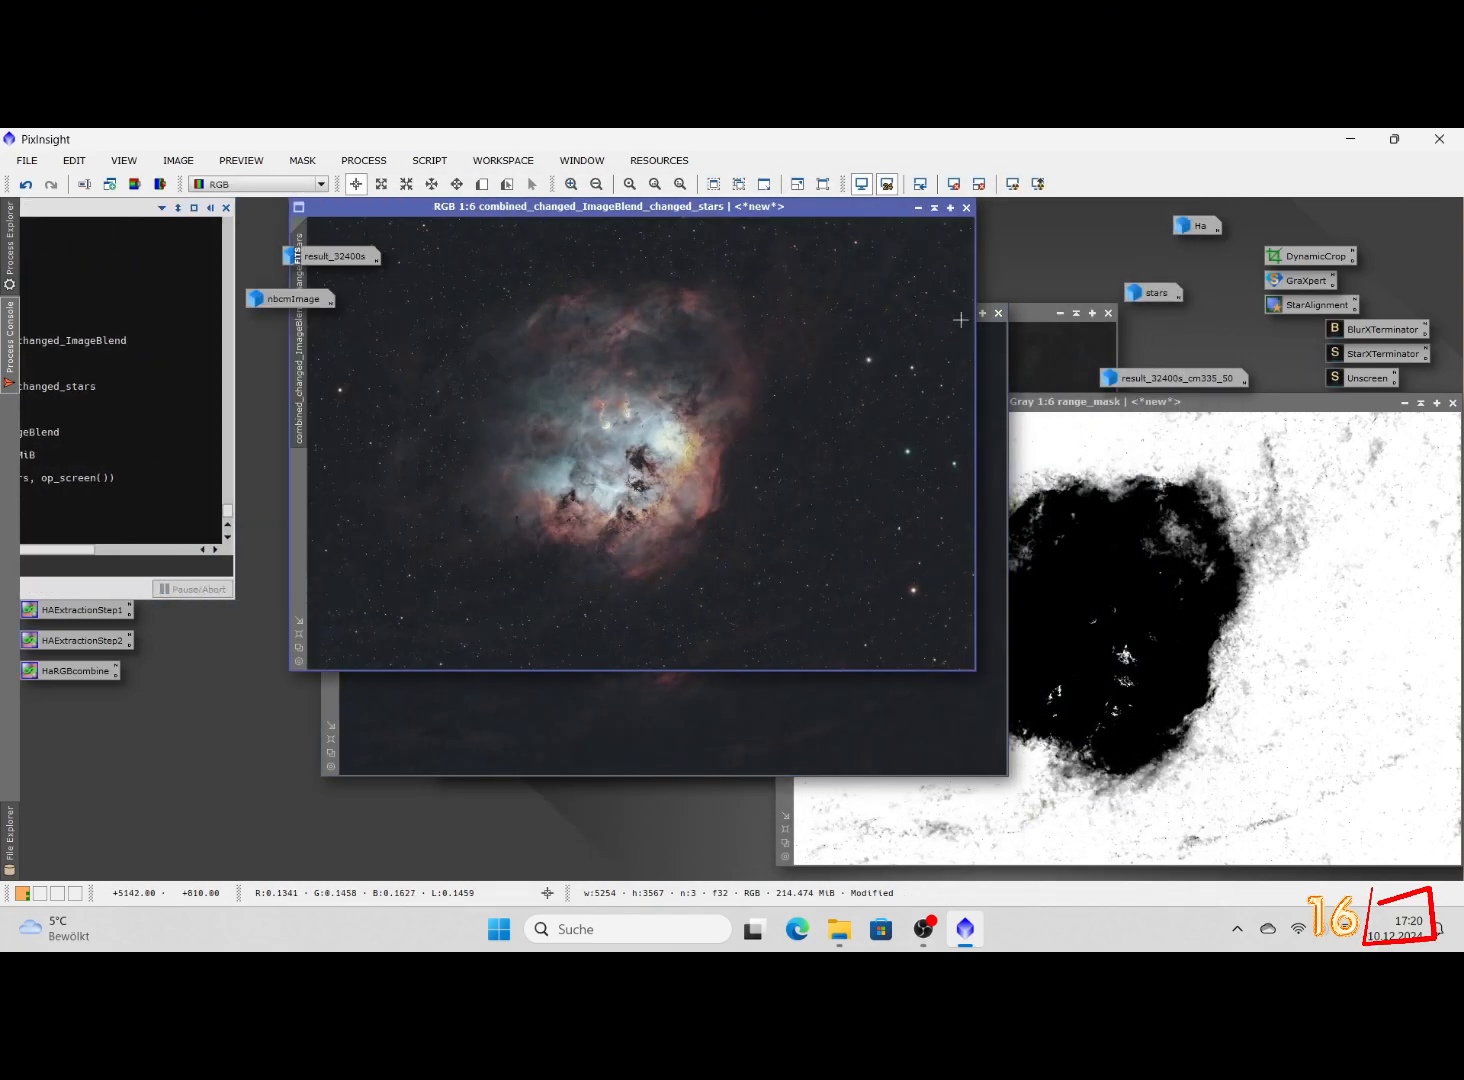
Tidy the workspace around the combined image: move the result_32400s and nbcmImage icons aside and minimise ImageBlend, L and range_mask
drag(860, 213, 824, 250)
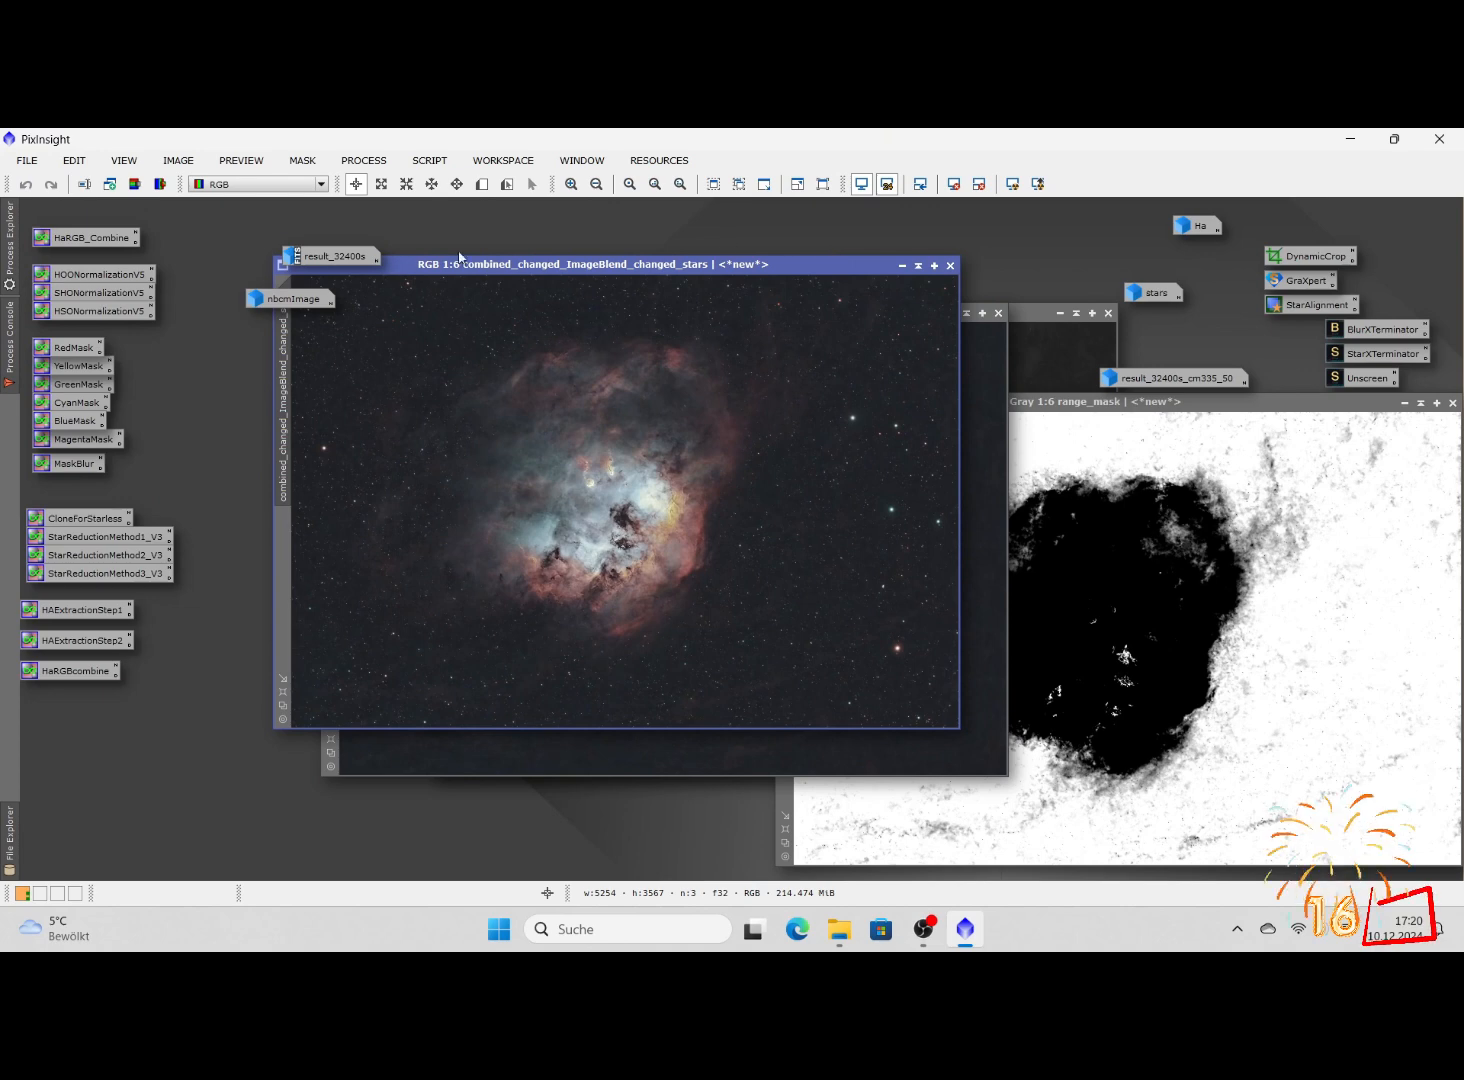
drag(330, 256, 1274, 222)
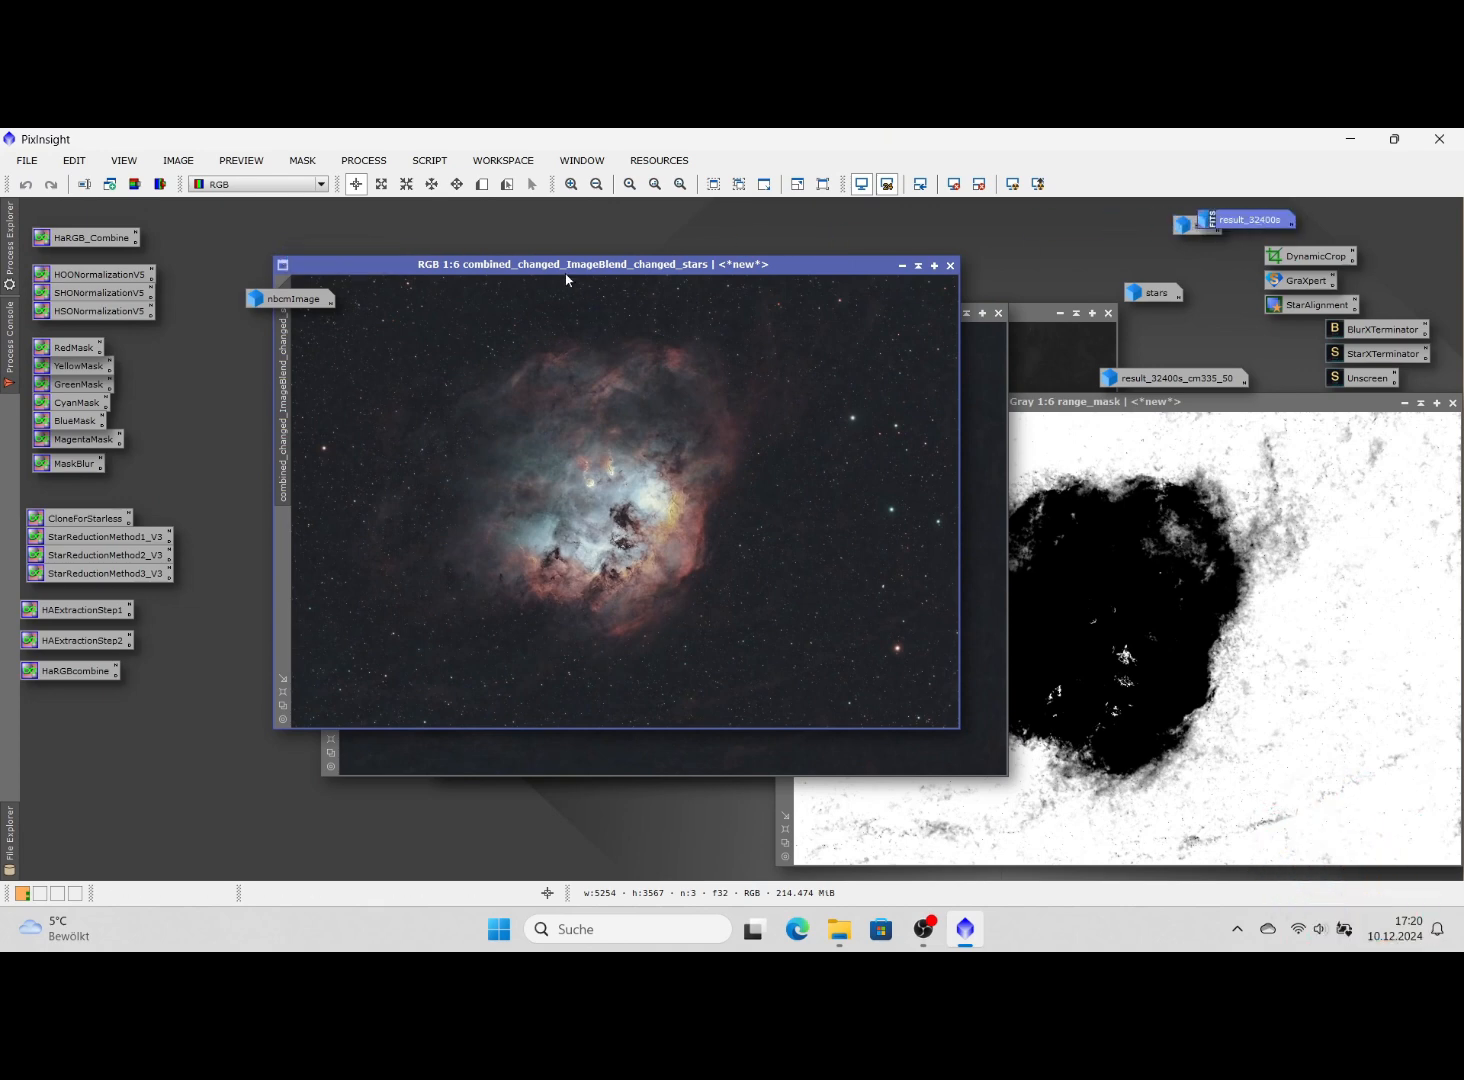
drag(318, 299, 1227, 261)
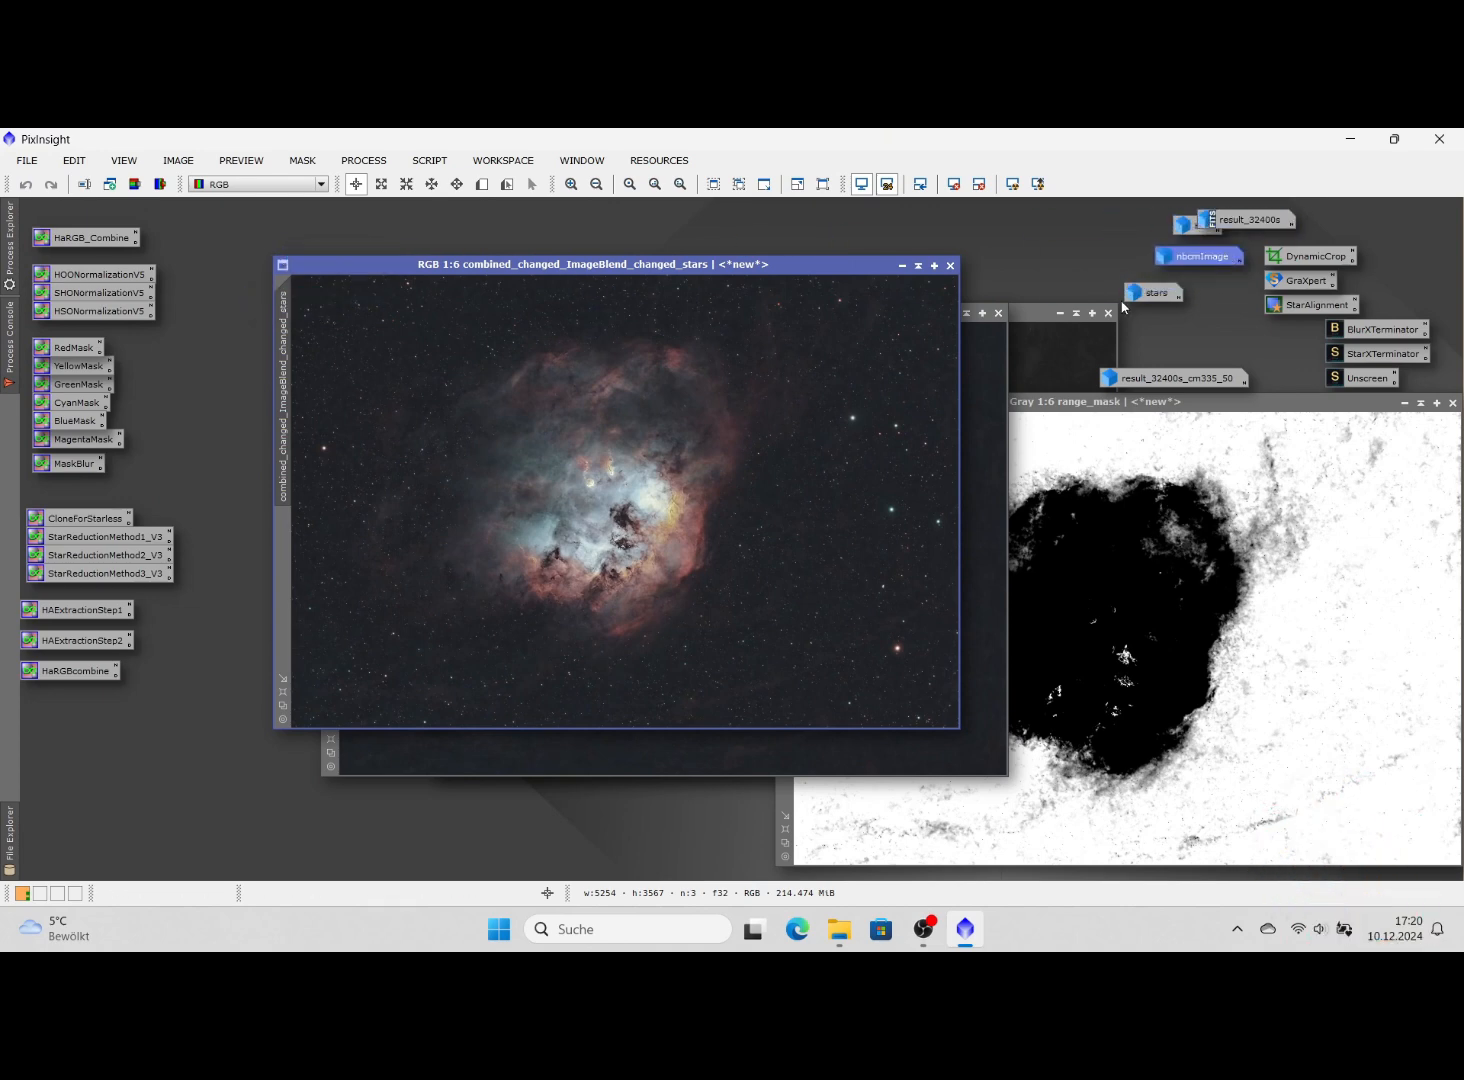
drag(880, 274, 848, 268)
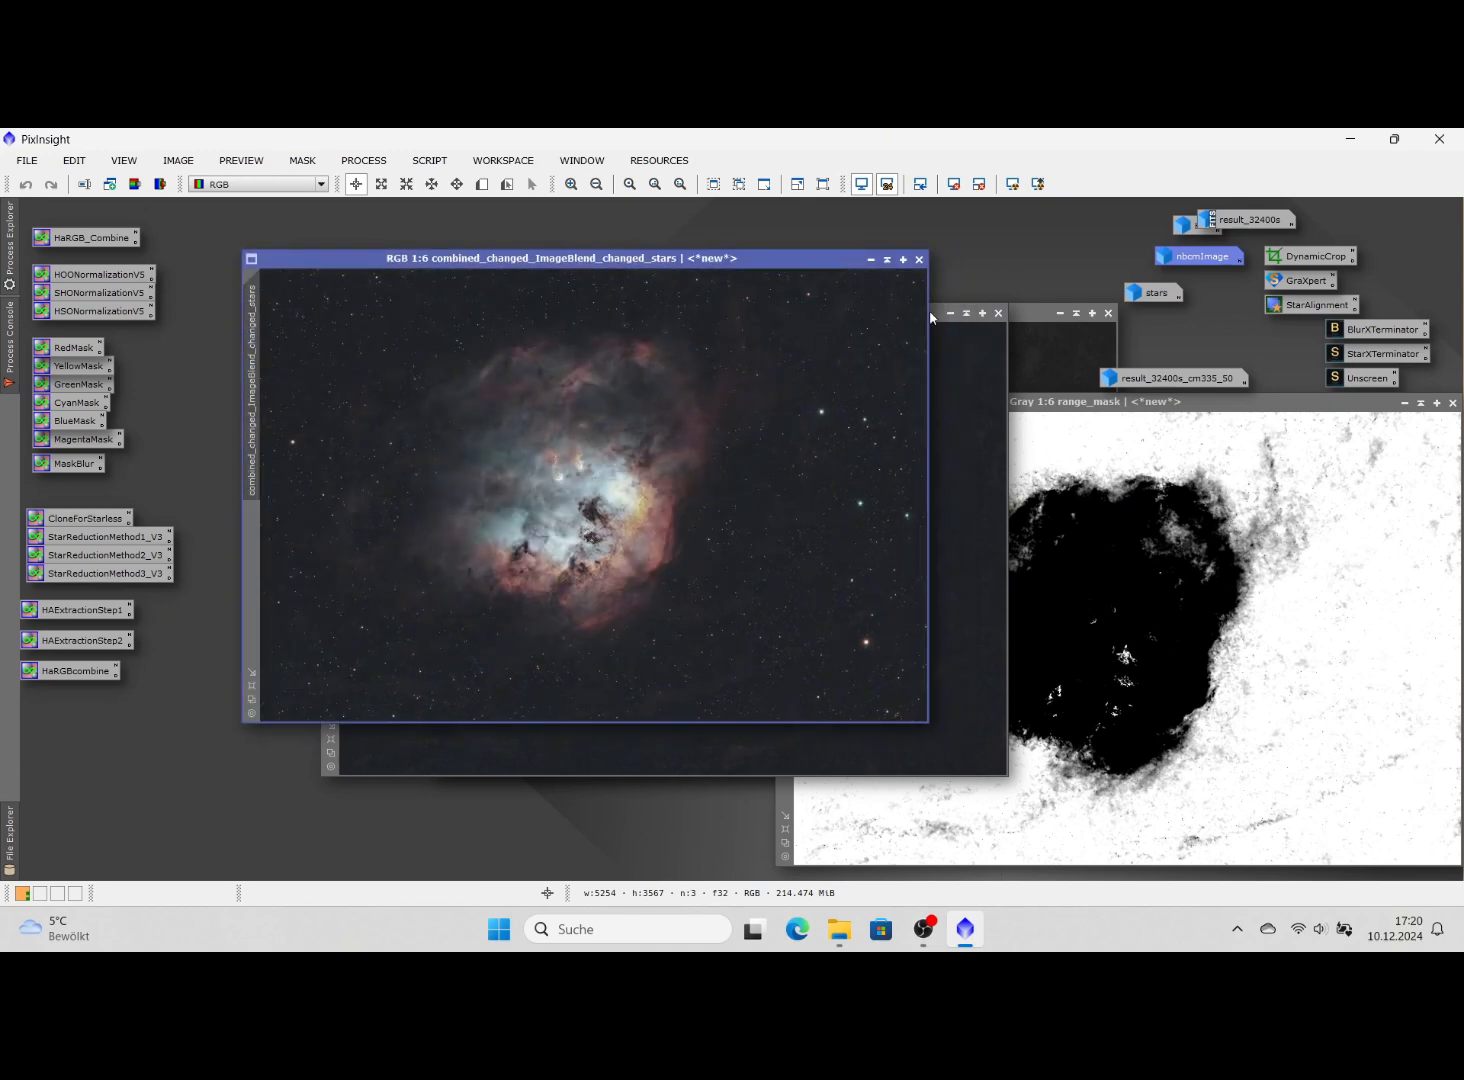
drag(725, 562, 1240, 325)
click(1060, 313)
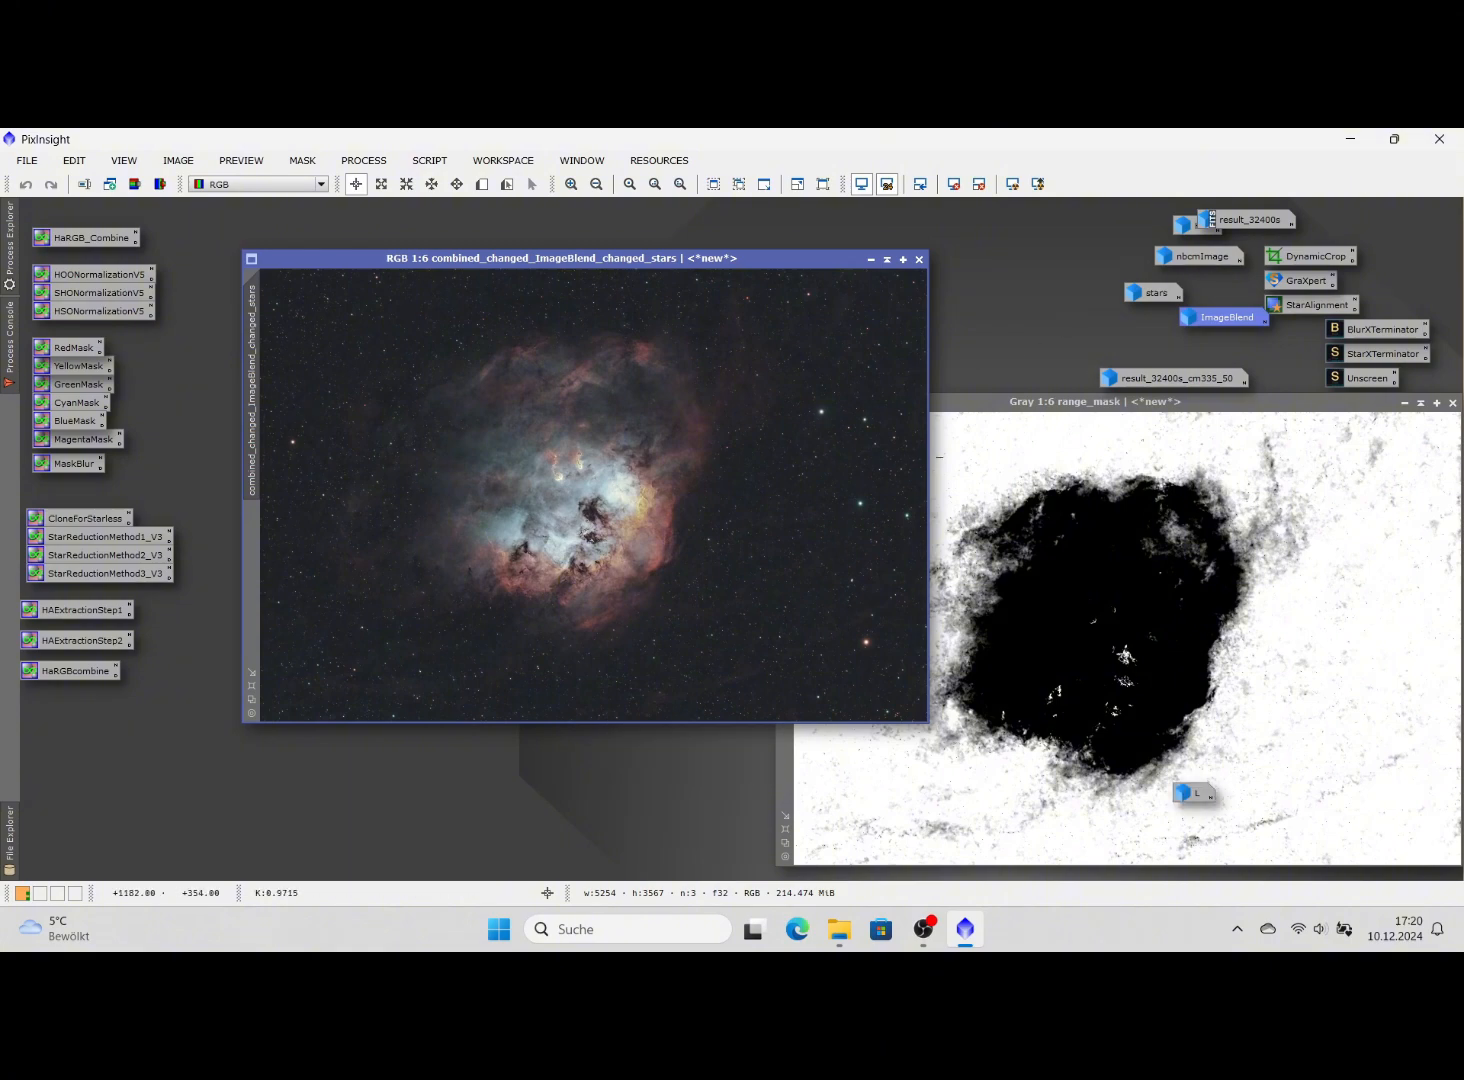
click(1403, 403)
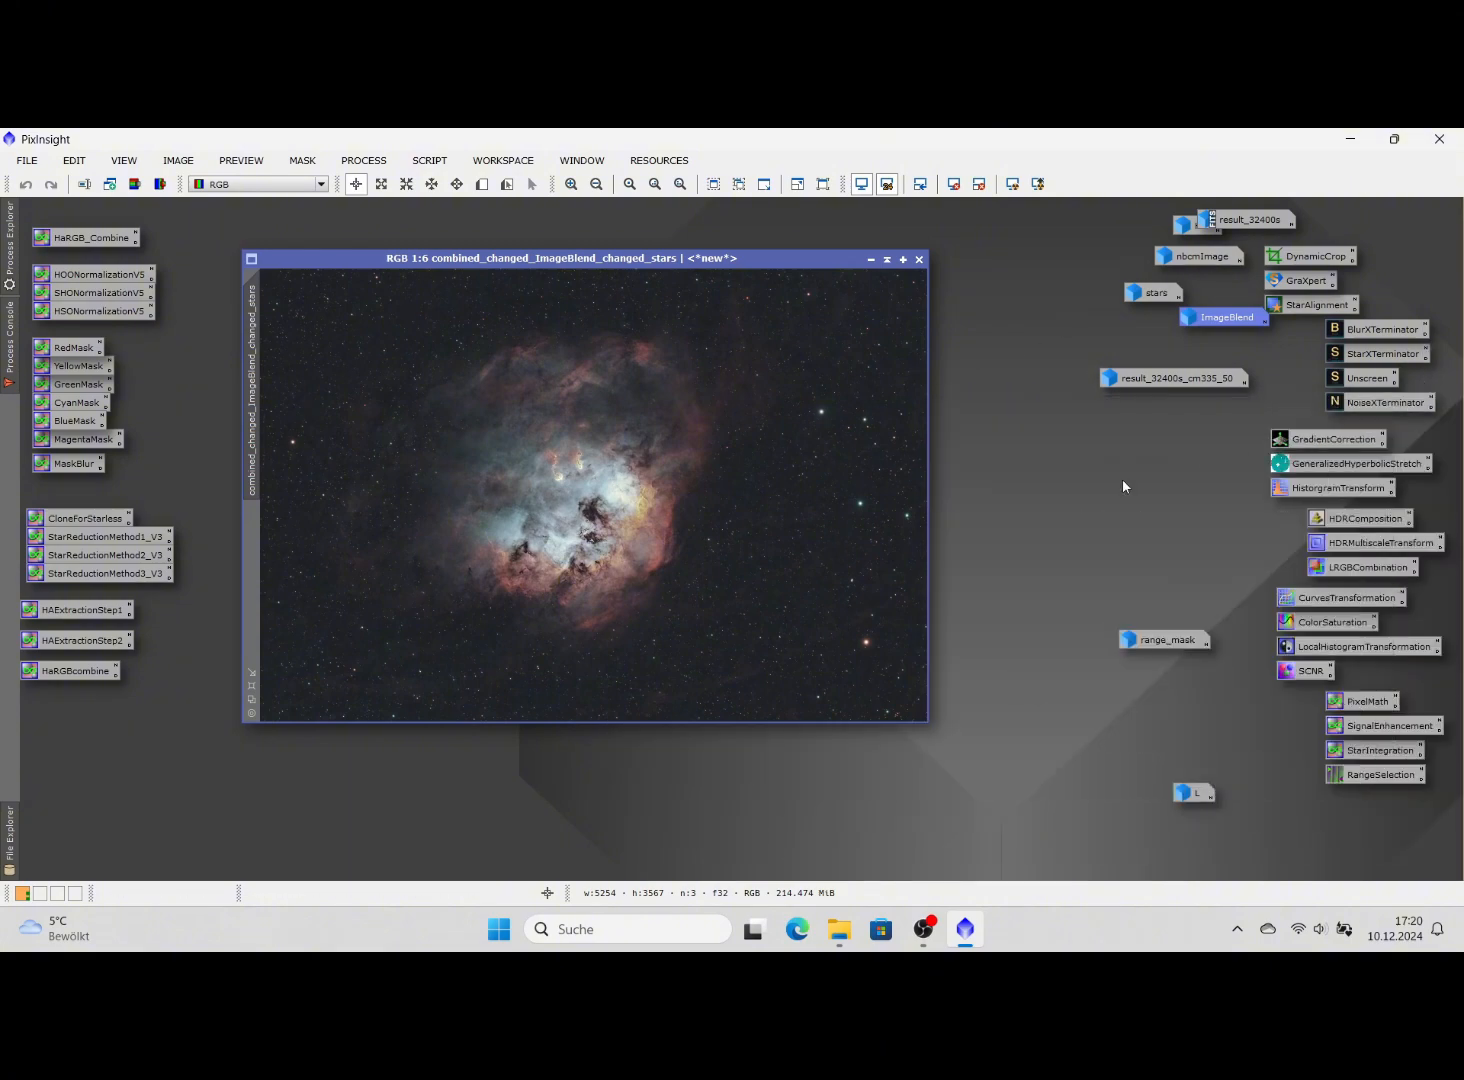
drag(642, 258, 598, 229)
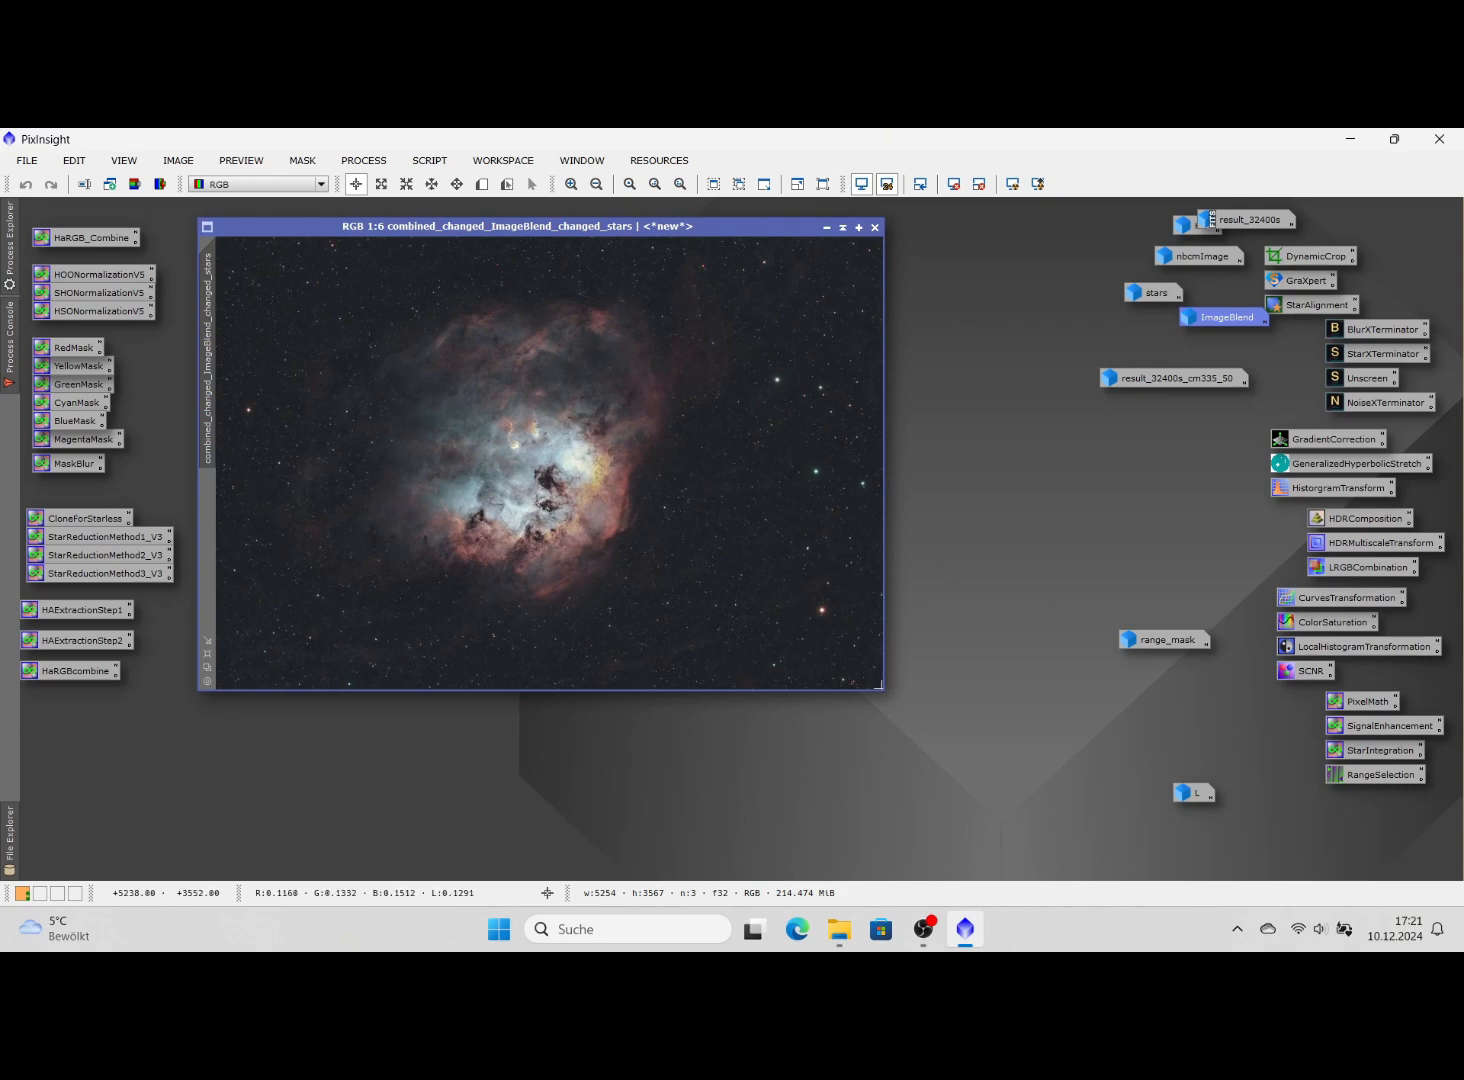
Enlarge the combined image's window and display the nebula at 1:4 zoom
drag(879, 686, 1059, 858)
click(208, 841)
drag(883, 688, 1117, 878)
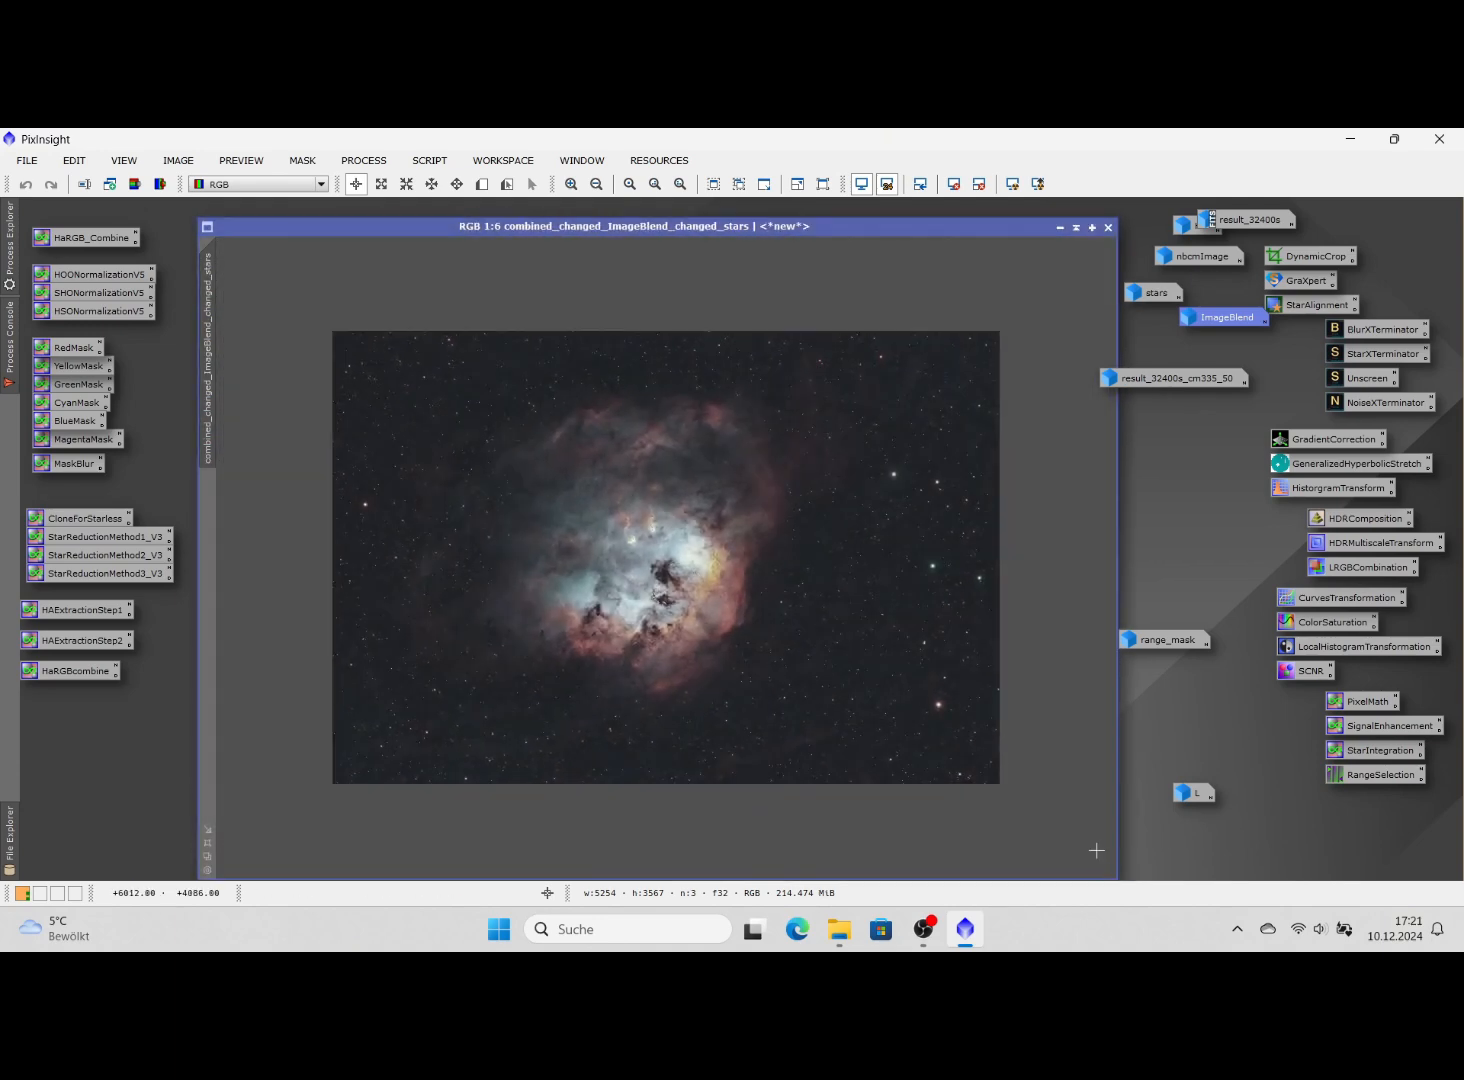
scroll(1010, 767, down, 1)
scroll(1010, 767, up, 3)
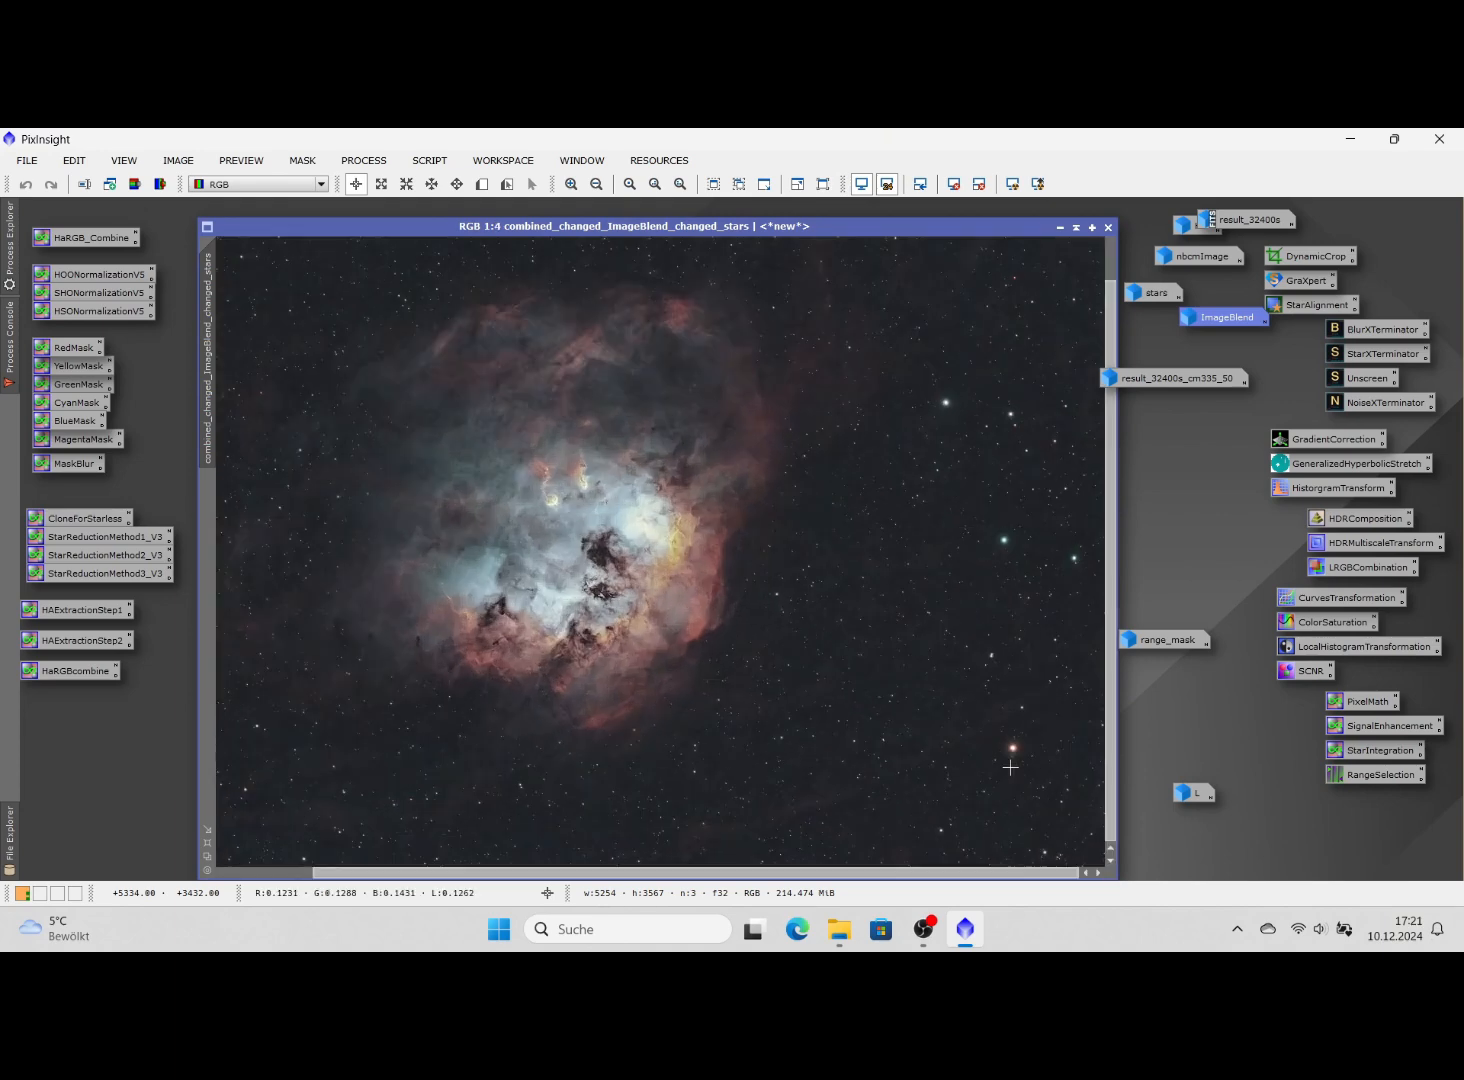
drag(896, 872, 831, 857)
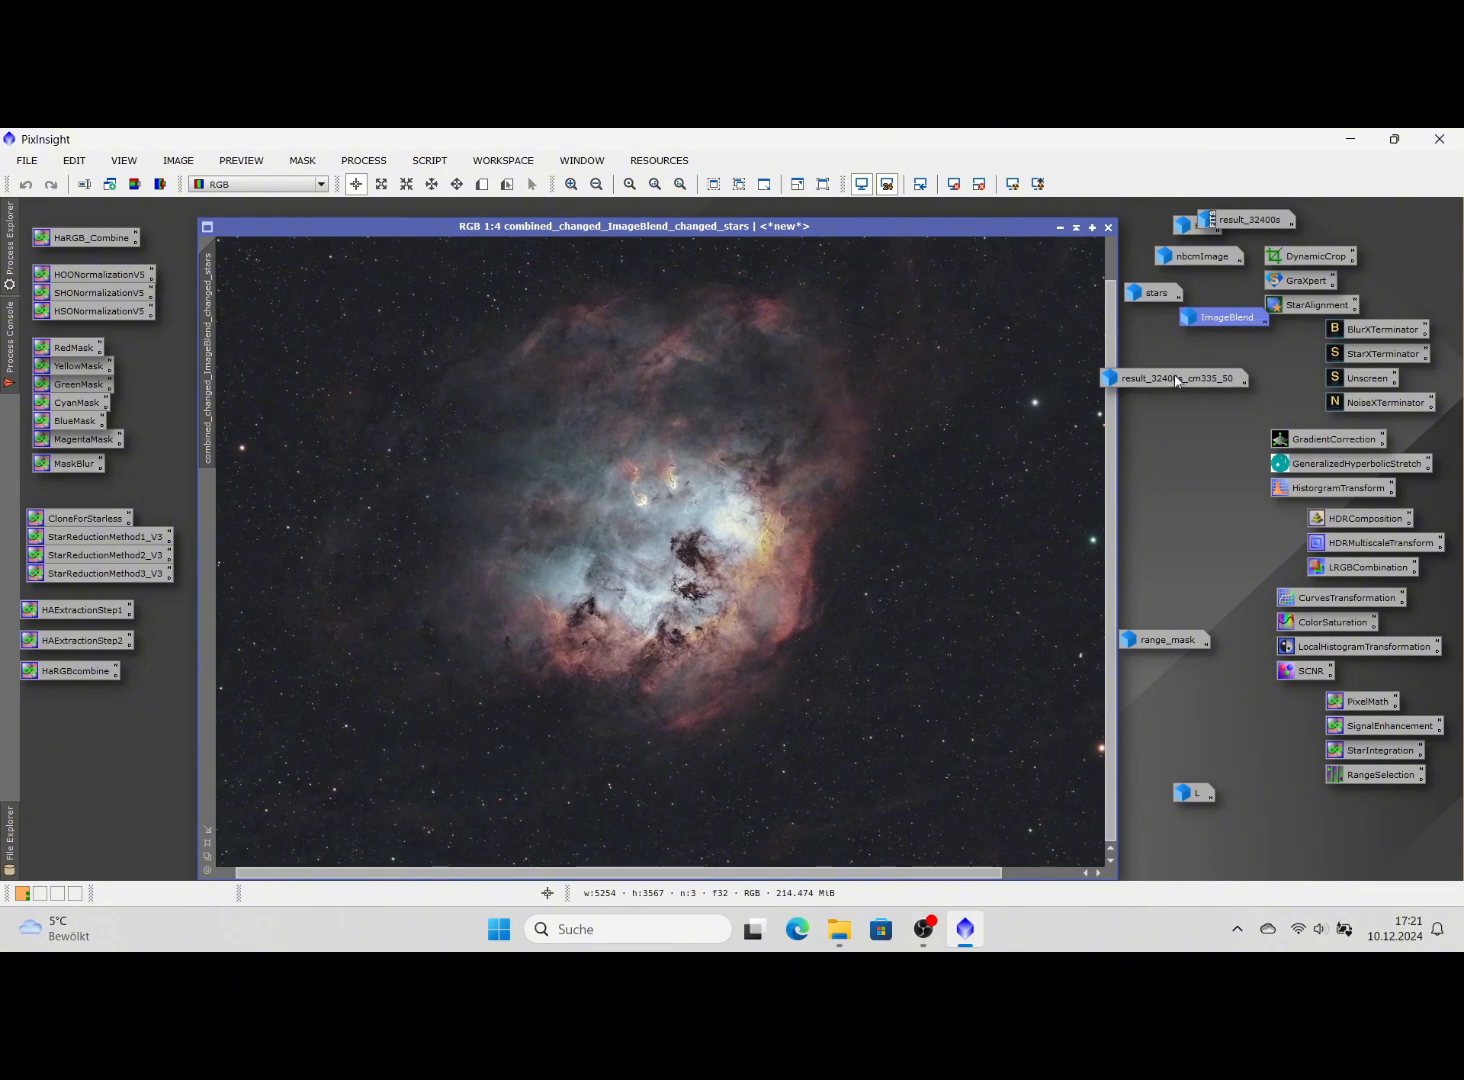
Reposition and further enlarge the combined image's window, moving the result_32400s_cm335_50, range_mask and L icons clear of it
drag(1177, 380, 1237, 376)
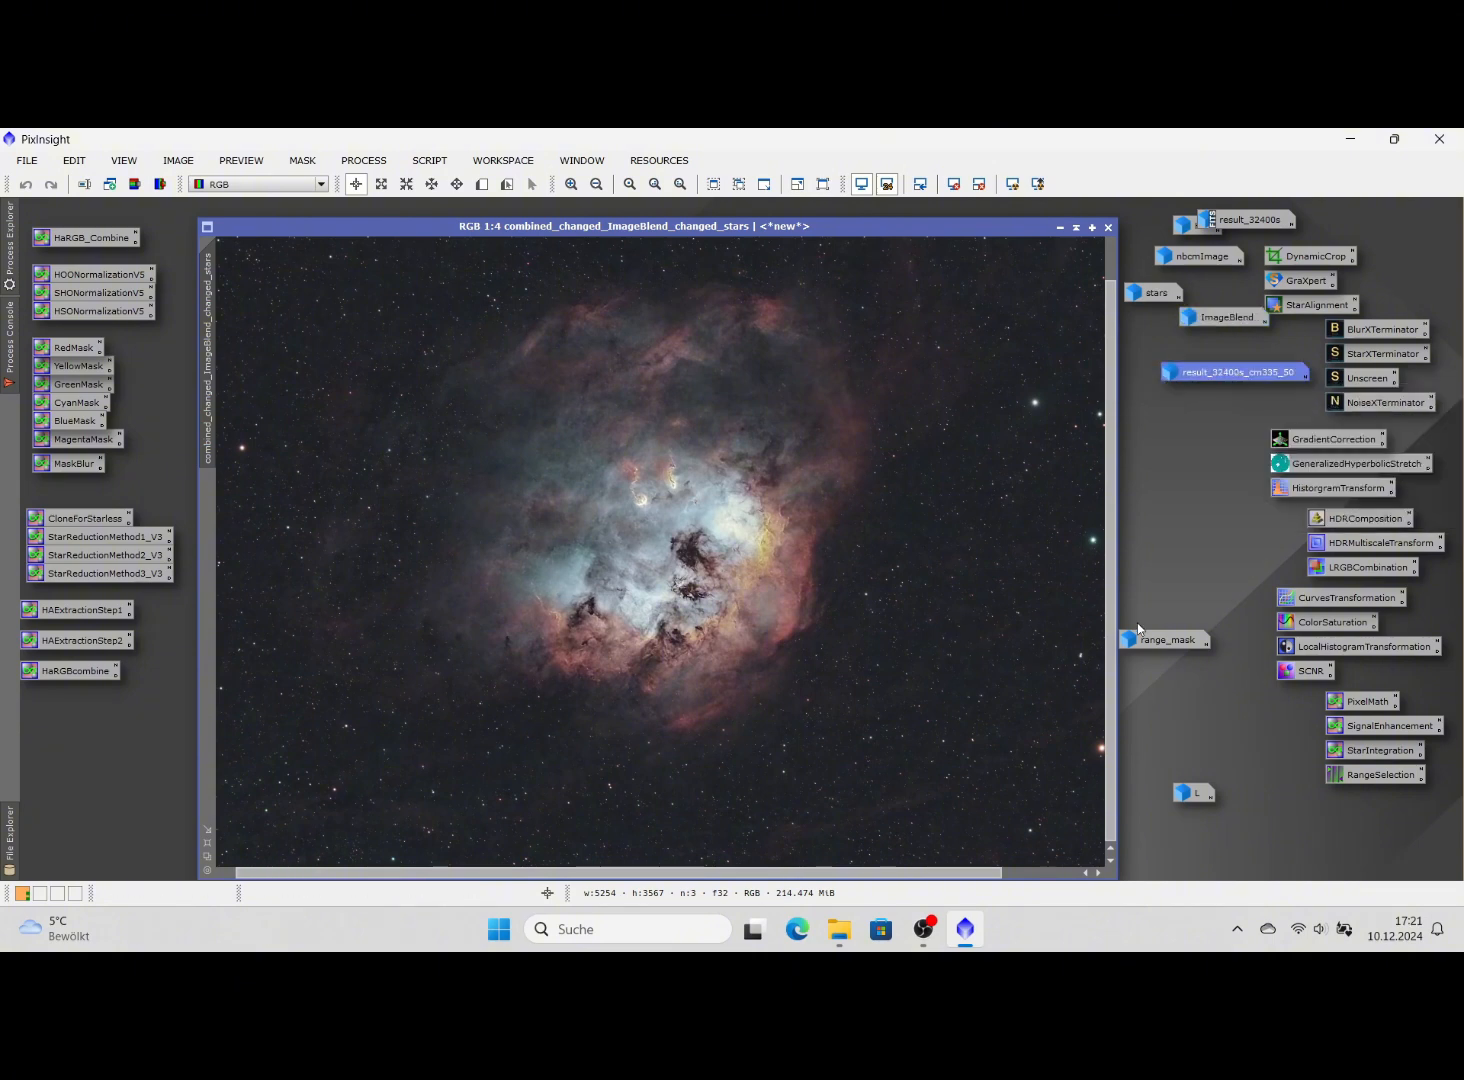
drag(840, 229, 816, 201)
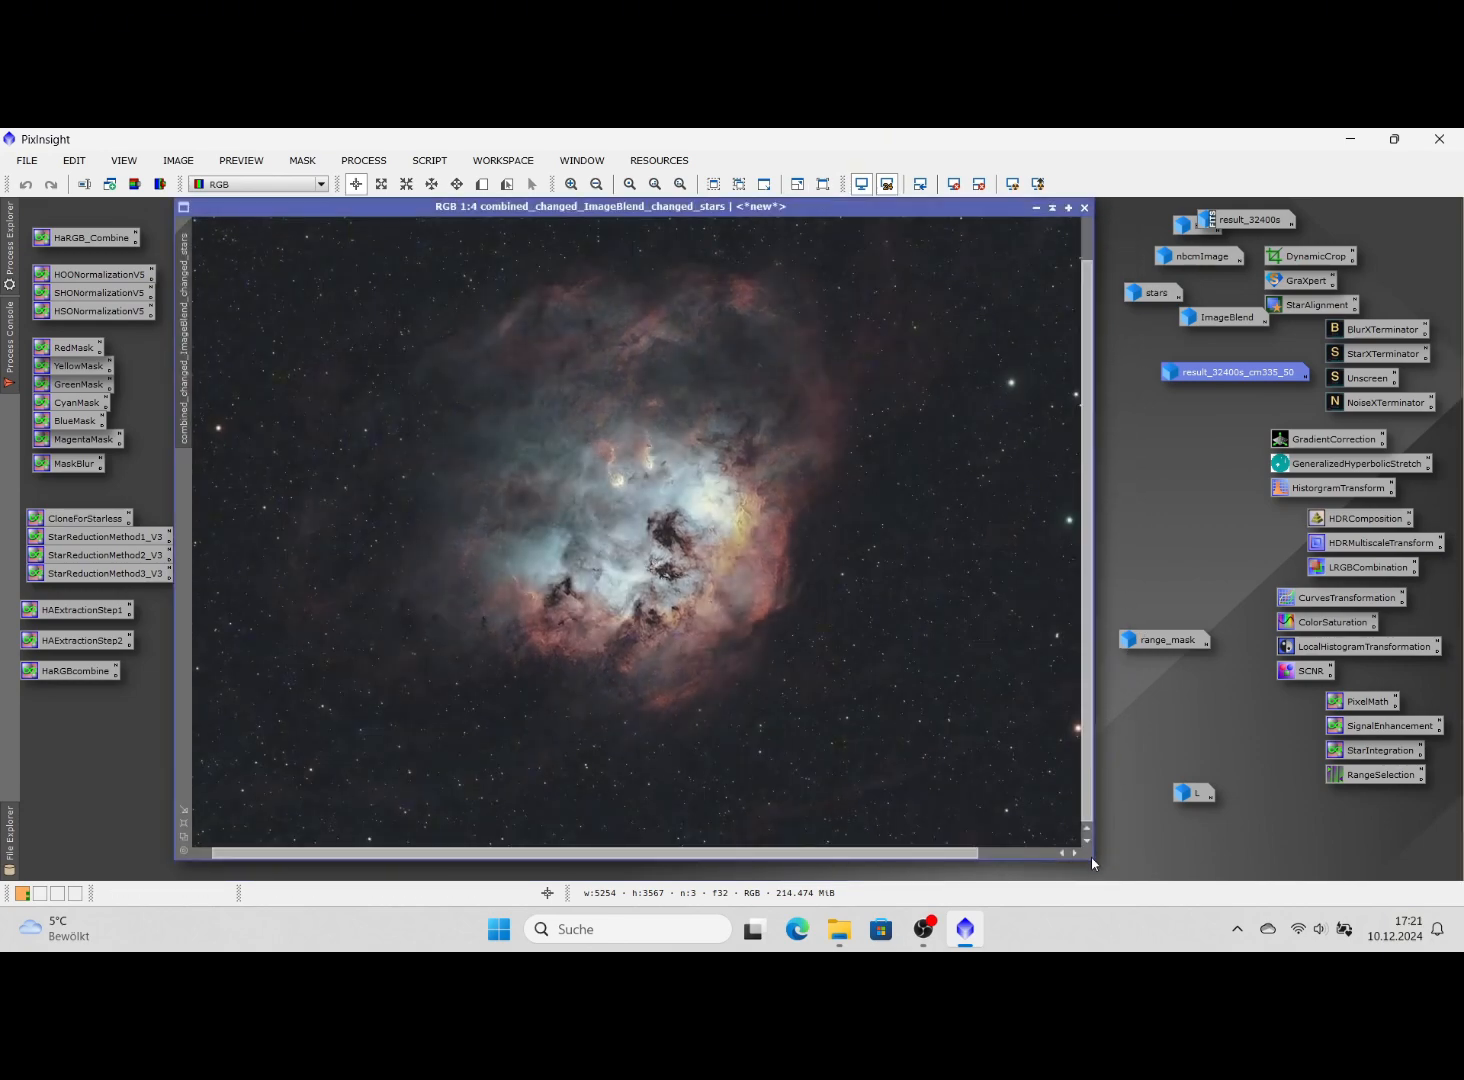
drag(1096, 858, 1205, 900)
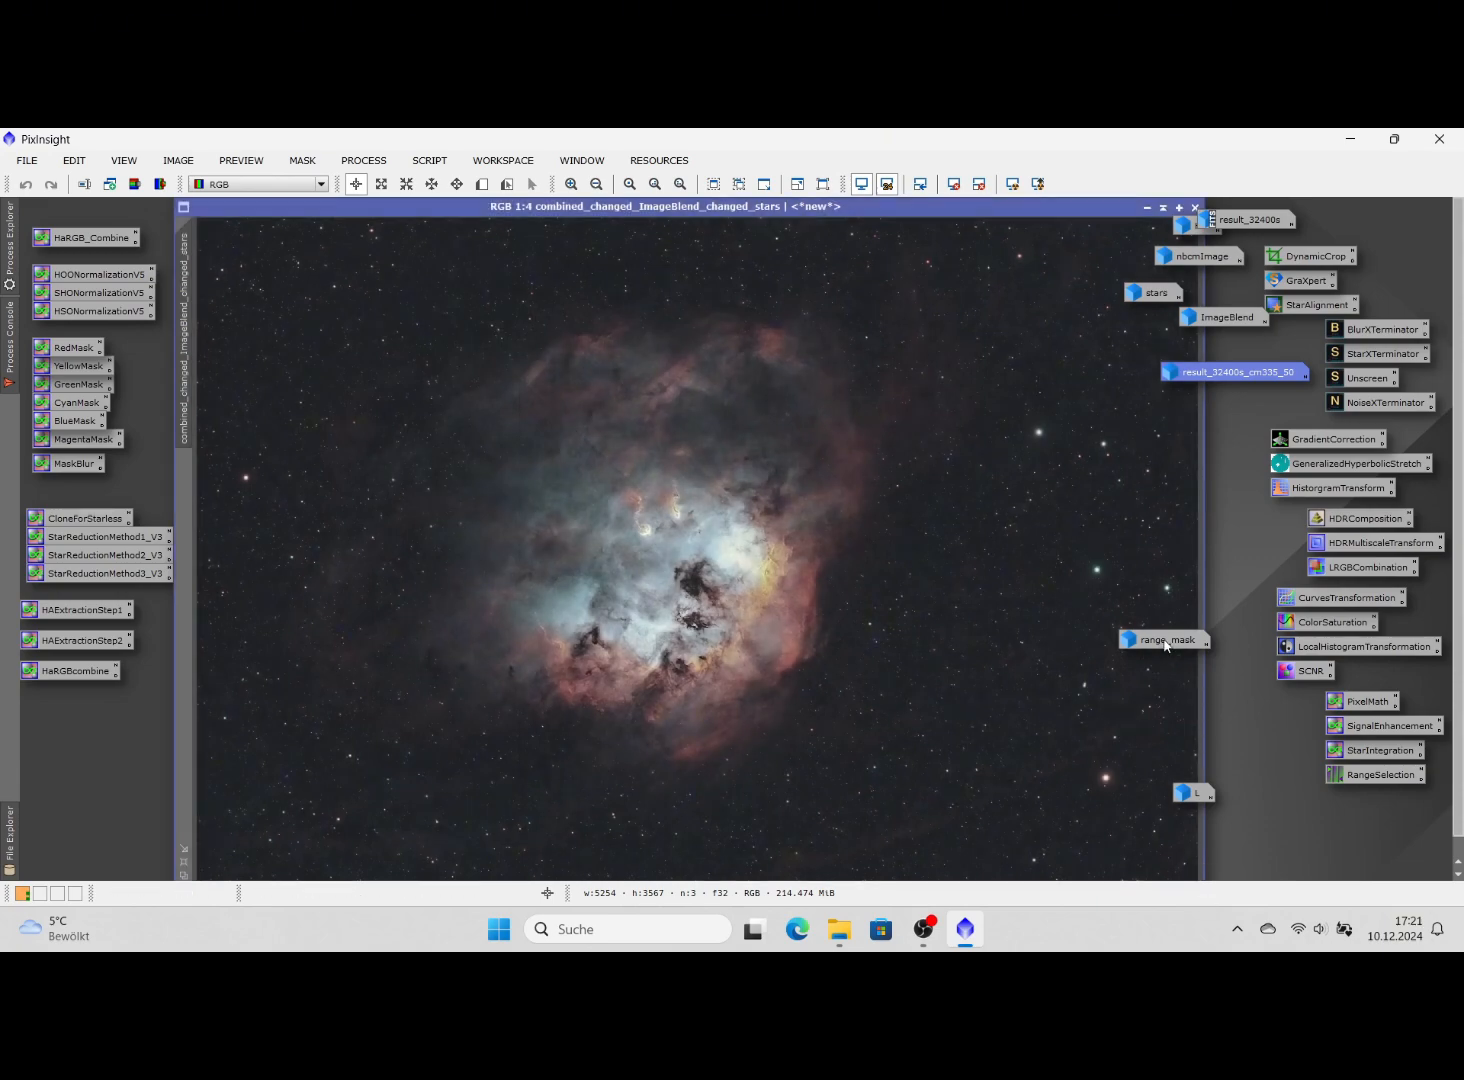
drag(1165, 640, 1341, 826)
drag(1192, 800, 1272, 800)
Examine the nebula's core in the combined image at 1:2 zoom and the whole frame at 1:5
scroll(678, 579, up, 2)
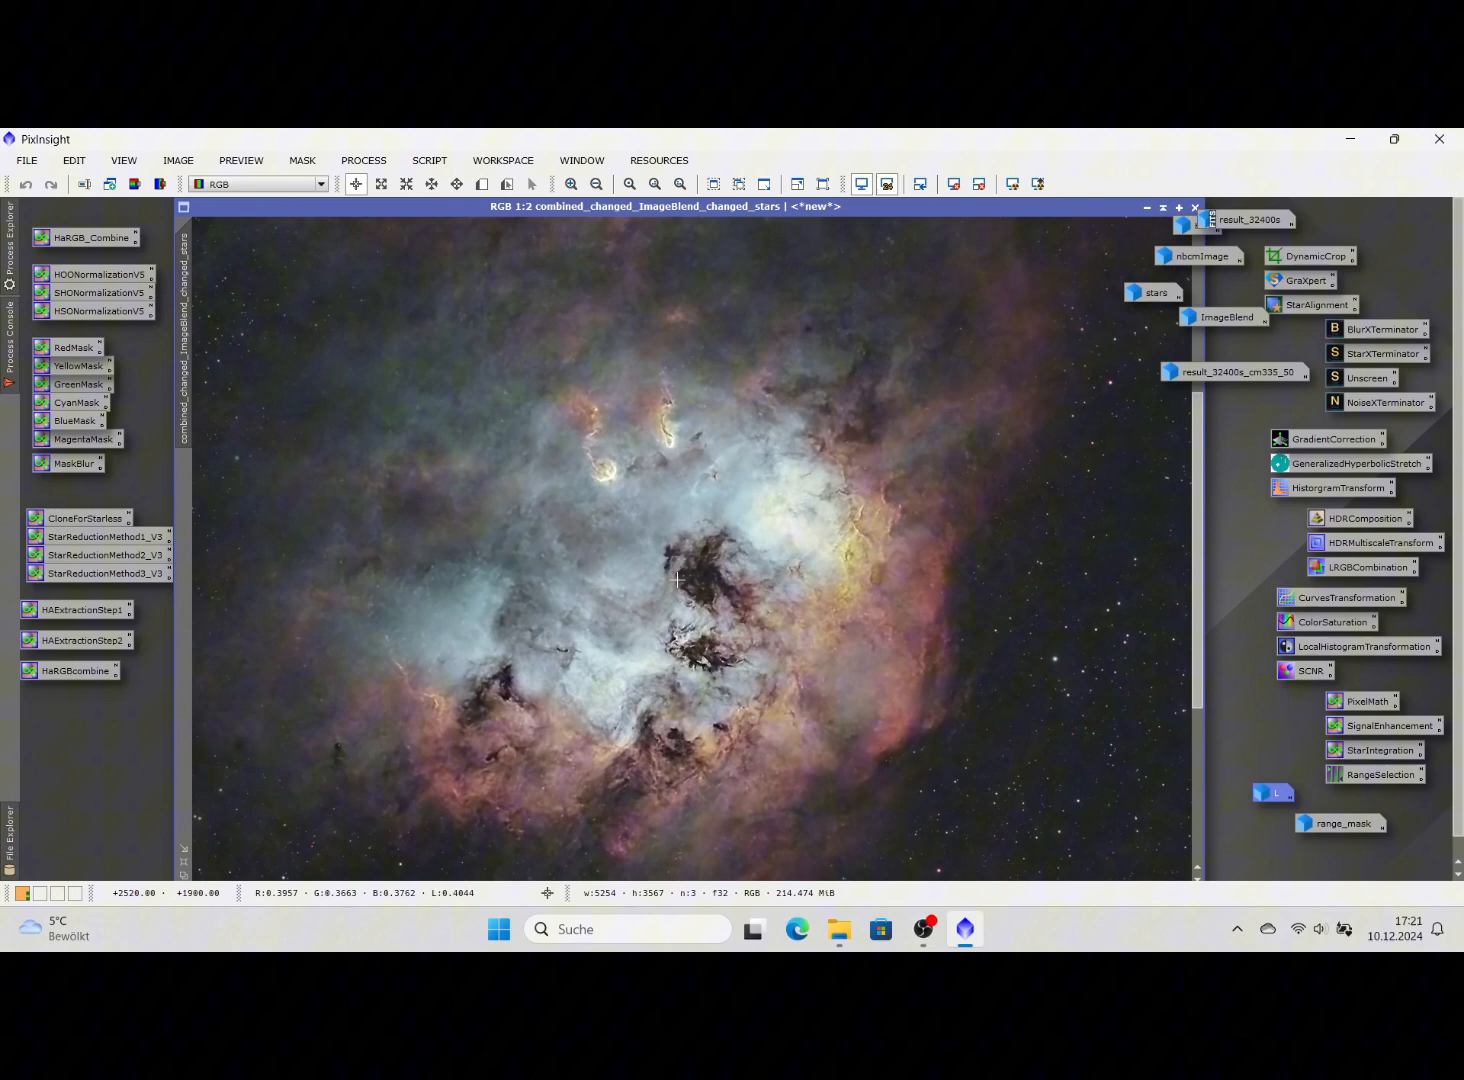
click(777, 519)
drag(777, 519, 801, 482)
drag(583, 471, 584, 472)
scroll(640, 693, down, 1)
scroll(640, 694, down, 1)
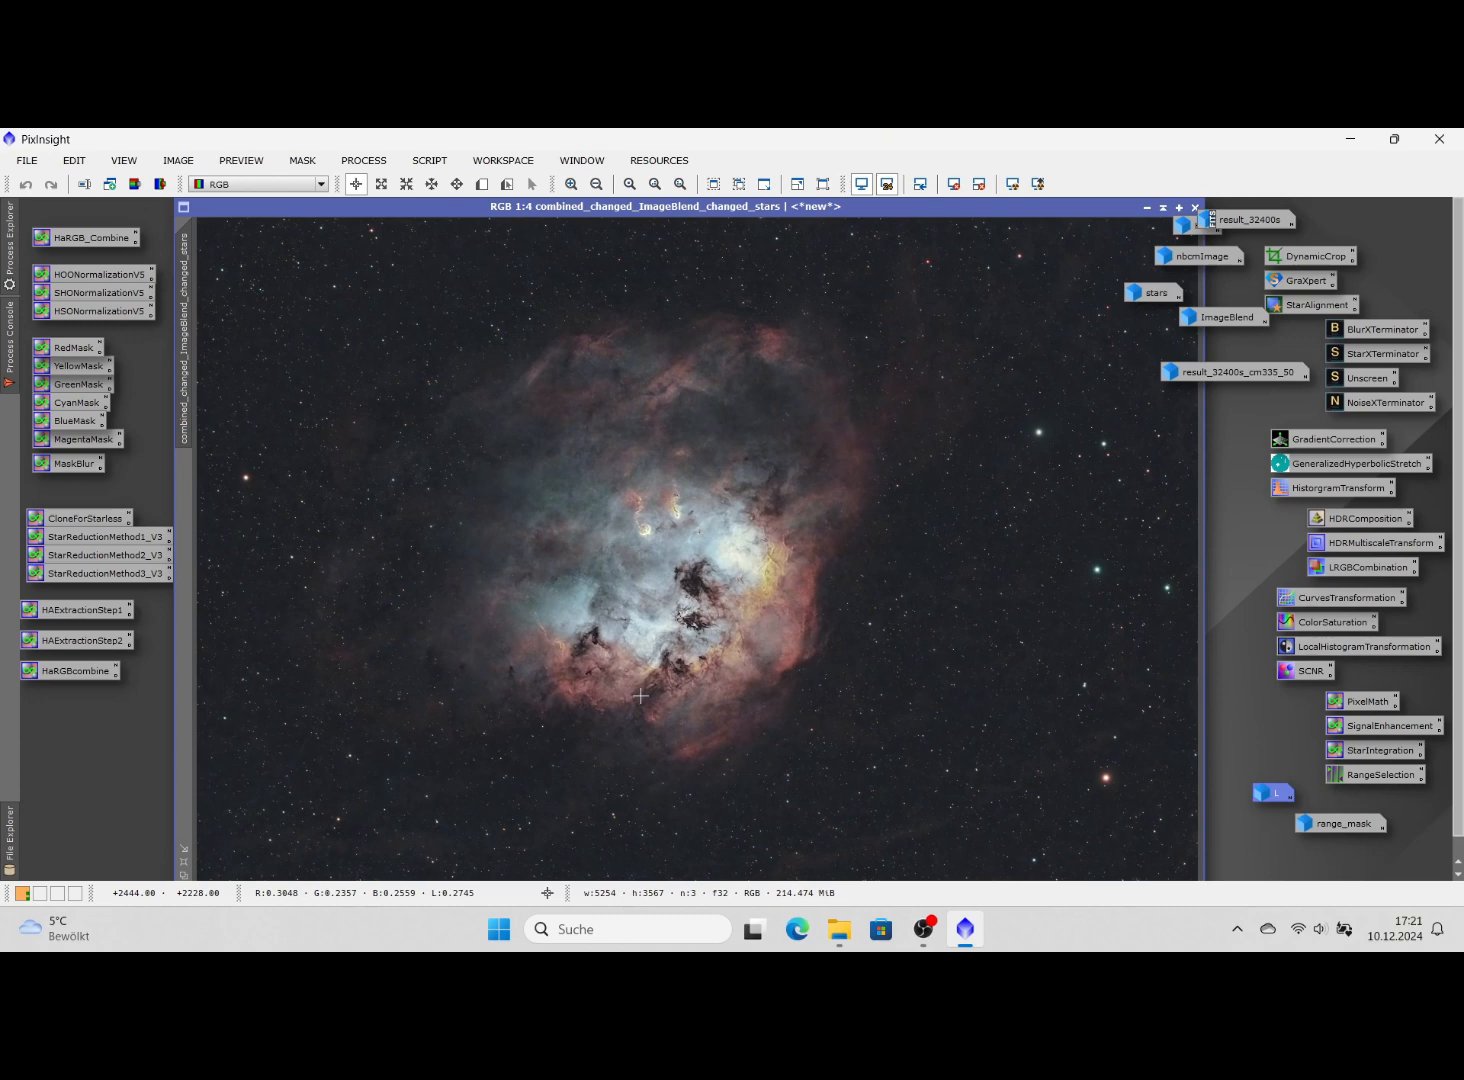
scroll(640, 694, down, 1)
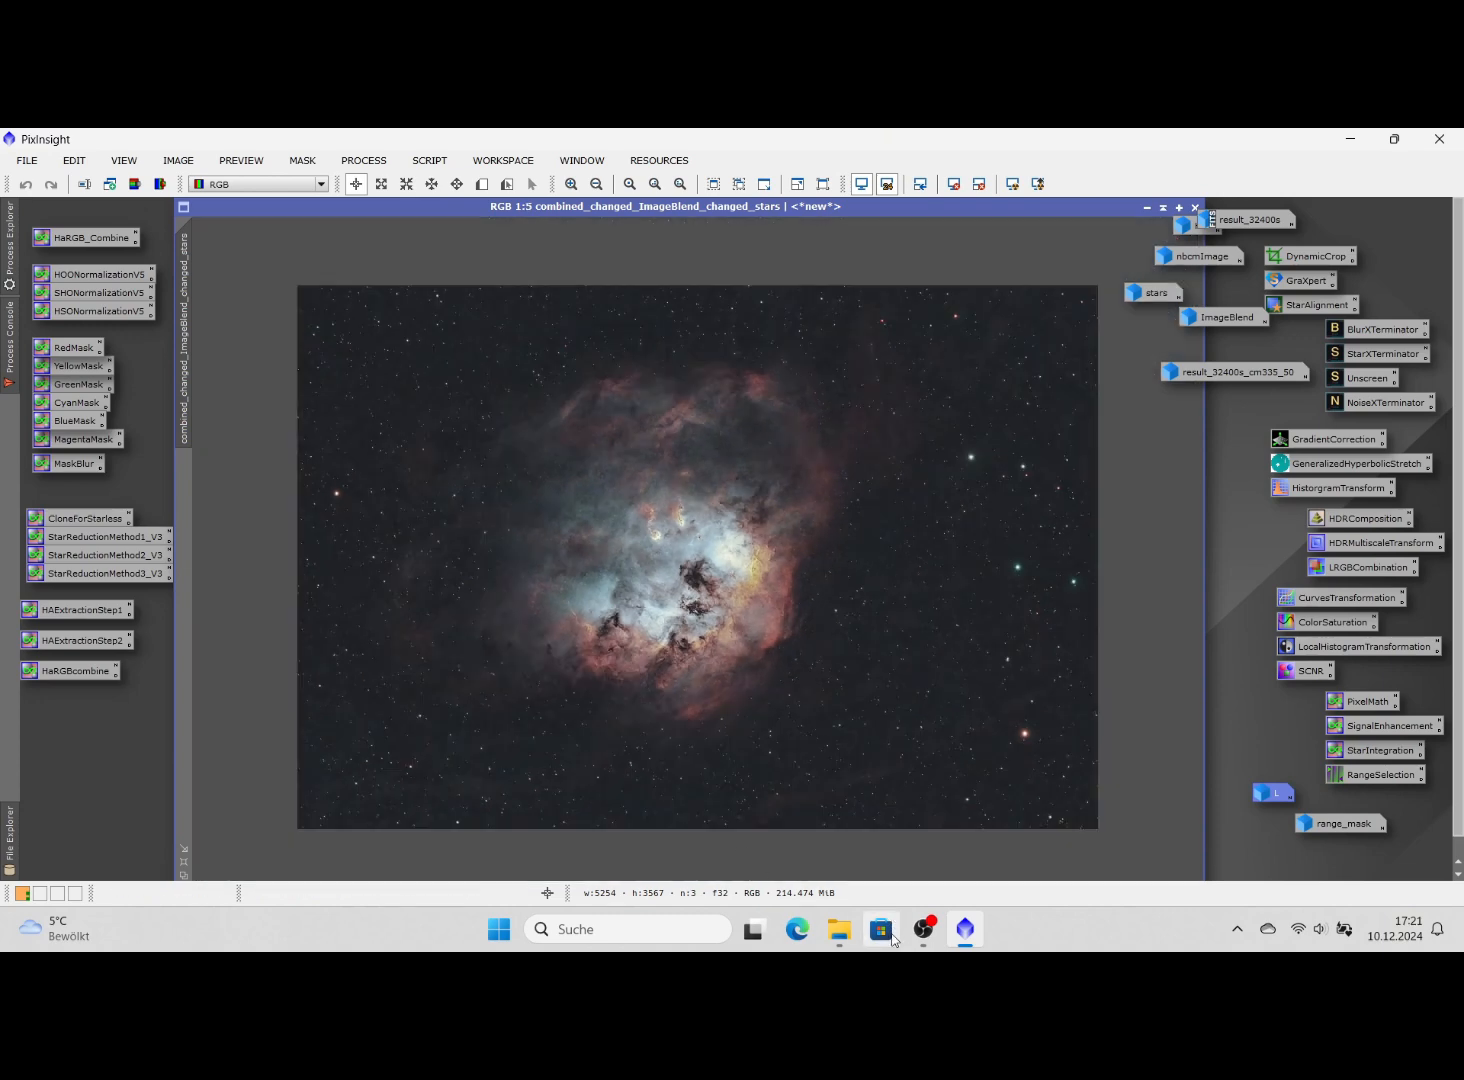
mouse_move(919, 945)
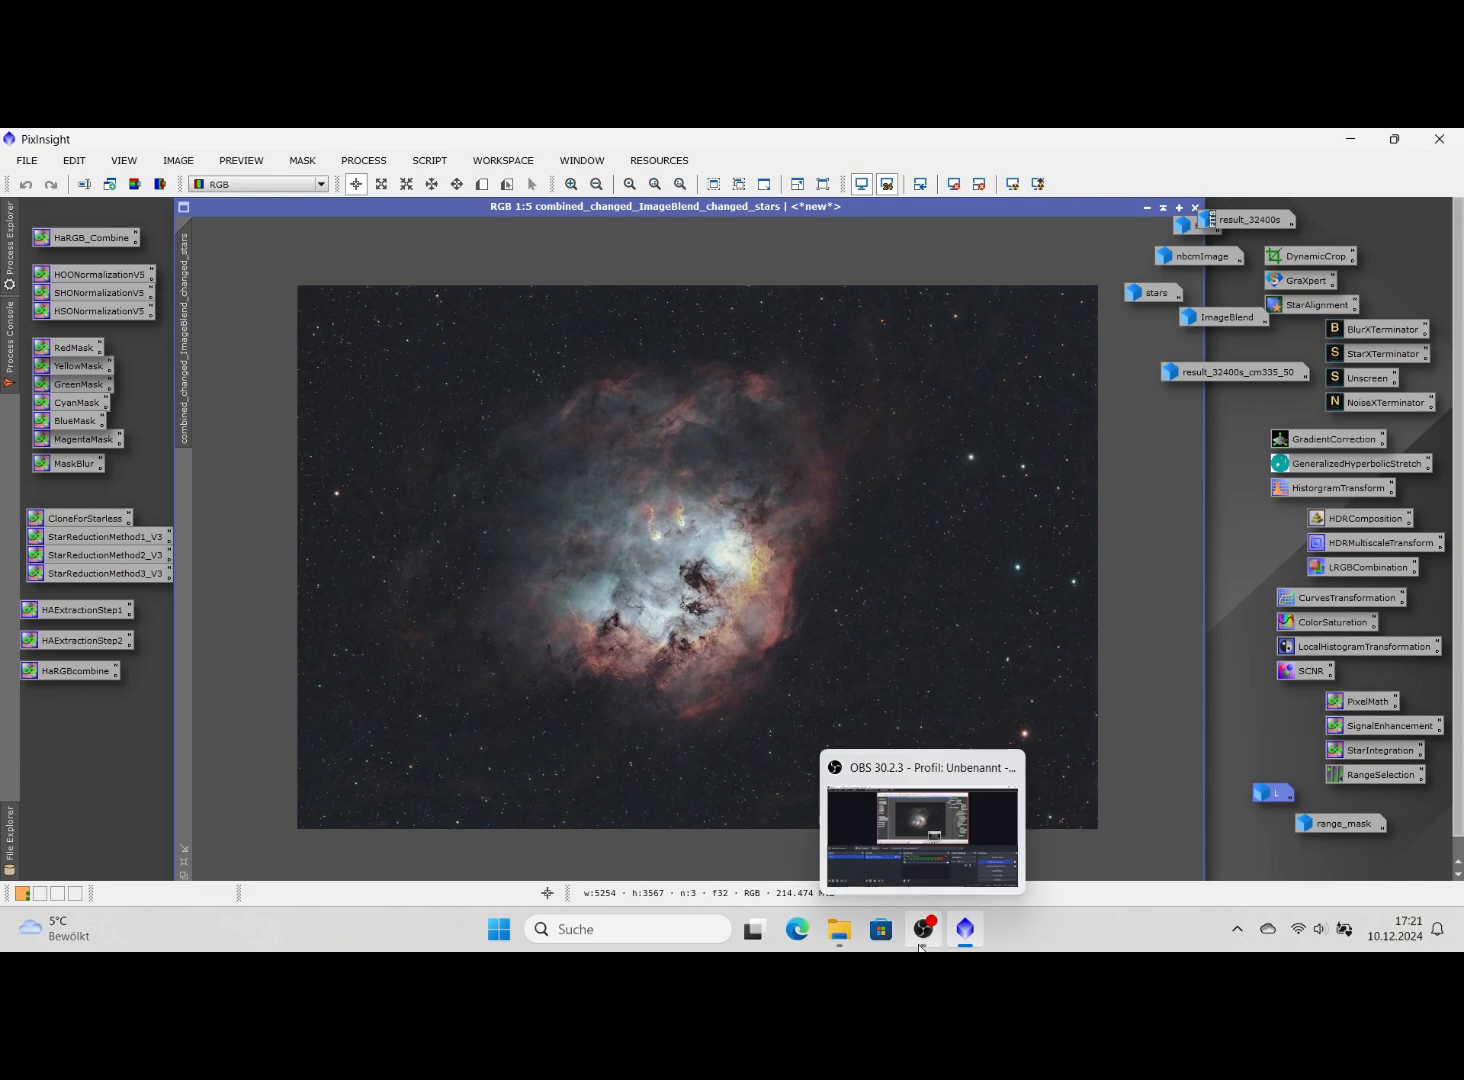